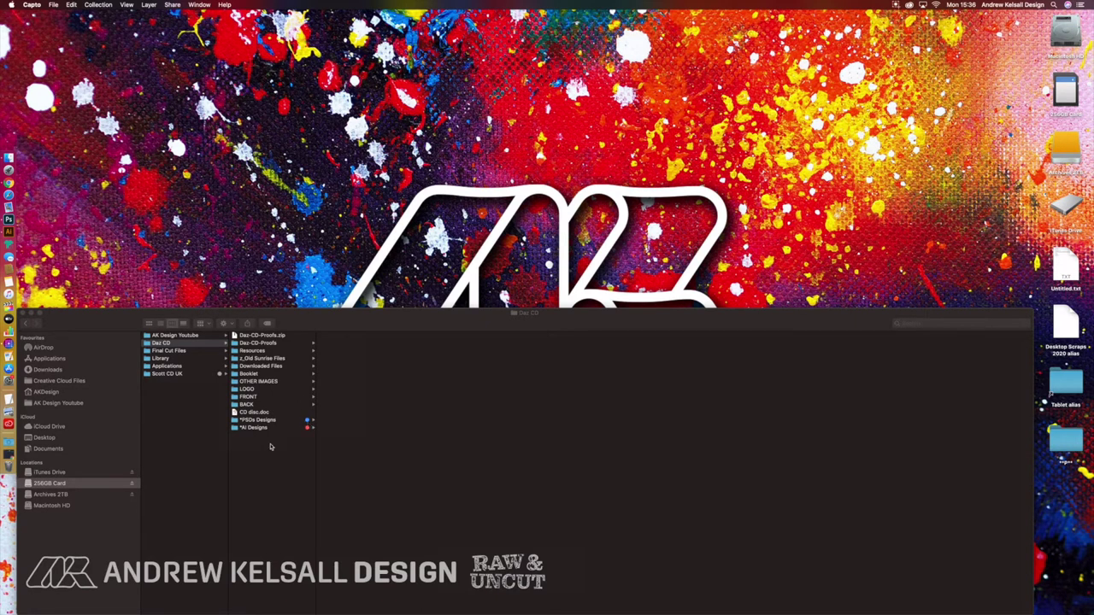
# Open CDT100_out.psd from Daz CD > *PSDs Designs > TRAY cdt100 in Finder.
pyautogui.click(279, 430)
pyautogui.click(282, 428)
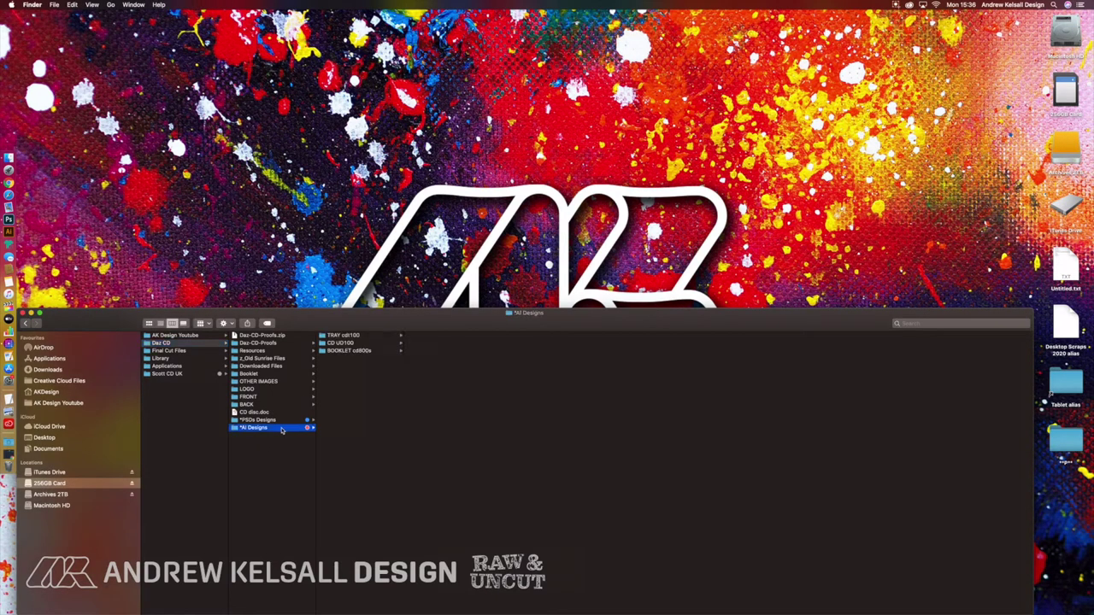
pyautogui.click(287, 421)
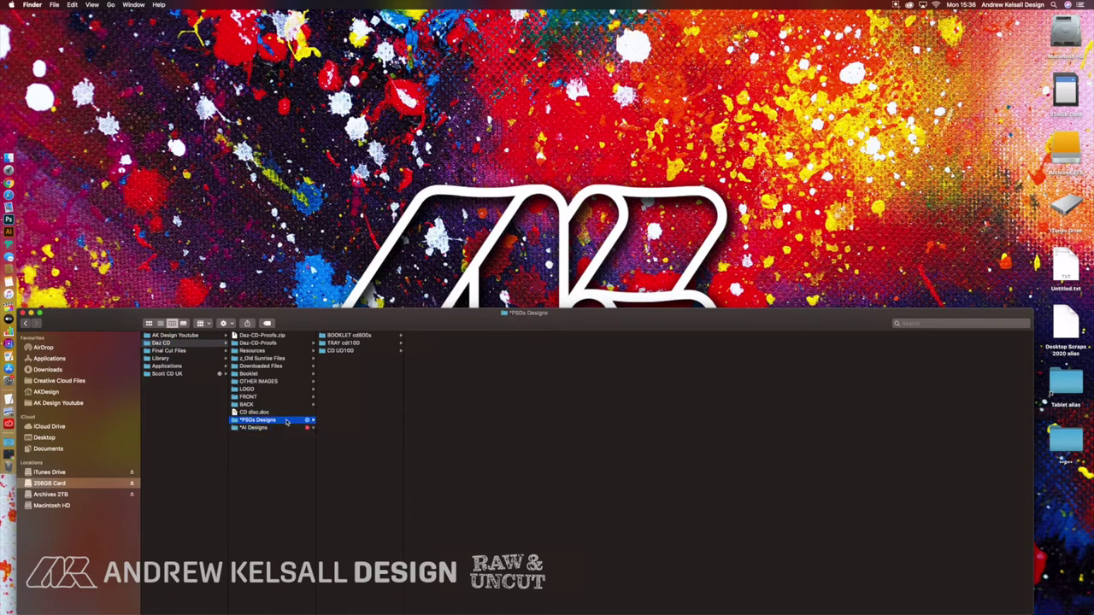
pyautogui.click(352, 342)
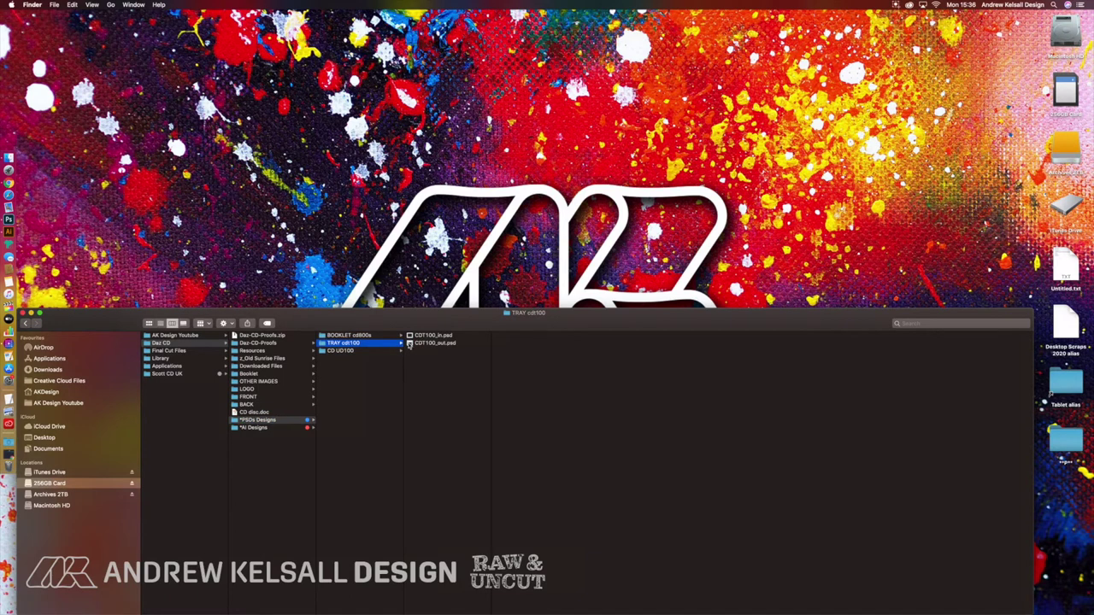
pyautogui.doubleClick(409, 343)
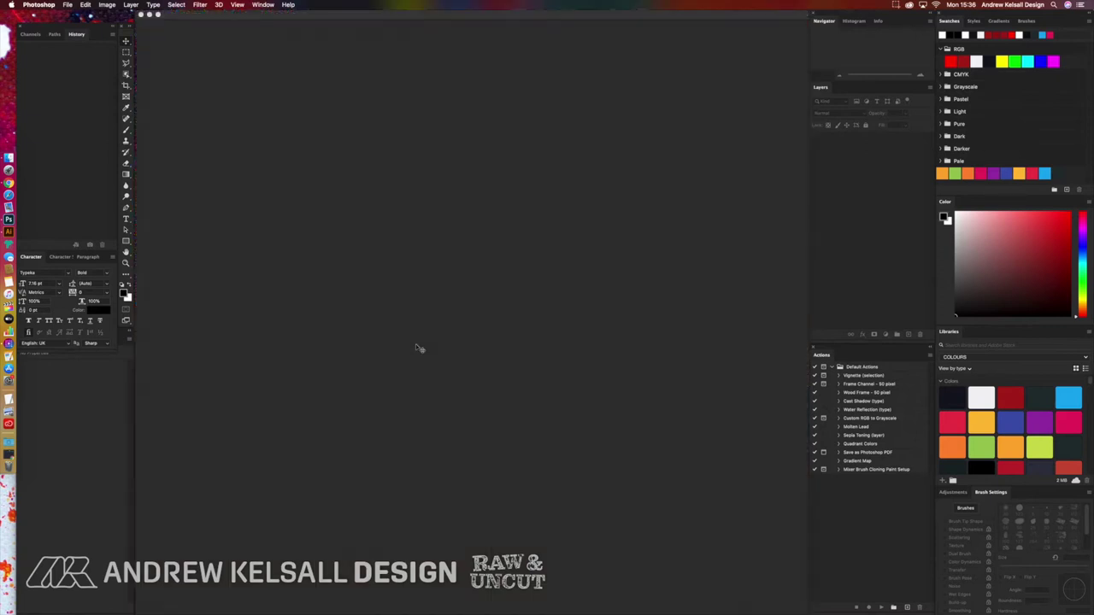
# Zoom into the banner artwork with the Navigator and pan over to another band member's face.
pyautogui.scroll(-1, 421, 340)
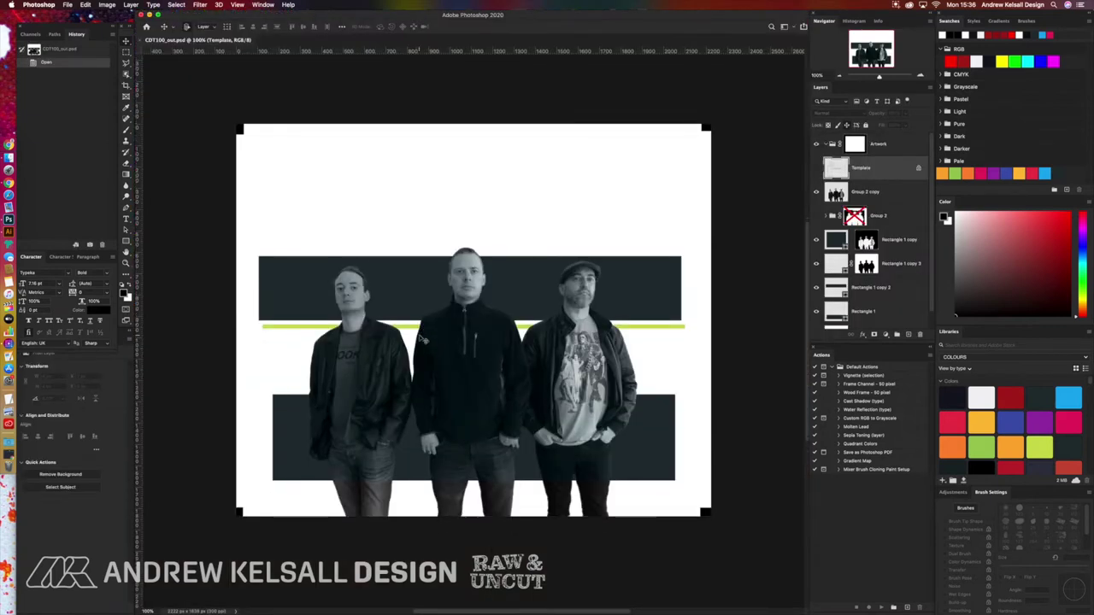
pyautogui.scroll(-1, 422, 339)
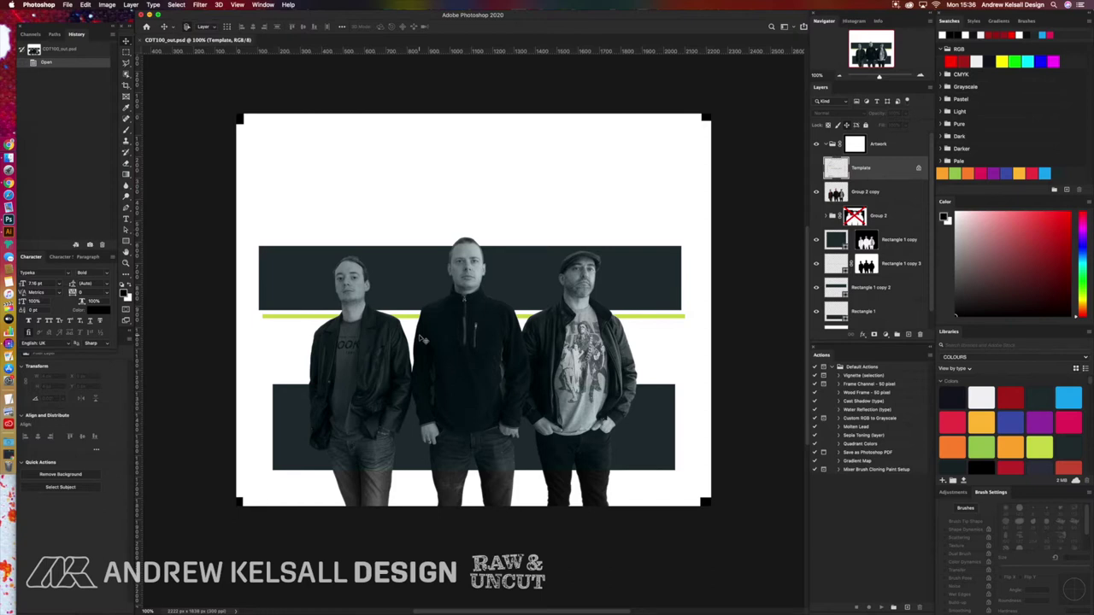
pyautogui.scroll(-1, 422, 340)
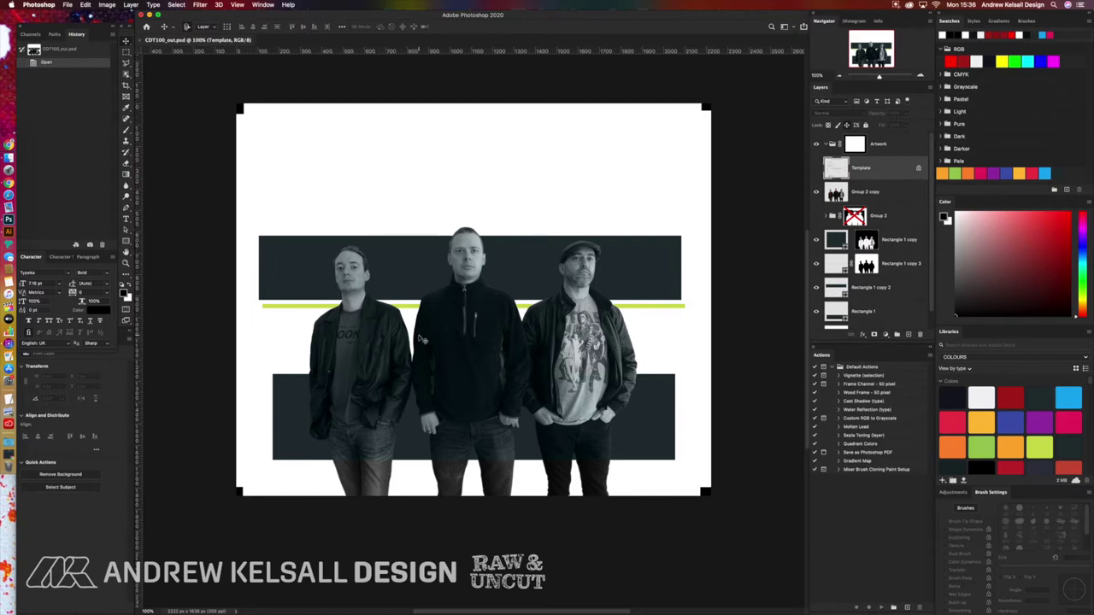
pyautogui.scroll(1, 421, 339)
pyautogui.scroll(-1, 422, 339)
pyautogui.click(919, 75)
pyautogui.click(920, 75)
pyautogui.click(920, 76)
pyautogui.moveTo(878, 52); pyautogui.dragTo(859, 52)
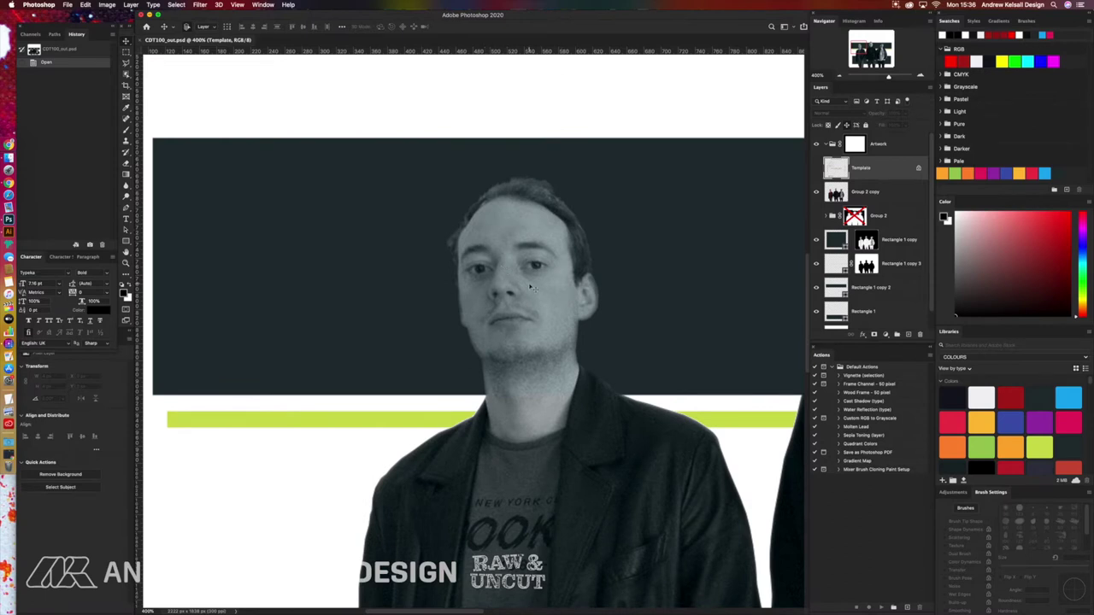
# Zoom back out to 100%, recentre the artwork, and close CDT100_out.psd.
pyautogui.click(841, 77)
pyautogui.click(841, 77)
pyautogui.click(842, 77)
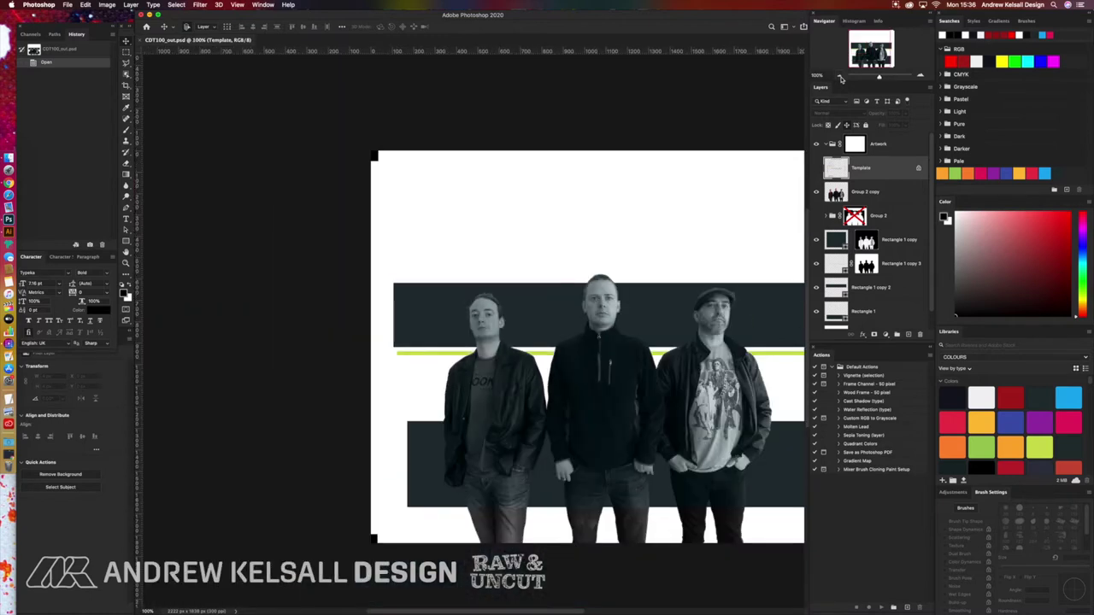
pyautogui.moveTo(691, 210); pyautogui.dragTo(556, 146)
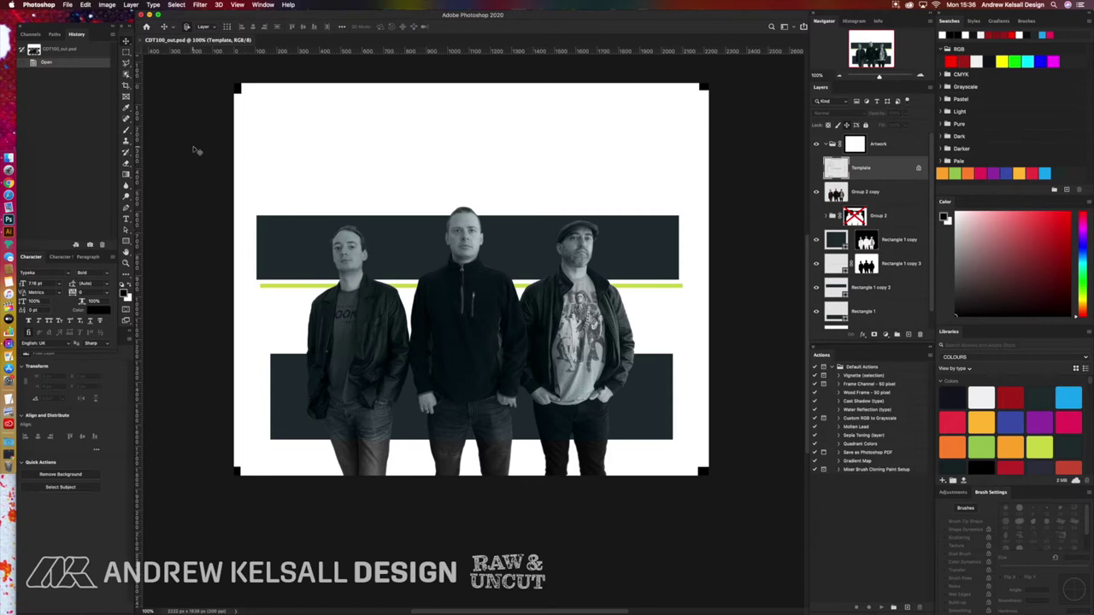
pyautogui.moveTo(288, 176); pyautogui.dragTo(314, 205)
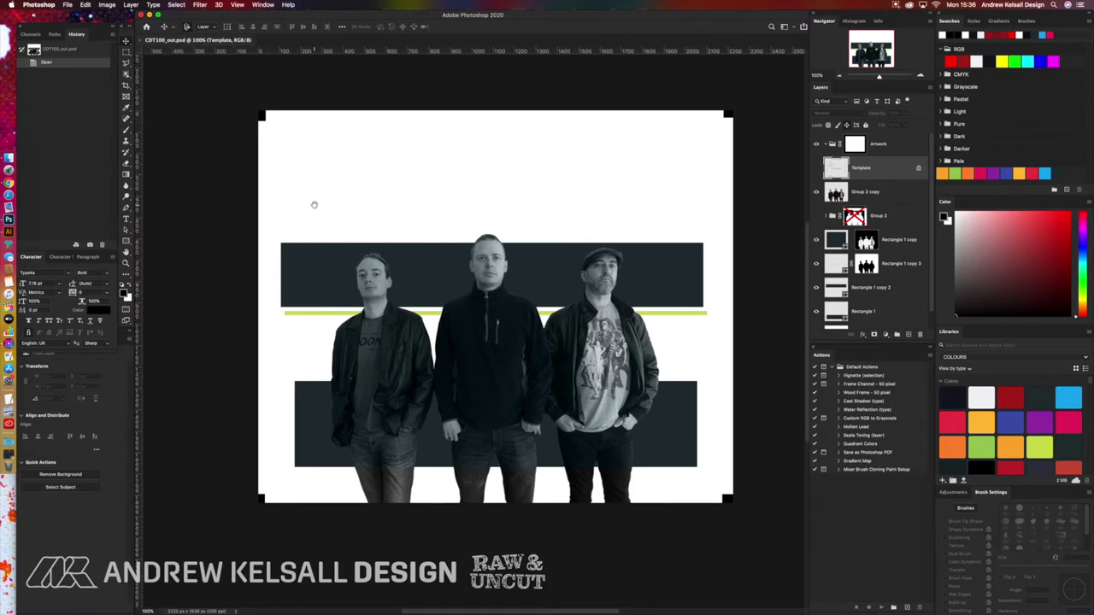
pyautogui.press('super+w')
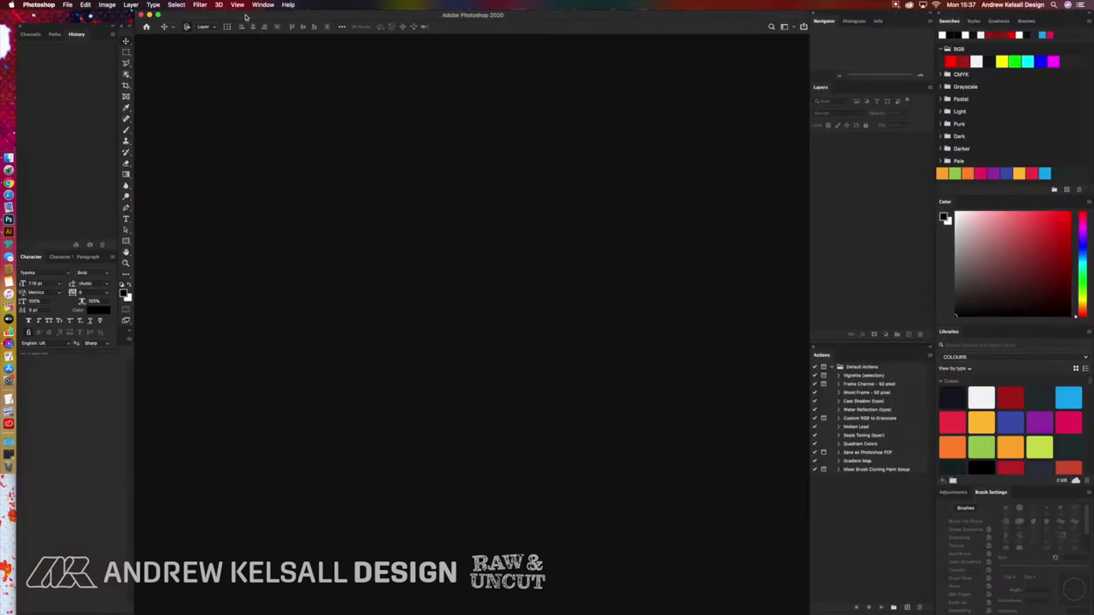
# Open and dismiss the Window menu, then toggle Photoshop's panels off and on with Tab.
pyautogui.click(257, 4)
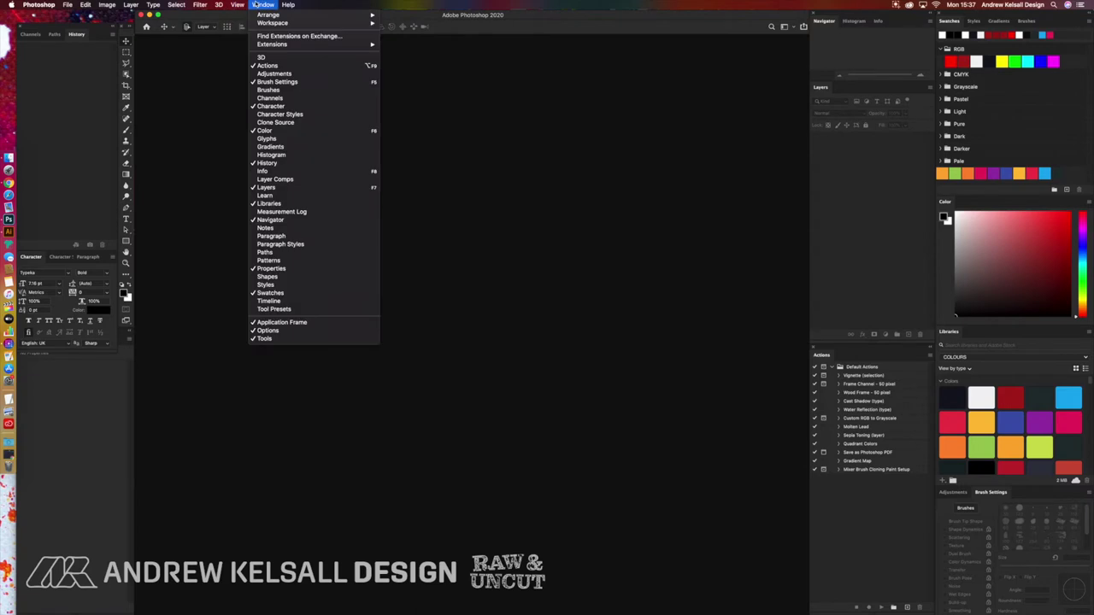
pyautogui.click(257, 5)
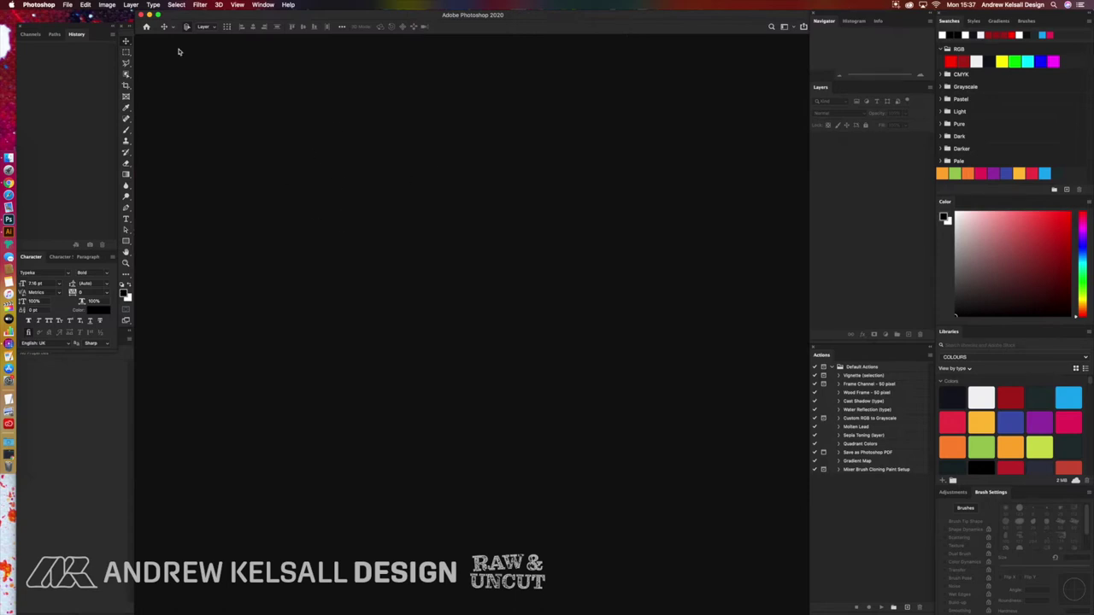
pyautogui.press('Tab')
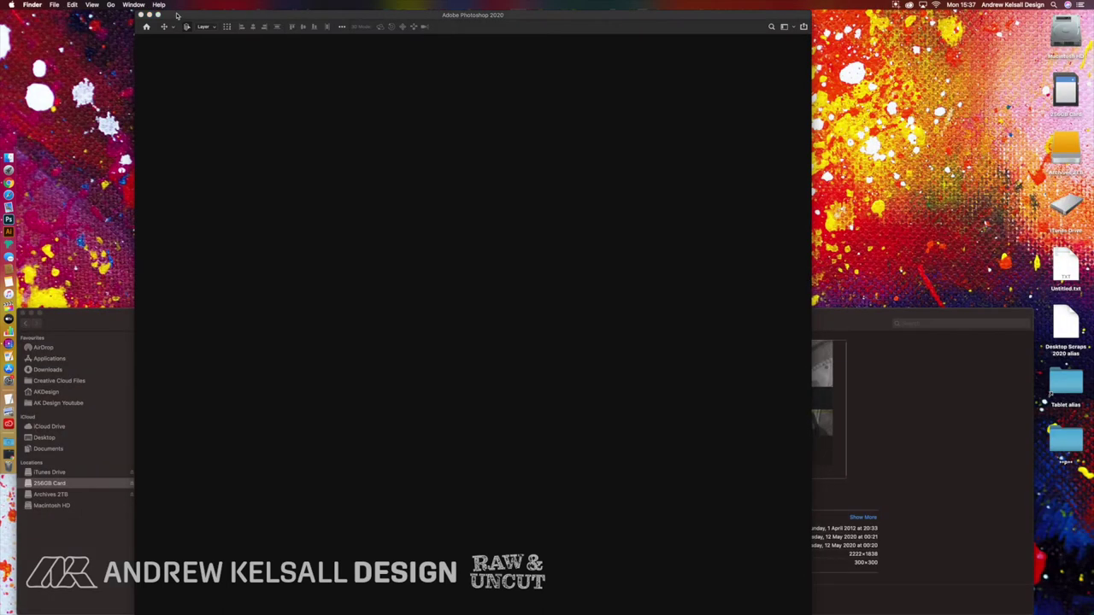
pyautogui.press('Tab')
# Browse the General, Interface and Workspace pages of Photoshop's Preferences.
pyautogui.click(39, 5)
pyautogui.moveTo(60, 31)
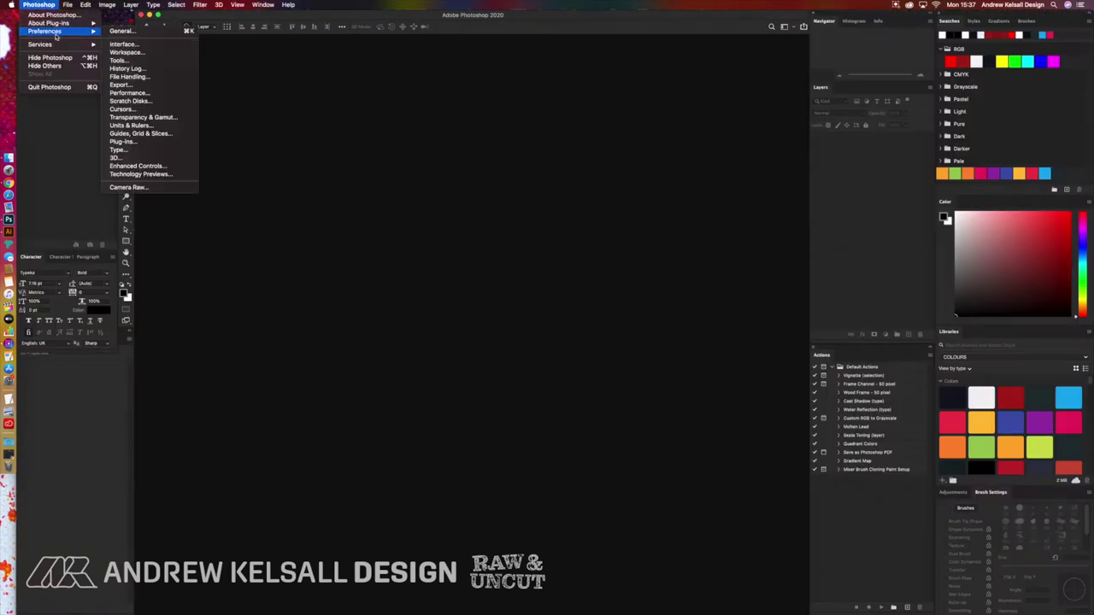
pyautogui.click(136, 31)
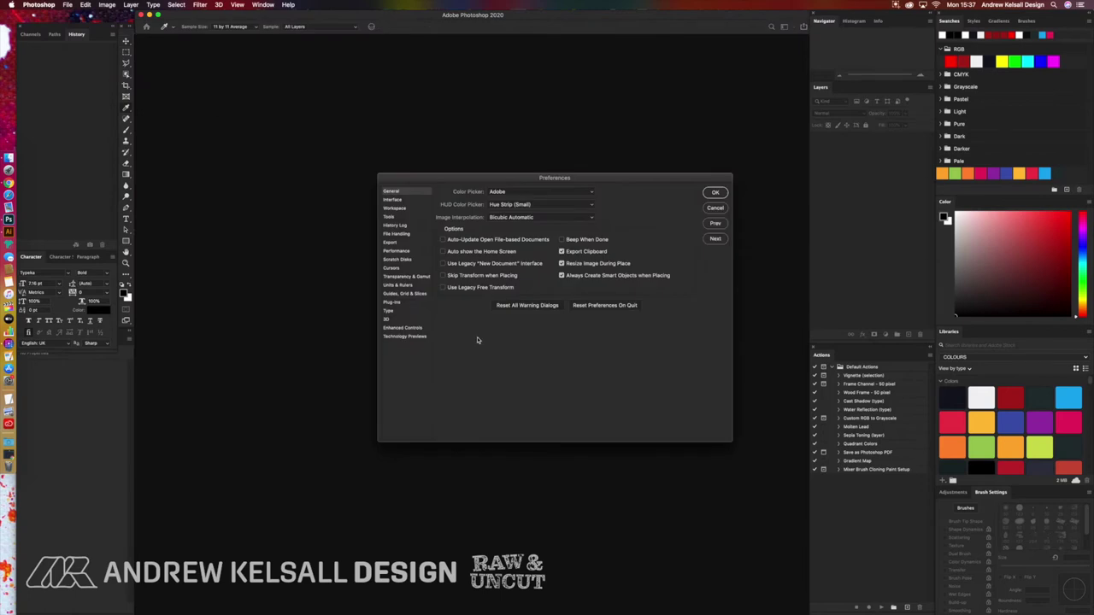
pyautogui.click(408, 200)
pyautogui.click(406, 209)
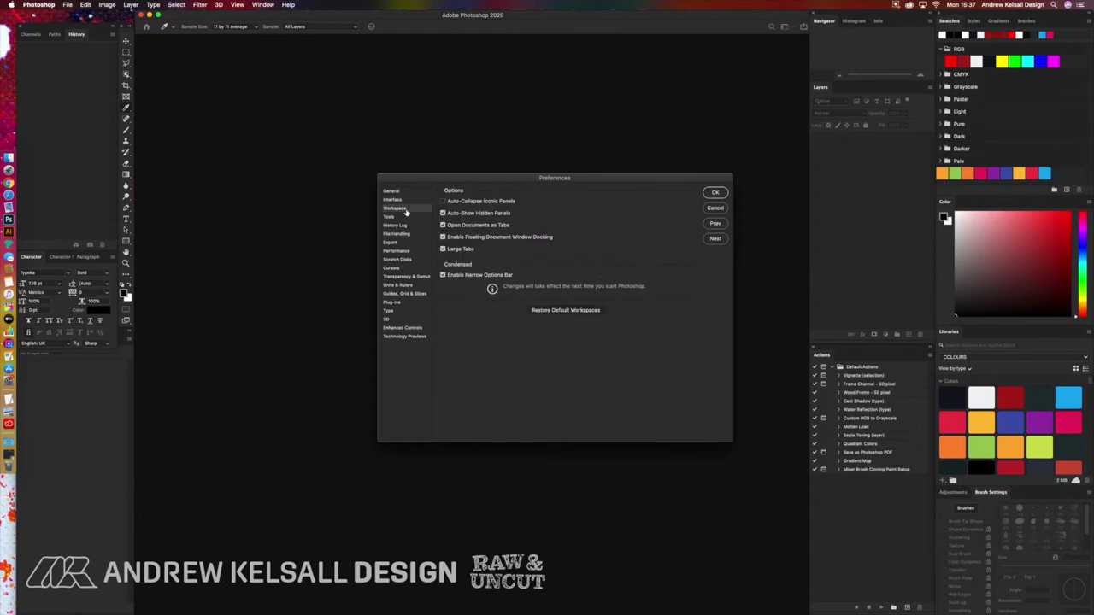
pyautogui.click(407, 200)
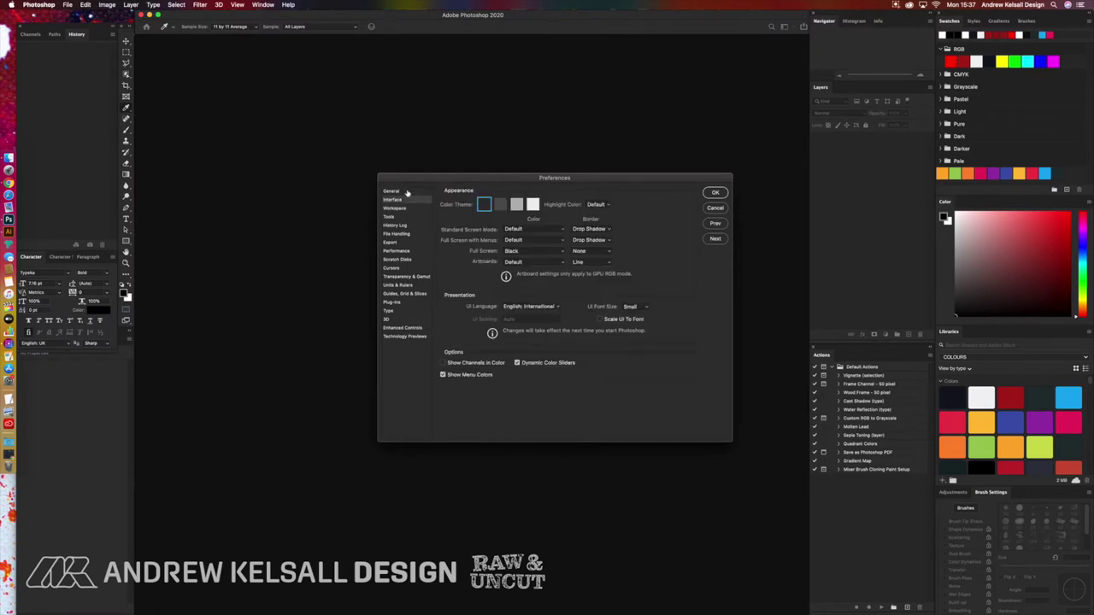
pyautogui.click(407, 192)
# Leave Auto show the Home Screen off, confirm the Preferences, and hide the panels.
pyautogui.click(443, 253)
pyautogui.click(442, 253)
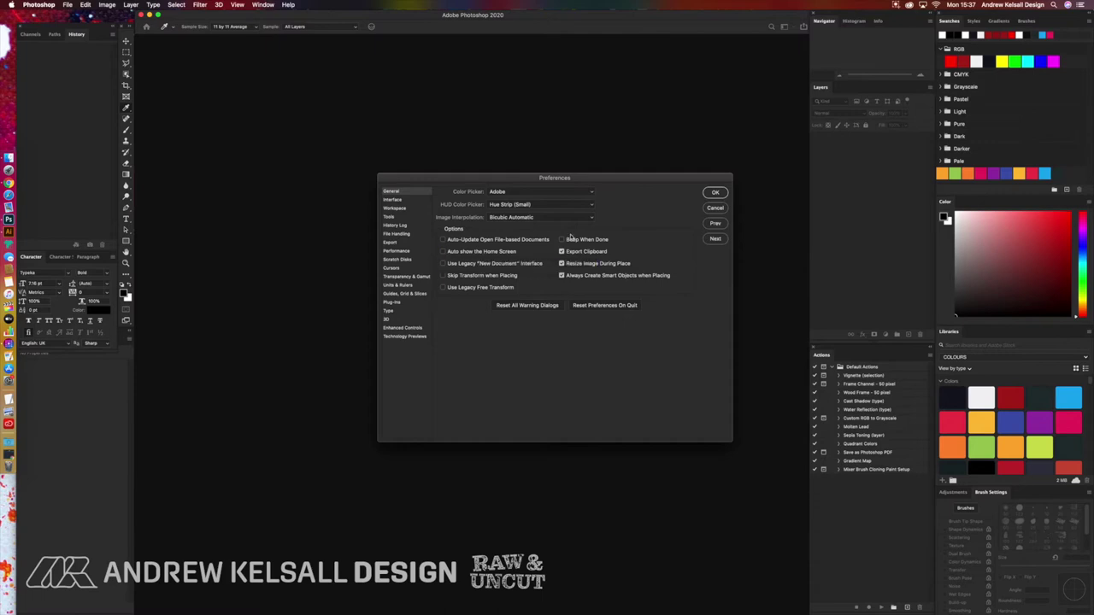
pyautogui.click(724, 194)
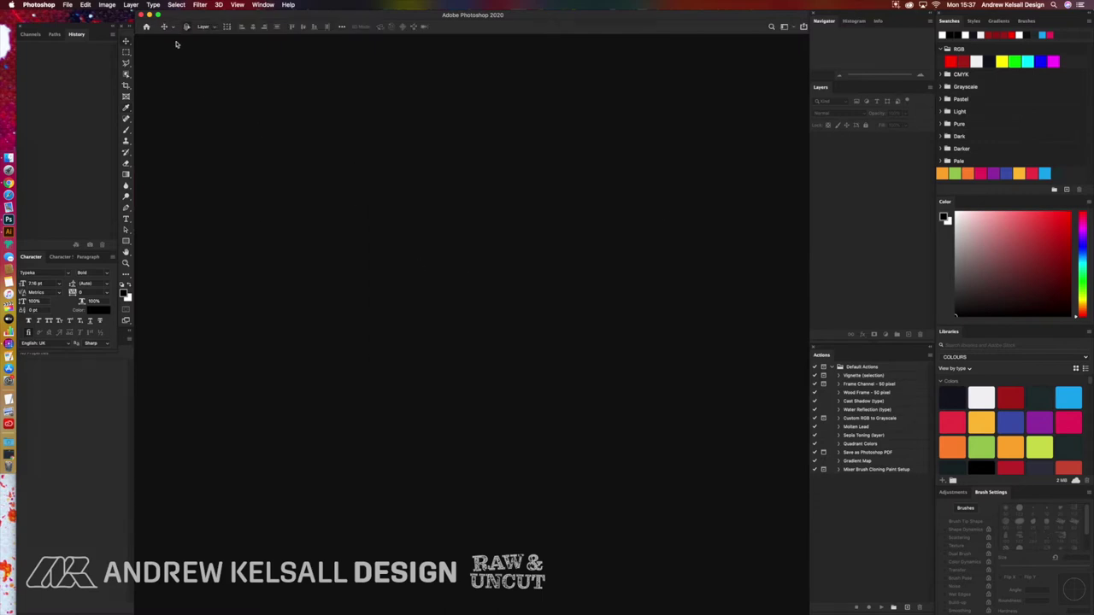
pyautogui.press('super+Tab')
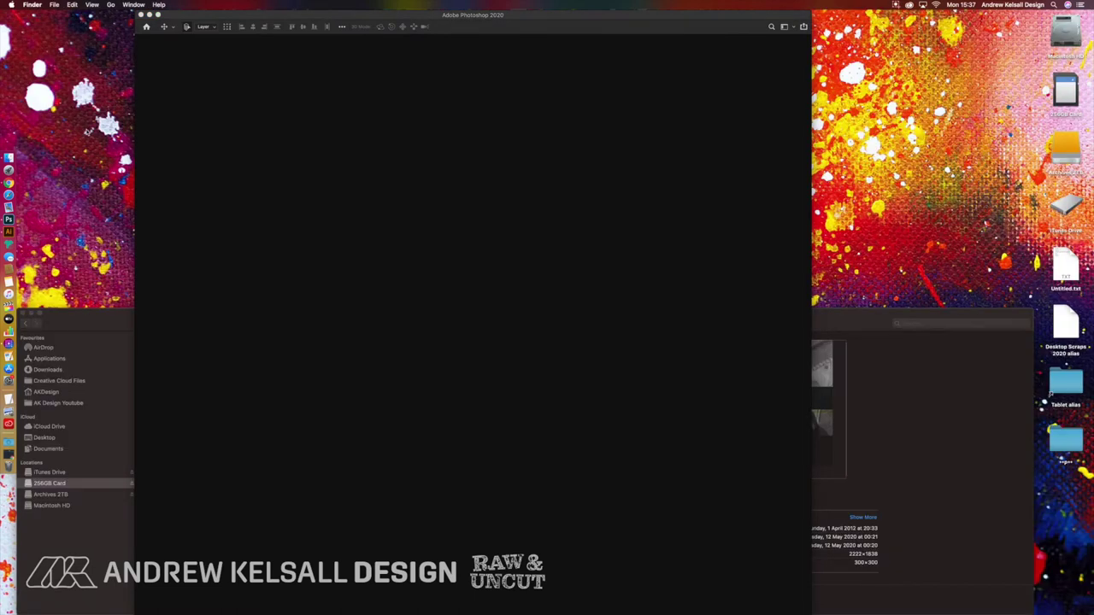
# In Illustrator, toggle Window > Application Frame off and back on, then return to Finder.
pyautogui.click(17, 237)
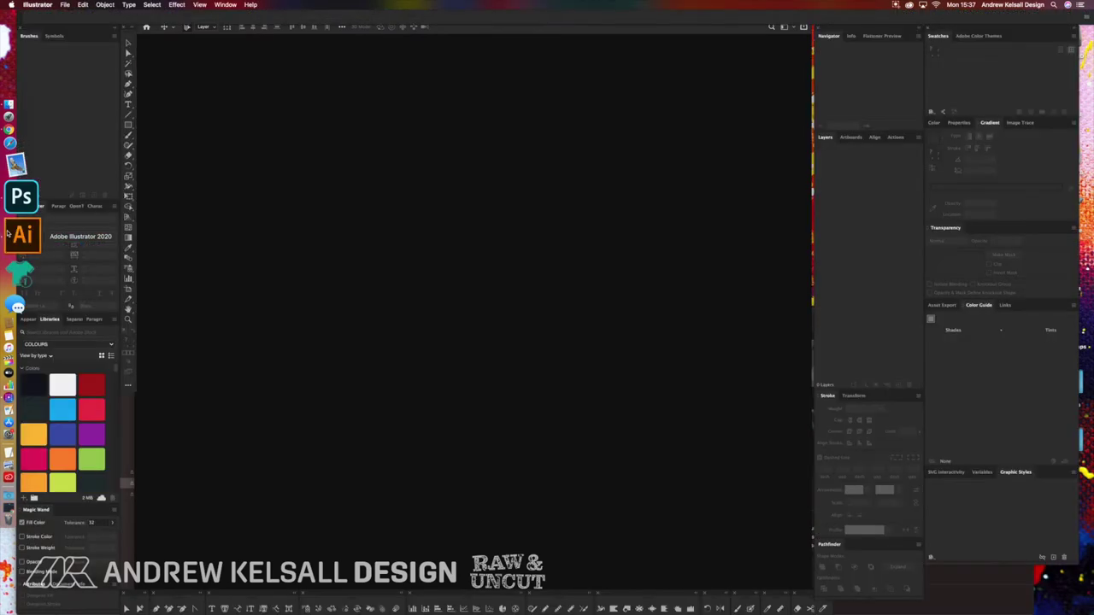
pyautogui.click(226, 5)
pyautogui.click(228, 74)
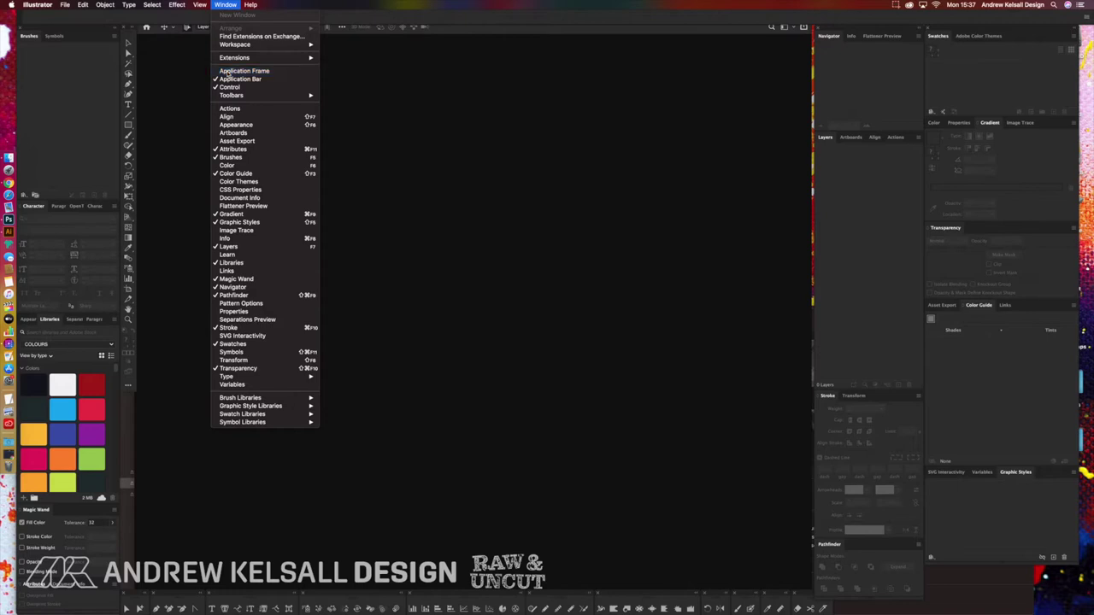
pyautogui.click(226, 5)
pyautogui.click(229, 73)
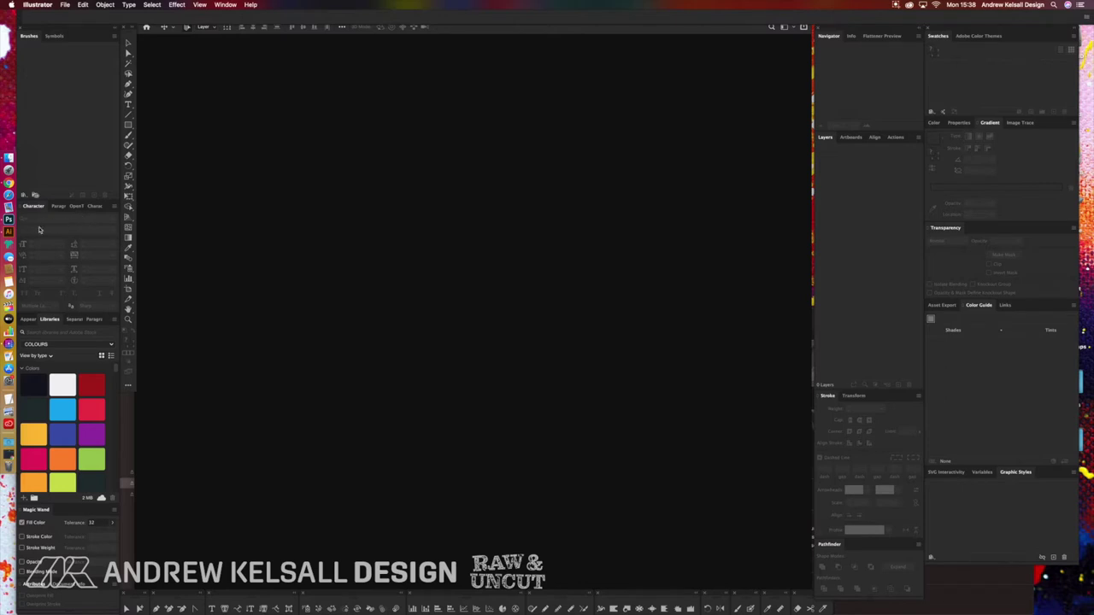
pyautogui.click(9, 158)
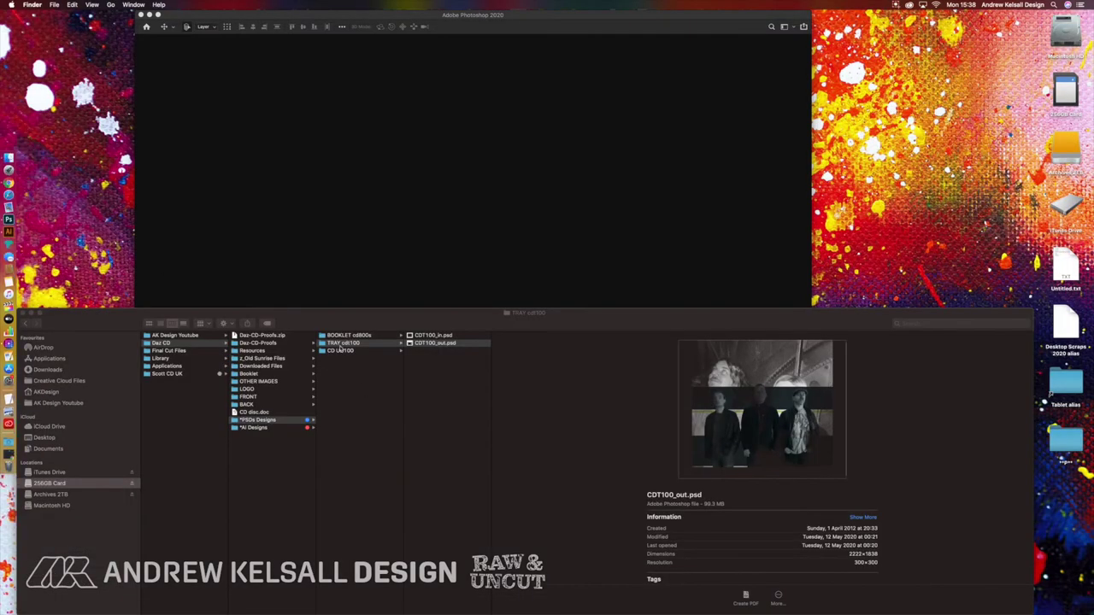
# In a new Finder tab, open CDT100_out.ai from 256GB Card > Daz CD > *AI Designs > TRAY cdt100.
pyautogui.click(344, 329)
pyautogui.press('super+t')
pyautogui.click(82, 499)
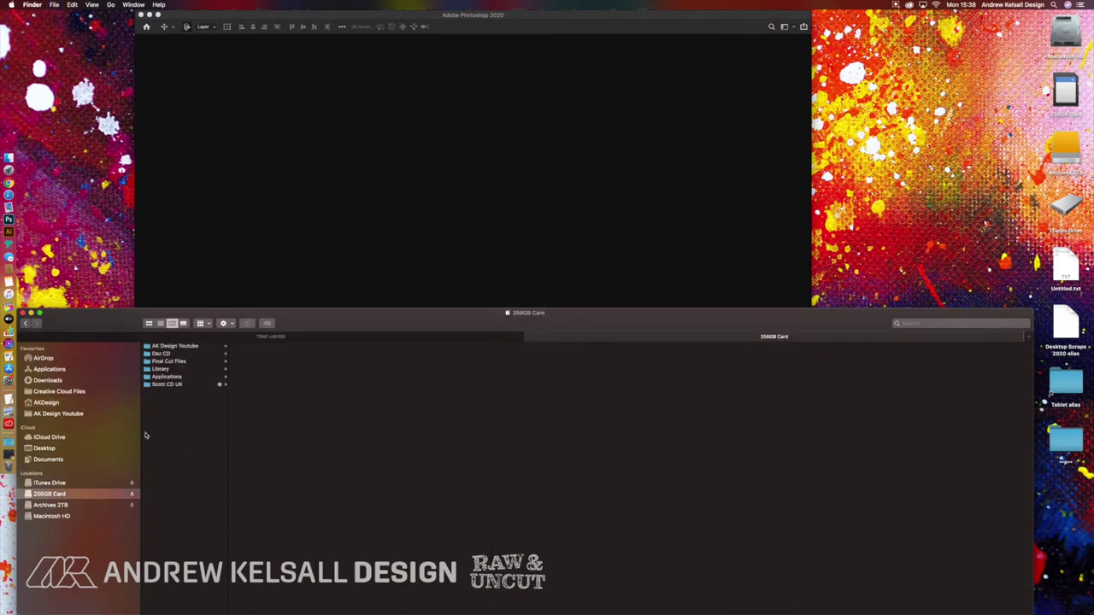
pyautogui.click(186, 353)
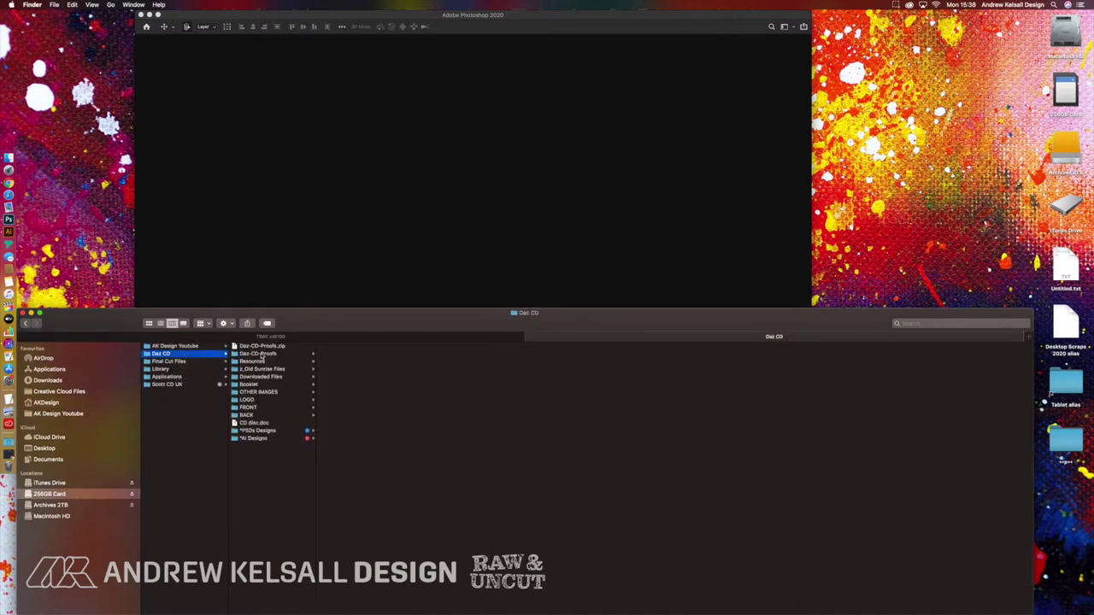
pyautogui.click(285, 438)
pyautogui.click(351, 361)
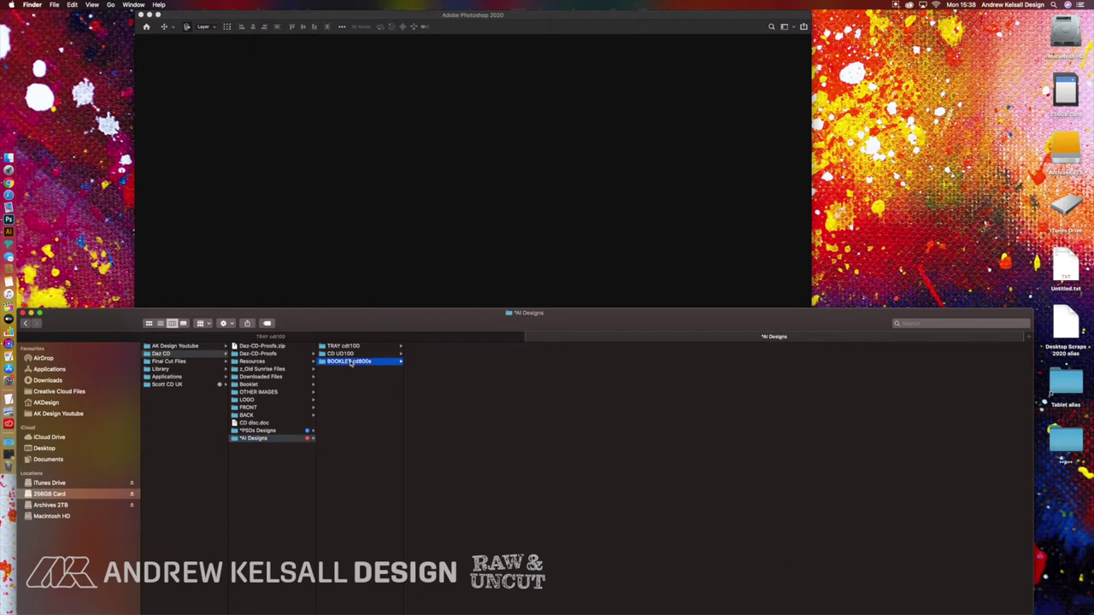
pyautogui.click(377, 355)
pyautogui.click(377, 346)
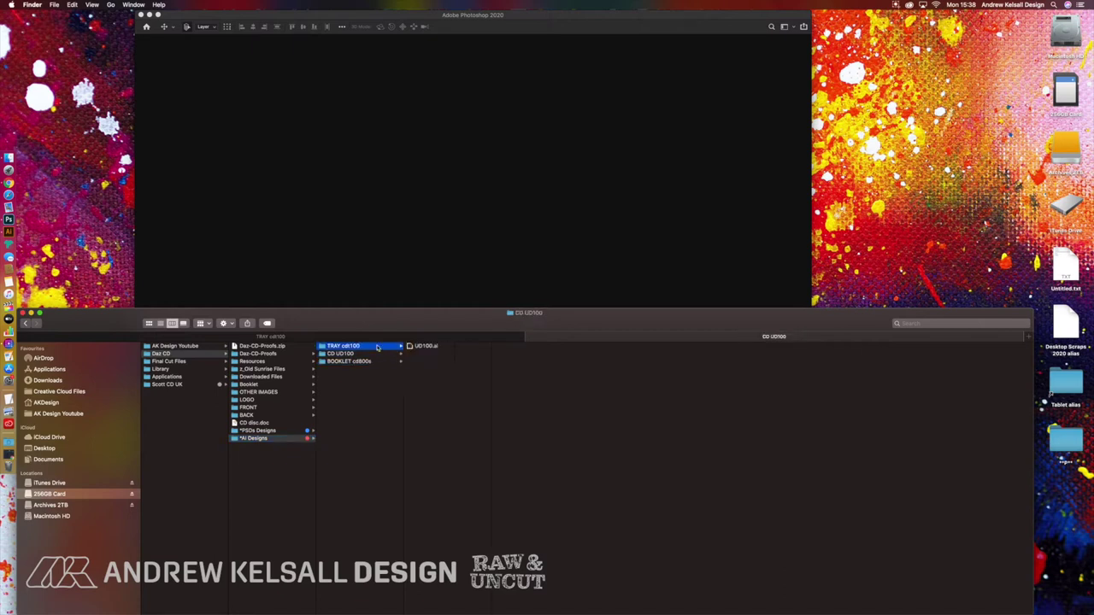
pyautogui.doubleClick(413, 354)
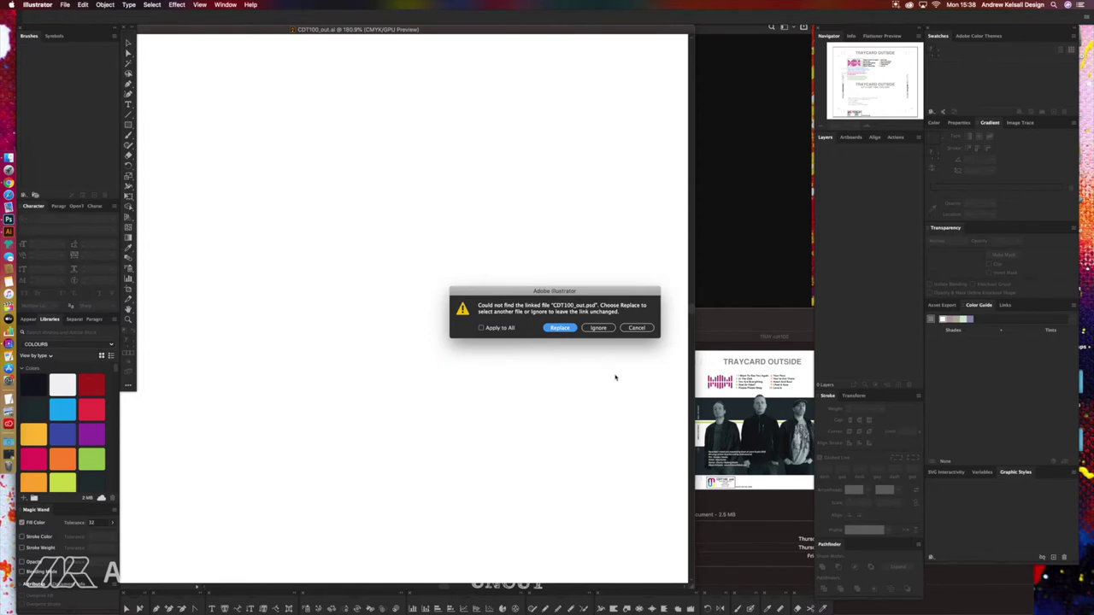
# Relink the missing CDT100_out.psd to the copy in Daz CD > *PSDs Designs > TRAY cd100.
pyautogui.click(560, 329)
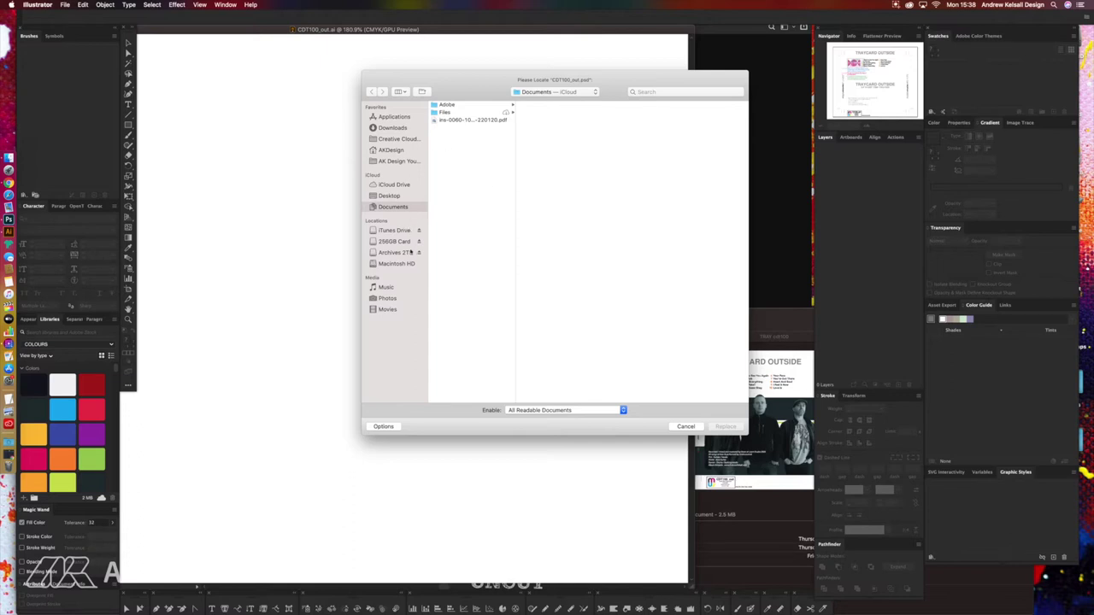
pyautogui.click(407, 243)
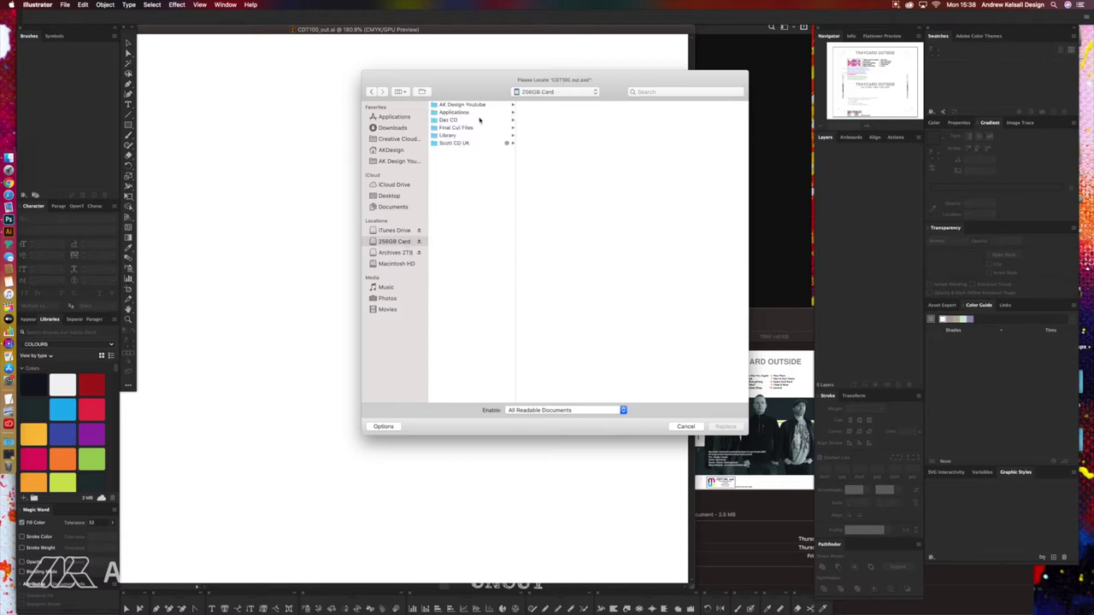
pyautogui.click(480, 120)
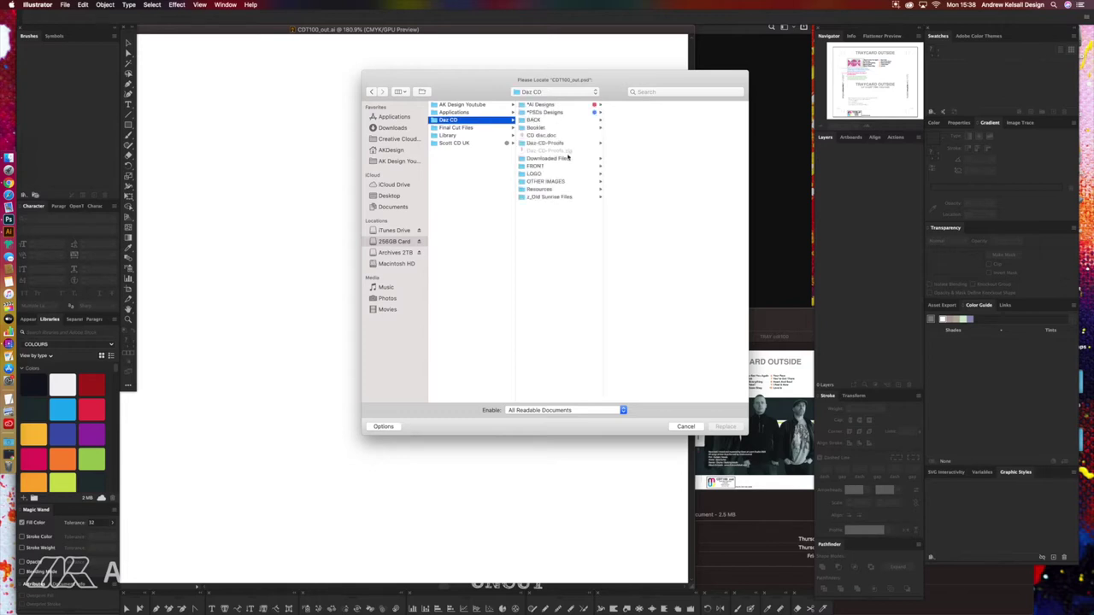
pyautogui.click(566, 111)
pyautogui.click(651, 119)
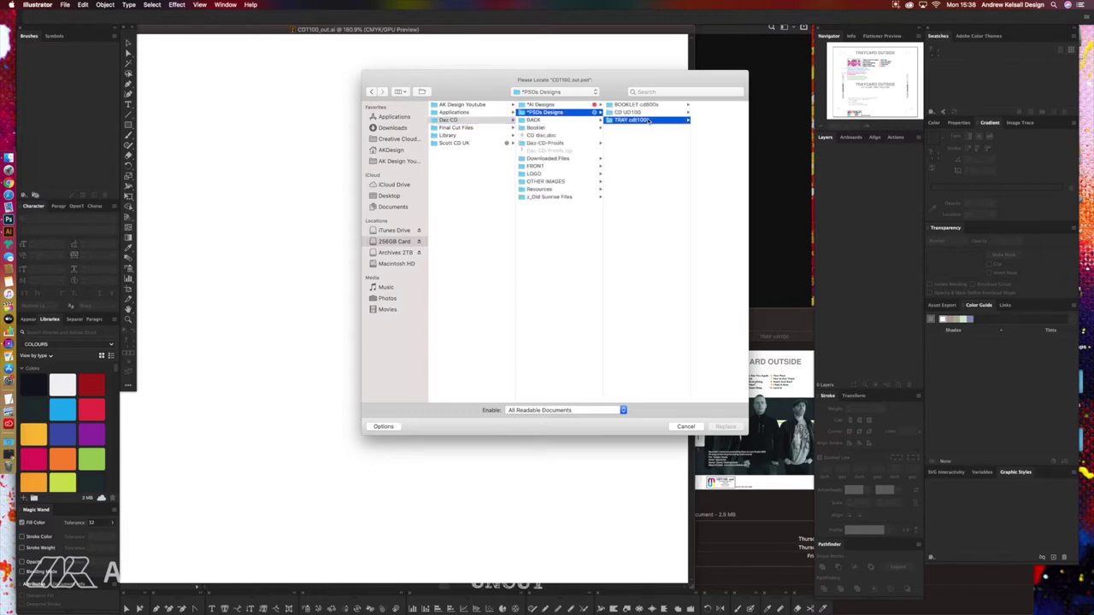
pyautogui.click(679, 113)
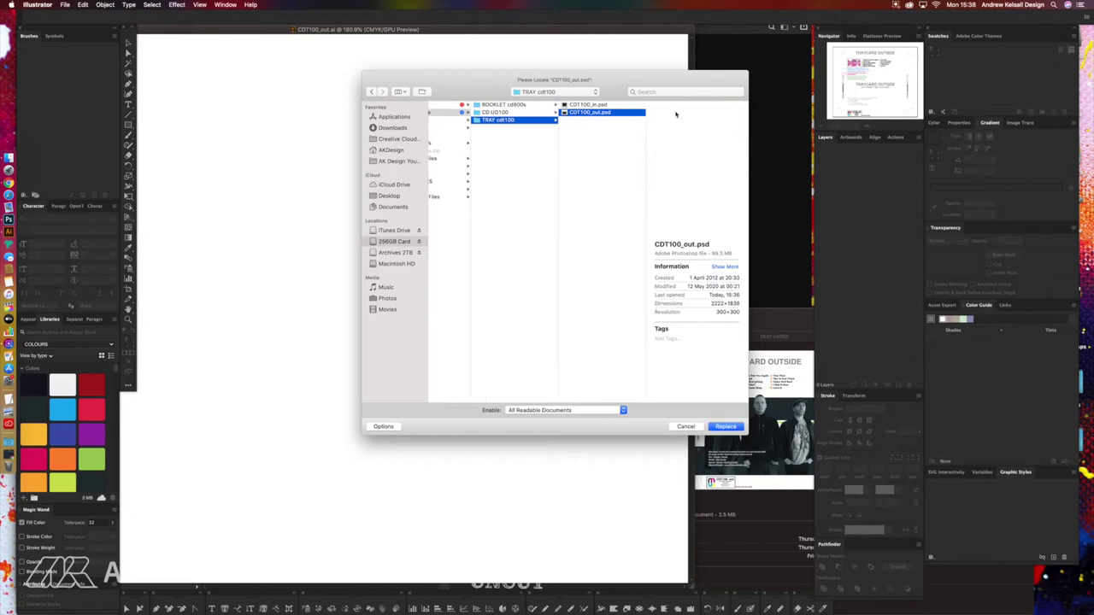
pyautogui.click(728, 428)
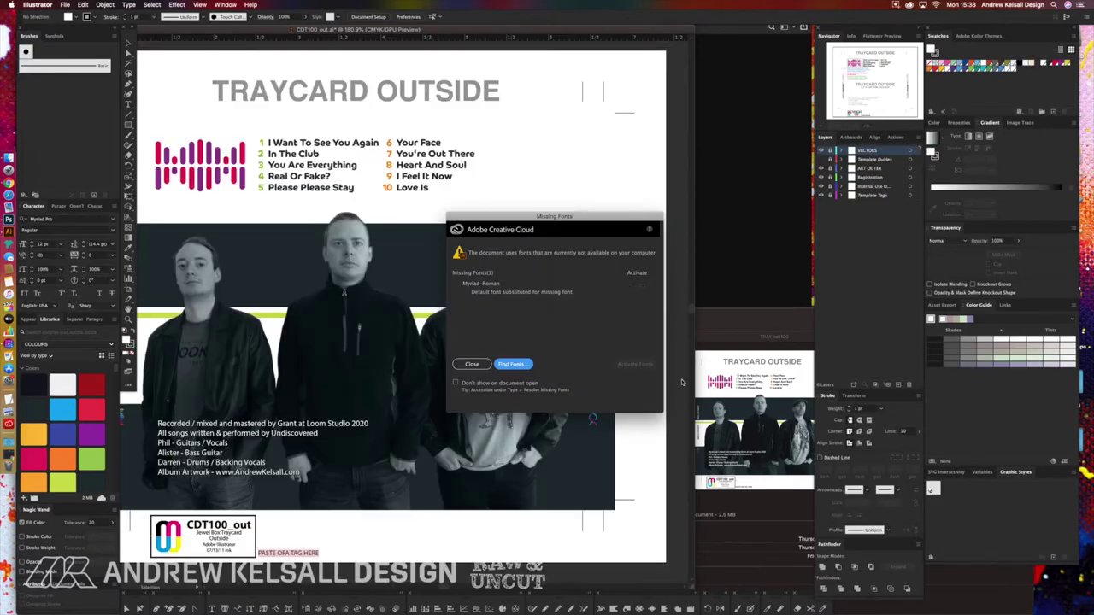
# Dismiss the Missing Fonts and Welcome notices, enlarge the document window, and hide the ART OUTER layer.
pyautogui.click(472, 364)
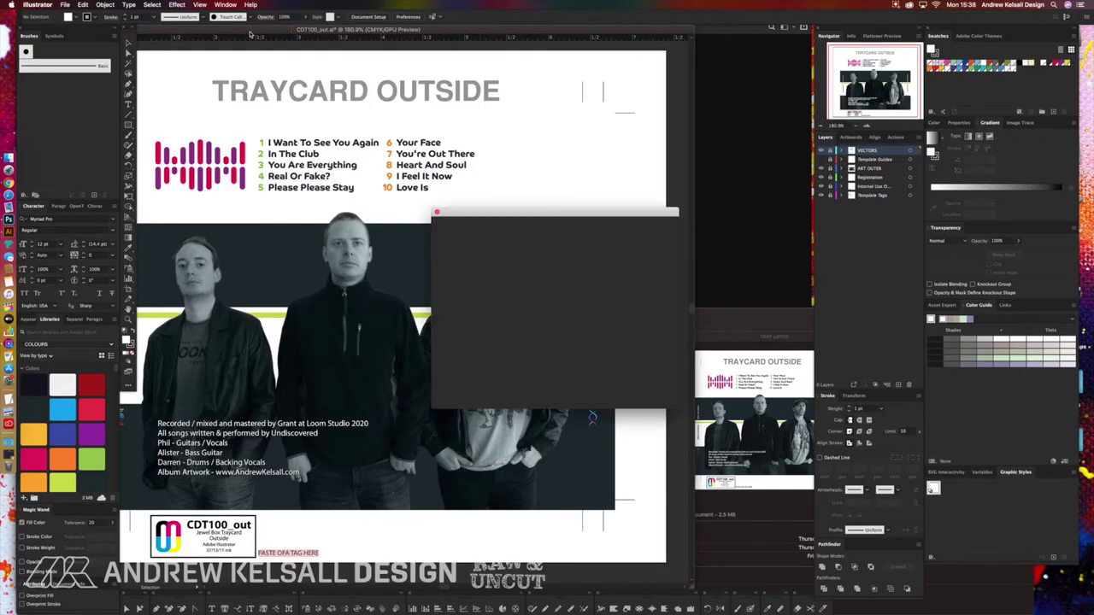
pyautogui.click(653, 398)
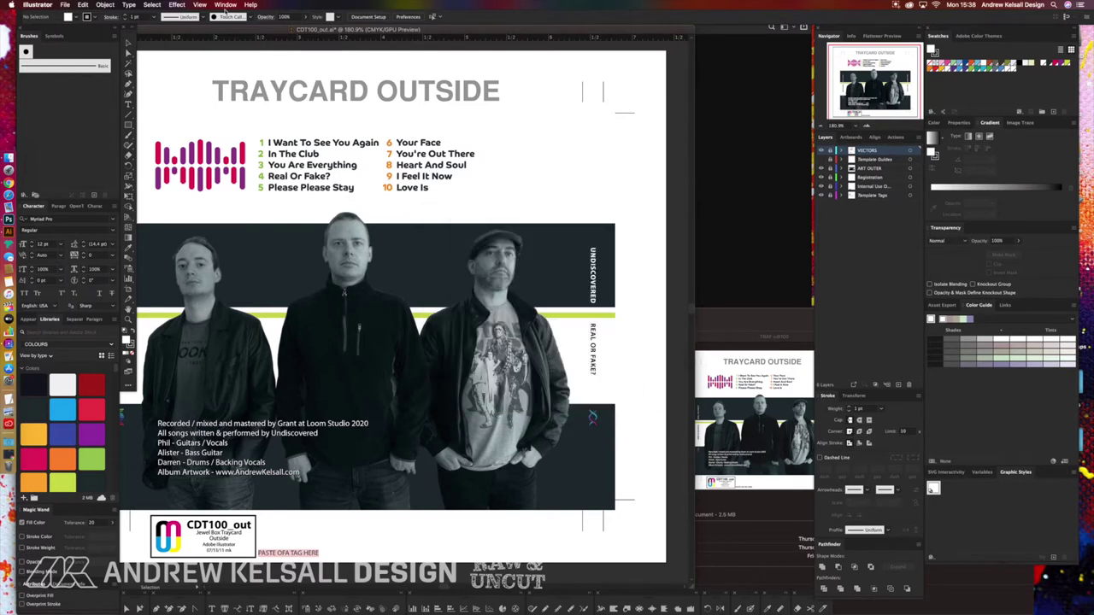
pyautogui.click(166, 32)
pyautogui.moveTo(292, 40); pyautogui.dragTo(284, 32)
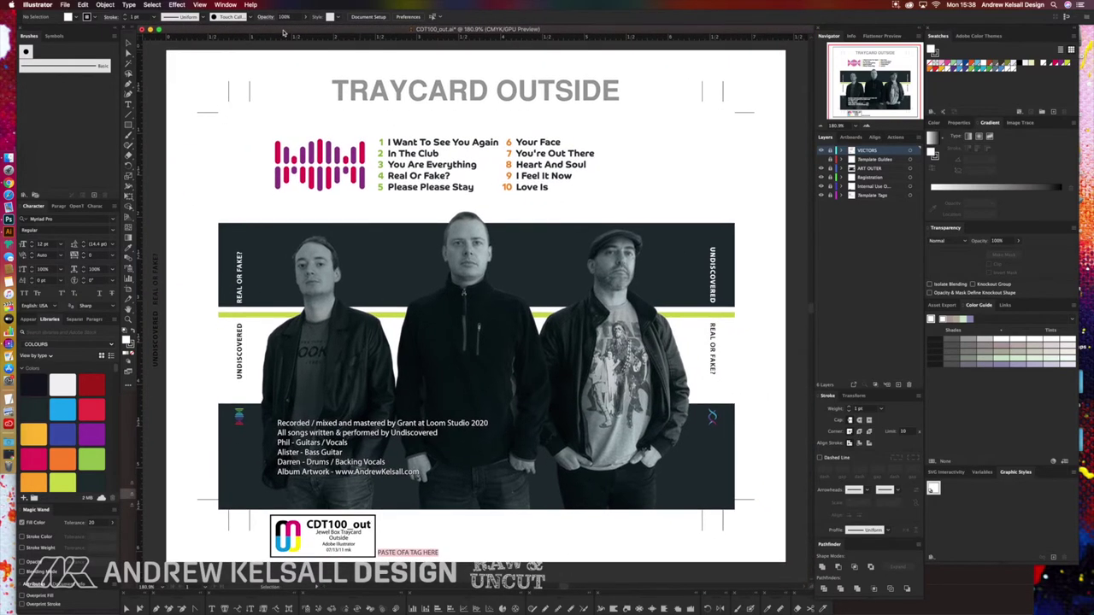
pyautogui.click(822, 169)
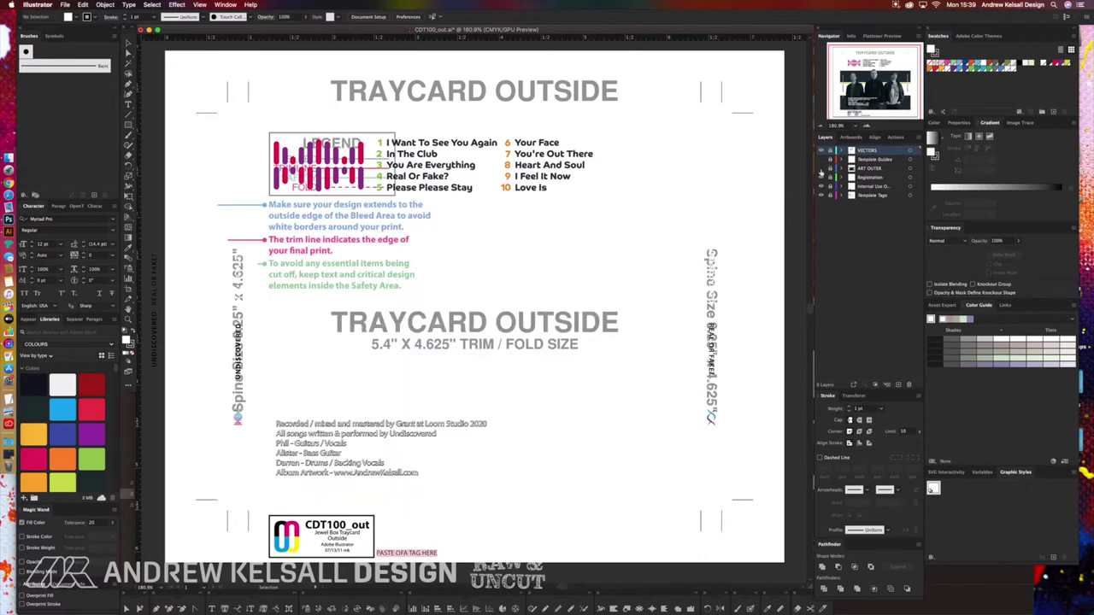
# Show ART OUTER again, toggle ruler guides on and off, and turn on the Template Guides layer.
pyautogui.click(822, 170)
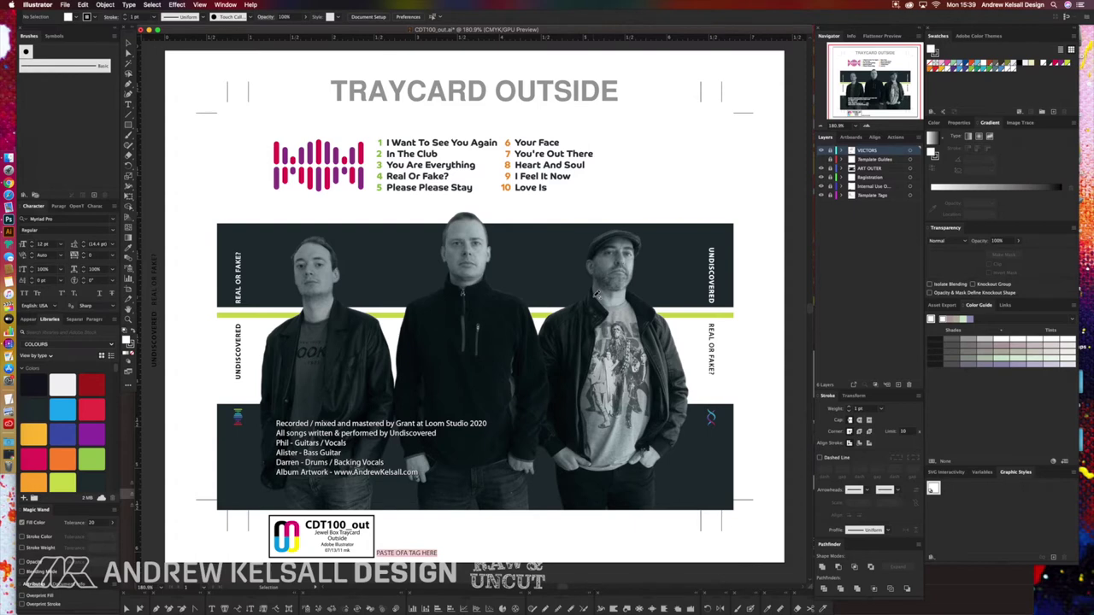
pyautogui.press('super+semicolon')
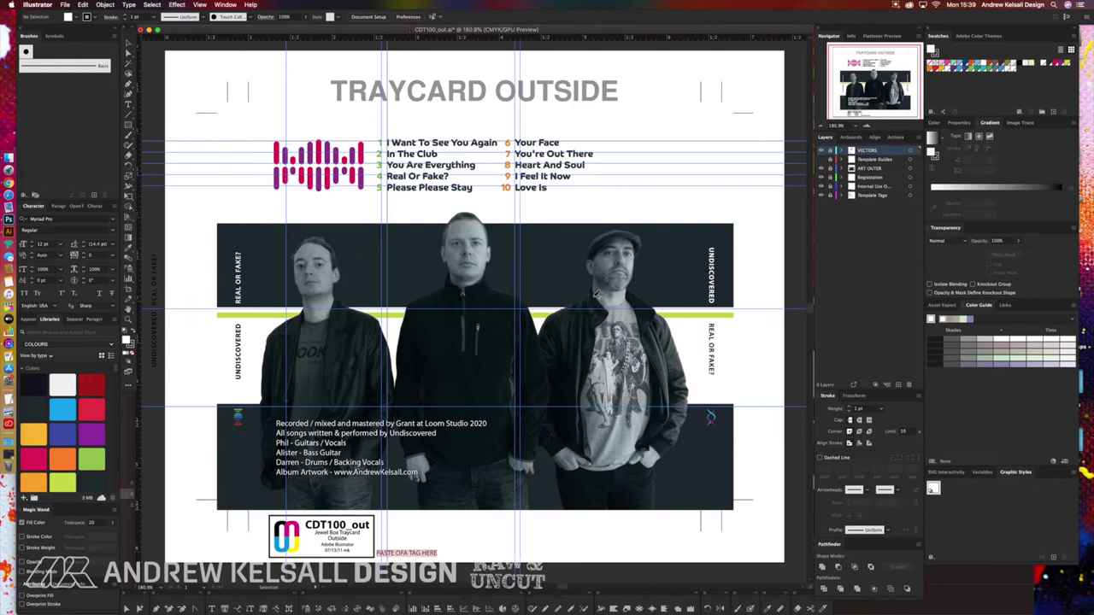
pyautogui.press('super+semicolon')
pyautogui.press('super+semicolon')
pyautogui.press('super+semicolon')
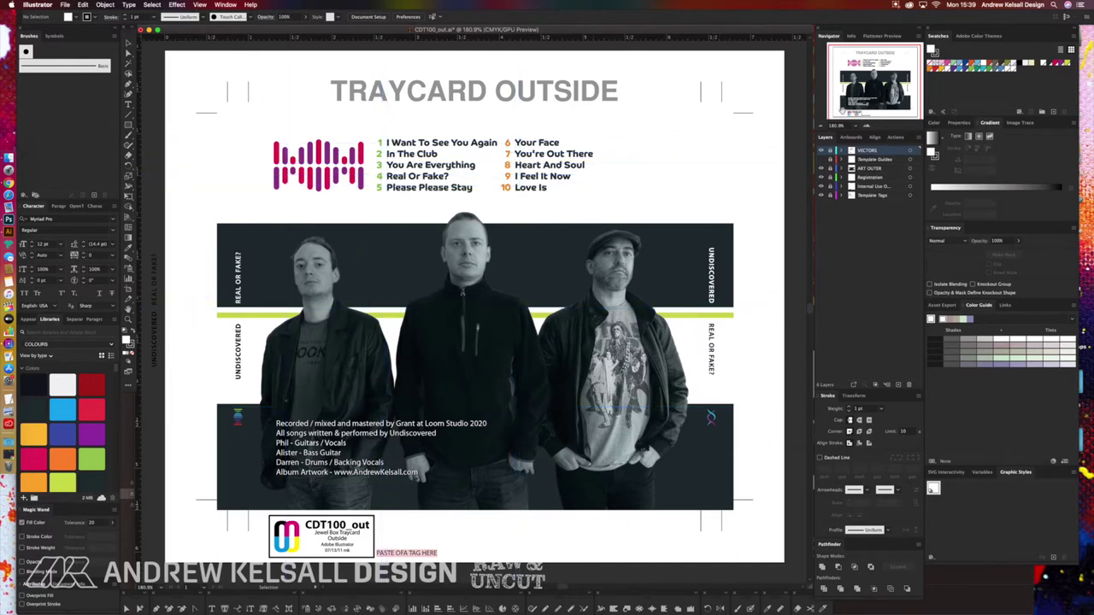
pyautogui.click(821, 160)
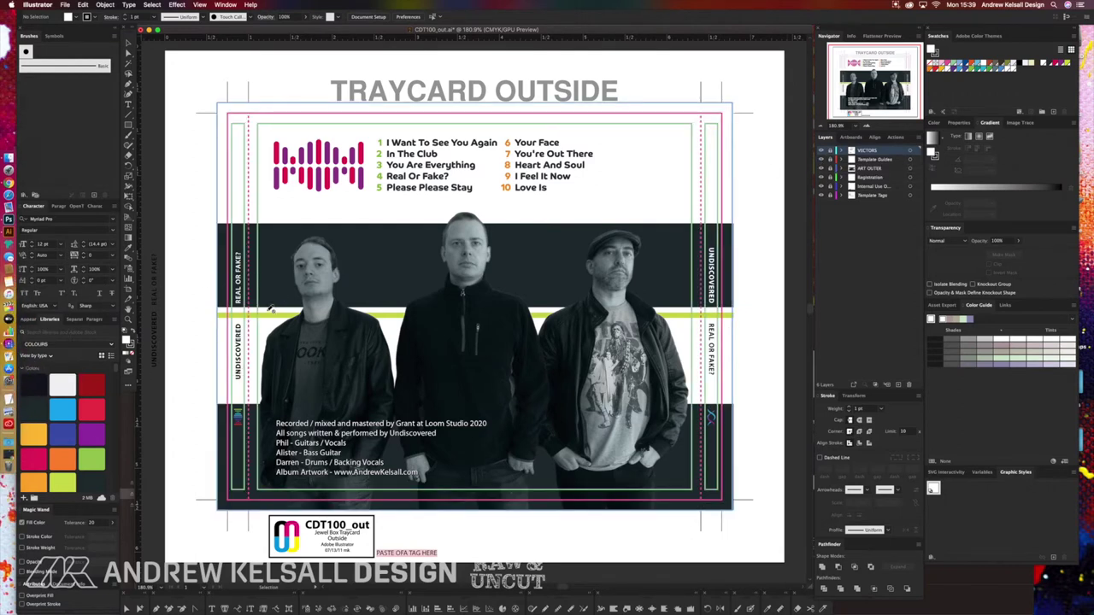
pyautogui.moveTo(211, 204)
pyautogui.mouseDown()
pyautogui.moveTo(320, 442)
pyautogui.moveTo(264, 457)
pyautogui.mouseUp()
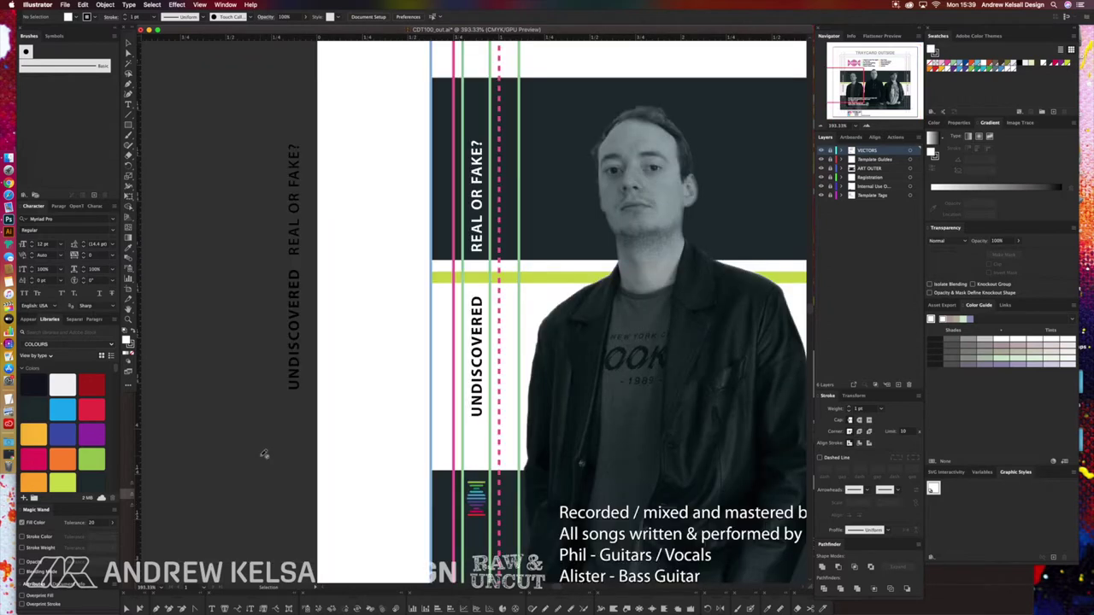
# Nudge the left spine's vertical REAL OR FAKE? text slightly left to sit within the spine guides.
pyautogui.moveTo(490, 324); pyautogui.dragTo(428, 331)
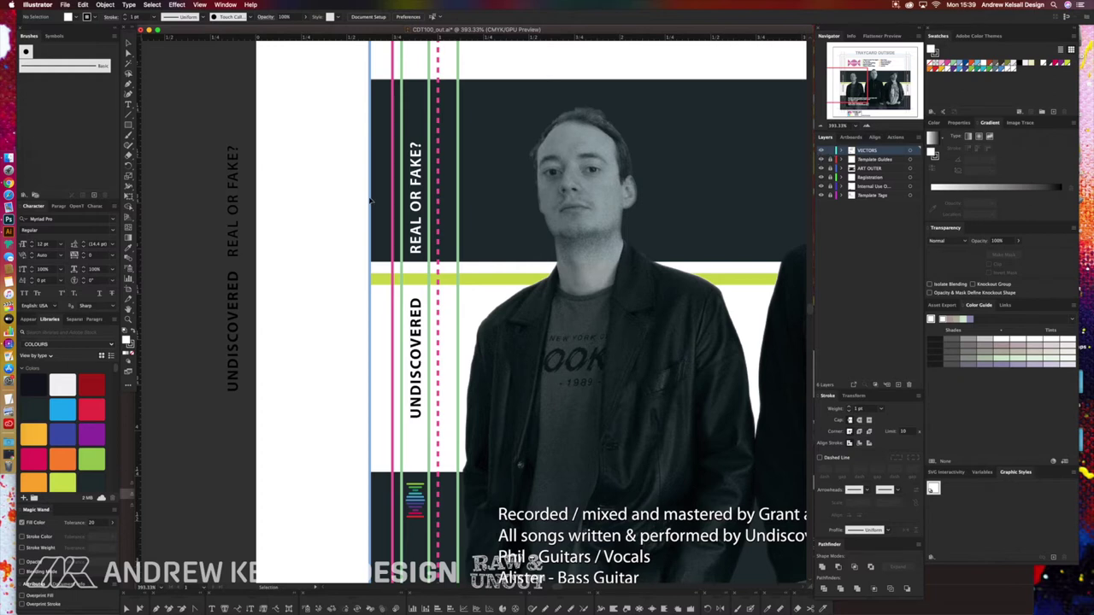
pyautogui.click(434, 224)
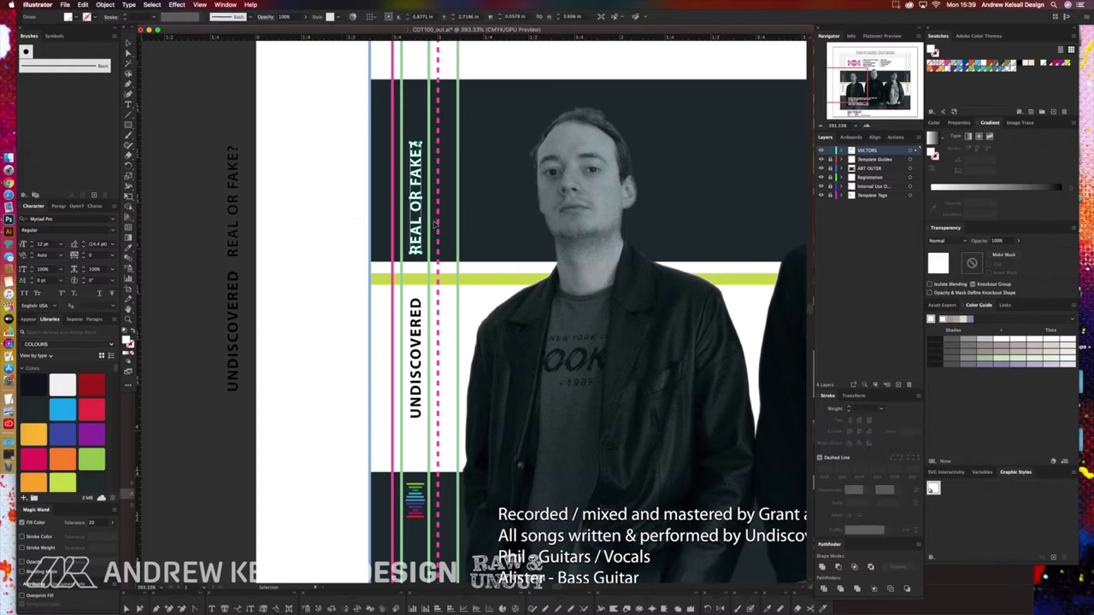
pyautogui.click(376, 245)
pyautogui.scroll(5, 408, 263)
pyautogui.hscroll(3, 455, 206)
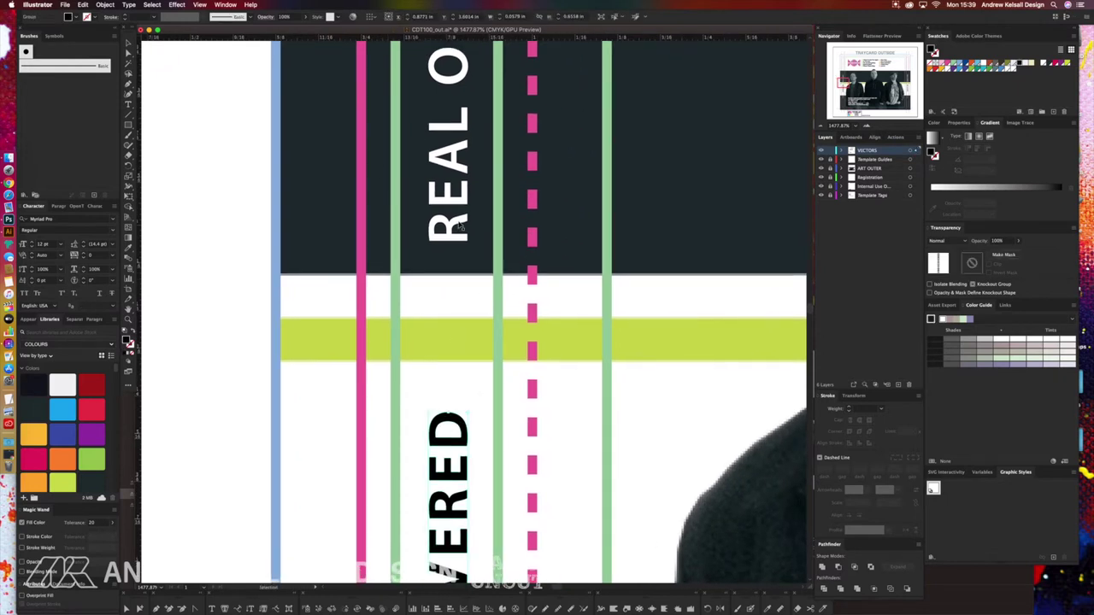
pyautogui.click(463, 226)
pyautogui.moveTo(461, 224); pyautogui.dragTo(459, 225)
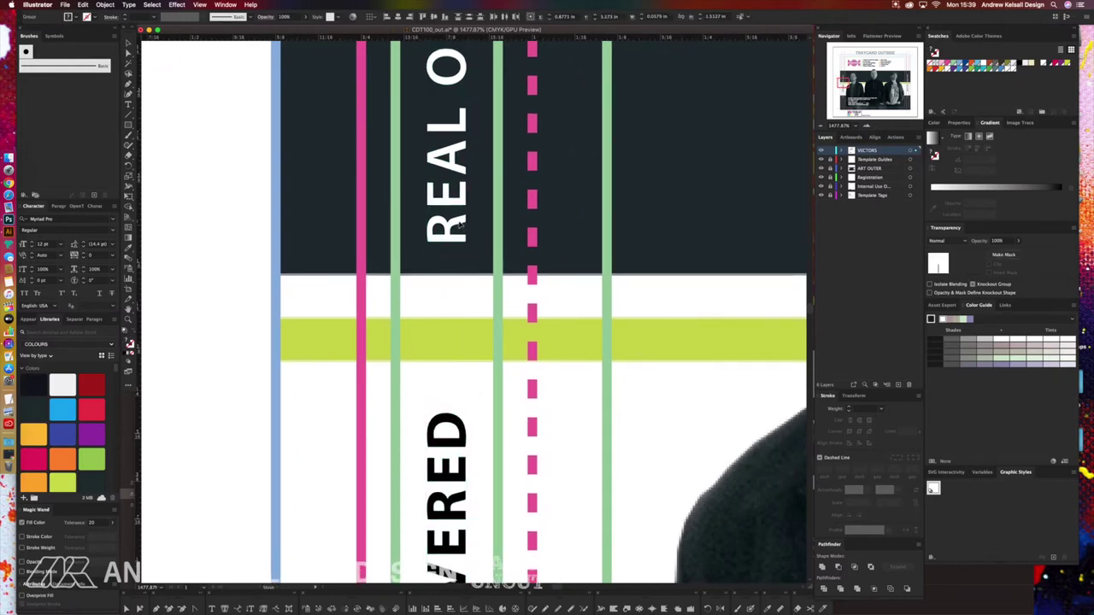
pyautogui.moveTo(459, 224); pyautogui.dragTo(458, 224)
pyautogui.press('super+0')
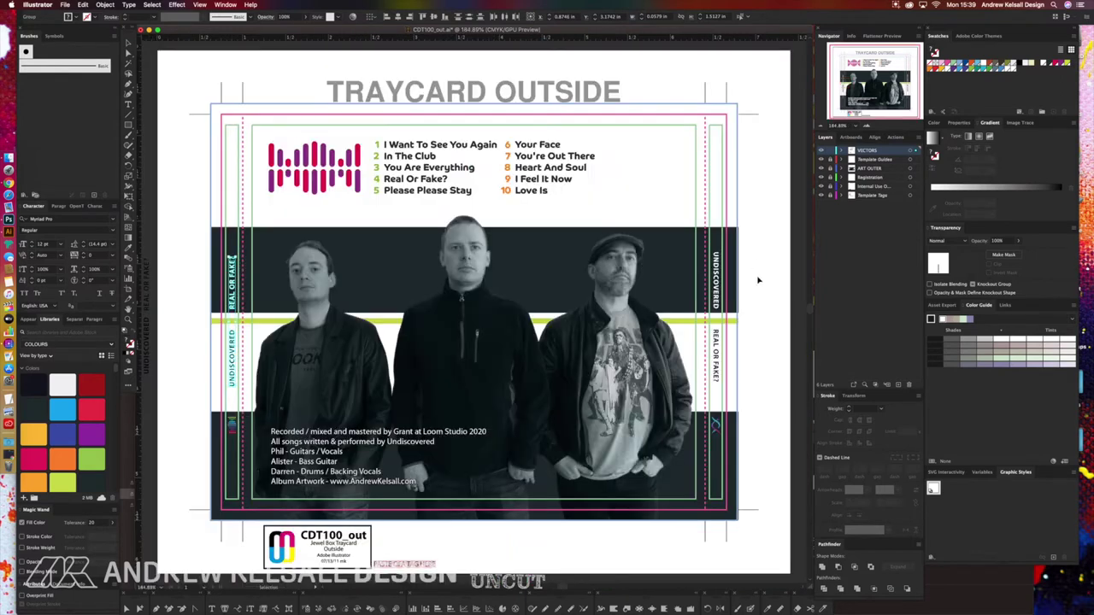
# Shift the right spine's UNDISCOVERED text slightly left, deselect, and fit the traycard in view.
pyautogui.moveTo(742, 280); pyautogui.dragTo(753, 309)
pyautogui.click(451, 220)
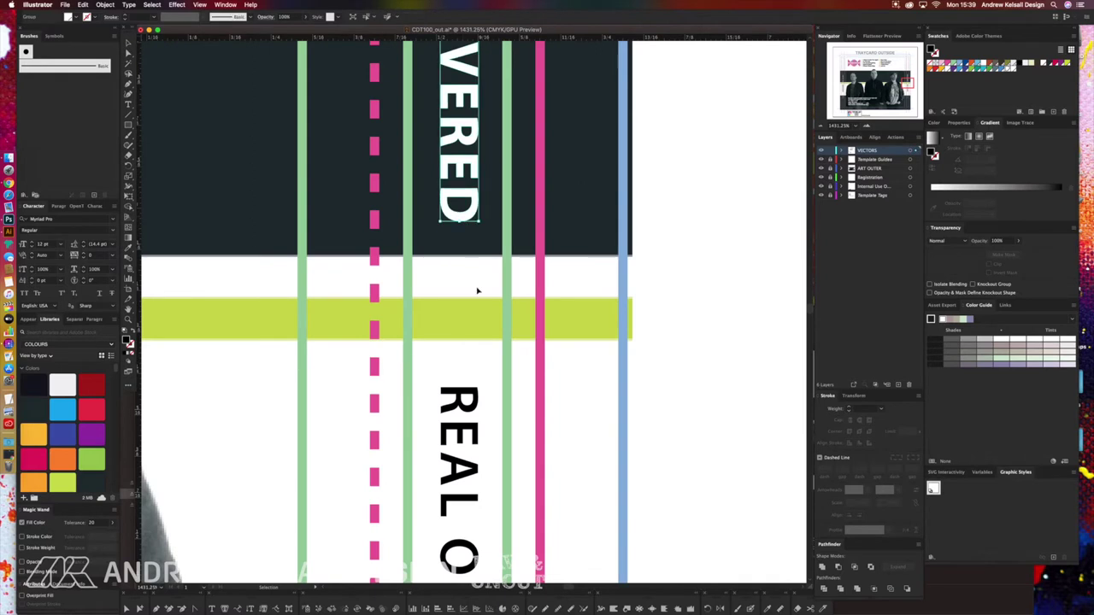
pyautogui.moveTo(477, 199); pyautogui.dragTo(475, 198)
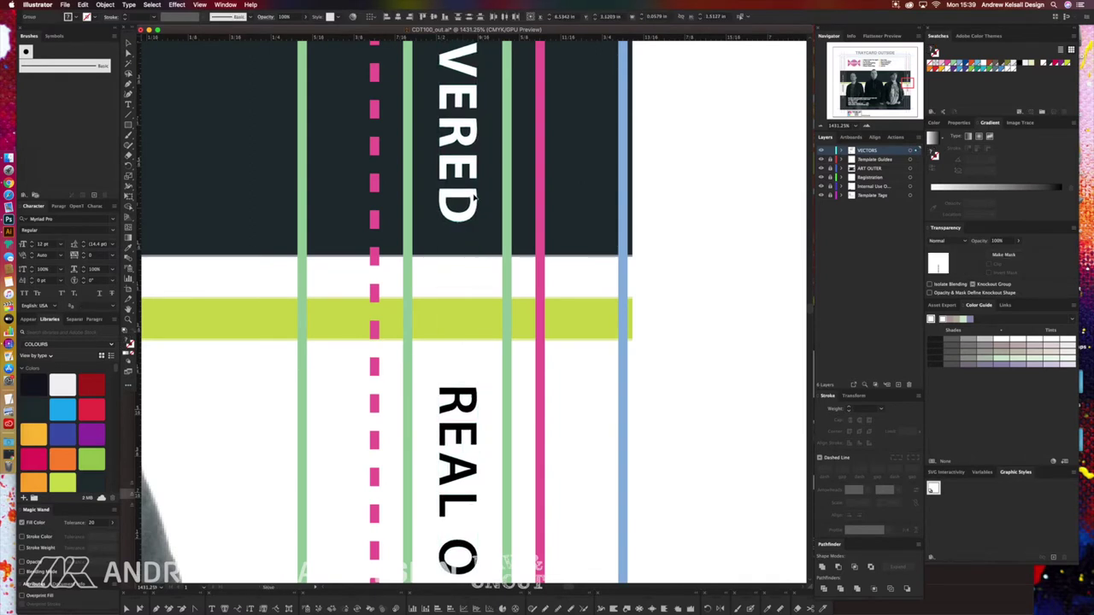
pyautogui.click(701, 214)
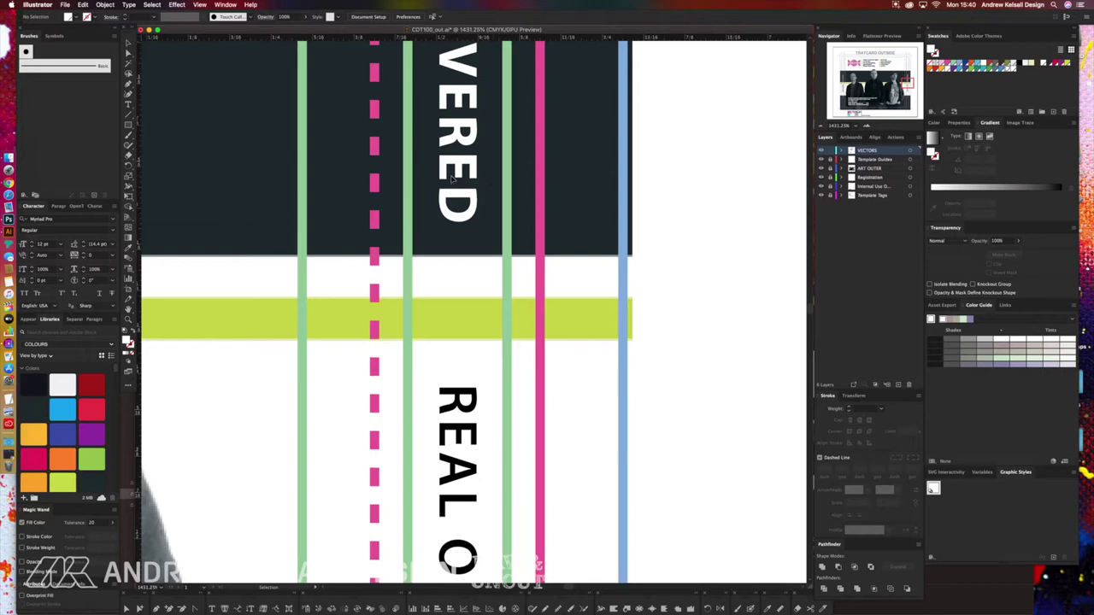
pyautogui.press('super+0')
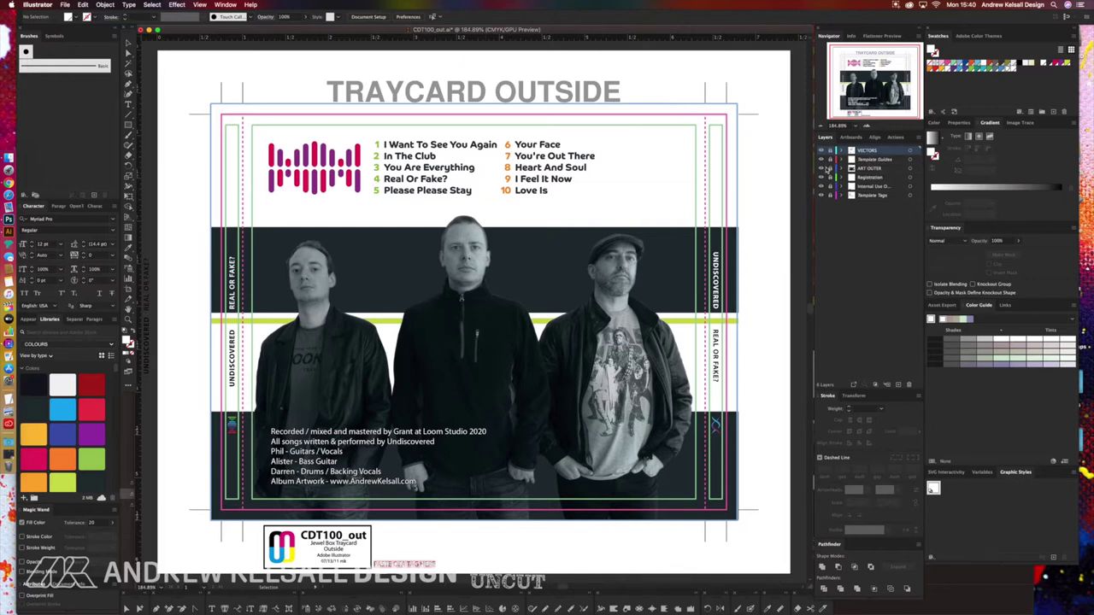
pyautogui.moveTo(646, 134); pyautogui.dragTo(417, 225)
pyautogui.moveTo(483, 538); pyautogui.dragTo(416, 432)
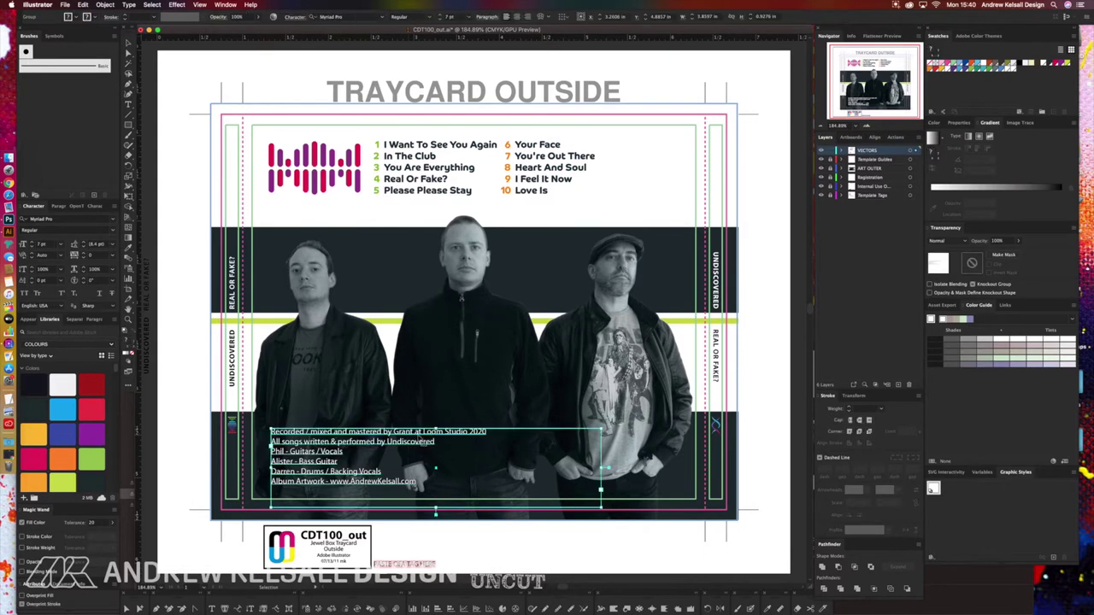
pyautogui.click(490, 537)
pyautogui.scroll(-5, 493, 281)
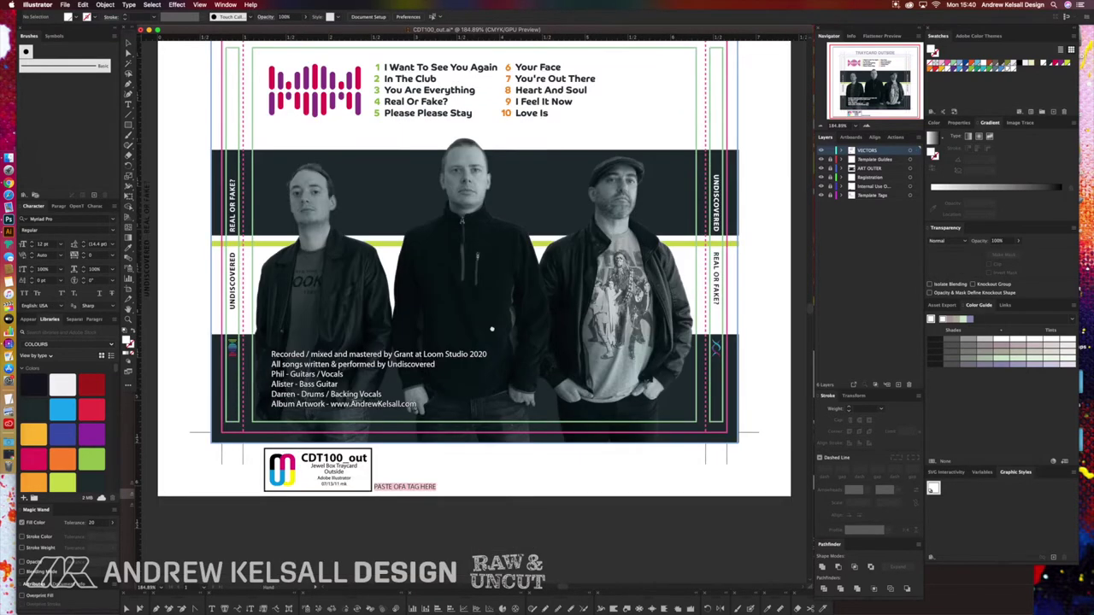
pyautogui.moveTo(235, 385); pyautogui.dragTo(512, 208)
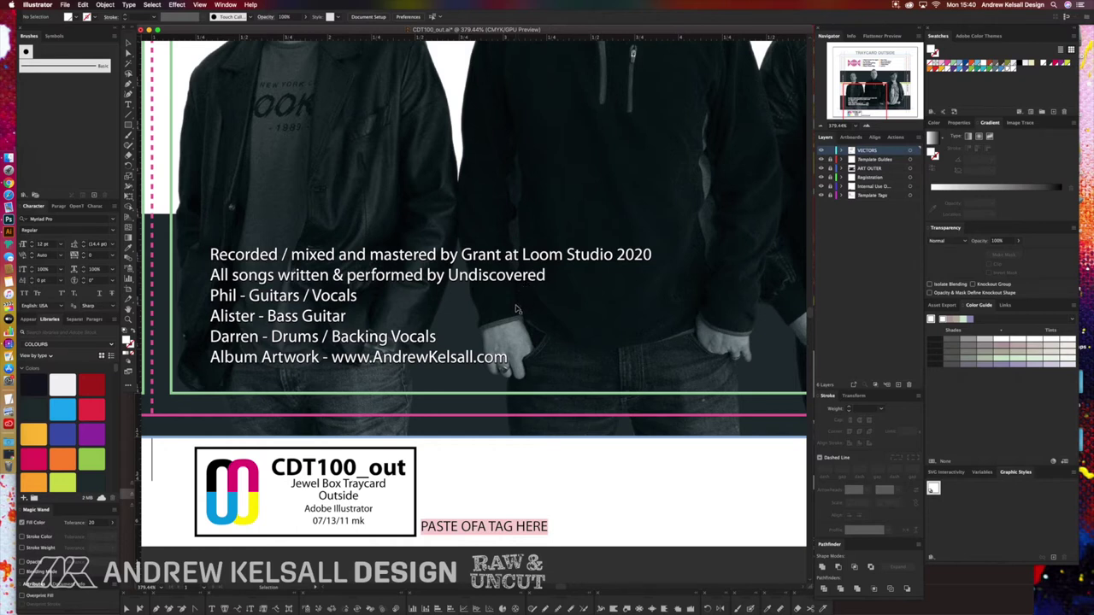
pyautogui.moveTo(488, 373); pyautogui.dragTo(522, 337)
pyautogui.moveTo(526, 386); pyautogui.dragTo(633, 226)
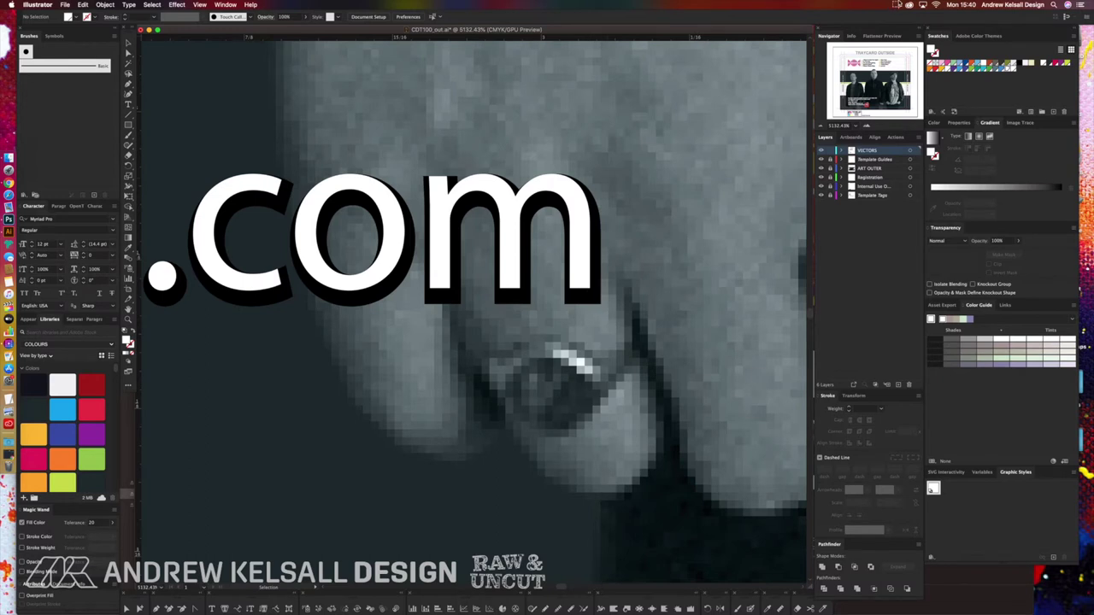
pyautogui.click(896, 4)
pyautogui.click(914, 31)
pyautogui.press('super+0')
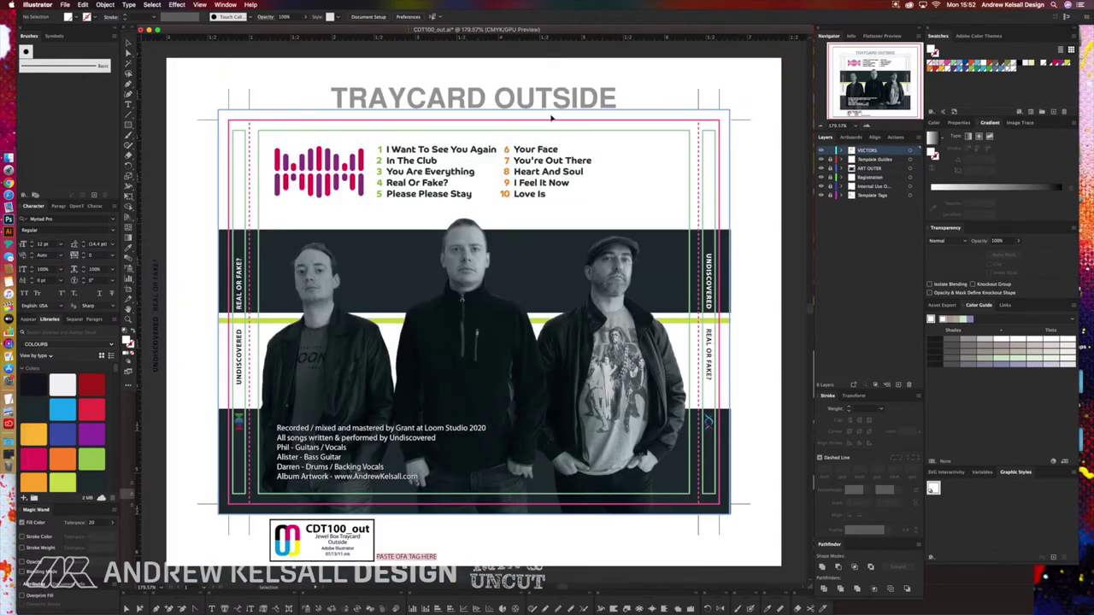
pyautogui.scroll(-5, 548, 401)
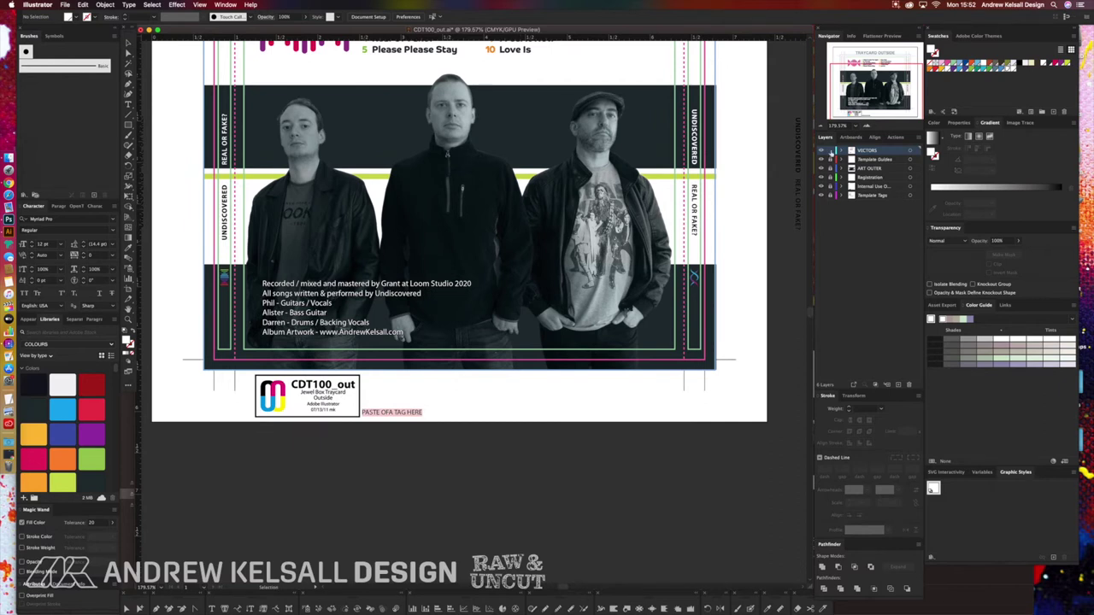
# Duplicate the VECTORS layer, rename the copy 'VECTORS PATHS', and fit the traycard in the window.
pyautogui.moveTo(867, 150); pyautogui.dragTo(899, 385)
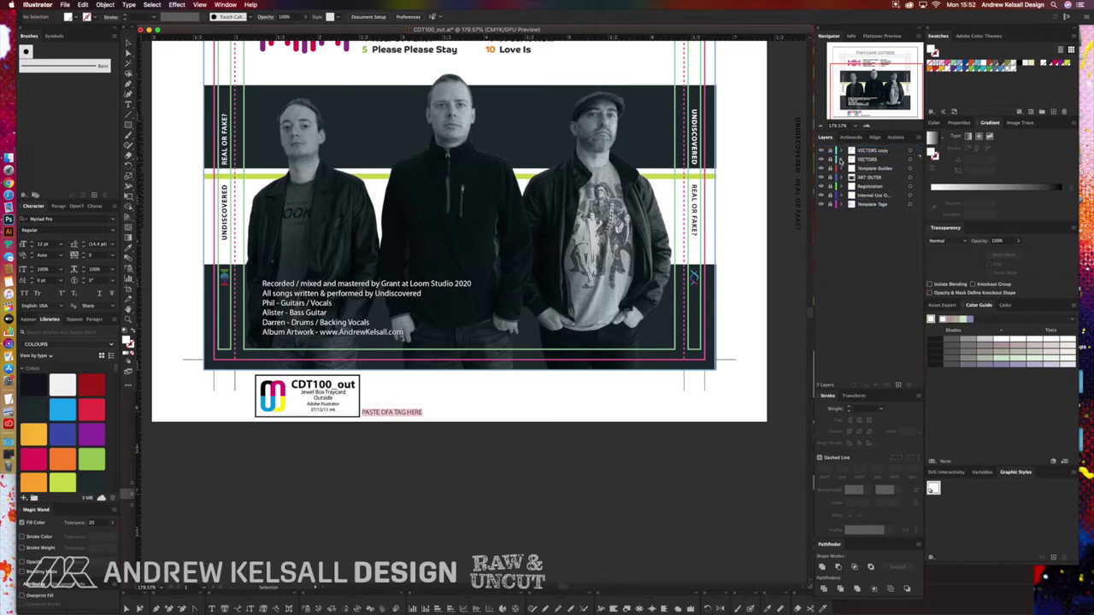
pyautogui.click(882, 152)
pyautogui.doubleClick(882, 153)
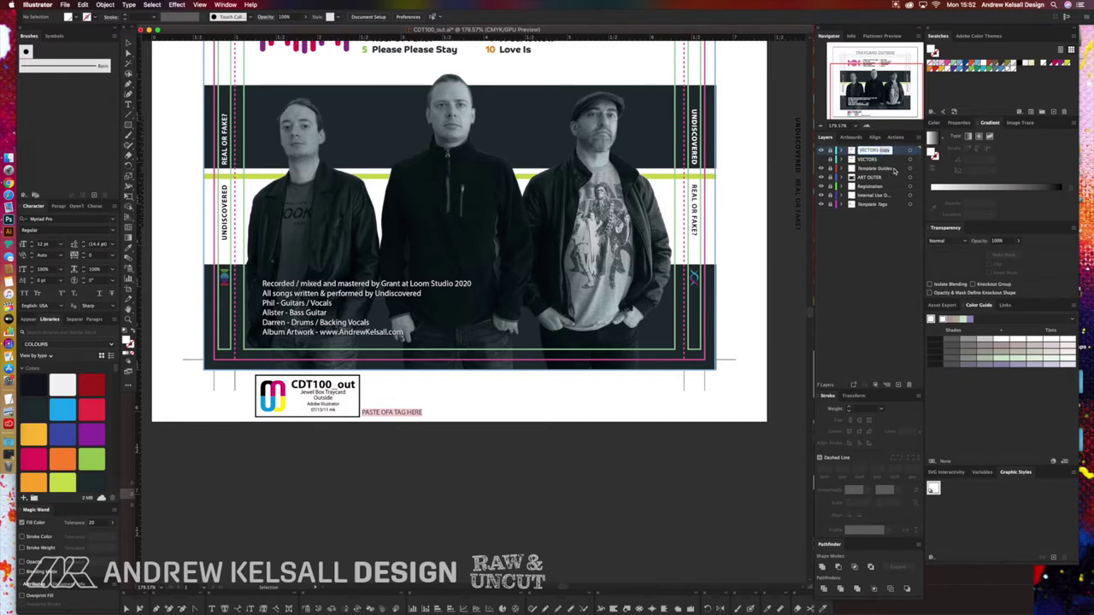
pyautogui.write('PATHS')
pyautogui.press('Return')
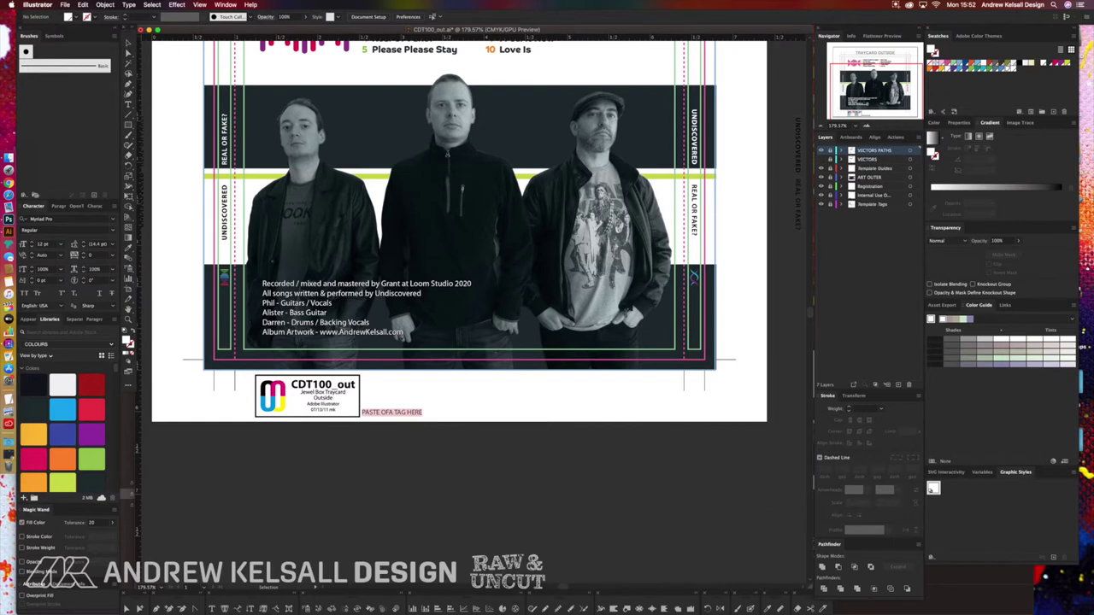
pyautogui.press('super+0')
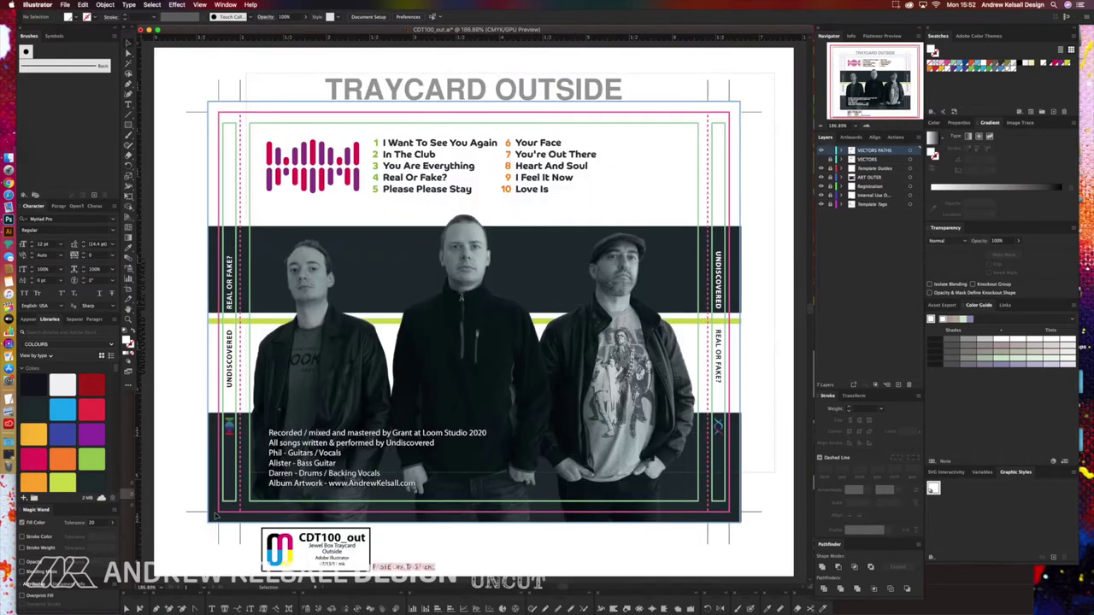
# Convert the bottom credits text to outlines, deselect everything, and save the traycard.
pyautogui.moveTo(736, 472); pyautogui.dragTo(177, 554)
pyautogui.click(128, 4)
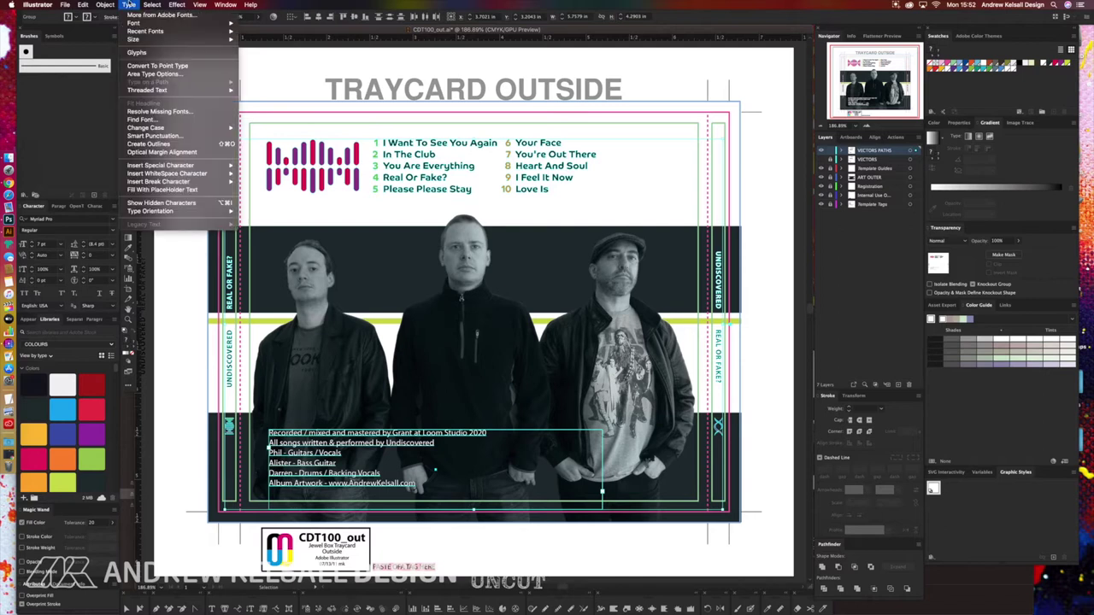
pyautogui.click(154, 143)
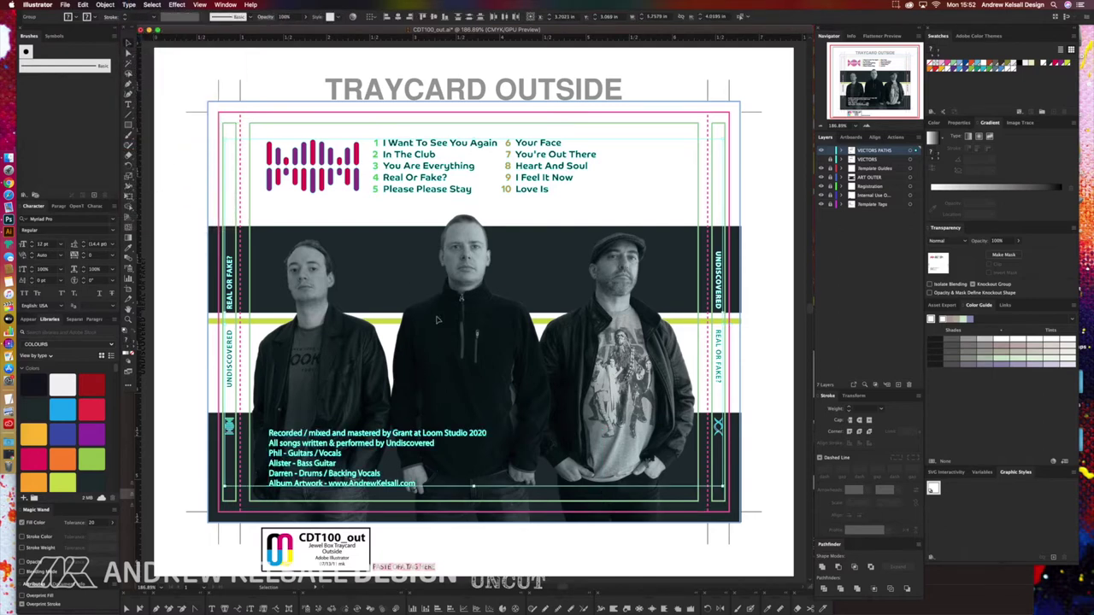
pyautogui.press('super+shift+a')
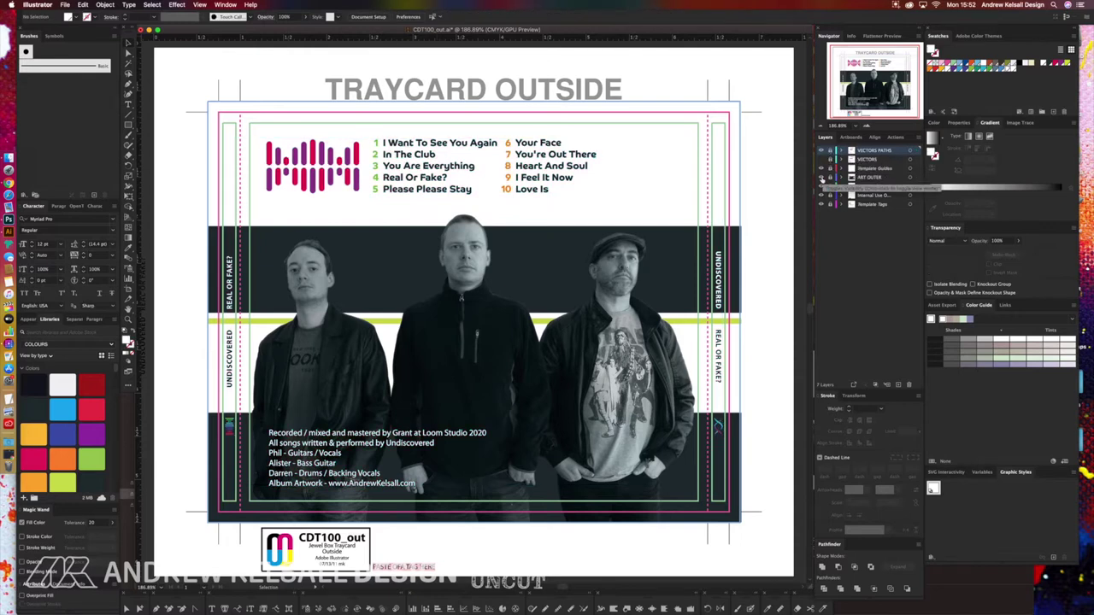
pyautogui.press('super+s')
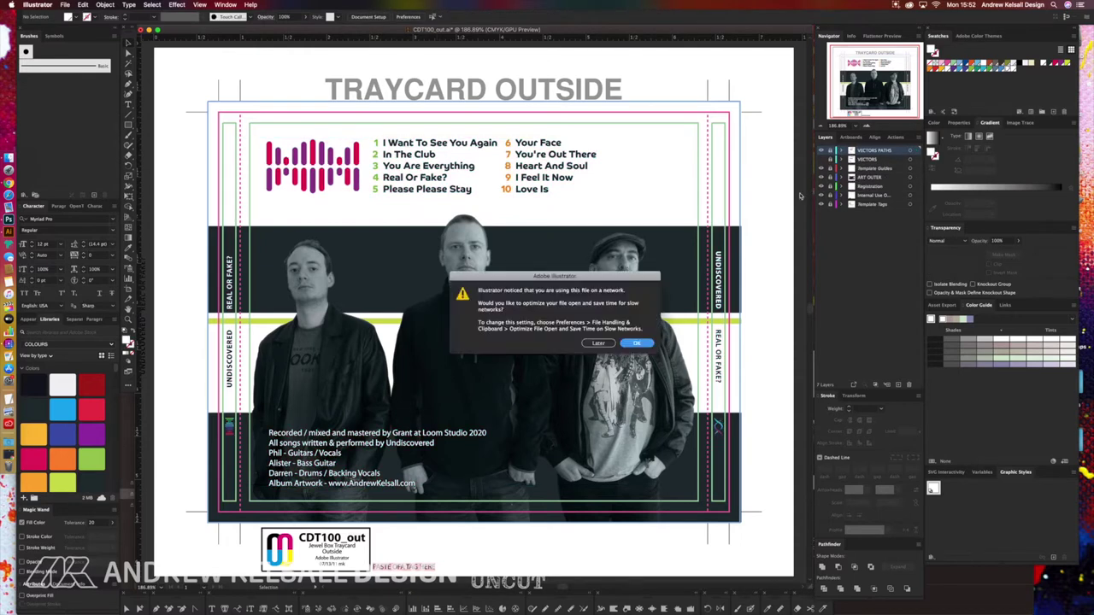
# Accept the network-optimization and legacy-format notices so the traycard save completes.
pyautogui.click(635, 344)
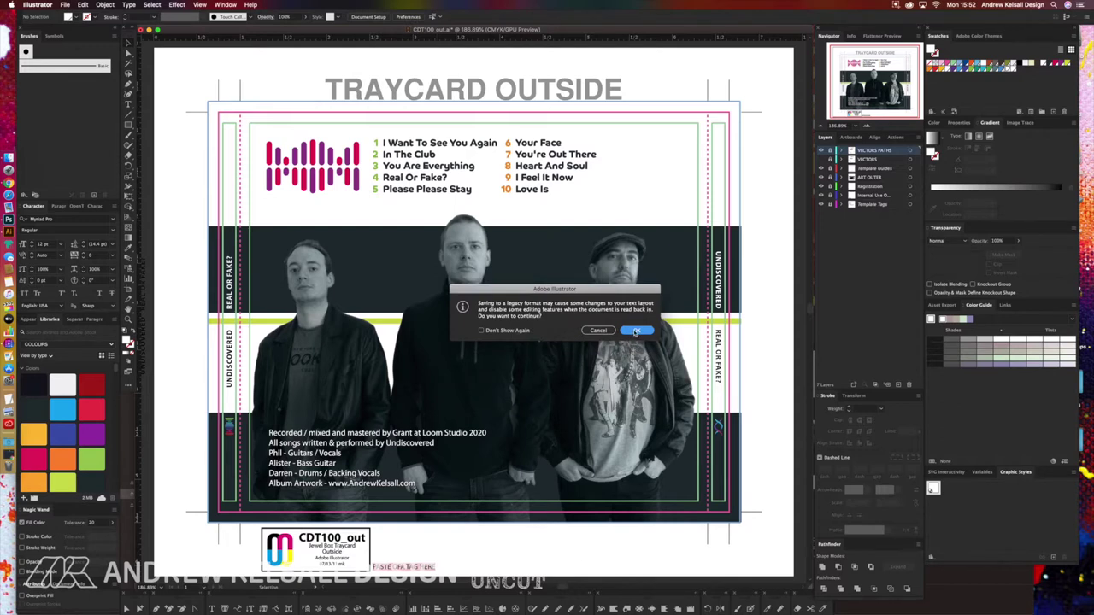
pyautogui.click(635, 331)
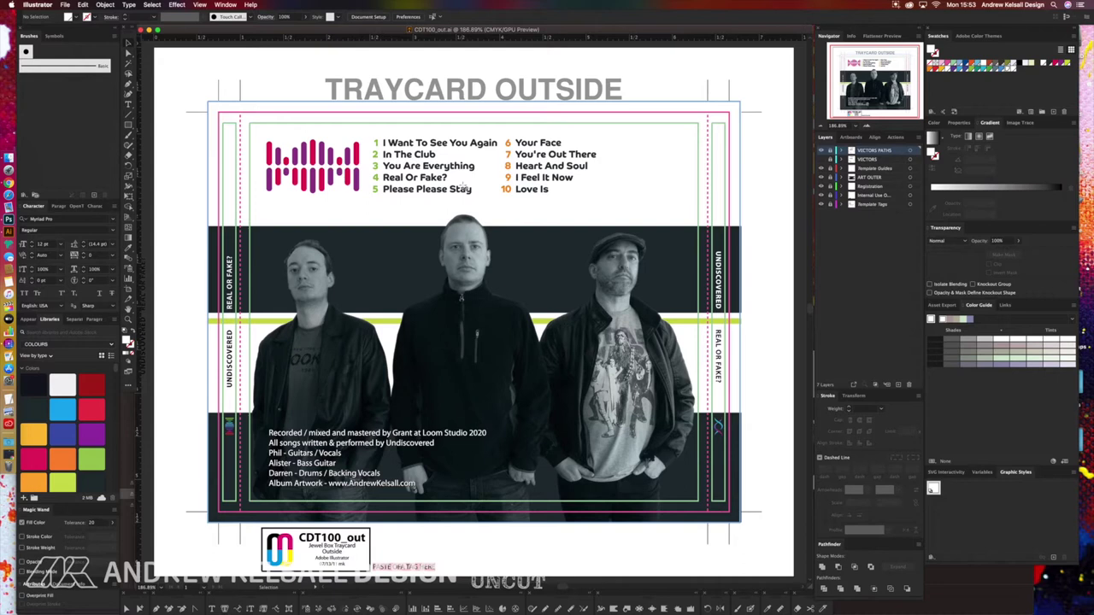
pyautogui.click(65, 5)
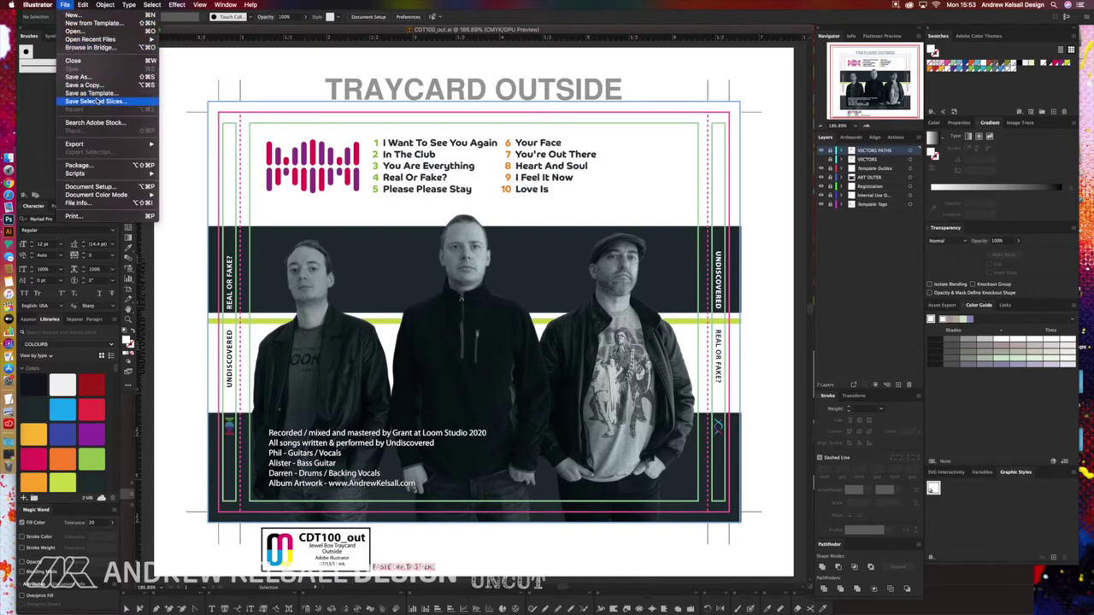
# Save the traycard as a new file in *AI Designs, creating a Finals folder there.
pyautogui.moveTo(114, 145)
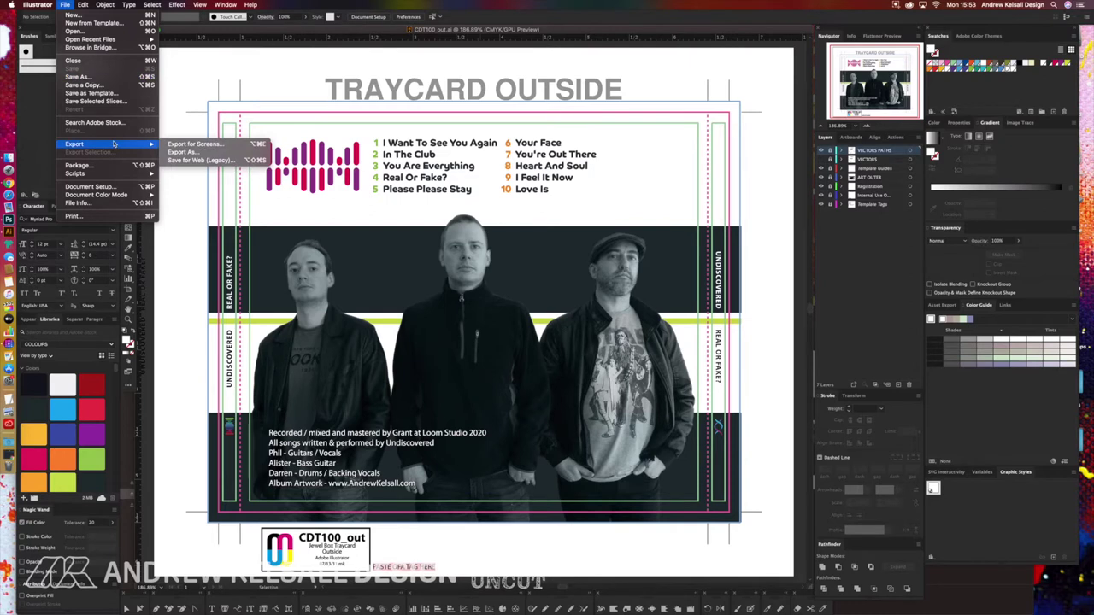
pyautogui.click(88, 76)
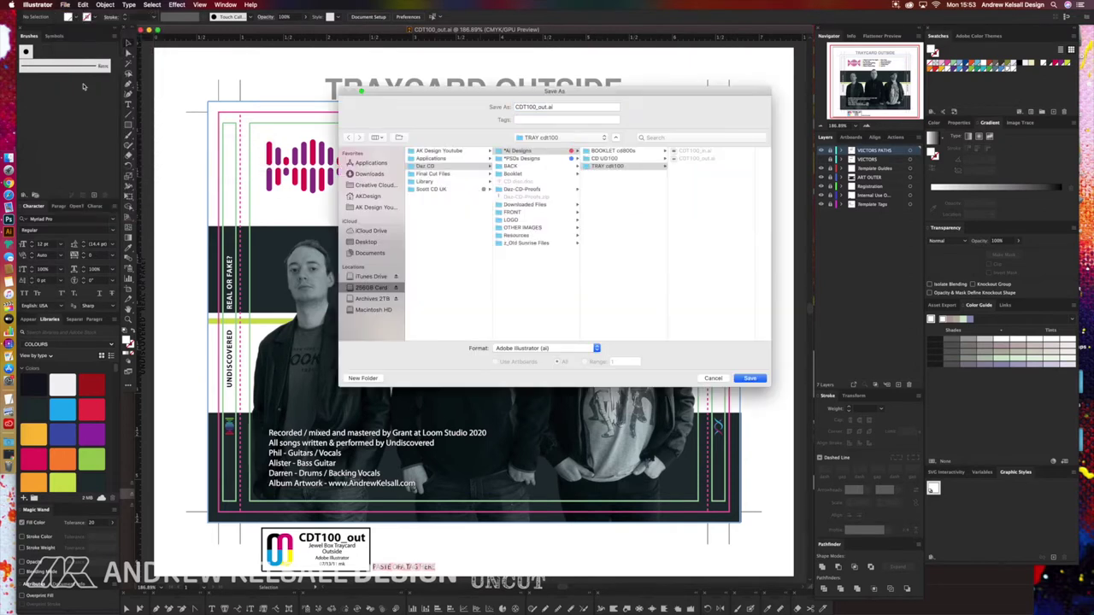
pyautogui.moveTo(662, 89); pyautogui.dragTo(502, 107)
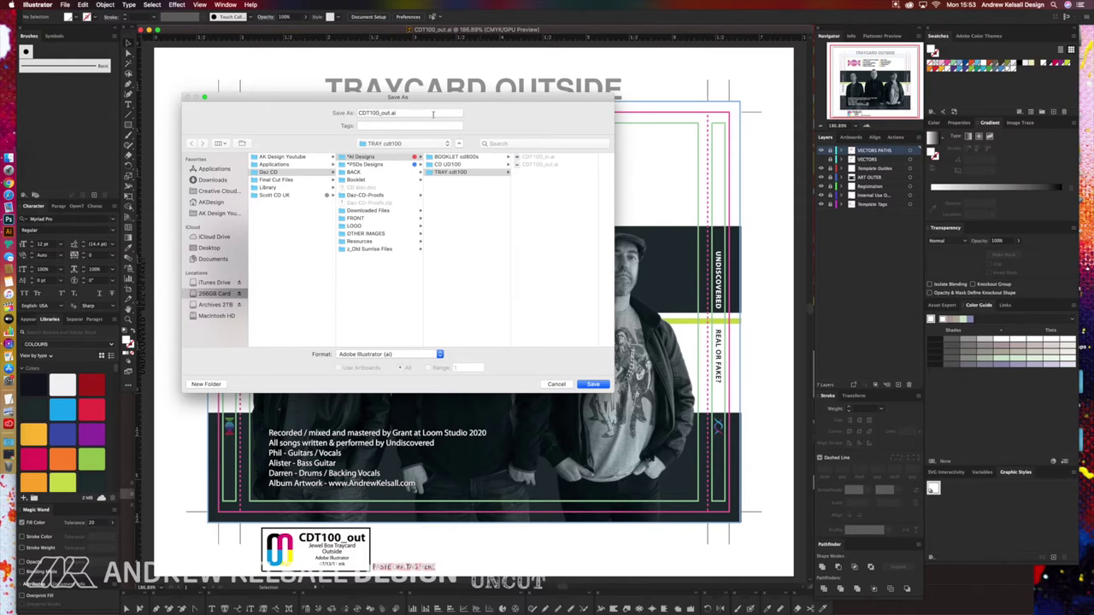
pyautogui.click(447, 203)
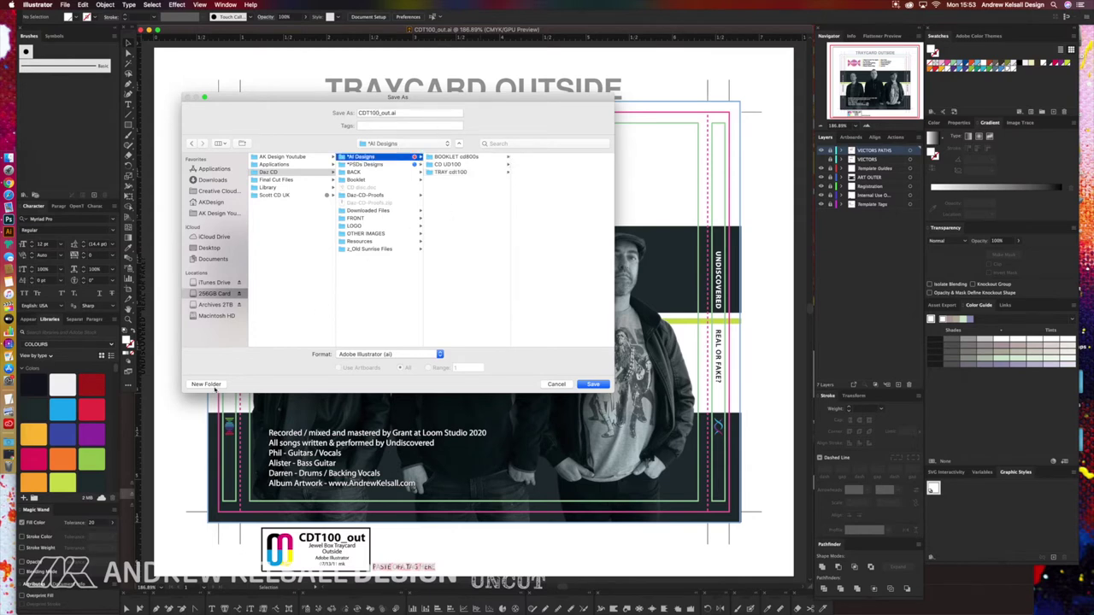
pyautogui.click(206, 384)
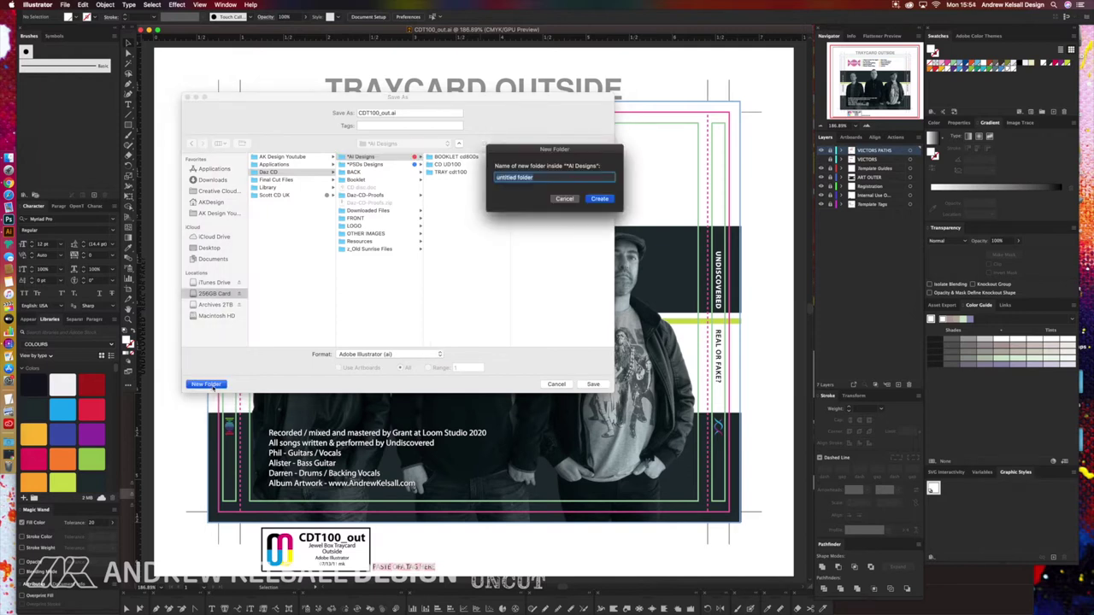
pyautogui.press('BackSpace')
pyautogui.write('Finals')
pyautogui.click(600, 198)
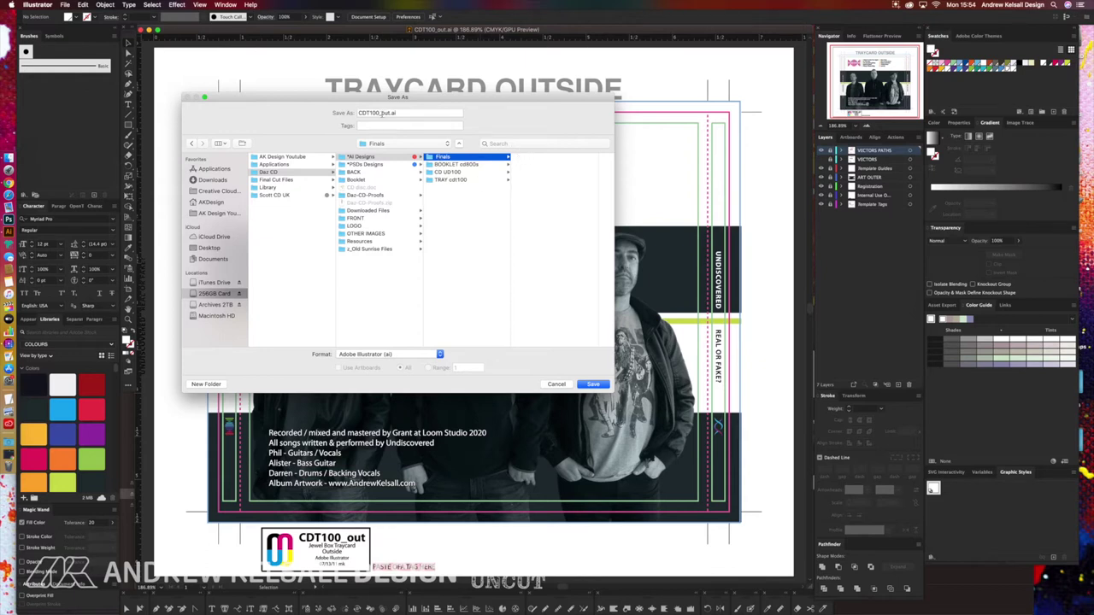
# Set the file format to Adobe PDF and save.
pyautogui.click(389, 353)
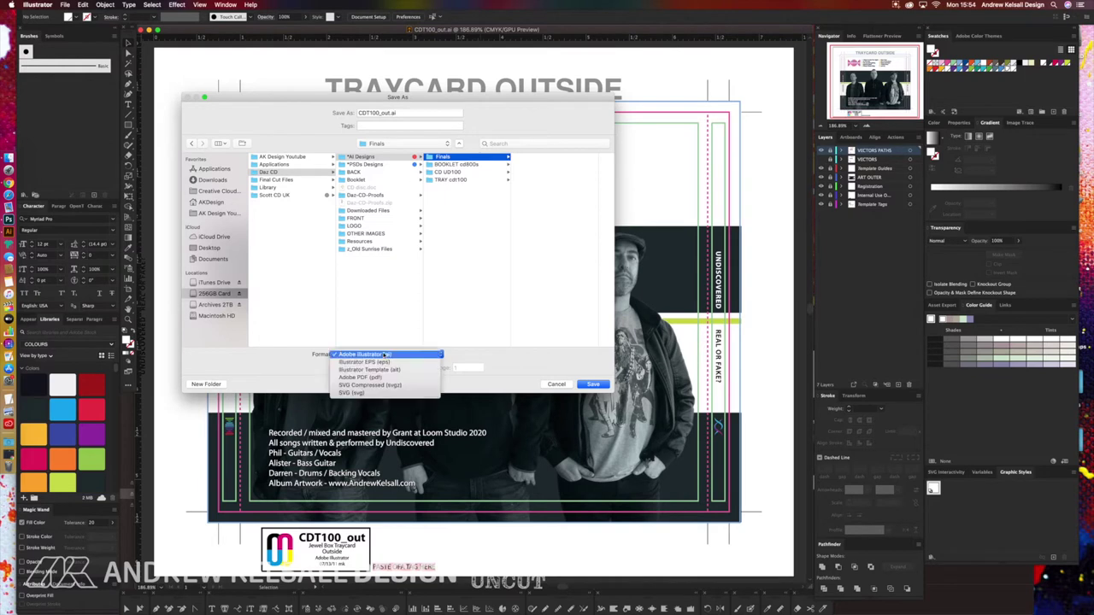
pyautogui.click(368, 380)
pyautogui.click(593, 385)
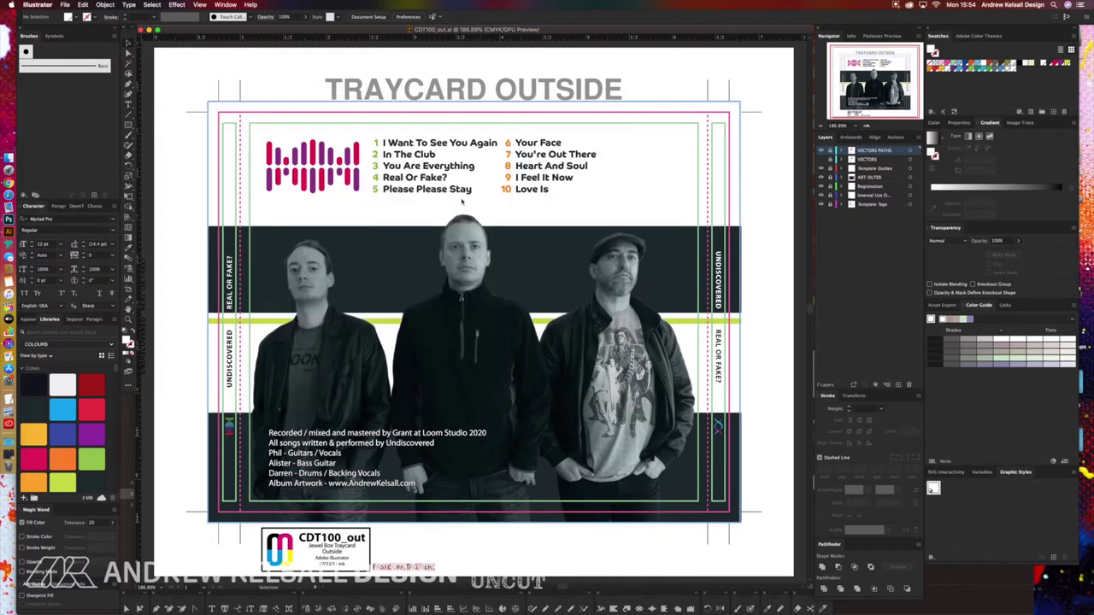
pyautogui.moveTo(513, 197); pyautogui.dragTo(387, 95)
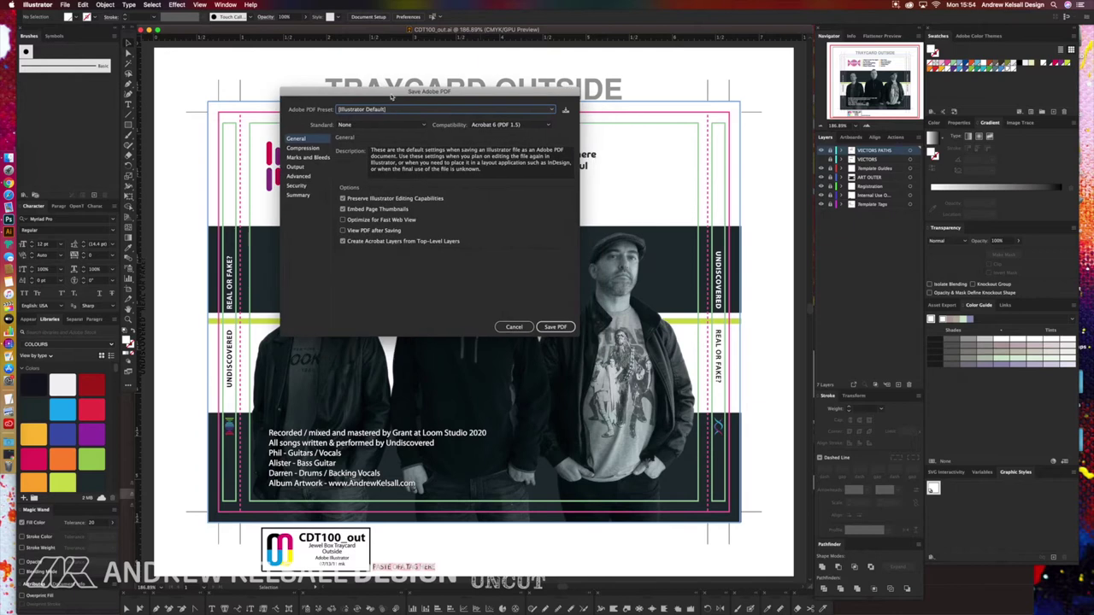
# Apply the PDF 2018 preset and look over its compression settings.
pyautogui.click(388, 110)
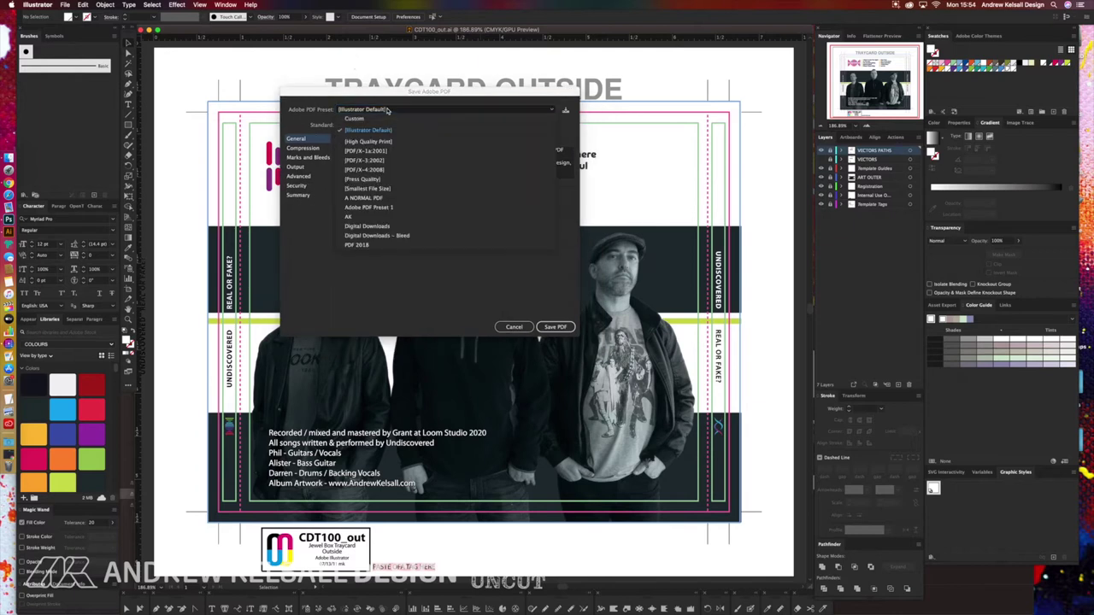
pyautogui.click(399, 247)
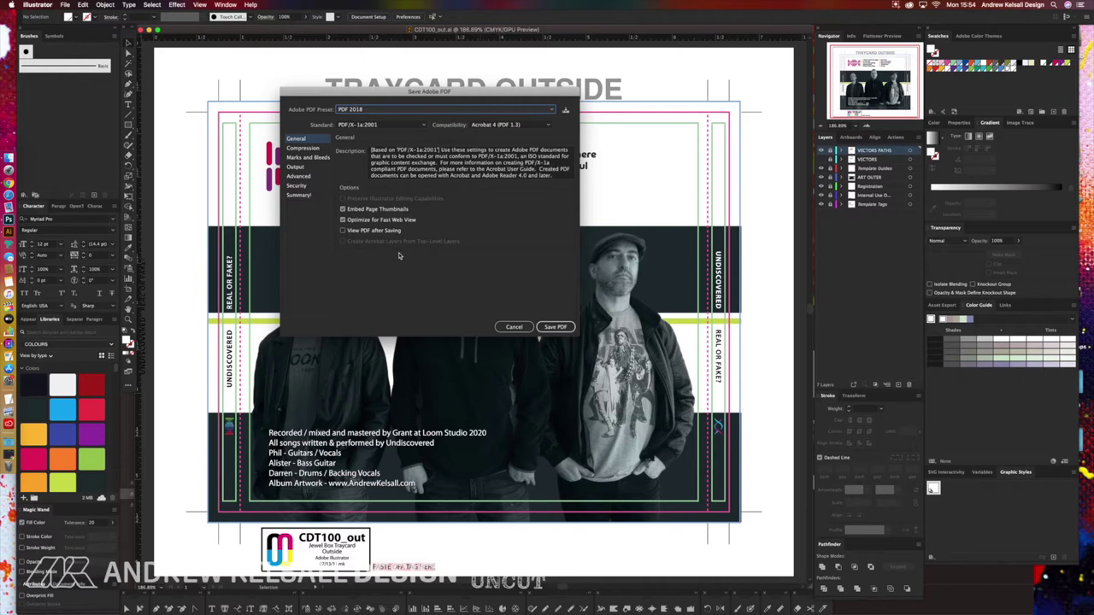
pyautogui.click(318, 148)
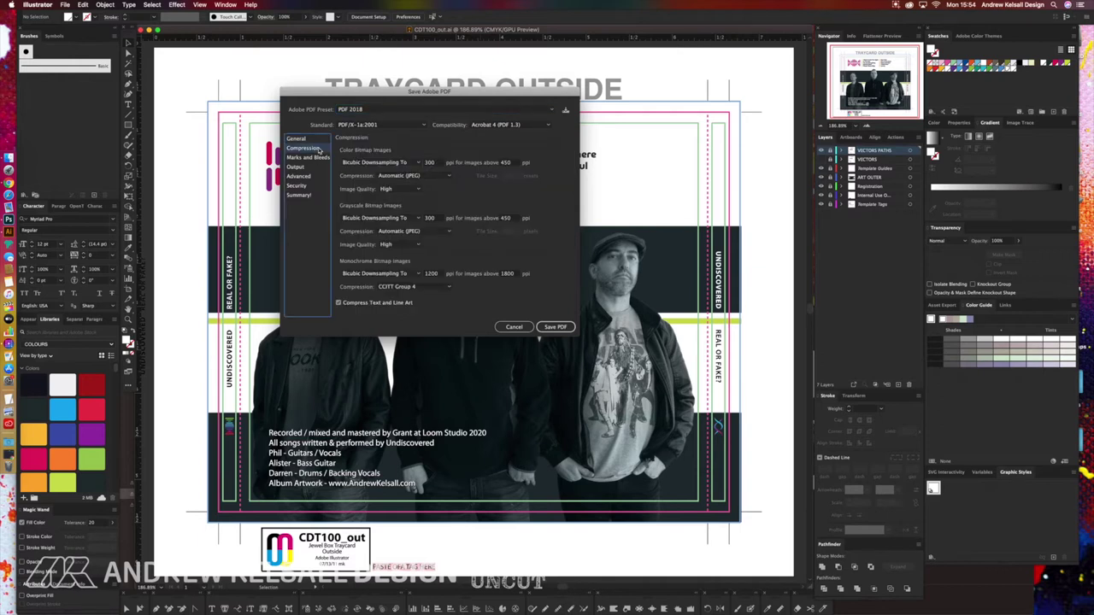
pyautogui.click(318, 139)
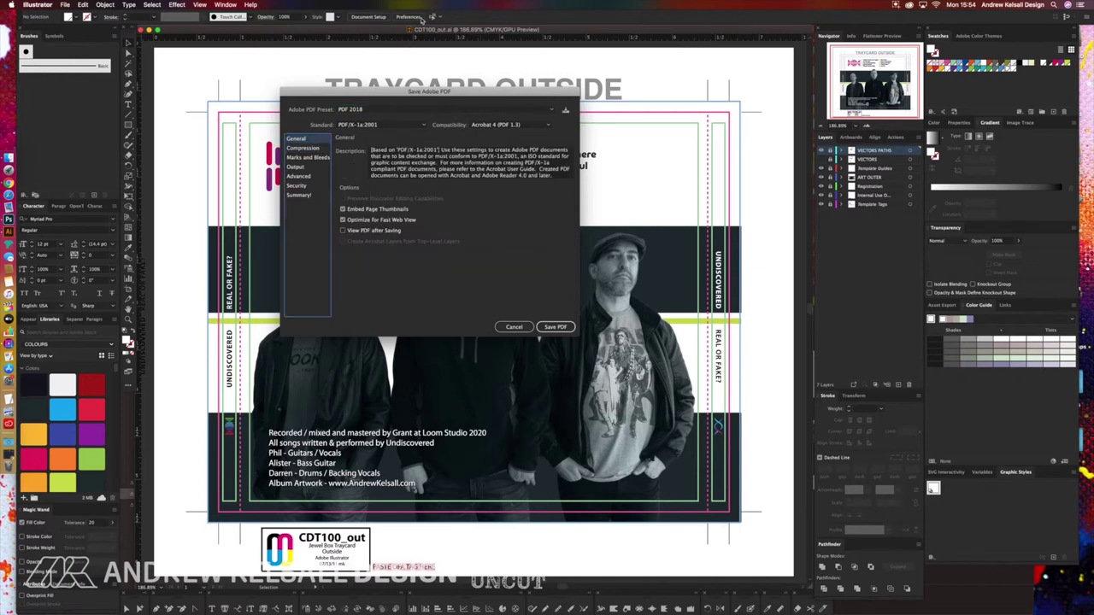
pyautogui.click(321, 149)
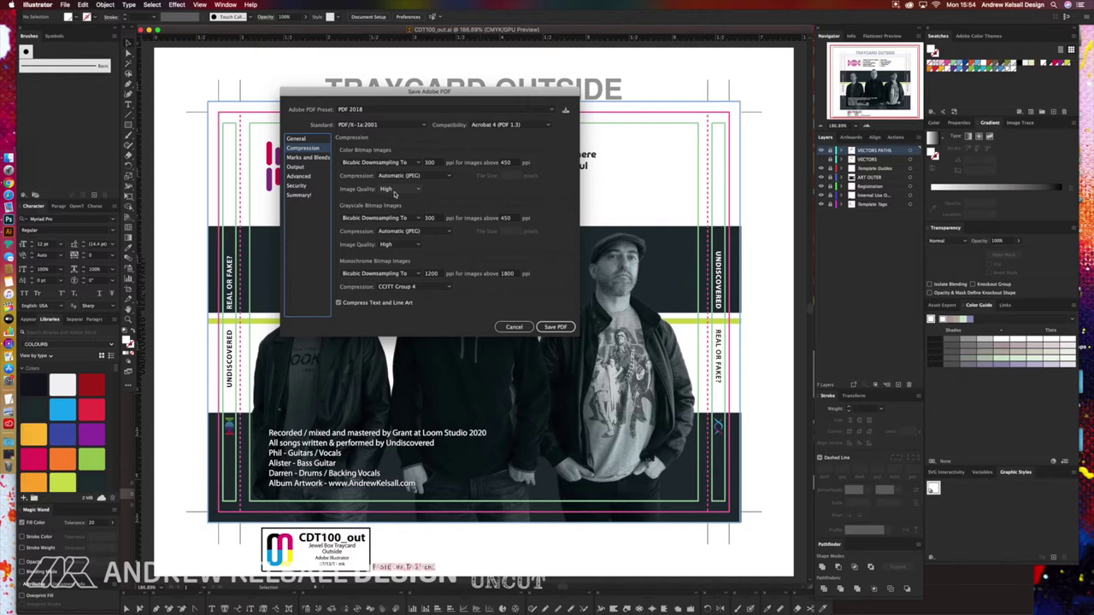
# Turn on trim marks, leave registration marks off, and toggle the colour bars option.
pyautogui.click(318, 158)
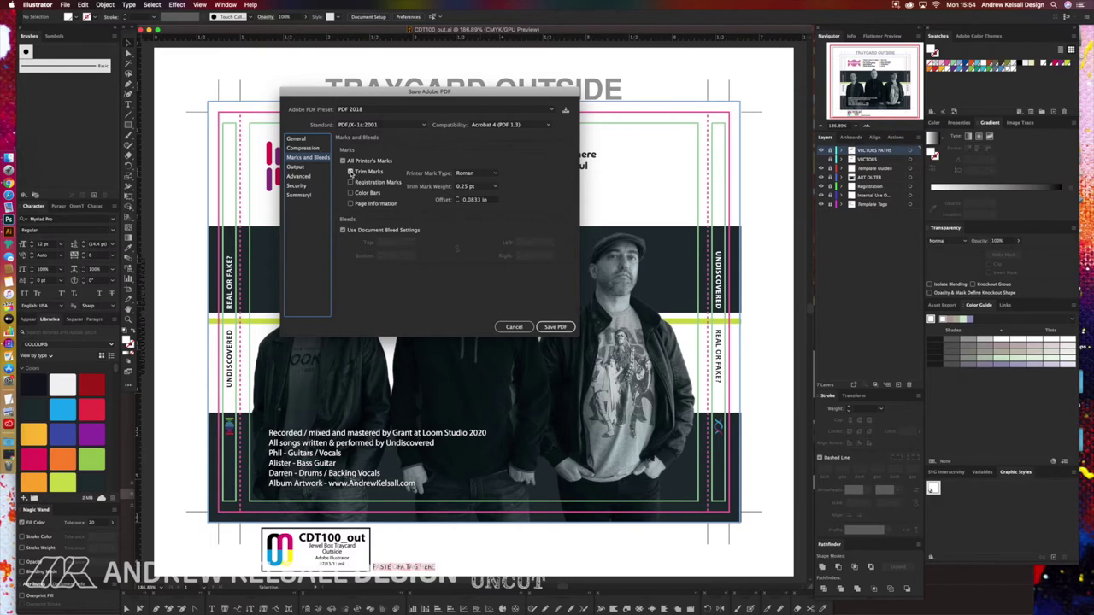
pyautogui.click(350, 172)
pyautogui.moveTo(410, 86); pyautogui.dragTo(728, 70)
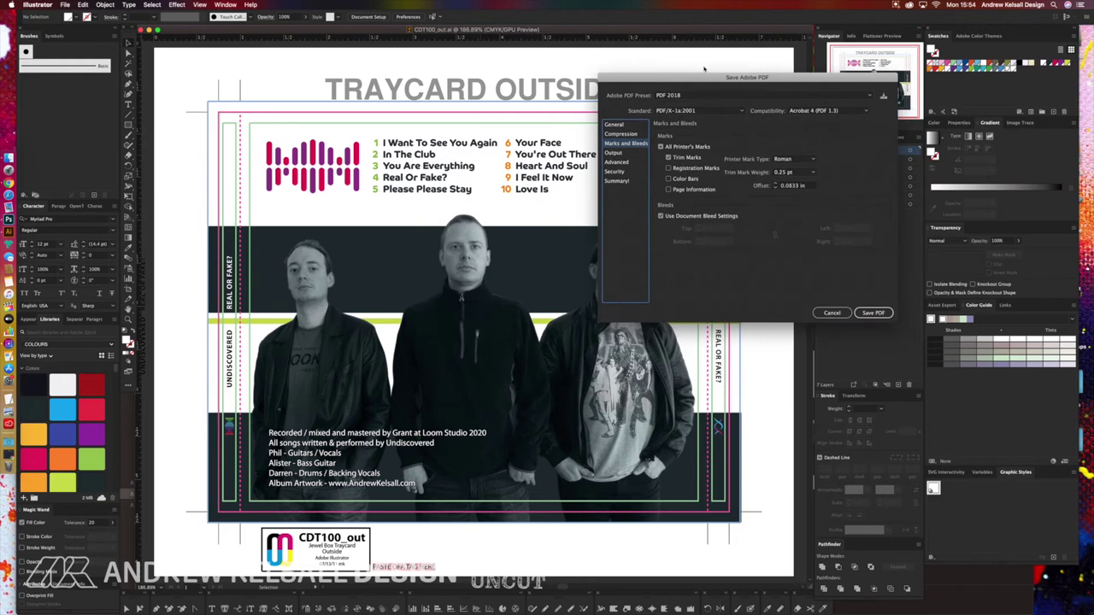
pyautogui.click(669, 168)
pyautogui.click(669, 168)
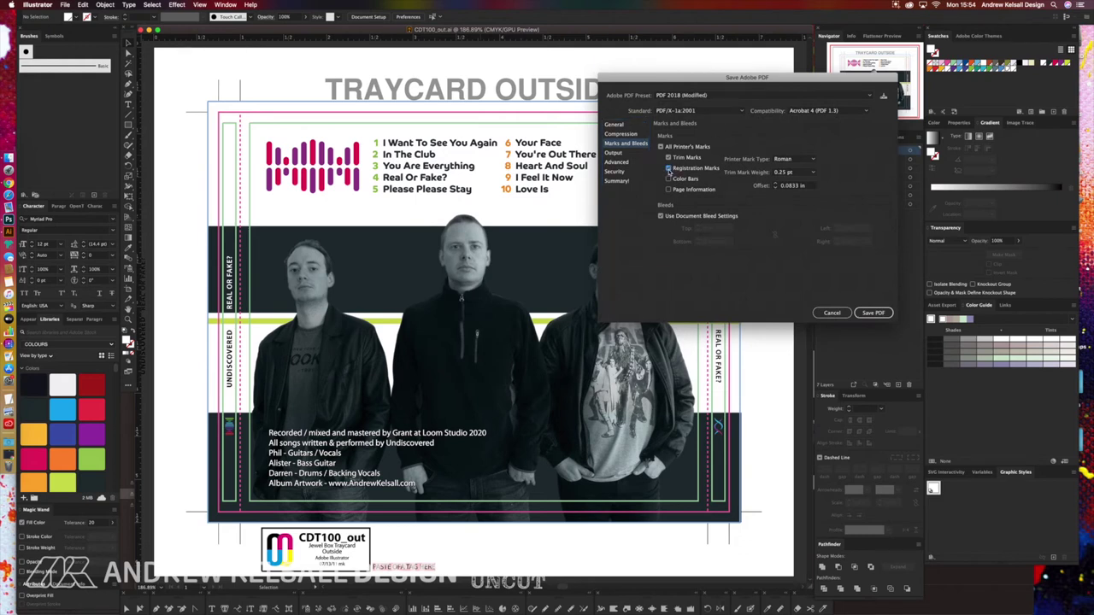
pyautogui.click(669, 179)
pyautogui.moveTo(760, 83); pyautogui.dragTo(531, 153)
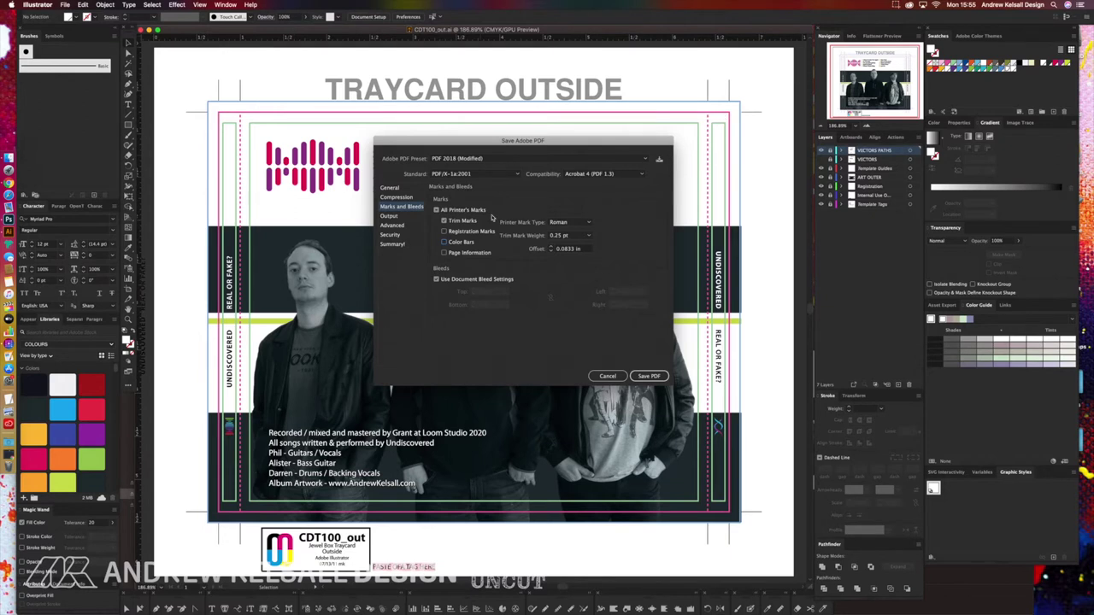
# Review the output, security and summary PDF settings, then save the PDF.
pyautogui.click(396, 218)
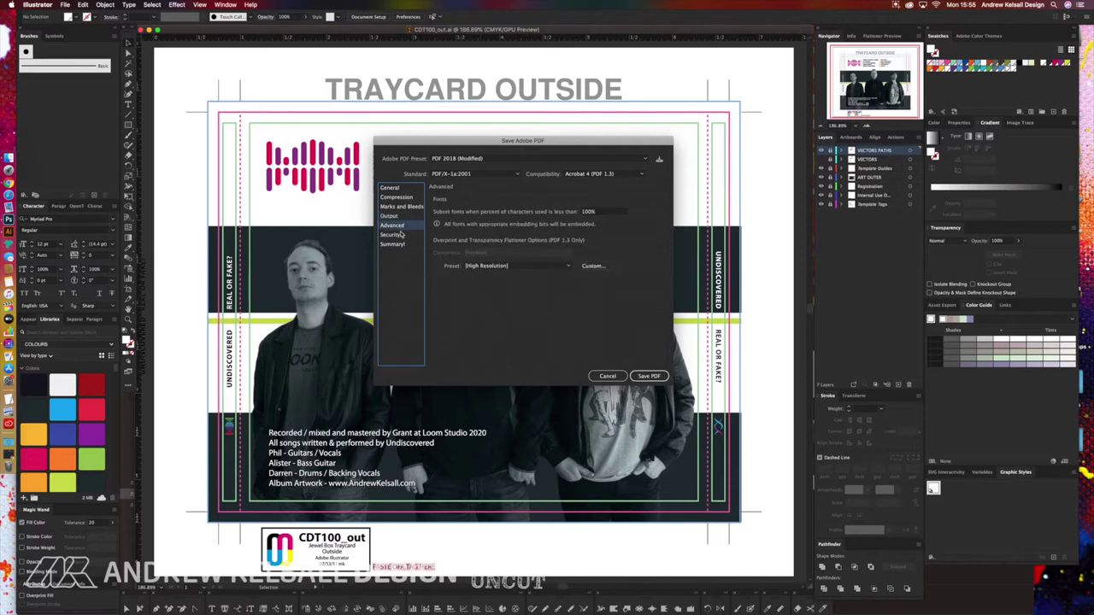
pyautogui.click(402, 238)
pyautogui.click(401, 246)
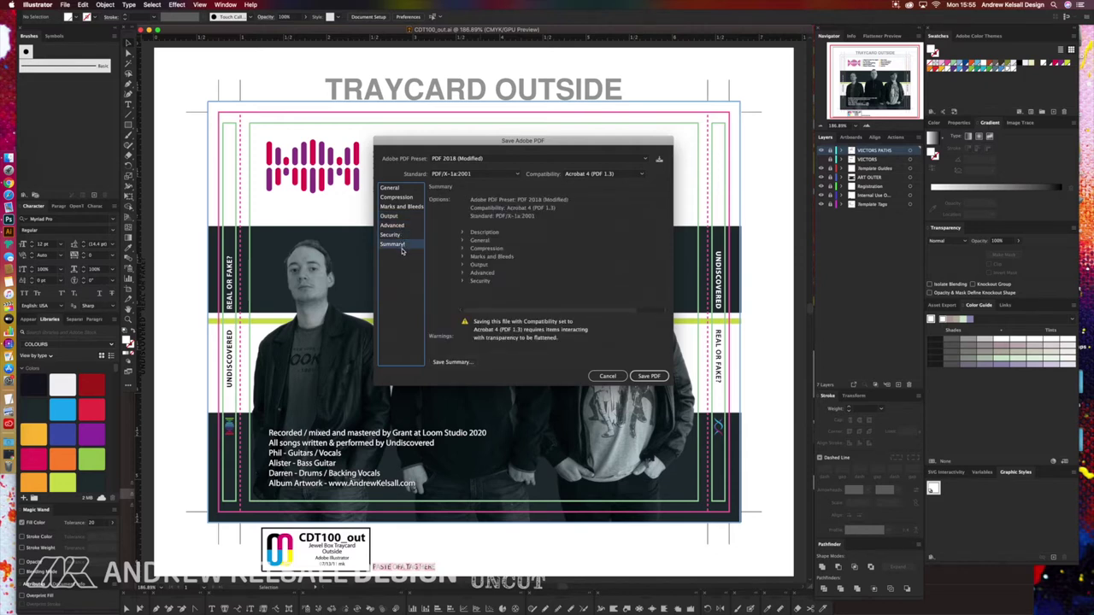
pyautogui.click(407, 188)
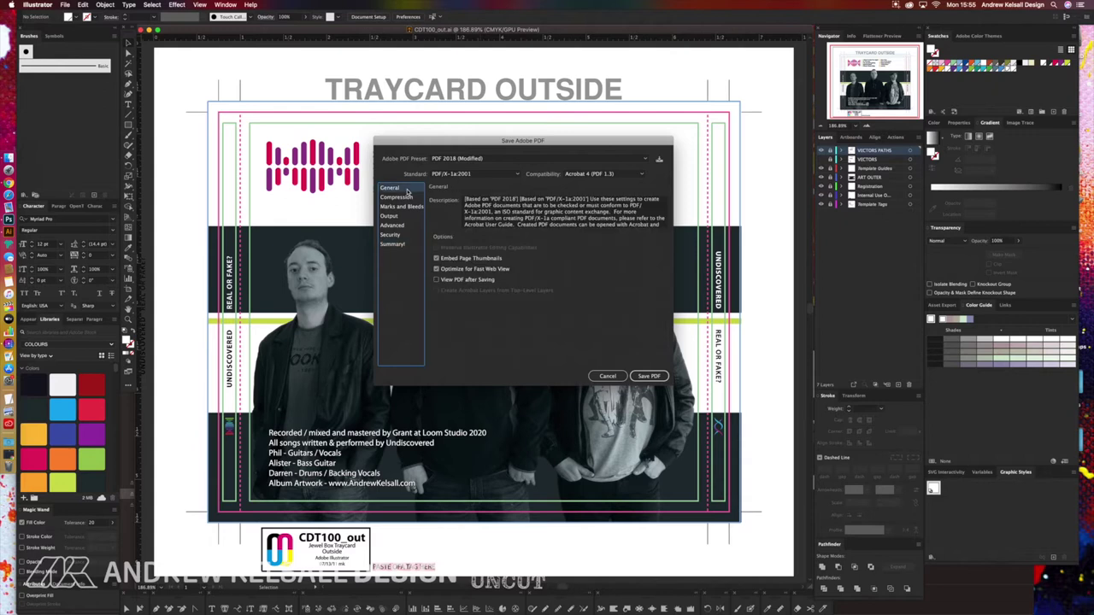
pyautogui.click(648, 378)
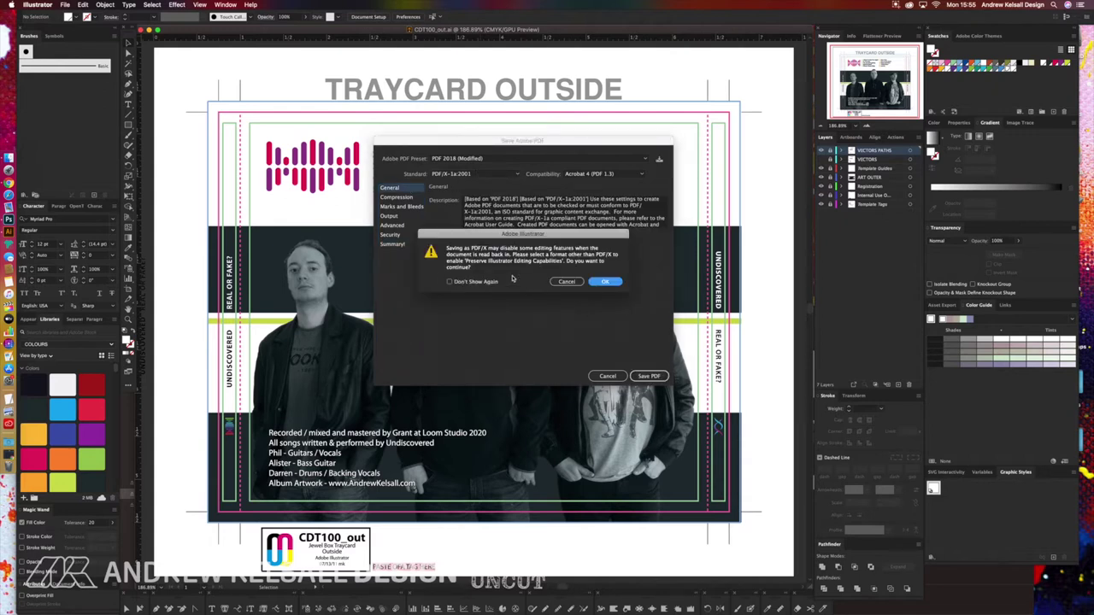
# Suppress the PDF/X warning and acknowledge the font-embedding issue to finish saving CDT100_out.pdf.
pyautogui.click(449, 282)
pyautogui.click(608, 284)
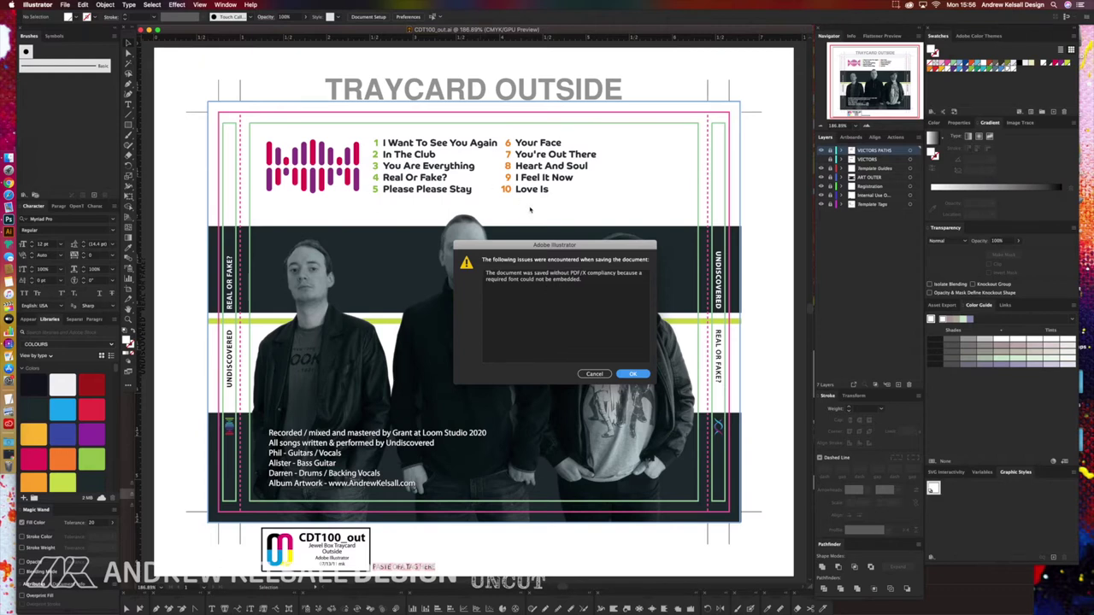
pyautogui.click(629, 373)
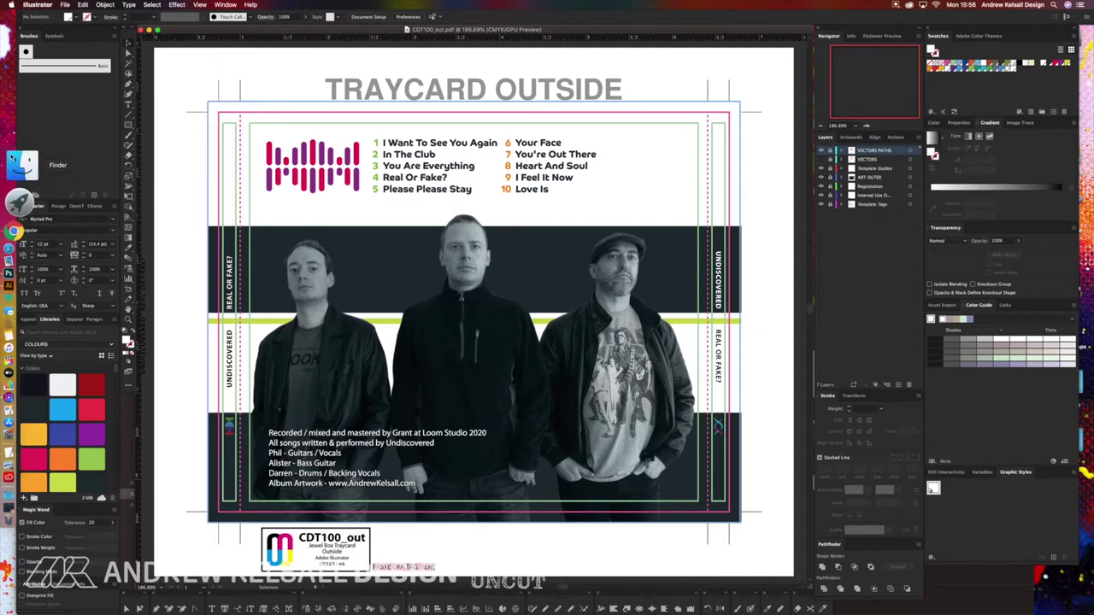
pyautogui.click(22, 163)
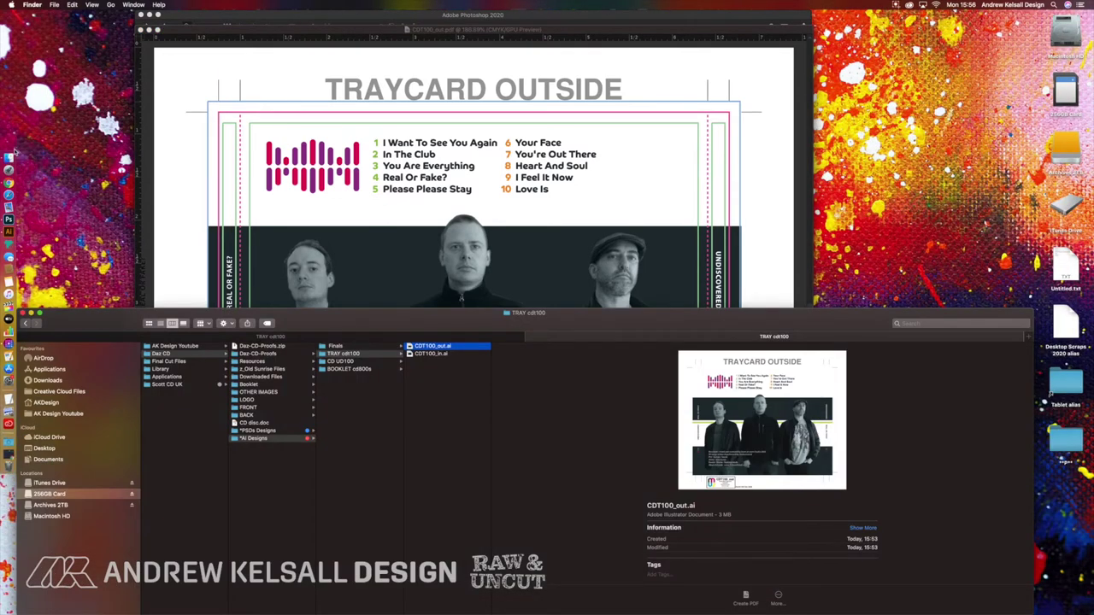
# Quick Look CDT100_out.pdf in the Finals folder several times, then return to TRAY cdt100.
pyautogui.click(335, 345)
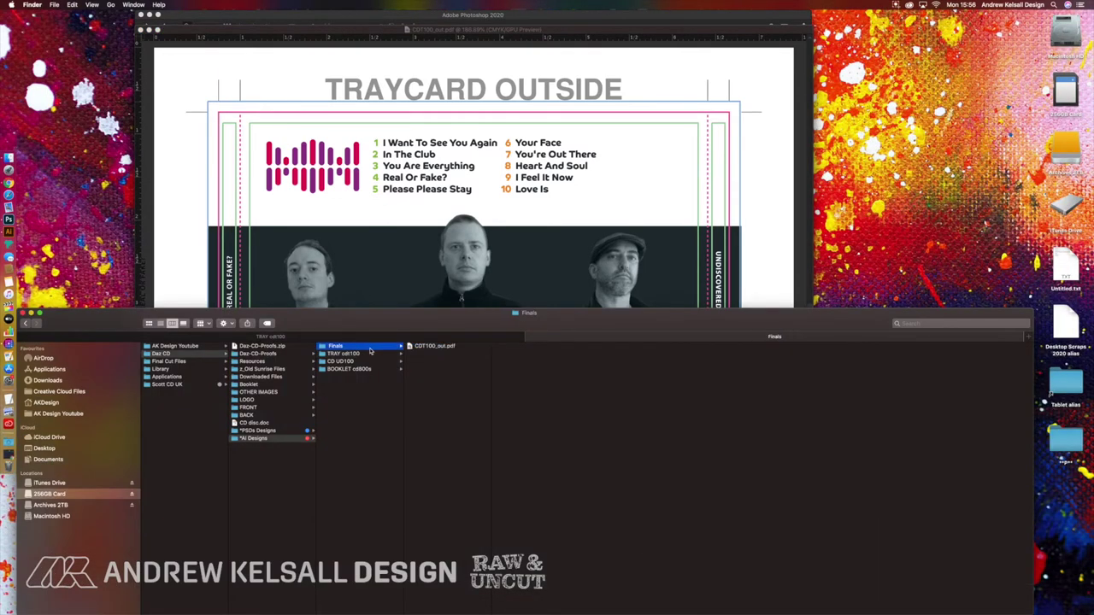
pyautogui.click(438, 345)
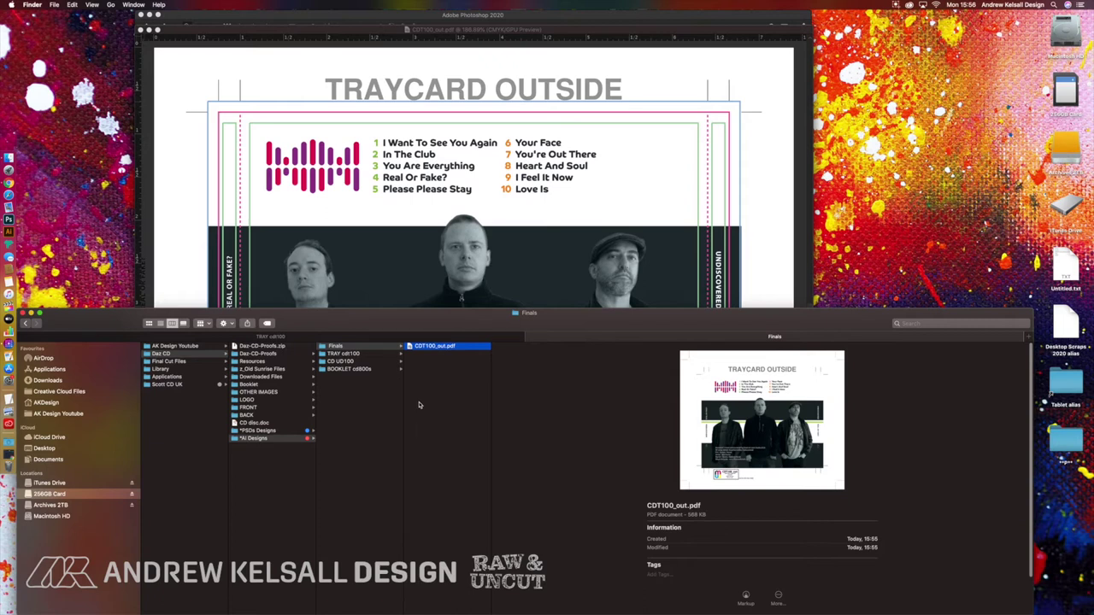
pyautogui.press('space')
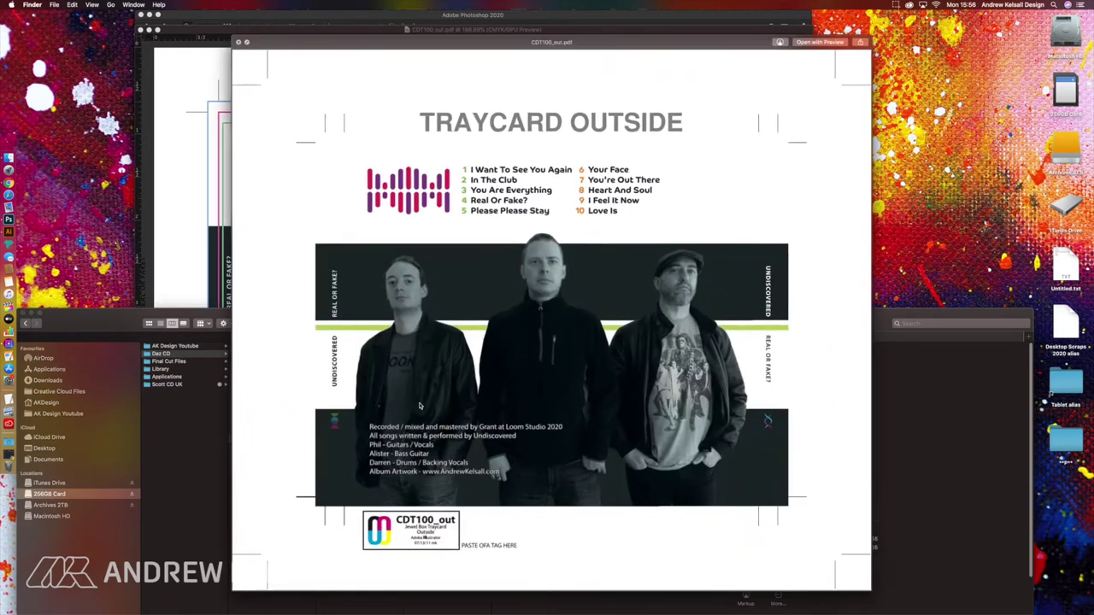
pyautogui.press('space')
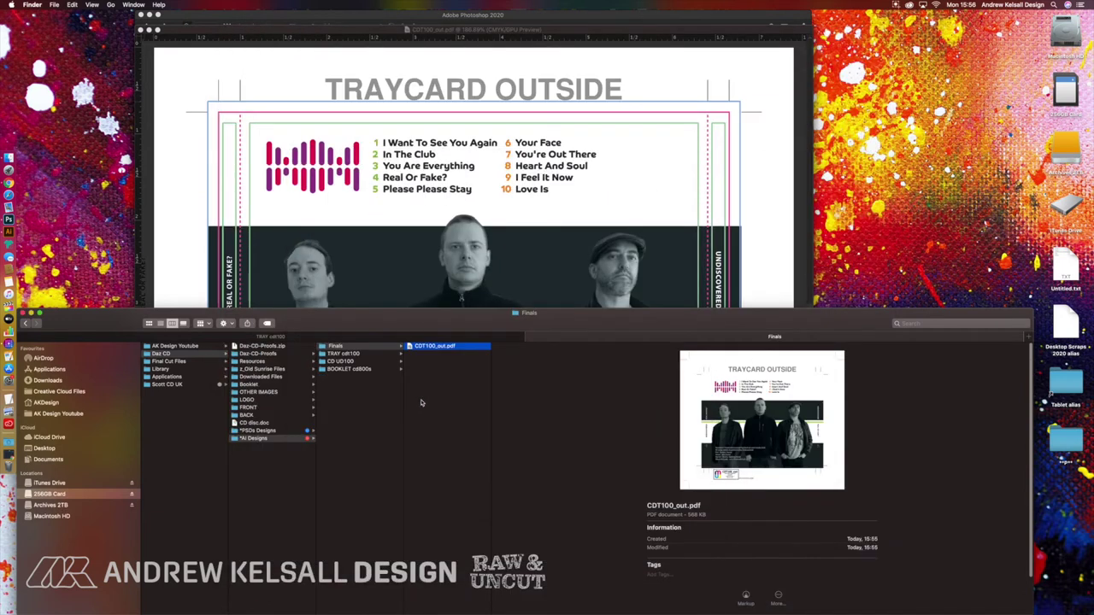
pyautogui.press('space')
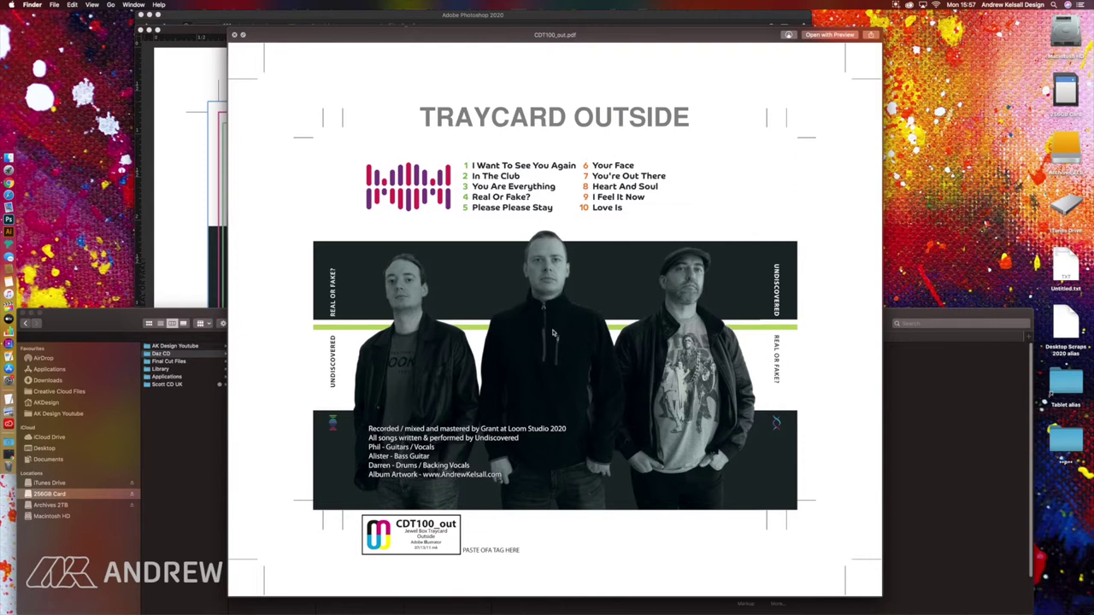
pyautogui.press('space')
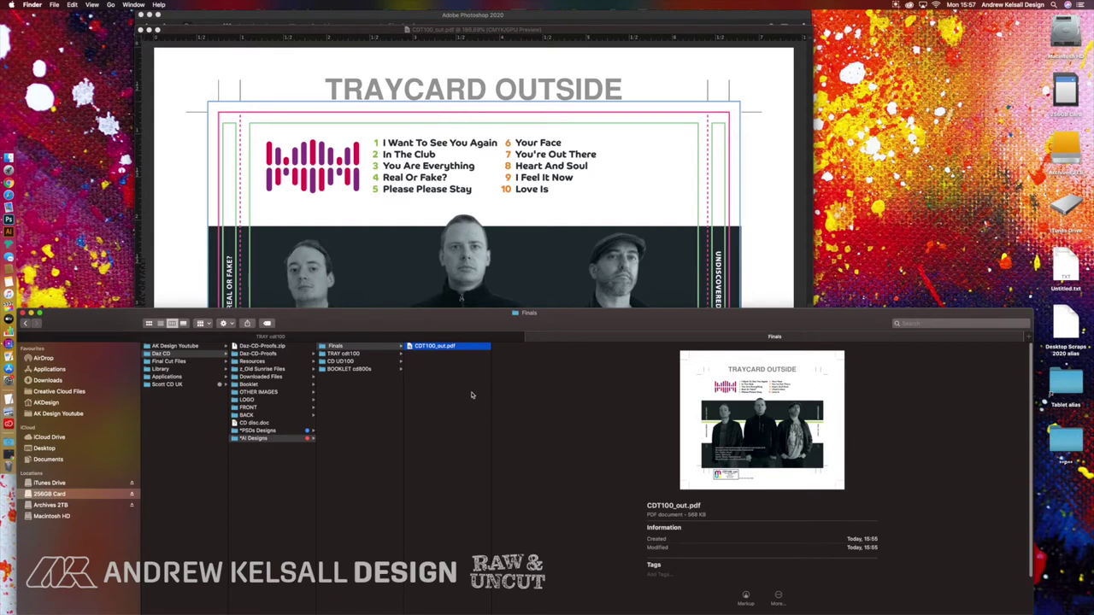
pyautogui.press('space')
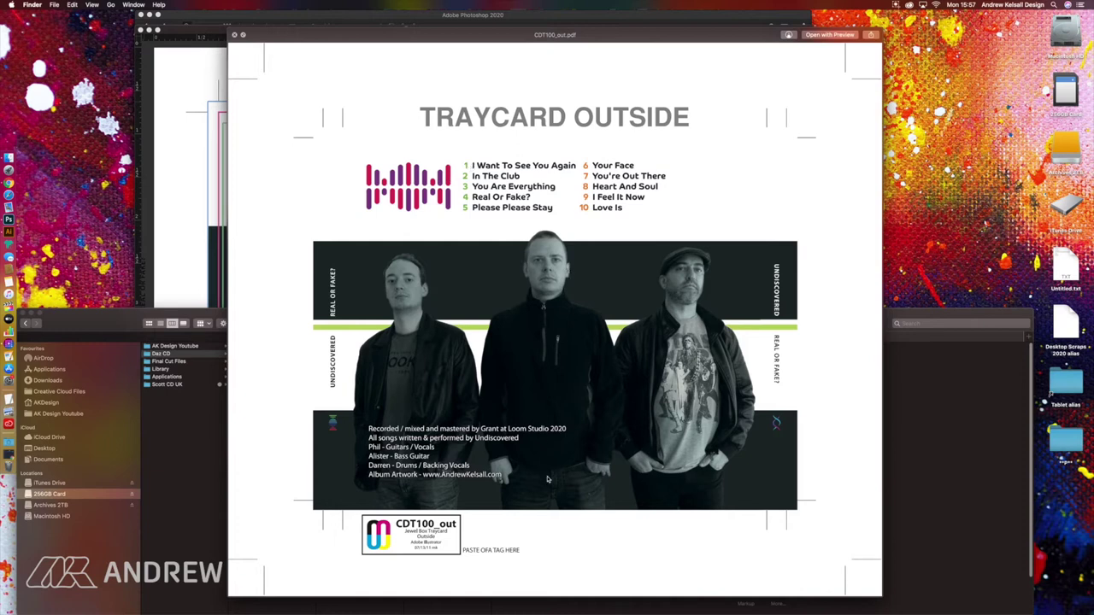
pyautogui.press('space')
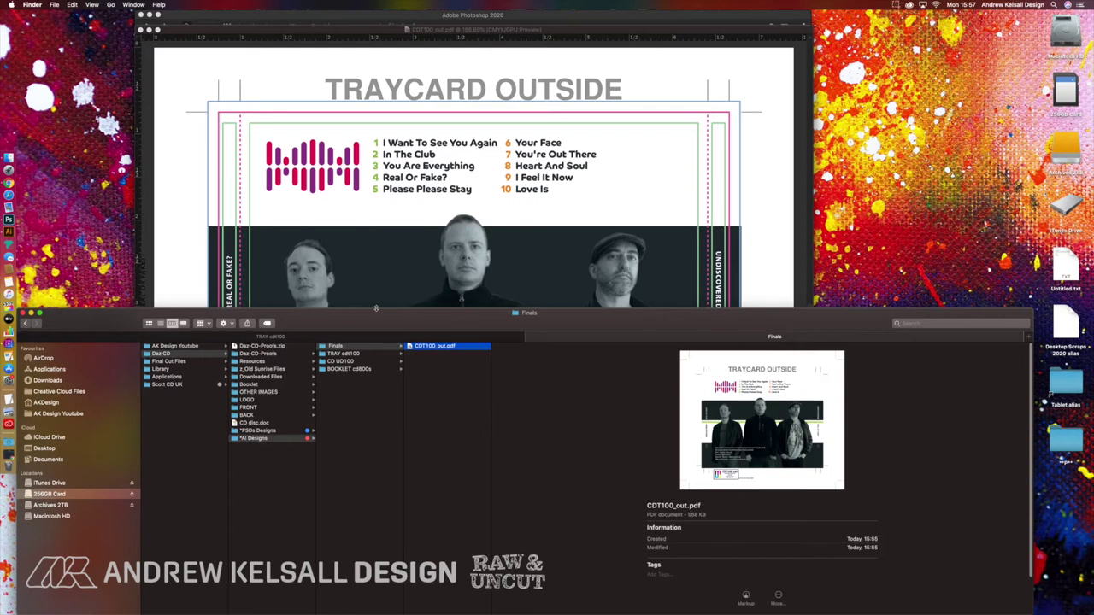
pyautogui.click(360, 358)
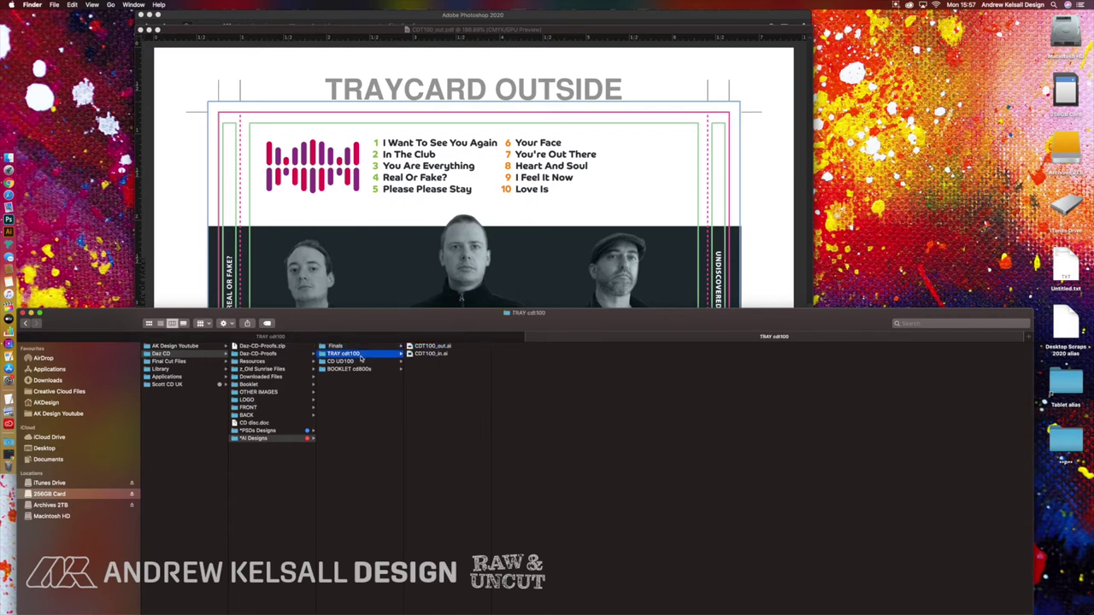
# Open CDT100_in.ai in Illustrator, disabling the missing-fonts notice, and zoom in on the DNA strip.
pyautogui.click(428, 348)
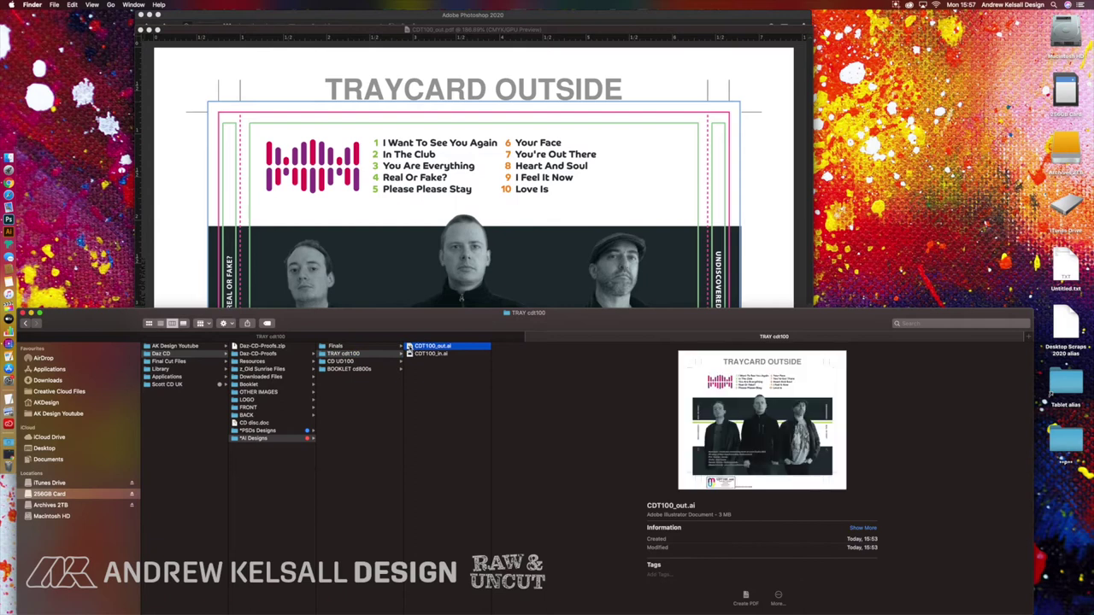
pyautogui.click(411, 354)
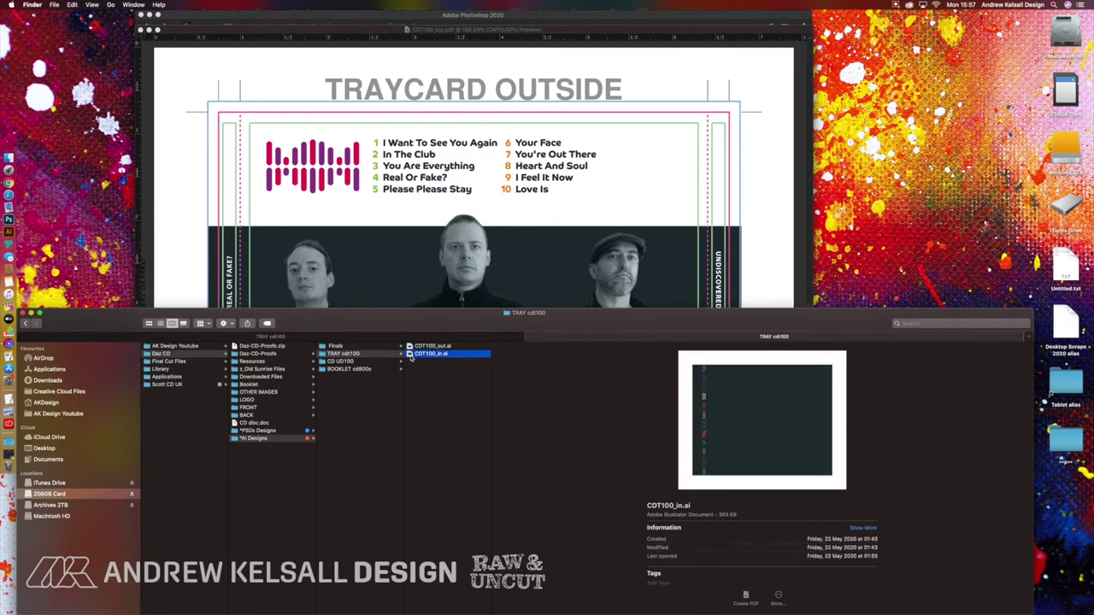
pyautogui.moveTo(411, 357); pyautogui.dragTo(410, 356)
pyautogui.press('super+Tab')
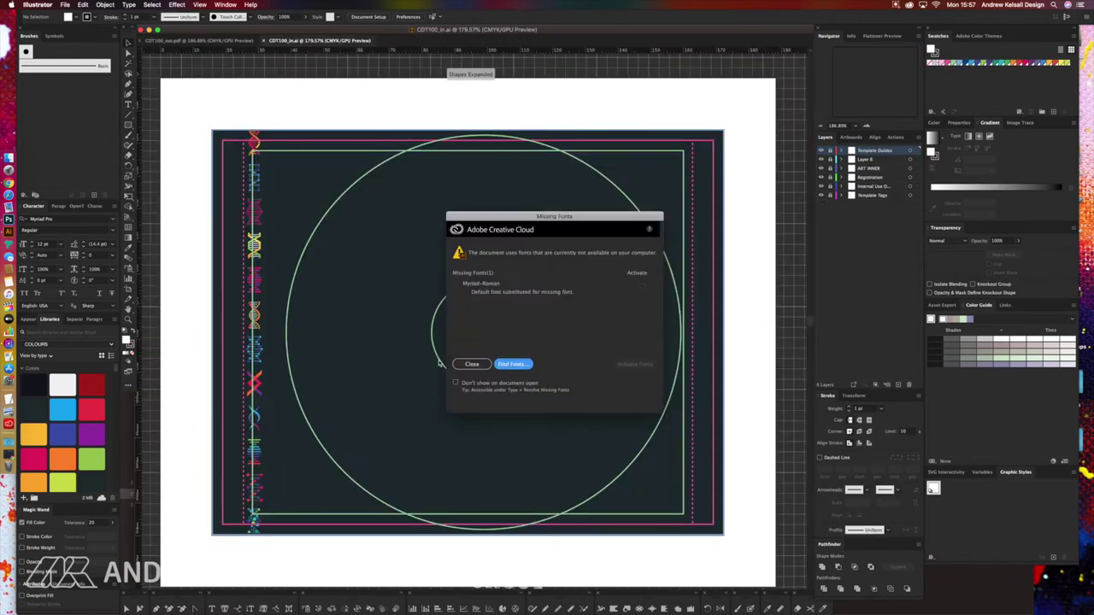
pyautogui.click(455, 383)
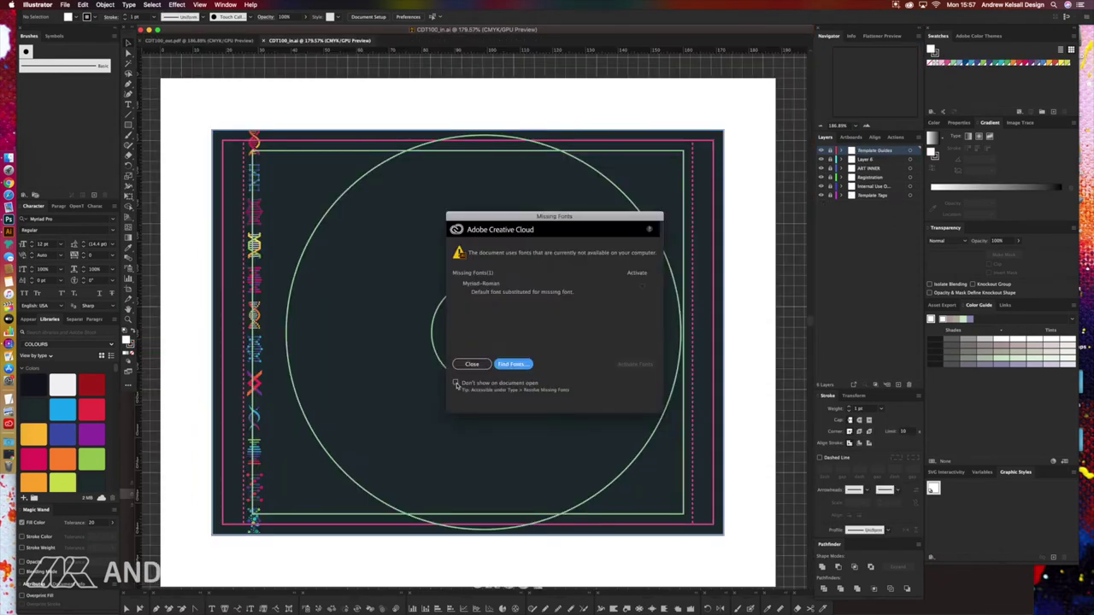
pyautogui.click(482, 365)
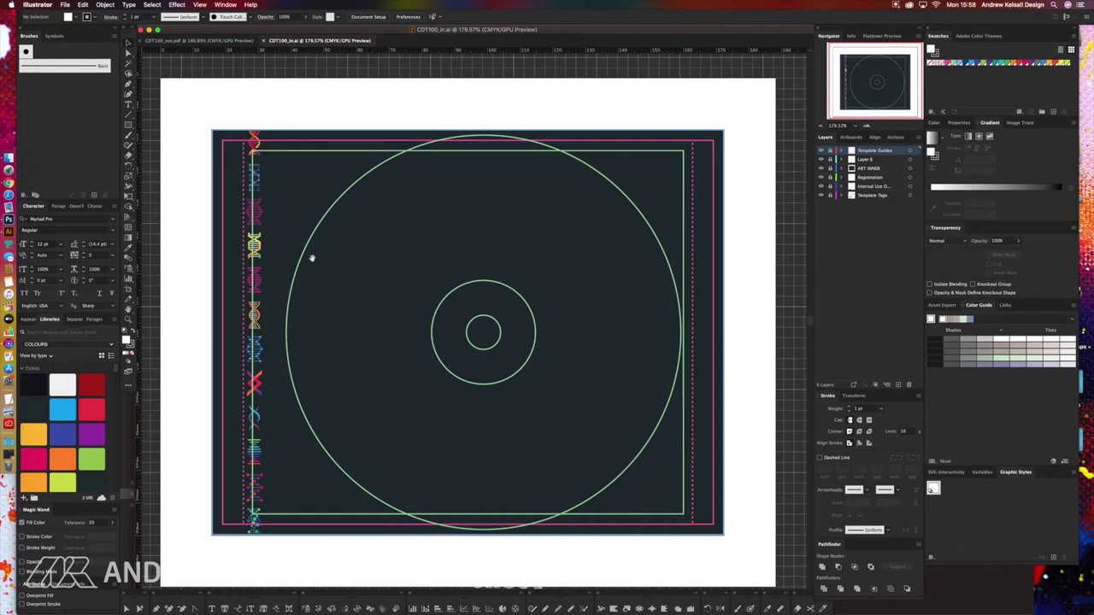
pyautogui.moveTo(249, 271); pyautogui.dragTo(291, 205)
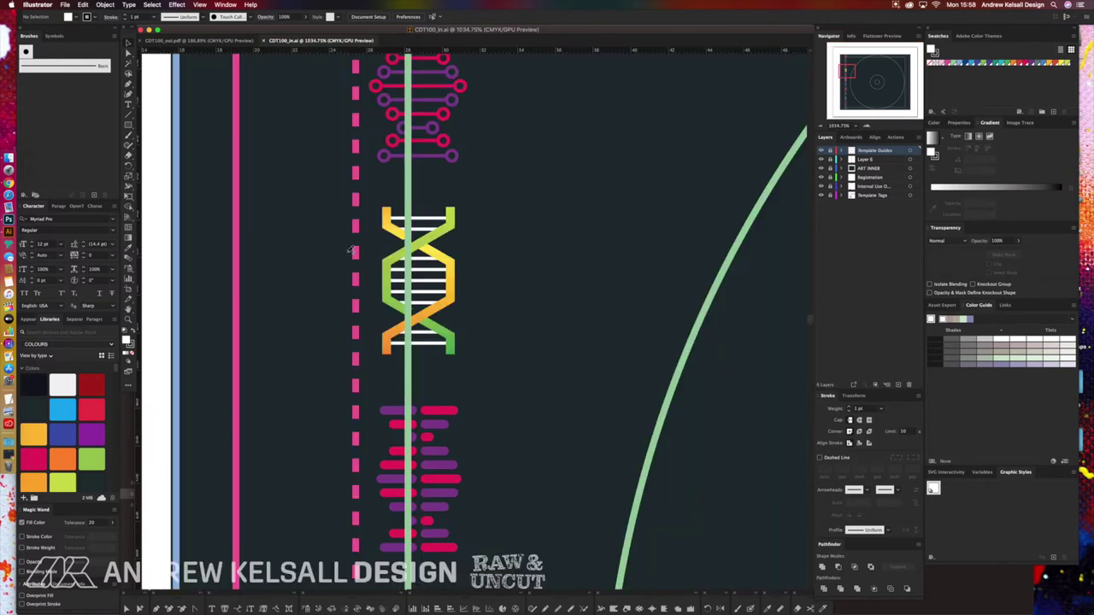
pyautogui.press('super+y')
pyautogui.press('super+y')
pyautogui.press('super+y')
pyautogui.press('super+0')
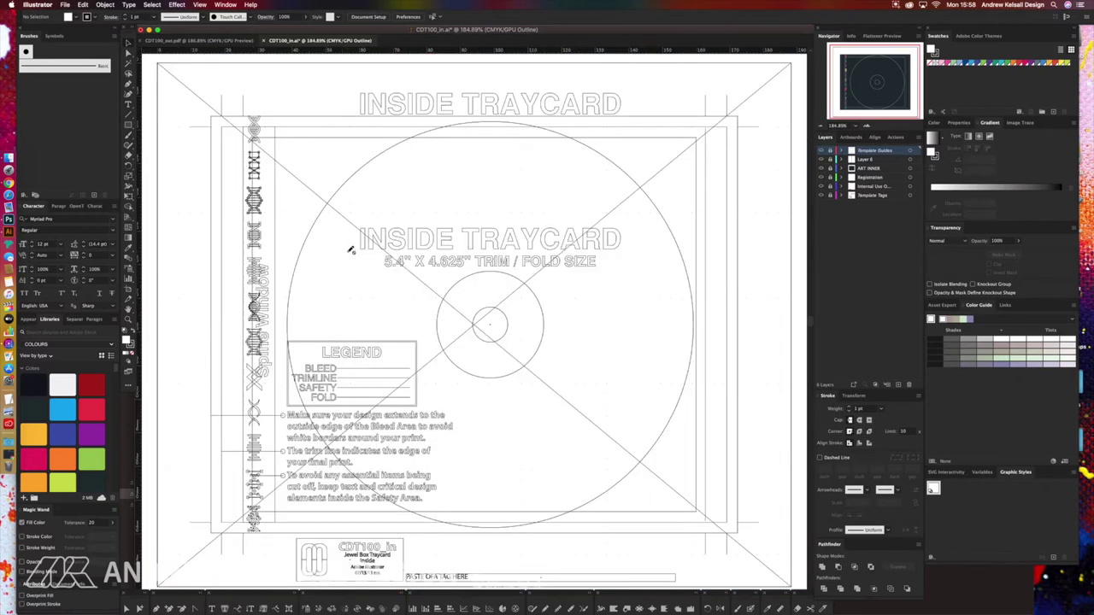
pyautogui.press('super+y')
pyautogui.press('super+y')
pyautogui.press('super+y')
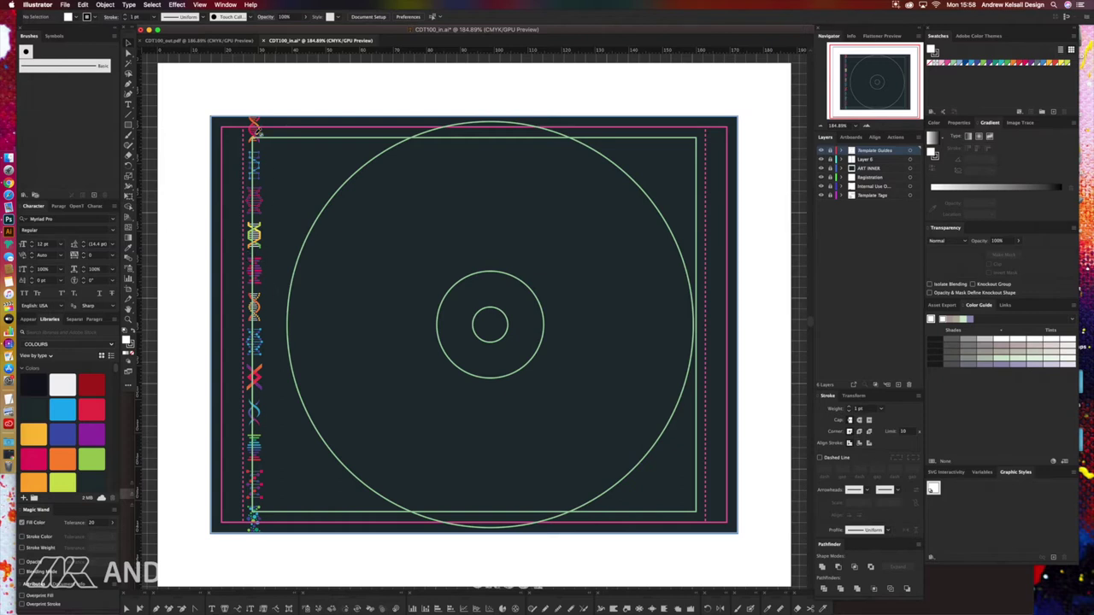
pyautogui.click(821, 152)
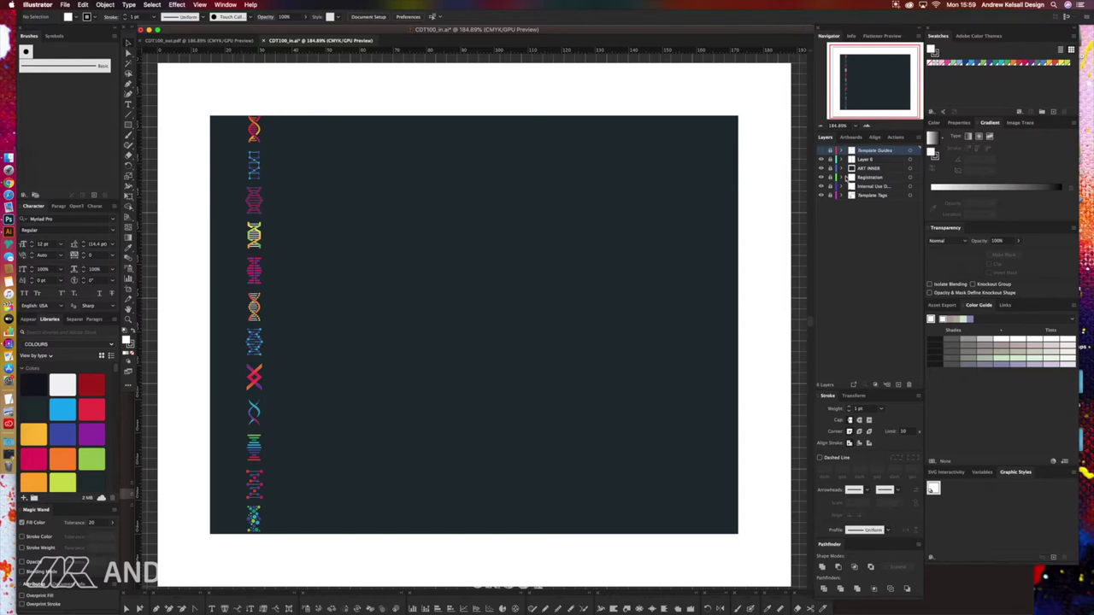
pyautogui.click(821, 156)
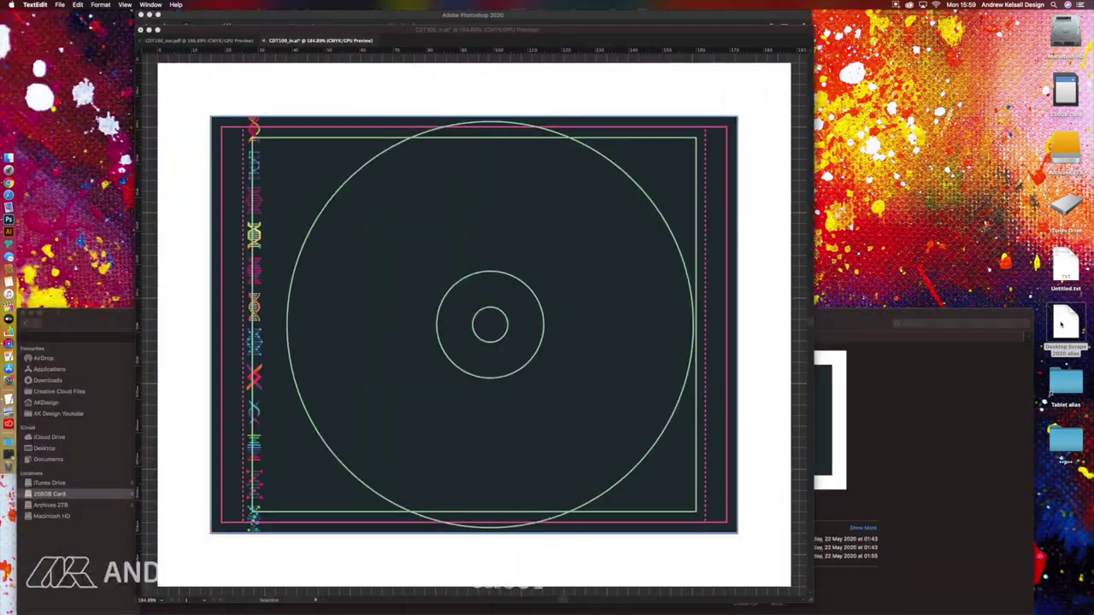
# Open the Tablet folder from the desktop alias and select WacomTabletDriver.app.
pyautogui.hotkey('ctrl', 'Up')
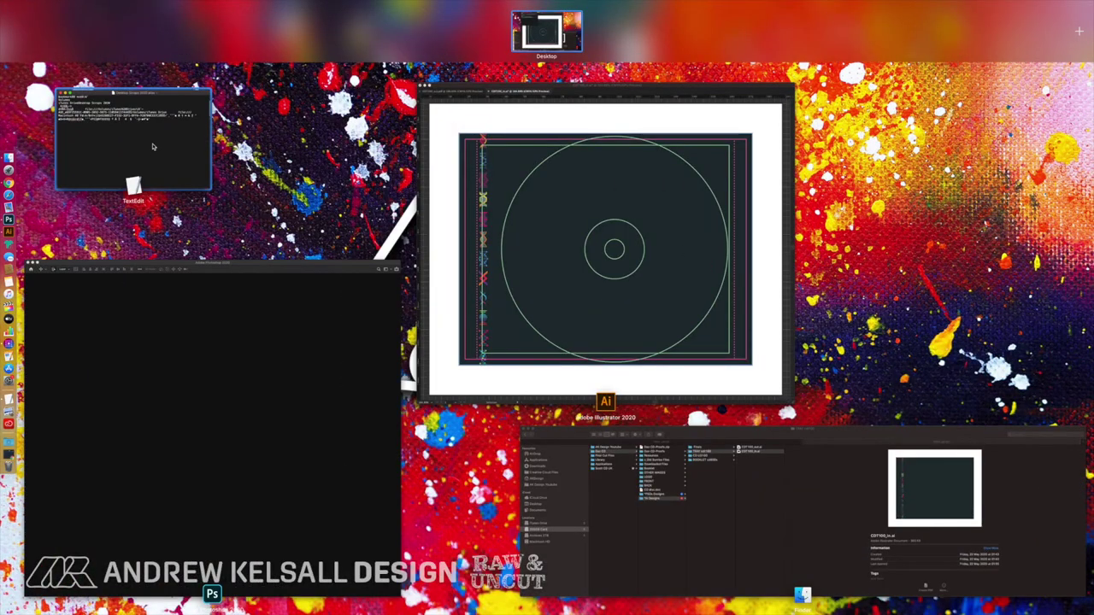
pyautogui.click(153, 147)
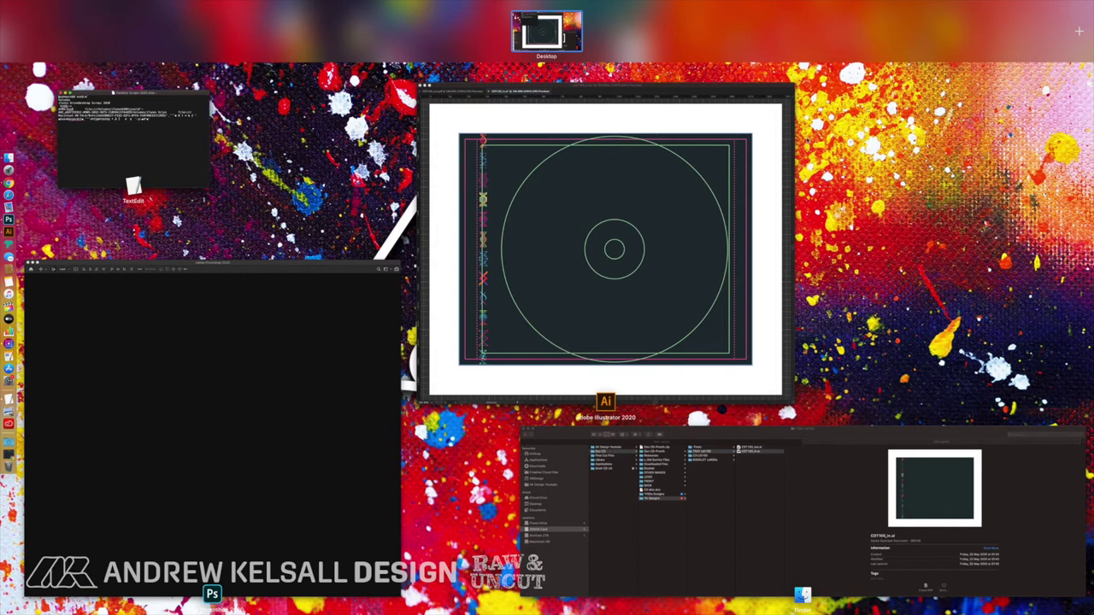
pyautogui.click(897, 5)
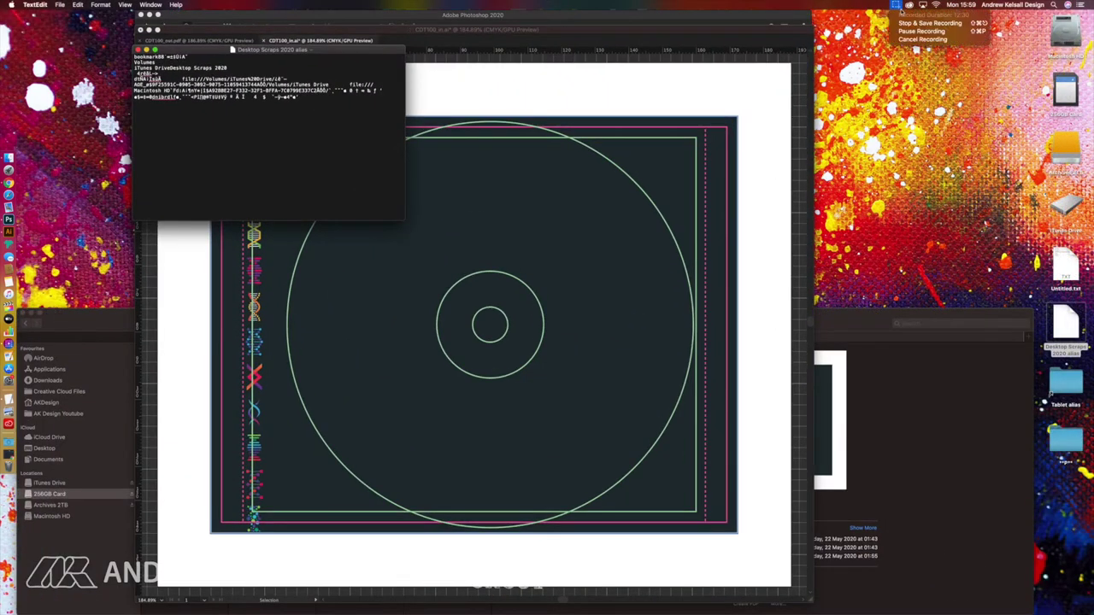
pyautogui.click(919, 32)
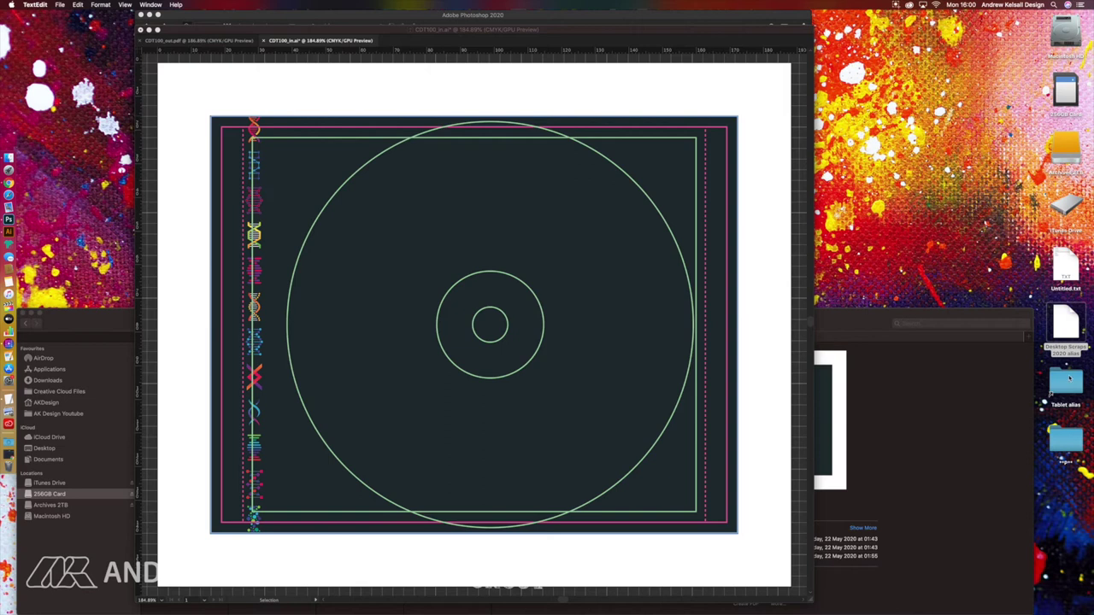
pyautogui.doubleClick(1067, 381)
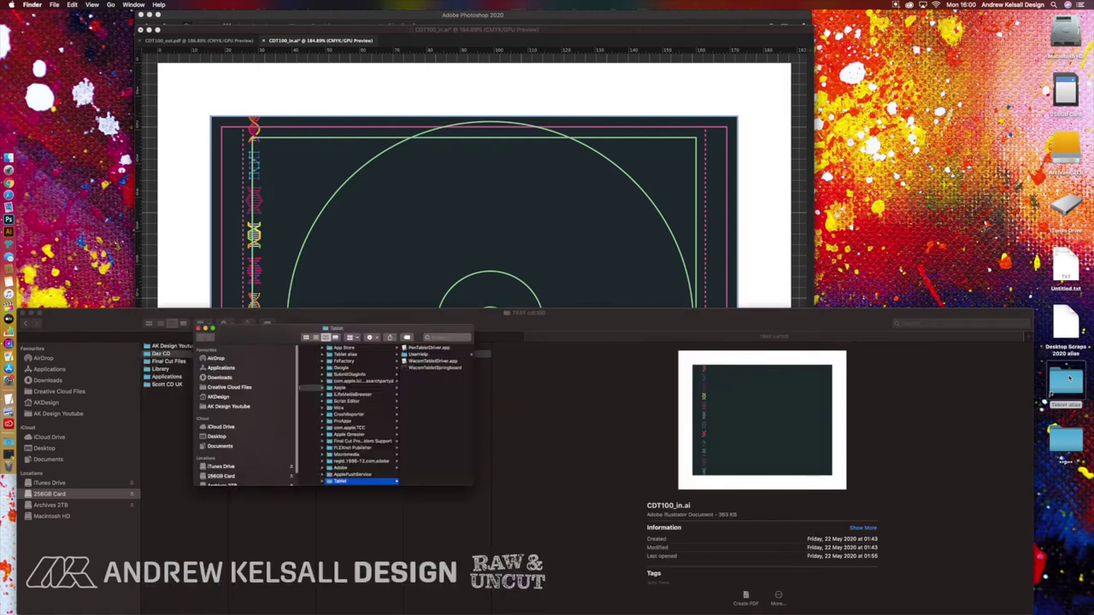
pyautogui.click(295, 360)
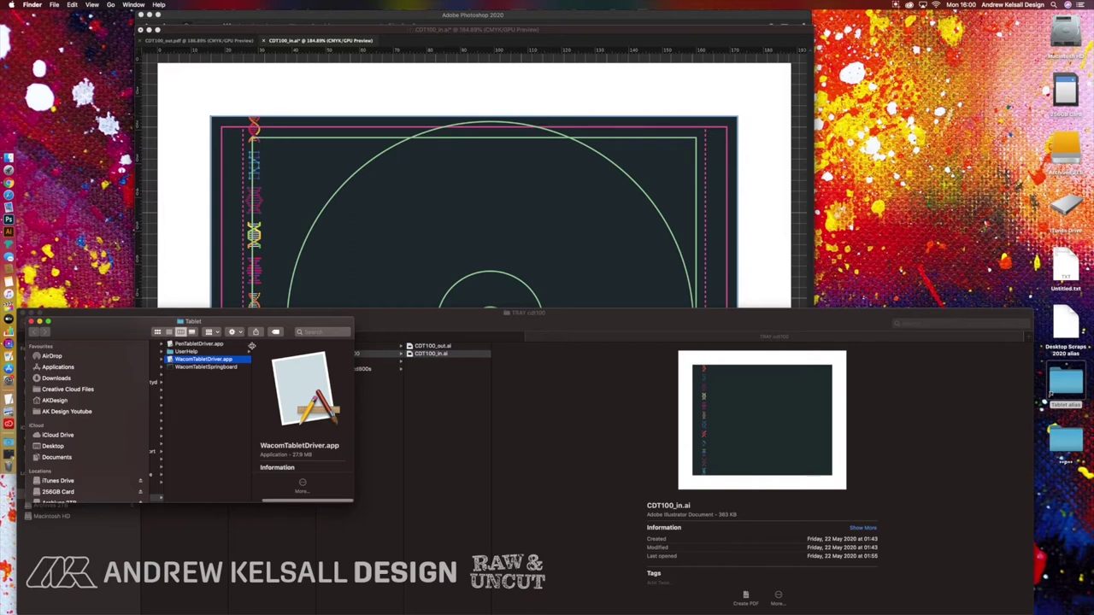
# Close the Tablet window, return to Illustrator and hide the ART INNER artwork layer.
pyautogui.click(30, 323)
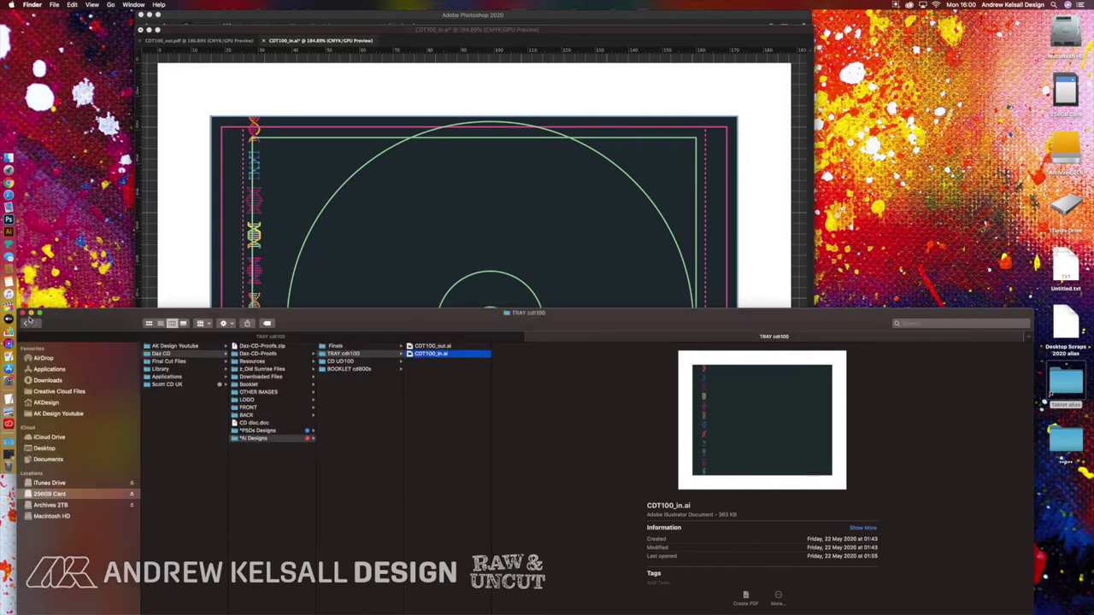
pyautogui.click(297, 96)
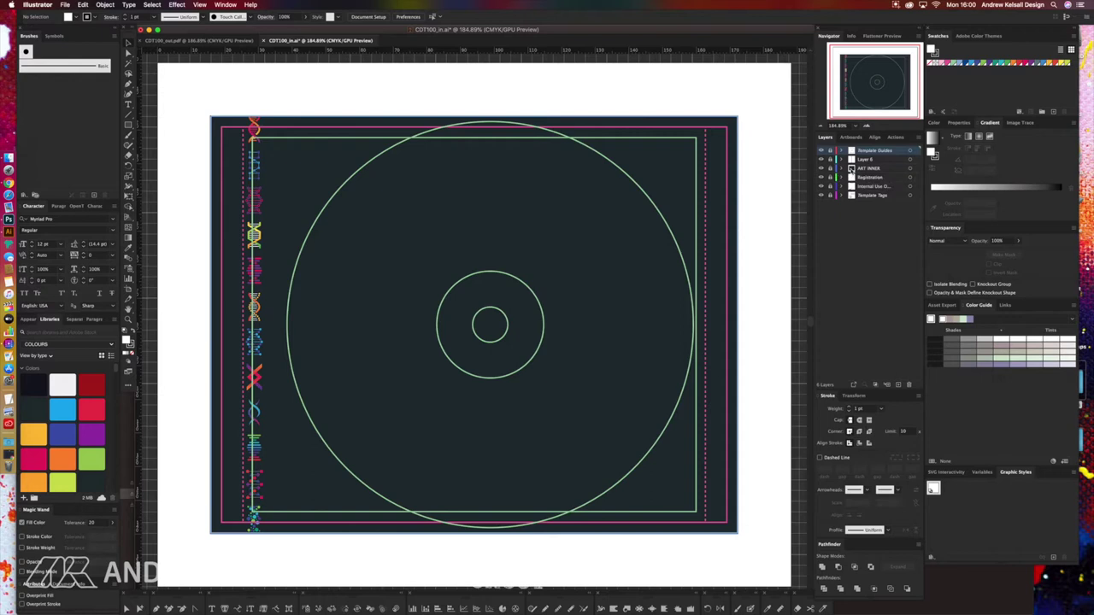
pyautogui.click(822, 170)
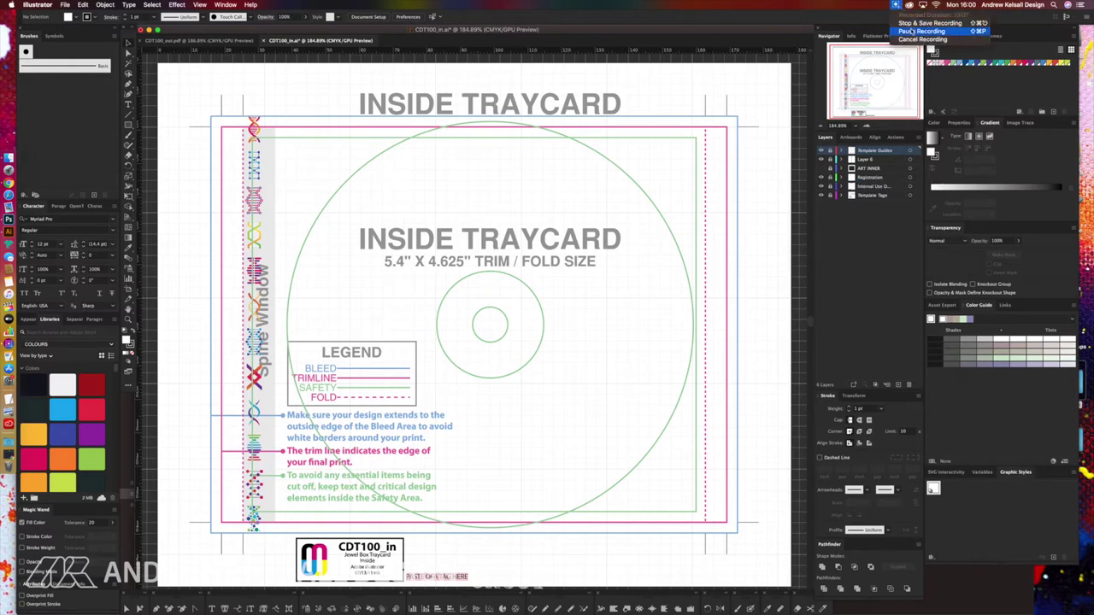
pyautogui.press('super+p')
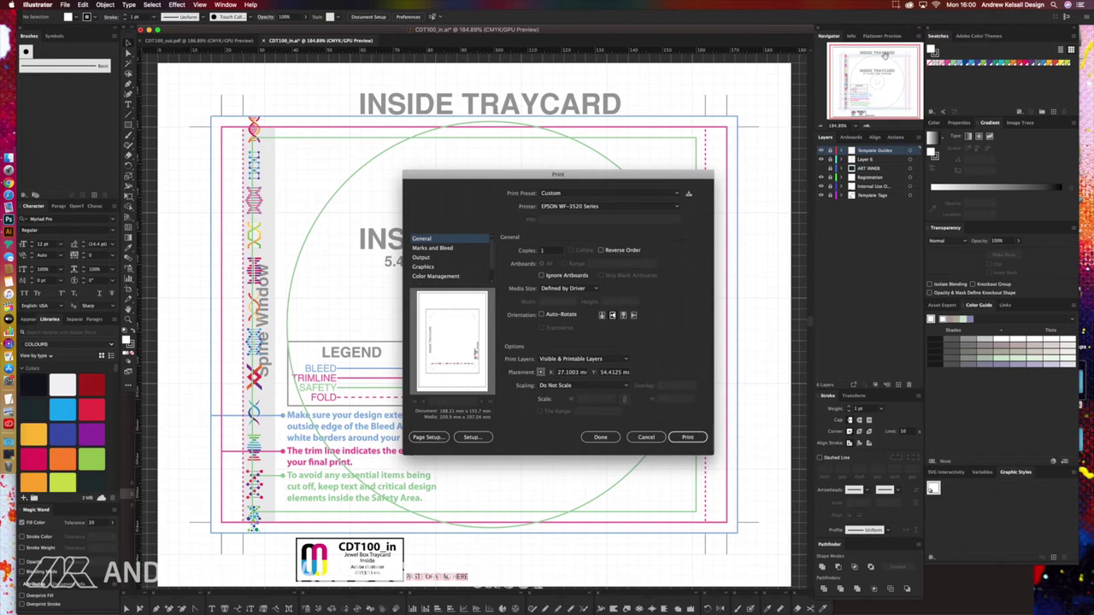
# Print the Inside Traycard template on the EPSON WF-3520 using the Custom preset.
pyautogui.moveTo(662, 177); pyautogui.dragTo(616, 178)
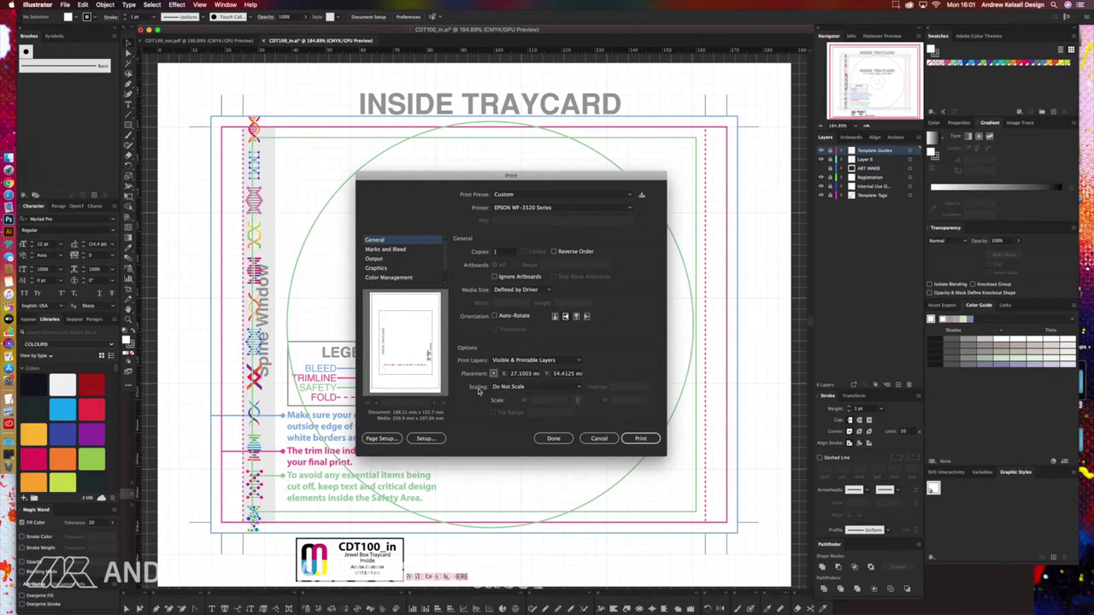
pyautogui.click(643, 439)
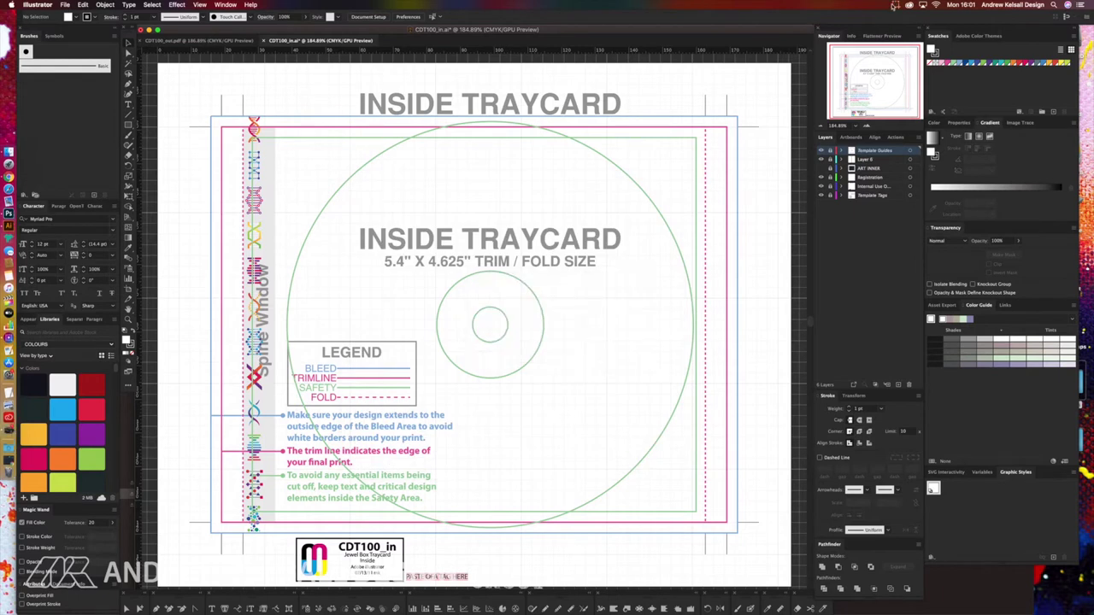
pyautogui.click(896, 4)
pyautogui.click(923, 31)
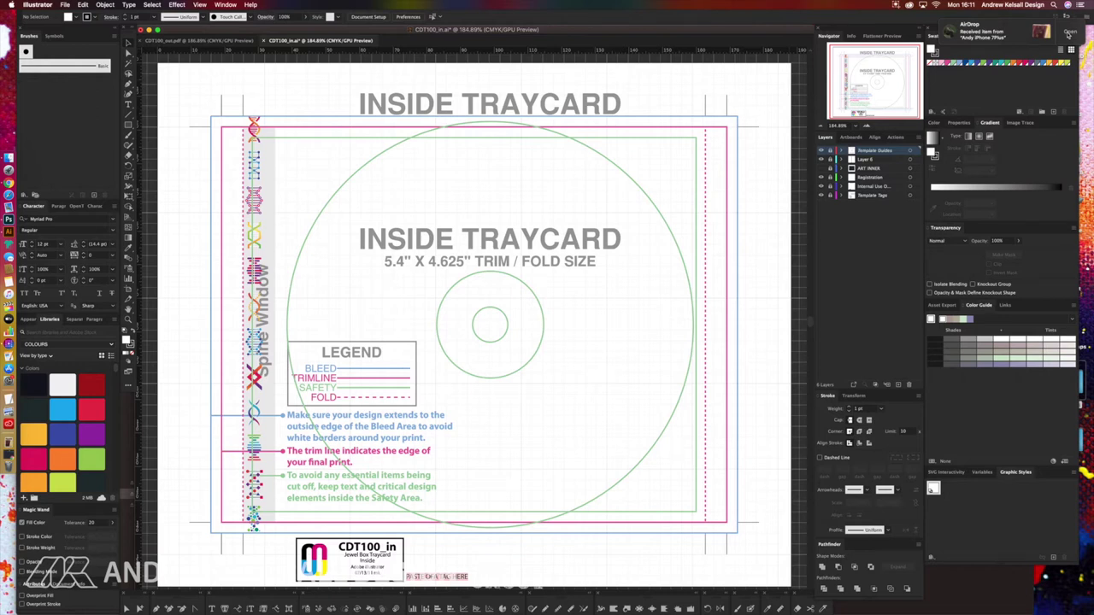
# Accept the AirDrop photo and open IMG_4899.JPG from Downloads in Photoshop.
pyautogui.click(1069, 33)
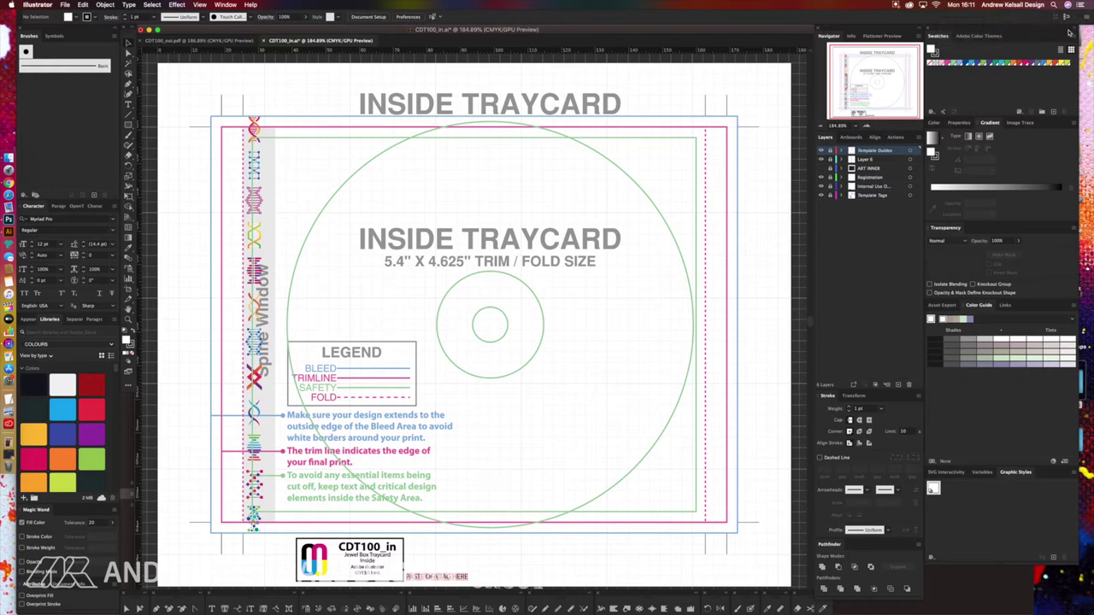
pyautogui.click(5, 445)
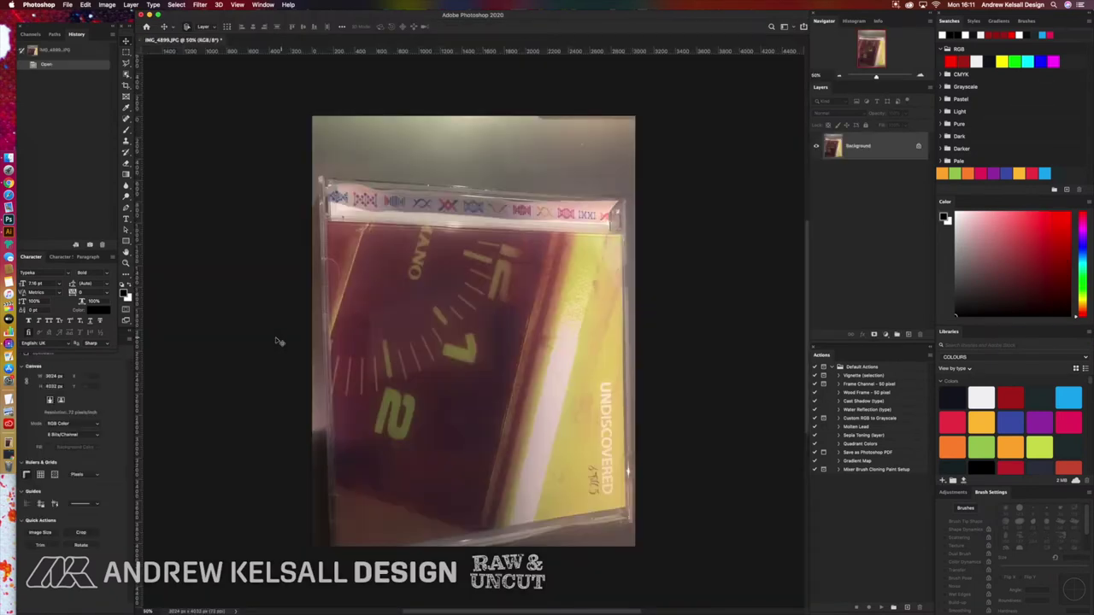
# Rotate IMG_4899.JPG 90° into landscape, then return to Illustrator.
pyautogui.click(108, 5)
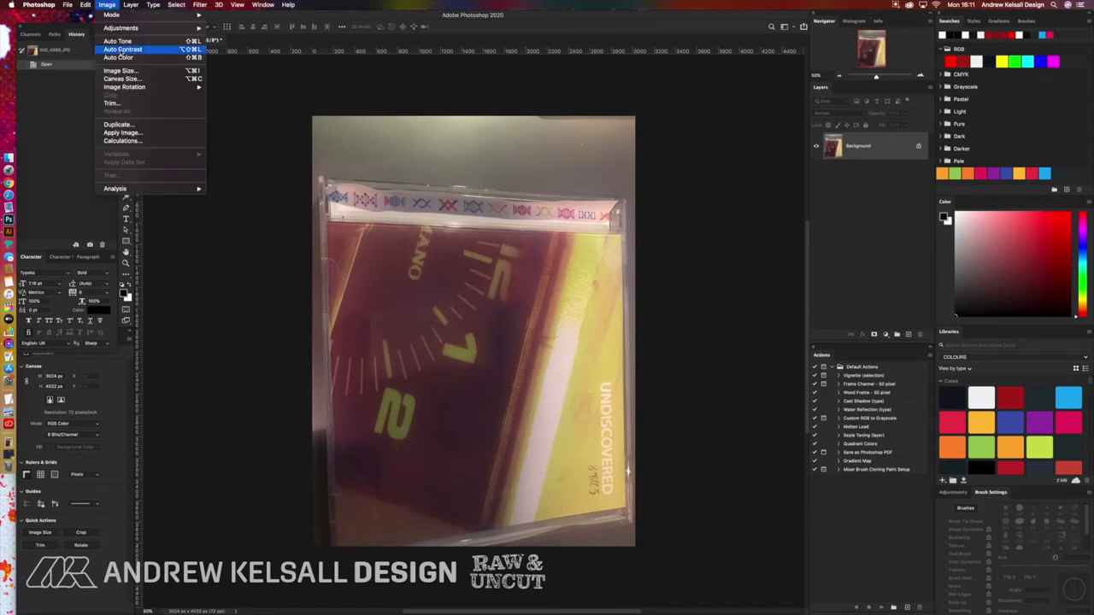
pyautogui.moveTo(133, 89)
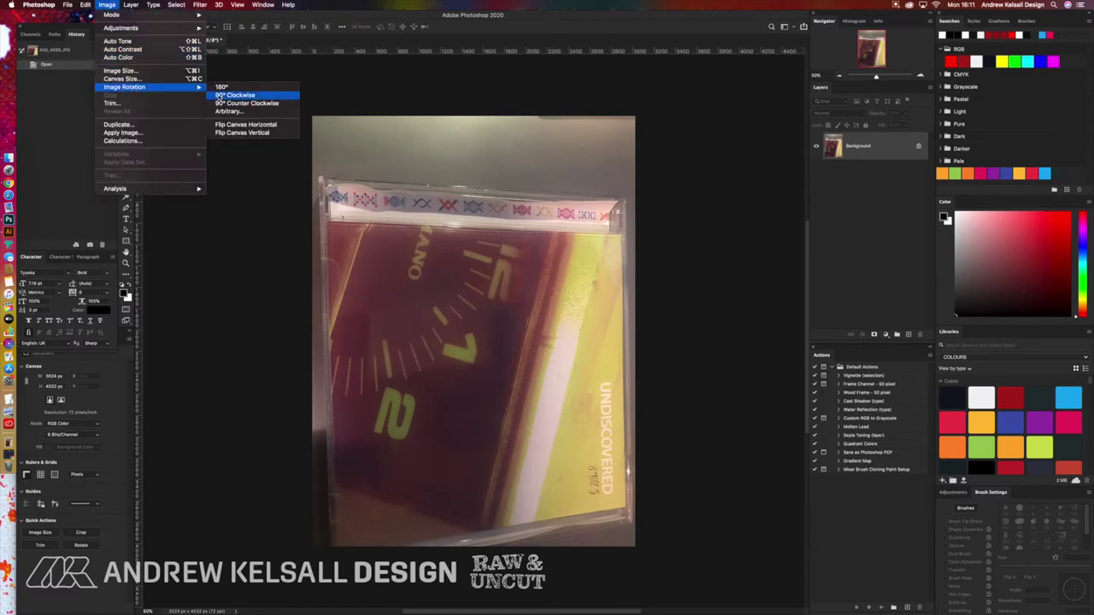
pyautogui.click(219, 103)
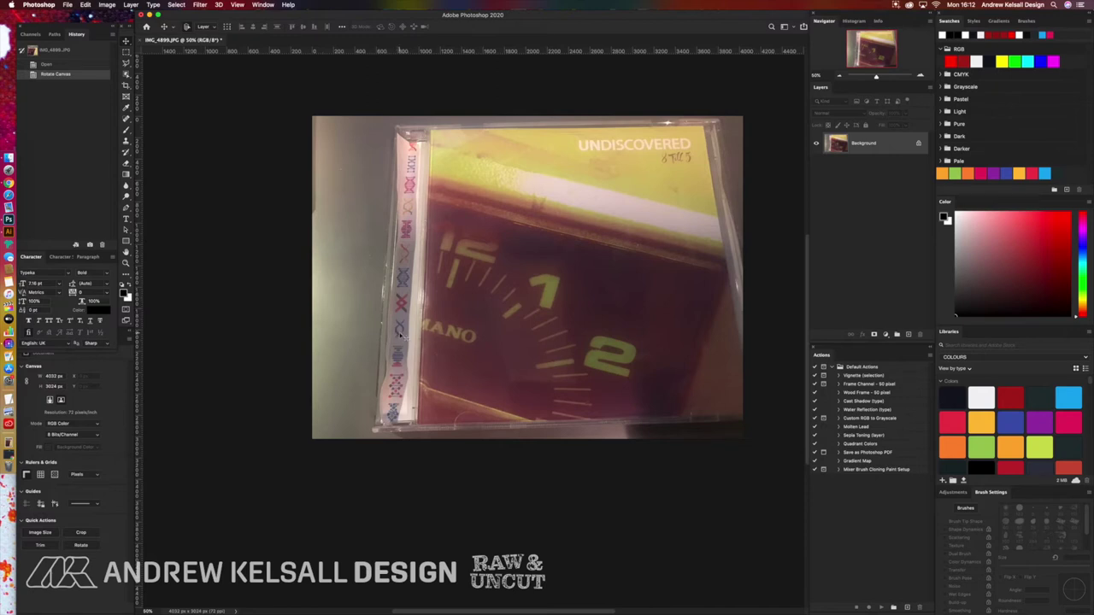
pyautogui.click(17, 239)
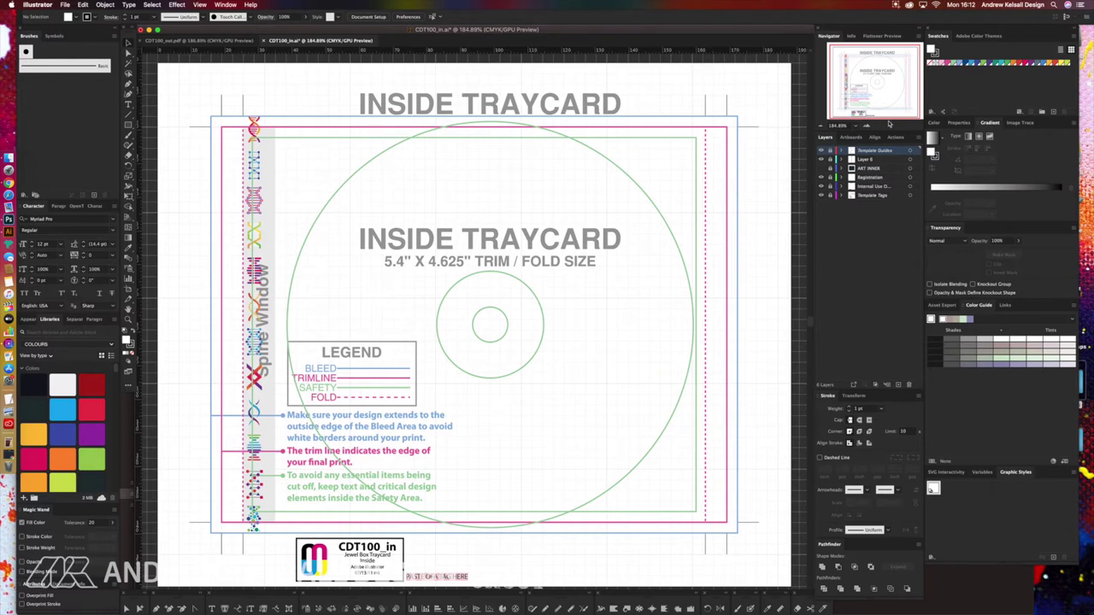
pyautogui.click(821, 168)
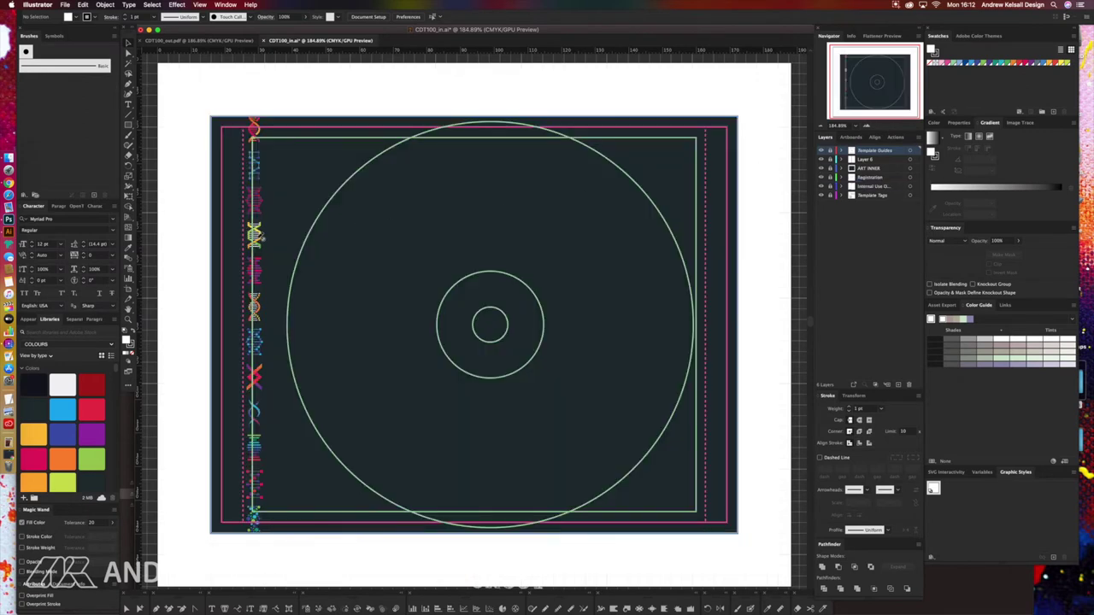
pyautogui.click(822, 170)
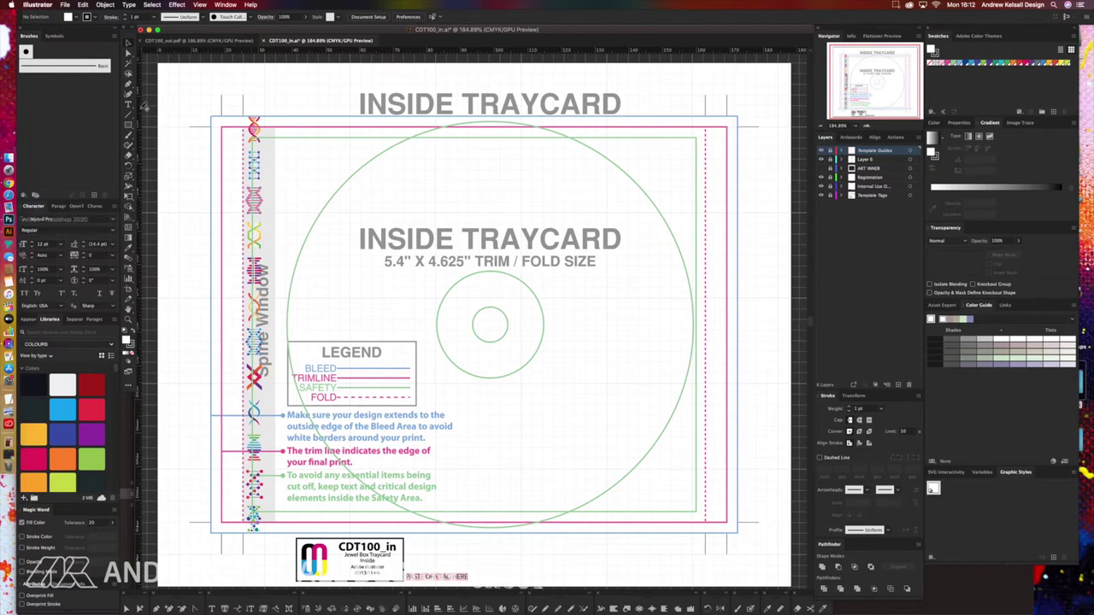
pyautogui.click(11, 223)
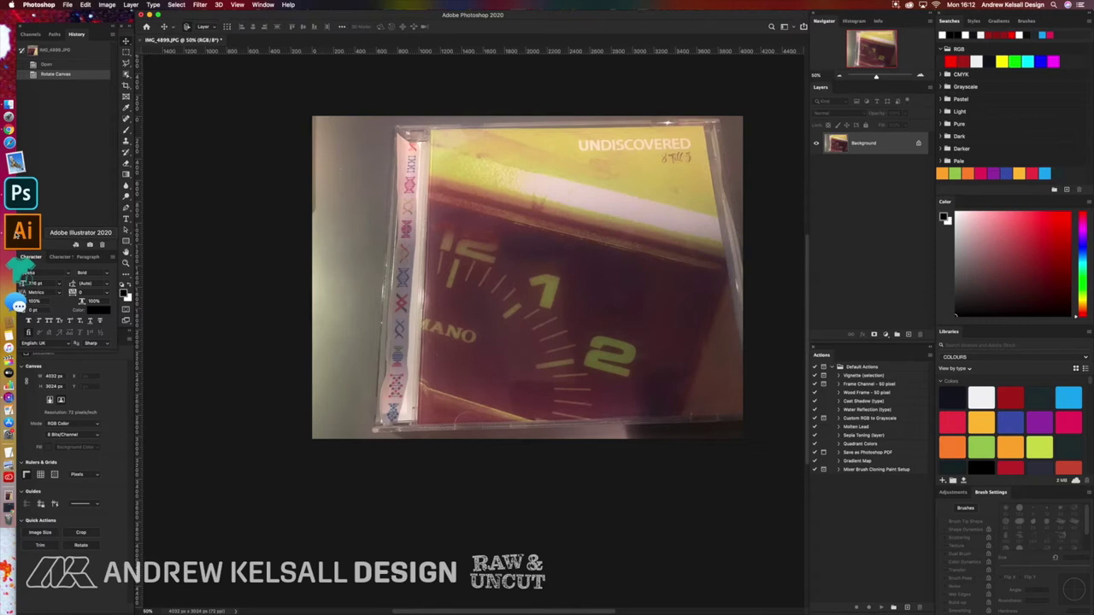
pyautogui.click(22, 236)
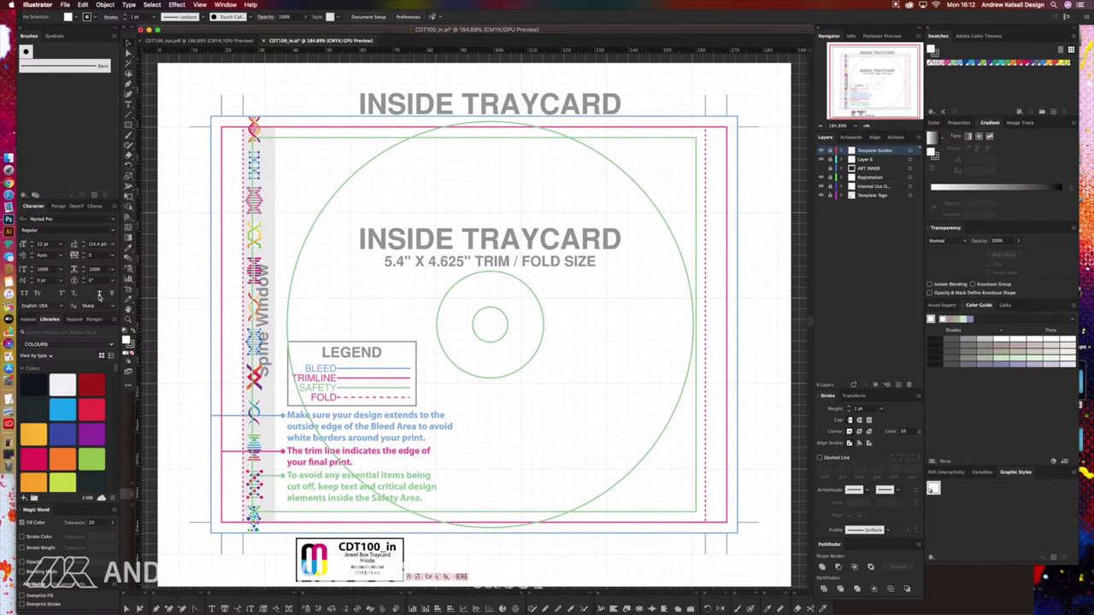
pyautogui.click(822, 160)
# Show Layer 6, make it active, and rename it ARTWORK.
pyautogui.click(822, 160)
pyautogui.click(854, 161)
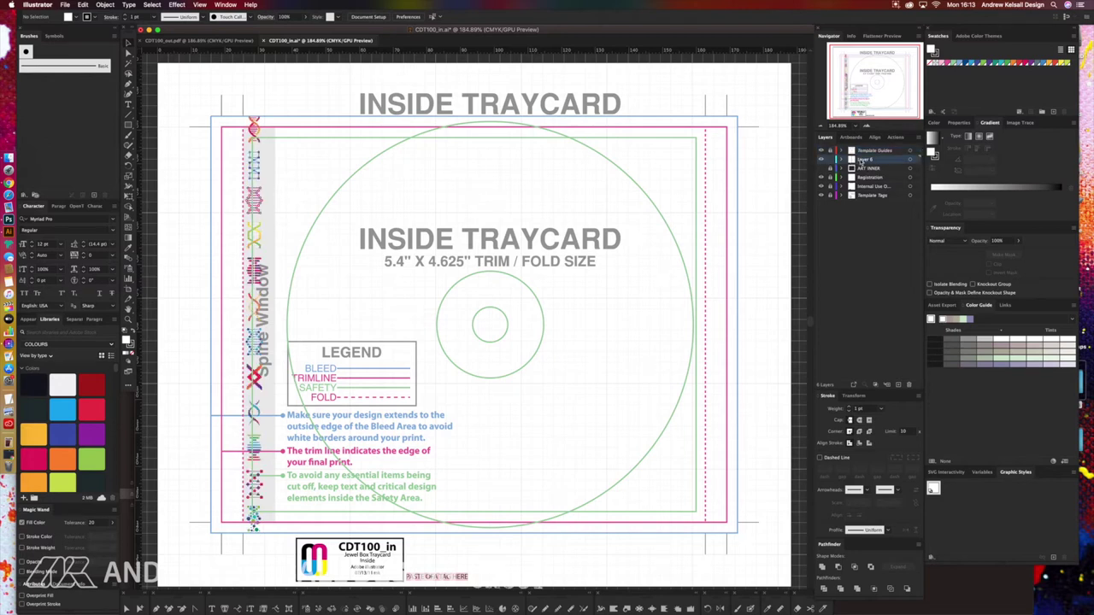
pyautogui.doubleClick(861, 161)
pyautogui.write('S')
pyautogui.press('Return')
# Nudge all the spine artwork slightly right, check it zoomed in, and hide the CD template guides.
pyautogui.press('super+a')
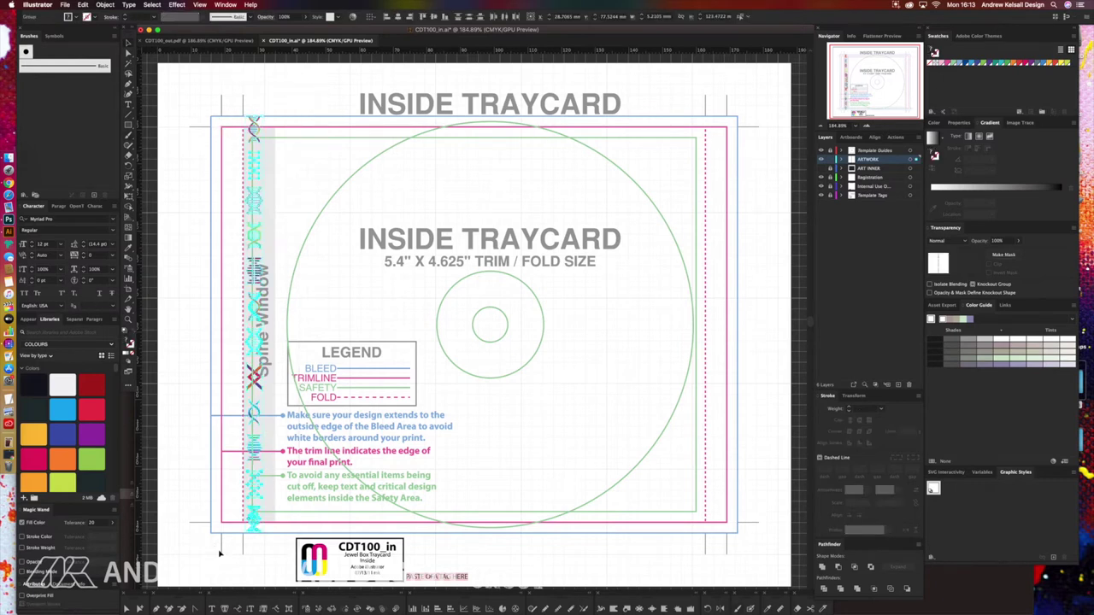
pyautogui.press('Right')
pyautogui.press('Right')
pyautogui.press('Right')
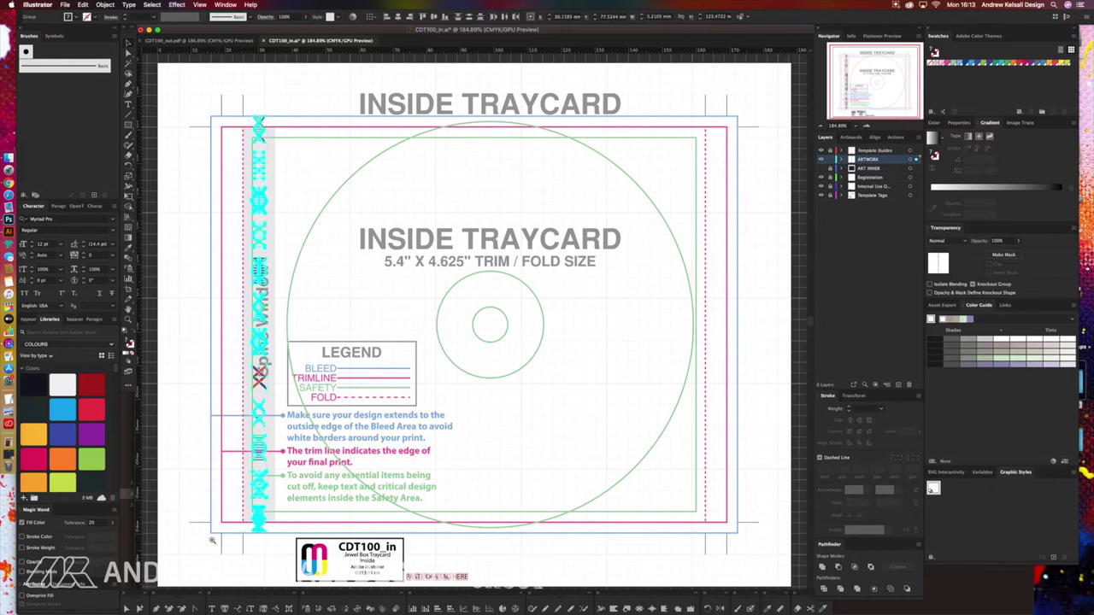
pyautogui.moveTo(337, 235); pyautogui.dragTo(180, 306)
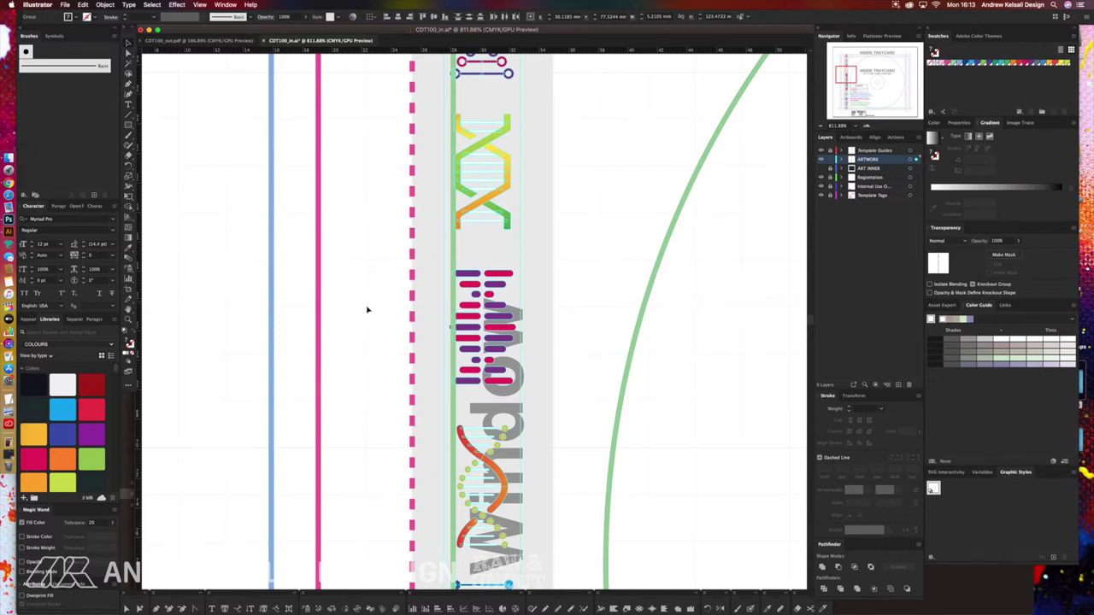
pyautogui.press('super+a')
pyautogui.press('super+0')
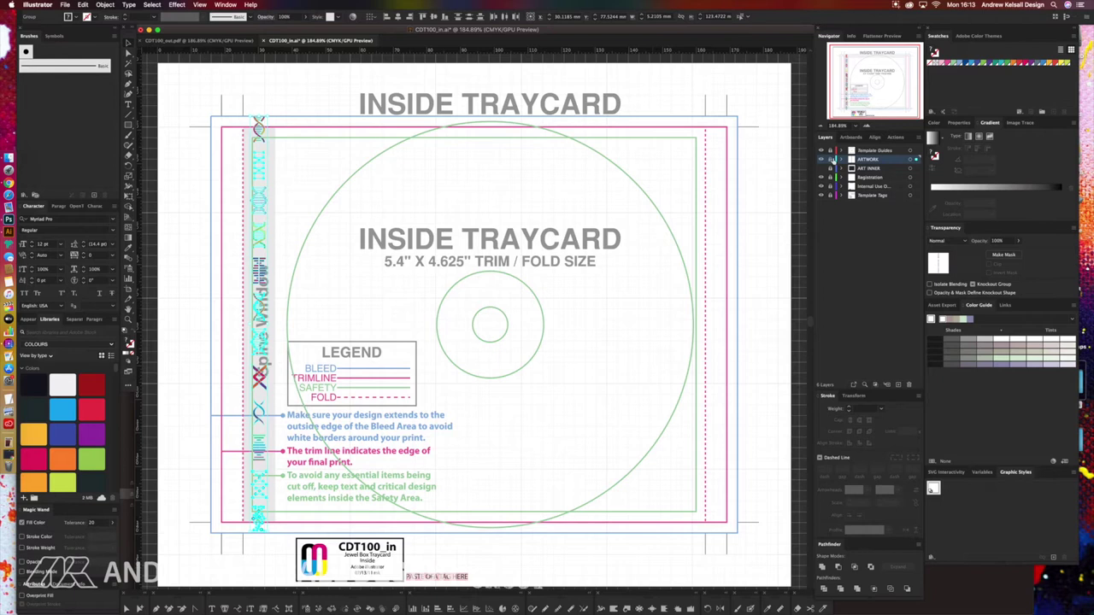
pyautogui.click(822, 151)
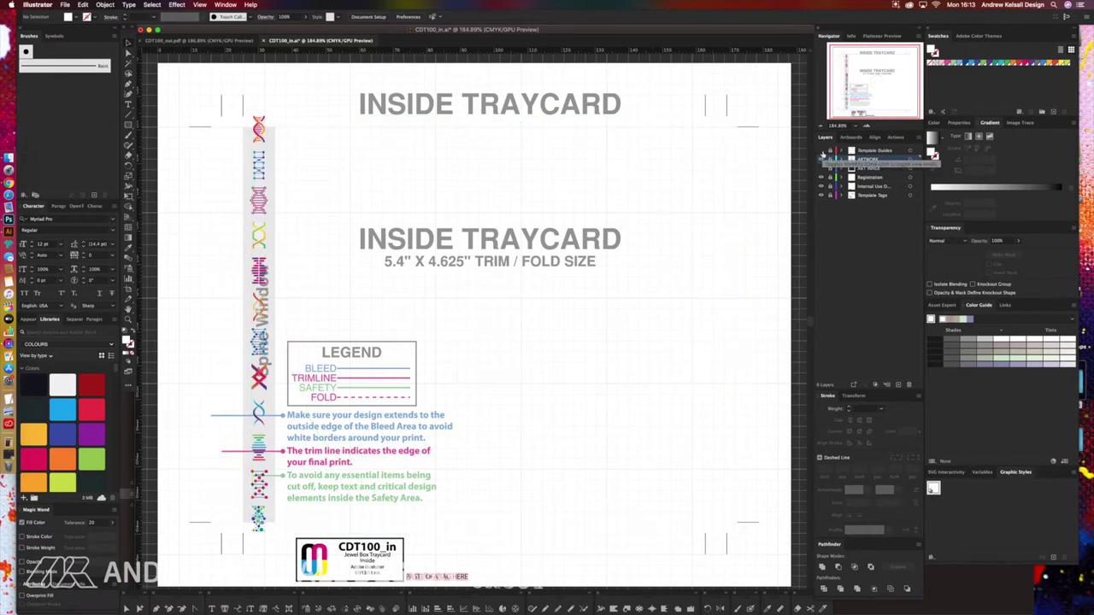
# Show the template guides, compare ART INNER on and off, then select its placed CDT100_in.psd image.
pyautogui.click(820, 171)
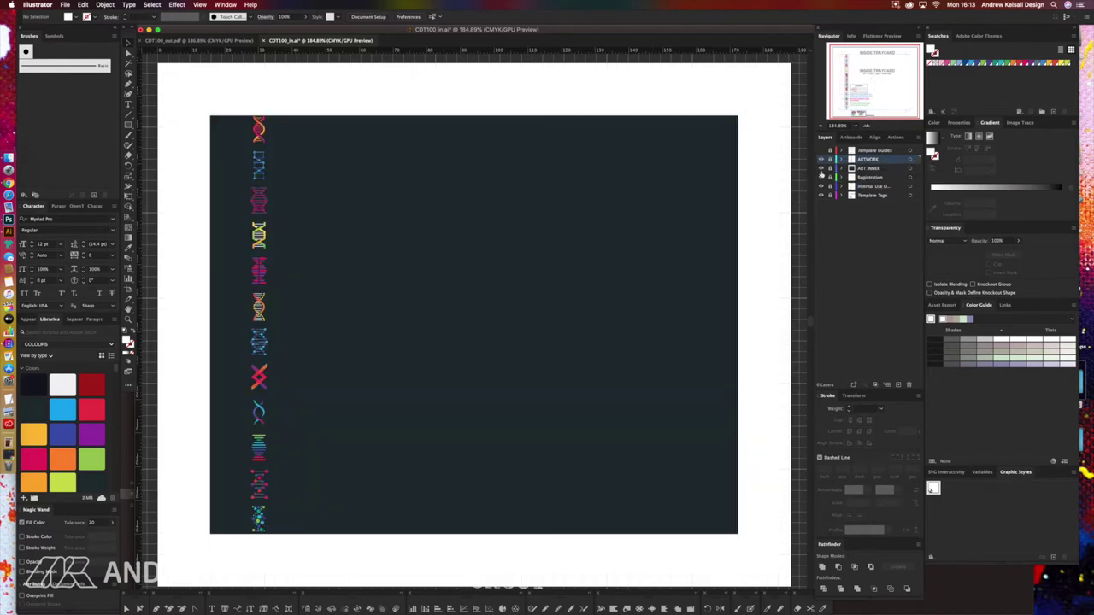
pyautogui.click(820, 150)
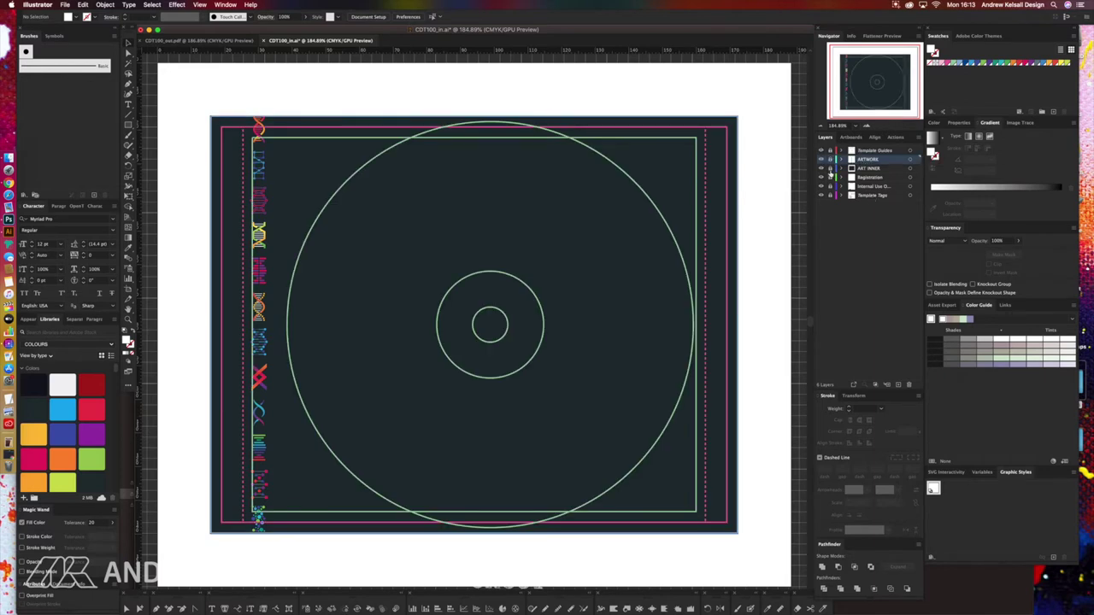
pyautogui.click(821, 170)
pyautogui.click(821, 171)
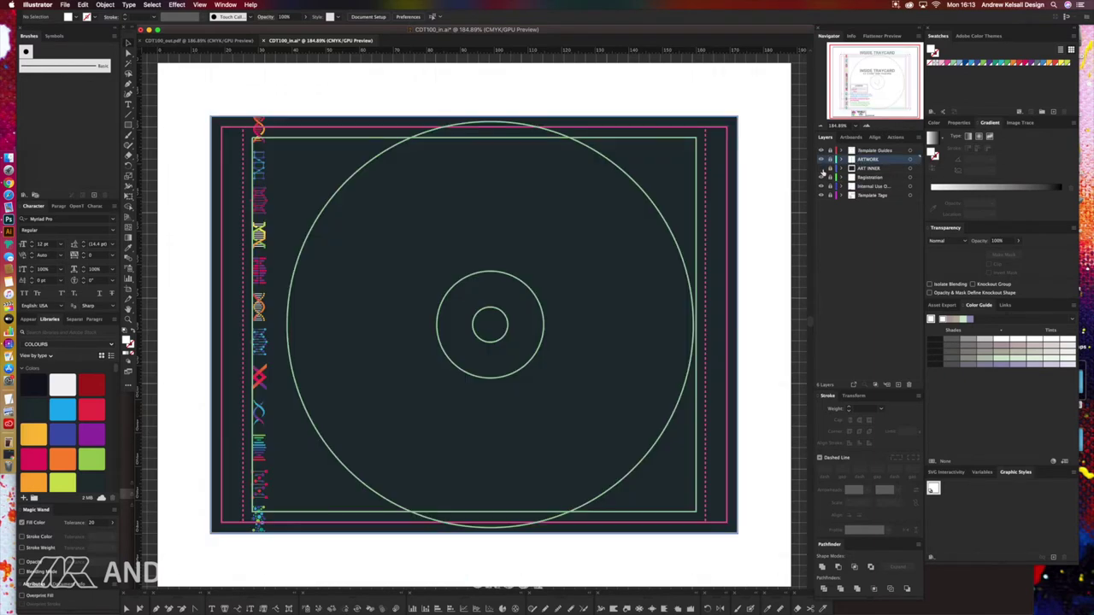
pyautogui.click(821, 171)
pyautogui.click(821, 171)
pyautogui.click(821, 171)
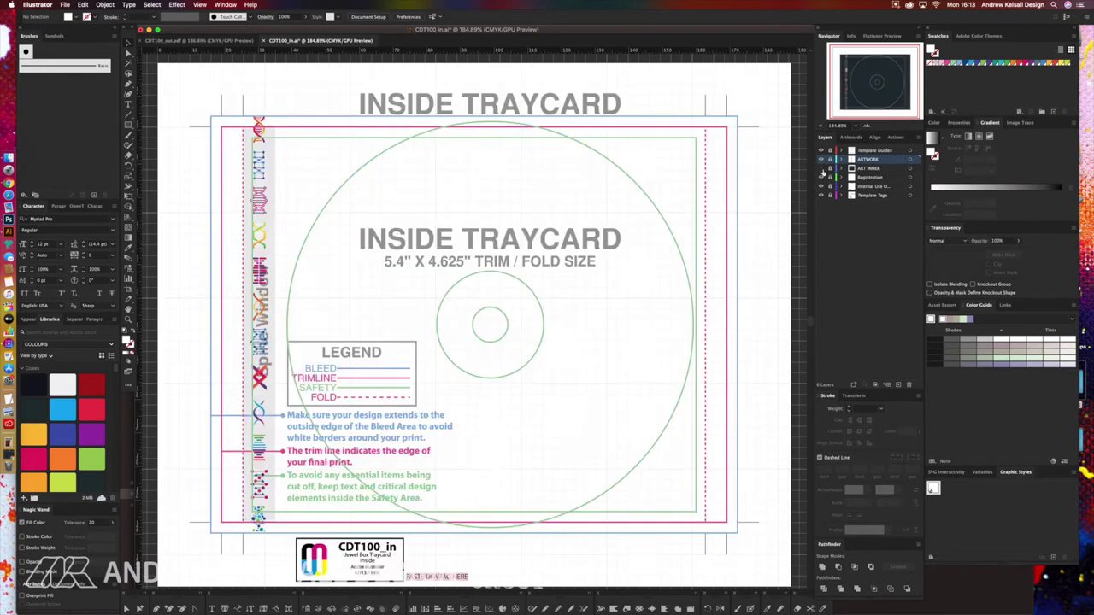
pyautogui.click(821, 171)
pyautogui.click(822, 171)
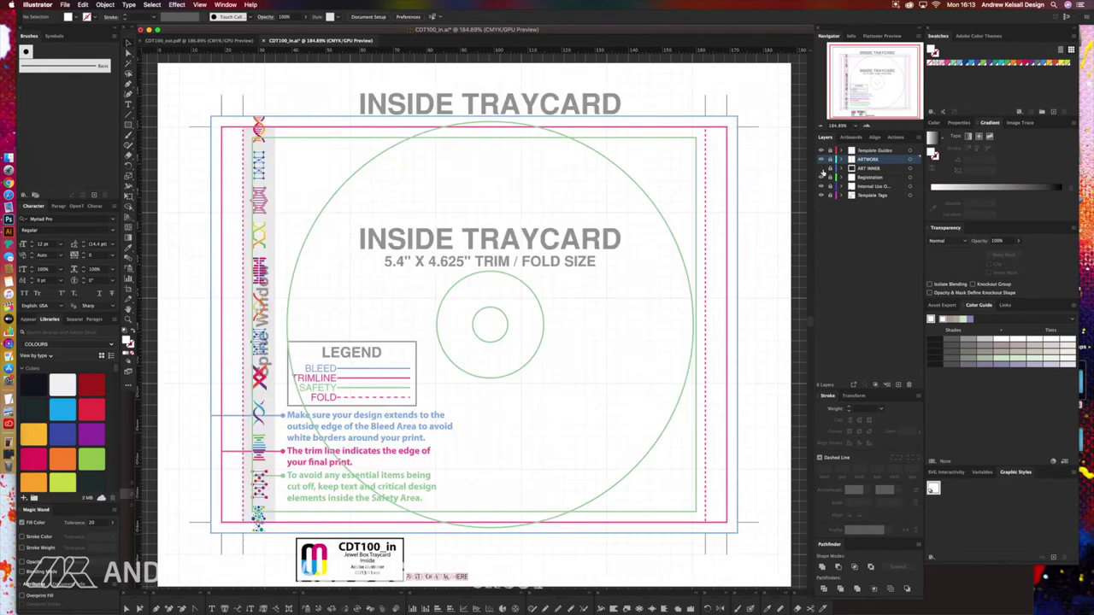
pyautogui.click(821, 171)
pyautogui.click(822, 171)
pyautogui.click(822, 171)
pyautogui.click(821, 171)
pyautogui.click(822, 171)
pyautogui.click(822, 171)
pyautogui.click(821, 171)
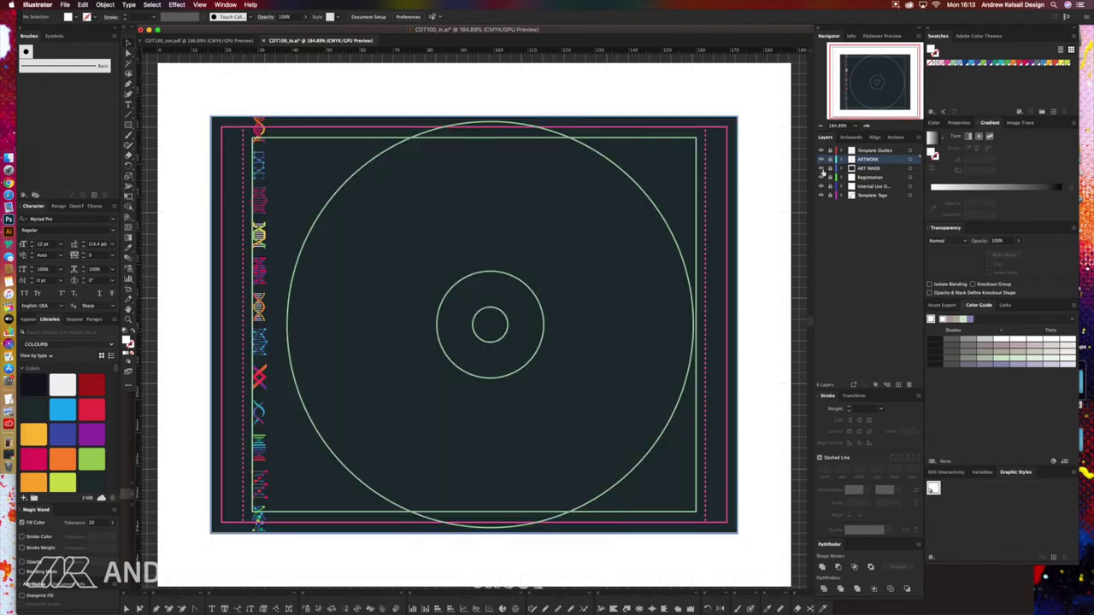
pyautogui.click(822, 171)
pyautogui.click(822, 171)
pyautogui.click(827, 171)
pyautogui.click(696, 174)
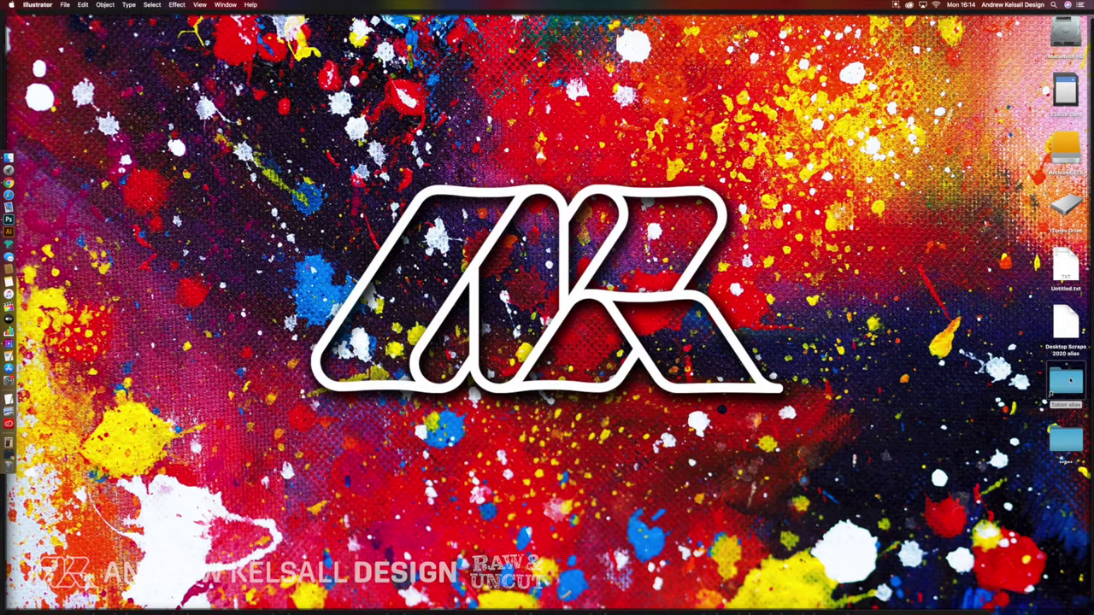
# Launch the Wacom tablet driver app from the Tablet folder.
pyautogui.click(9, 455)
pyautogui.click(283, 360)
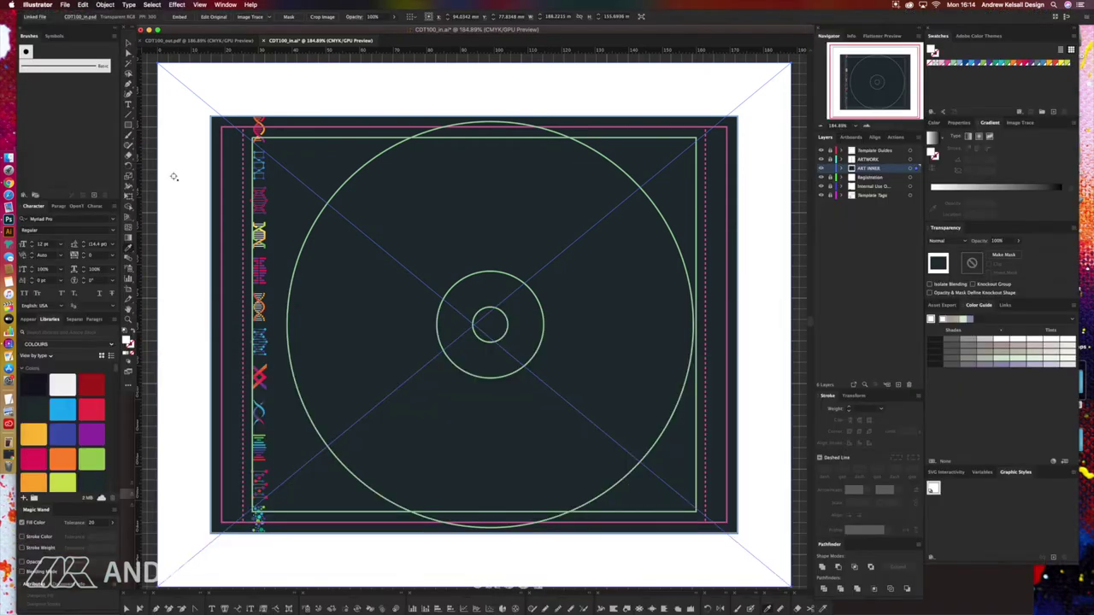
pyautogui.click(130, 228)
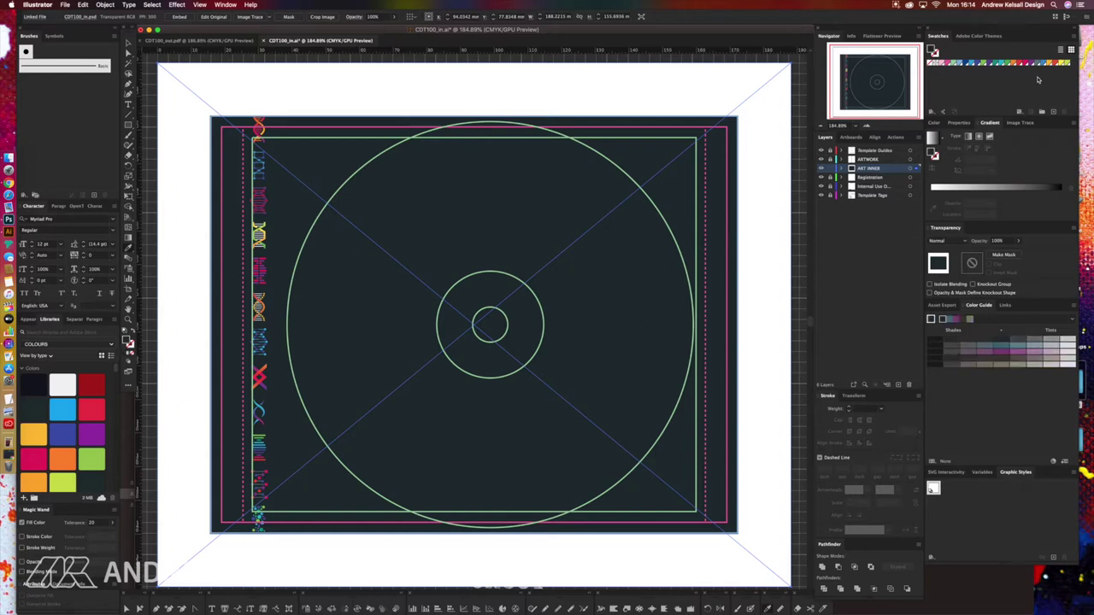
# Save the dark C=84 M=63 Y=55 K=66 colour as a new global CMYK swatch, then deselect.
pyautogui.click(1053, 111)
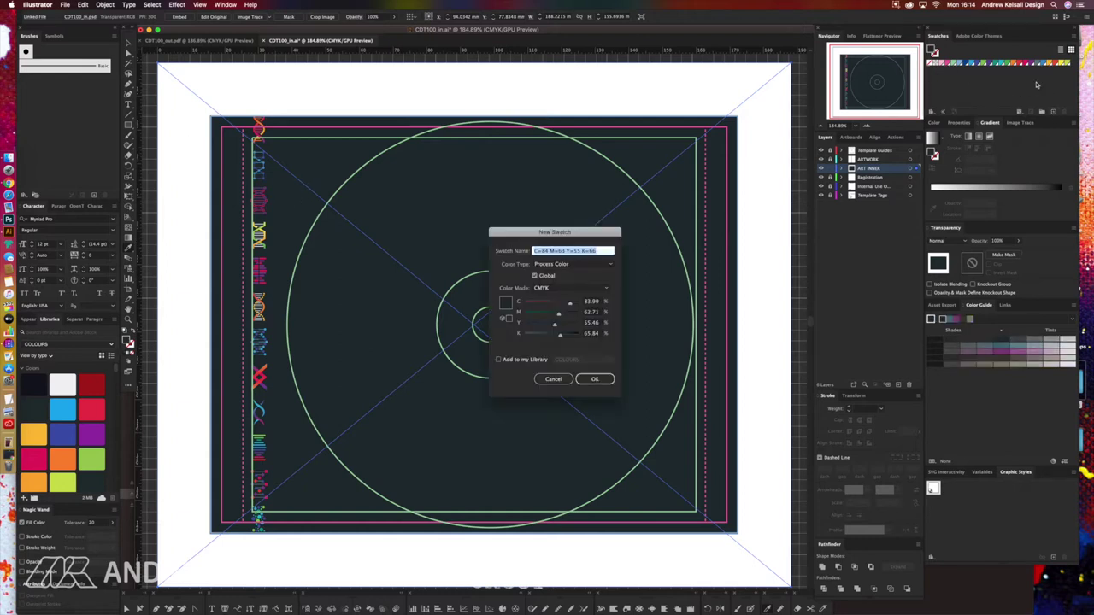
pyautogui.click(595, 379)
pyautogui.click(830, 177)
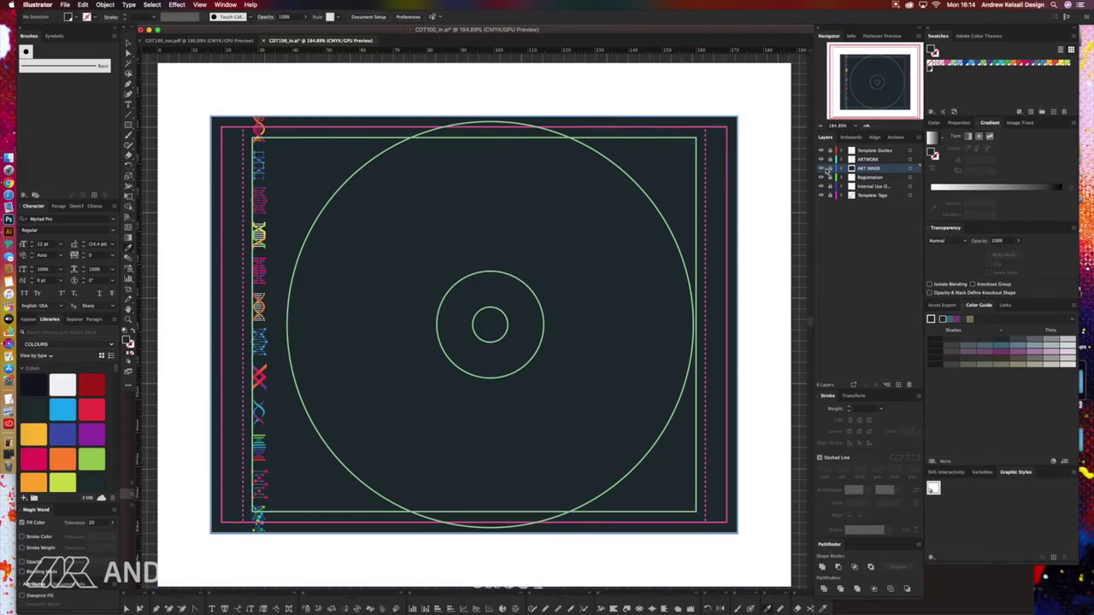
# Hide ART INNER, add a new layer, and draw a dark rectangle over the artboard.
pyautogui.click(821, 170)
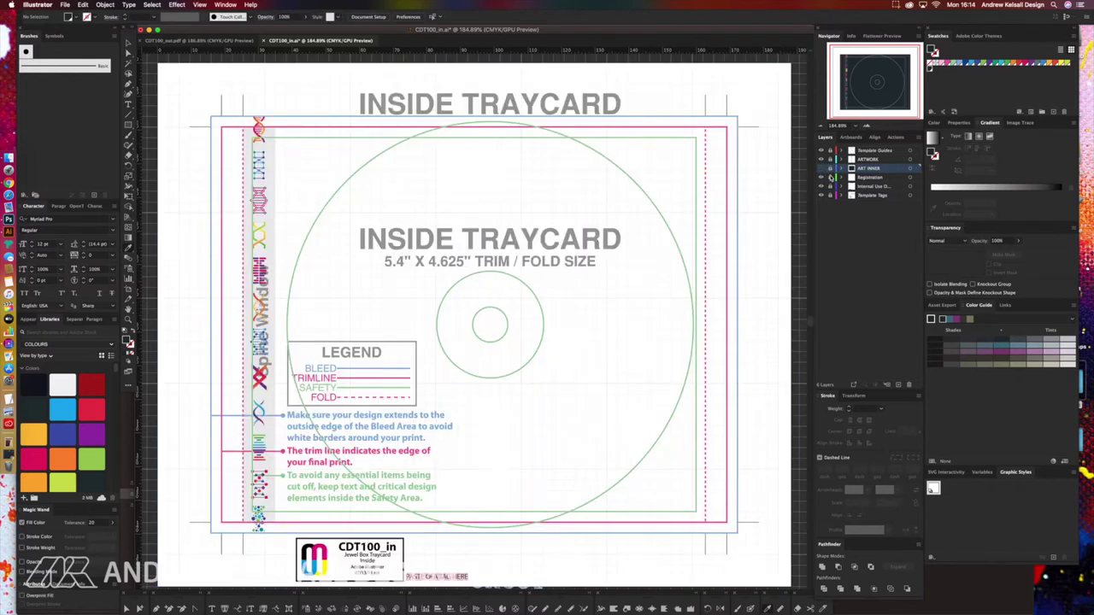
pyautogui.click(899, 386)
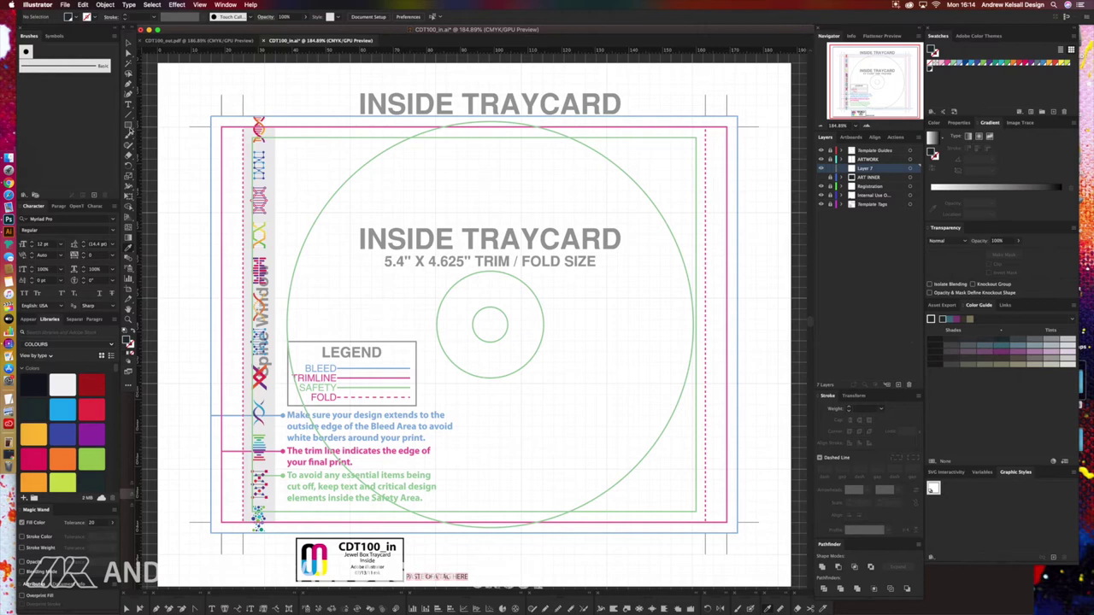
pyautogui.moveTo(210, 114); pyautogui.dragTo(737, 533)
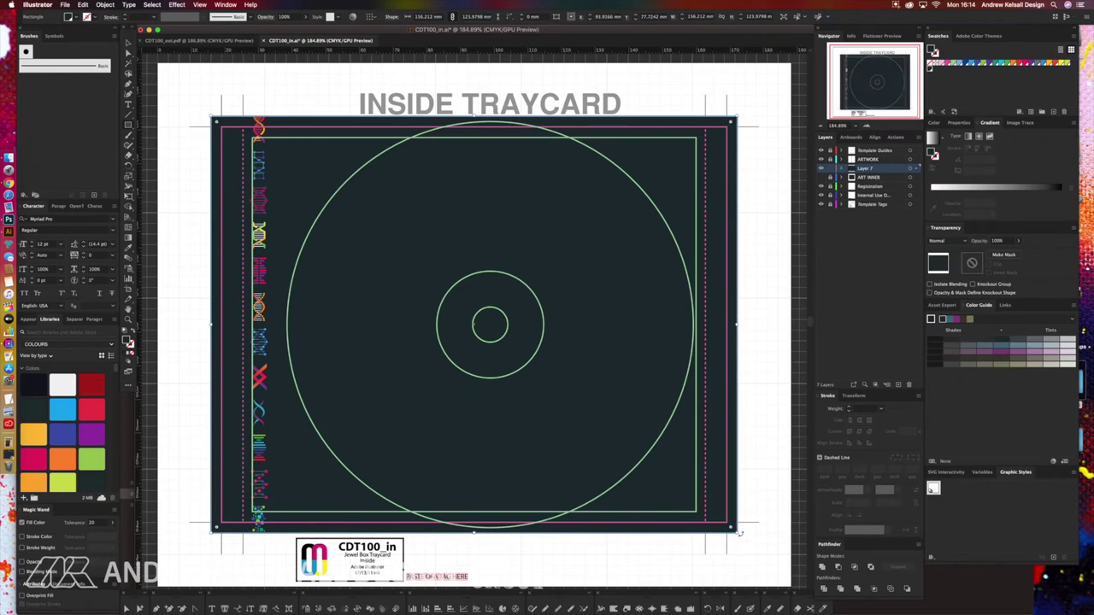
# Snap the rectangle's bottom-right and top-left corners to the bleed, about 156.19 × 123.89 mm.
pyautogui.press('super+shift+a')
pyautogui.moveTo(751, 521); pyautogui.dragTo(735, 532)
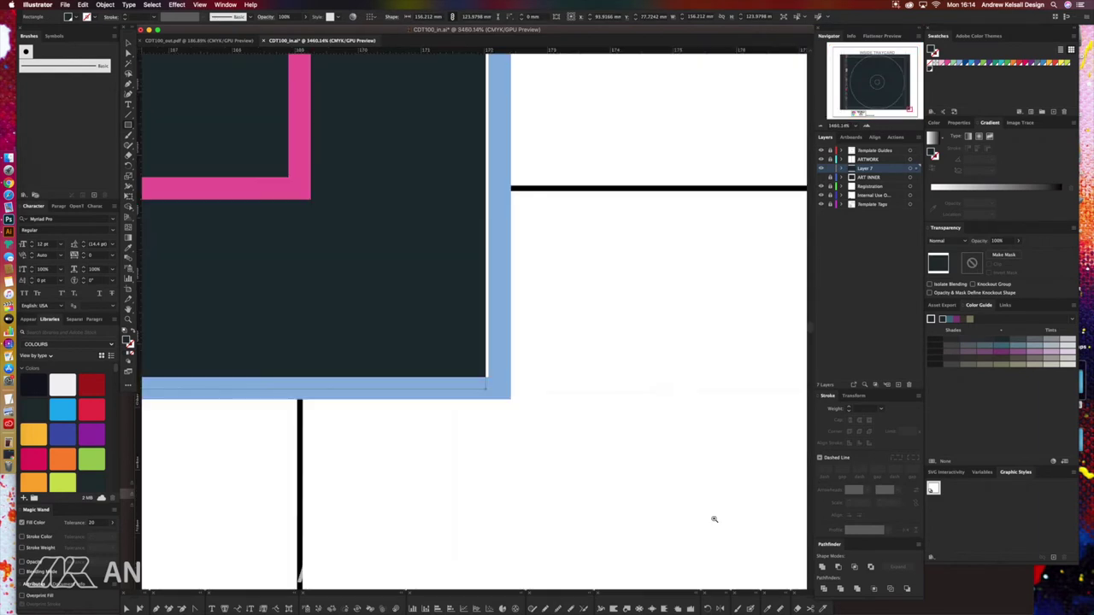
pyautogui.moveTo(486, 389); pyautogui.dragTo(501, 392)
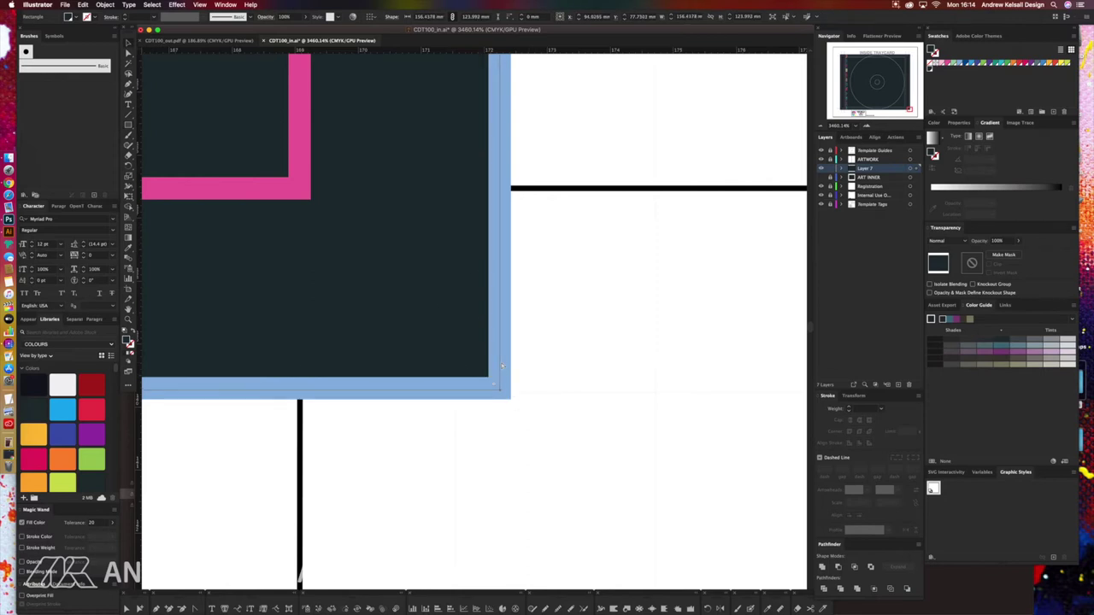
pyautogui.hotkey('ctrl', '0')
pyautogui.moveTo(340, 206); pyautogui.dragTo(368, 229)
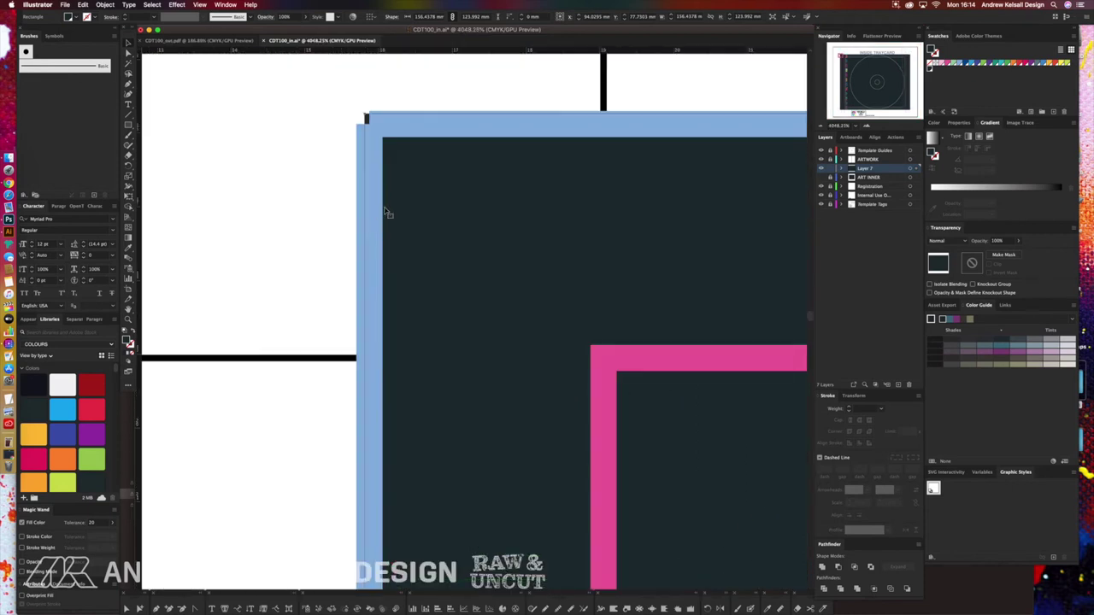
pyautogui.moveTo(365, 118); pyautogui.dragTo(370, 127)
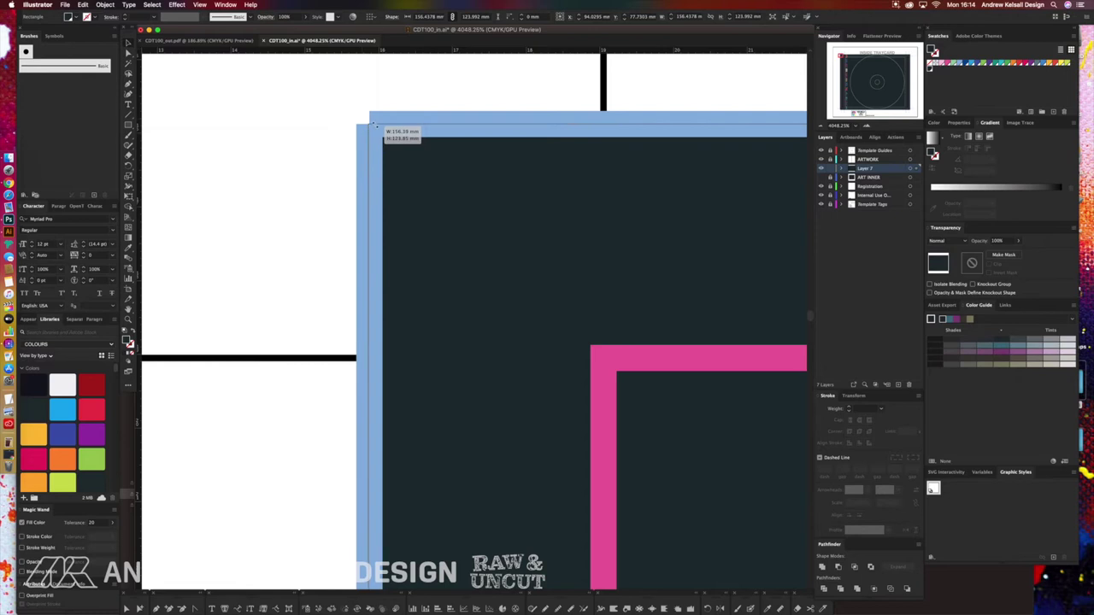
pyautogui.hotkey('ctrl', '0')
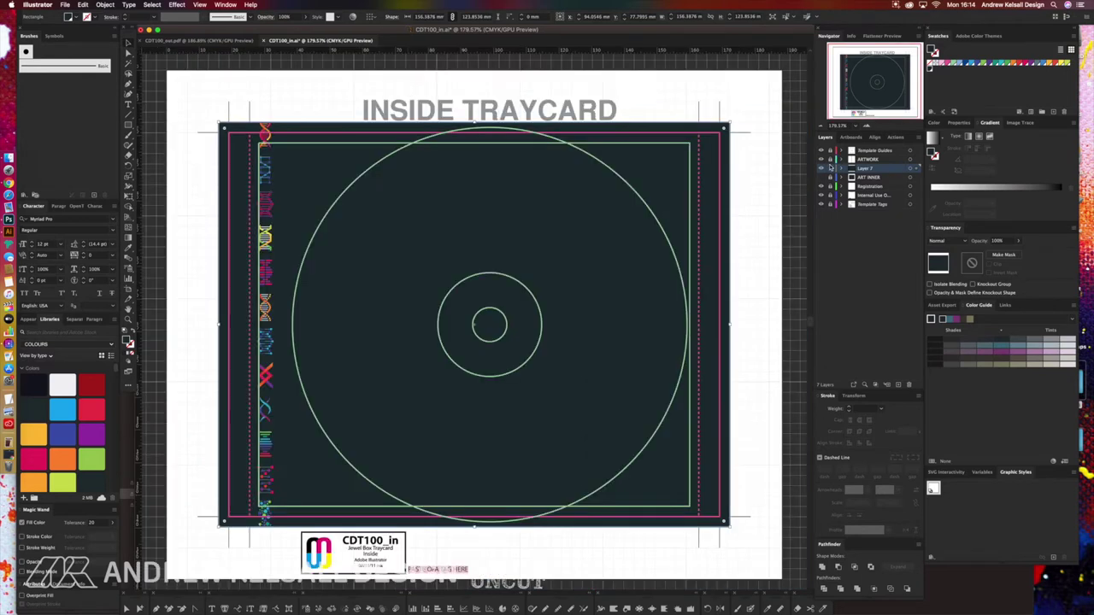
# Hide the Template Guides layer and align the top DNA icon with the bleed edge.
pyautogui.hotkey('ctrl', 'shift', 'a')
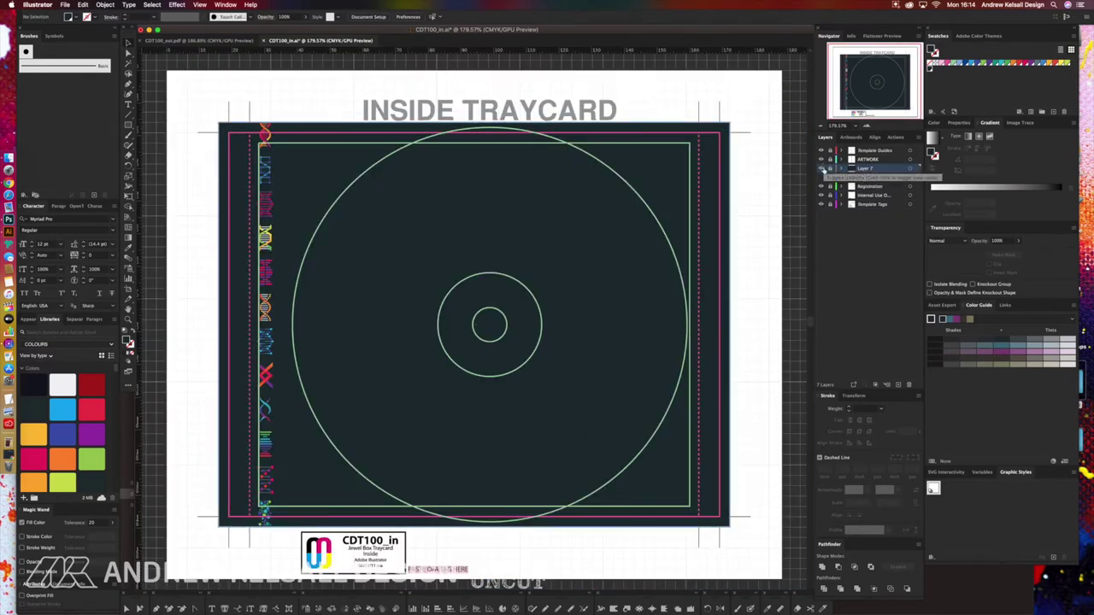
pyautogui.click(821, 151)
pyautogui.click(821, 151)
pyautogui.click(821, 151)
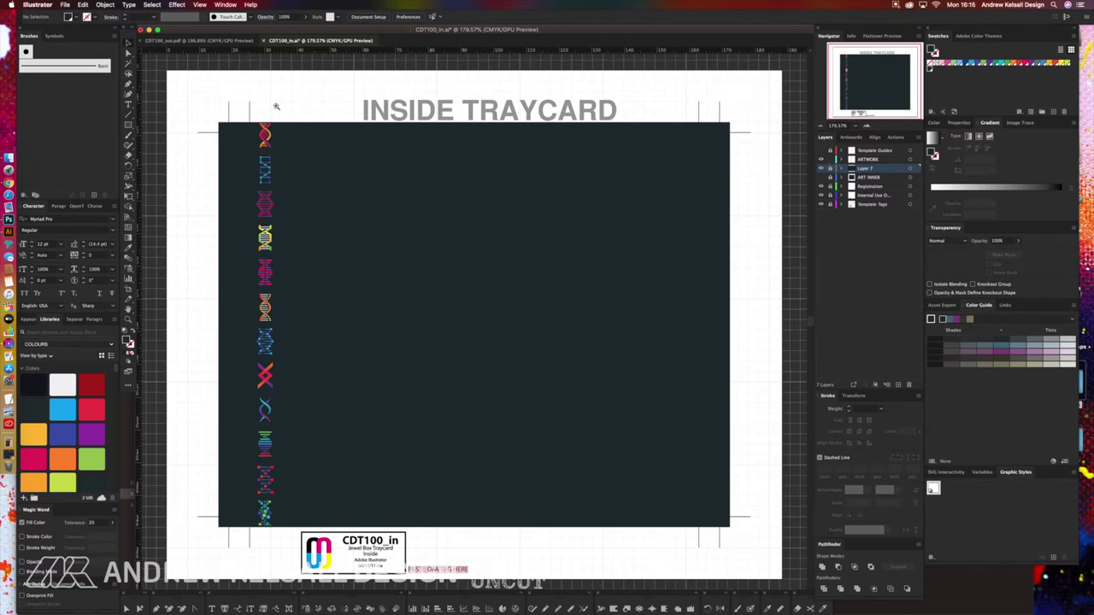
pyautogui.moveTo(271, 108); pyautogui.dragTo(265, 143)
pyautogui.click(480, 276)
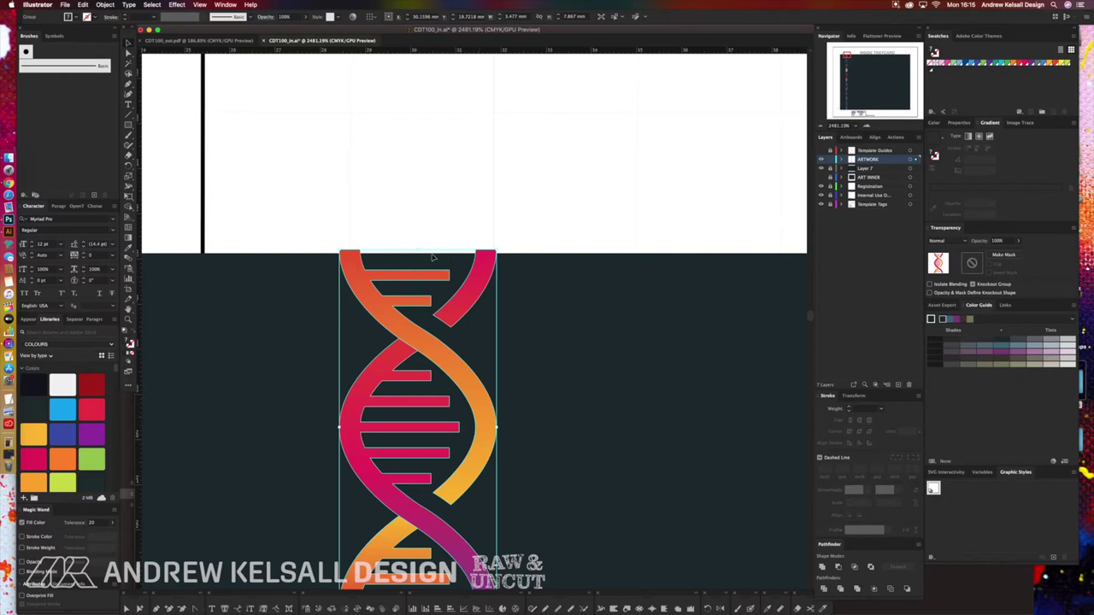
pyautogui.moveTo(418, 252); pyautogui.dragTo(418, 255)
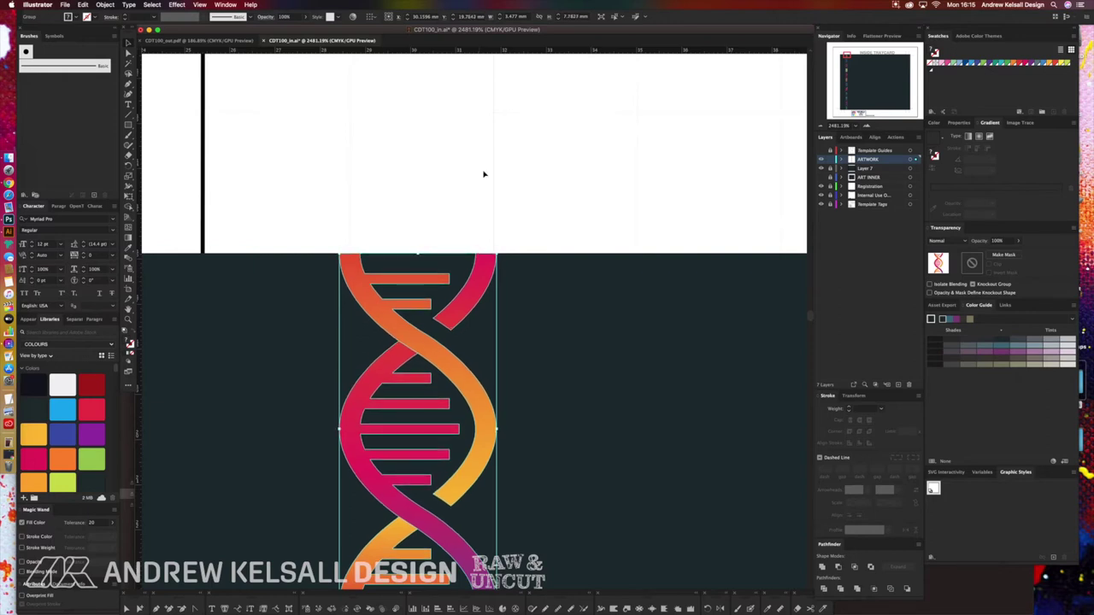
pyautogui.press('super+0')
# Enlarge the bottom bubble cluster from its corner so it reaches the bleed edge.
pyautogui.scroll(10, 257, 540)
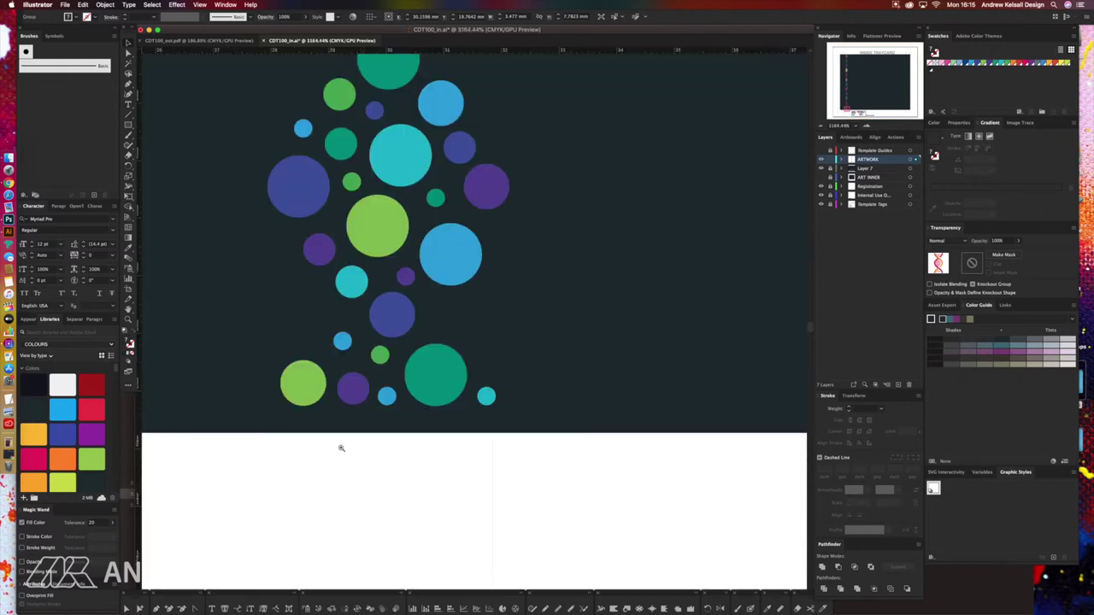
pyautogui.click(386, 398)
pyautogui.moveTo(388, 407); pyautogui.dragTo(395, 436)
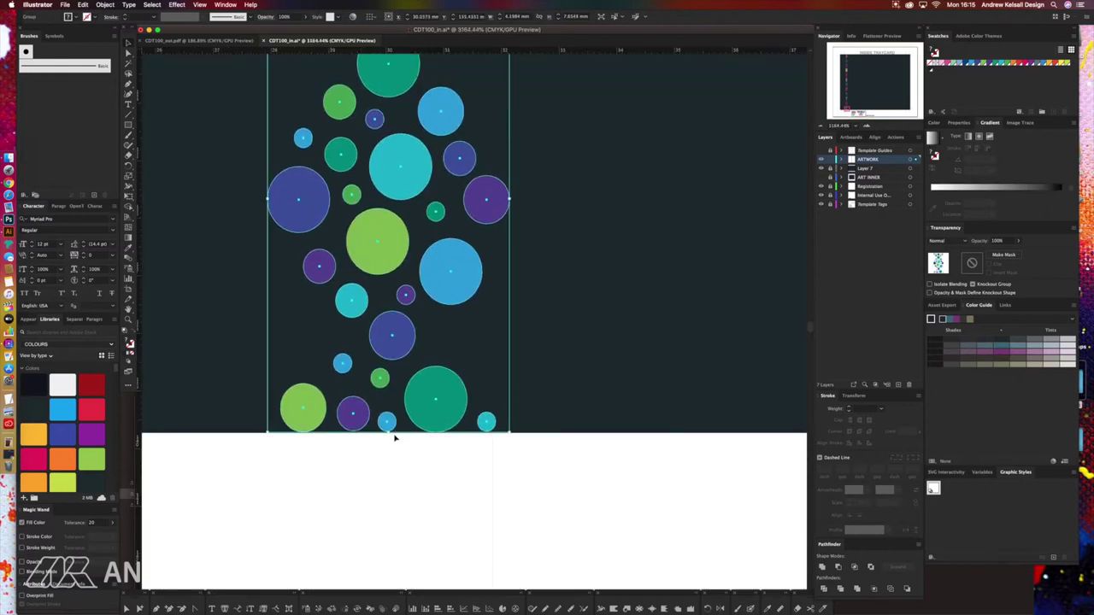
pyautogui.press('super+z')
pyautogui.moveTo(510, 409); pyautogui.dragTo(548, 439)
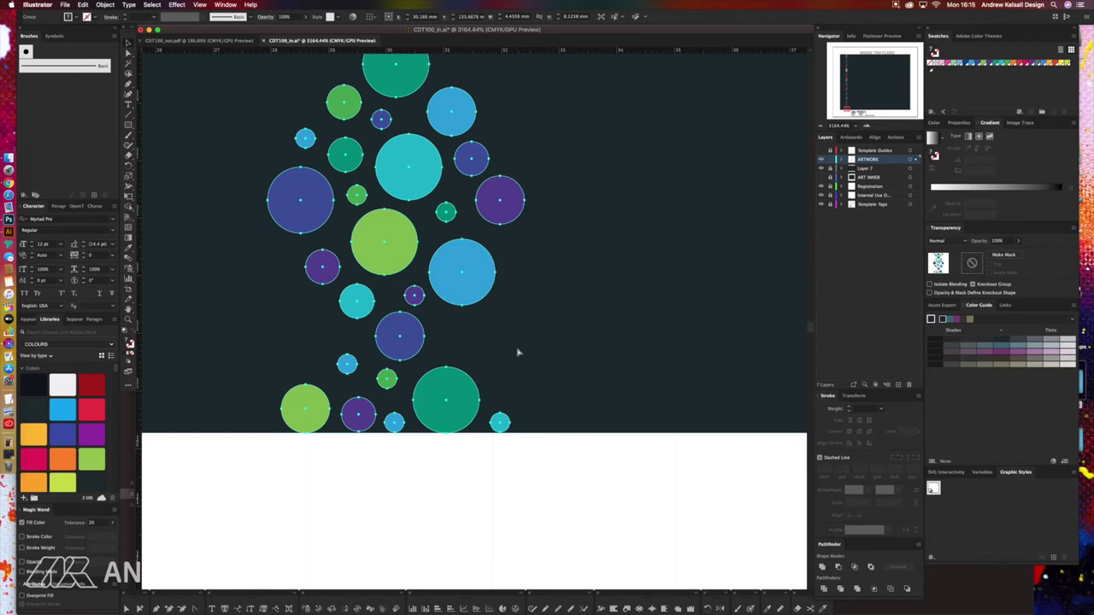
pyautogui.press('super+0')
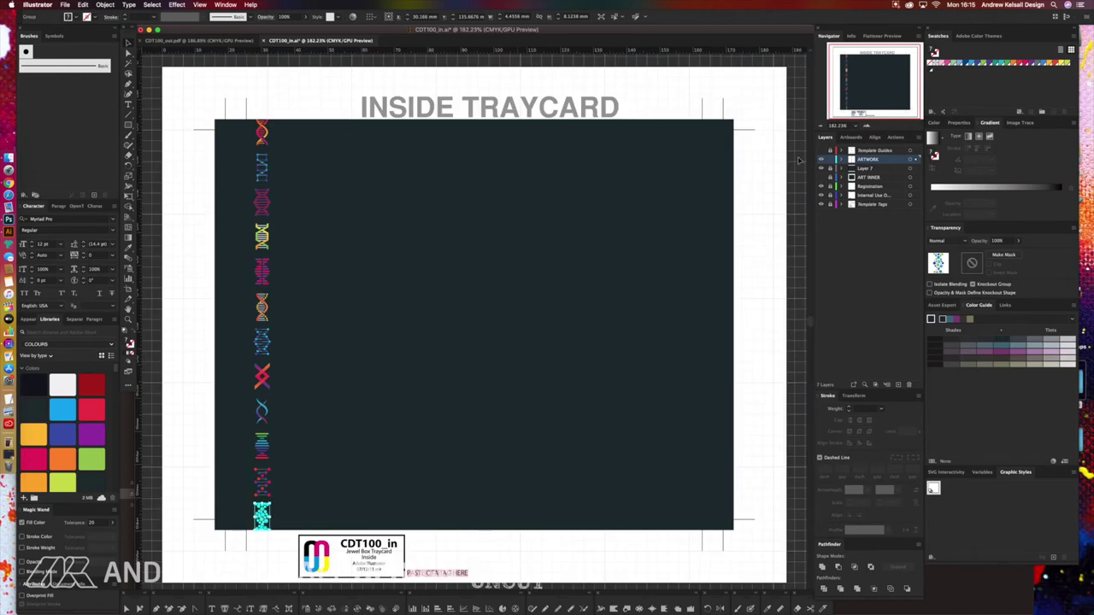
pyautogui.click(823, 169)
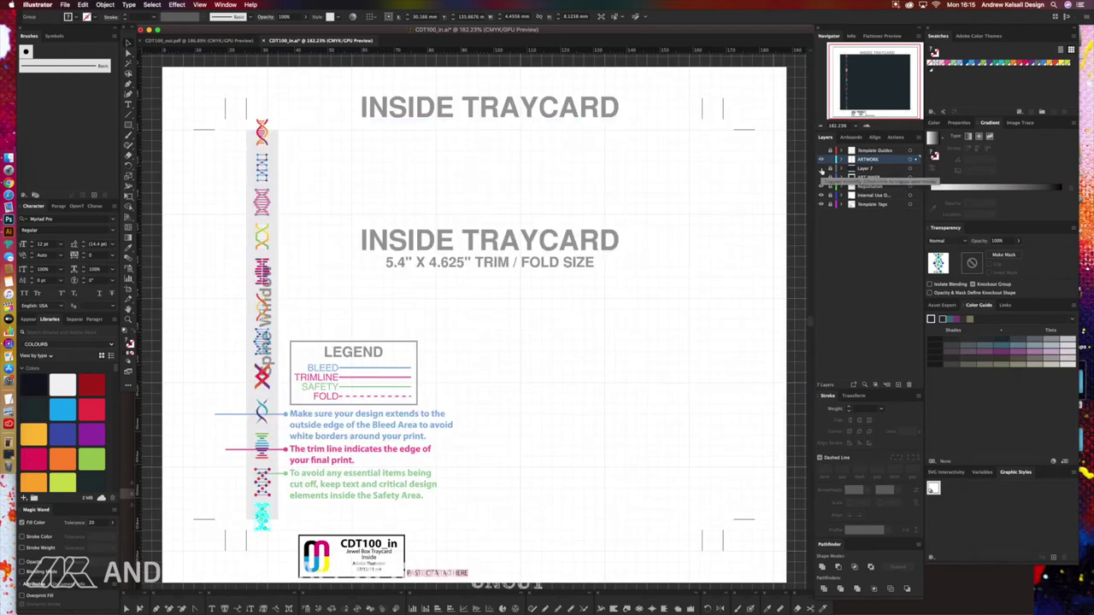
pyautogui.hscroll(-3, 391, 242)
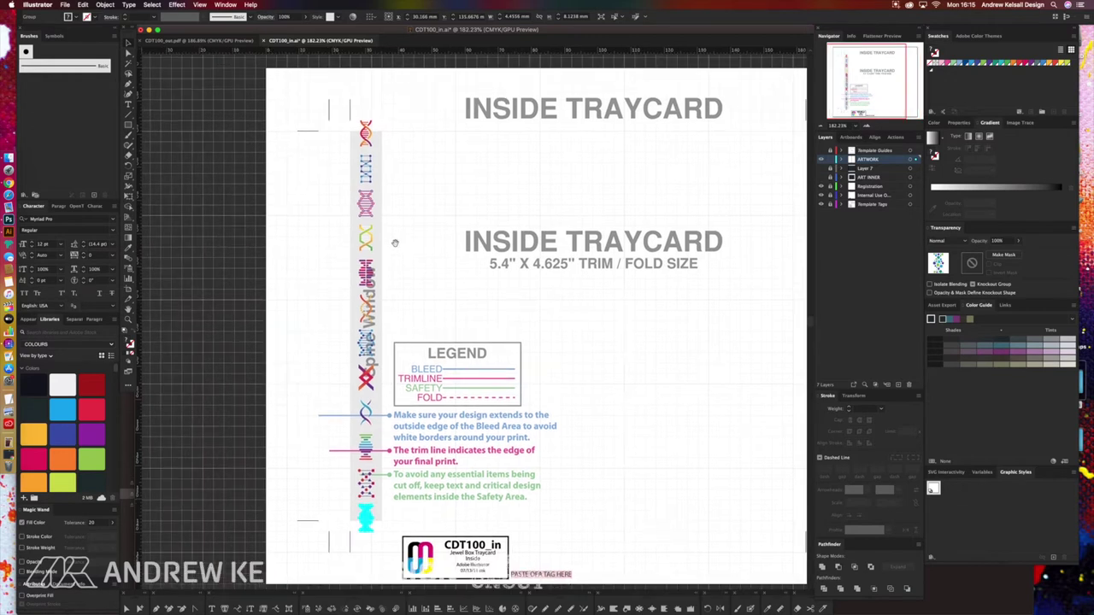
pyautogui.moveTo(297, 200); pyautogui.dragTo(425, 125)
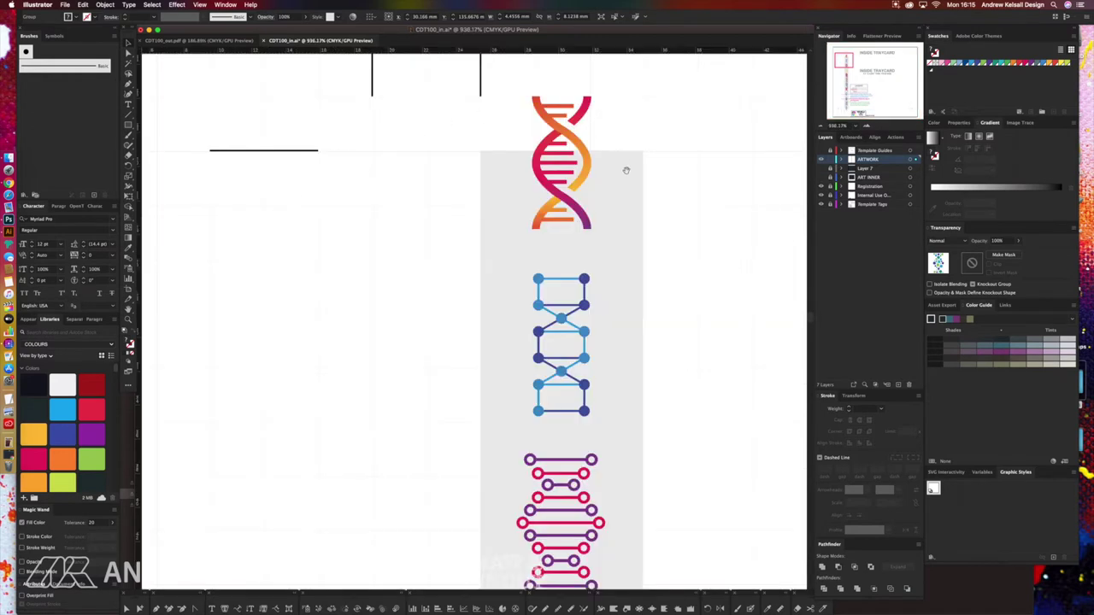
pyautogui.moveTo(627, 166); pyautogui.dragTo(581, 180)
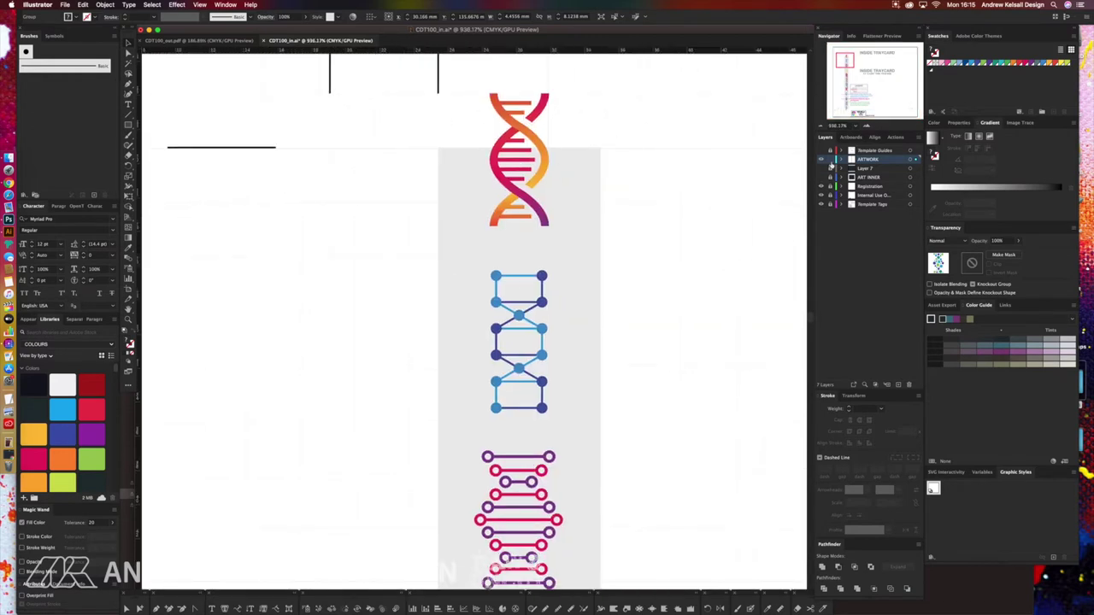
pyautogui.click(821, 169)
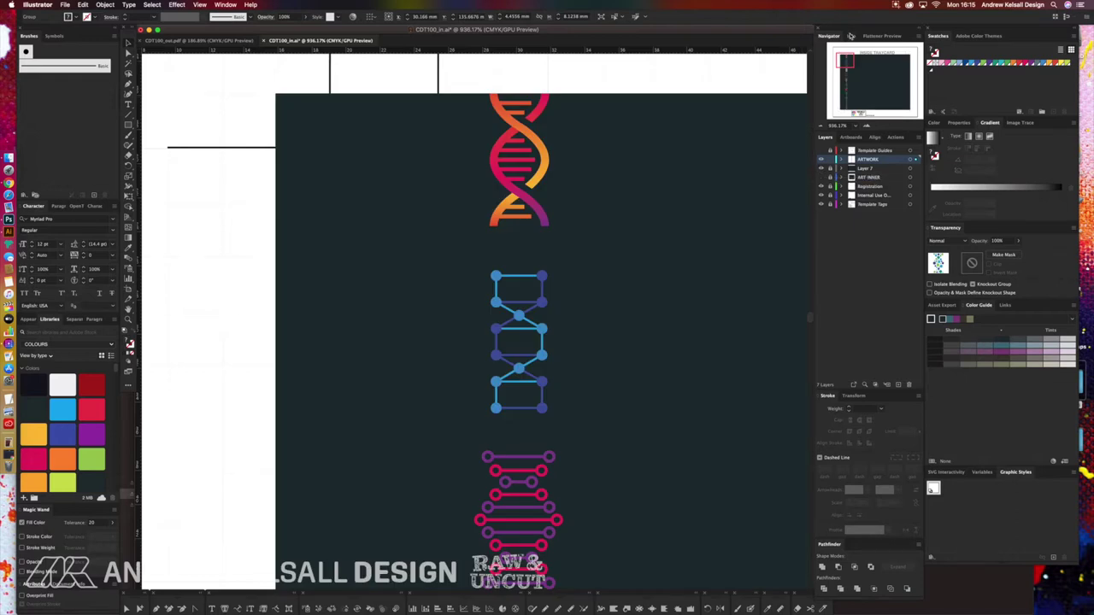
pyautogui.press('super+0')
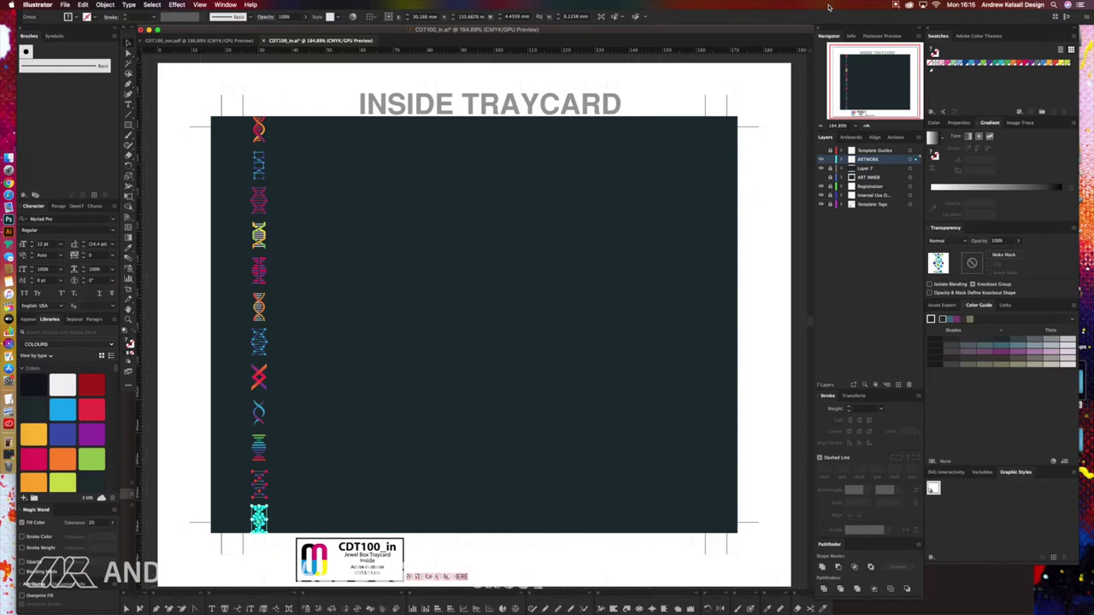
pyautogui.scroll(-2, 598, 248)
pyautogui.press('super+y')
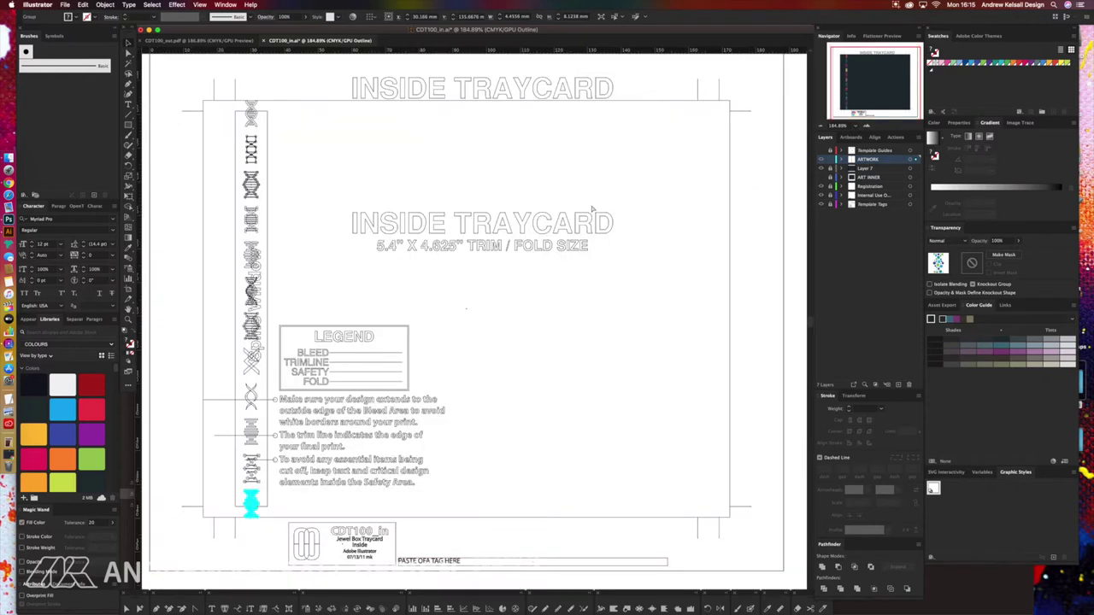
pyautogui.press('super+y')
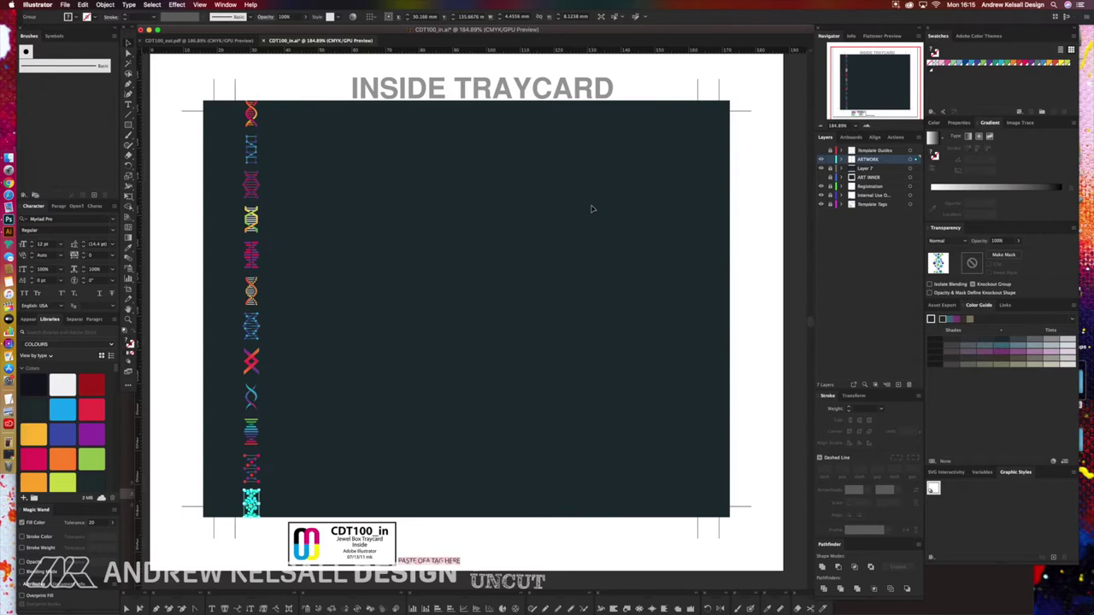
pyautogui.press('super+y')
pyautogui.press('super+y')
pyautogui.click(757, 207)
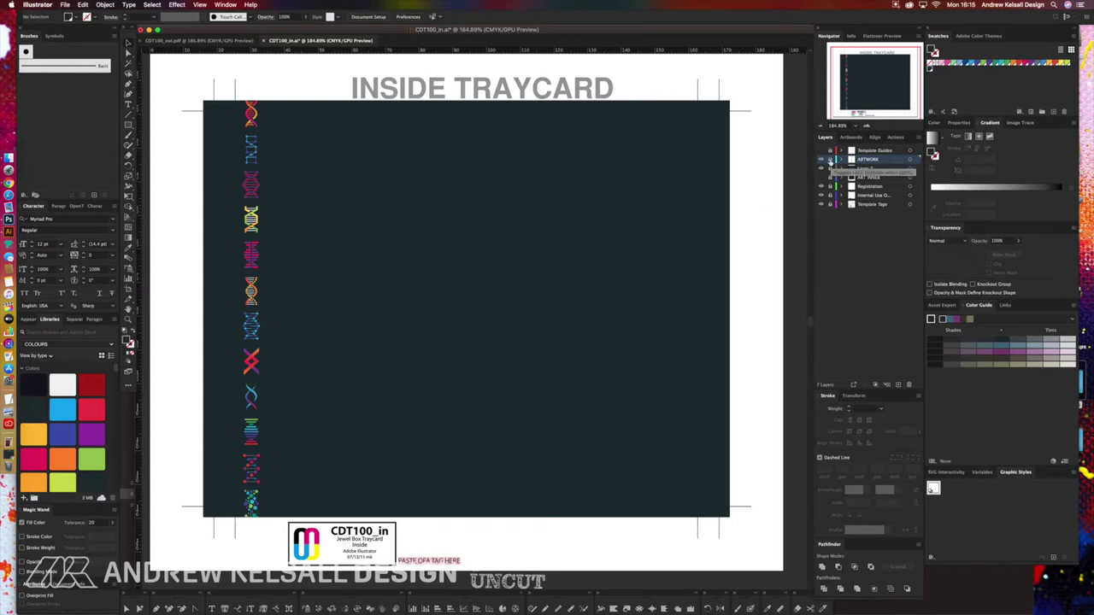
# Save CDT100_in.ai, accepting the legacy format warning.
pyautogui.press('super+s')
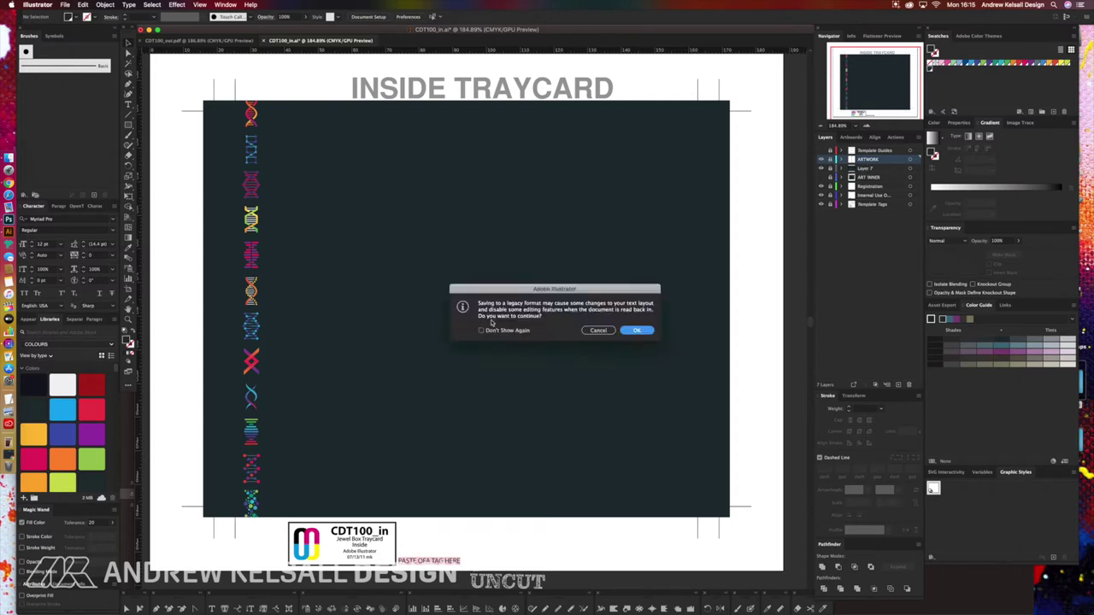
pyautogui.click(640, 332)
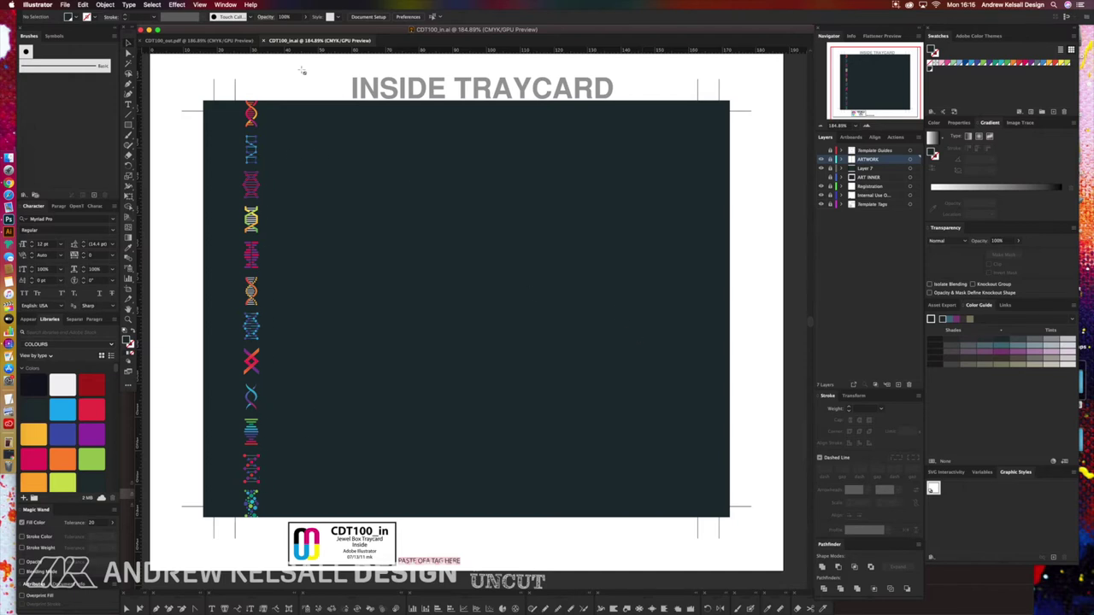
pyautogui.click(65, 5)
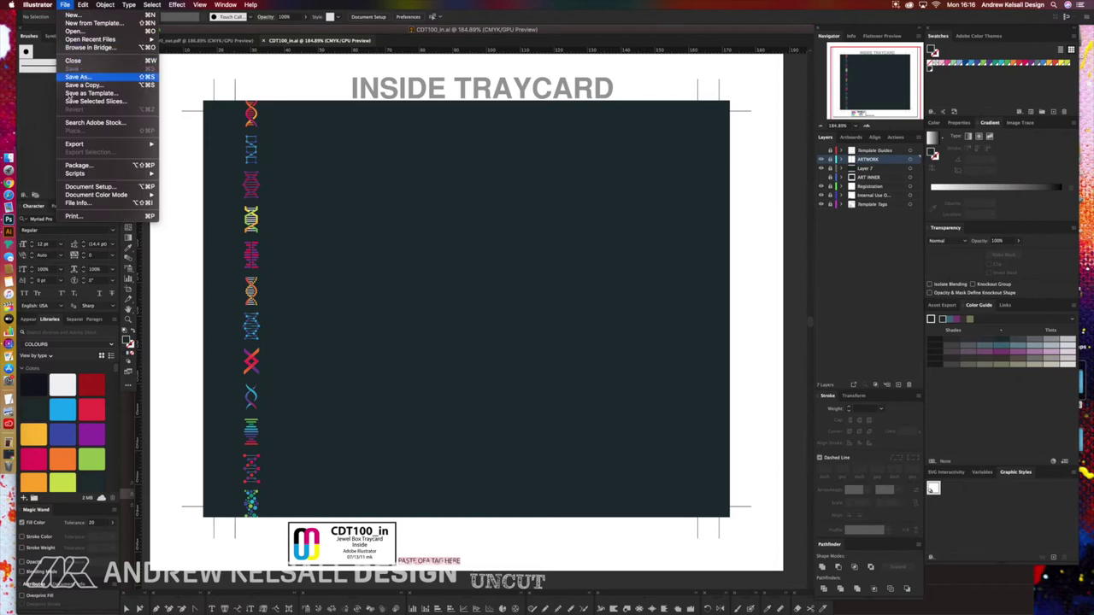
# Save the inside traycard as Adobe PDF CDT100_in.pdf in the Finals folder.
pyautogui.click(81, 76)
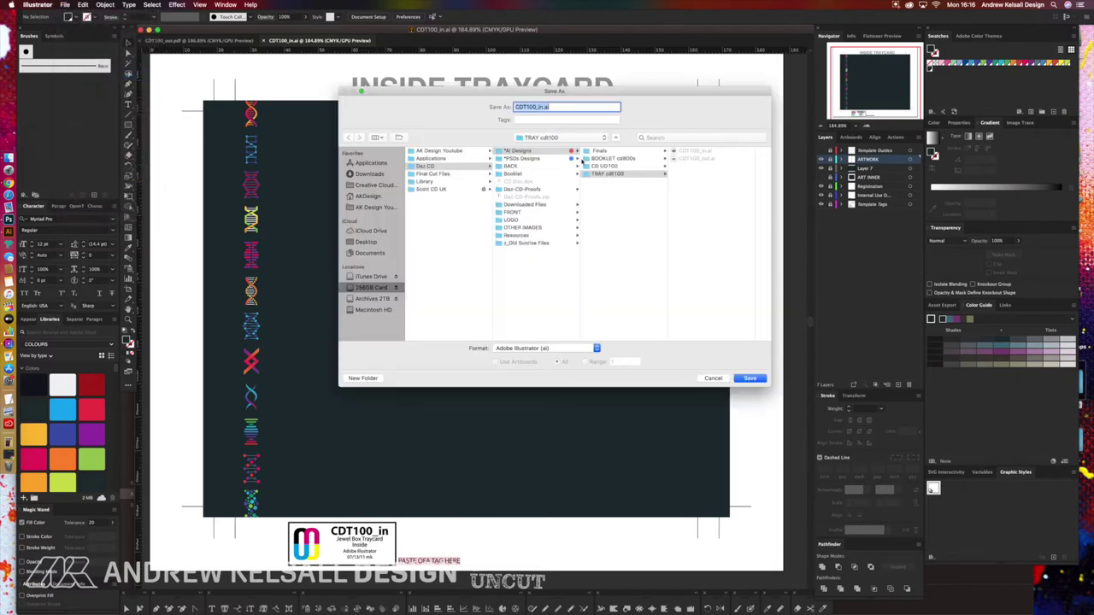
pyautogui.click(600, 151)
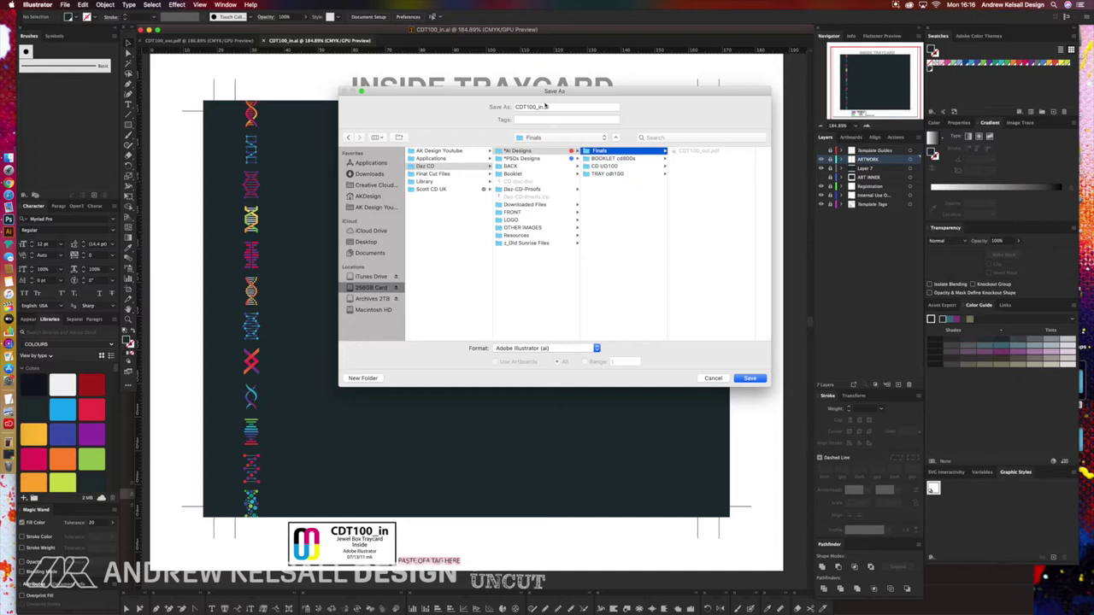
pyautogui.click(558, 349)
pyautogui.click(560, 371)
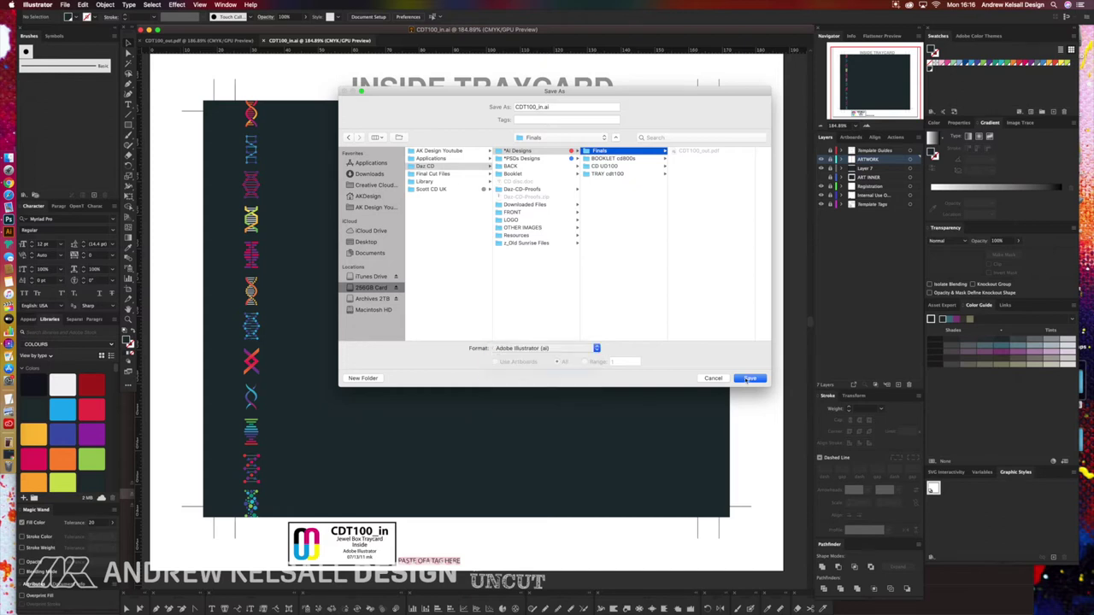
pyautogui.click(754, 378)
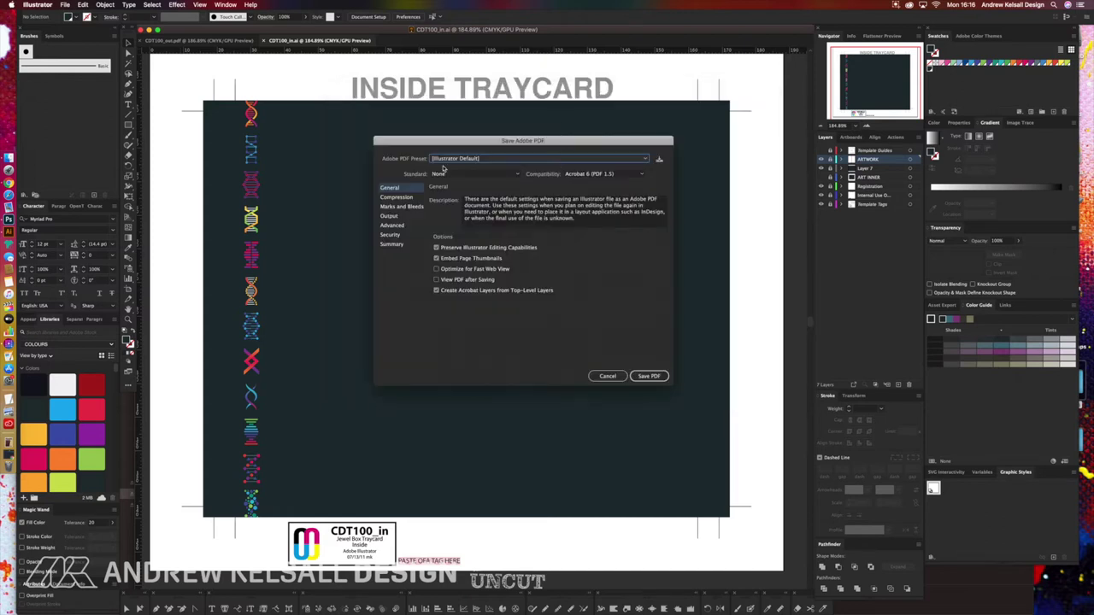
# Apply the PDF 2018 preset, save the PDF past the PDF/X warning, and close it.
pyautogui.click(478, 160)
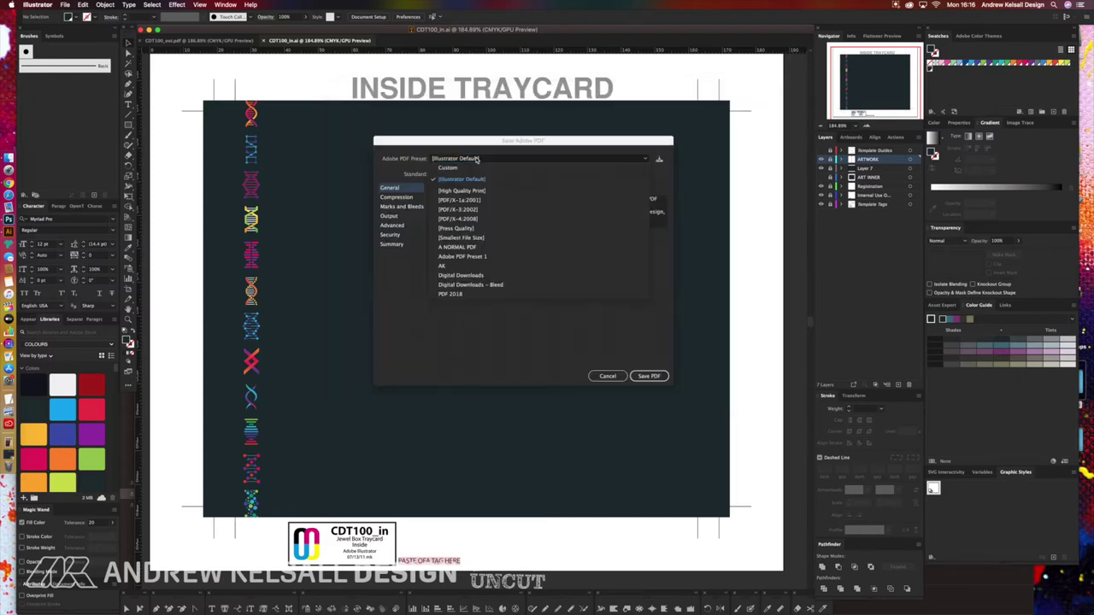
pyautogui.click(472, 294)
pyautogui.click(399, 198)
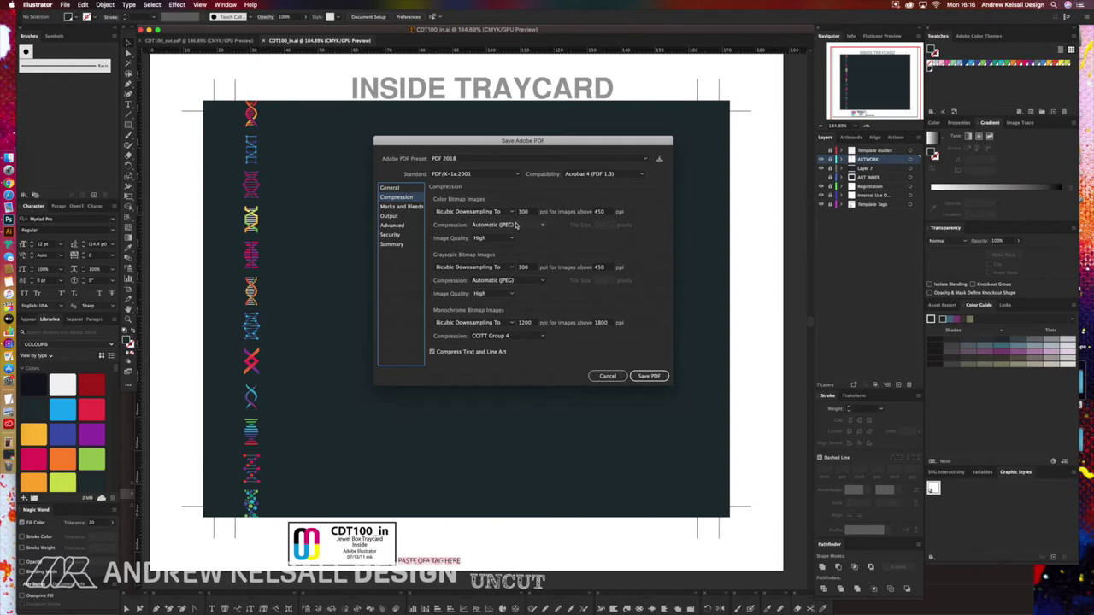
pyautogui.click(654, 379)
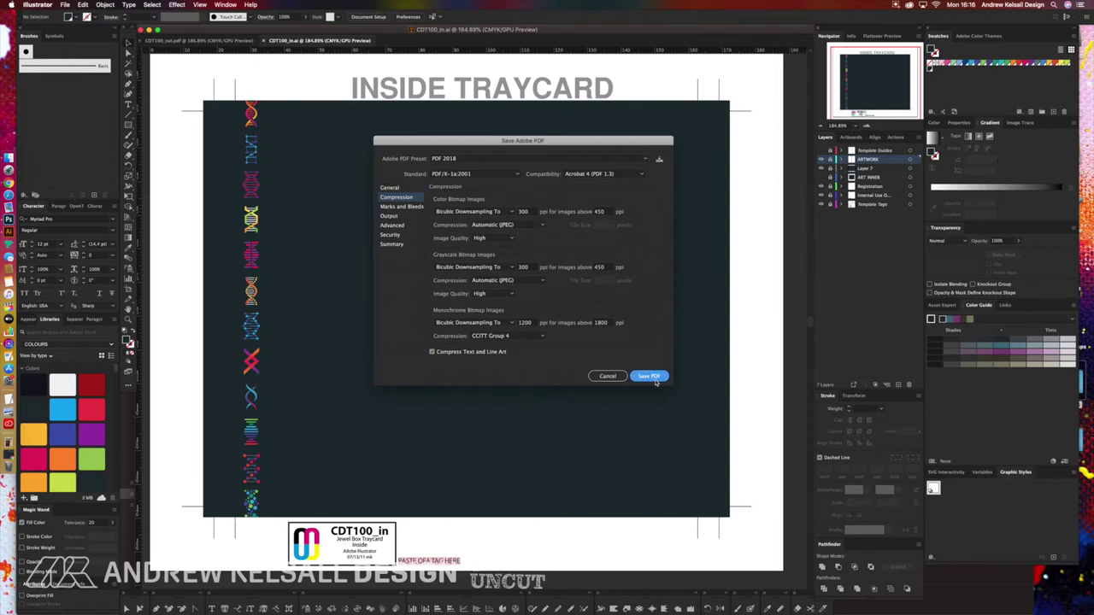
pyautogui.click(633, 375)
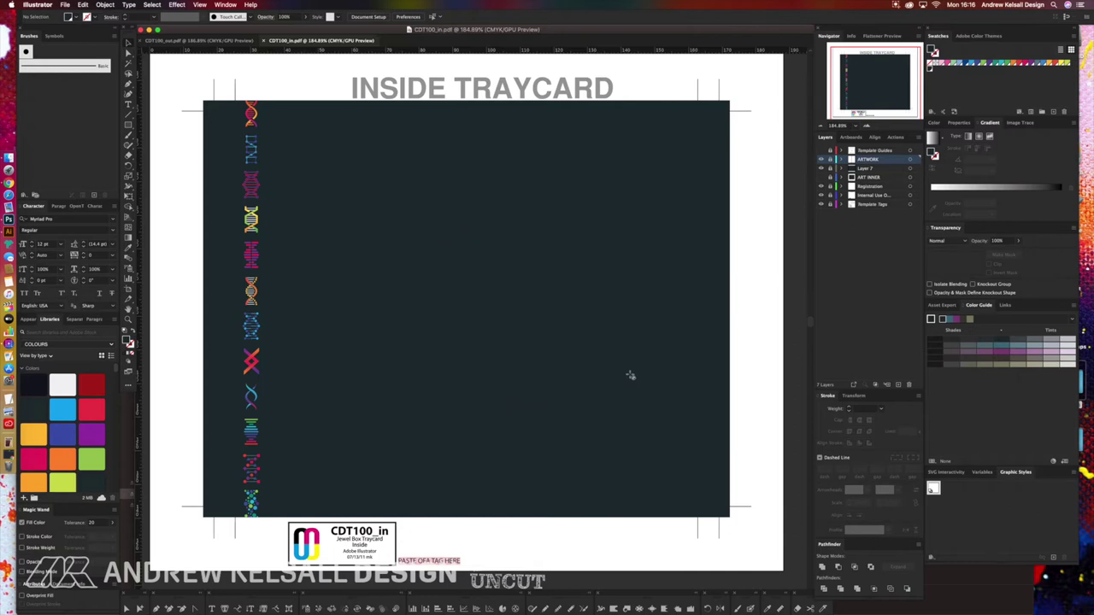
pyautogui.press('super+w')
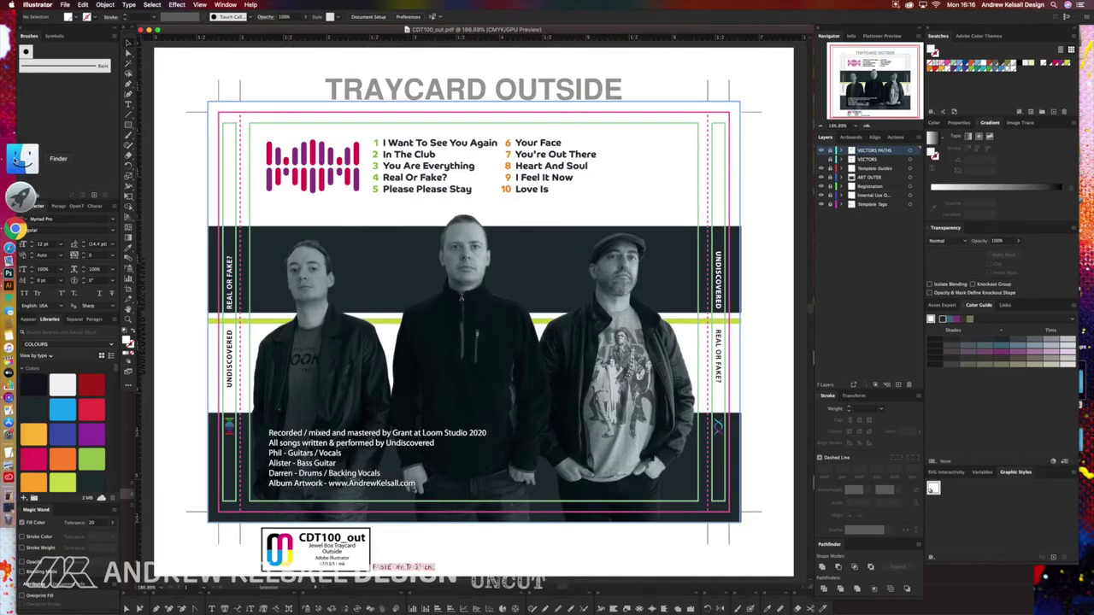
# In the Finals folder, preview CDT100_in.pdf full size in Quick Look.
pyautogui.click(8, 158)
pyautogui.click(370, 346)
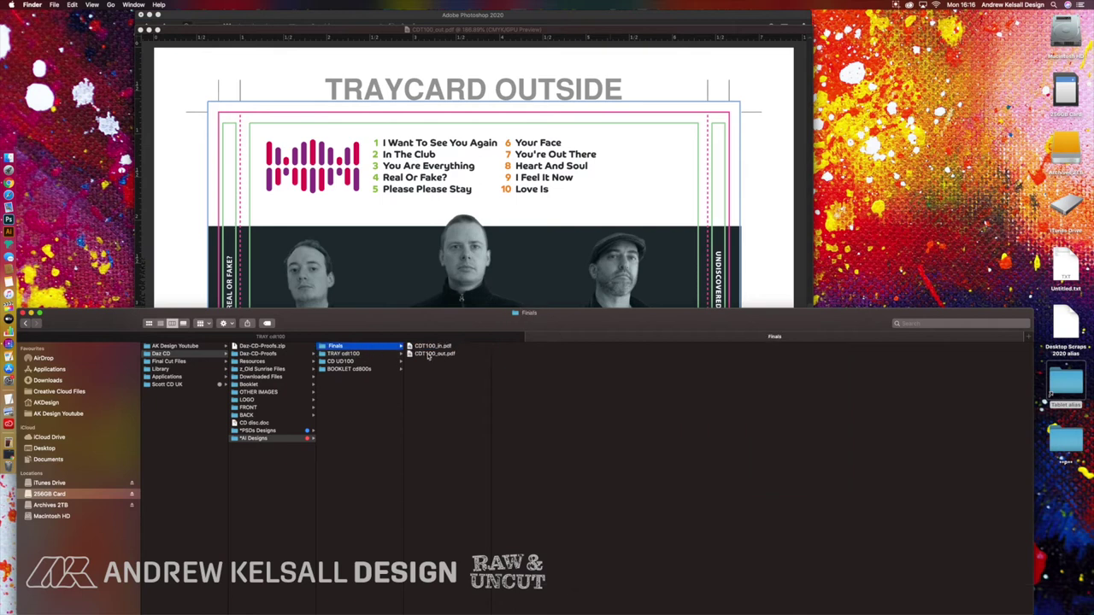
pyautogui.click(450, 347)
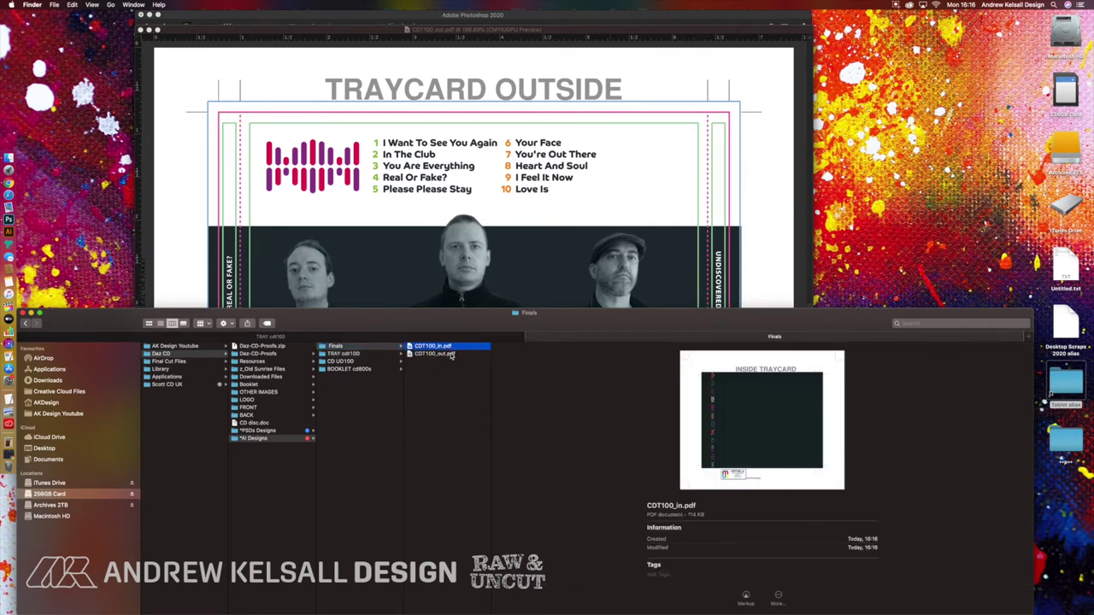
pyautogui.press('space')
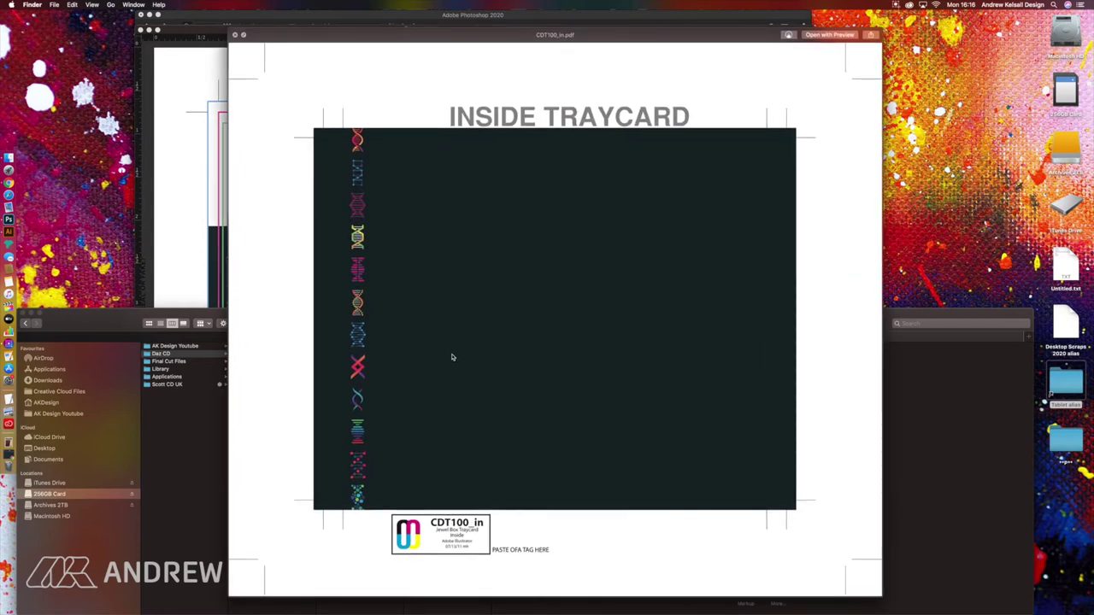
pyautogui.press('space')
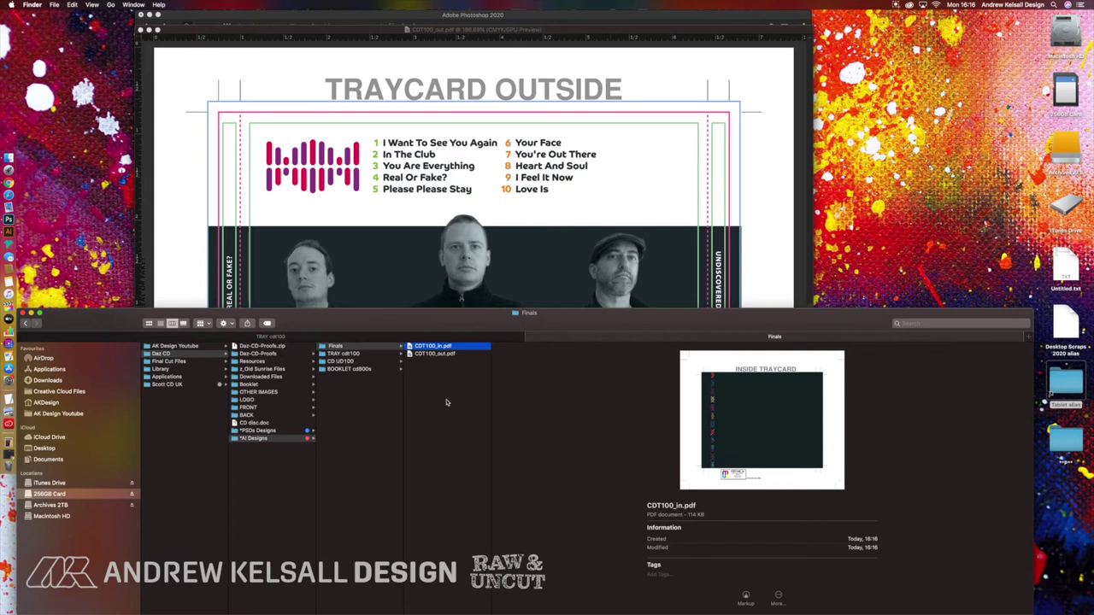
pyautogui.click(472, 360)
# Make a 'Tray Card 2 Files' folder, move both traycard PDFs into it, then open BOOKLET cd800s.
pyautogui.press('super+shift+n')
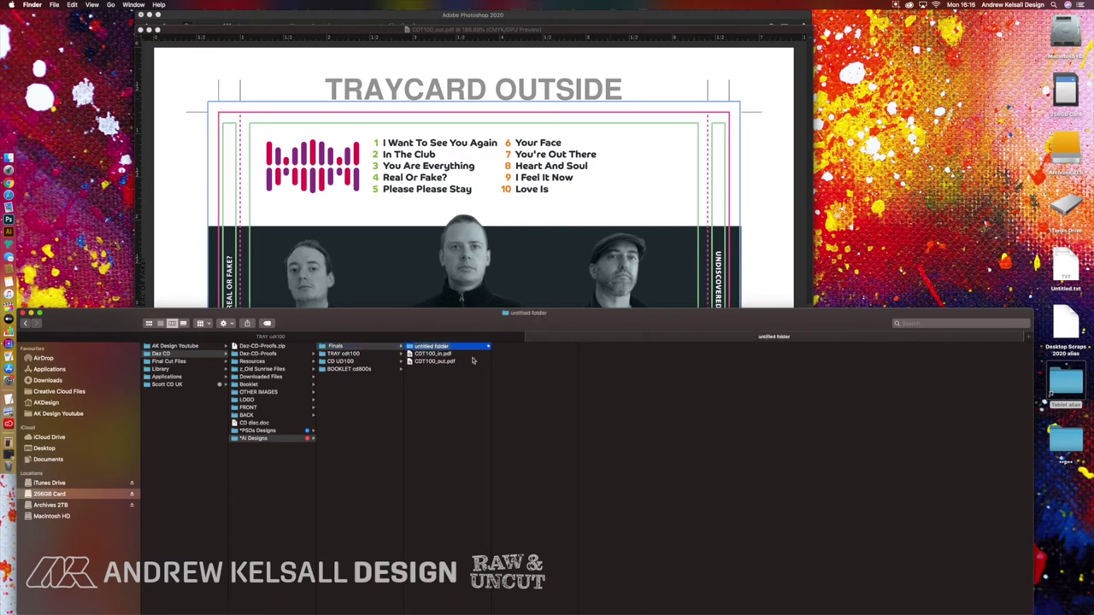
pyautogui.write('Tray Card 2 Files')
pyautogui.press('Return')
pyautogui.moveTo(418, 372); pyautogui.dragTo(412, 356)
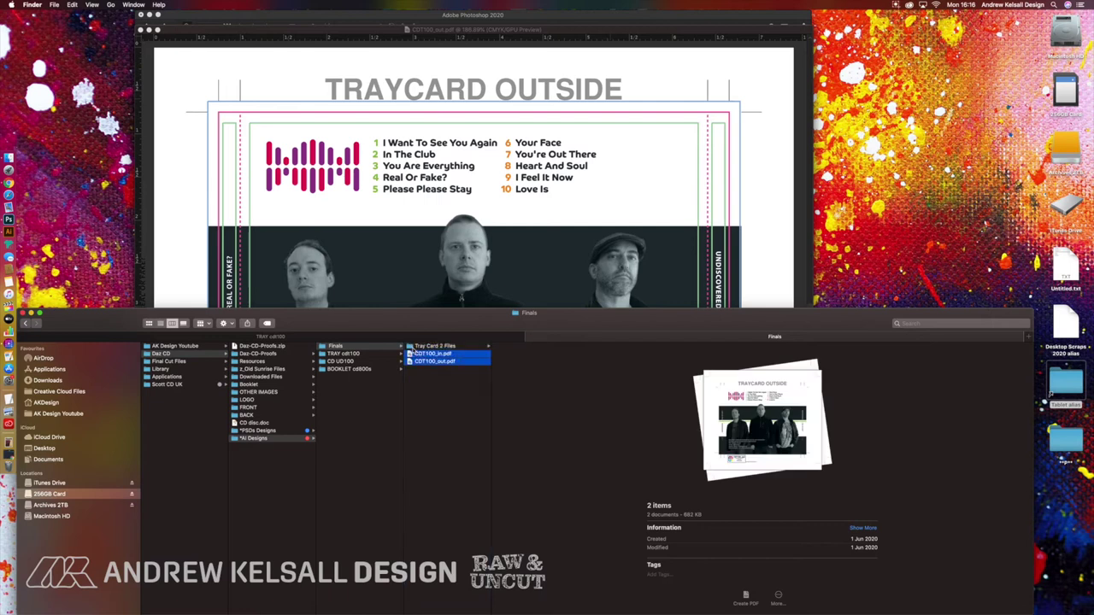
pyautogui.moveTo(408, 356); pyautogui.dragTo(427, 346)
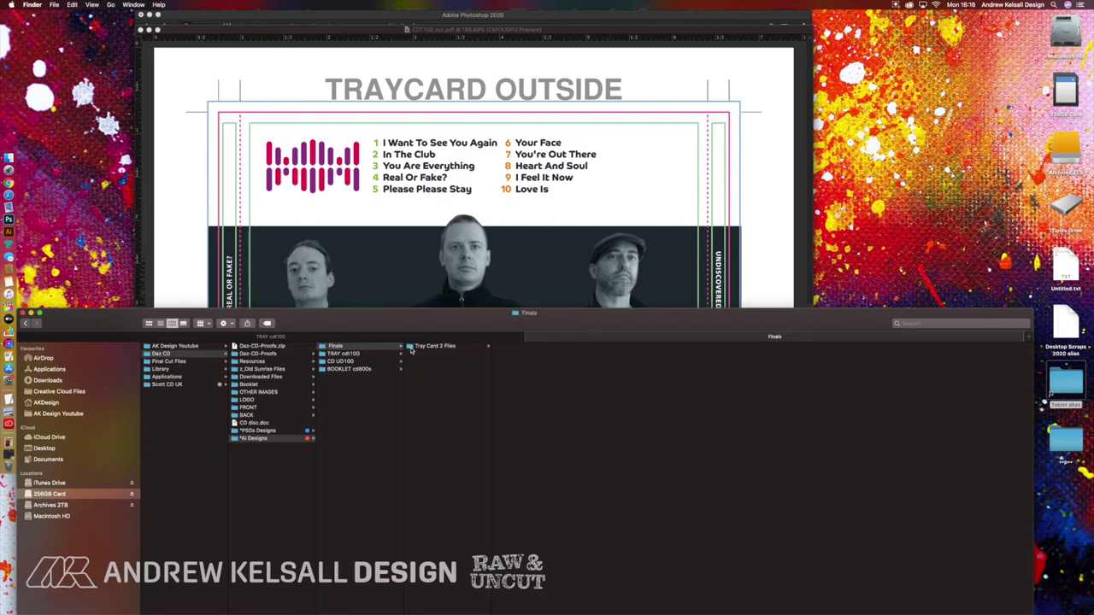
pyautogui.click(374, 370)
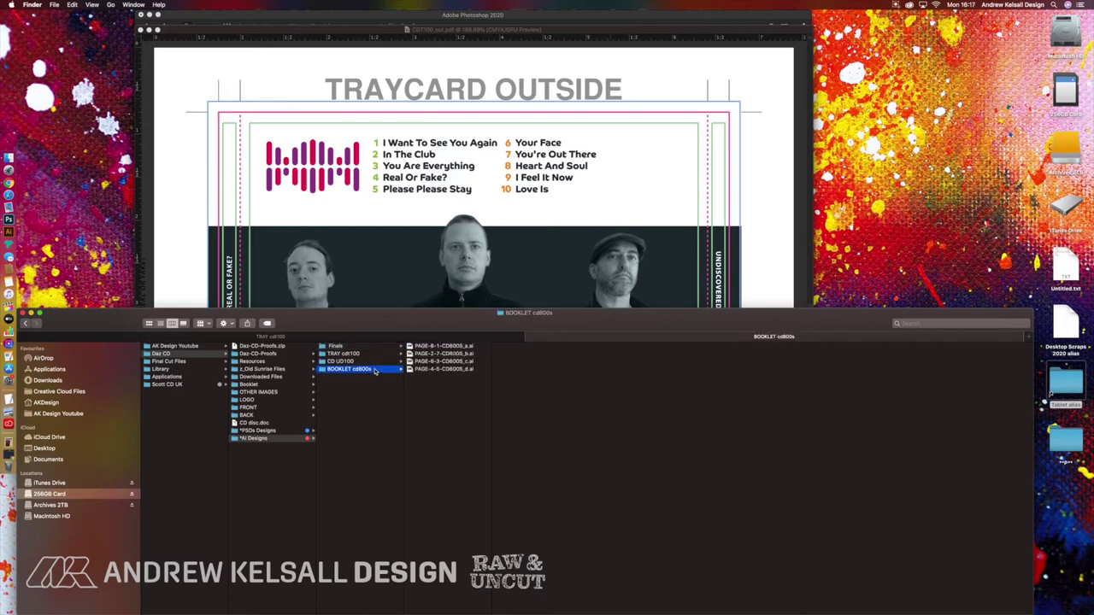
# Close the rotated CD photo IMG_4899.JPG without saving.
pyautogui.click(414, 375)
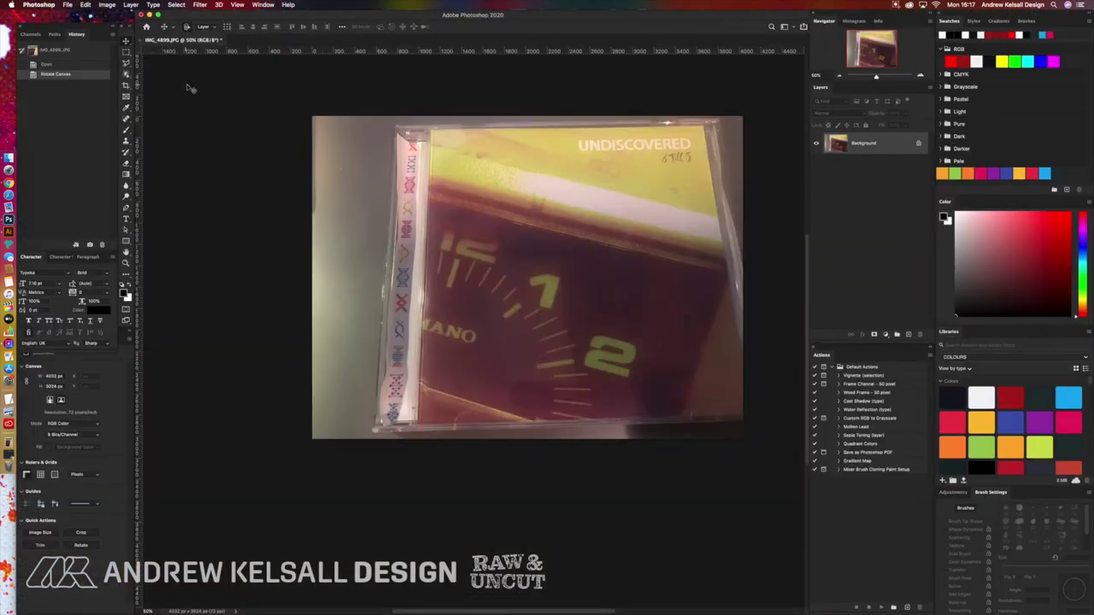
pyautogui.press('super+w')
pyautogui.click(514, 199)
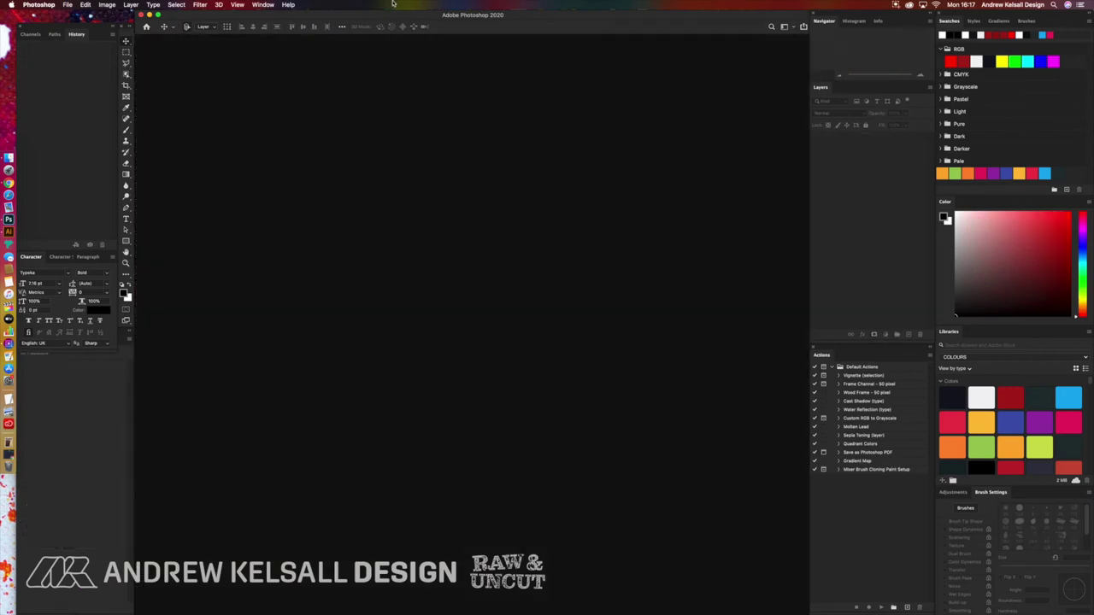
# Open Photoshop's General preferences.
pyautogui.click(41, 6)
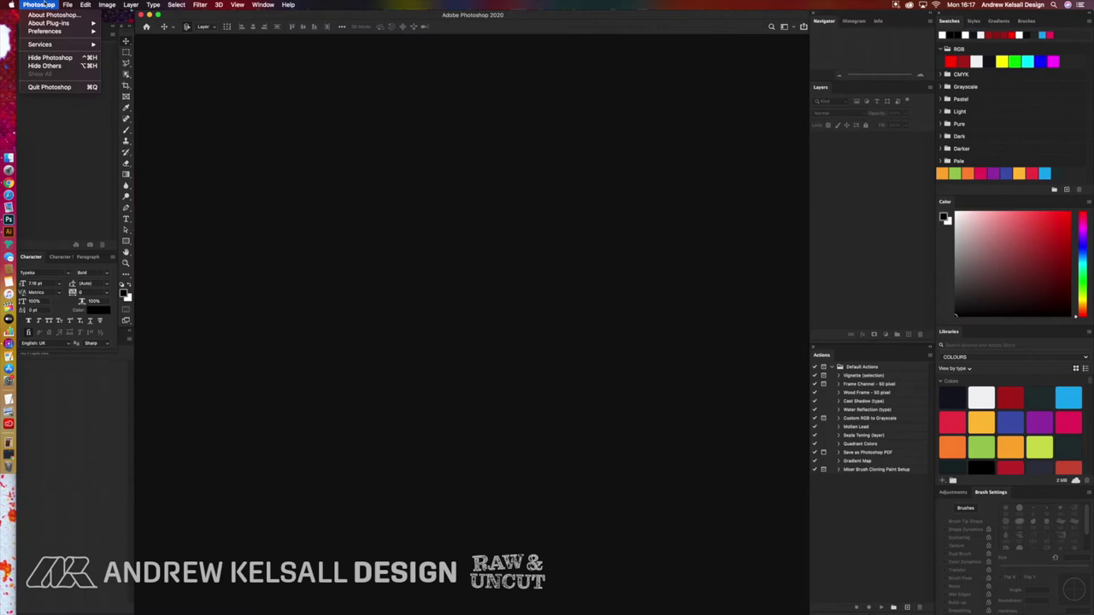
pyautogui.moveTo(43, 31)
pyautogui.click(111, 40)
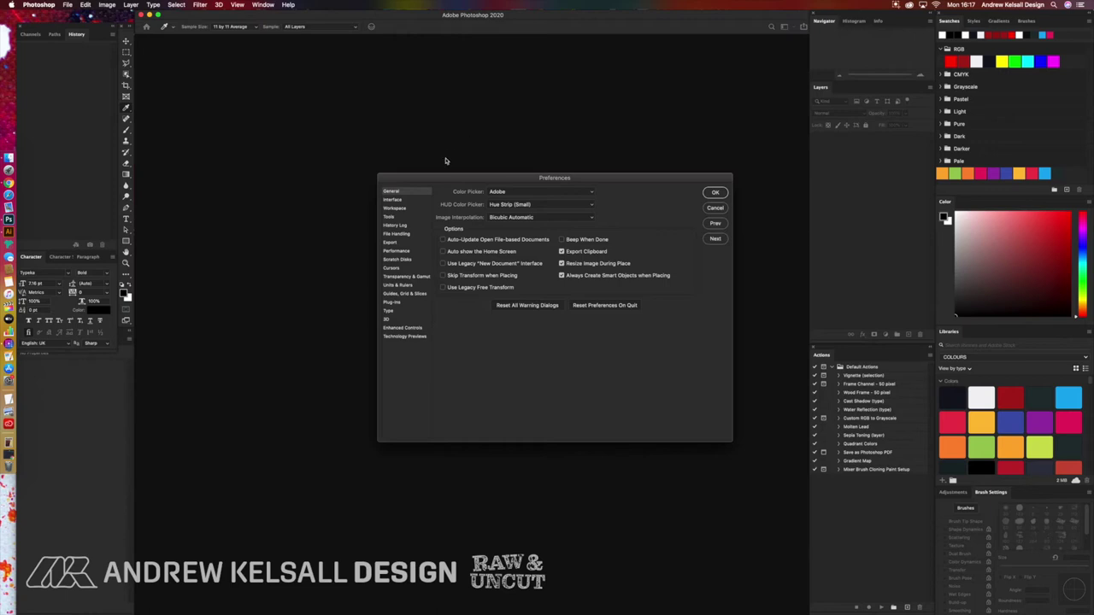
# Browse Interface and Workspace preferences, untick floating document docking, then cancel without keeping changes.
pyautogui.click(412, 201)
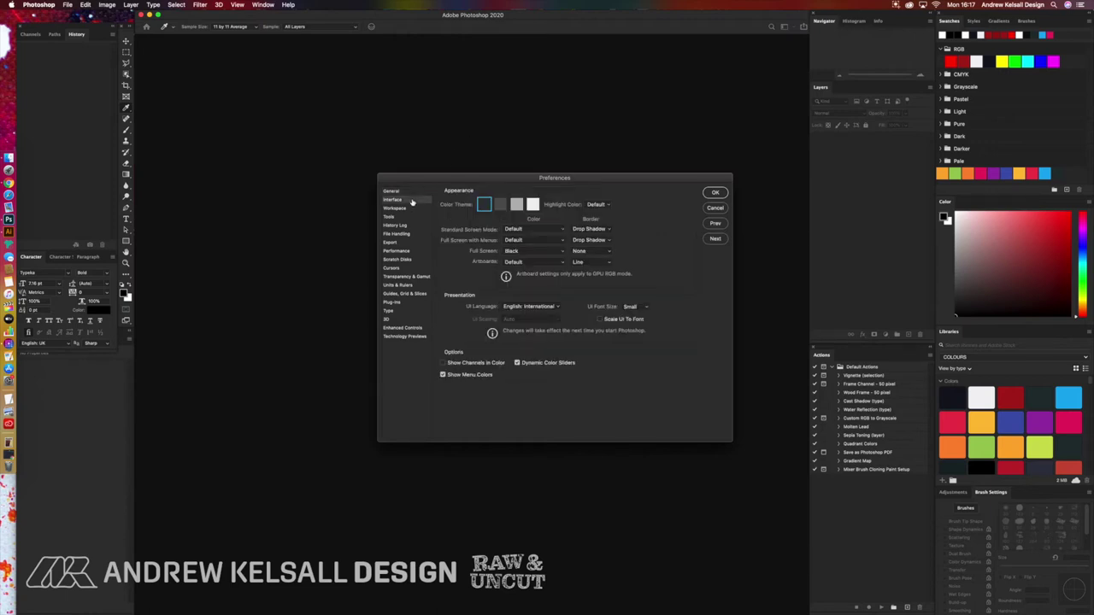
pyautogui.click(411, 209)
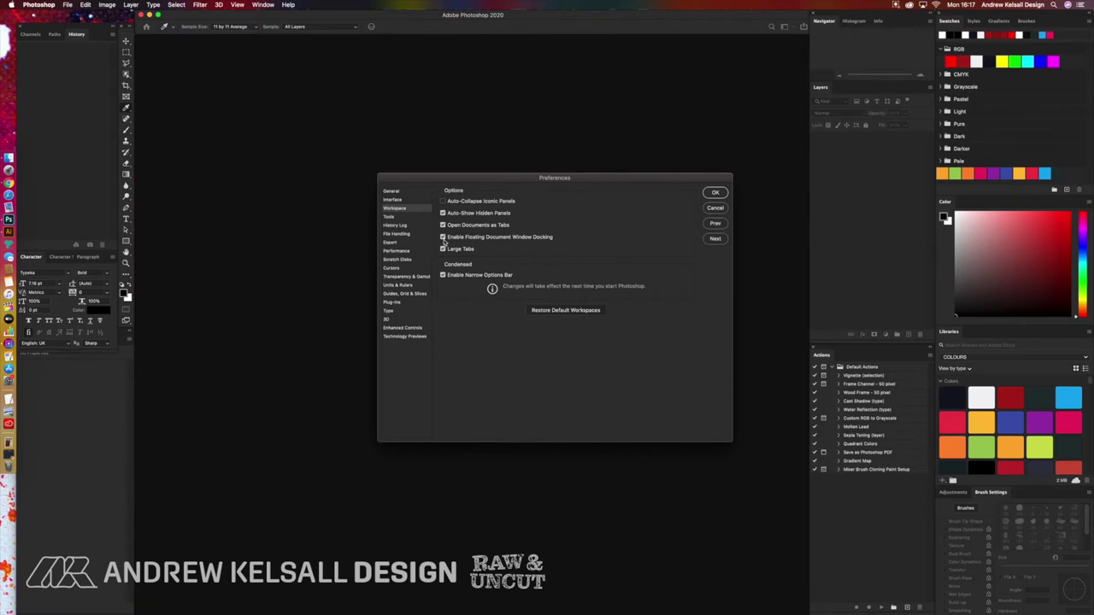
pyautogui.click(443, 237)
pyautogui.click(723, 211)
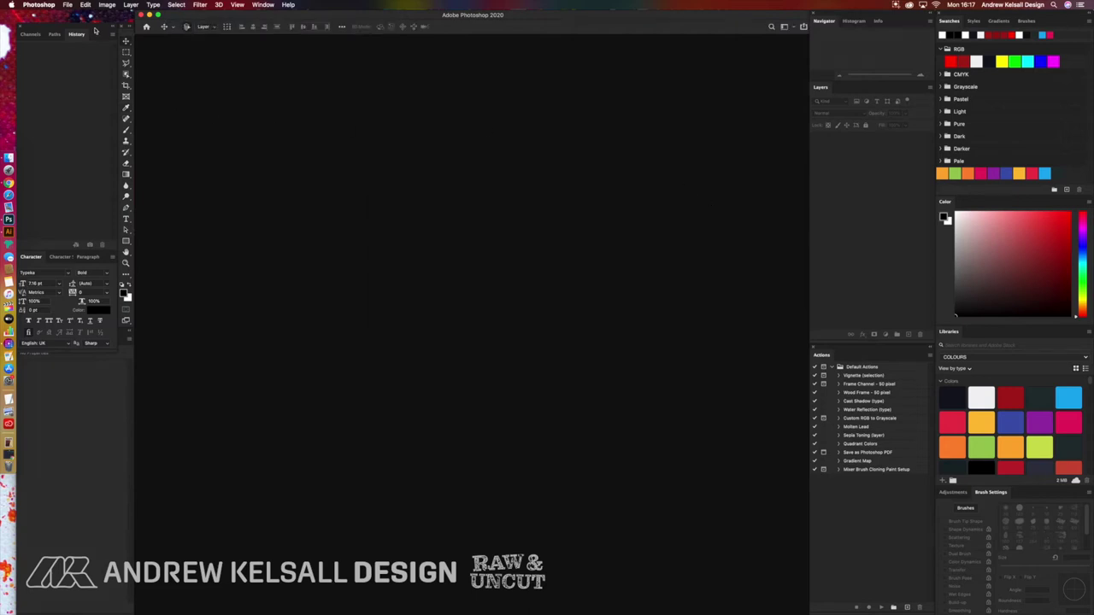
# Open PAGE-8-1-CD800S_a.ai from the BOOKLET cd800s folder in Illustrator.
pyautogui.click(19, 162)
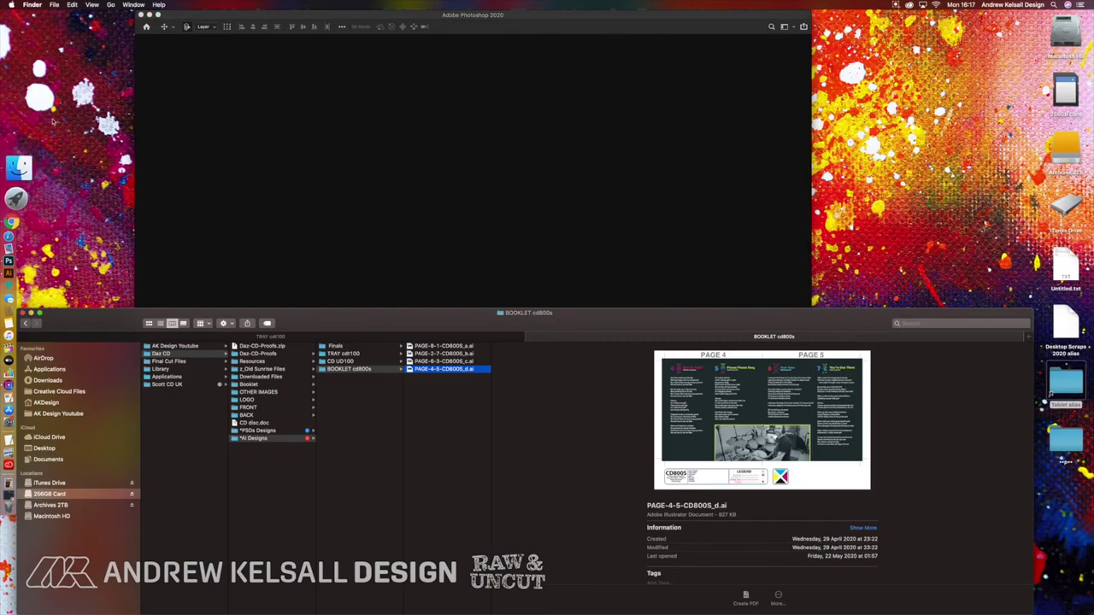
pyautogui.click(428, 395)
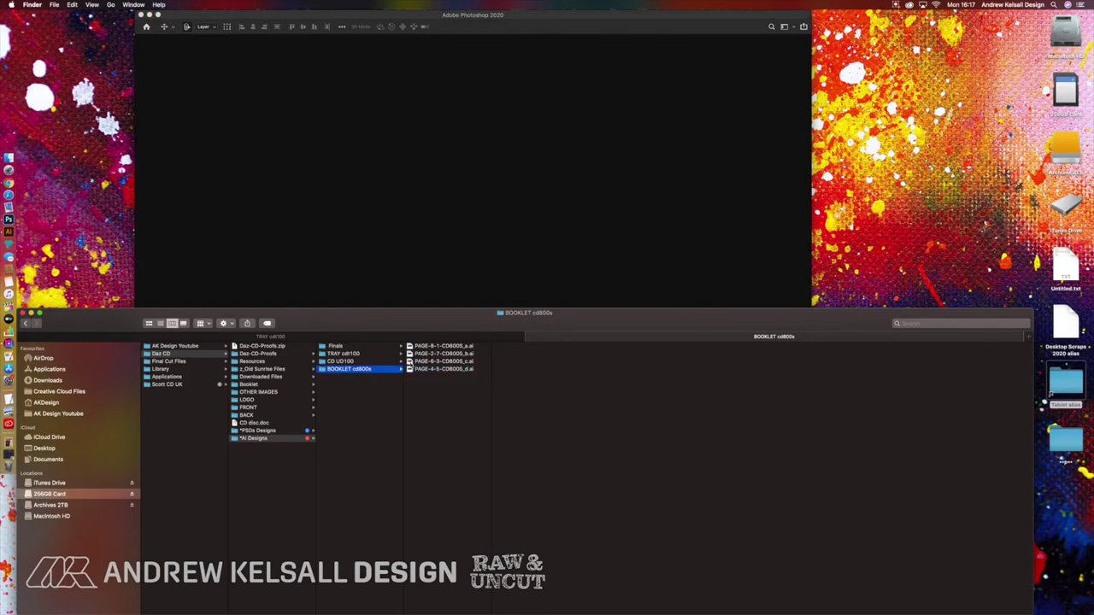
pyautogui.click(410, 346)
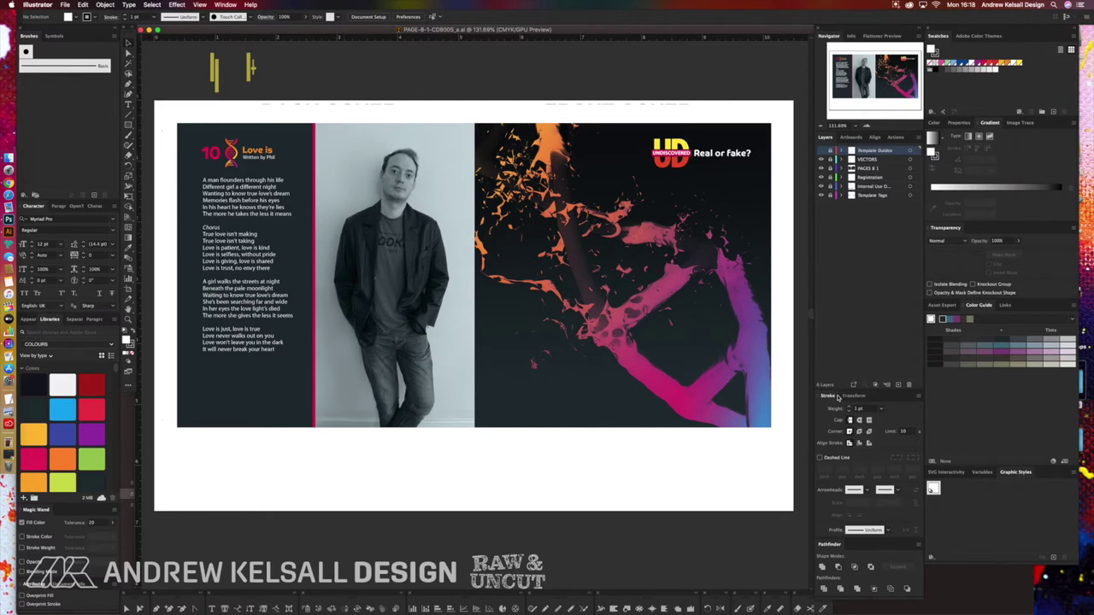
# Check the spread in Outline view, restore Preview, and return to Finder.
pyautogui.press('super+y')
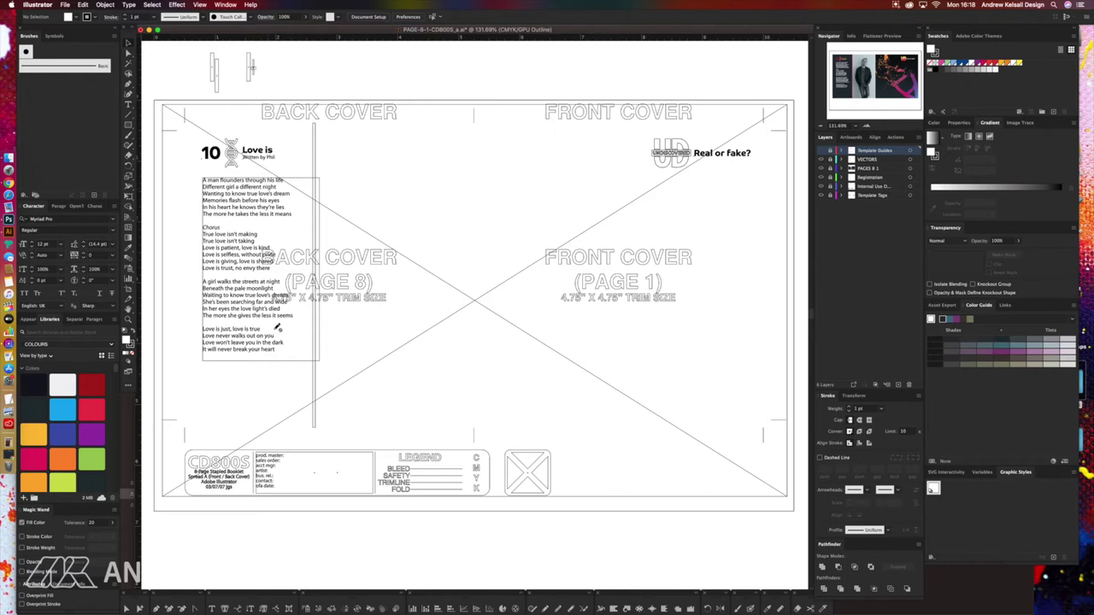
pyautogui.press('super+y')
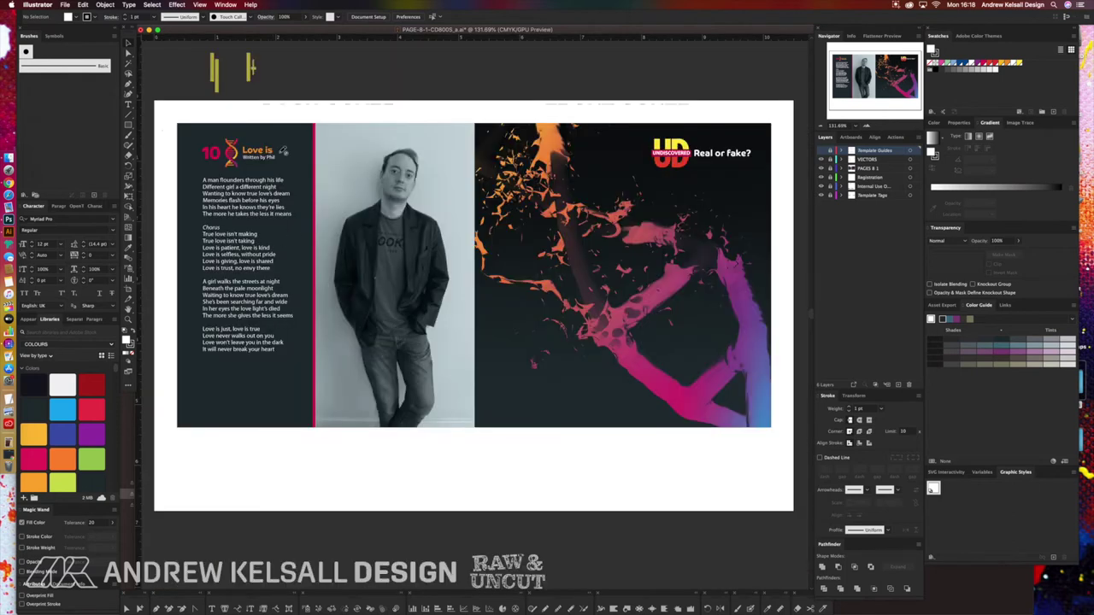
pyautogui.click(8, 158)
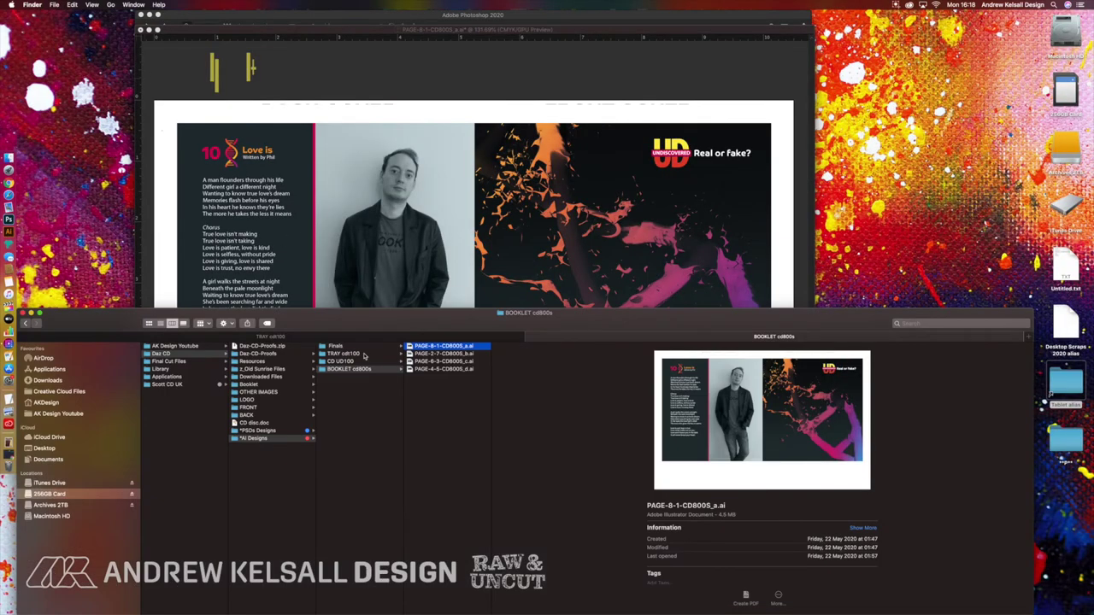
# Open PAGE-8-1-CD800S_a.psd from the BOOKLET cd800s Photoshop files in Photoshop.
pyautogui.press('super+bracketleft')
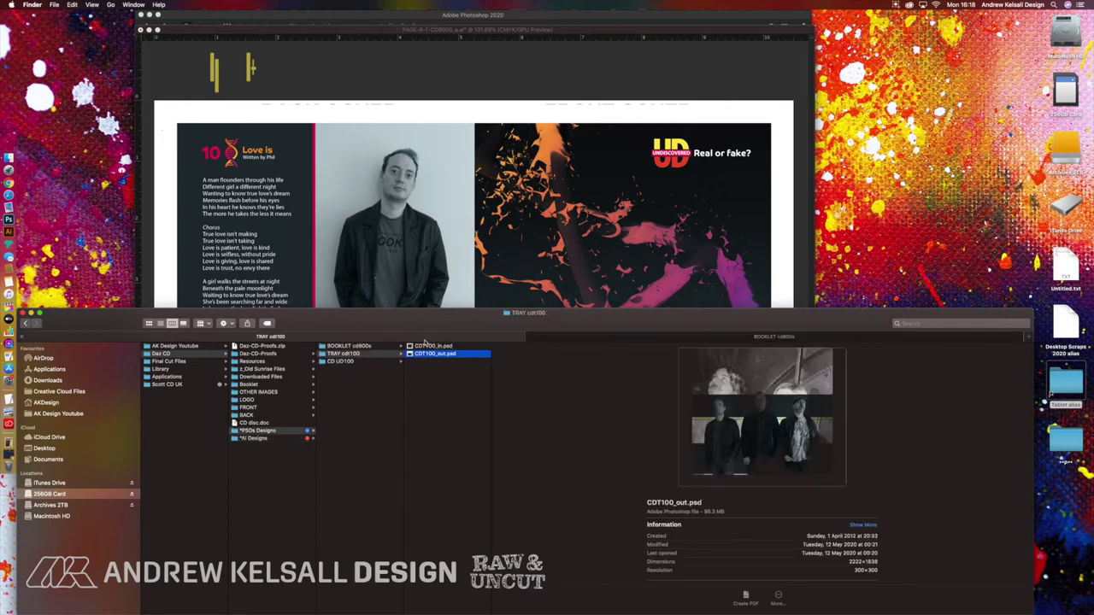
pyautogui.press('super+bracketright')
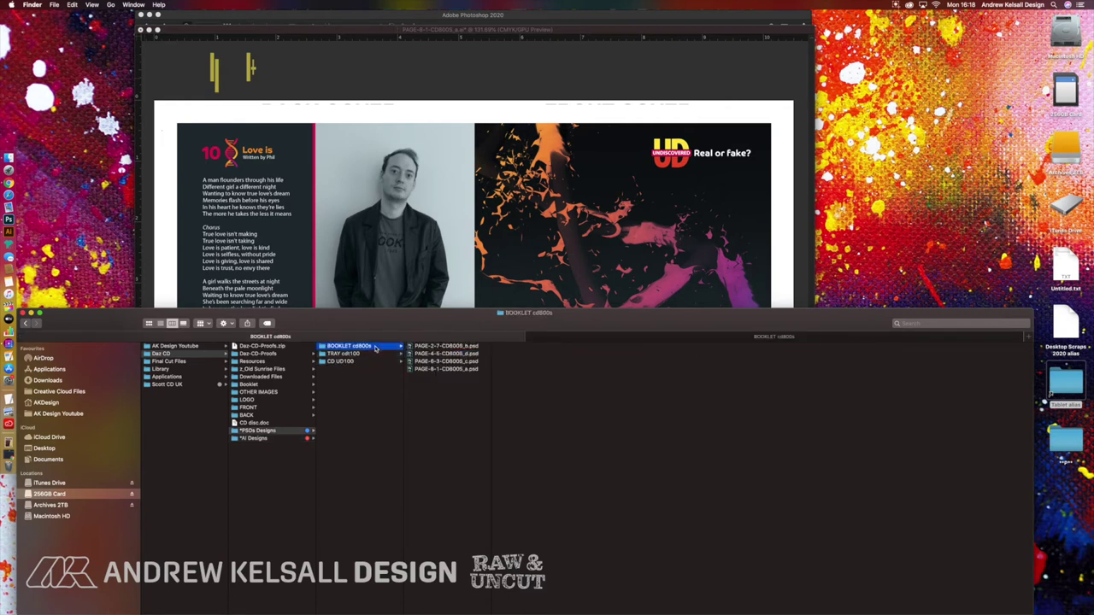
pyautogui.click(424, 370)
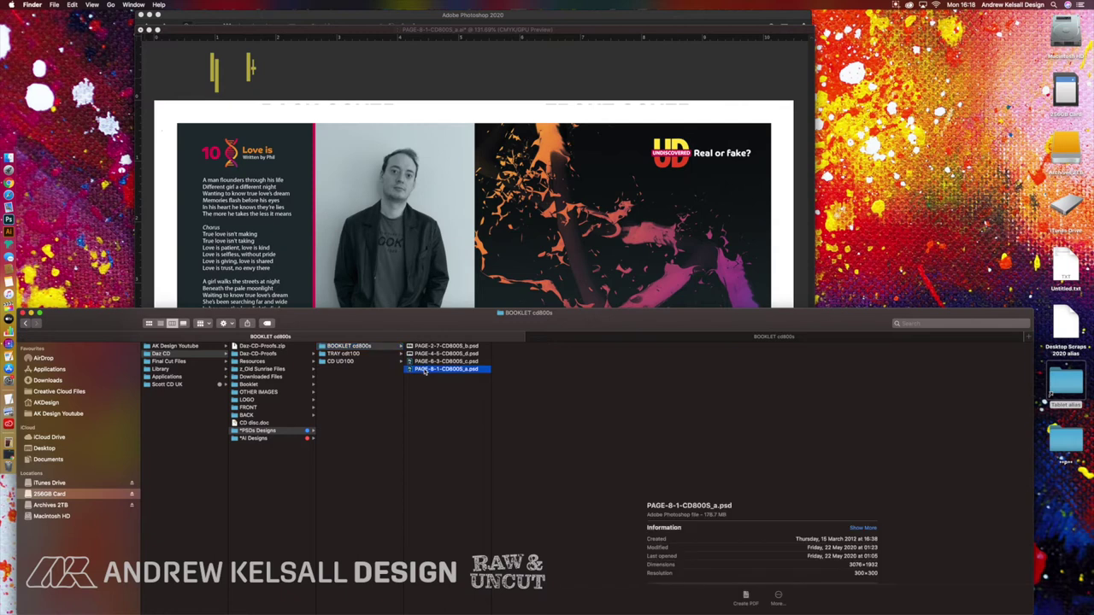
pyautogui.doubleClick(410, 370)
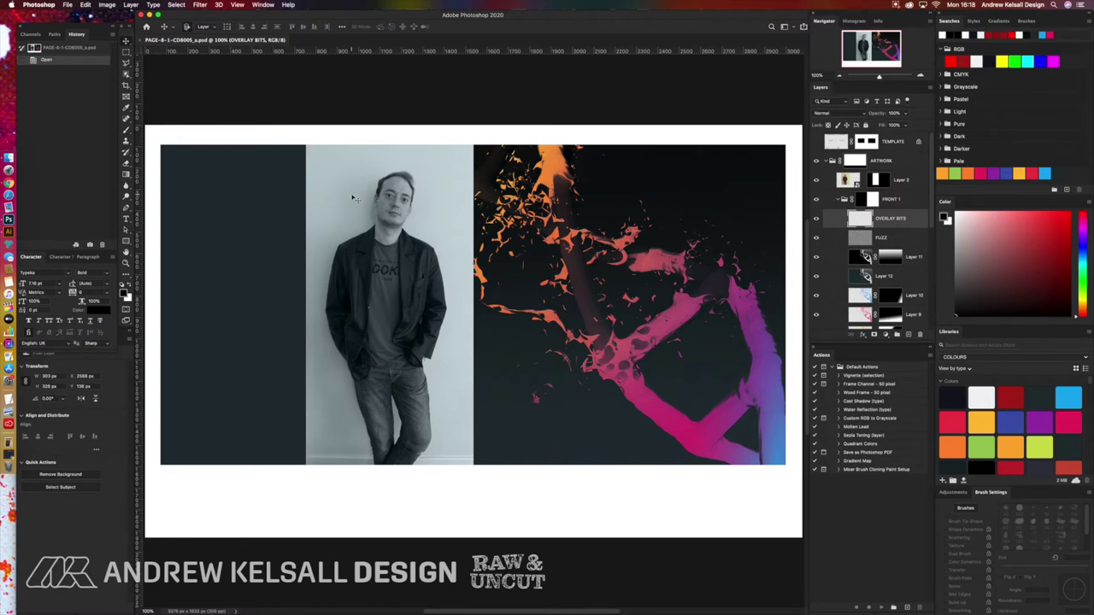
# Hide Layer 11 through Layer 7 in one drag down the eye icons.
pyautogui.moveTo(932, 177)
pyautogui.mouseDown()
pyautogui.moveTo(938, 250)
pyautogui.moveTo(926, 289)
pyautogui.moveTo(927, 198)
pyautogui.mouseUp()
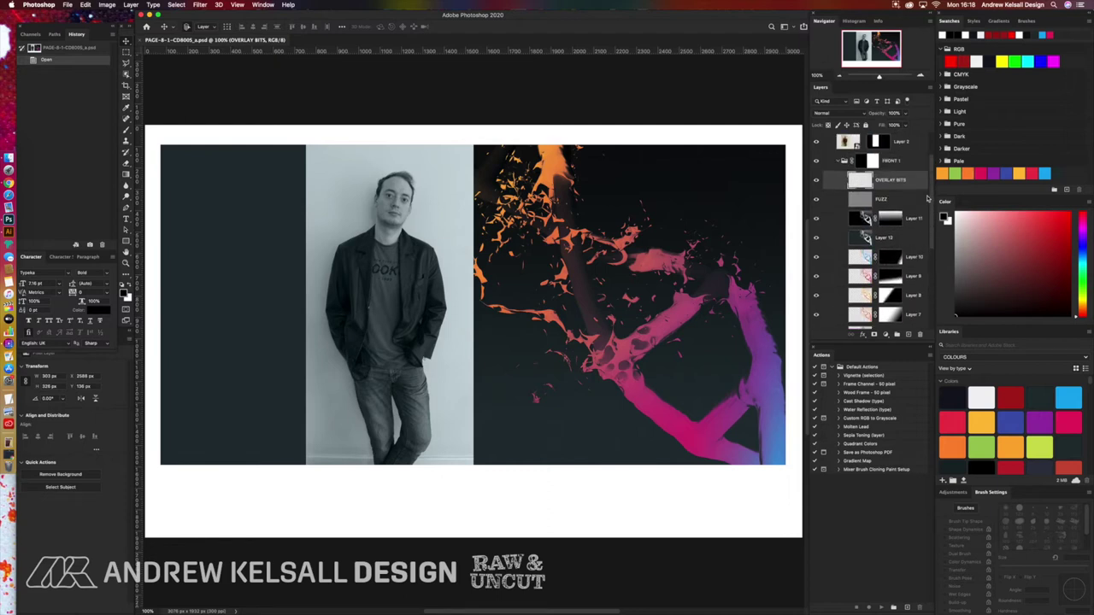
pyautogui.scroll(-1, 928, 199)
pyautogui.moveTo(817, 199); pyautogui.dragTo(817, 315)
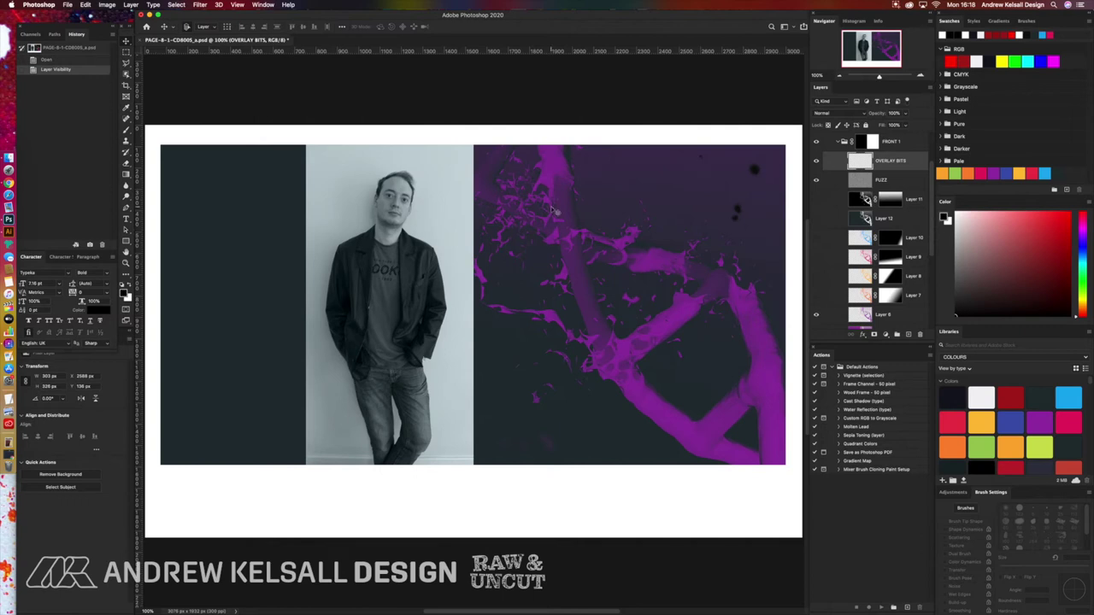
# Inspect the Alpha 1 and Alpha 2 channel masks, then return to the RGB composite.
pyautogui.click(32, 35)
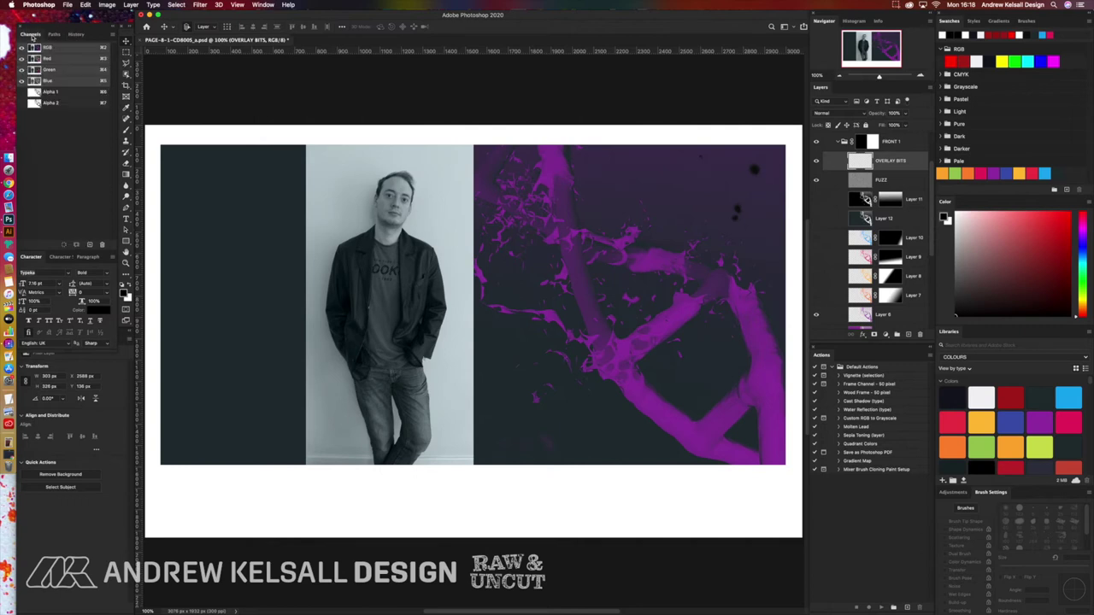
pyautogui.click(55, 94)
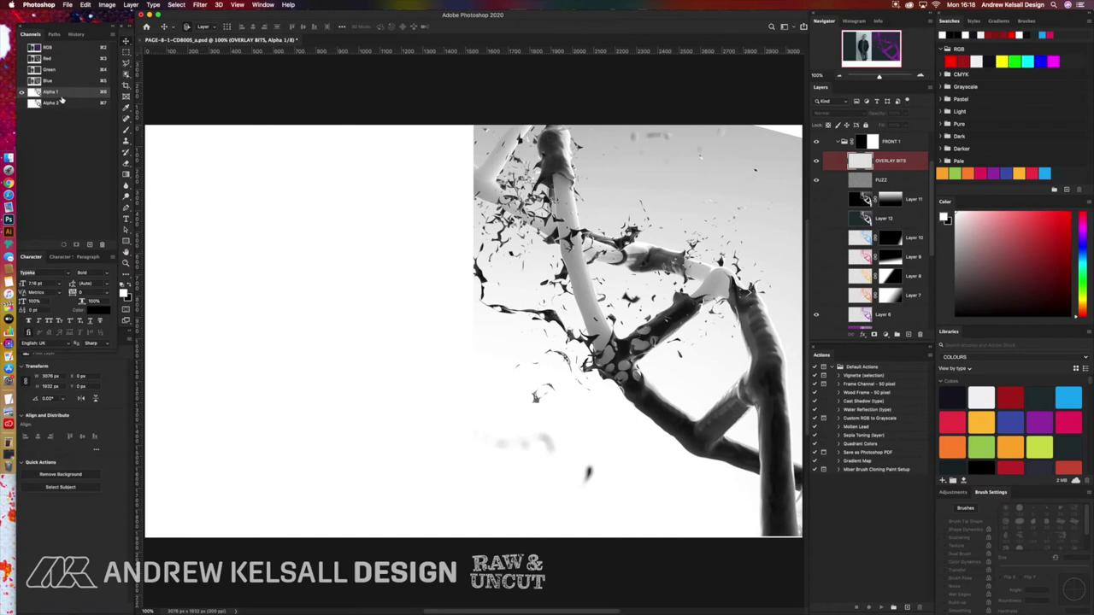
pyautogui.click(62, 103)
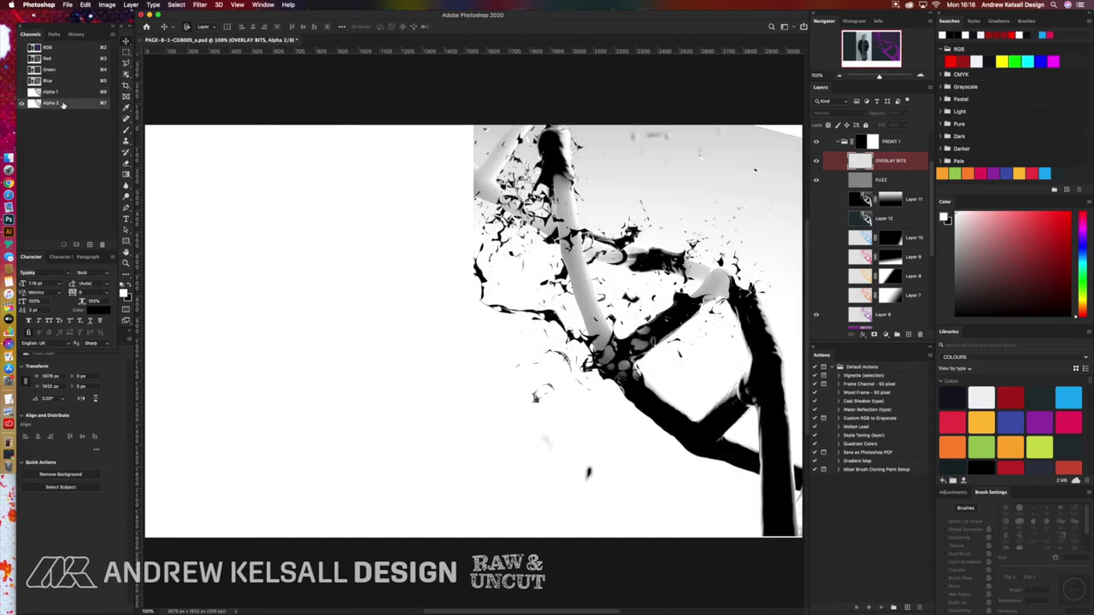
pyautogui.press('super+6')
pyautogui.click(62, 103)
pyautogui.click(63, 49)
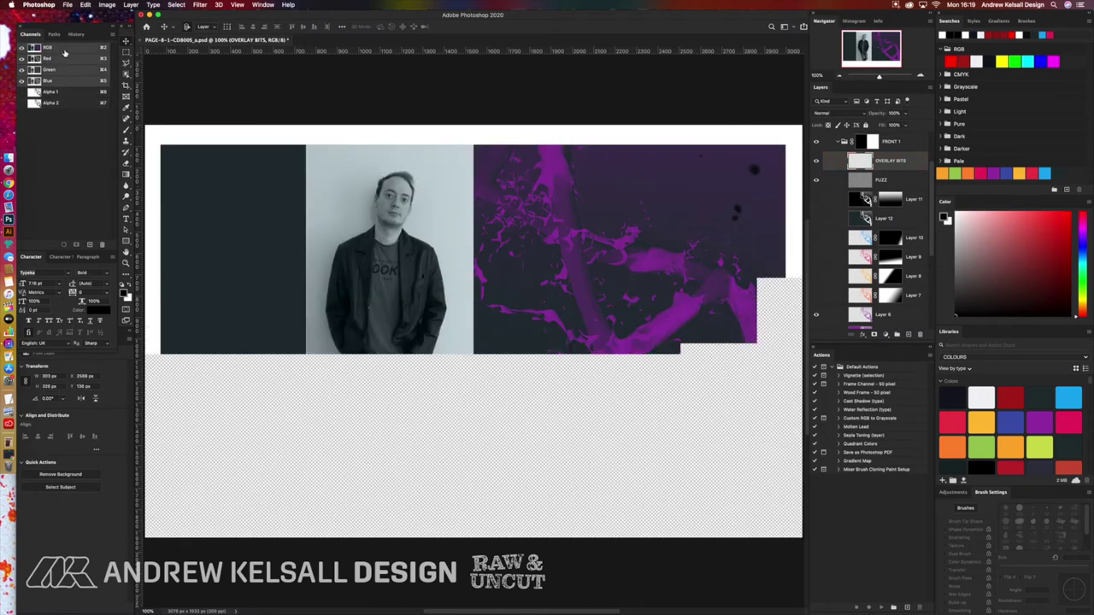
# Toggle the purple overlay, Layers 7–10 and 12, then hide Layers 12–6 and Rectangle 1.
pyautogui.click(816, 316)
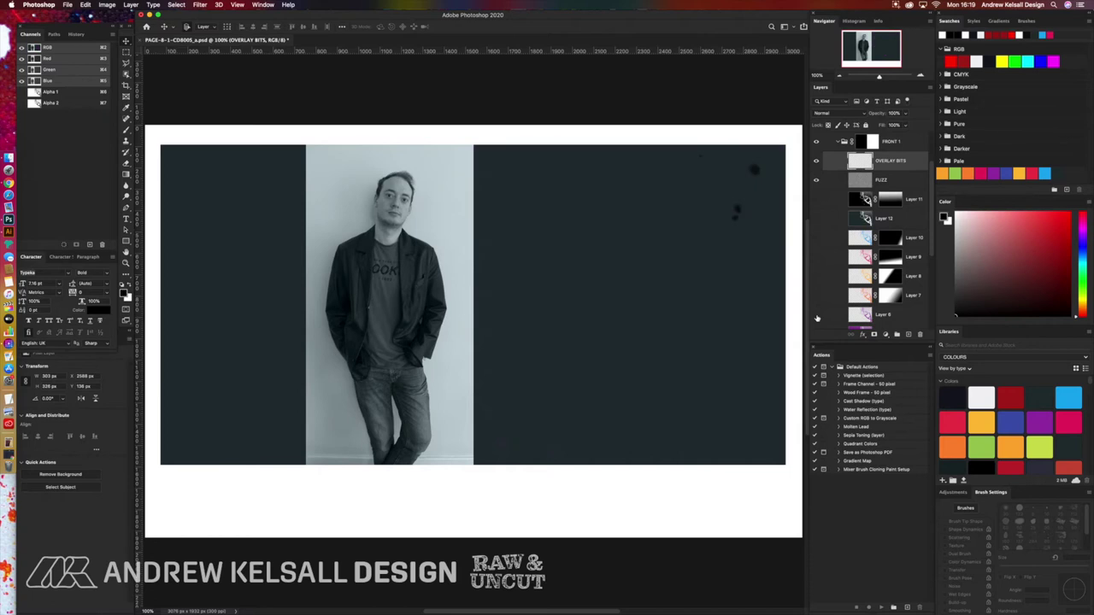
pyautogui.click(816, 316)
pyautogui.click(816, 297)
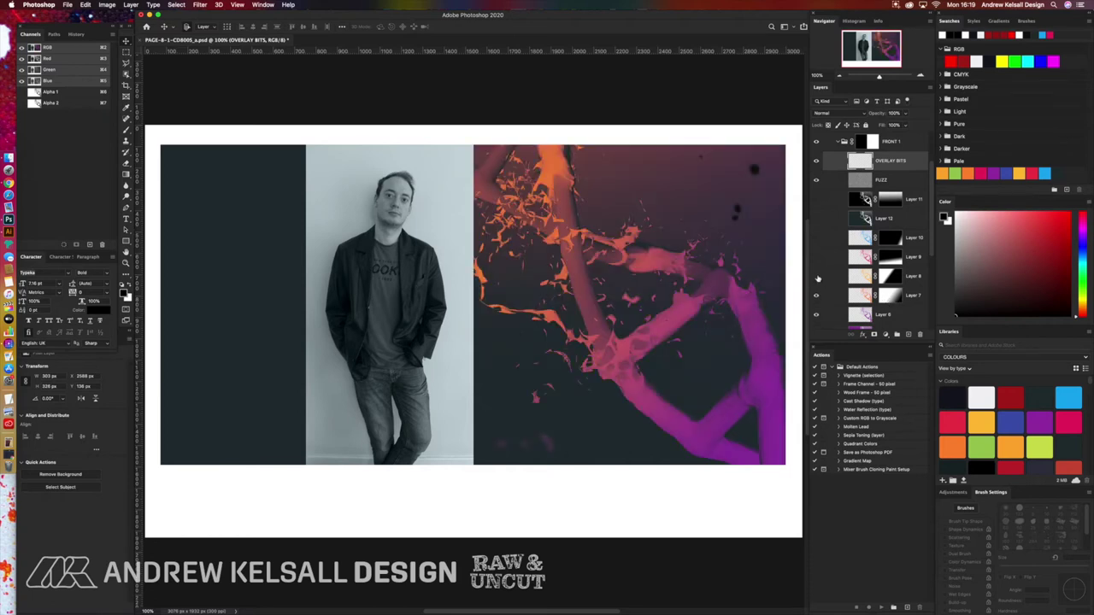
pyautogui.click(816, 277)
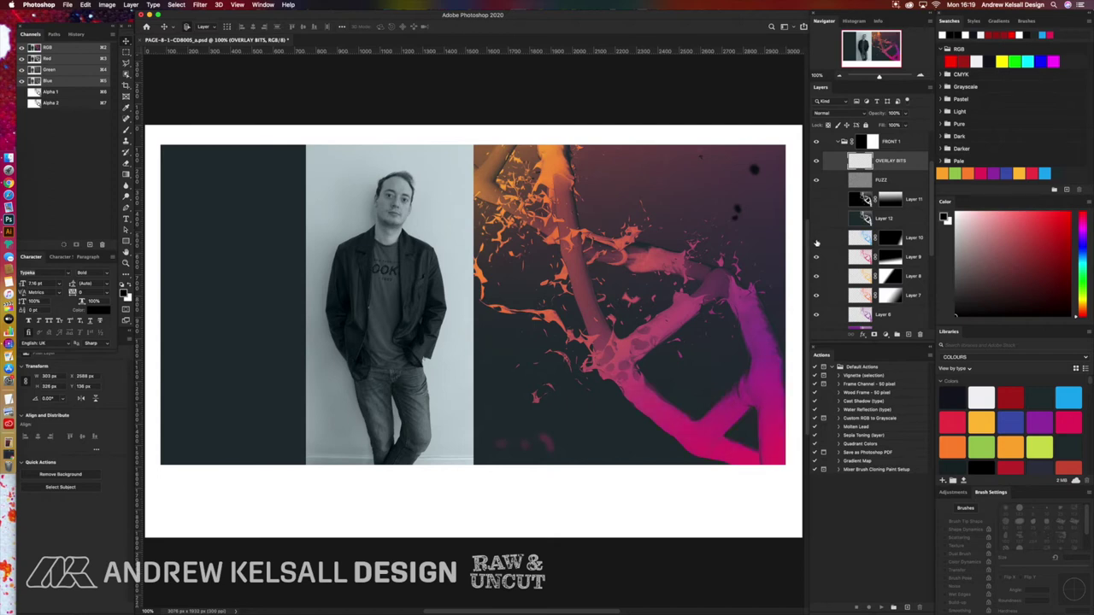
pyautogui.click(817, 240)
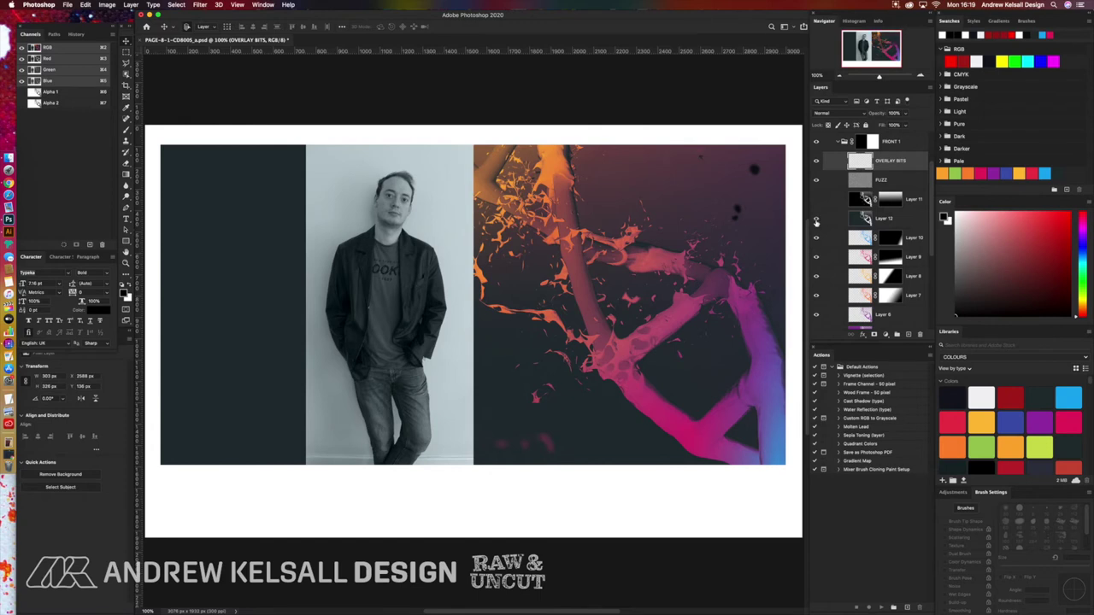
pyautogui.click(816, 219)
pyautogui.moveTo(816, 222); pyautogui.dragTo(815, 316)
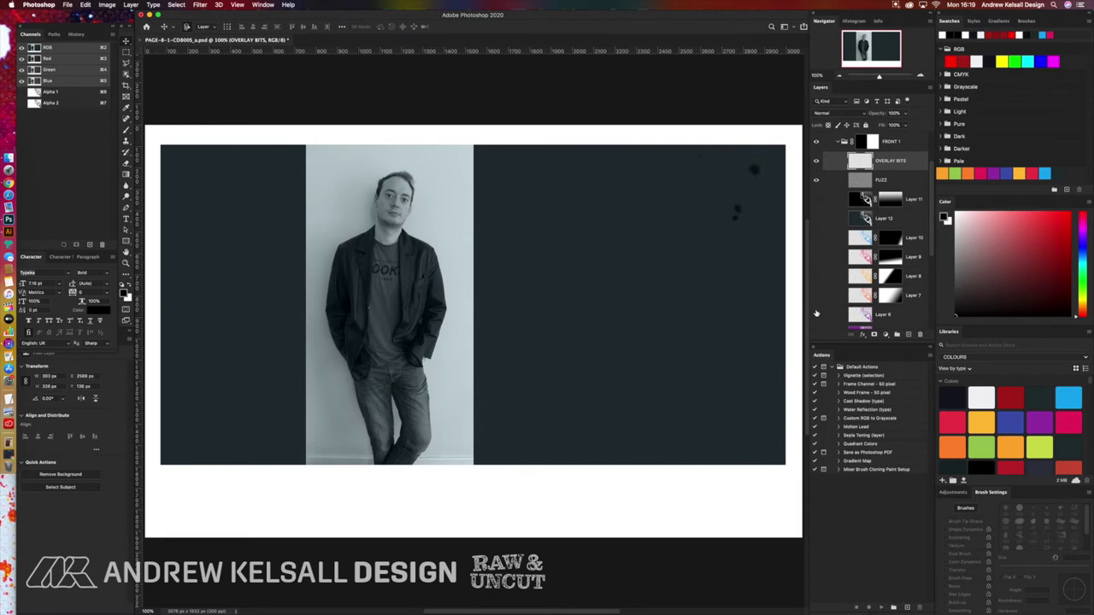
pyautogui.scroll(-5, 898, 316)
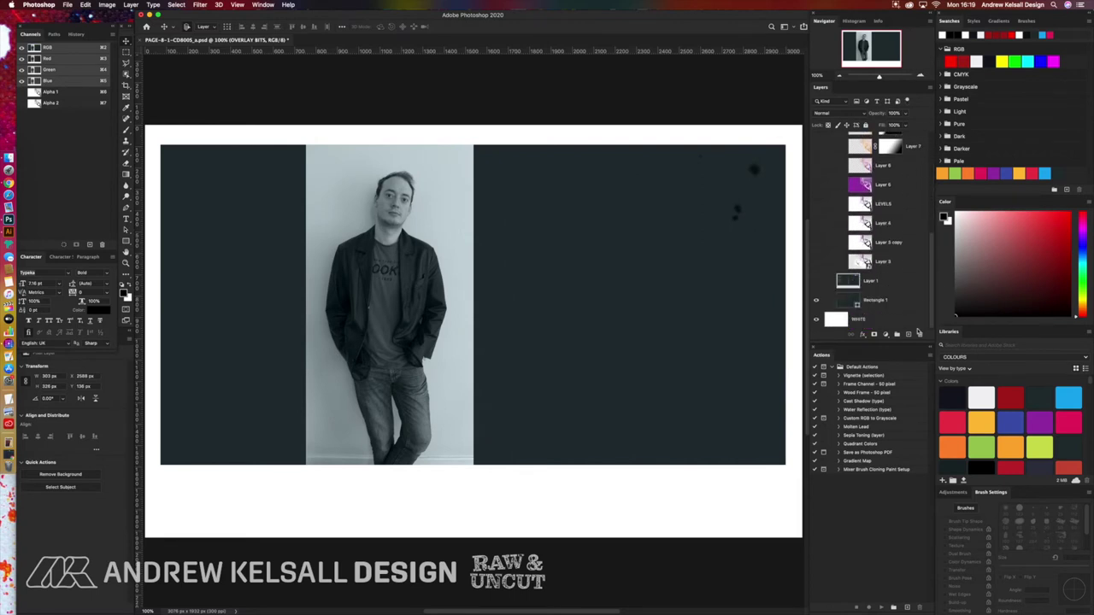
pyautogui.click(817, 304)
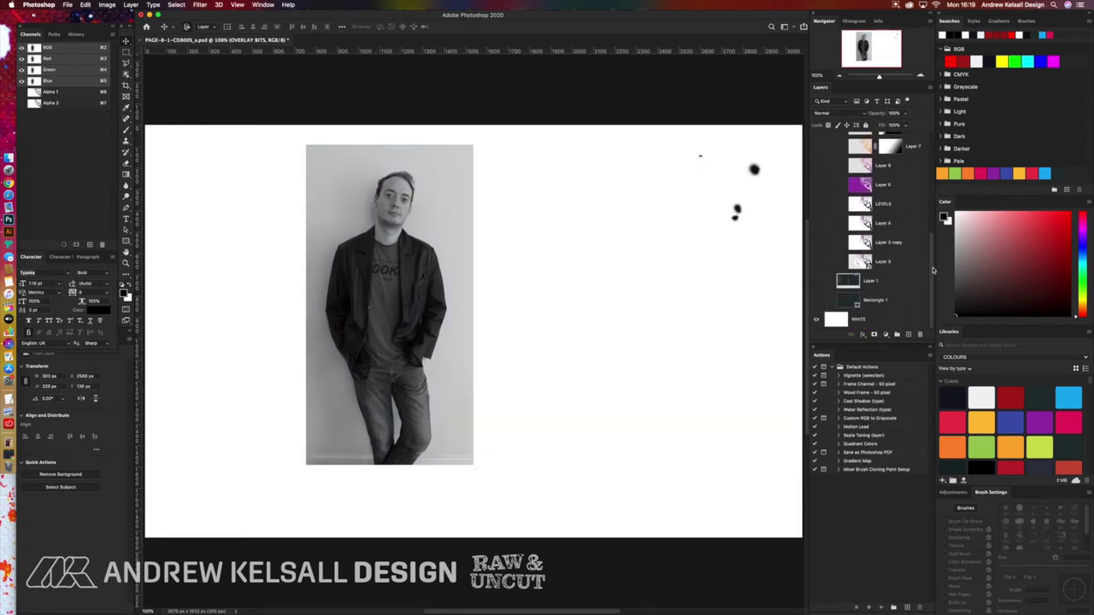
pyautogui.scroll(2, 931, 237)
pyautogui.moveTo(932, 238); pyautogui.dragTo(927, 192)
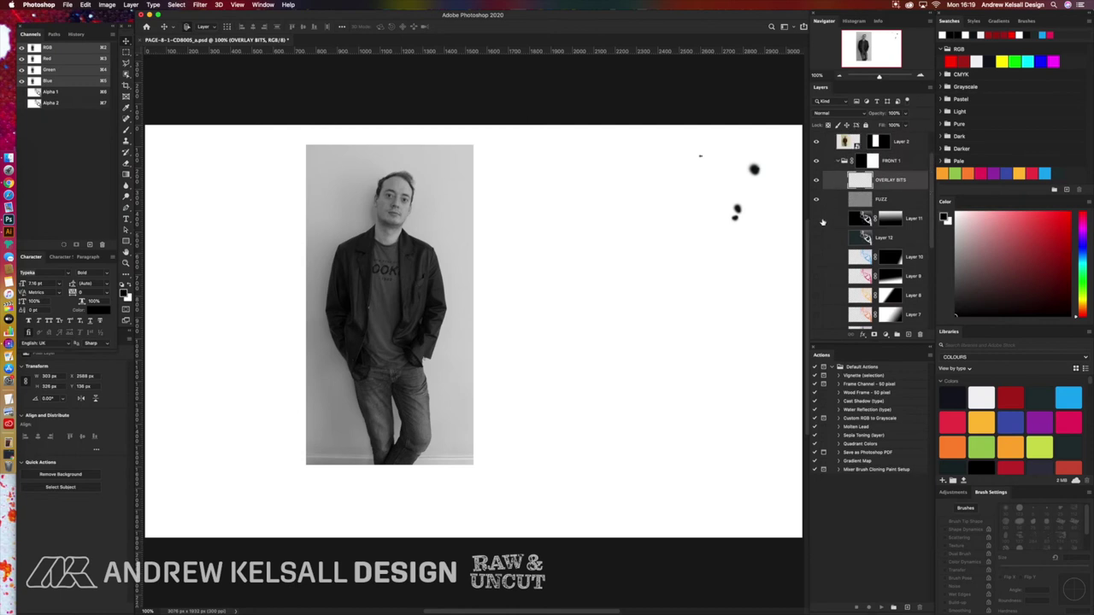
# Show Layers 12, 10, 9, 8 and 7 one by one, then Layers 6–3 together.
pyautogui.click(818, 240)
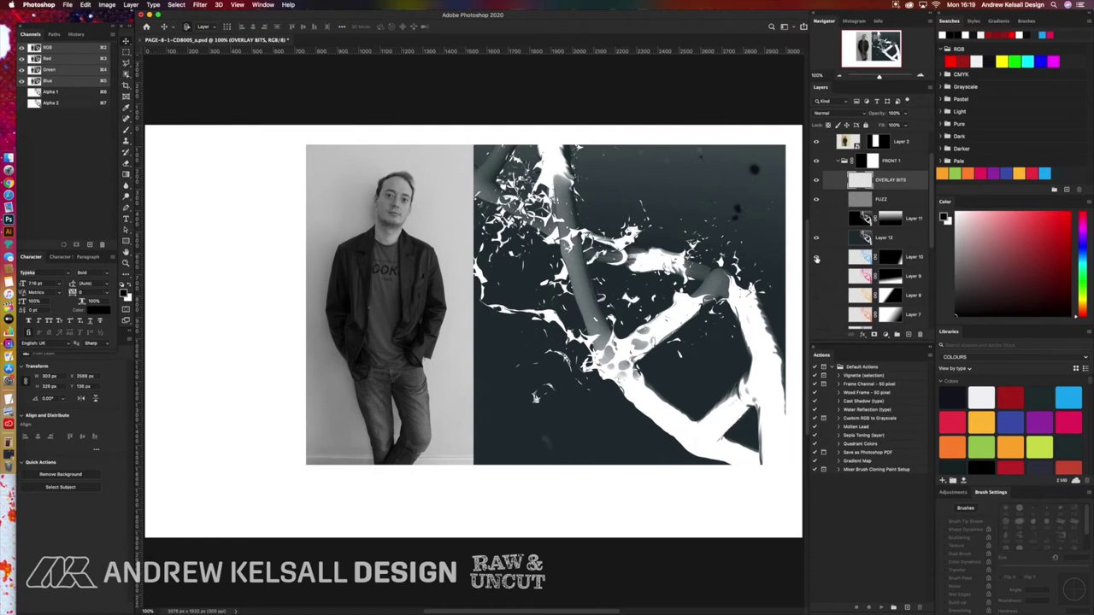
pyautogui.click(817, 257)
pyautogui.click(816, 277)
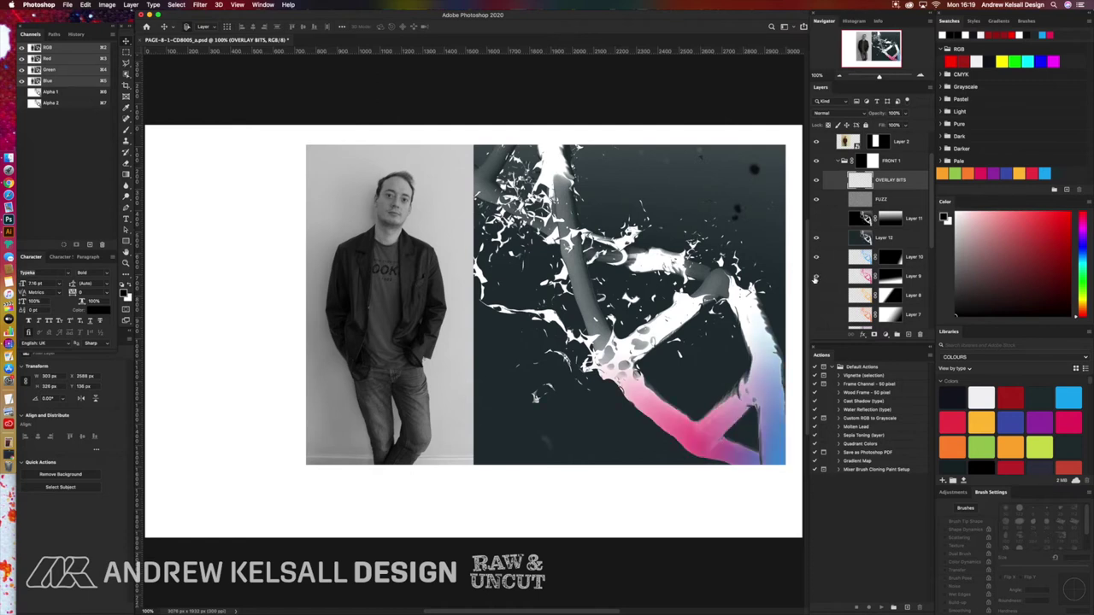
pyautogui.click(816, 296)
pyautogui.click(816, 314)
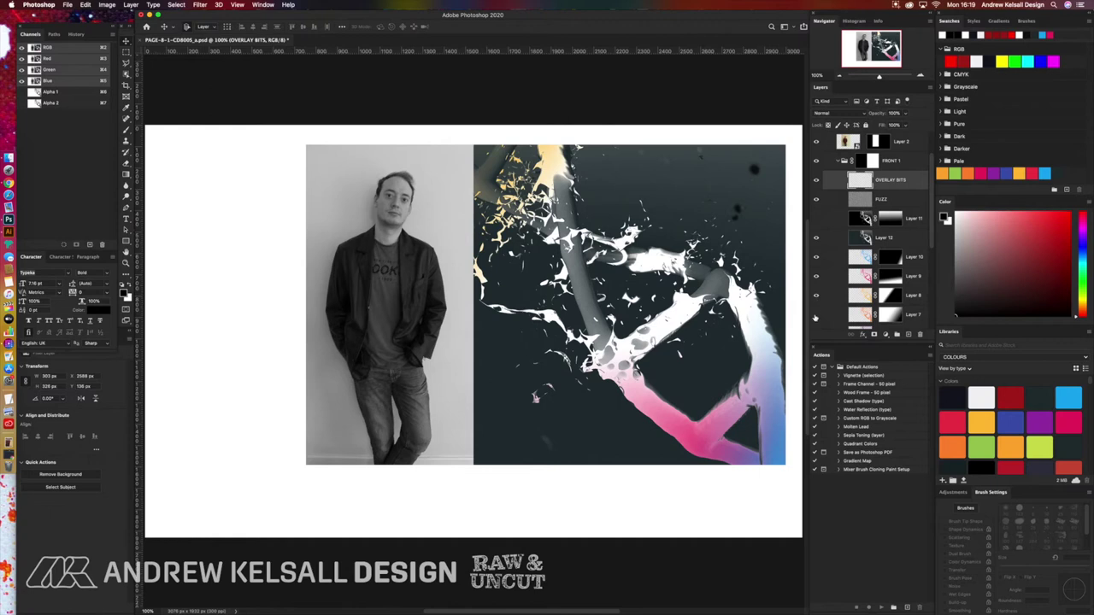
pyautogui.moveTo(930, 229); pyautogui.dragTo(929, 277)
pyautogui.scroll(-4, 928, 280)
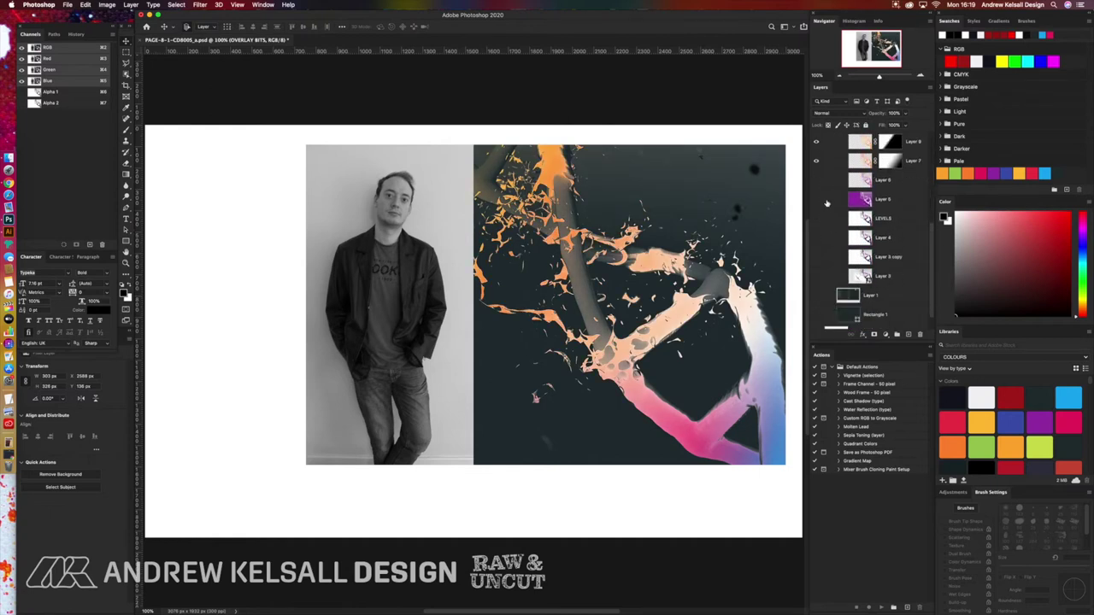
pyautogui.moveTo(817, 179); pyautogui.dragTo(821, 276)
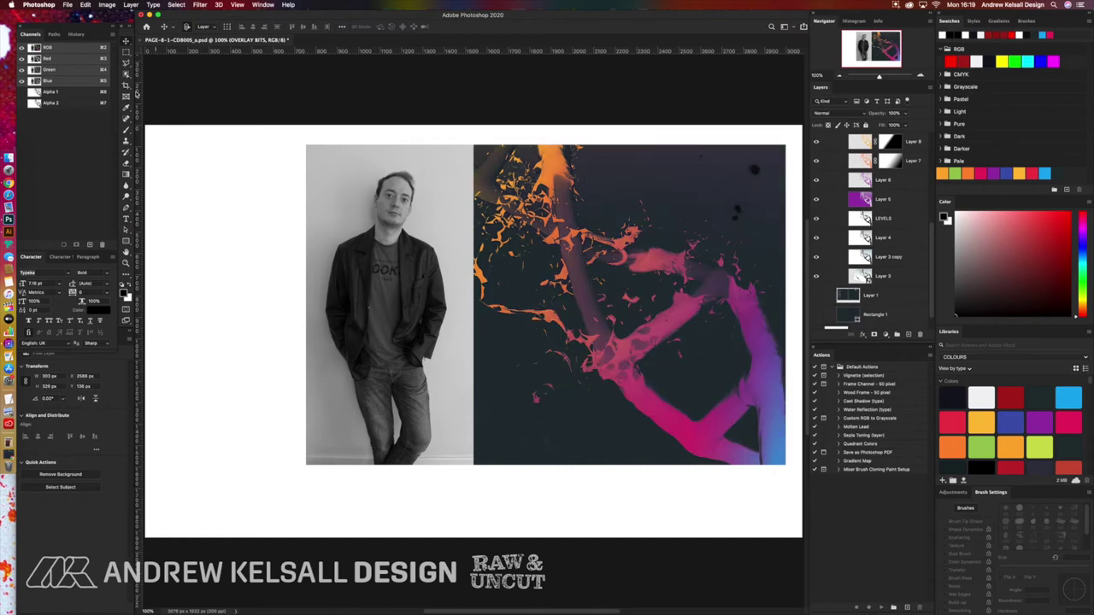
# Revert to the opened state via the History snapshot, then toggle Layer 11 off and on.
pyautogui.click(74, 35)
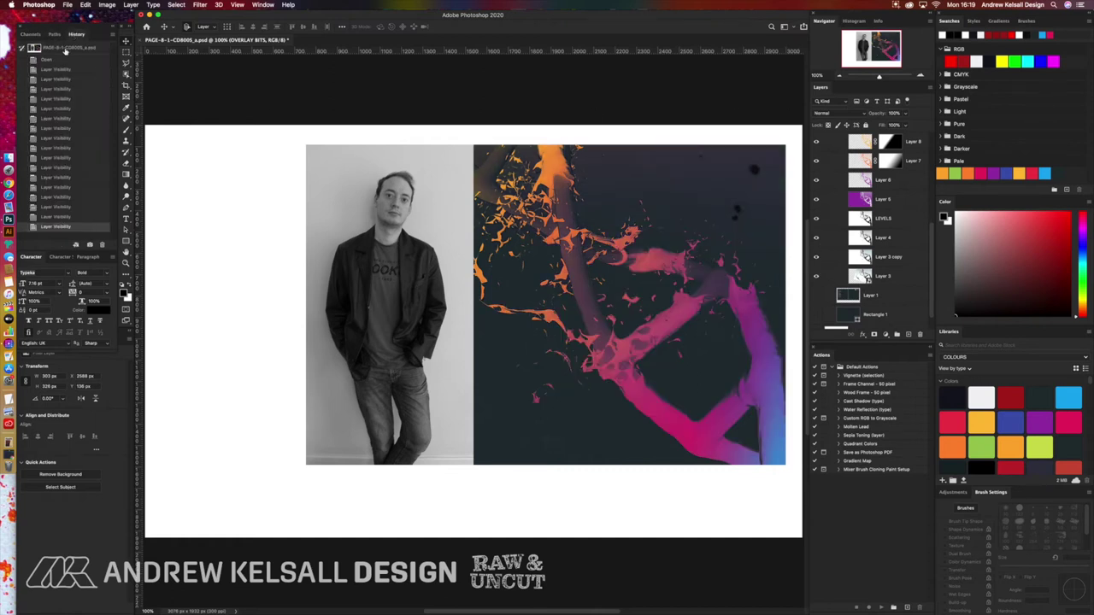
pyautogui.click(53, 49)
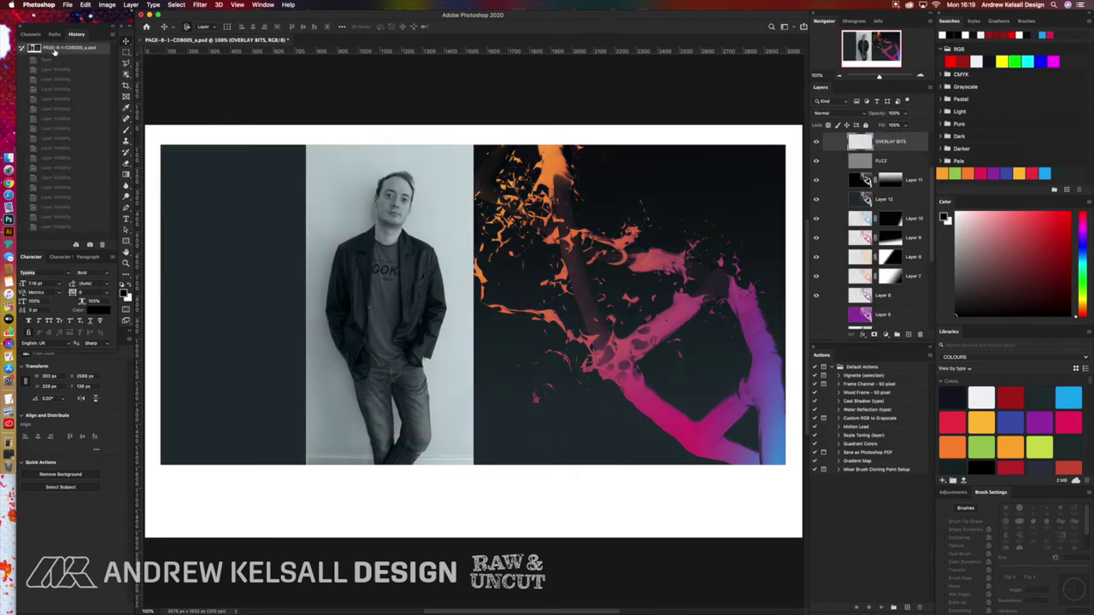
pyautogui.click(817, 180)
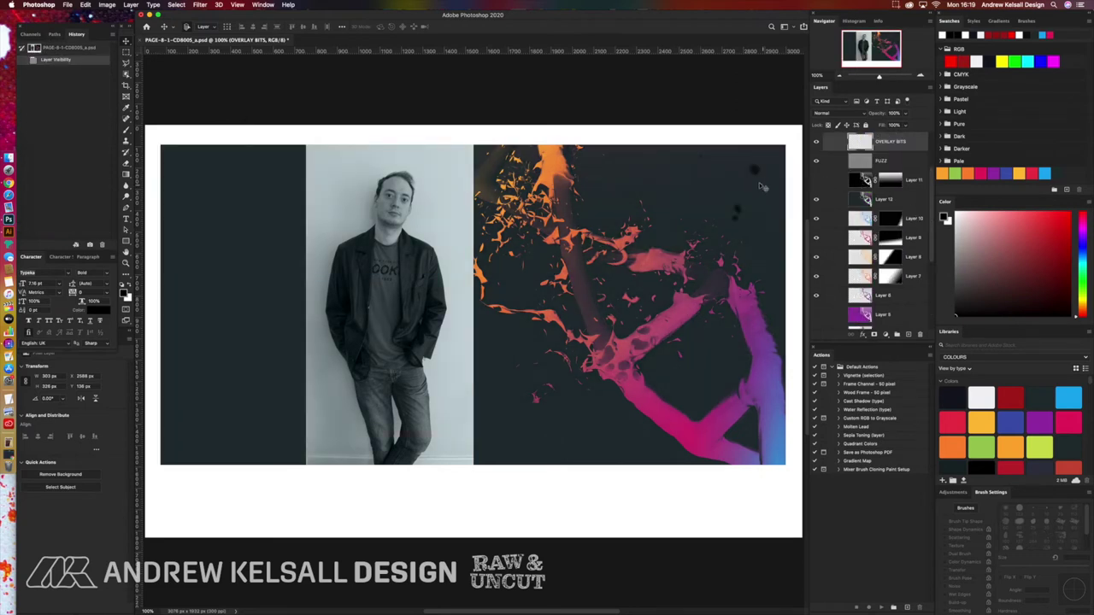
pyautogui.click(816, 180)
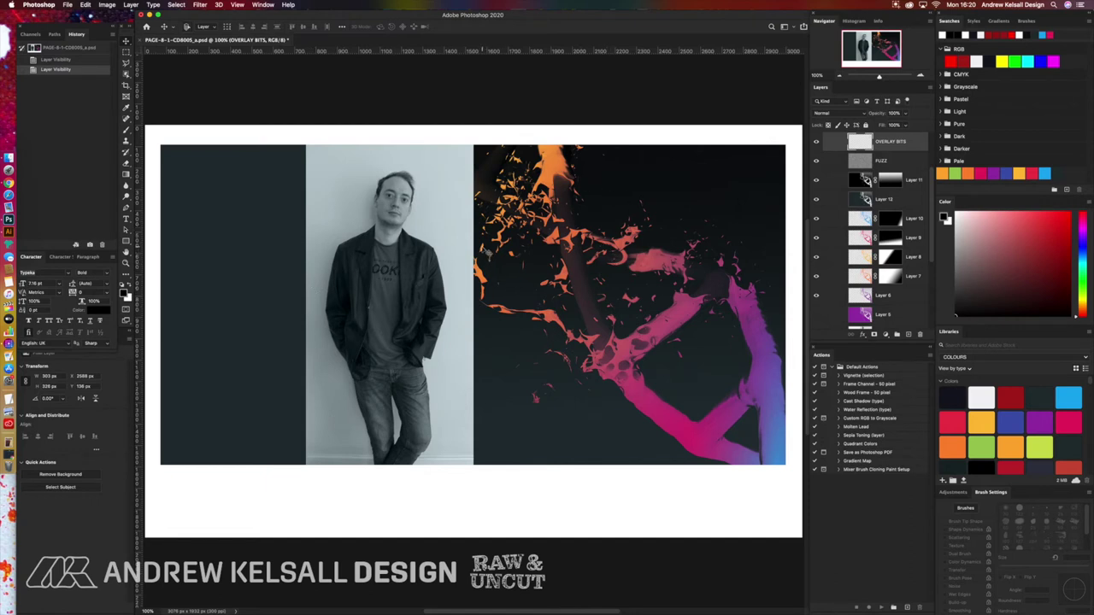
# Close the Photoshop spread document without saving, glancing at Illustrator before returning to Photoshop.
pyautogui.press('super+w')
pyautogui.click(531, 198)
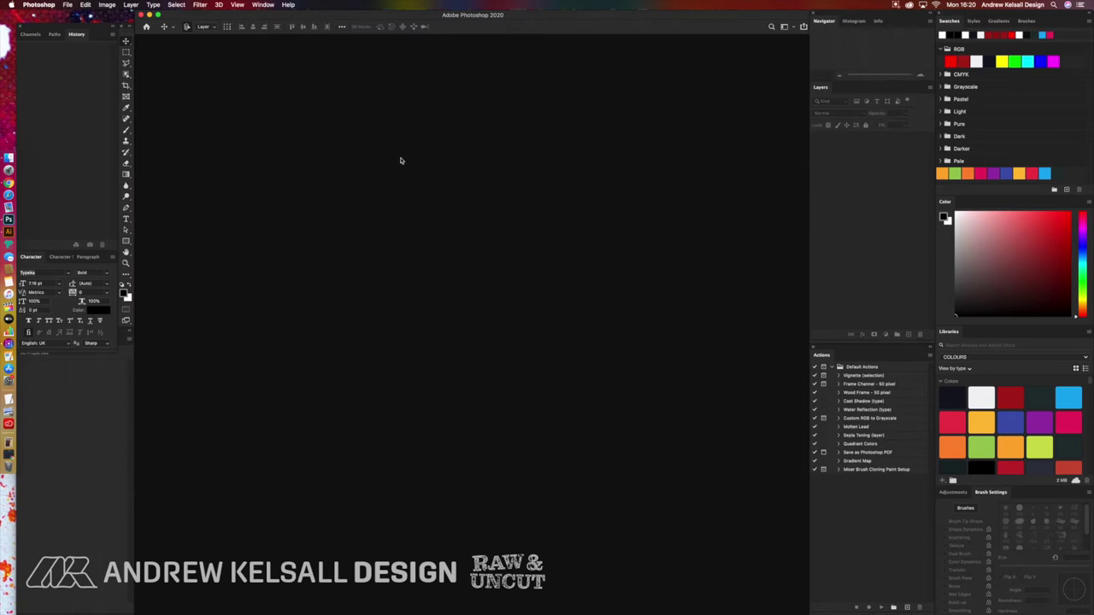
pyautogui.click(15, 229)
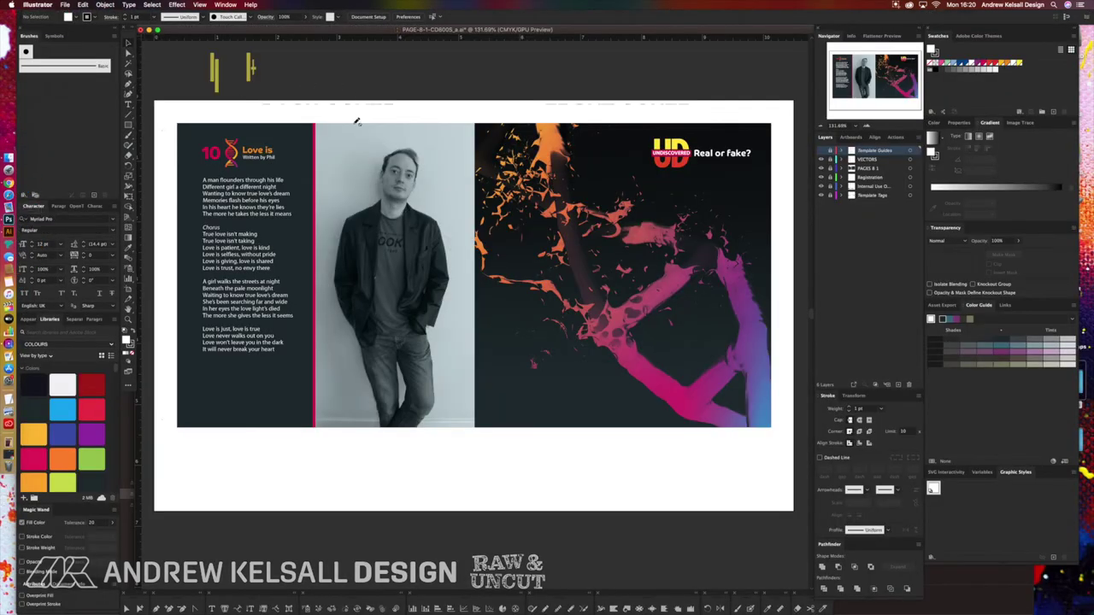
pyautogui.click(18, 217)
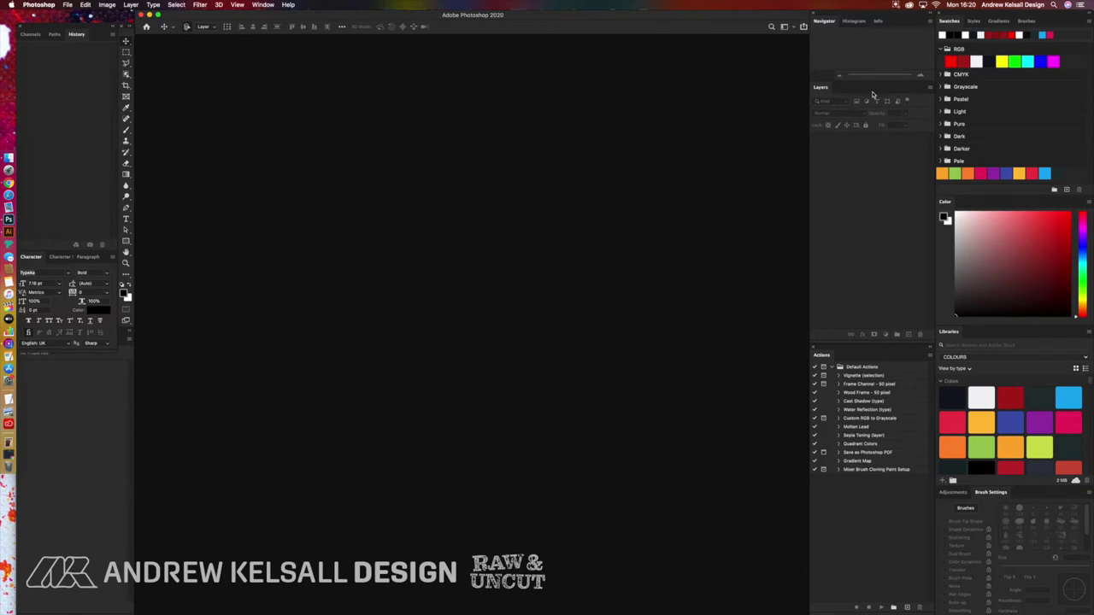
pyautogui.click(896, 5)
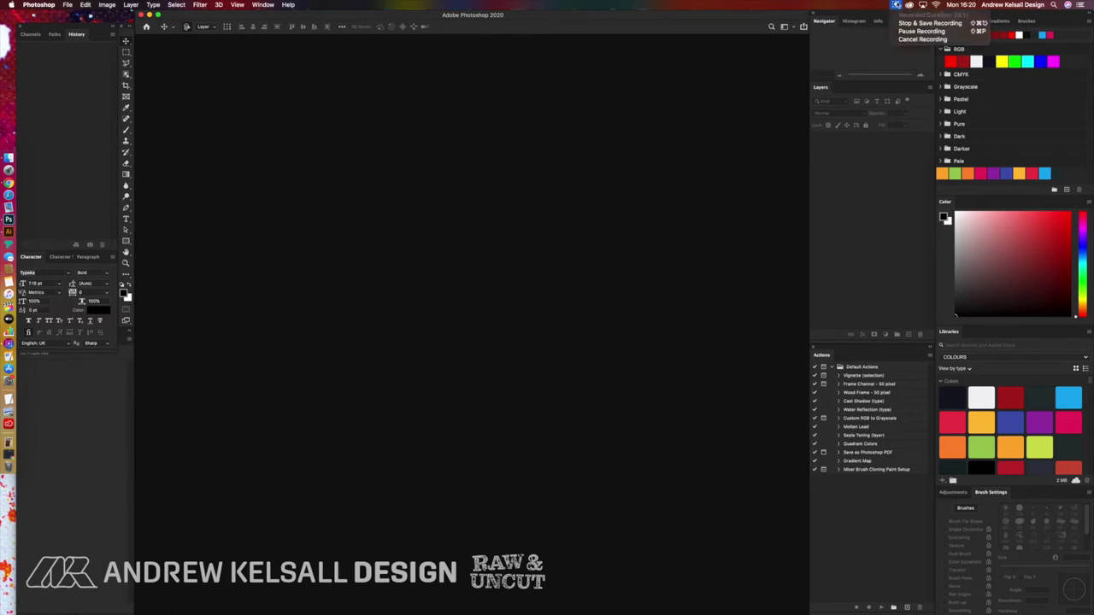
pyautogui.click(921, 31)
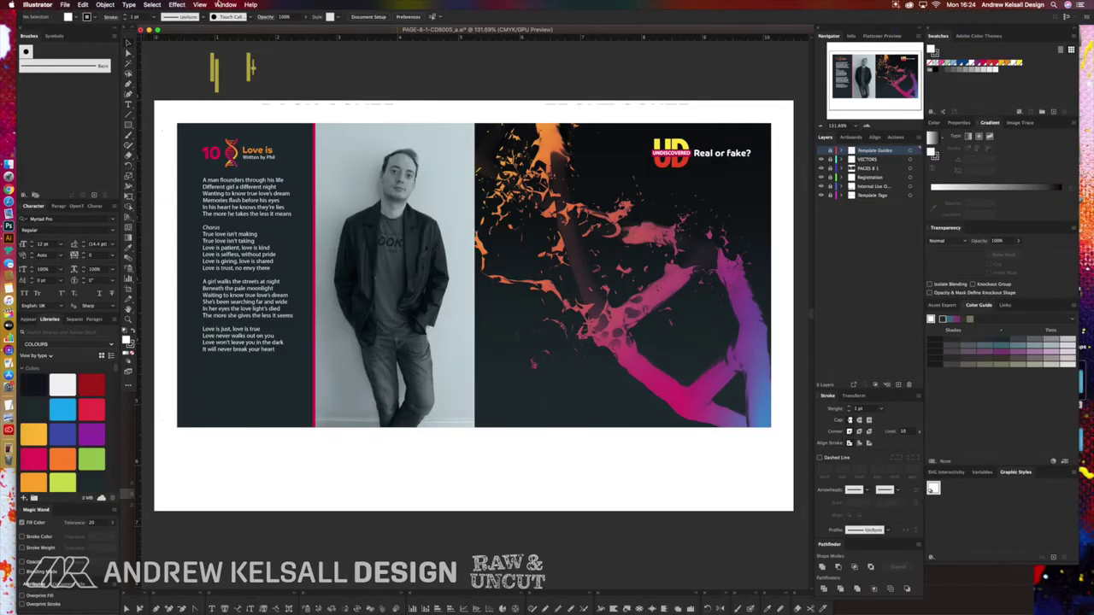
# Look at the Window menu's Application Frame option, then bring Photoshop to the front.
pyautogui.click(223, 4)
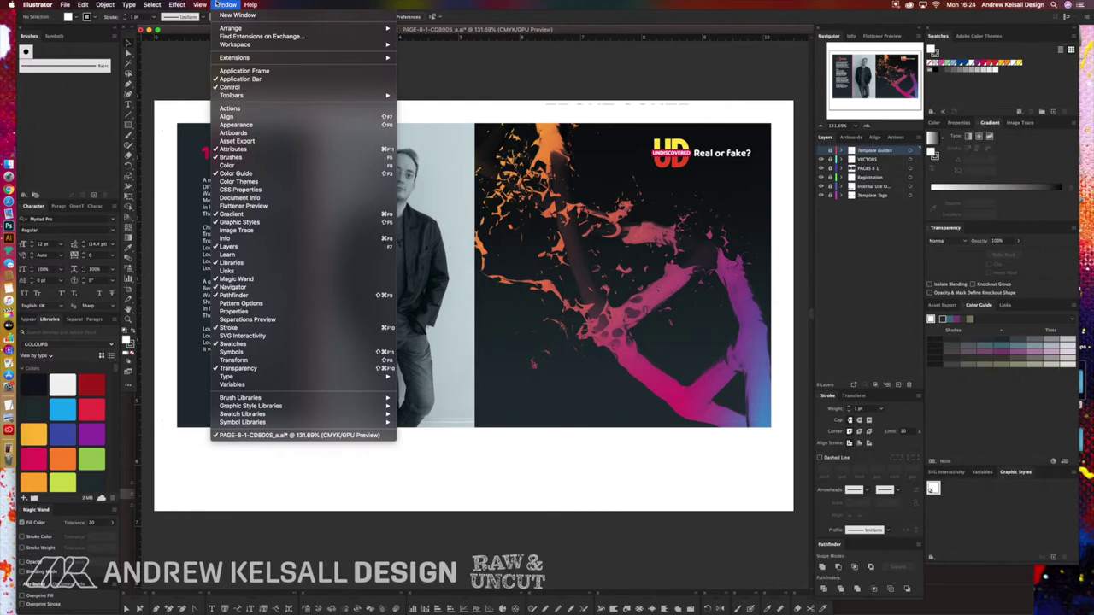
pyautogui.moveTo(201, 5)
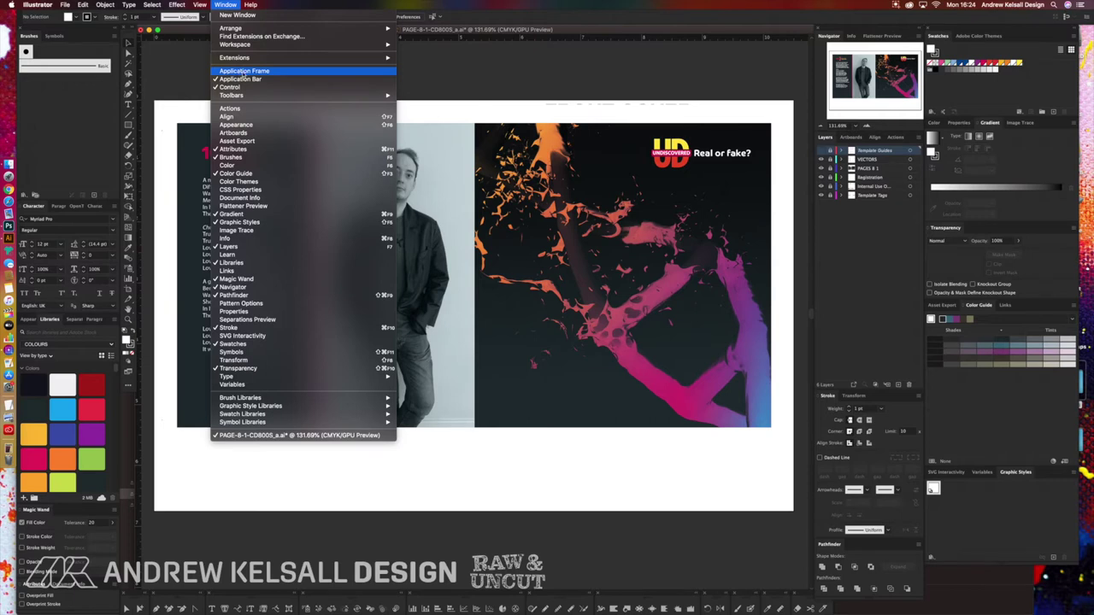
pyautogui.click(10, 231)
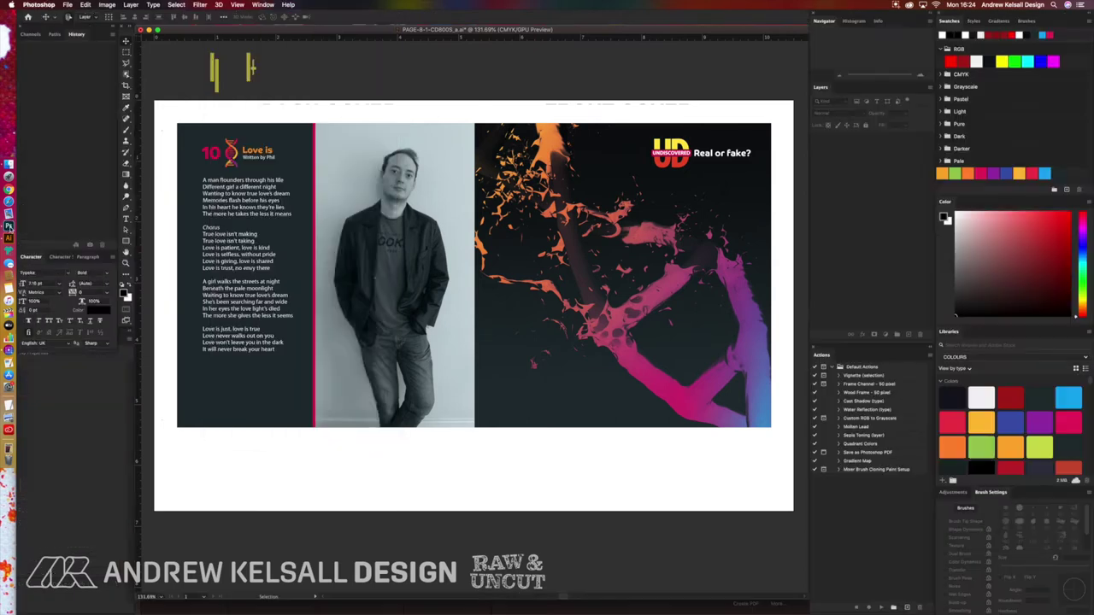
pyautogui.click(263, 5)
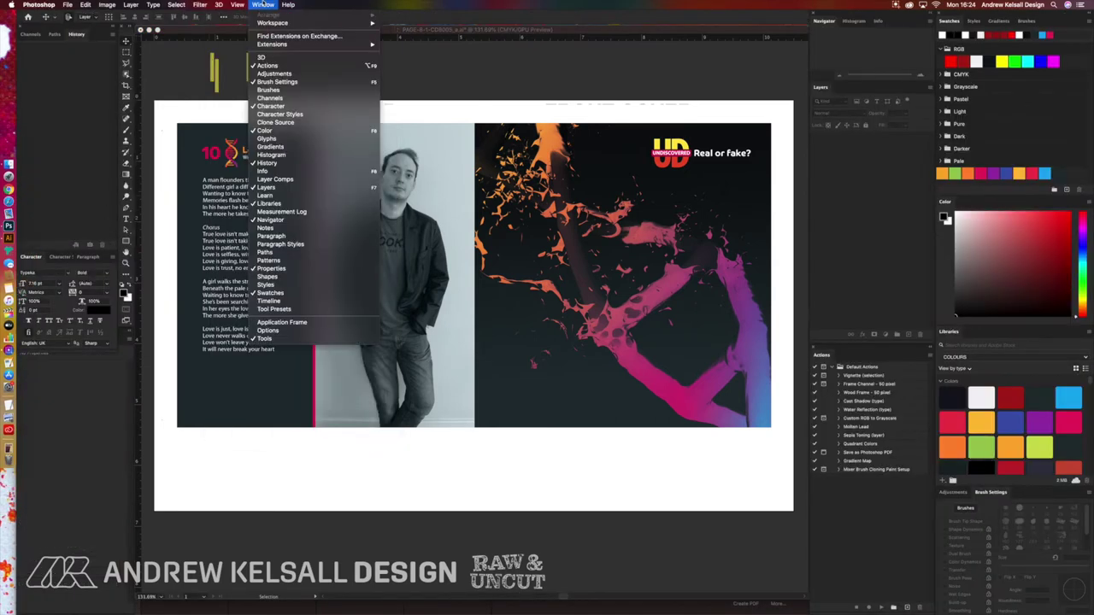
pyautogui.click(303, 326)
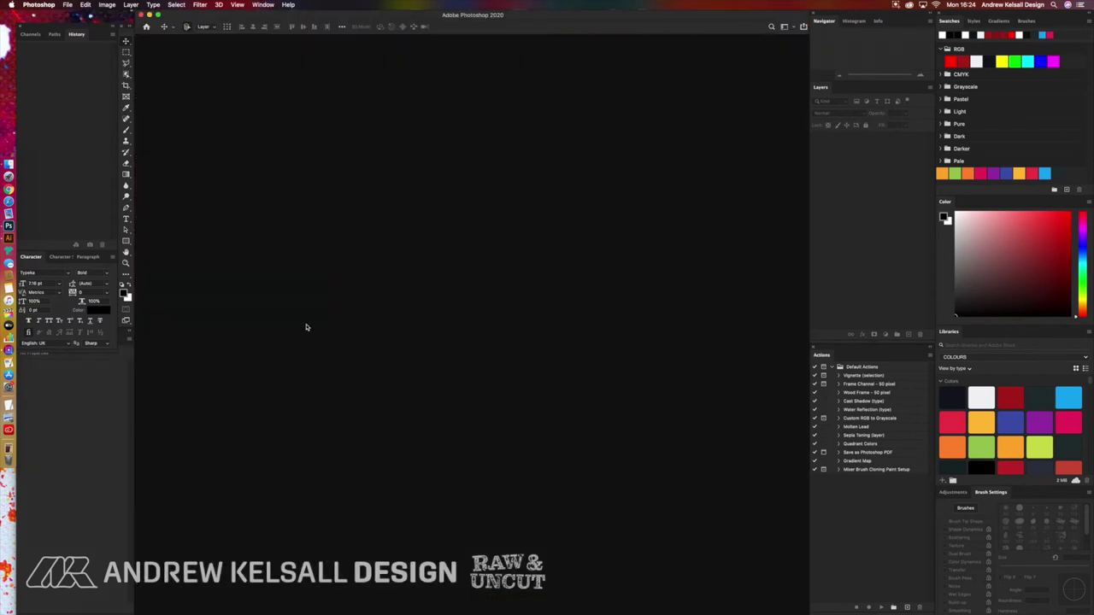
pyautogui.click(262, 5)
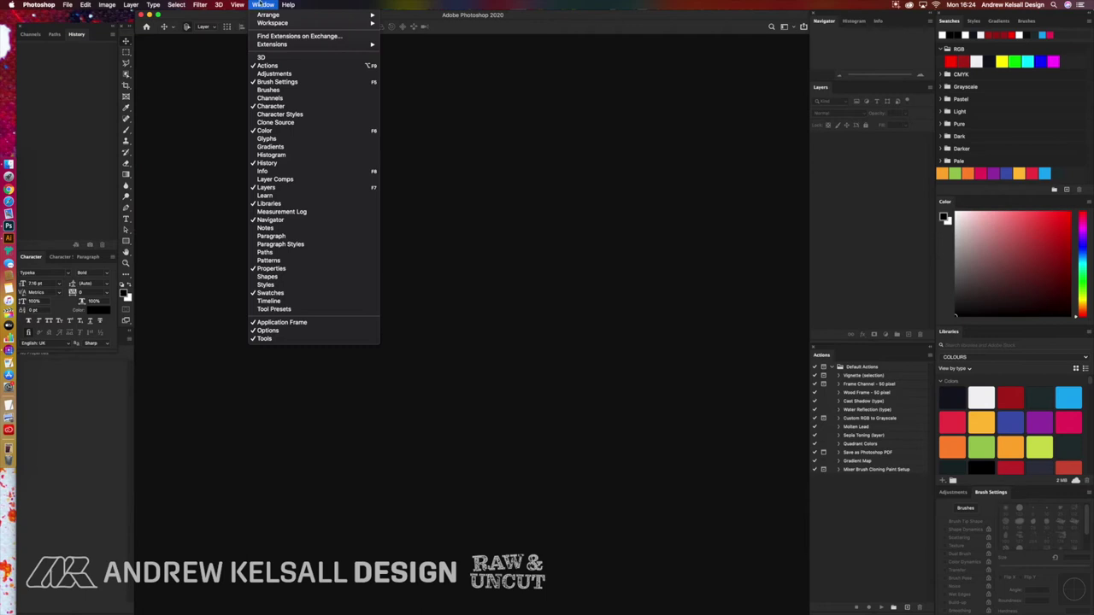
pyautogui.click(260, 324)
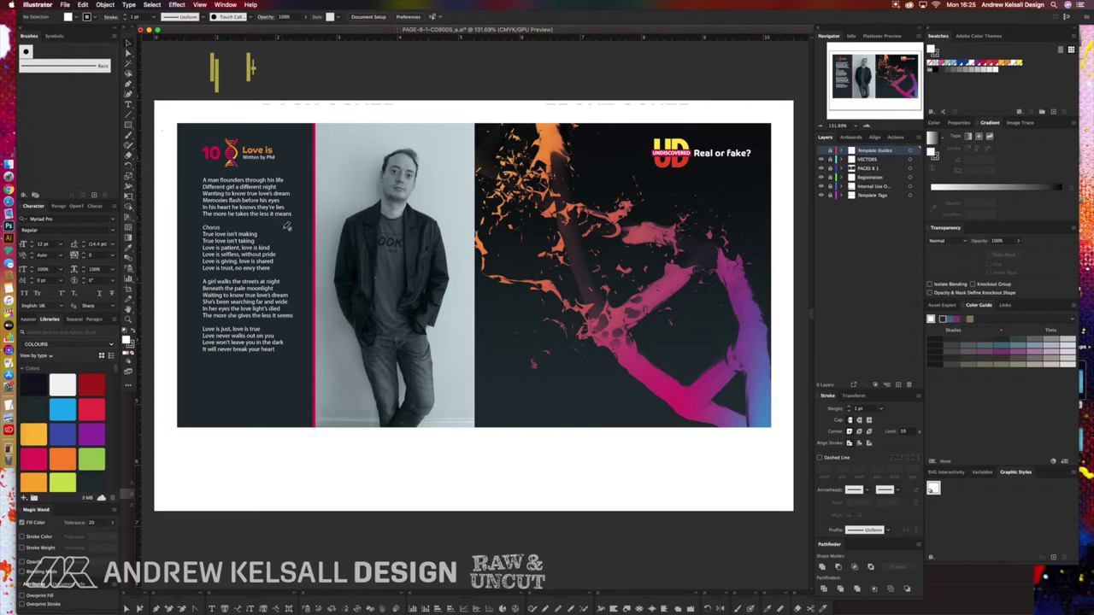
# Show the Template Guides layer and toggle the PAGES 8-1 artwork to compare it with the template.
pyautogui.click(821, 151)
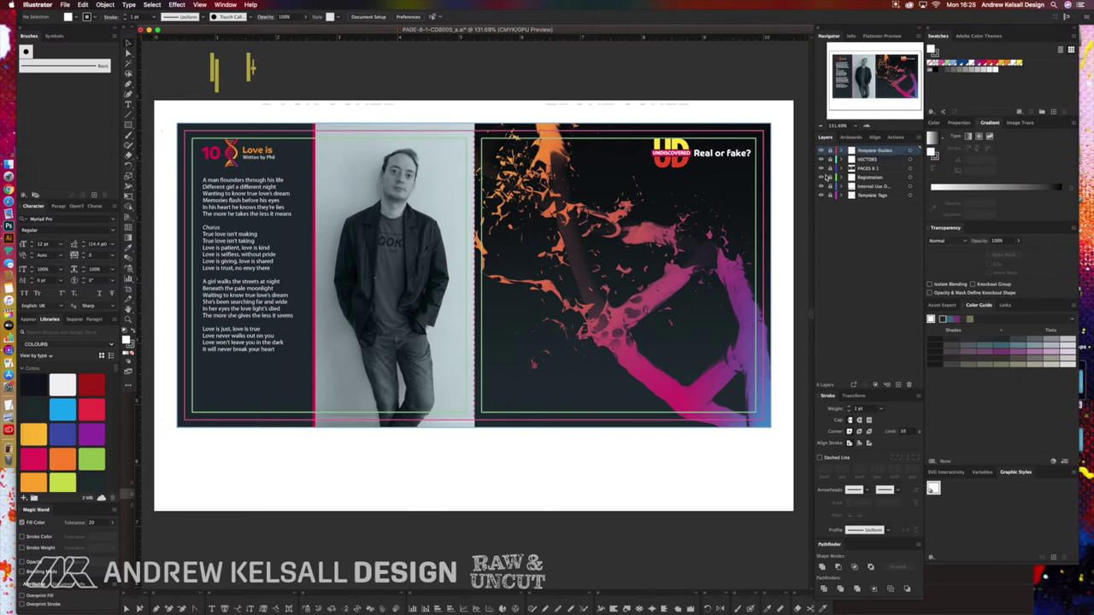
pyautogui.click(822, 168)
pyautogui.click(821, 169)
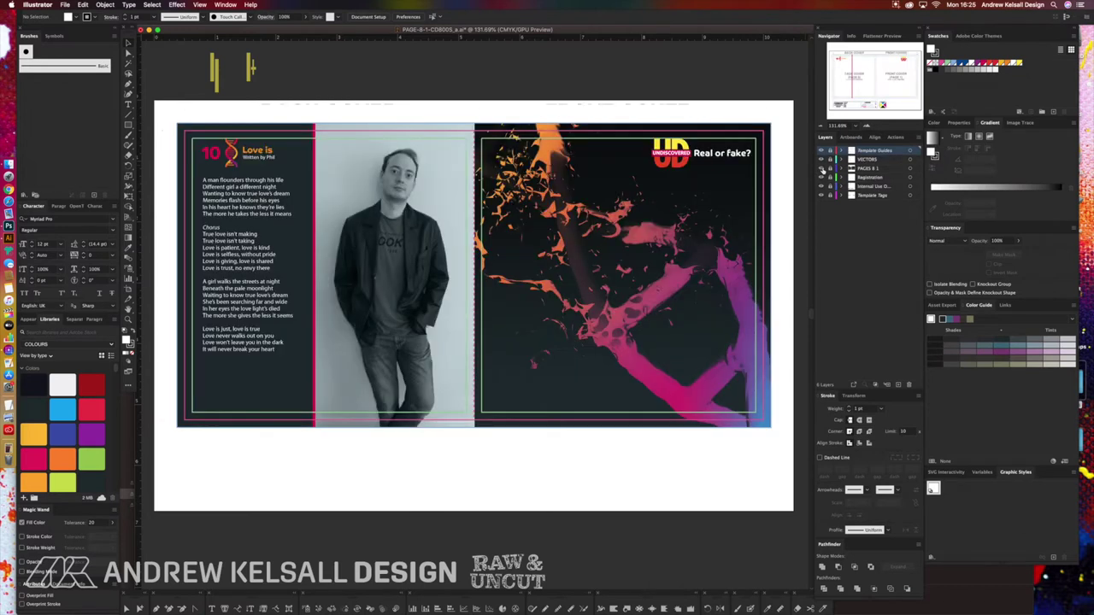
pyautogui.click(822, 168)
pyautogui.click(821, 168)
pyautogui.click(822, 169)
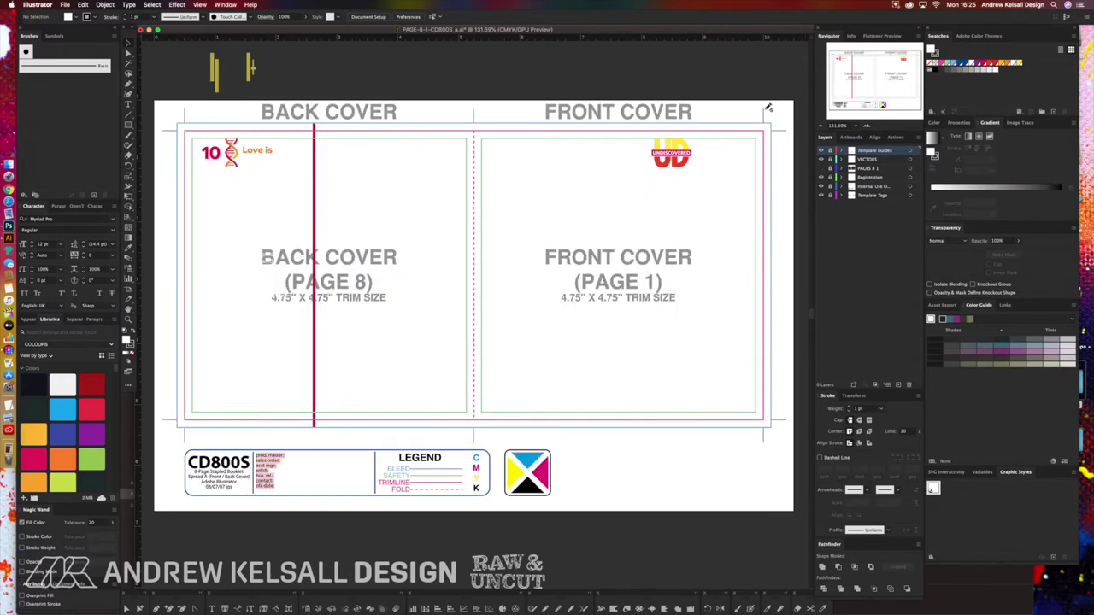
pyautogui.click(822, 168)
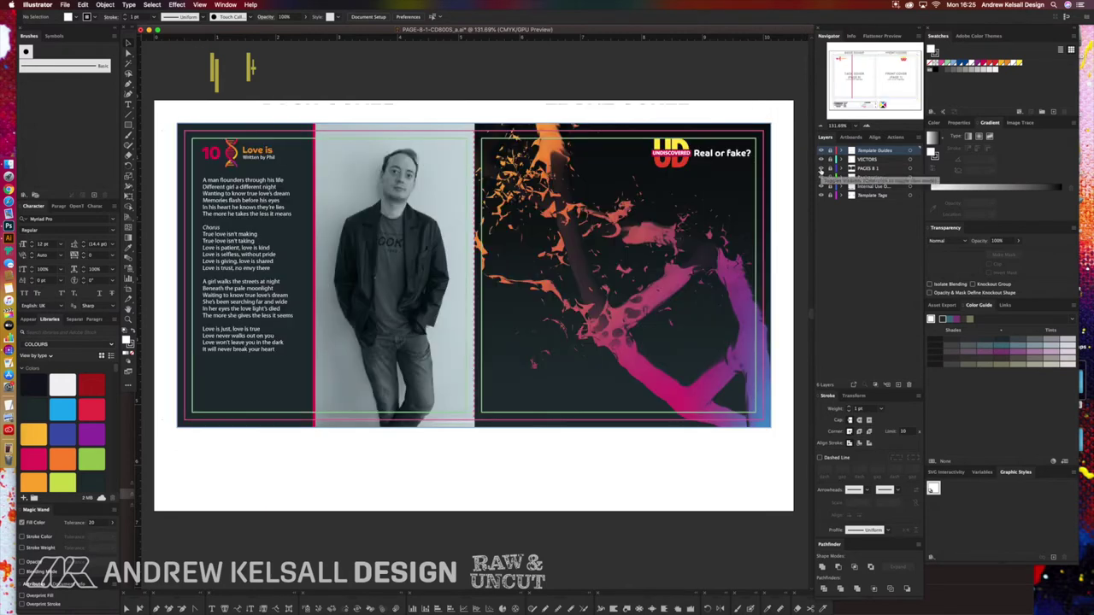
# Open PAGE-8-1-CD800S_a.psd in Photoshop from the BOOKLET cd800s folder in Finder.
pyautogui.click(19, 163)
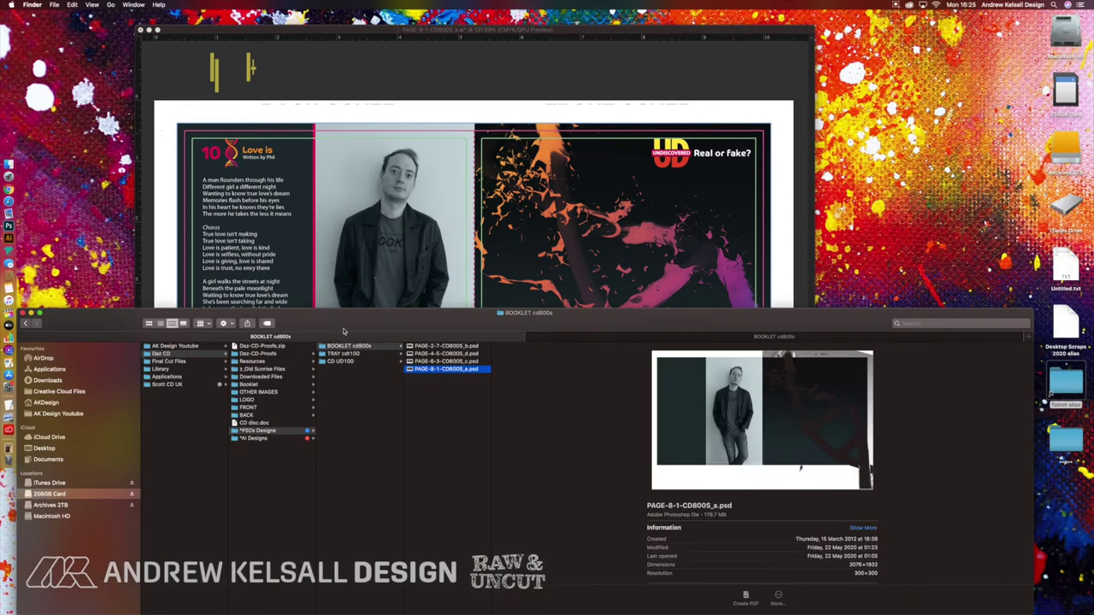
pyautogui.click(427, 384)
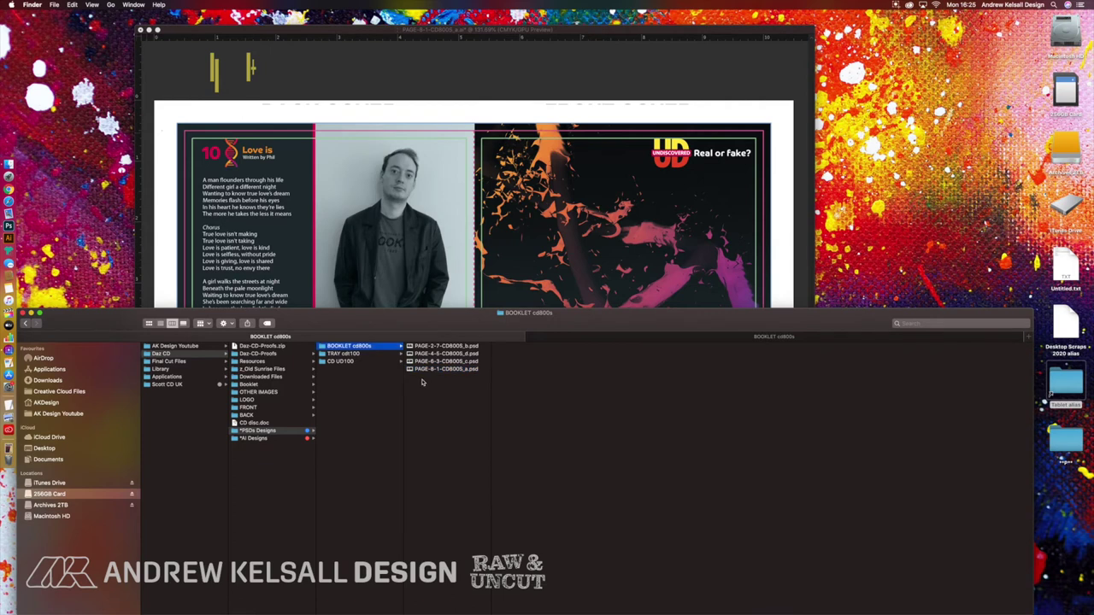
pyautogui.click(410, 371)
pyautogui.doubleClick(410, 371)
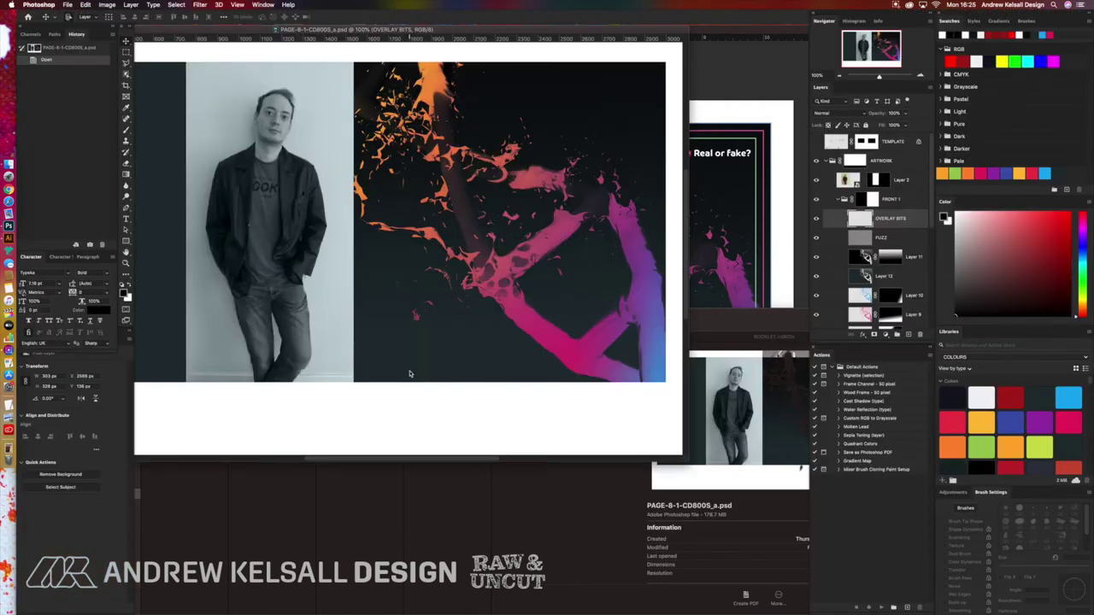
# Collapse the ARTWORK group, hide the WHITE background layer, and save PAGE-8-1-CD800S_a.psd.
pyautogui.moveTo(467, 34); pyautogui.dragTo(590, 50)
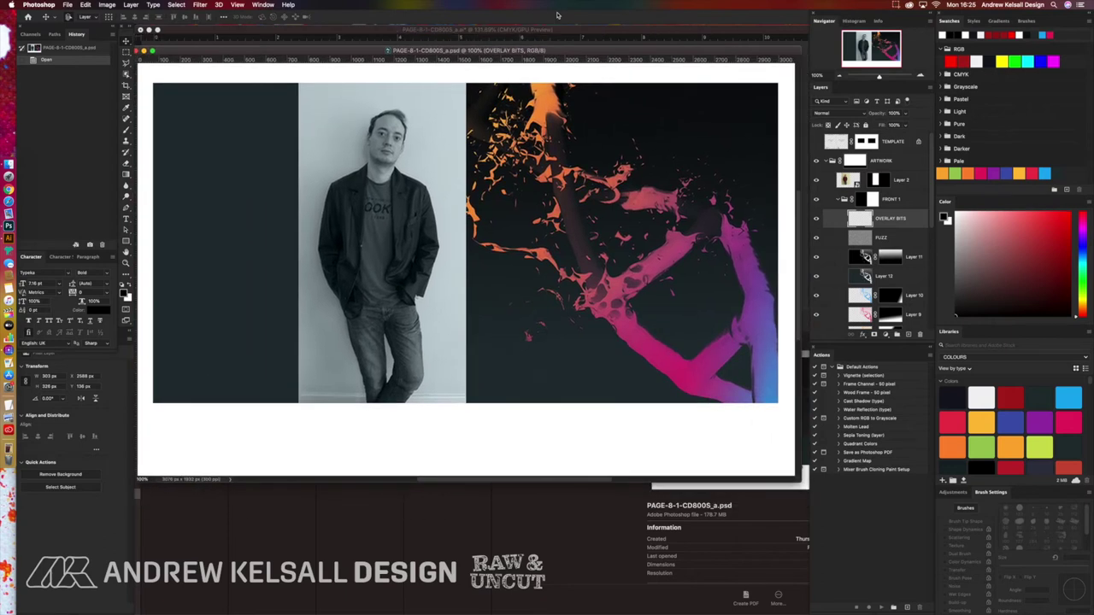
pyautogui.click(829, 161)
pyautogui.click(816, 181)
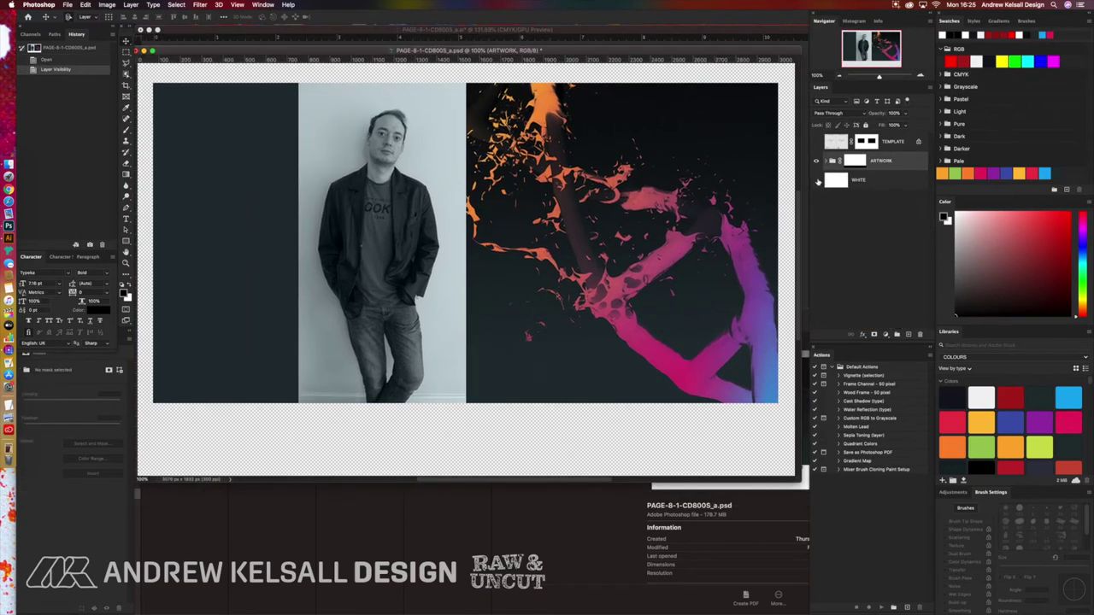
pyautogui.press('super+s')
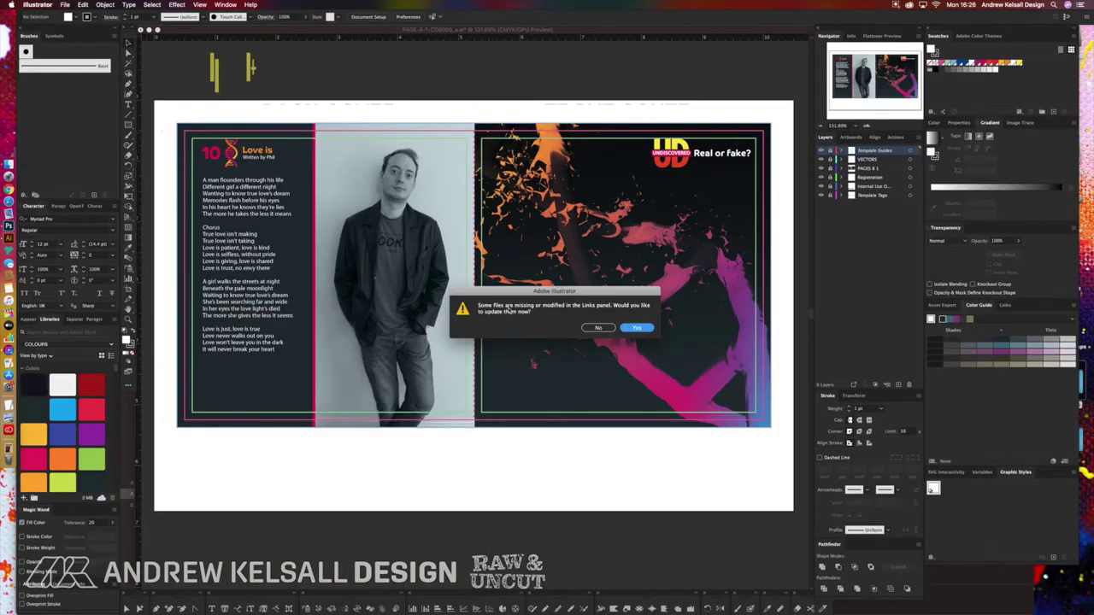
# Update the modified PSD link, then toggle the artwork and VECTORS layers to verify the refresh.
pyautogui.click(640, 329)
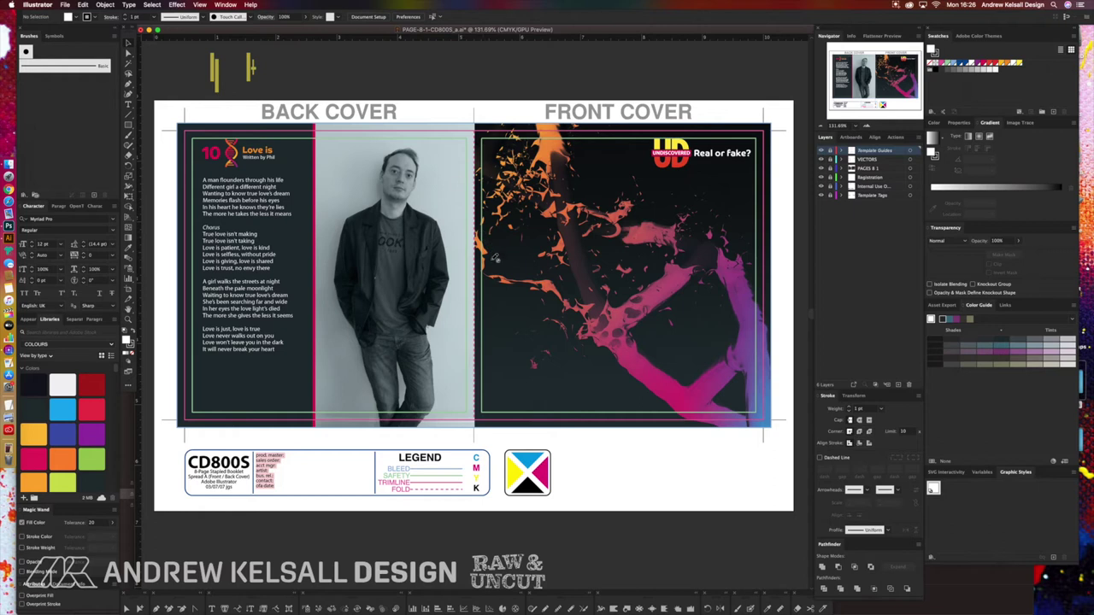
pyautogui.click(821, 169)
pyautogui.click(820, 169)
pyautogui.click(821, 160)
pyautogui.click(821, 160)
# Inspect the 'Real or fake?' UD logo in outline view, then fit the spread in the window.
pyautogui.scroll(3, 479, 367)
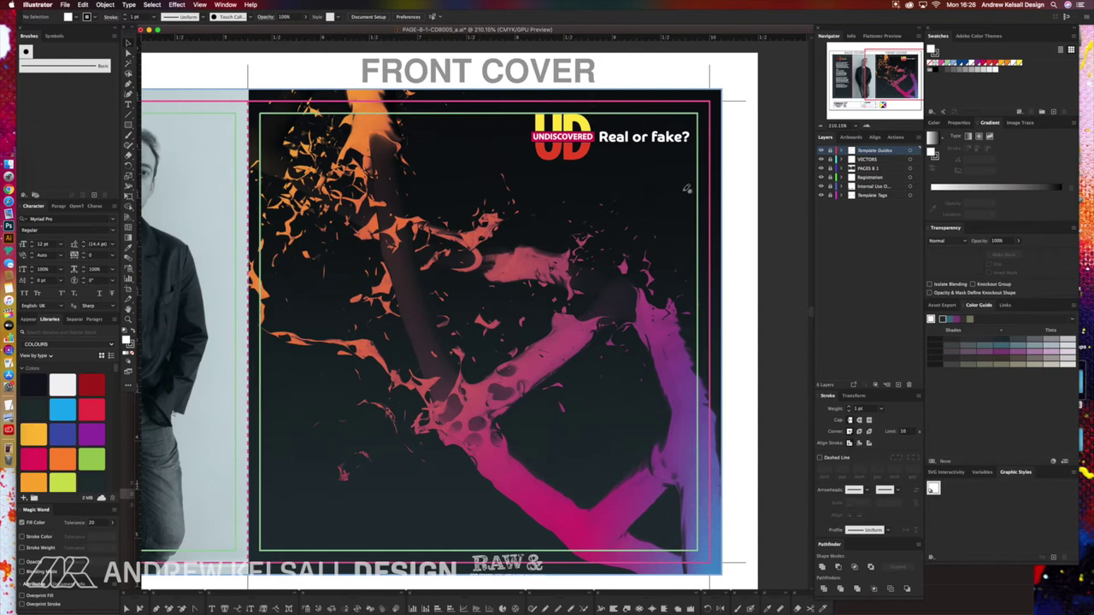
pyautogui.press('super+y')
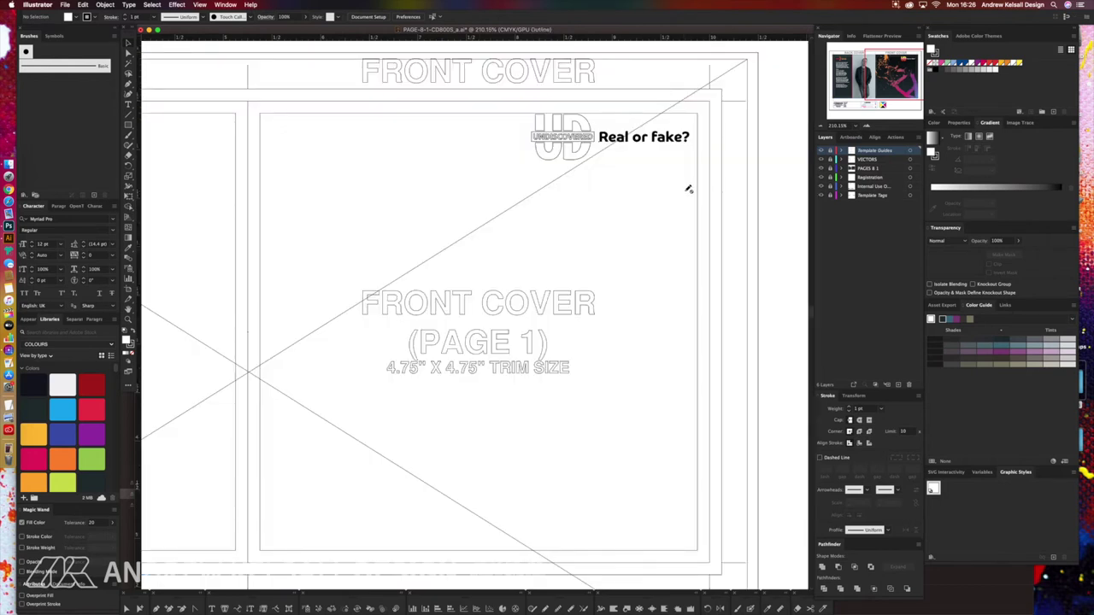
pyautogui.press('super+y')
pyautogui.press('super+y')
pyautogui.moveTo(519, 104); pyautogui.dragTo(699, 189)
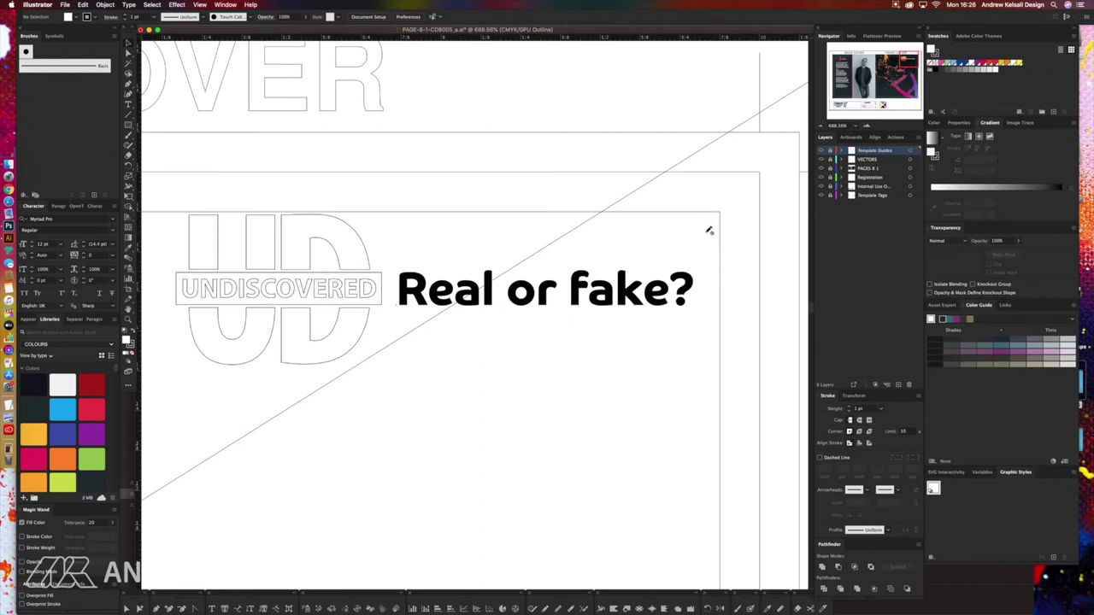
pyautogui.press('super+0')
# Inspect the 'Love is' lyrics as outlines, return to Preview, and fit the whole spread.
pyautogui.hscroll(-5, 594, 301)
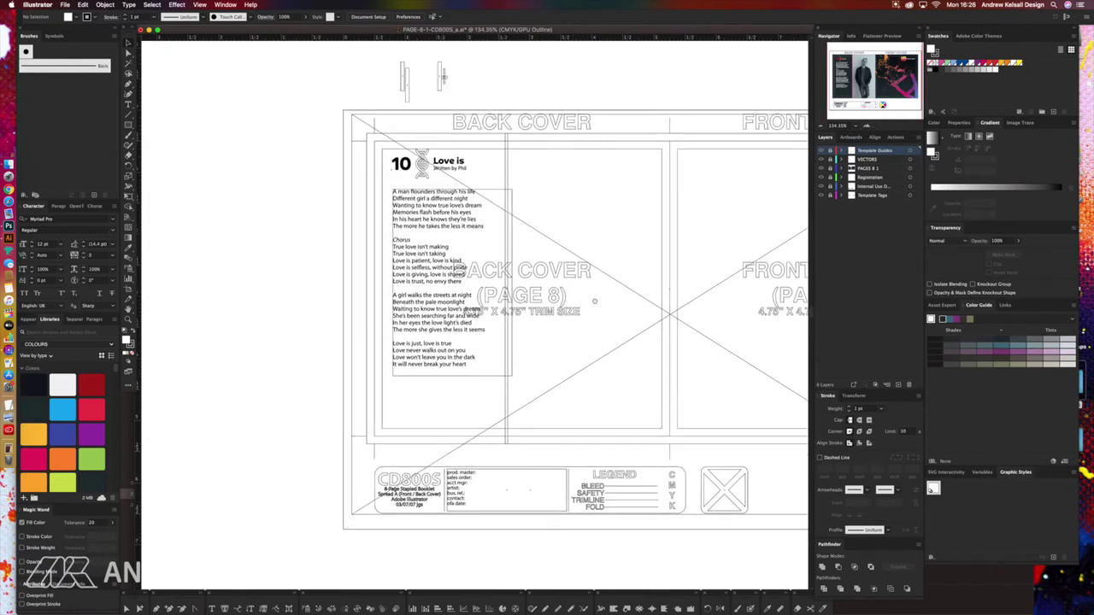
pyautogui.moveTo(363, 401); pyautogui.dragTo(513, 134)
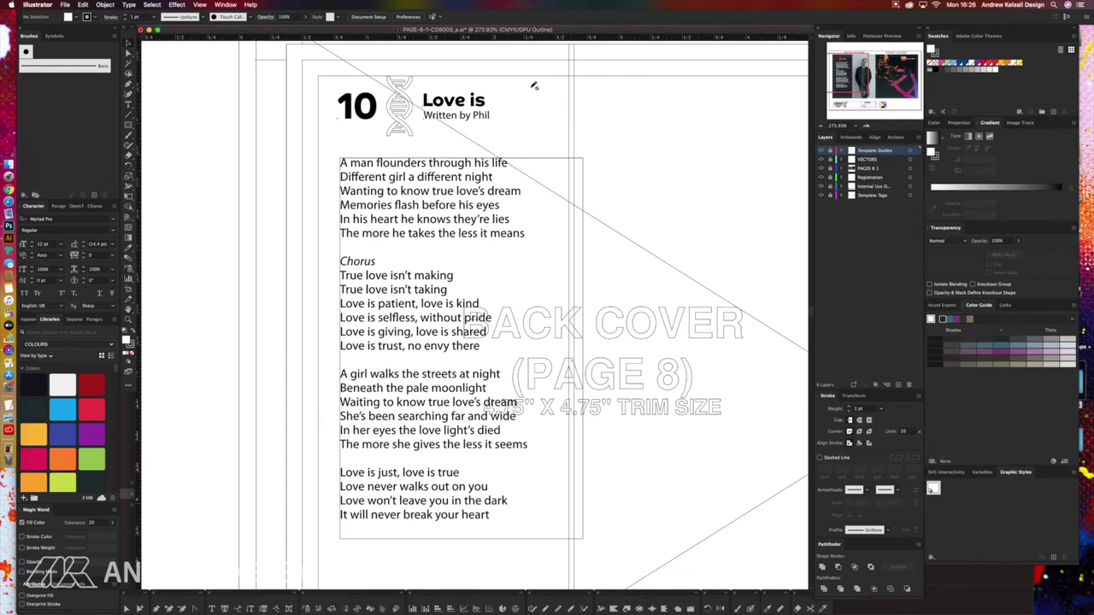
pyautogui.press('super+y')
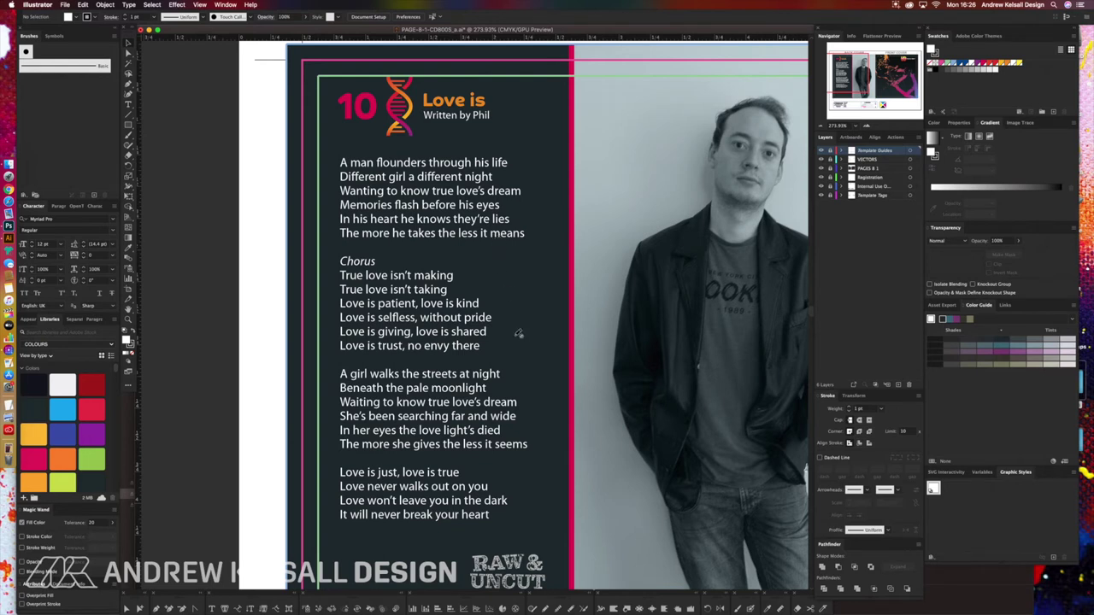
pyautogui.scroll(-5, 530, 381)
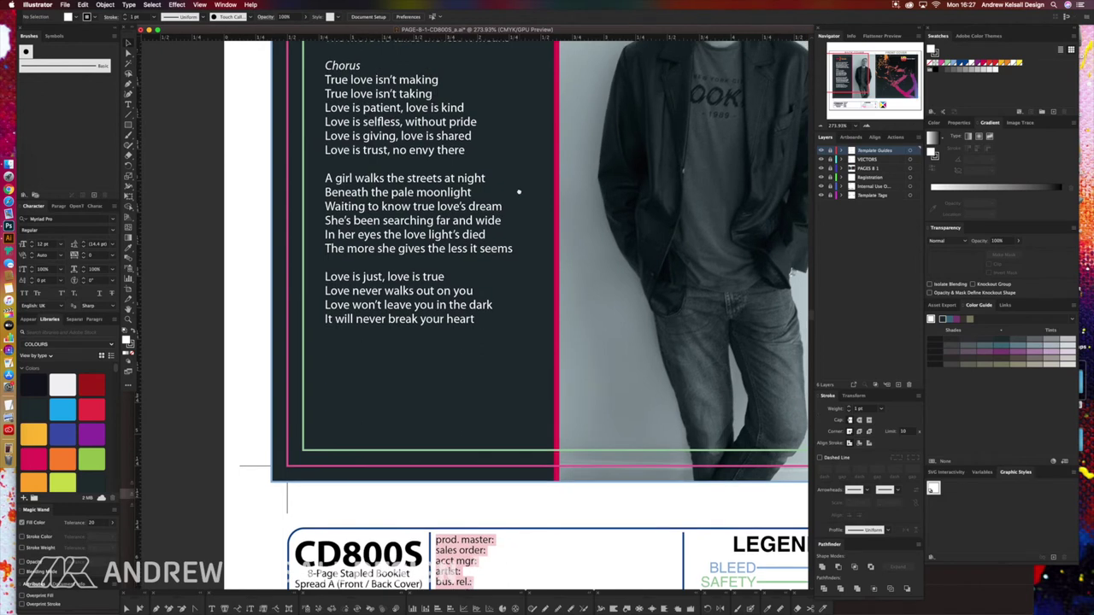
pyautogui.press('super+y')
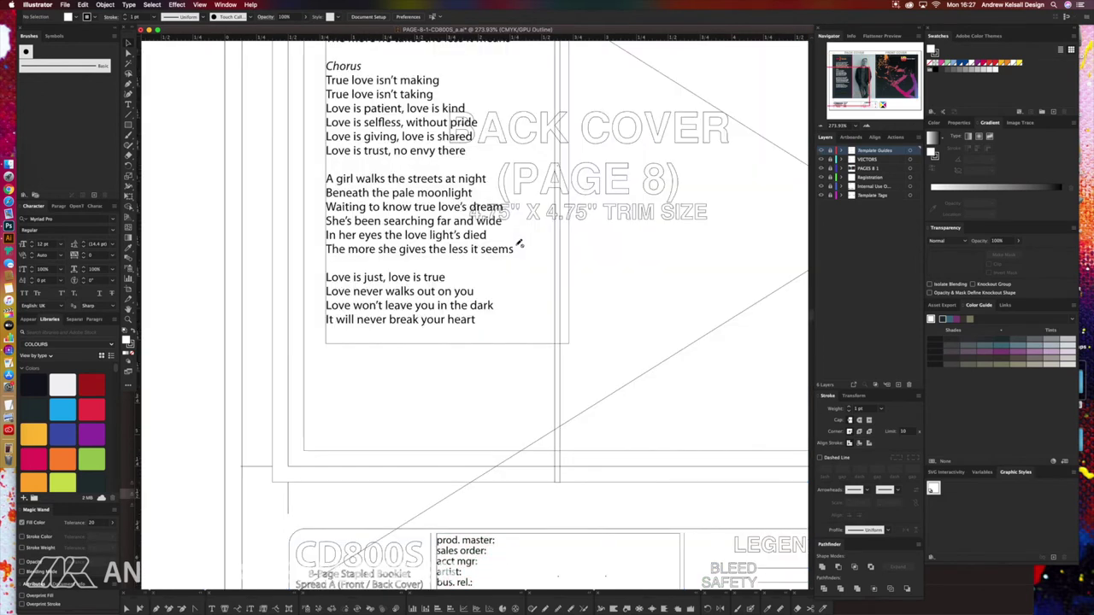
pyautogui.press('super+y')
pyautogui.press('super+0')
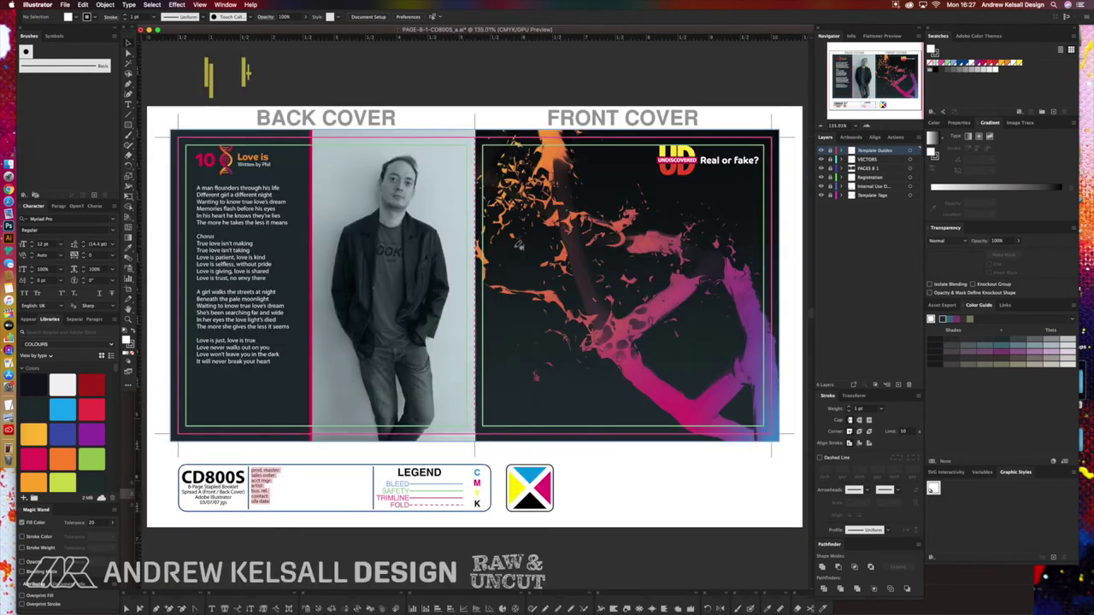
pyautogui.scroll(-1, 572, 256)
pyautogui.hscroll(1, 571, 257)
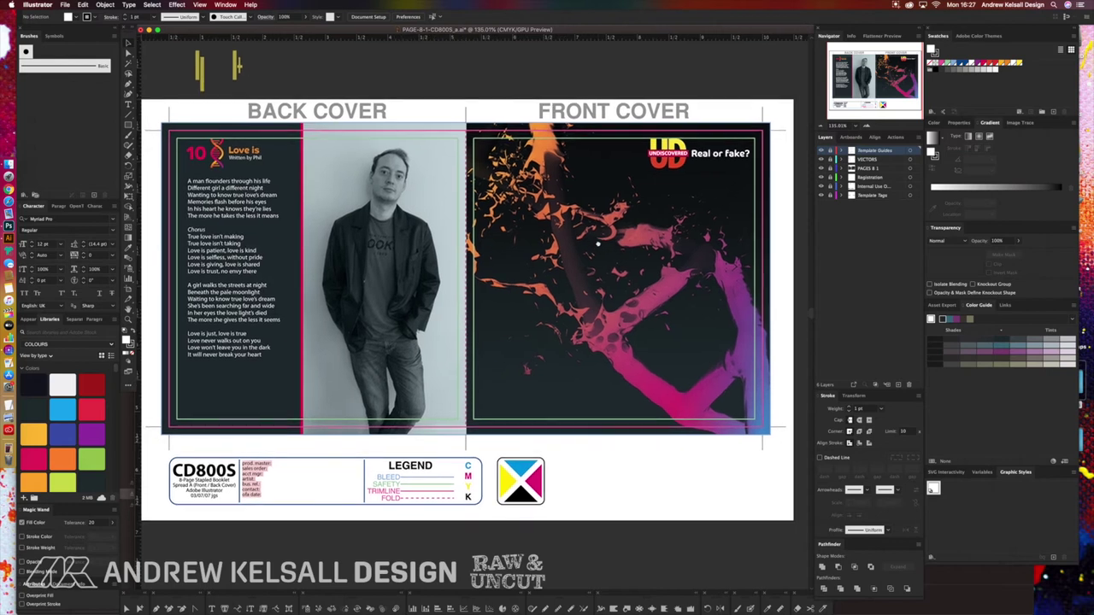
pyautogui.click(822, 152)
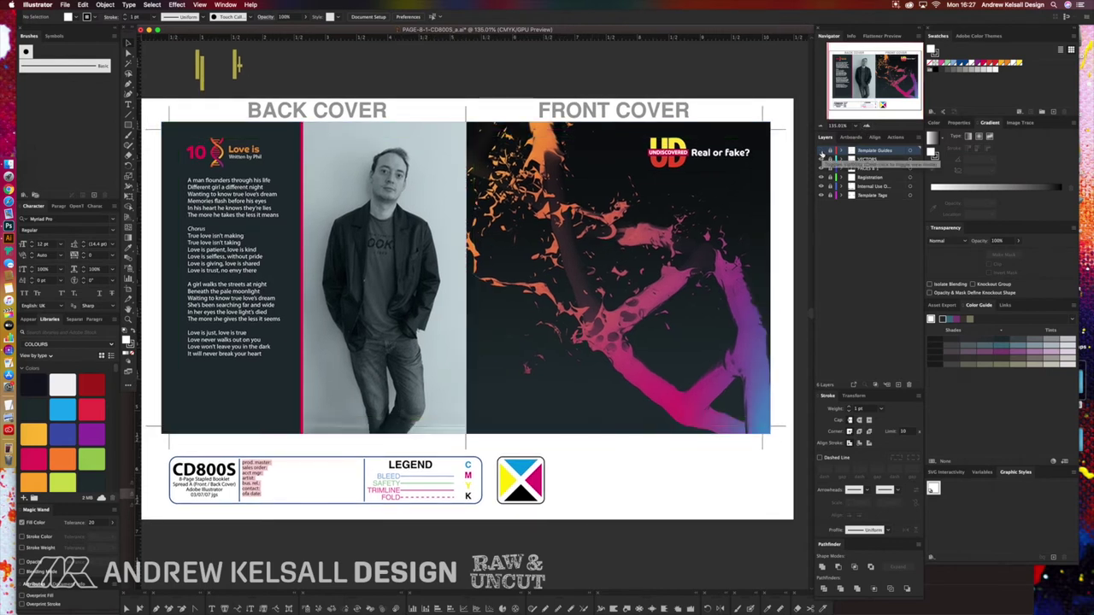
pyautogui.click(821, 153)
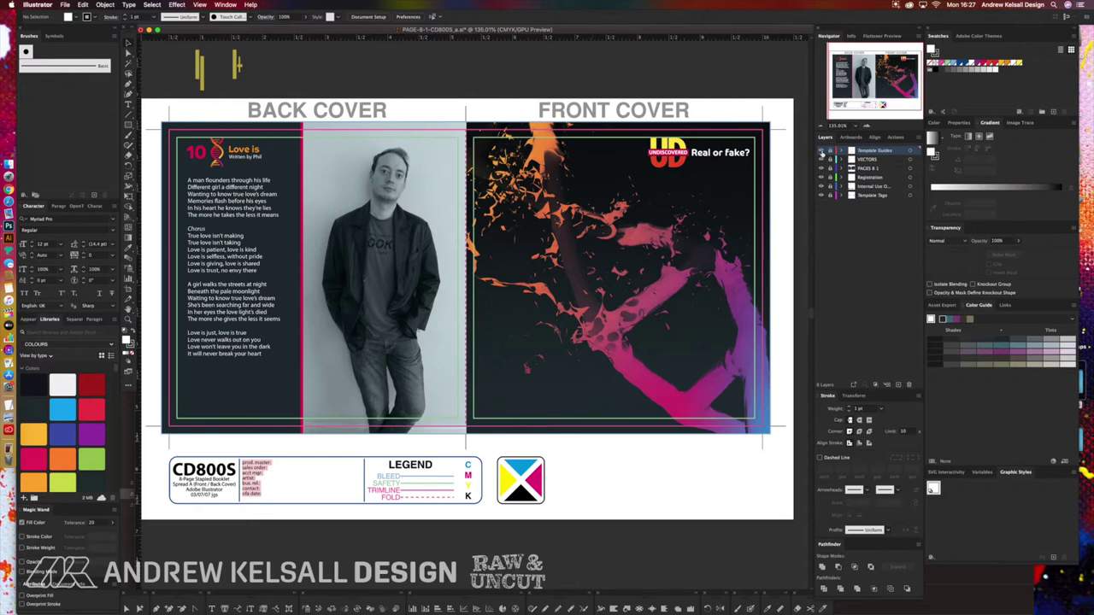
pyautogui.click(822, 152)
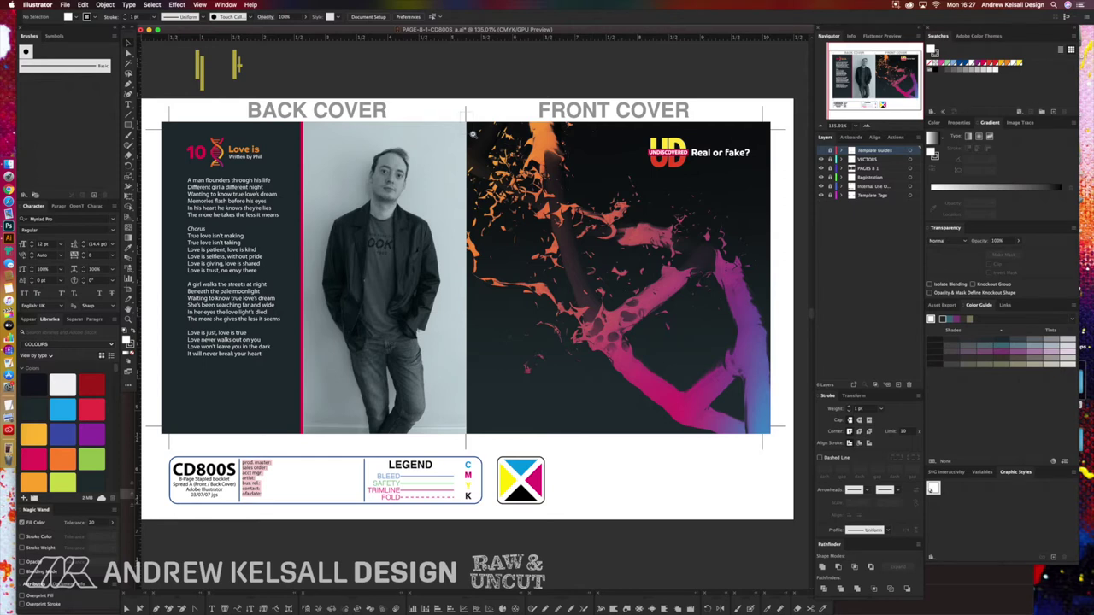
pyautogui.moveTo(473, 134); pyautogui.dragTo(481, 134)
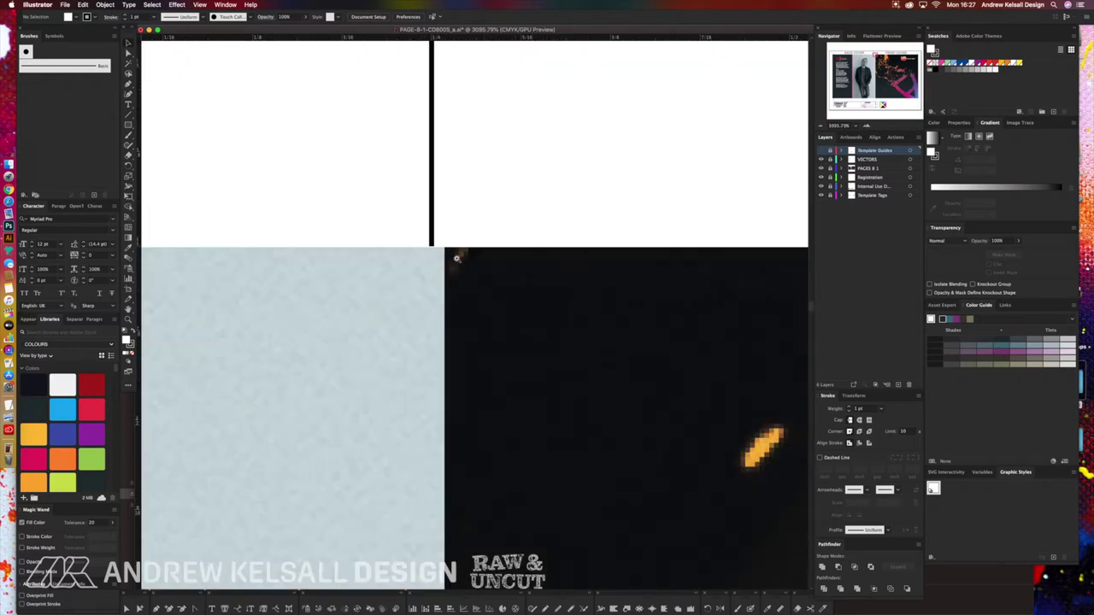
pyautogui.press('super+0')
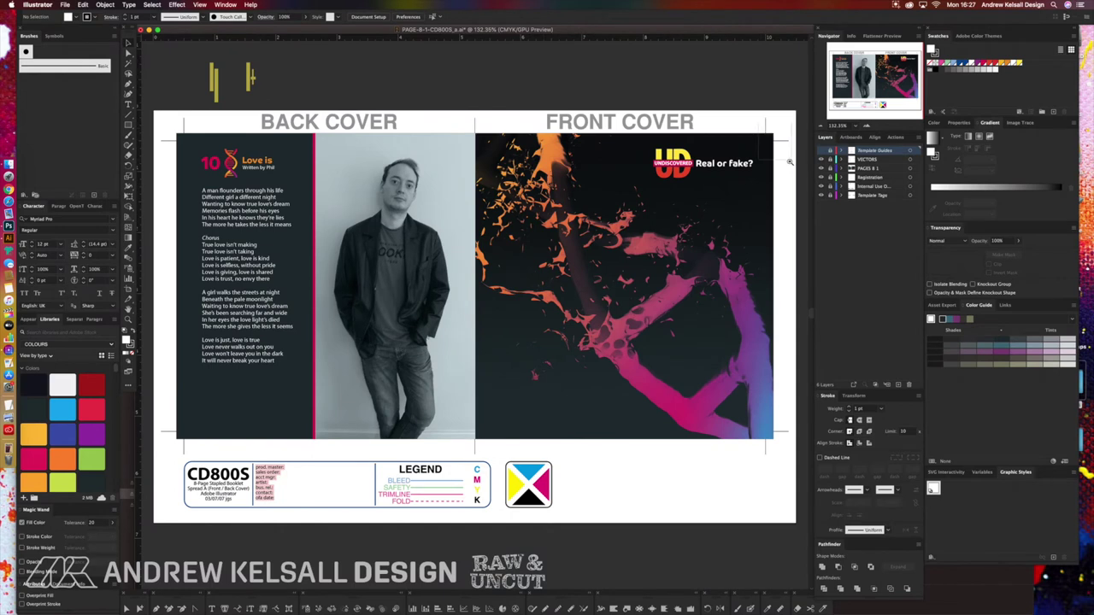
pyautogui.moveTo(790, 161); pyautogui.dragTo(787, 161)
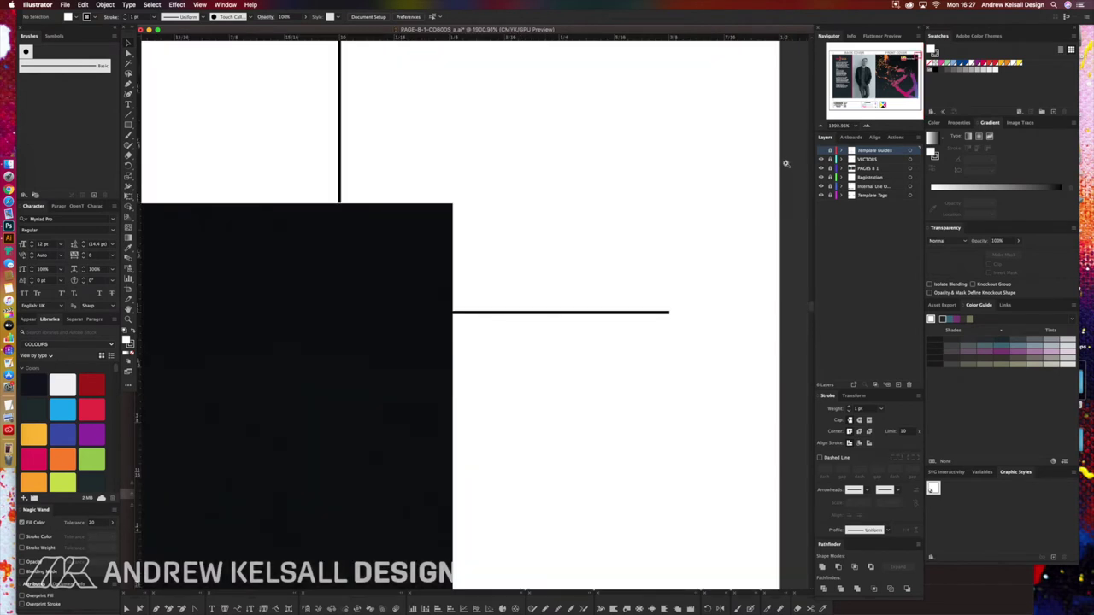
pyautogui.click(822, 169)
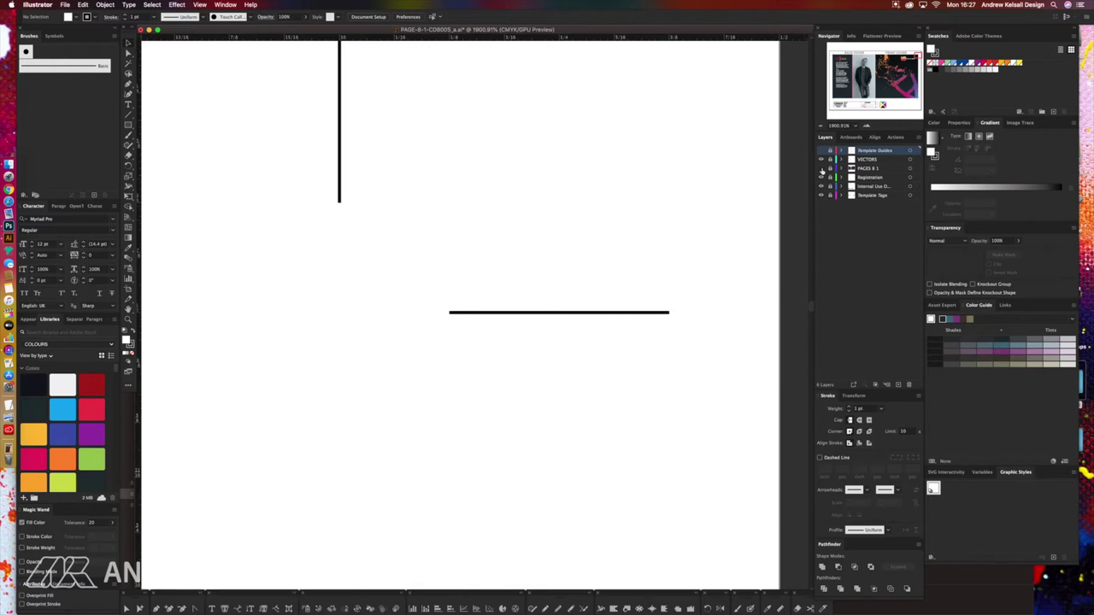
pyautogui.click(821, 169)
pyautogui.click(822, 168)
pyautogui.click(822, 169)
pyautogui.click(821, 169)
pyautogui.click(822, 168)
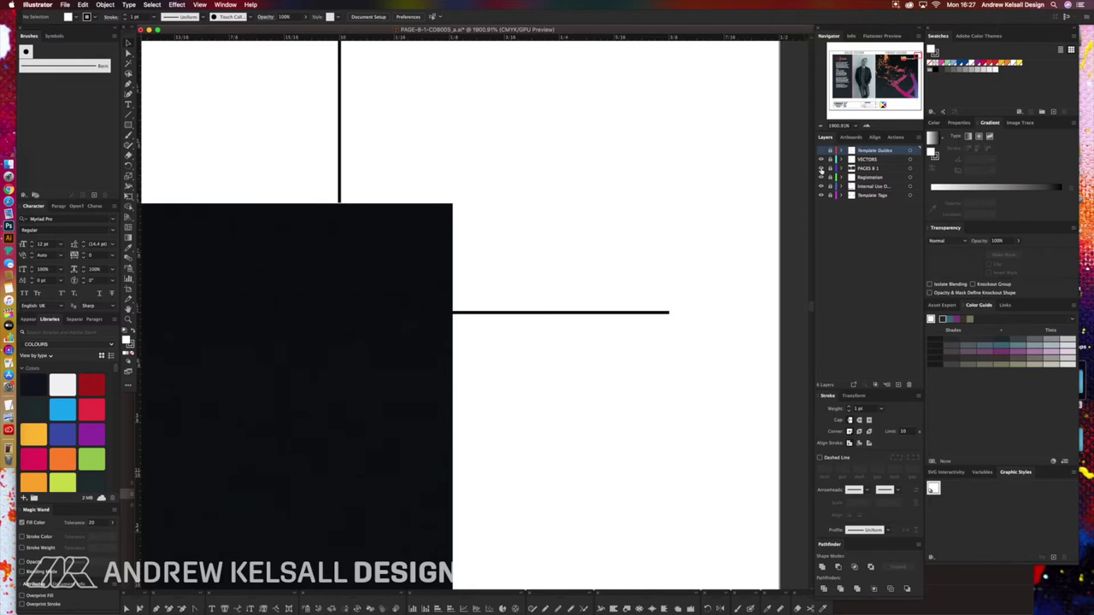
pyautogui.press('super+y')
pyautogui.press('super+y')
pyautogui.press('super+y')
pyautogui.press('super+y')
pyautogui.press('super+y')
pyautogui.press('super+y')
pyautogui.press('super+y')
pyautogui.press('super+y')
pyautogui.click(821, 151)
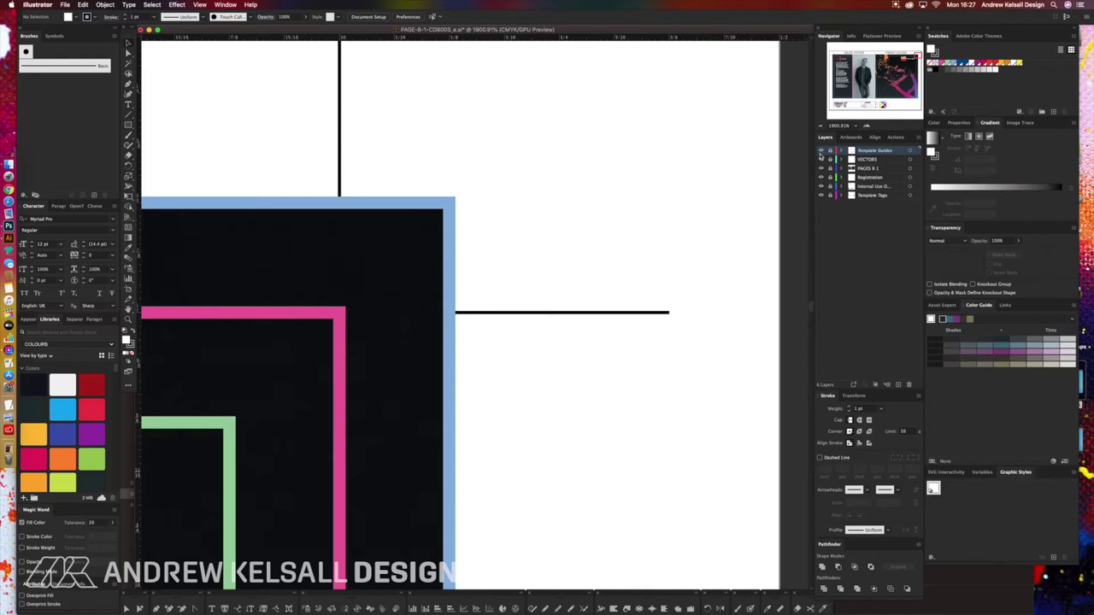
pyautogui.press('super+0')
pyautogui.moveTo(466, 125); pyautogui.dragTo(495, 160)
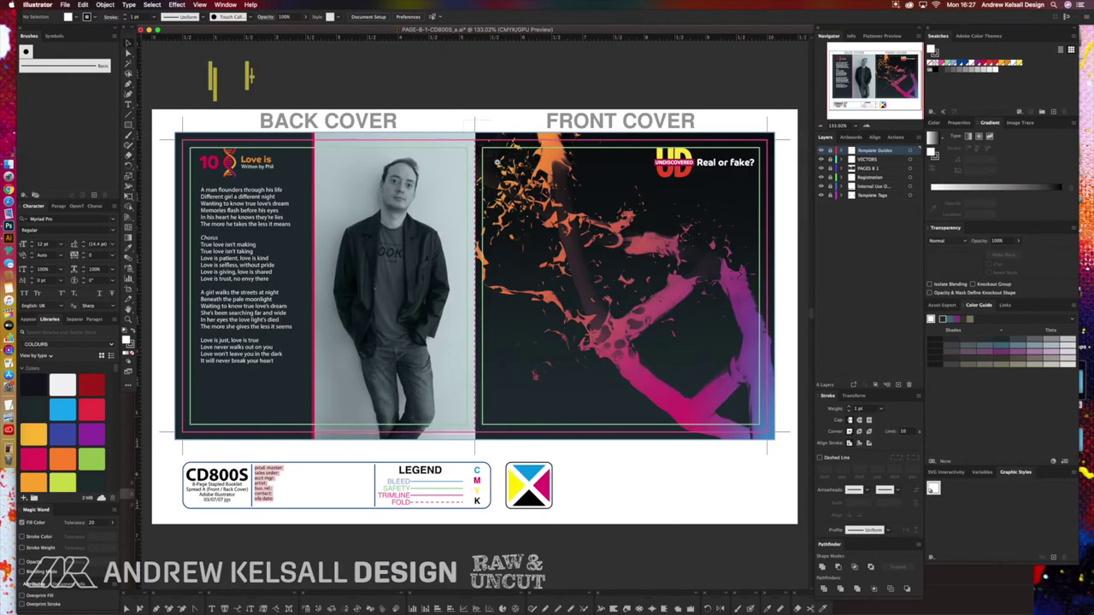
pyautogui.moveTo(476, 274); pyautogui.dragTo(484, 155)
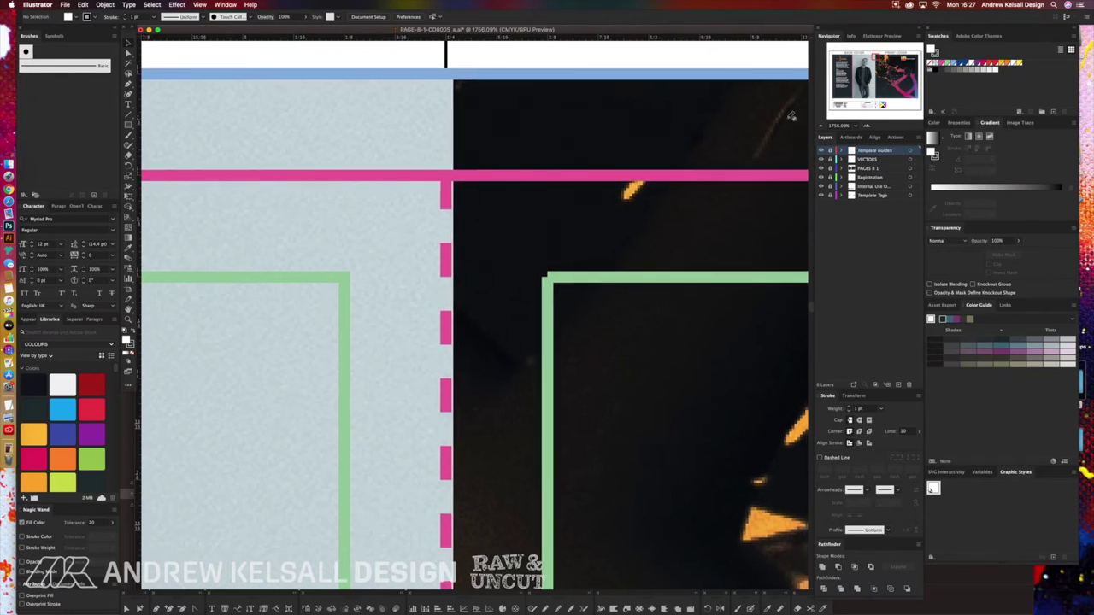
pyautogui.press('super+0')
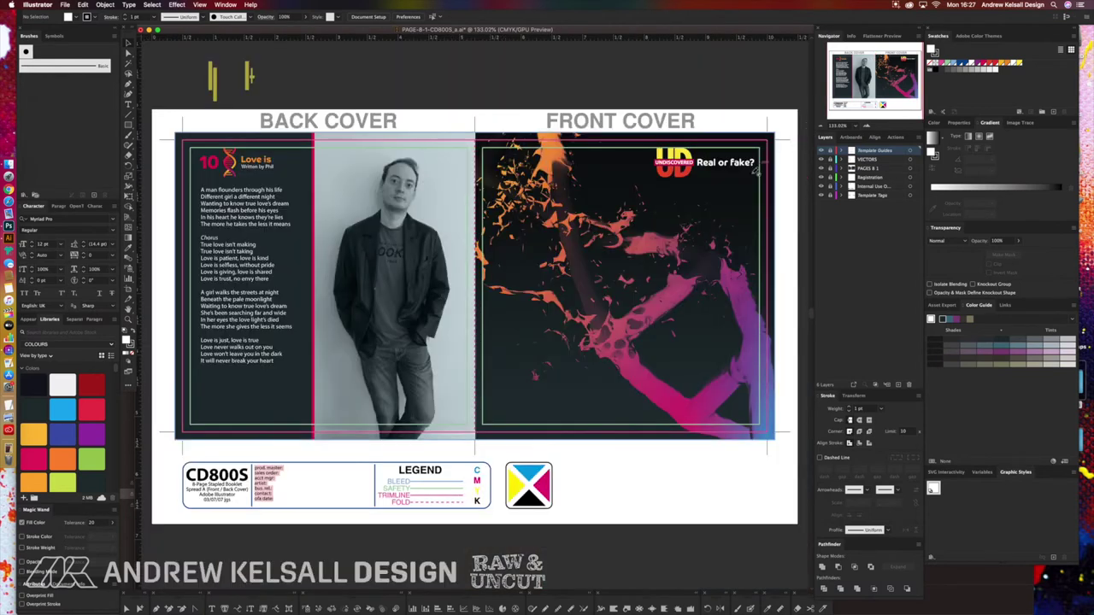
pyautogui.moveTo(769, 163); pyautogui.dragTo(784, 180)
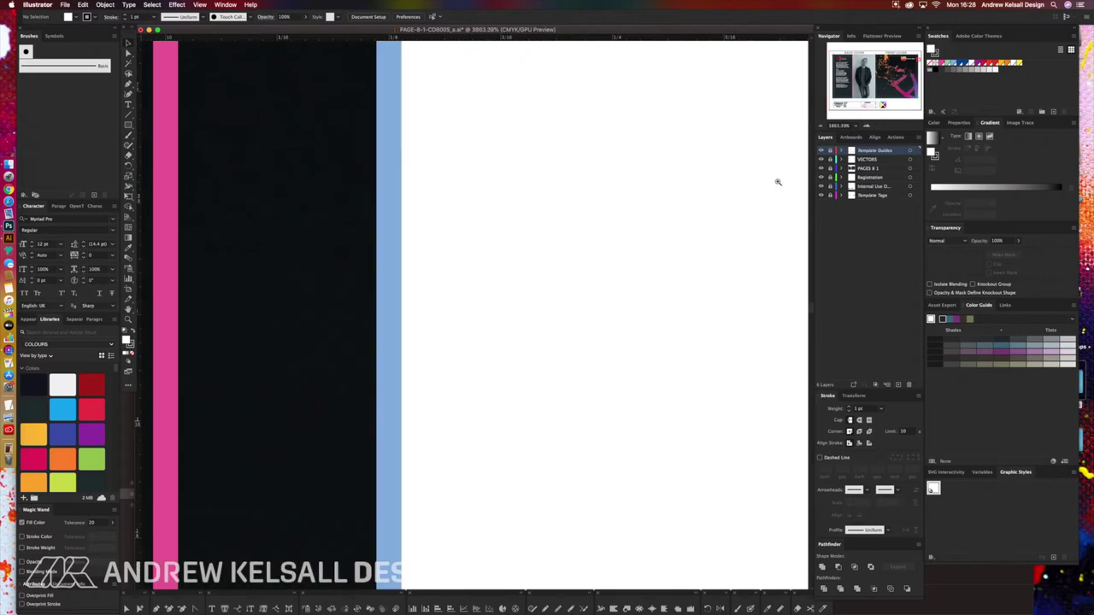
pyautogui.click(821, 151)
pyautogui.click(821, 151)
pyautogui.click(820, 152)
pyautogui.click(822, 151)
pyautogui.press('super+0')
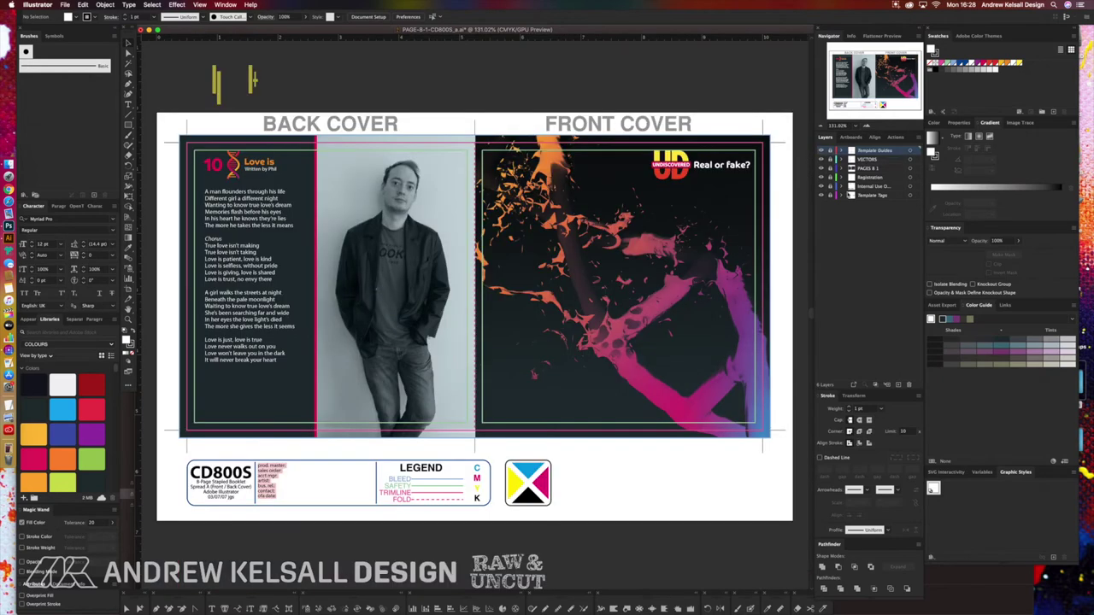
pyautogui.click(821, 169)
pyautogui.click(821, 168)
pyautogui.click(854, 170)
pyautogui.click(712, 180)
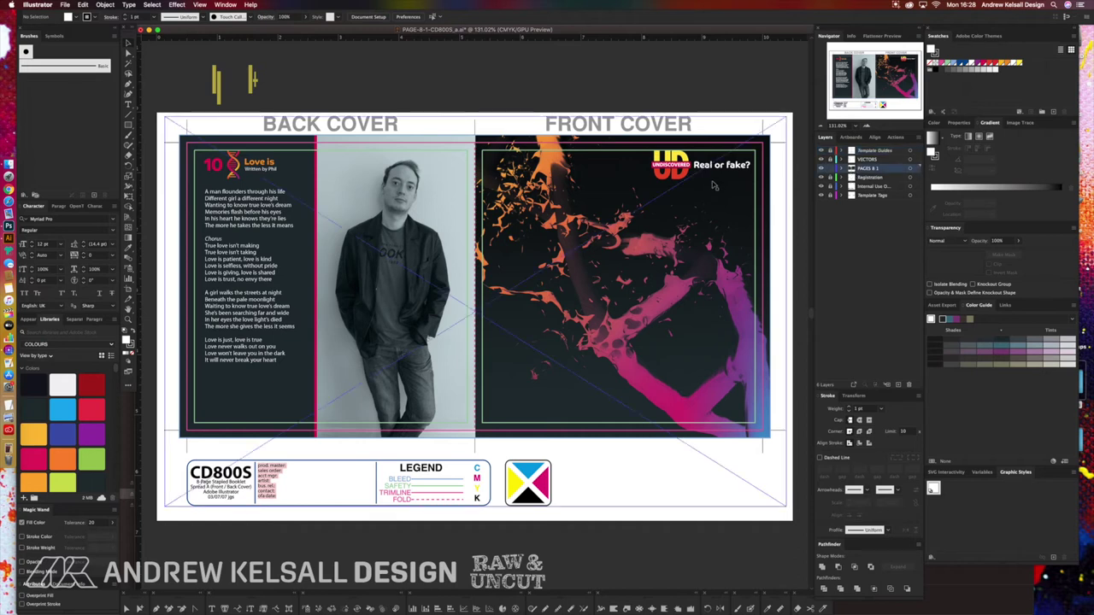
pyautogui.click(484, 120)
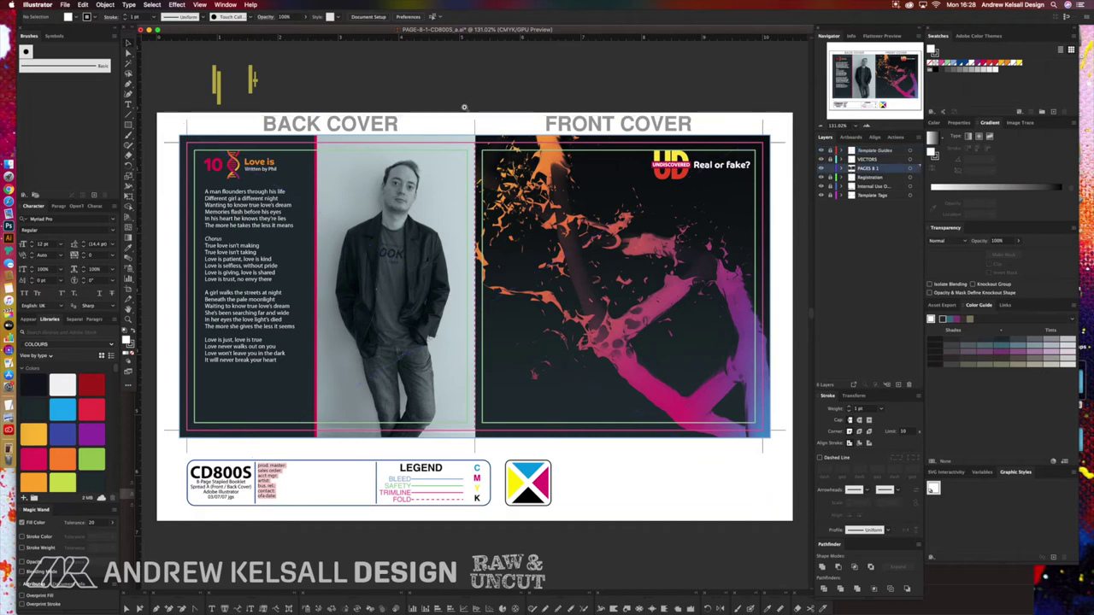
pyautogui.moveTo(464, 107); pyautogui.dragTo(488, 159)
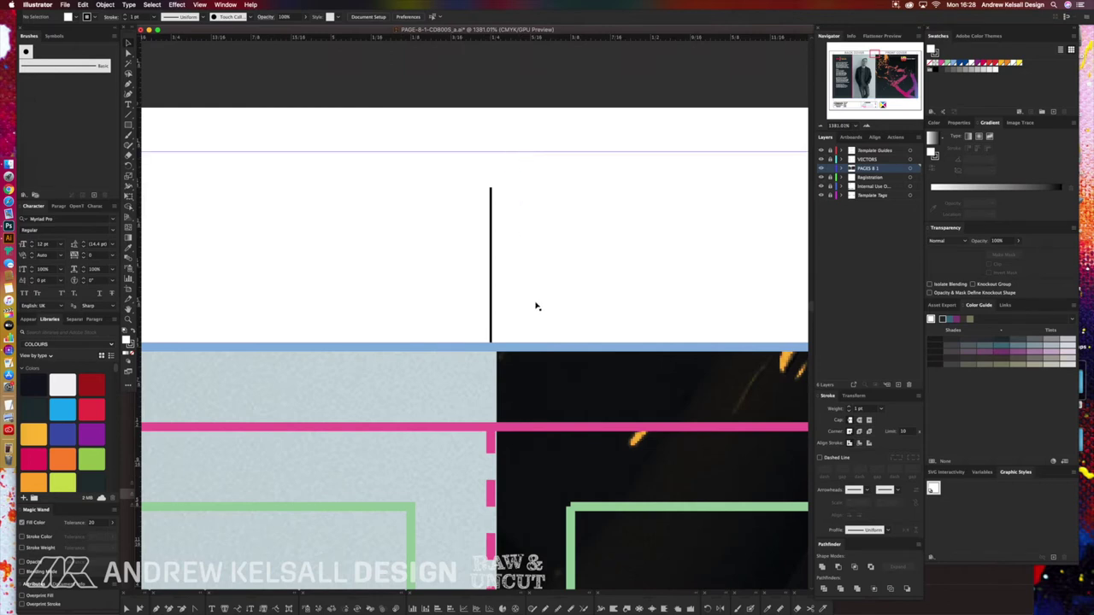
pyautogui.click(541, 385)
pyautogui.moveTo(539, 381); pyautogui.dragTo(537, 382)
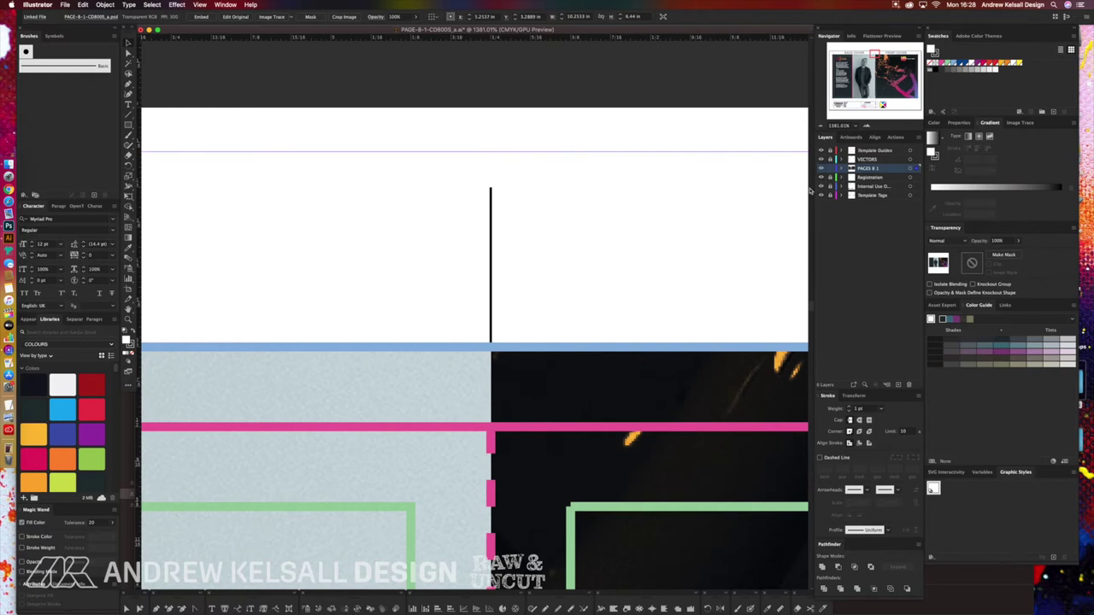
pyautogui.press('super+0')
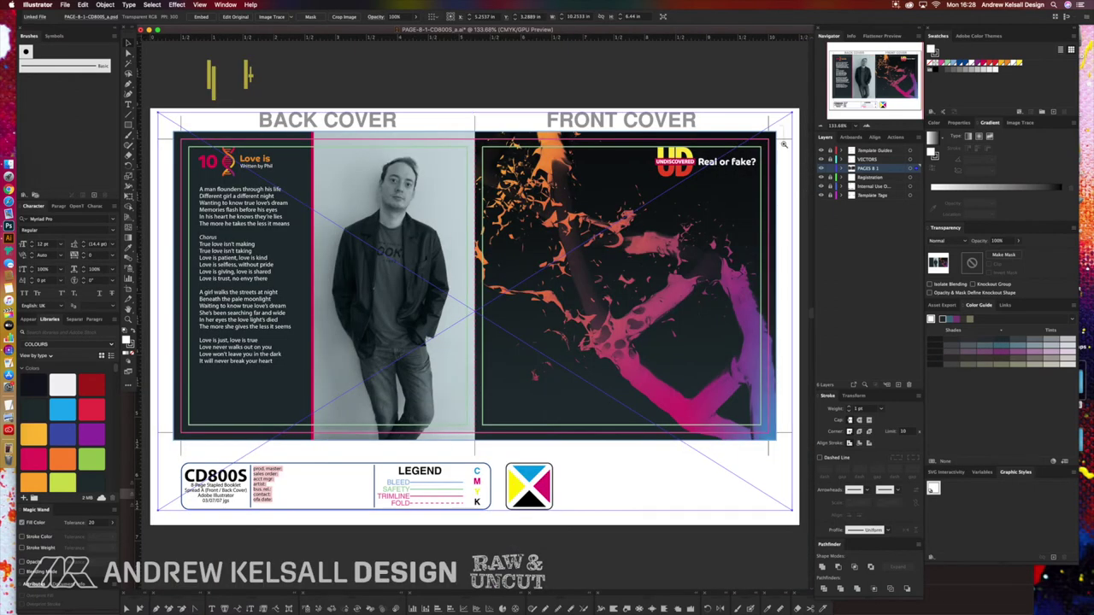
pyautogui.moveTo(783, 145); pyautogui.dragTo(784, 155)
pyautogui.press('super+alt+0')
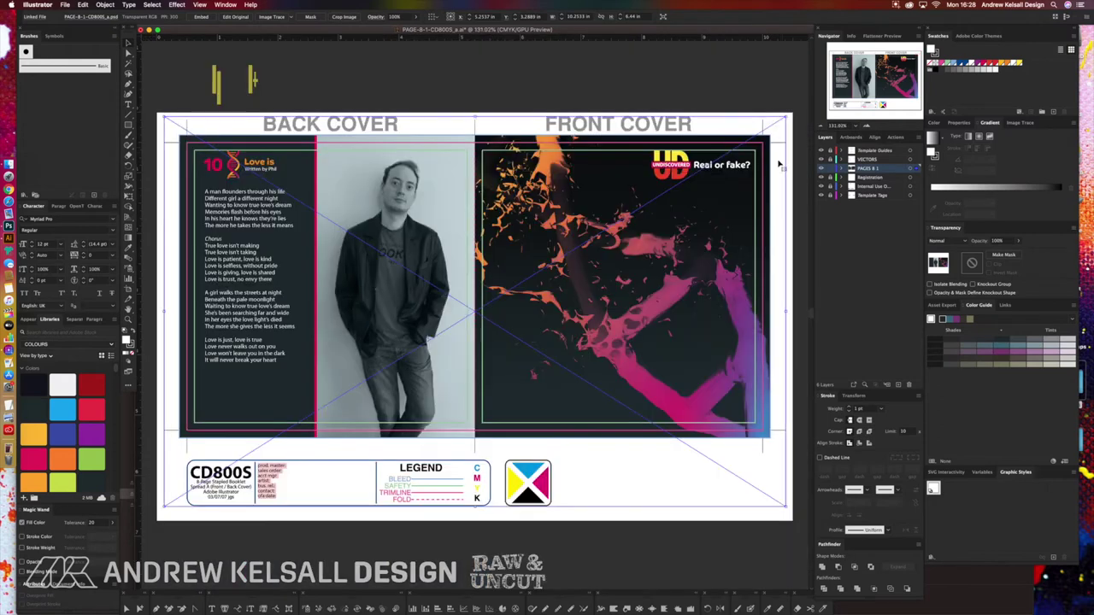
pyautogui.moveTo(496, 398); pyautogui.dragTo(502, 407)
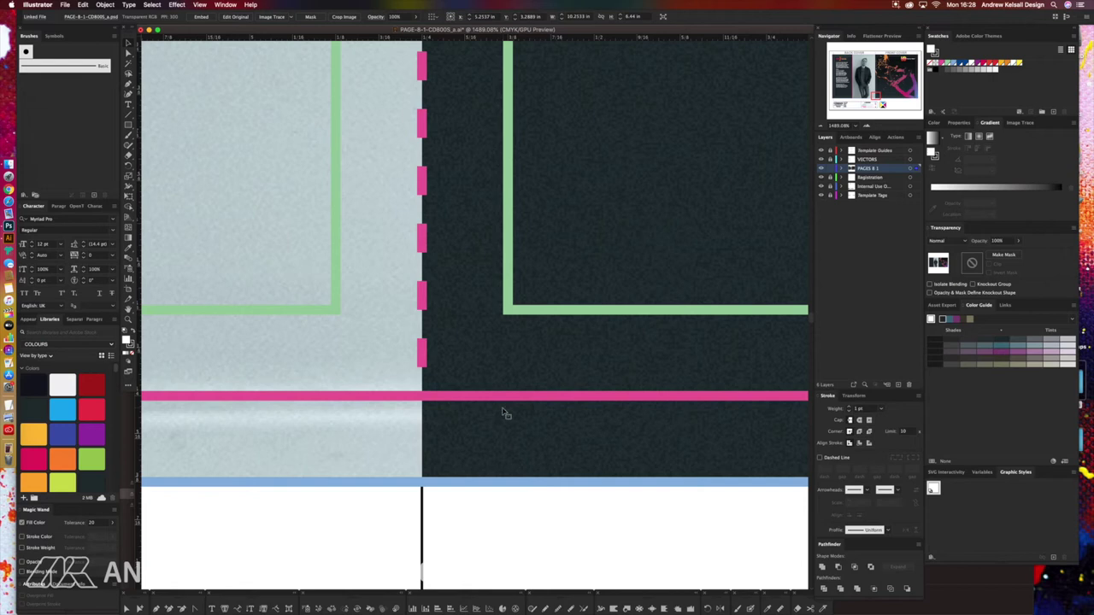
pyautogui.moveTo(427, 492); pyautogui.dragTo(452, 426)
pyautogui.moveTo(406, 391); pyautogui.dragTo(557, 366)
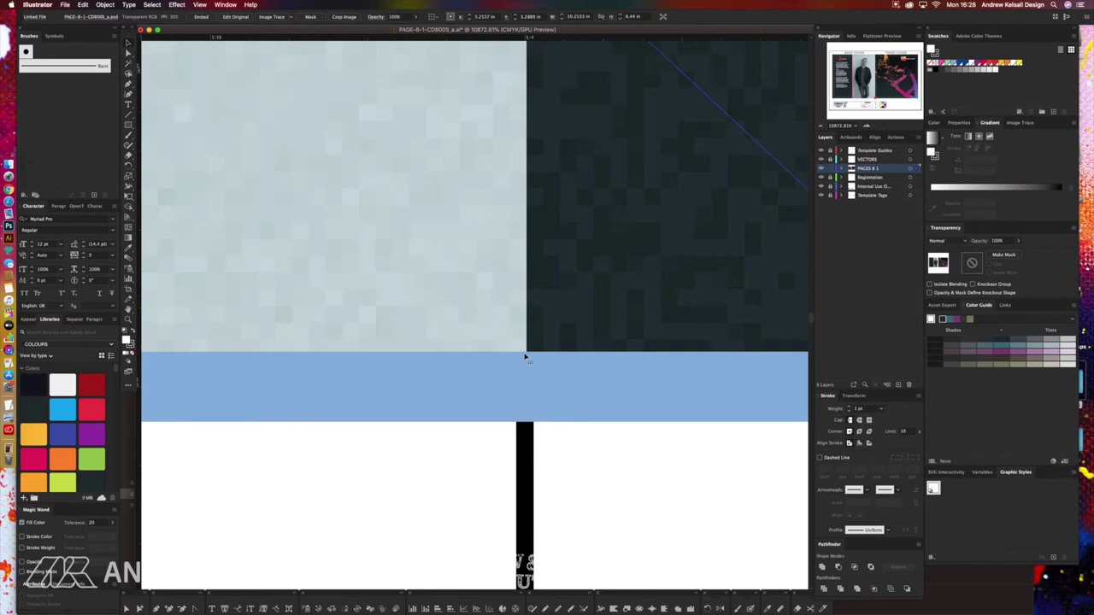
pyautogui.moveTo(539, 252); pyautogui.dragTo(542, 303)
pyautogui.press('super+0')
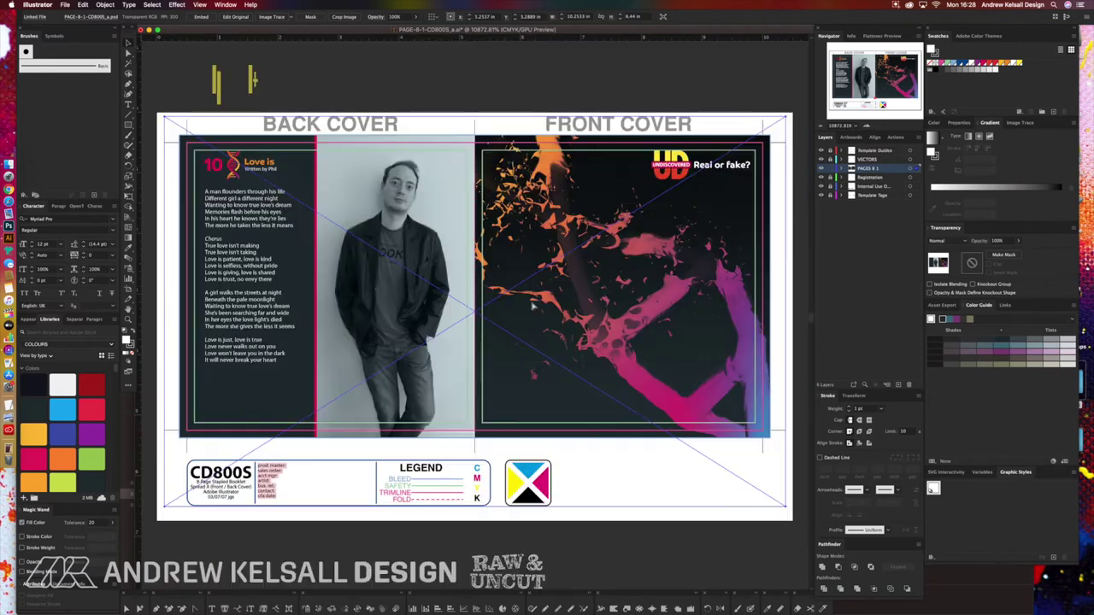
pyautogui.moveTo(476, 128); pyautogui.dragTo(498, 125)
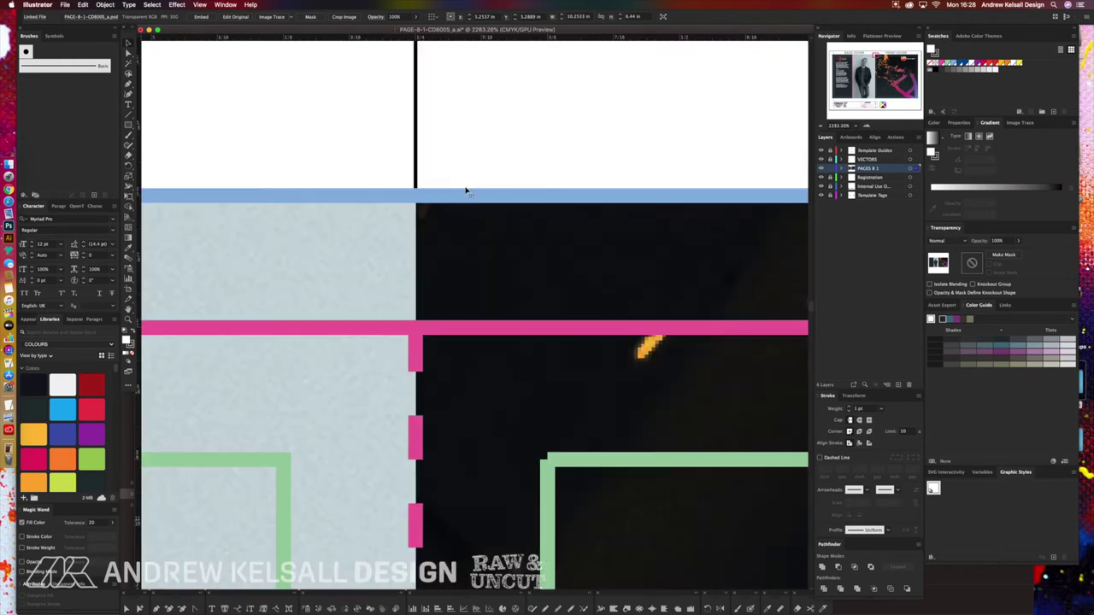
pyautogui.scroll(3, 419, 195)
pyautogui.scroll(-3, 496, 288)
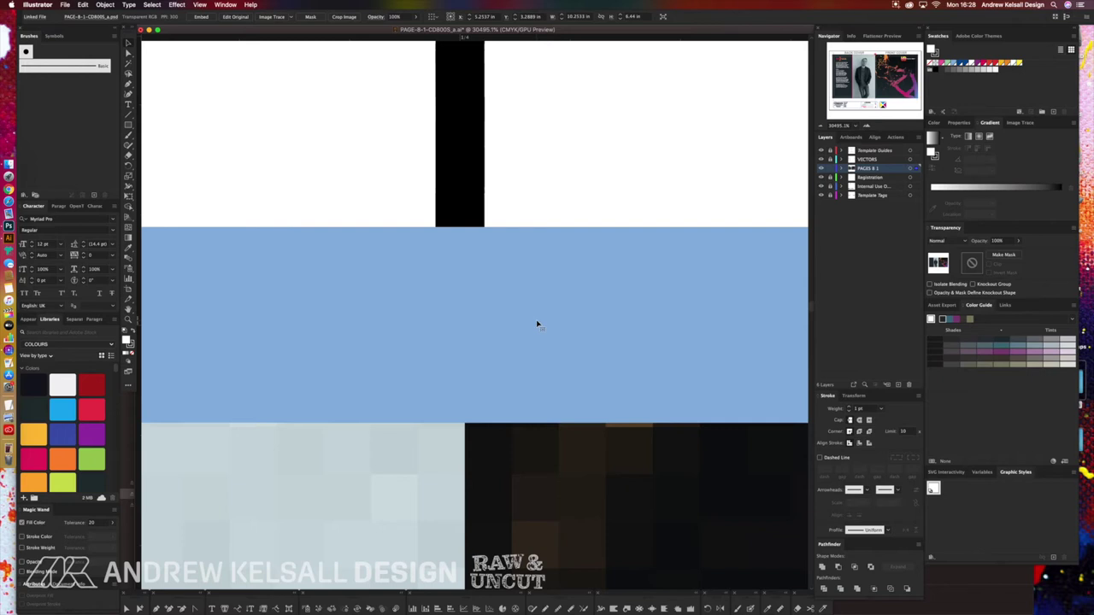
pyautogui.moveTo(139, 315); pyautogui.dragTo(462, 333)
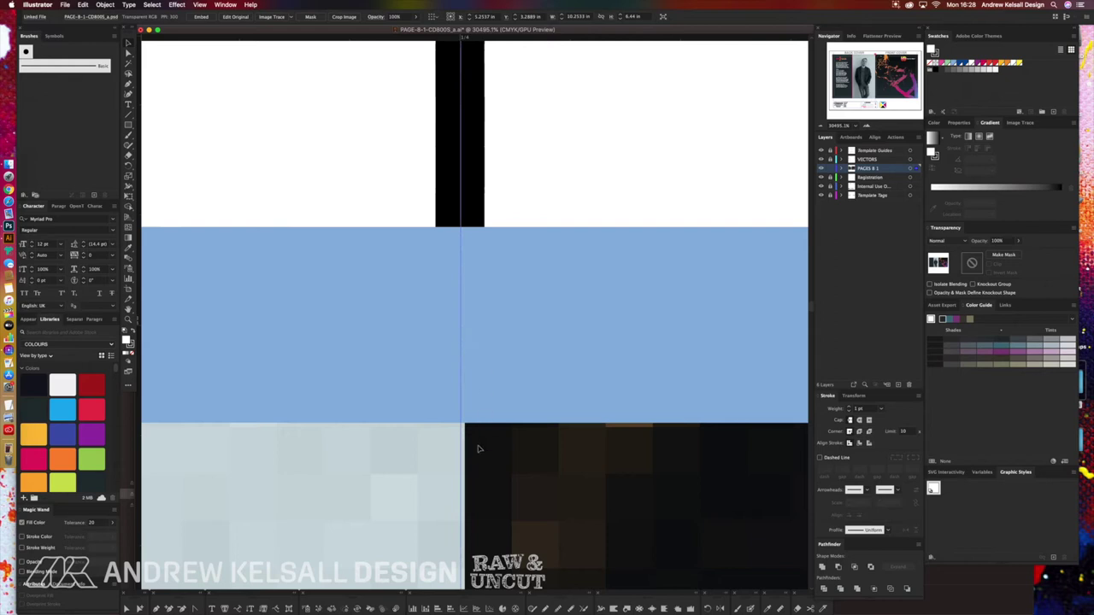
pyautogui.moveTo(476, 447); pyautogui.dragTo(471, 447)
pyautogui.press('super+0')
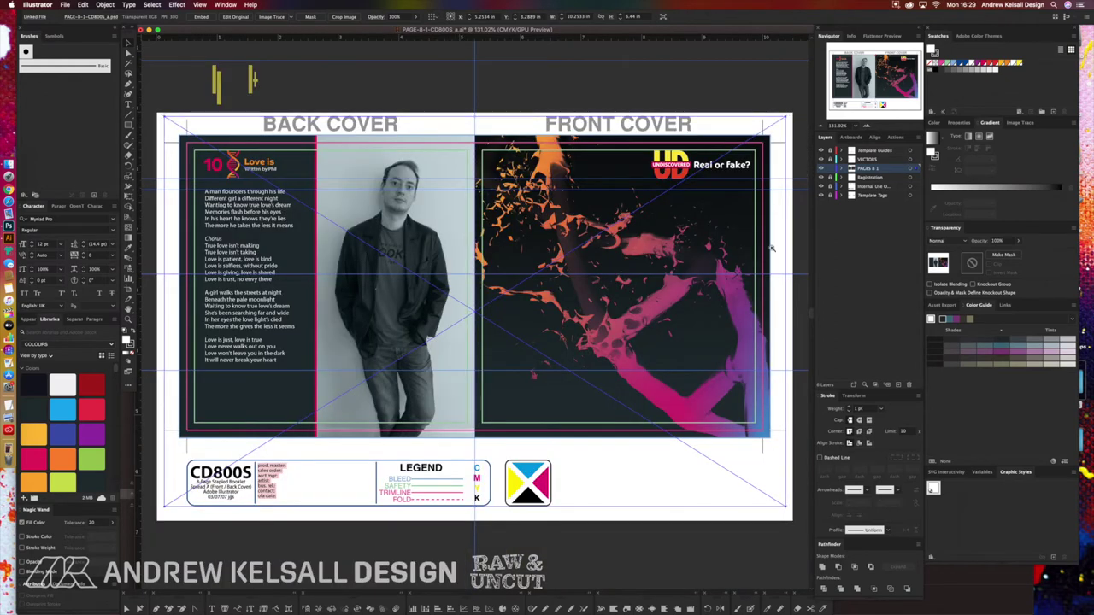
pyautogui.scroll(10, 773, 260)
pyautogui.press('super+0')
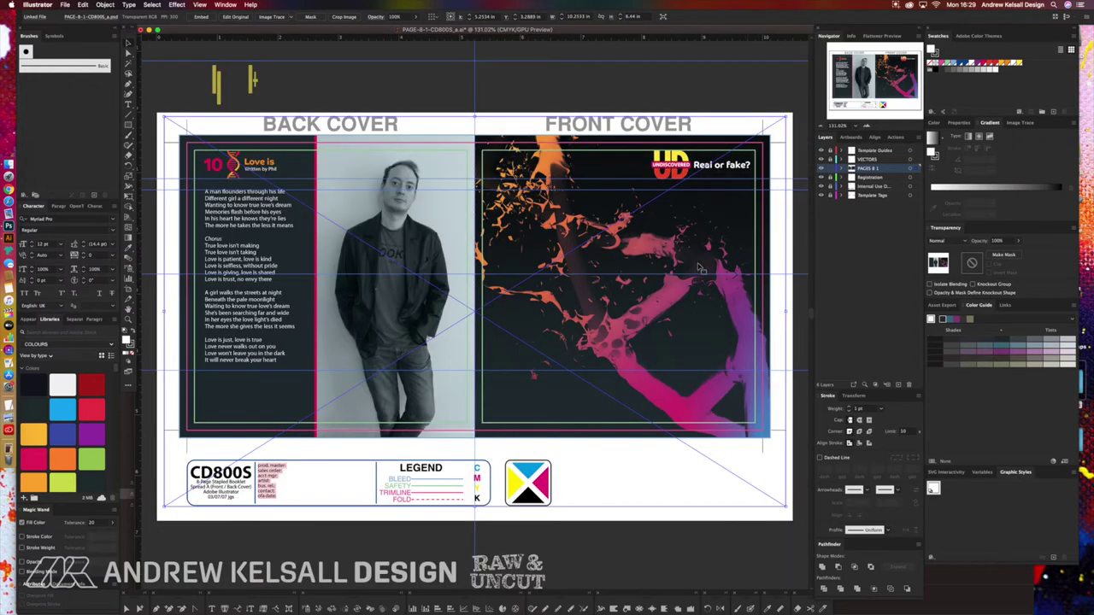
pyautogui.hscroll(-2, 747, 245)
pyautogui.hscroll(1, 673, 280)
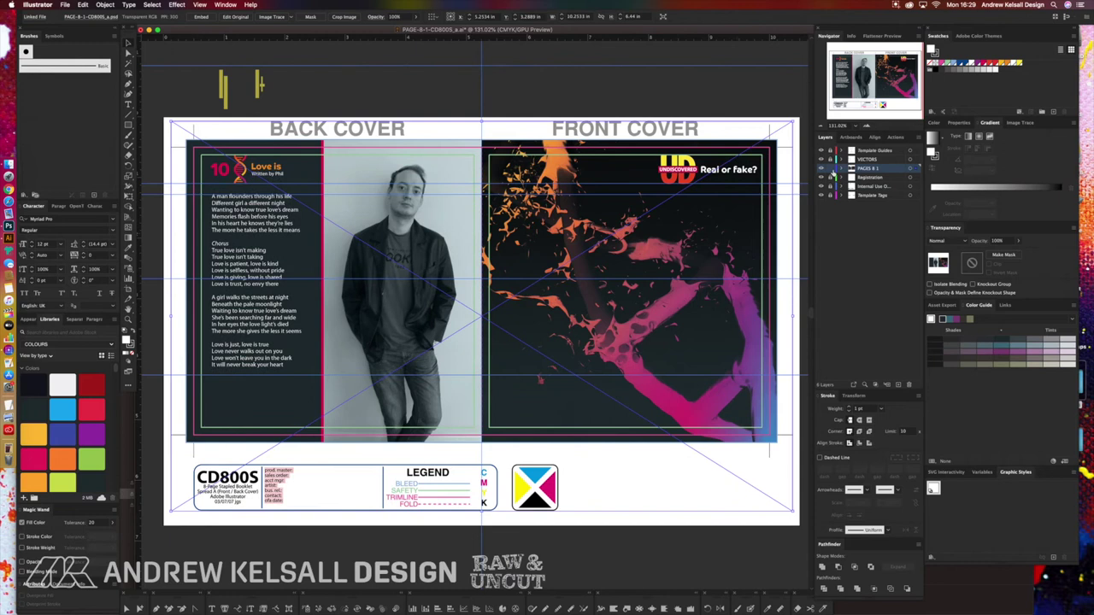
pyautogui.press('super+shift+a')
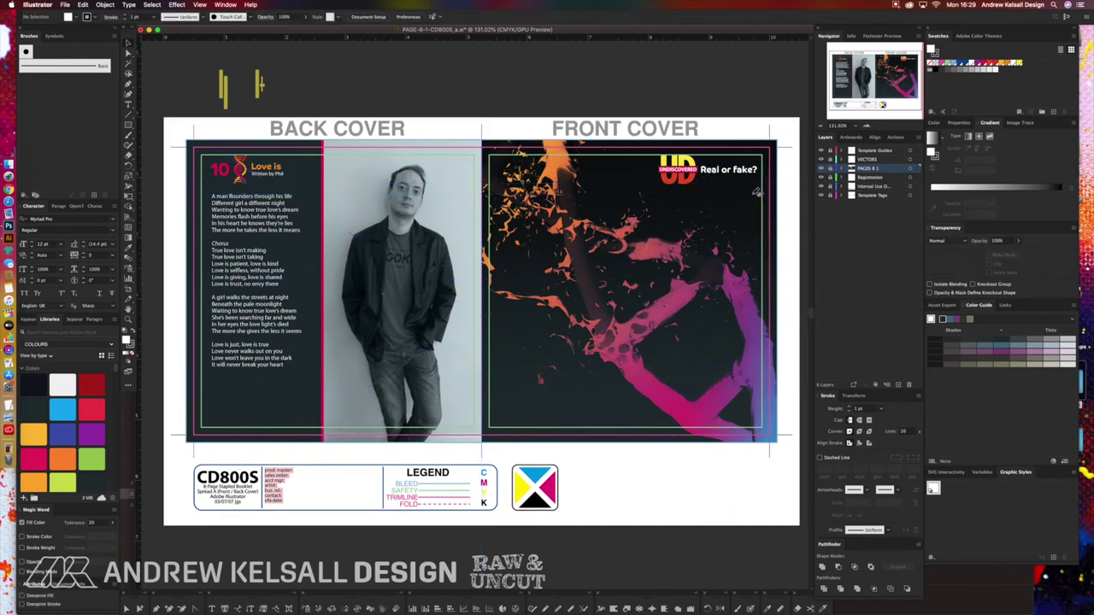
# Hide the Template Guides layer so the green and pink trim guides disappear.
pyautogui.click(821, 151)
pyautogui.scroll(-2, 735, 176)
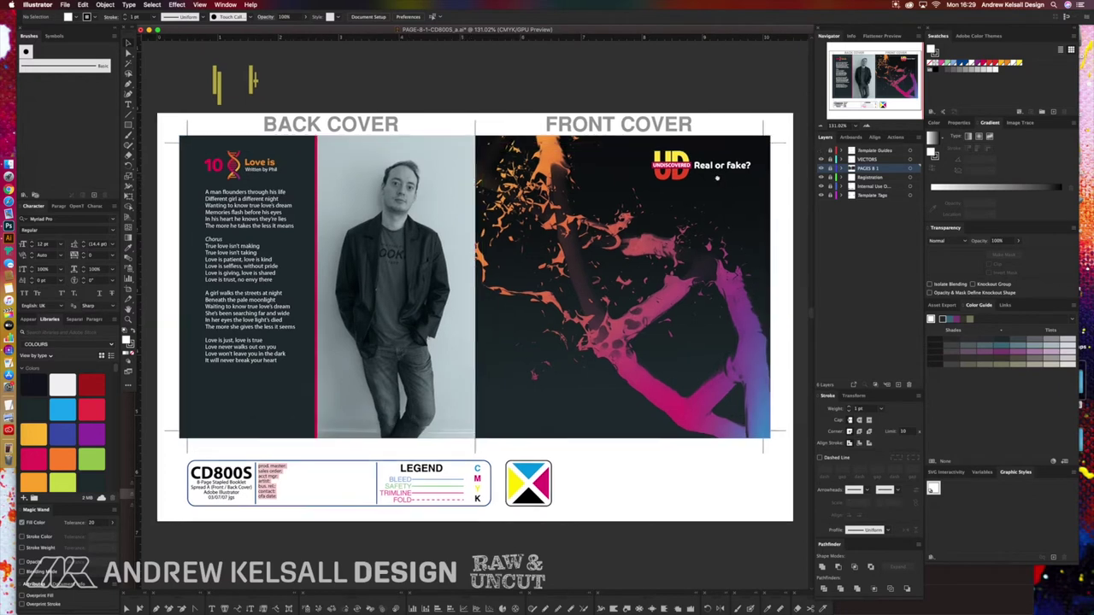
pyautogui.hotkey('shift', 'Tab')
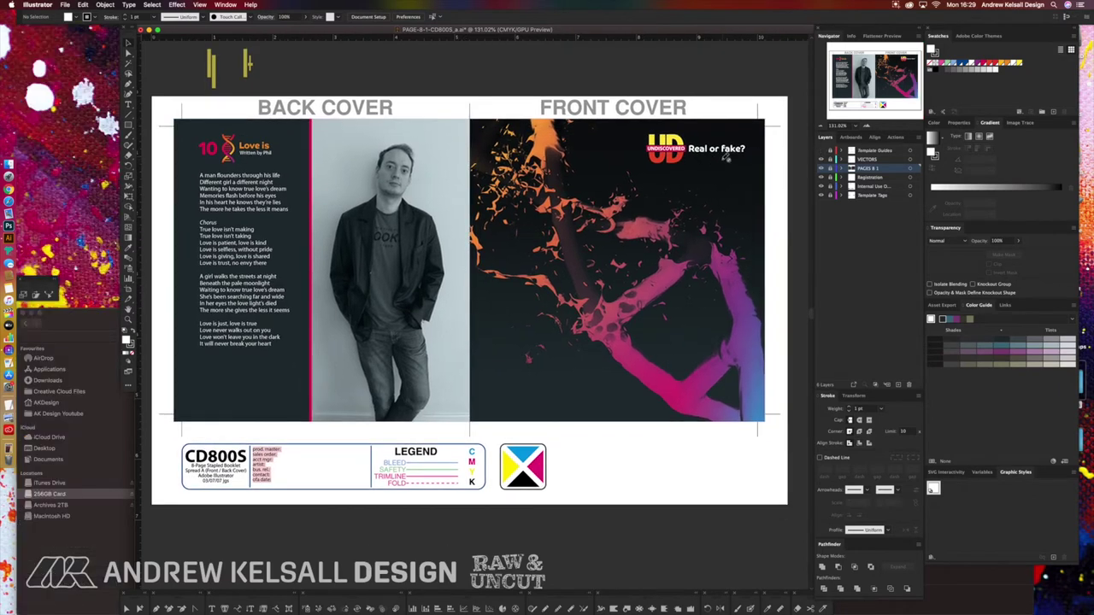
pyautogui.hotkey('shift', 'Tab')
# Check the UD and UNDISCOVERED logo outlines closely, then return to Preview with the artboard fitted.
pyautogui.press('super+y')
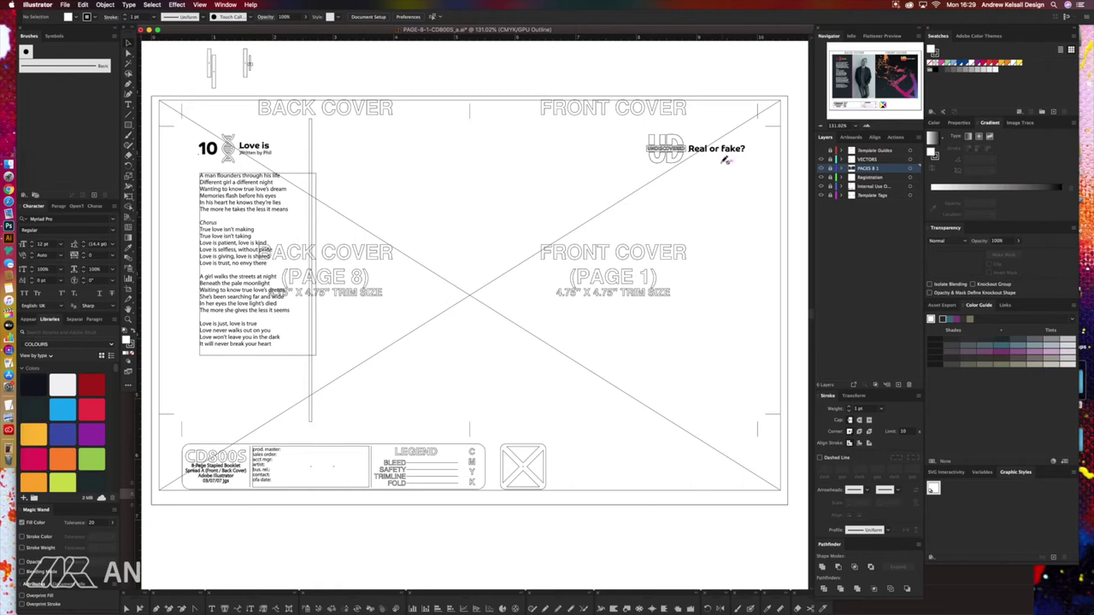
pyautogui.press('super+space')
pyautogui.moveTo(658, 139); pyautogui.dragTo(678, 167)
pyautogui.moveTo(587, 246); pyautogui.dragTo(748, 211)
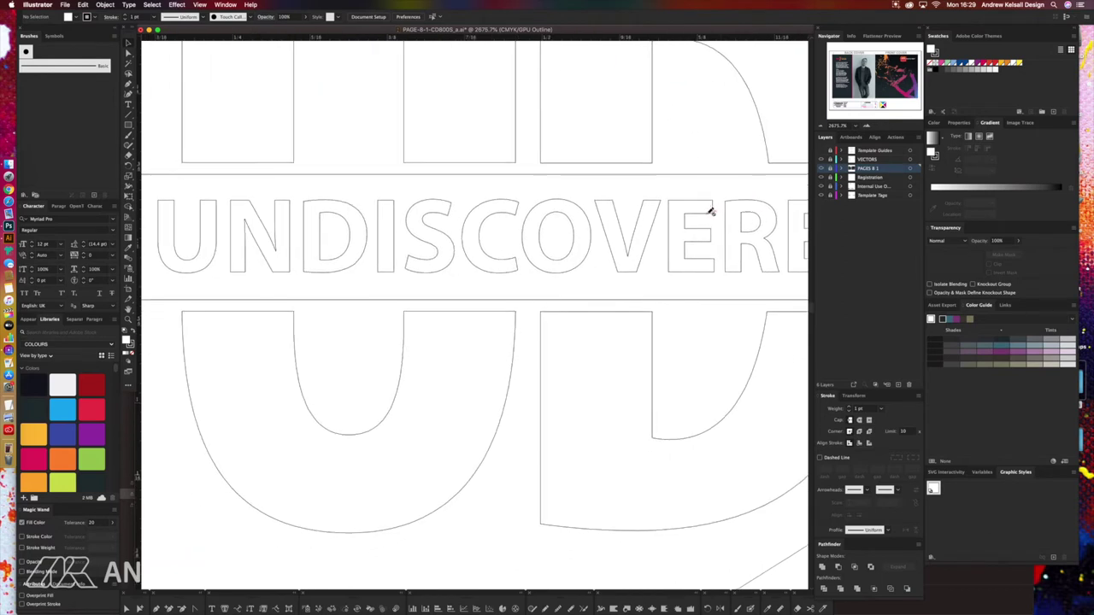
pyautogui.press('super+y')
pyautogui.press('super+0')
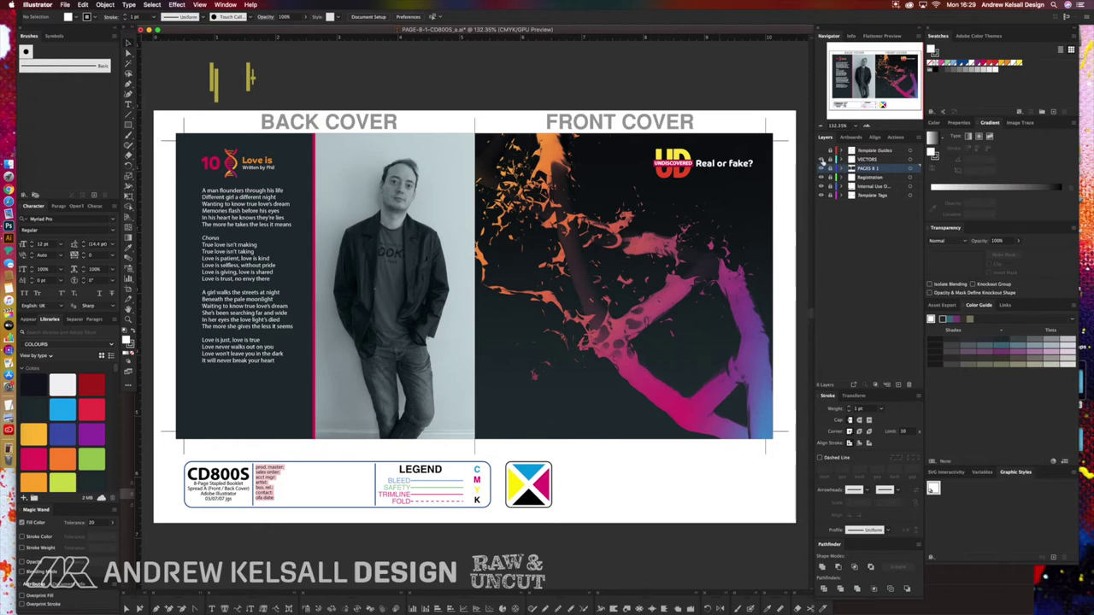
pyautogui.press('super+y')
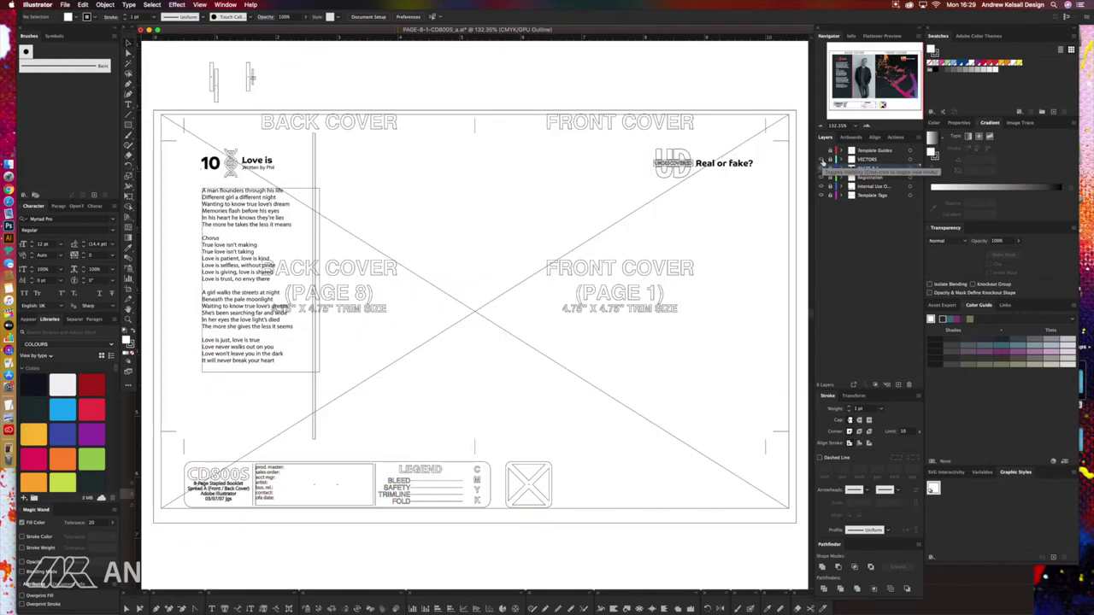
pyautogui.press('super+y')
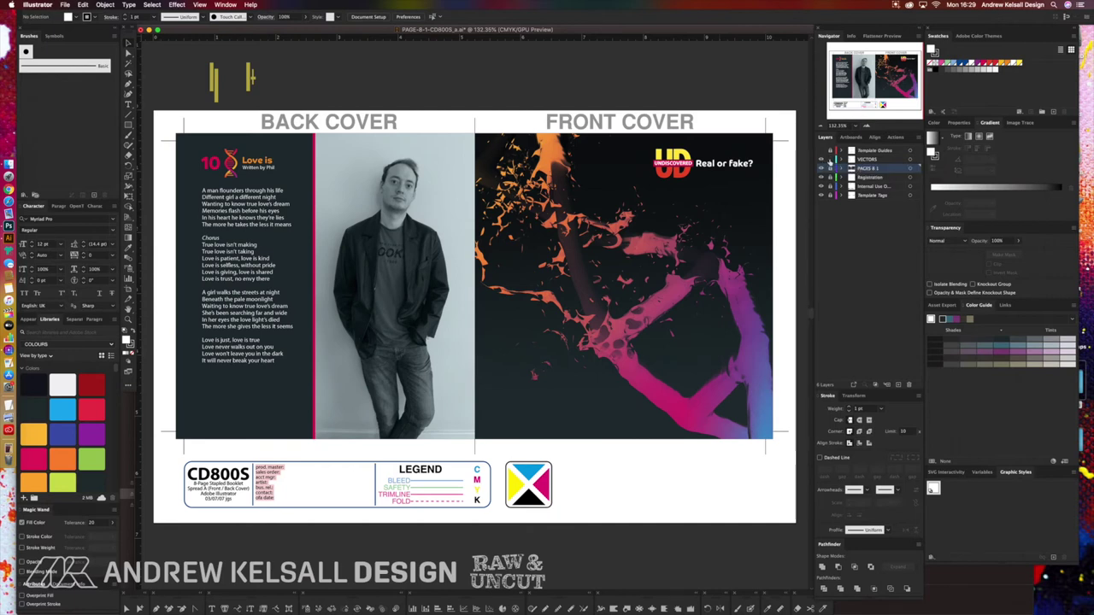
pyautogui.click(256, 273)
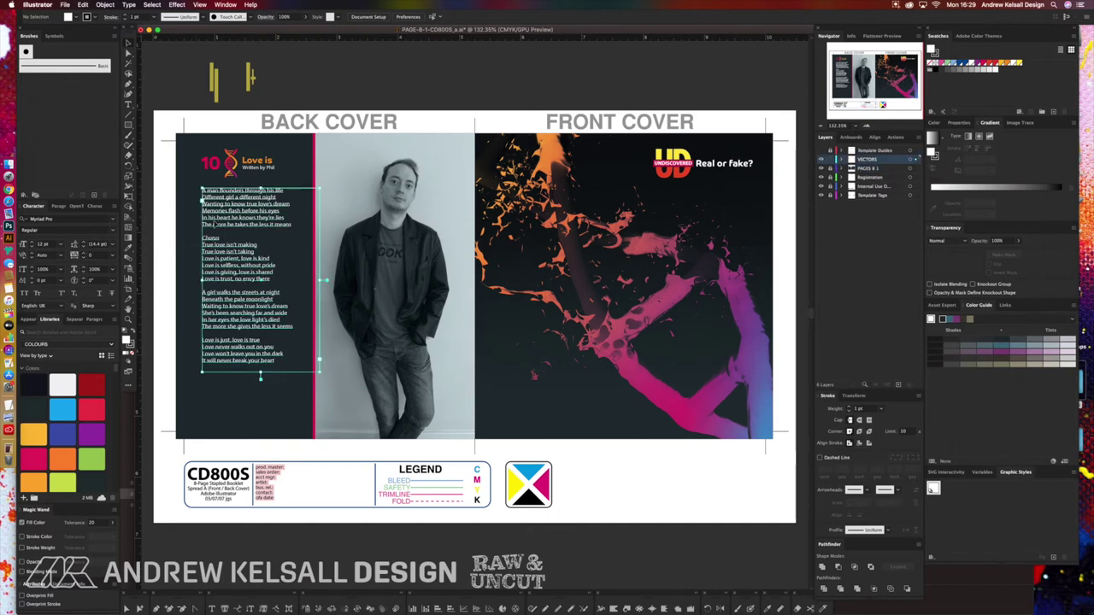
pyautogui.click(83, 5)
pyautogui.click(88, 17)
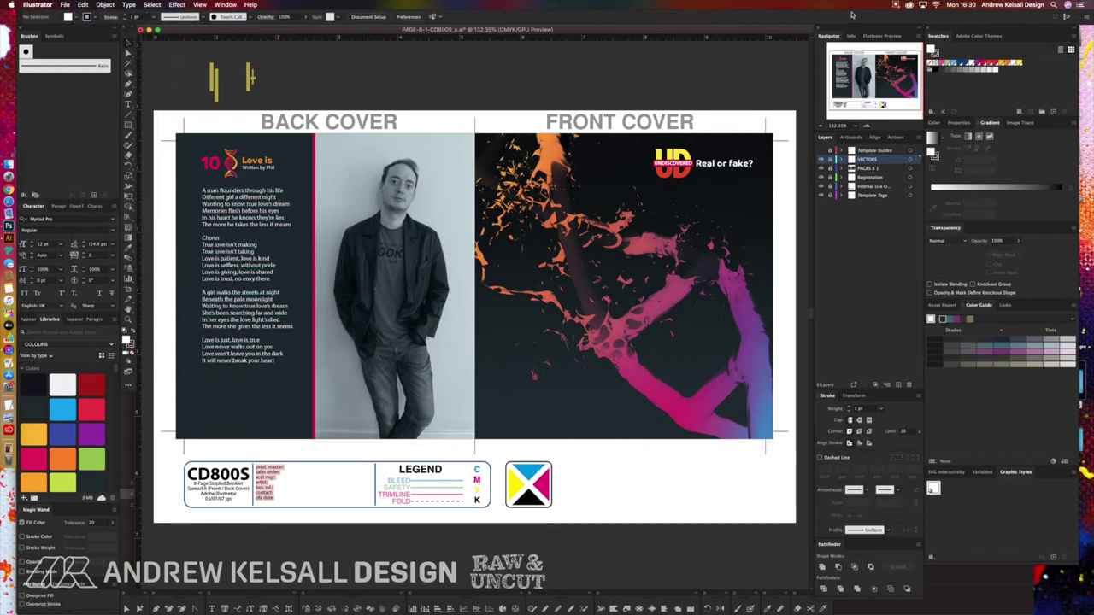
pyautogui.press('super+semicolon')
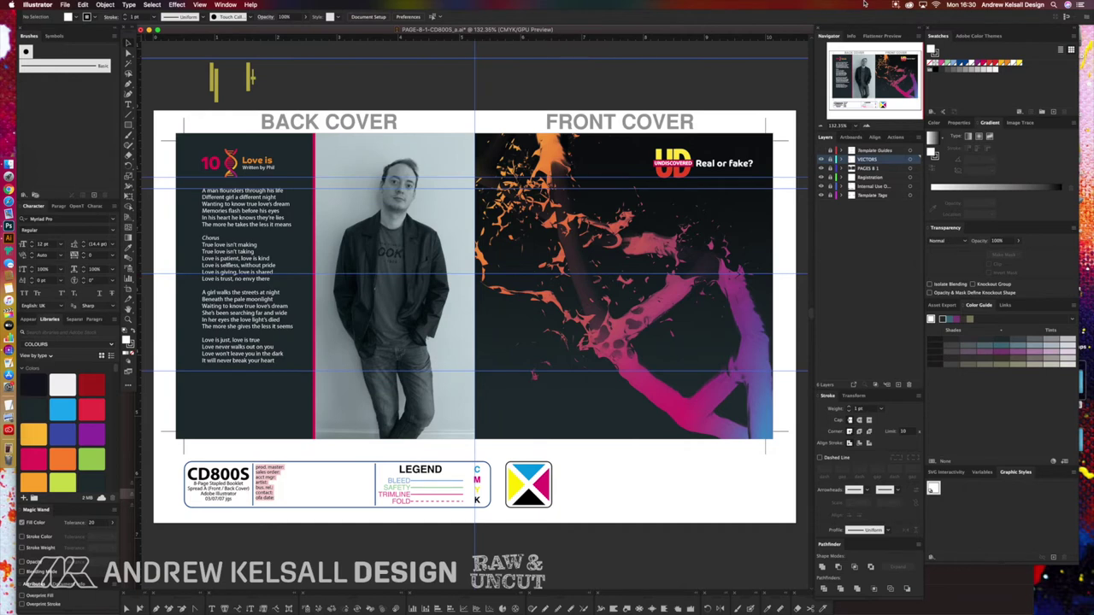
pyautogui.moveTo(202, 185); pyautogui.dragTo(249, 202)
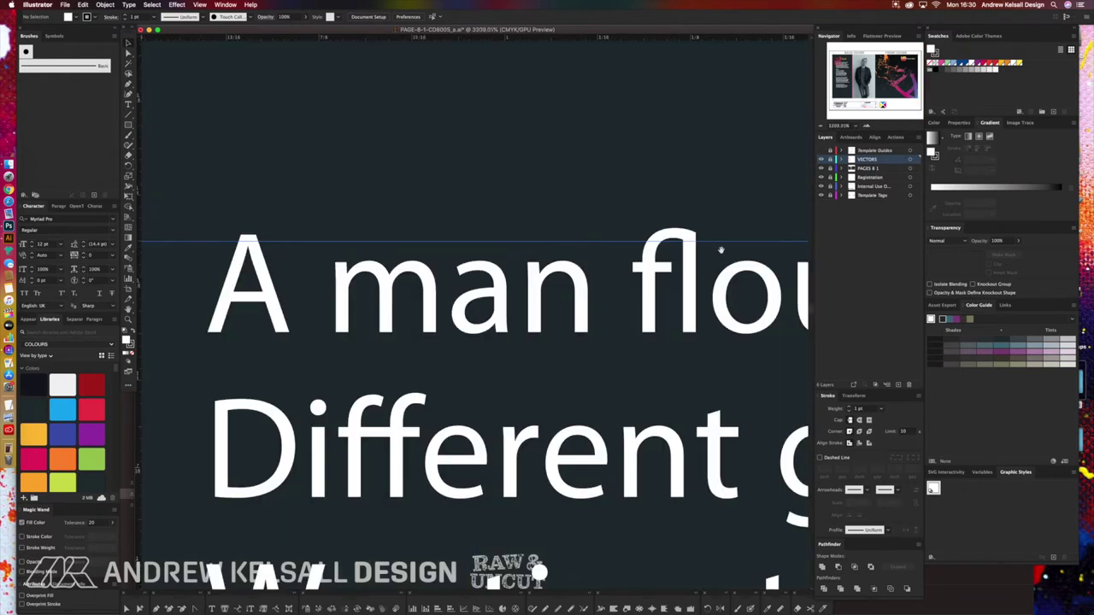
pyautogui.moveTo(721, 250); pyautogui.dragTo(490, 246)
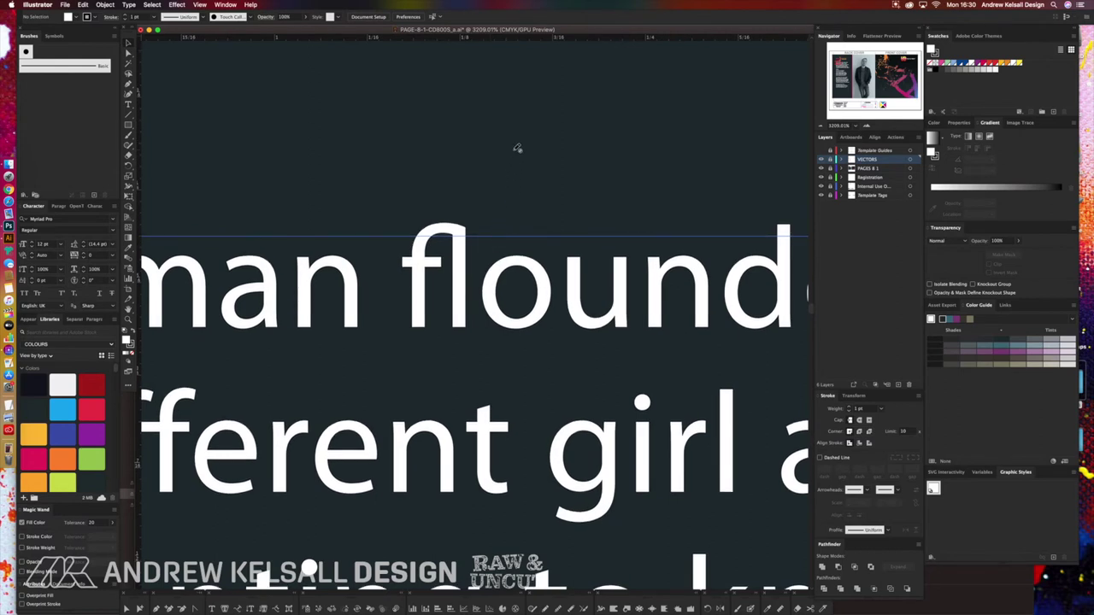
pyautogui.press('super+0')
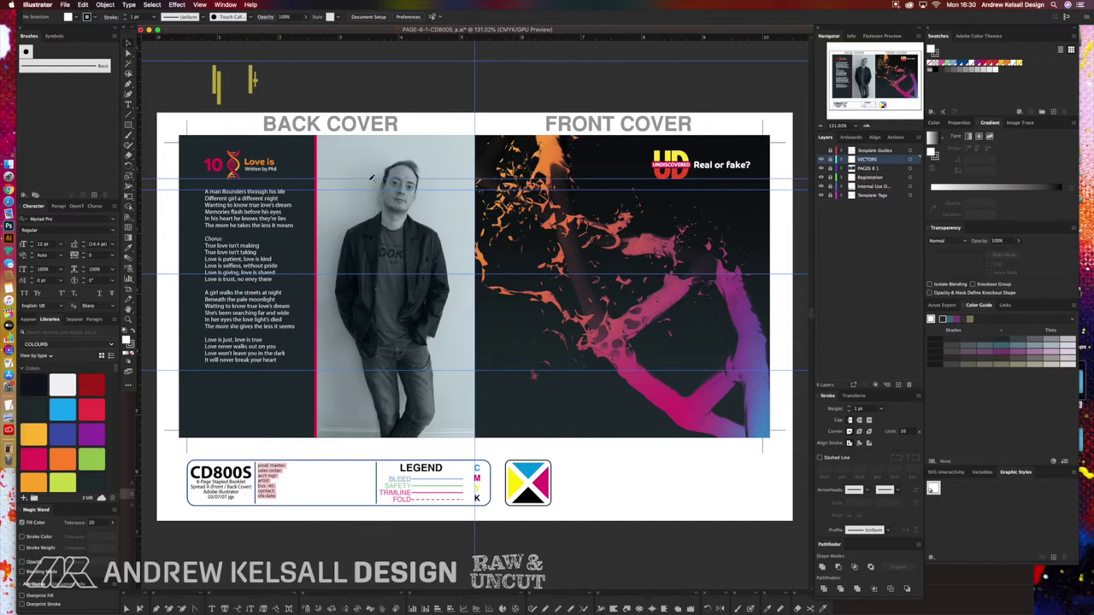
pyautogui.moveTo(291, 183); pyautogui.dragTo(272, 200)
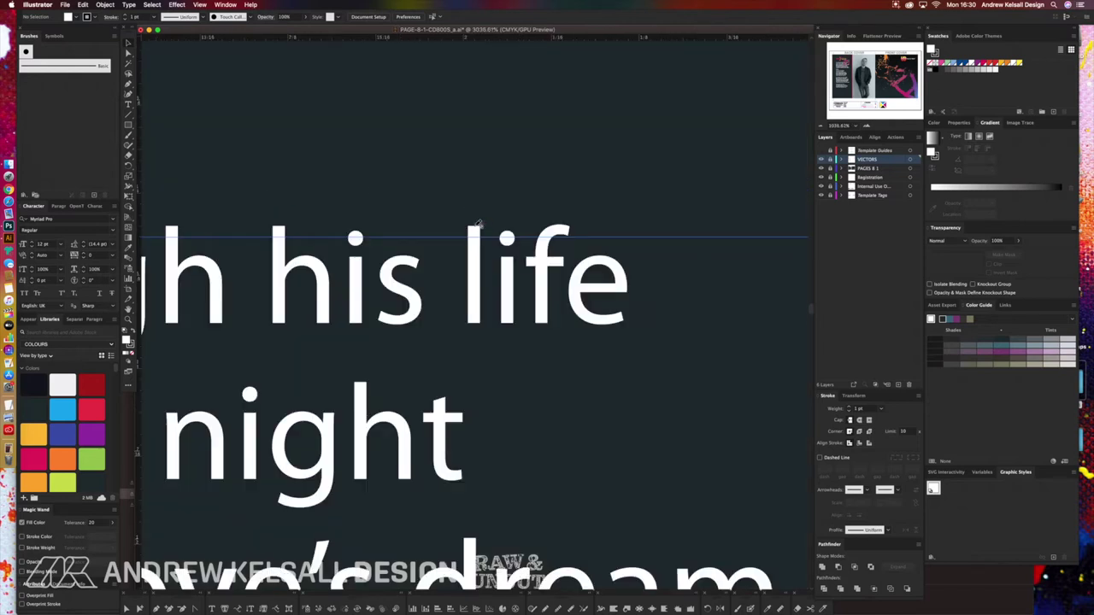
pyautogui.click(224, 5)
pyautogui.moveTo(200, 4)
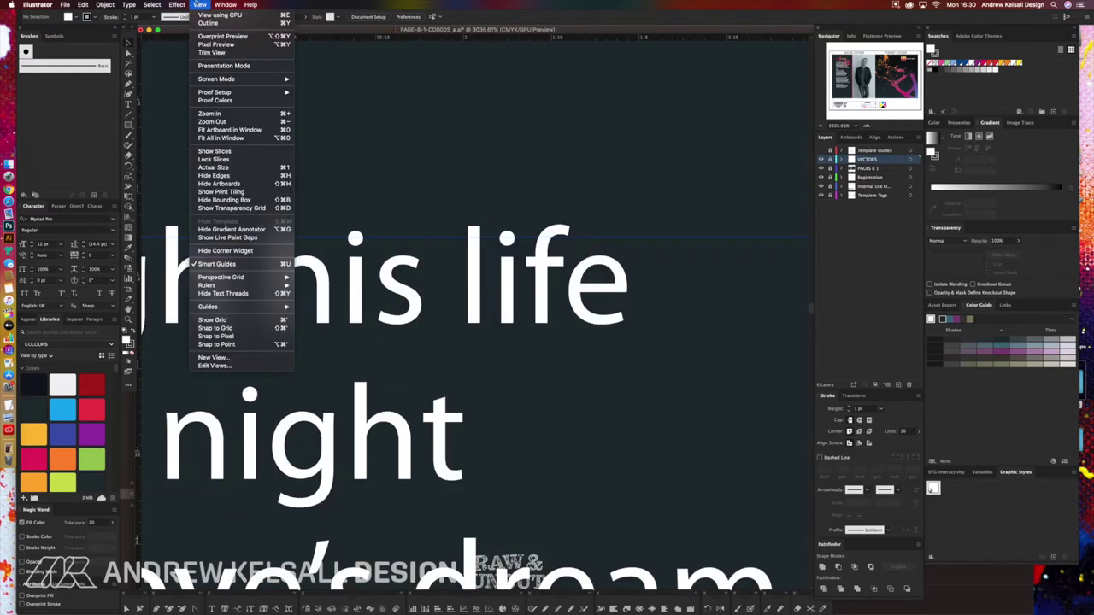
pyautogui.click(235, 264)
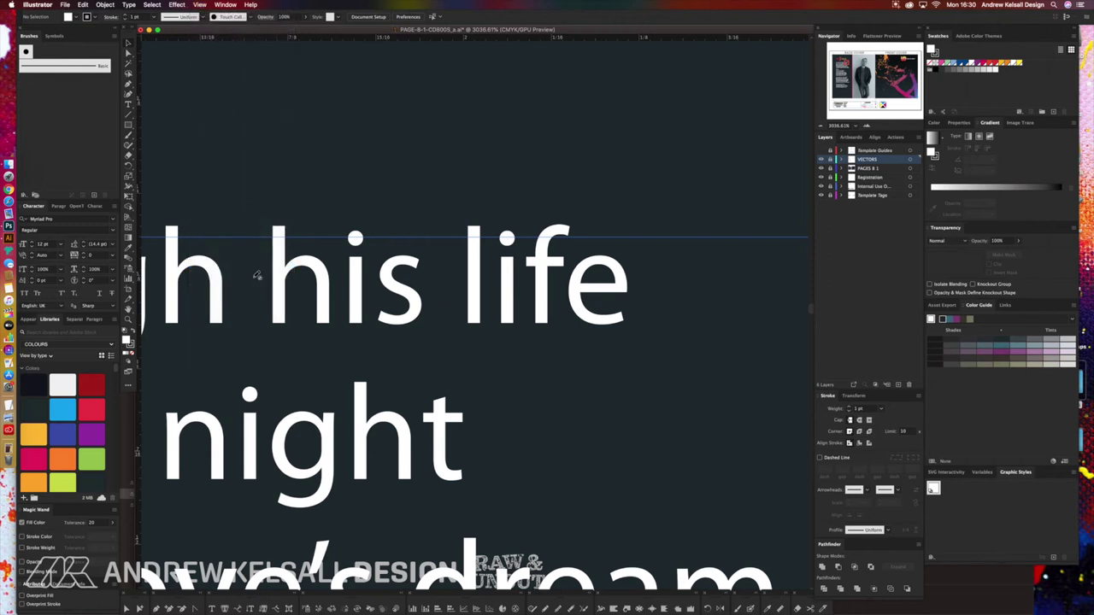
pyautogui.press('super+0')
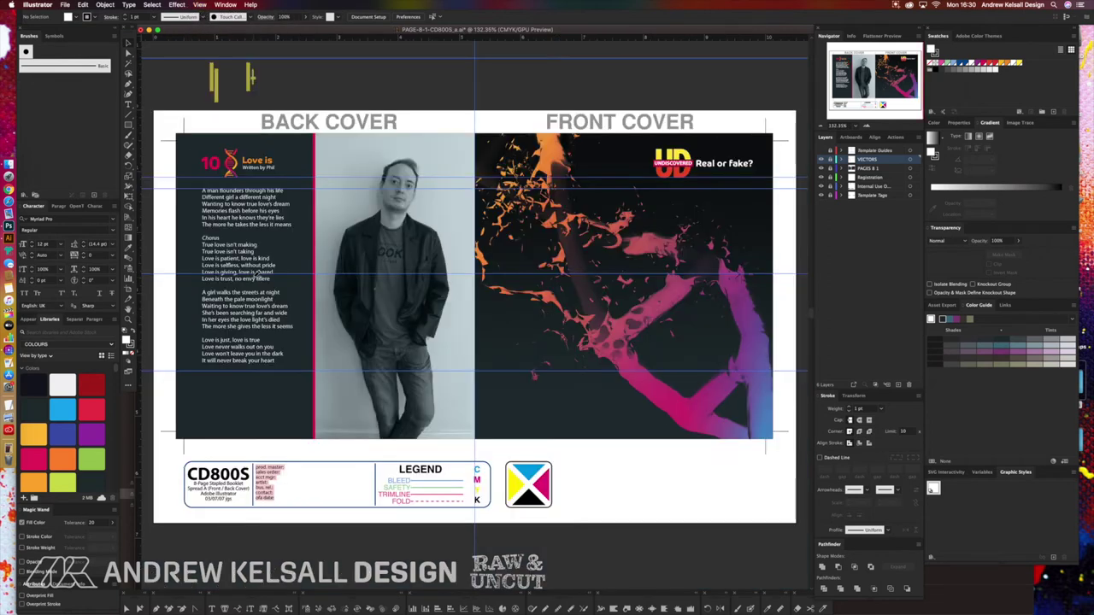
pyautogui.scroll(3, 279, 229)
pyautogui.hscroll(-4, 278, 229)
pyautogui.moveTo(297, 251); pyautogui.dragTo(310, 227)
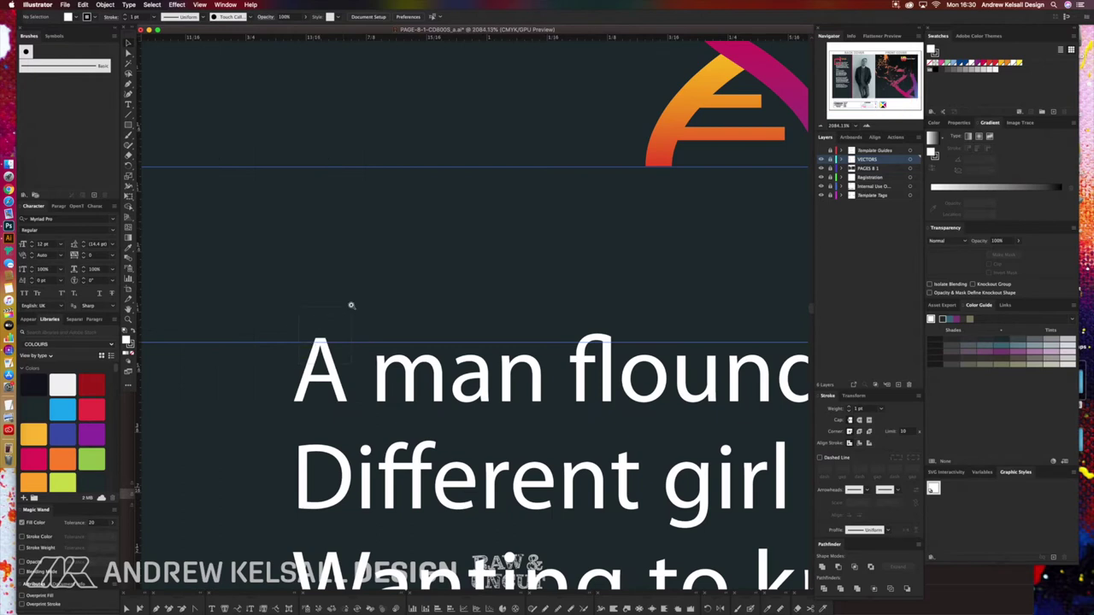
pyautogui.moveTo(351, 305); pyautogui.dragTo(391, 371)
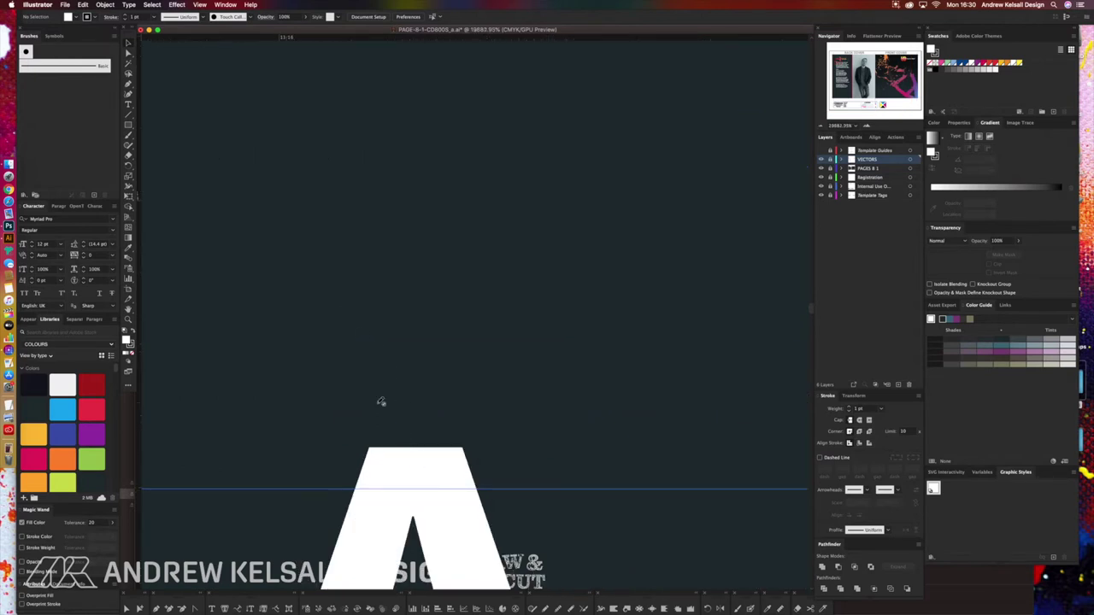
pyautogui.press('super+0')
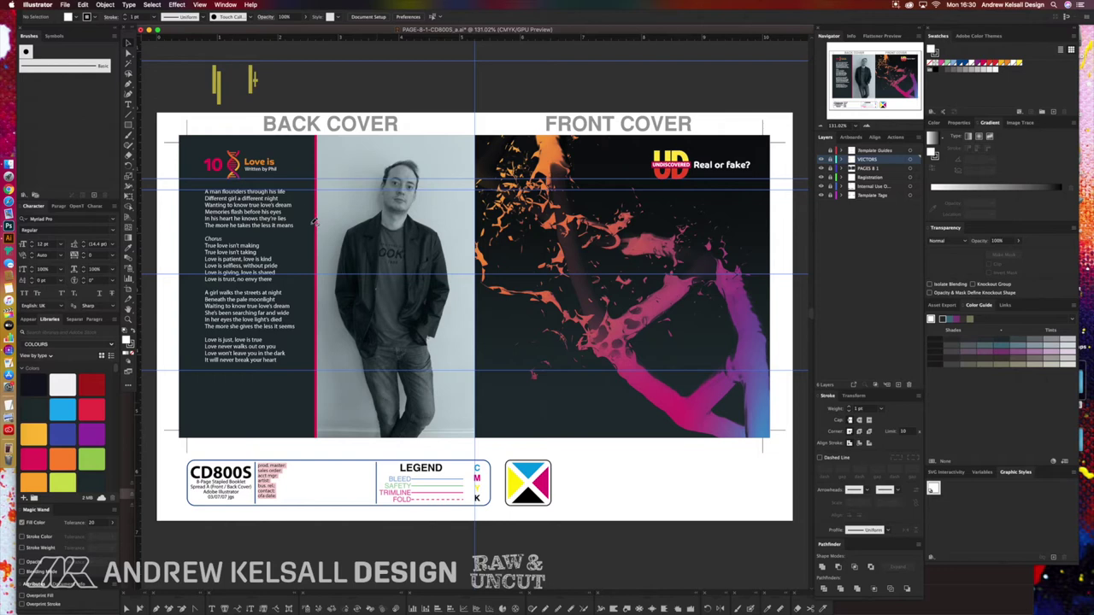
pyautogui.moveTo(166, 455); pyautogui.dragTo(507, 111)
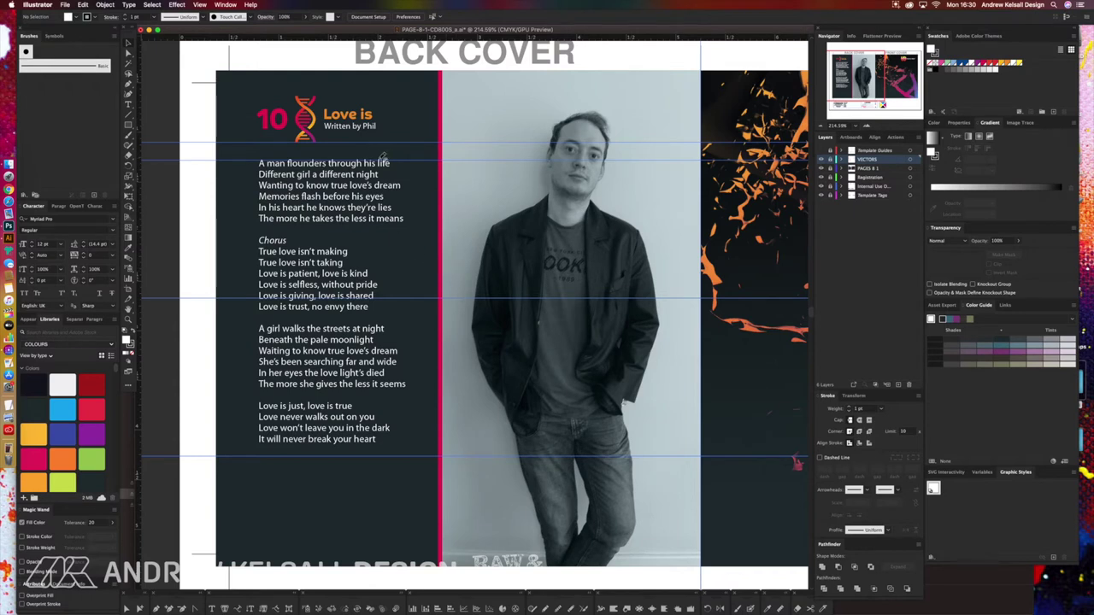
pyautogui.hscroll(3, 427, 202)
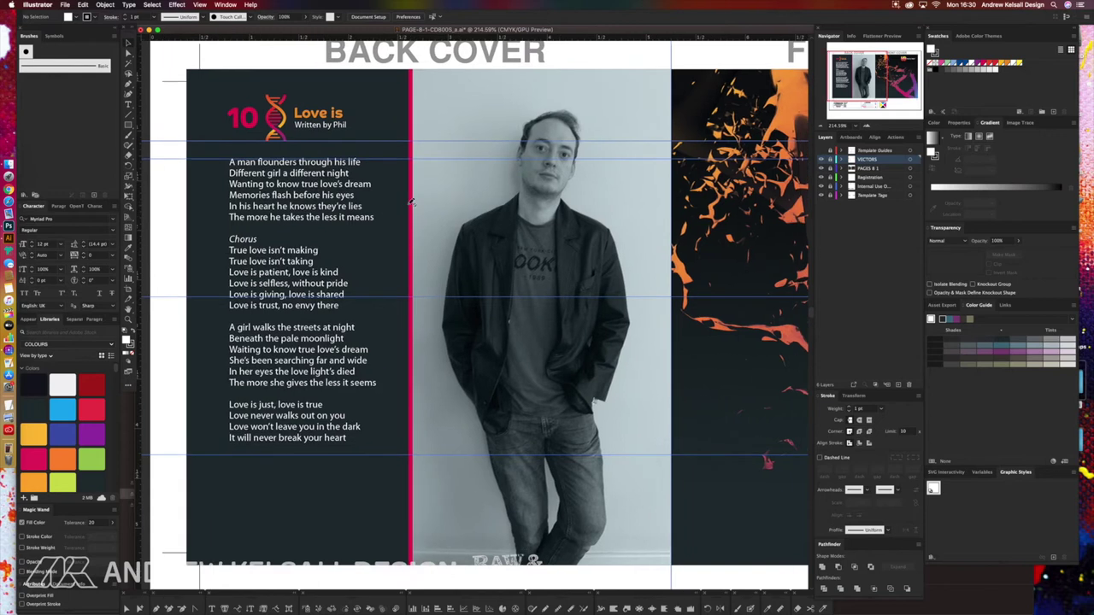
pyautogui.press('super+0')
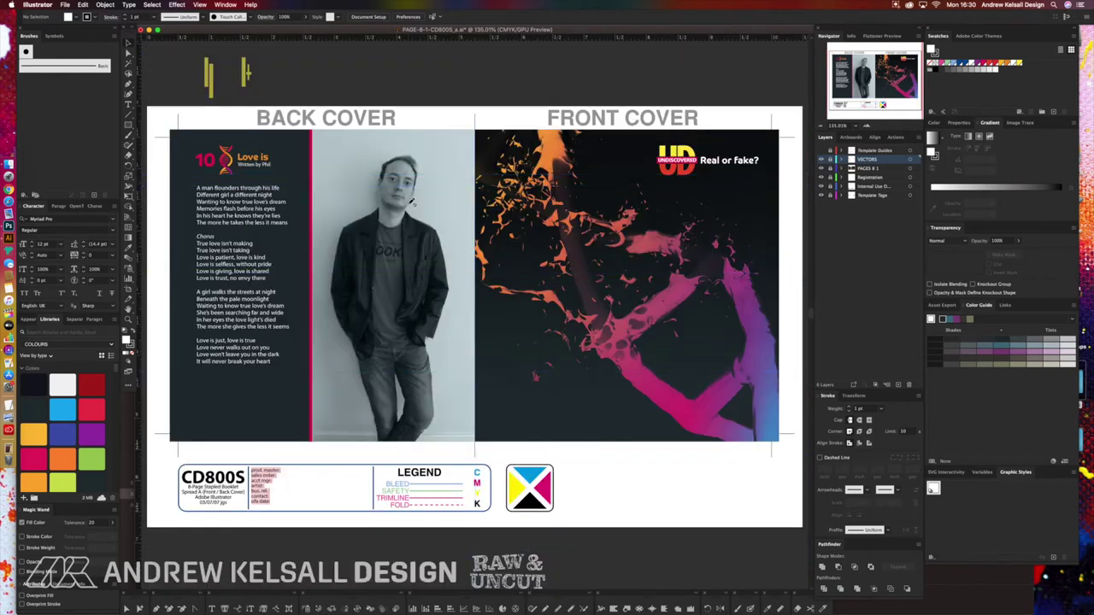
# Duplicate the VECTORS layer and rename the copy VECTORS PATHS.
pyautogui.moveTo(868, 159); pyautogui.dragTo(899, 385)
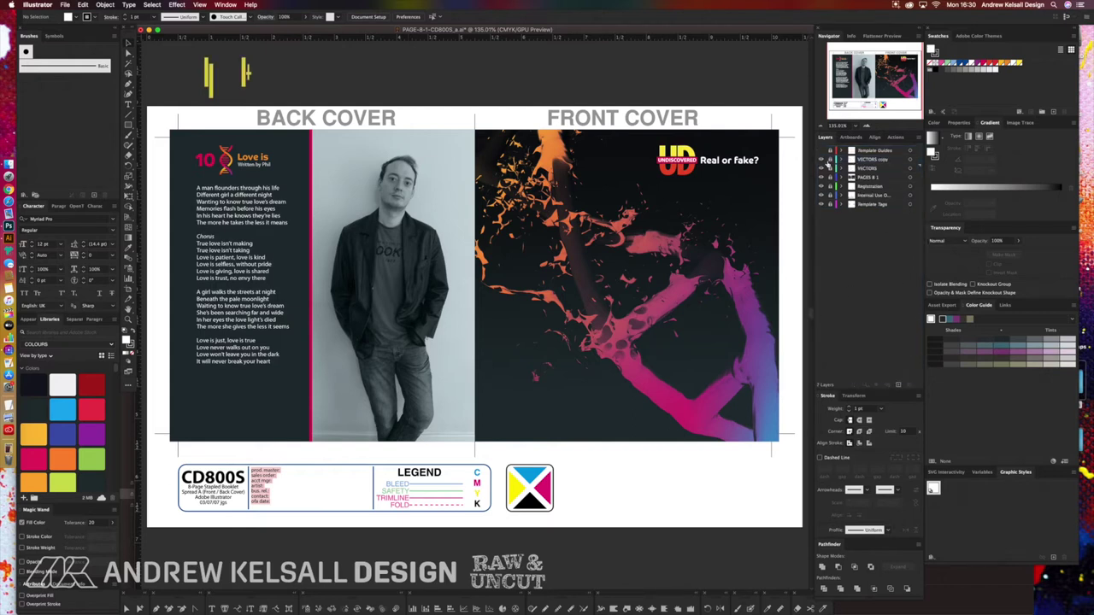
pyautogui.doubleClick(884, 160)
pyautogui.click(882, 160)
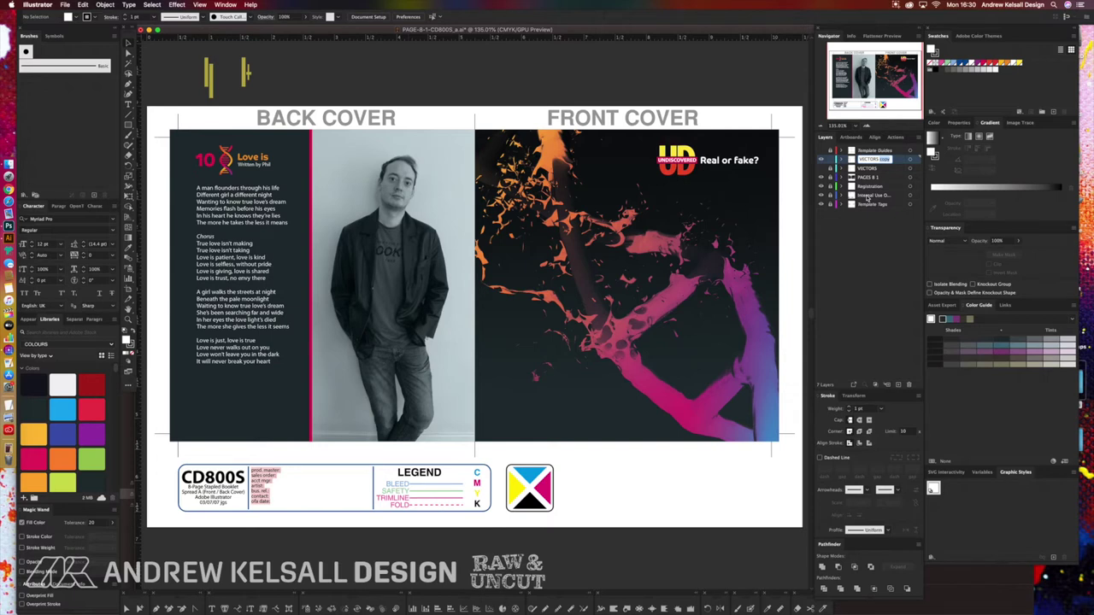
pyautogui.write('PATHS')
pyautogui.press('Return')
pyautogui.click(8, 163)
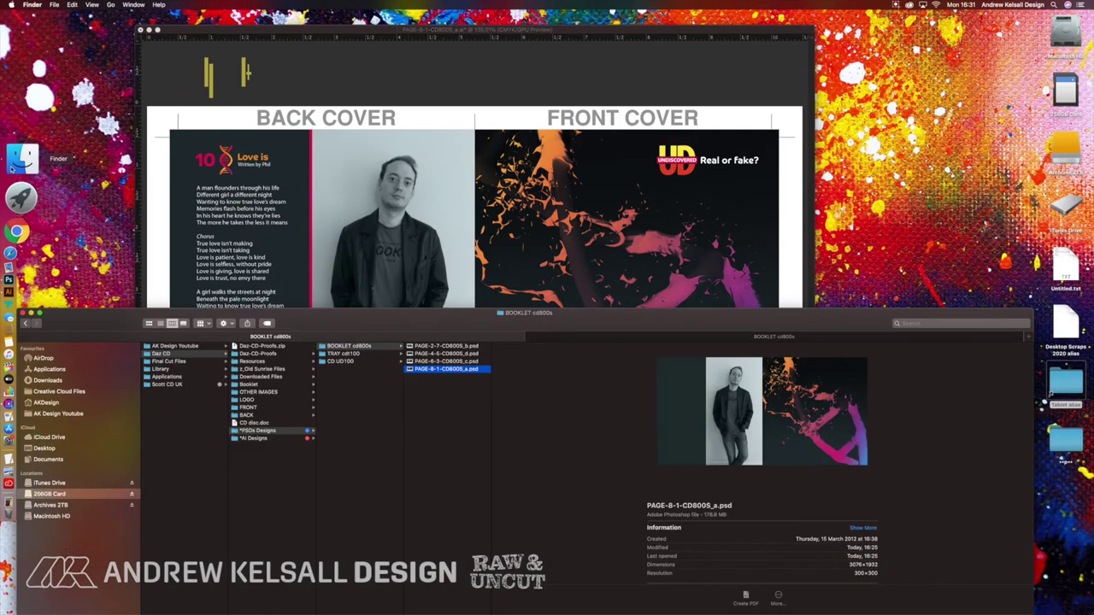
# Open CDT100_out.ai from the AI Designs TRAY cdt100 folder in Illustrator.
pyautogui.click(390, 354)
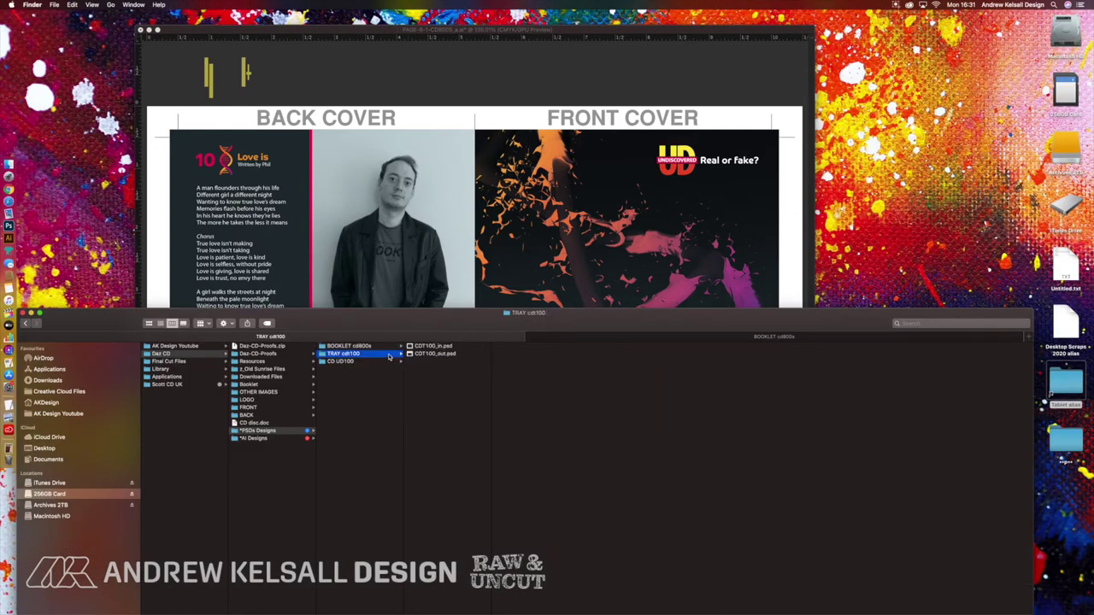
pyautogui.click(416, 354)
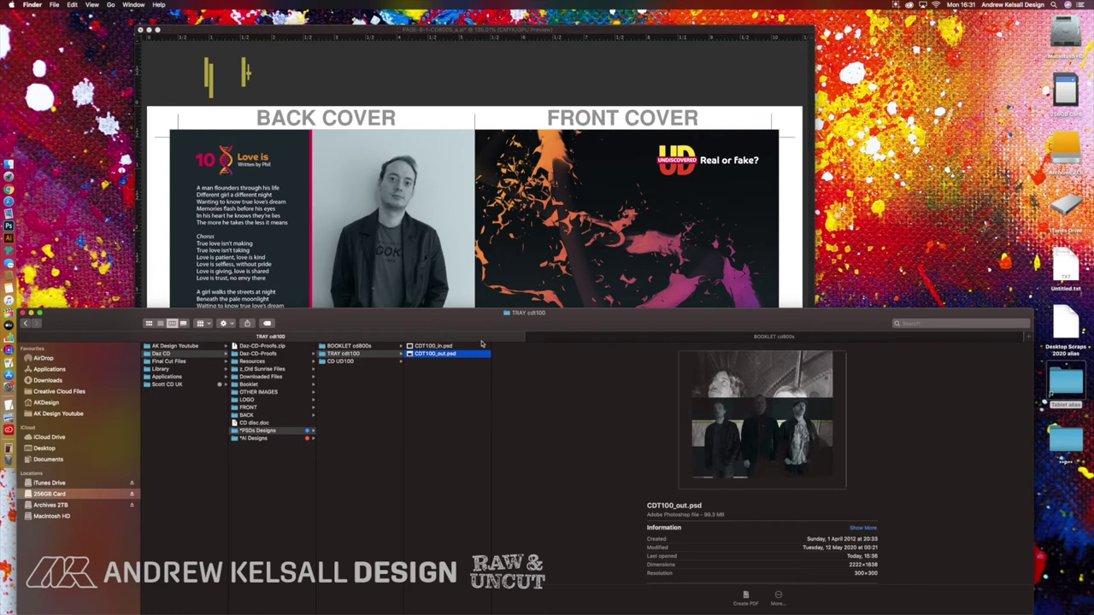
pyautogui.press('super+bracketleft')
pyautogui.click(370, 354)
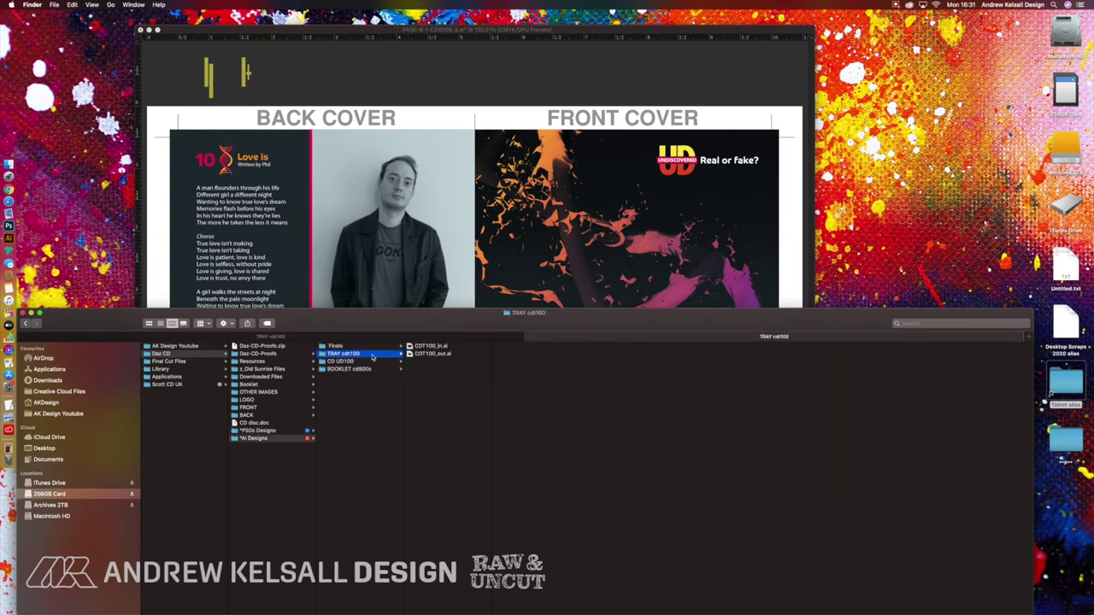
pyautogui.click(425, 353)
pyautogui.press('super+Tab')
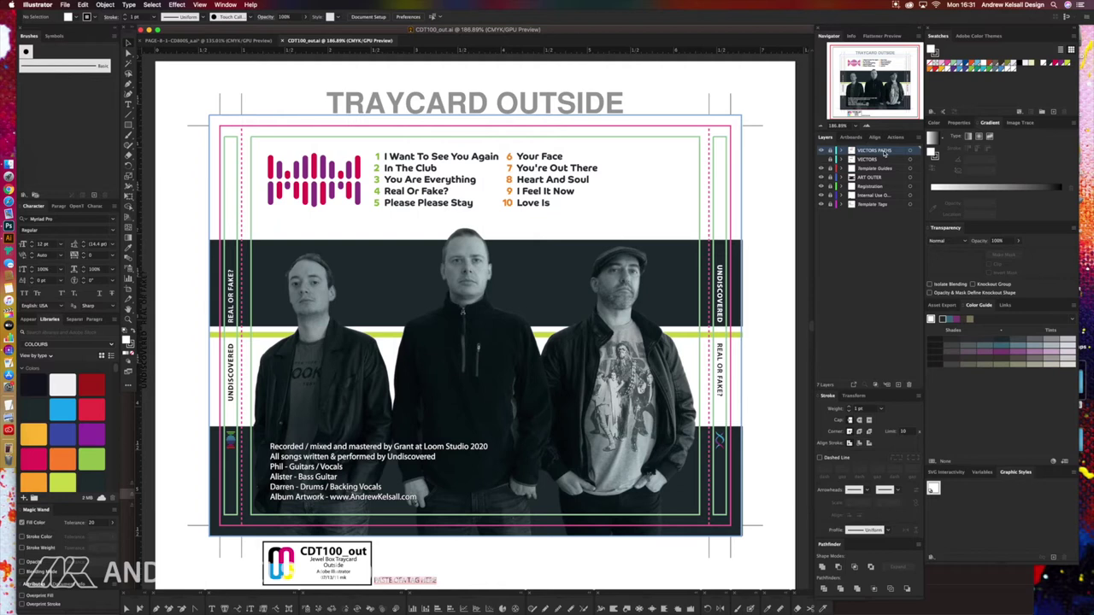
# Toggle the VECTORS layer, then close CDT100_out.ai without saving its changes.
pyautogui.click(821, 160)
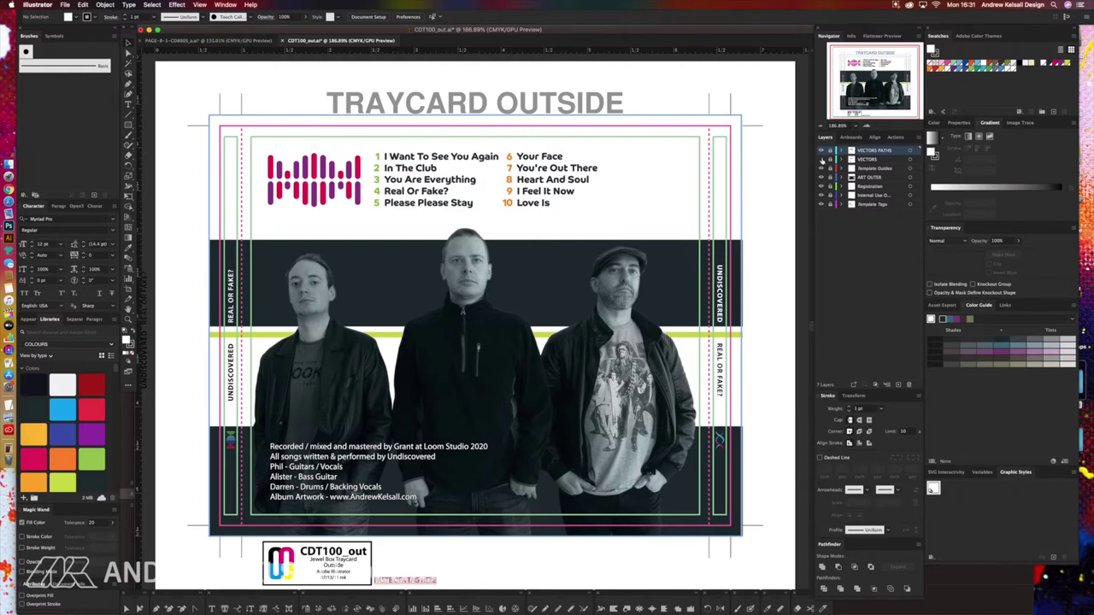
pyautogui.press('super+w')
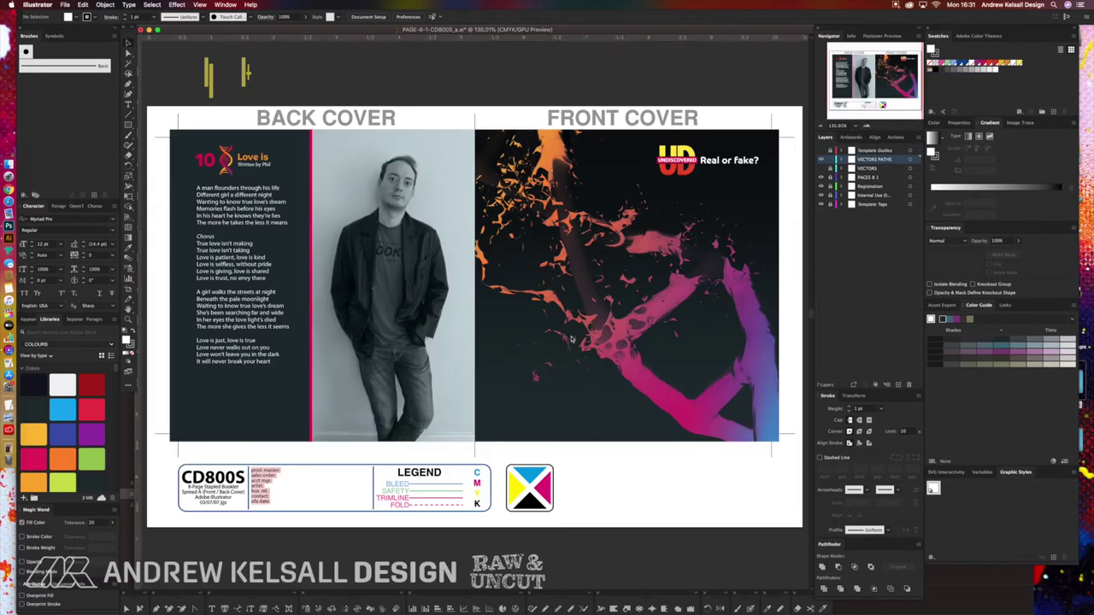
pyautogui.click(571, 334)
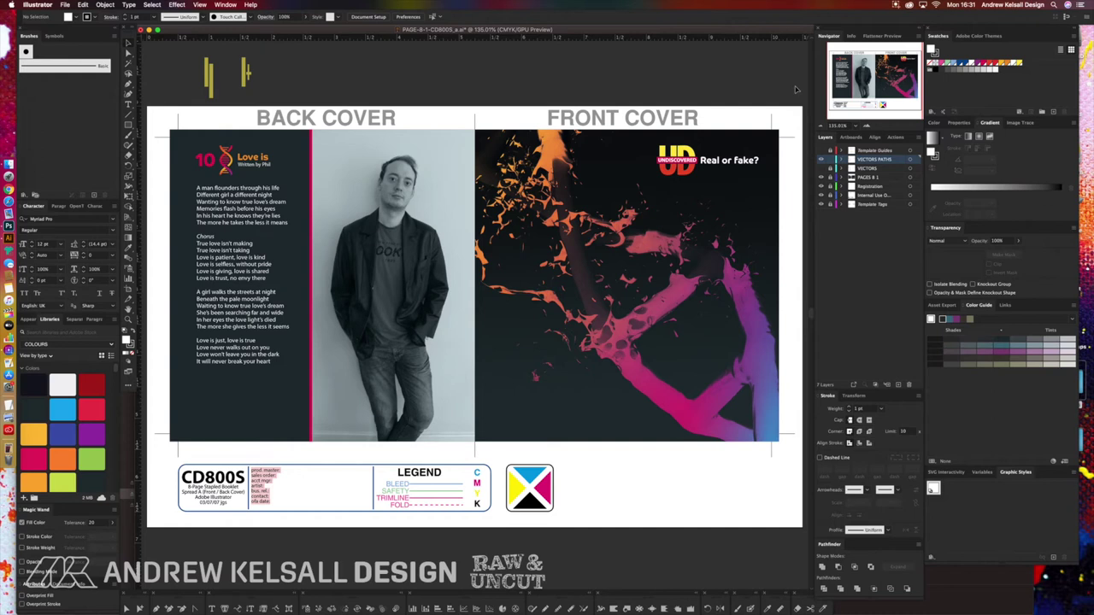
# Convert the selected back-cover lyrics and cover logos to outlines.
pyautogui.moveTo(799, 79); pyautogui.dragTo(205, 540)
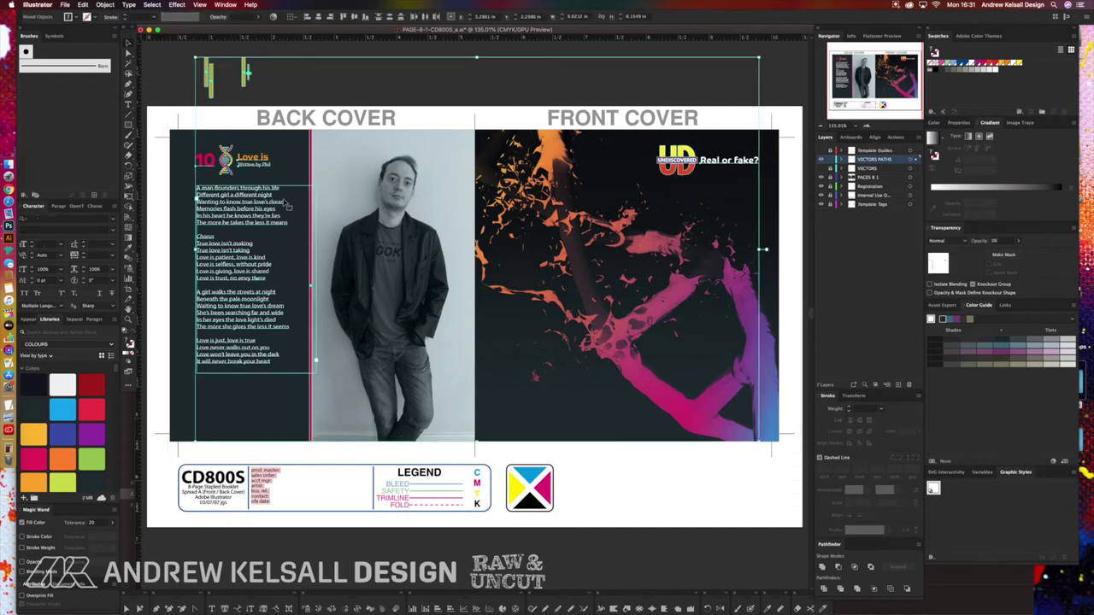
pyautogui.moveTo(284, 208); pyautogui.dragTo(264, 220)
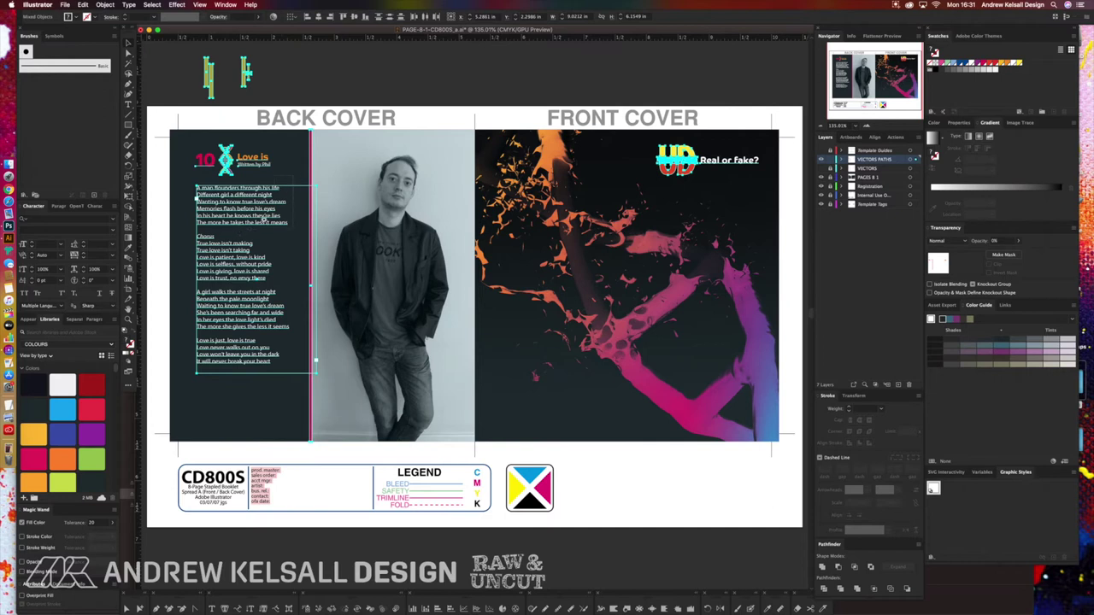
pyautogui.scroll(5, 264, 220)
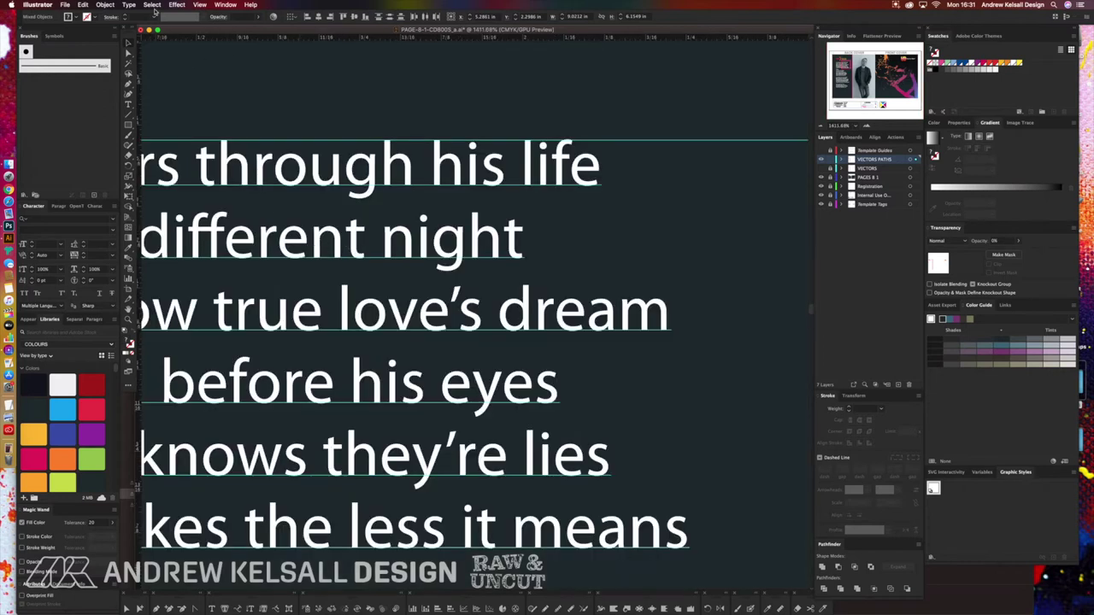
pyautogui.click(129, 4)
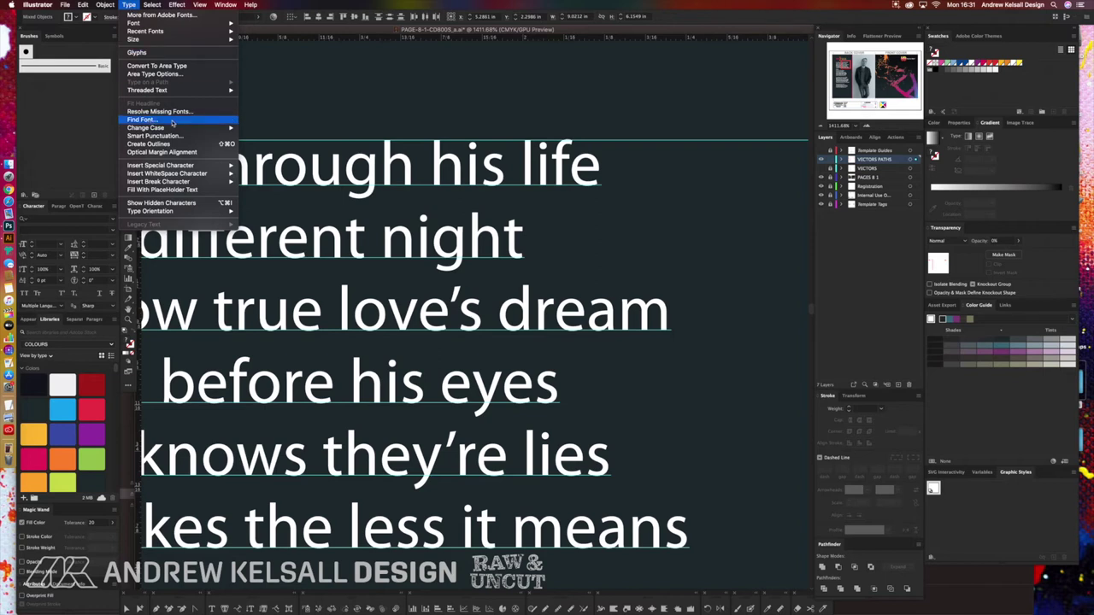
pyautogui.click(183, 144)
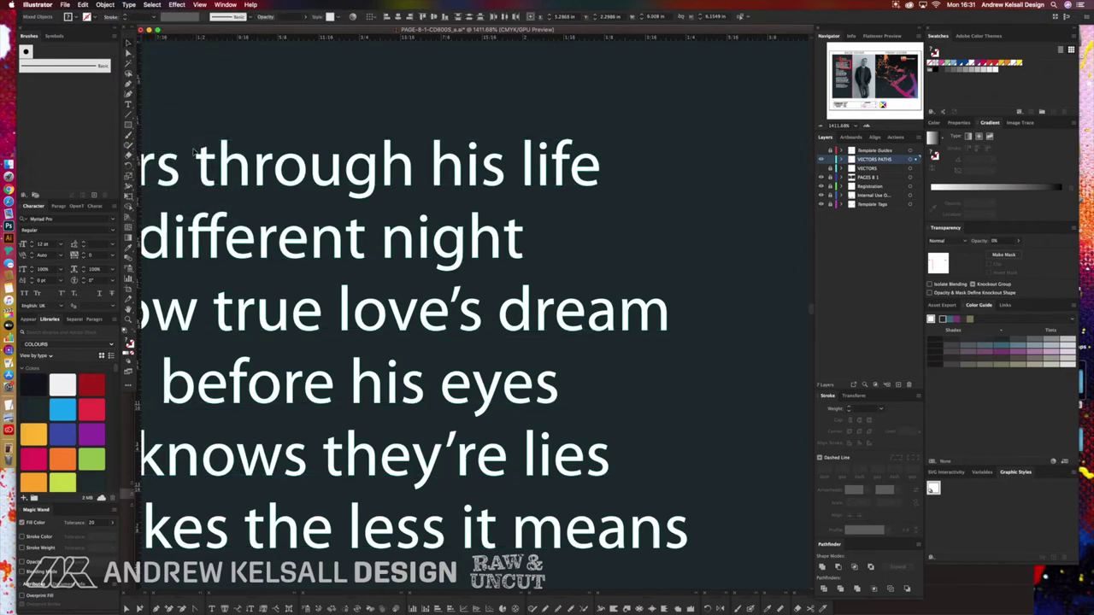
# Delete the two small yellow marks above the artboard.
pyautogui.press('super+0')
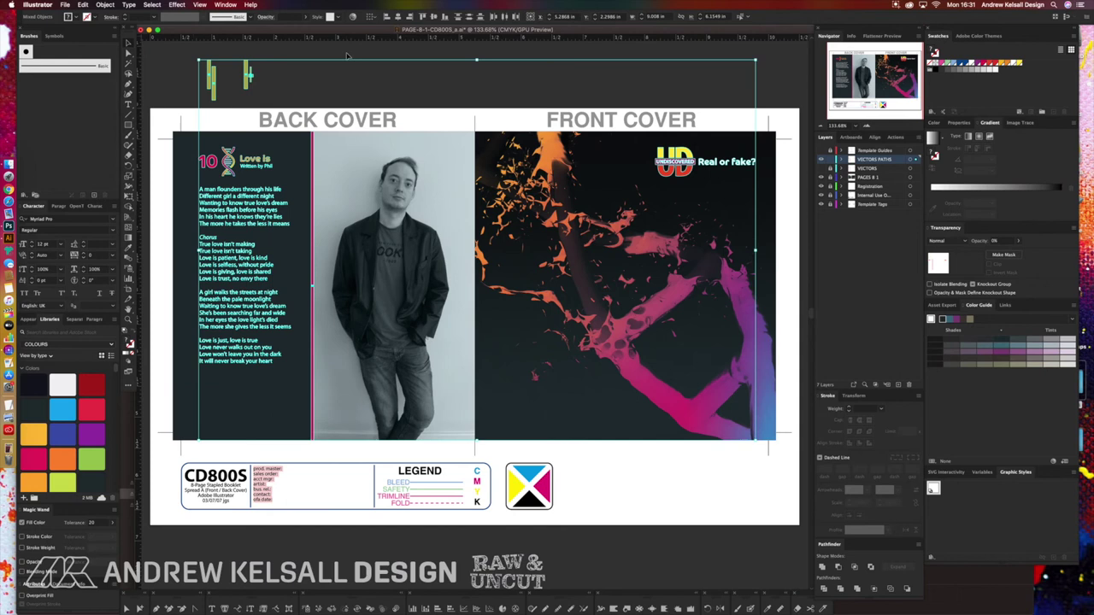
pyautogui.click(360, 54)
pyautogui.moveTo(282, 73); pyautogui.dragTo(192, 96)
pyautogui.press('Delete')
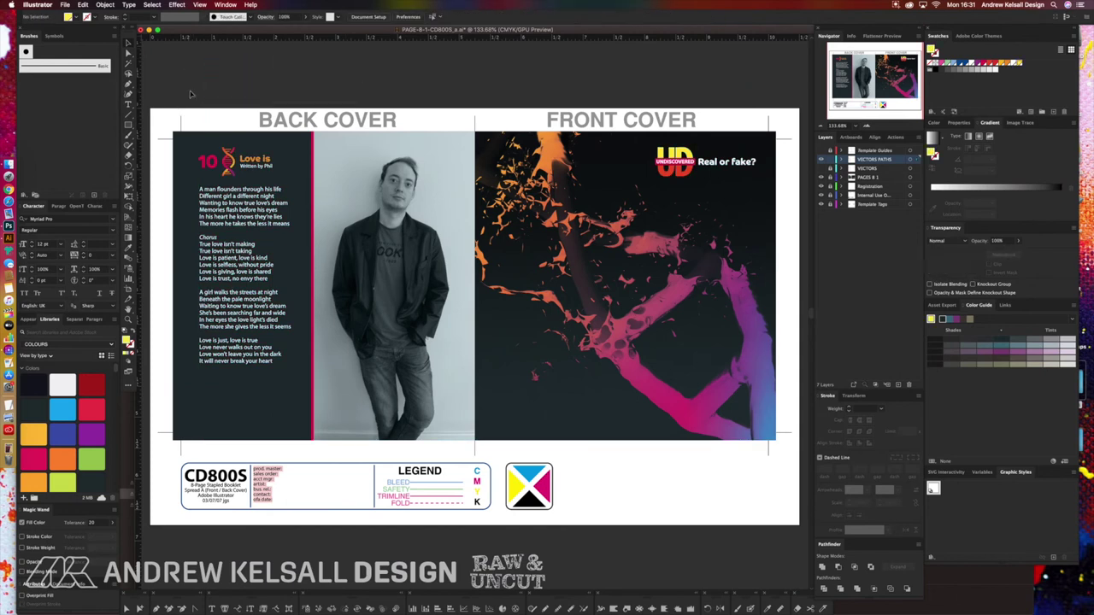
# Toggle the VECTORS PATHS layer lock and check the 'UD Real or fake?' logo selection.
pyautogui.click(830, 160)
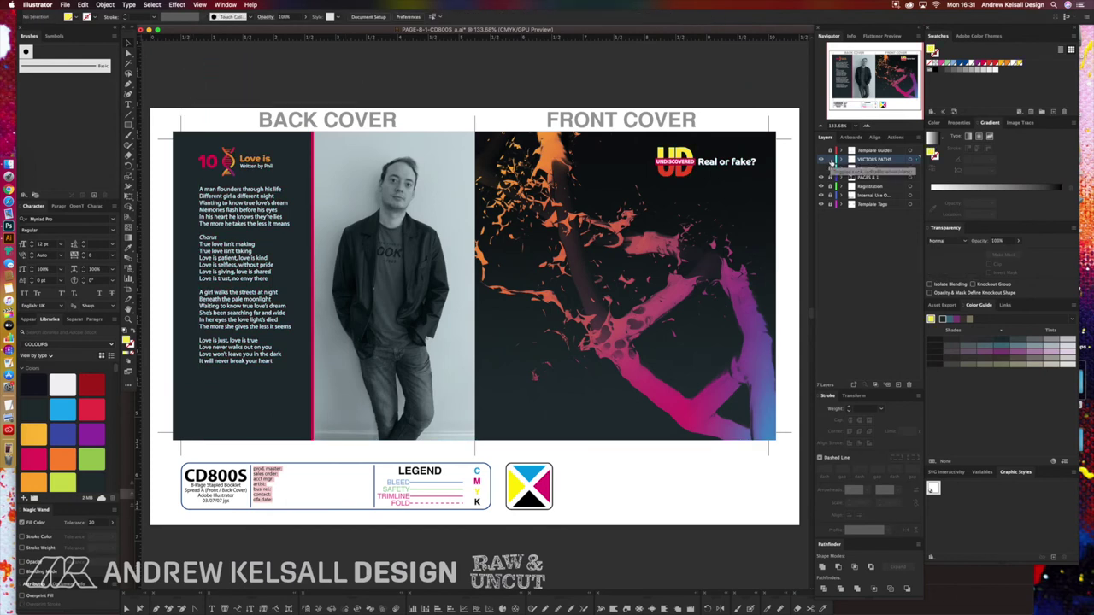
pyautogui.click(830, 160)
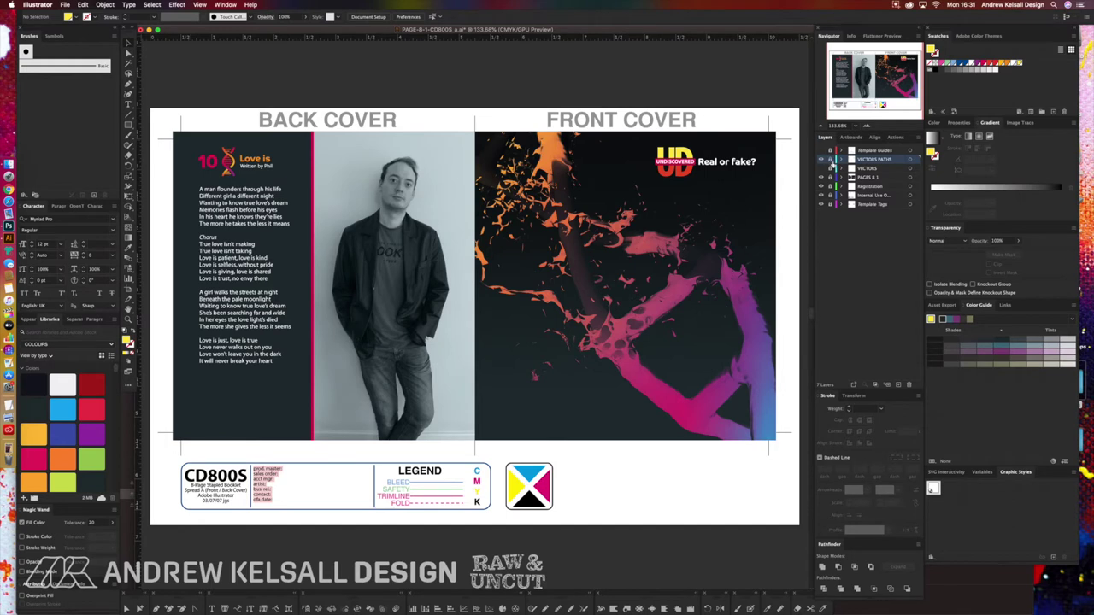
pyautogui.click(714, 175)
pyautogui.click(766, 97)
# Save PAGE-8-1-CD800S_a.ai with its outlined lyrics and logos.
pyautogui.press('super+s')
# Save a copy of the spread to the Finals folder in Adobe PDF format.
pyautogui.click(65, 5)
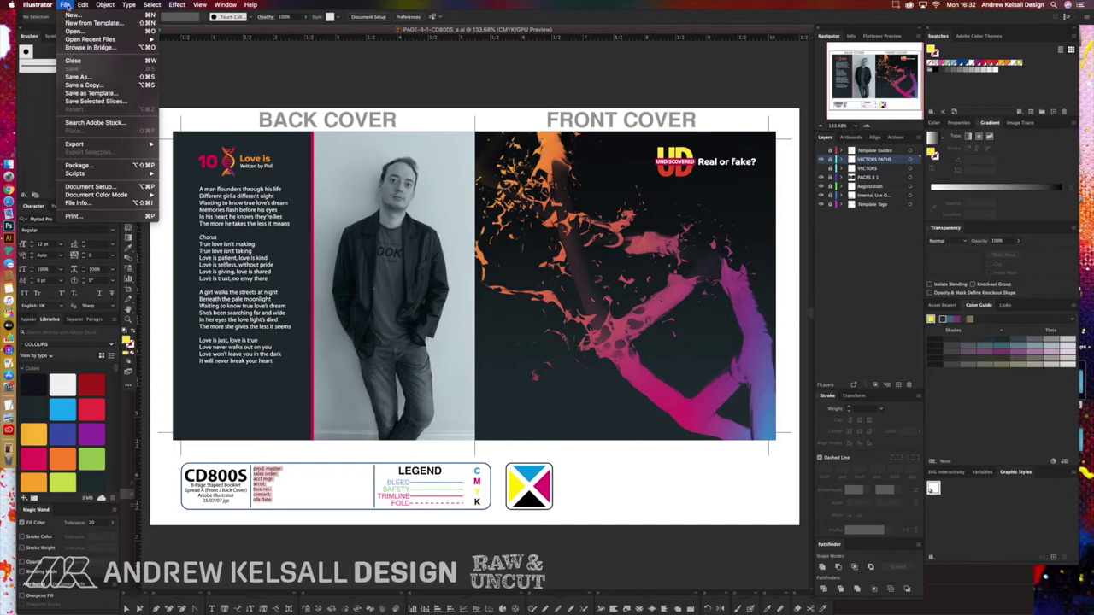
pyautogui.click(89, 79)
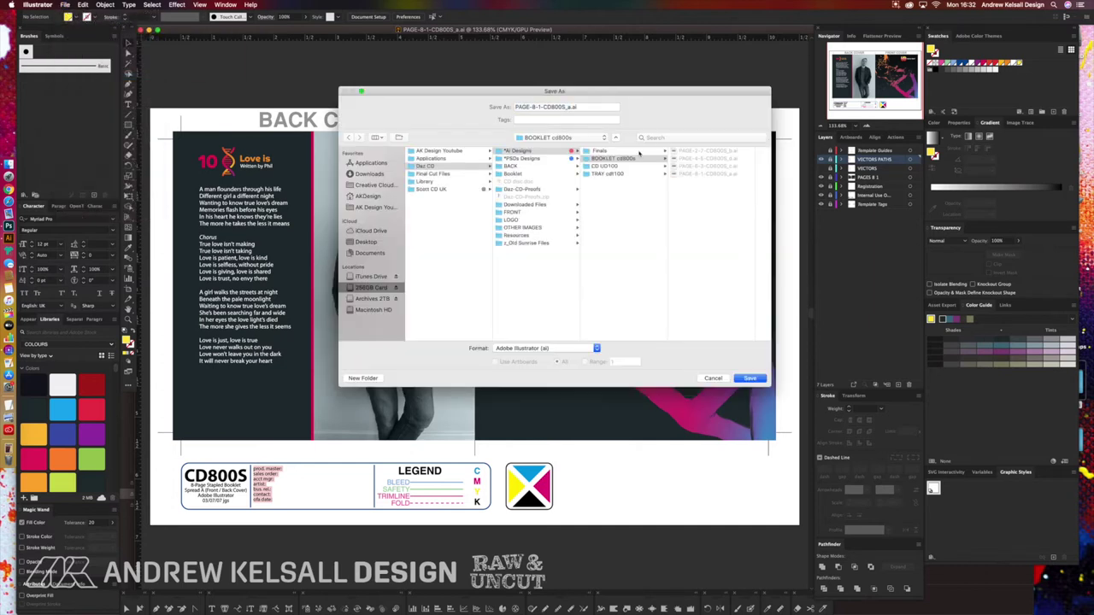
pyautogui.click(638, 152)
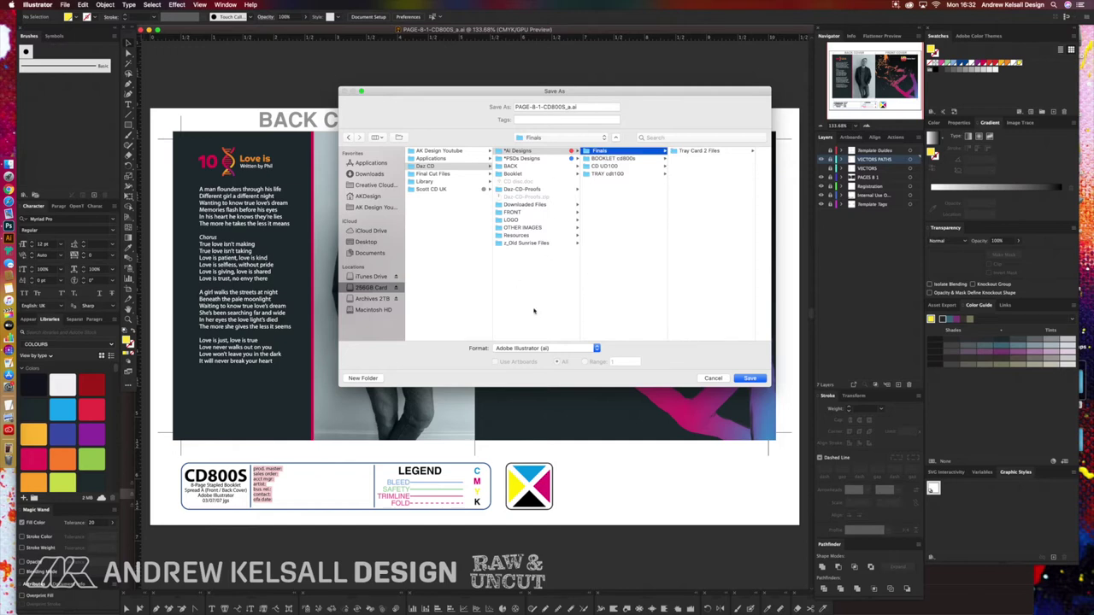
pyautogui.click(527, 348)
pyautogui.click(525, 369)
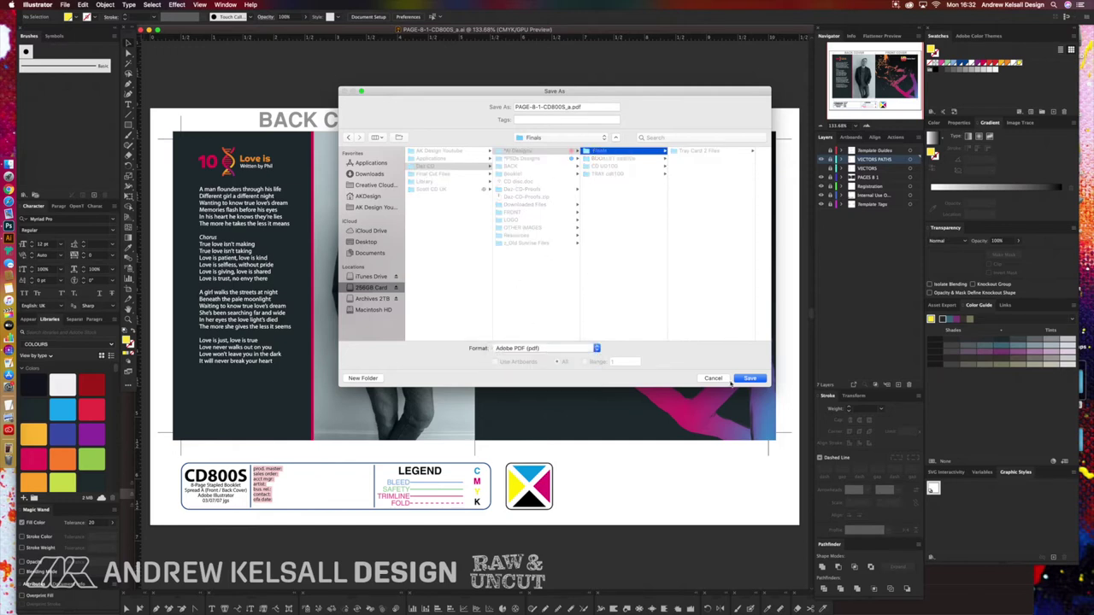
pyautogui.click(737, 380)
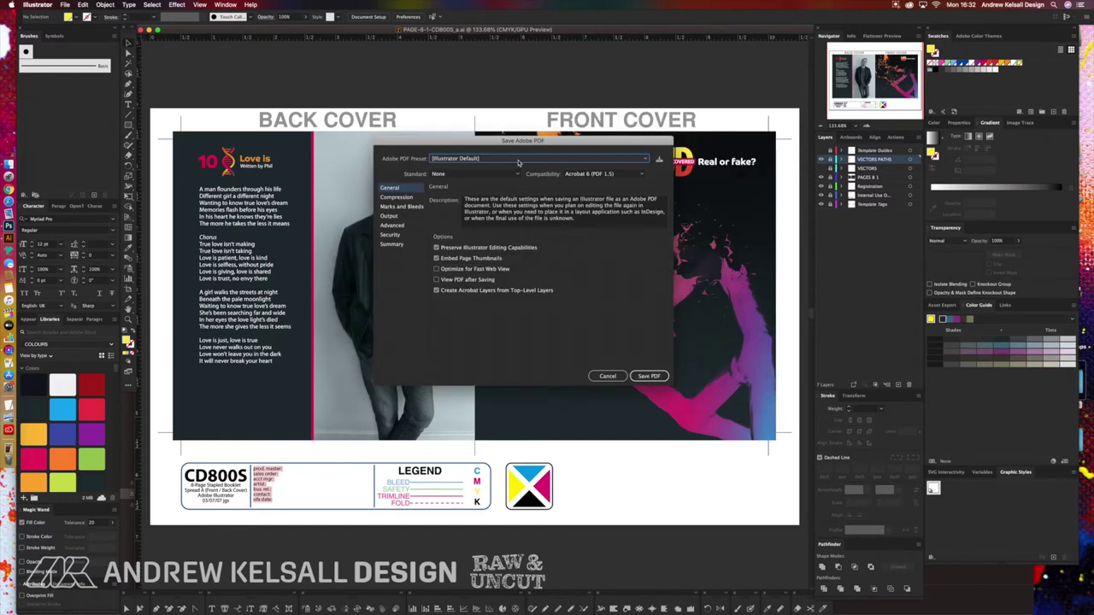
# Write the PDF with the PDF 2018 (PDF/X-1a:2001) preset and accept the compliance warning.
pyautogui.click(518, 159)
pyautogui.click(542, 303)
pyautogui.click(397, 197)
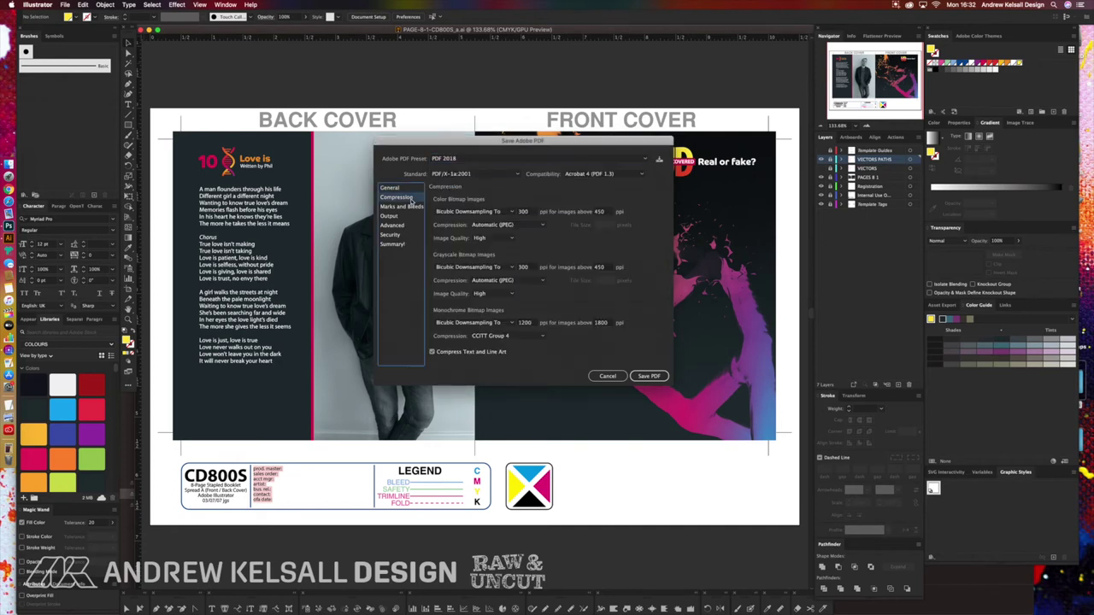
pyautogui.click(658, 378)
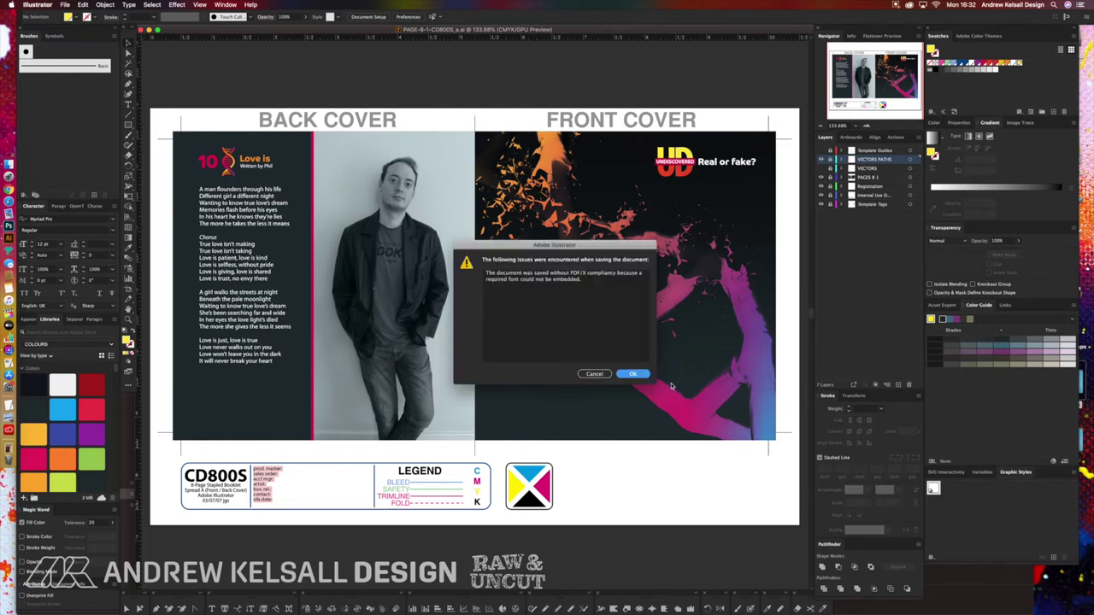
pyautogui.click(631, 376)
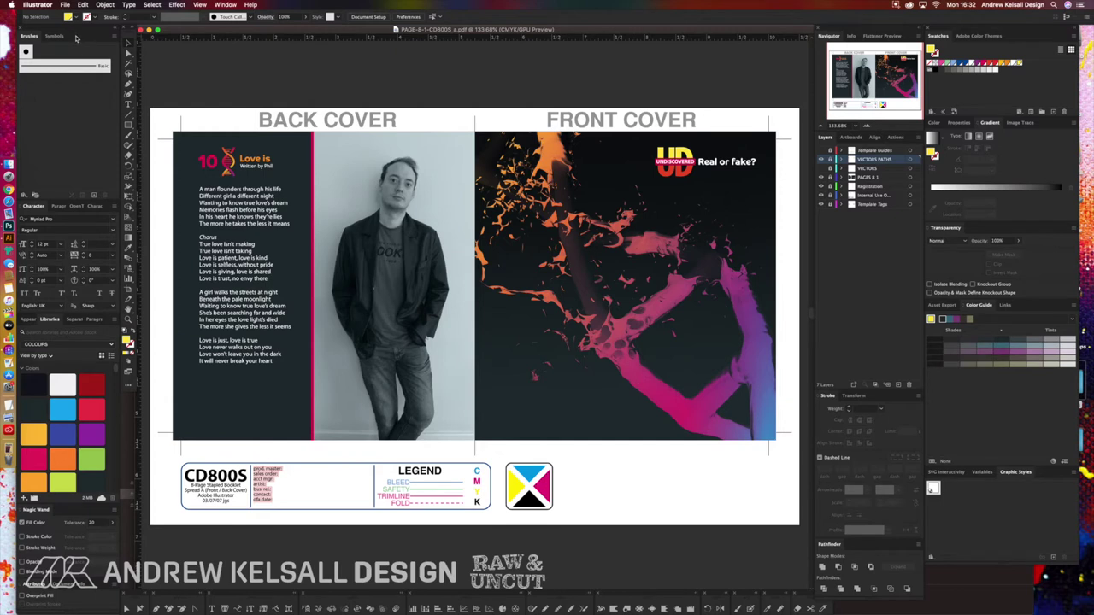
# Preview PAGE-8-1-CD800S_a.pdf in Finder's Finals folder with Quick Look, then return to Illustrator.
pyautogui.click(21, 166)
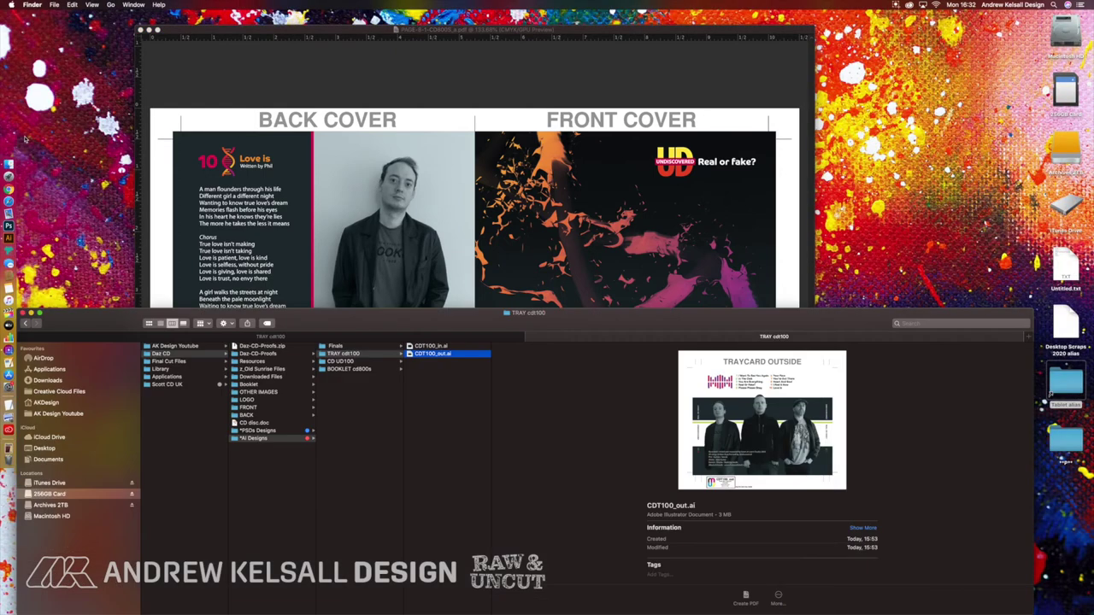
pyautogui.click(360, 346)
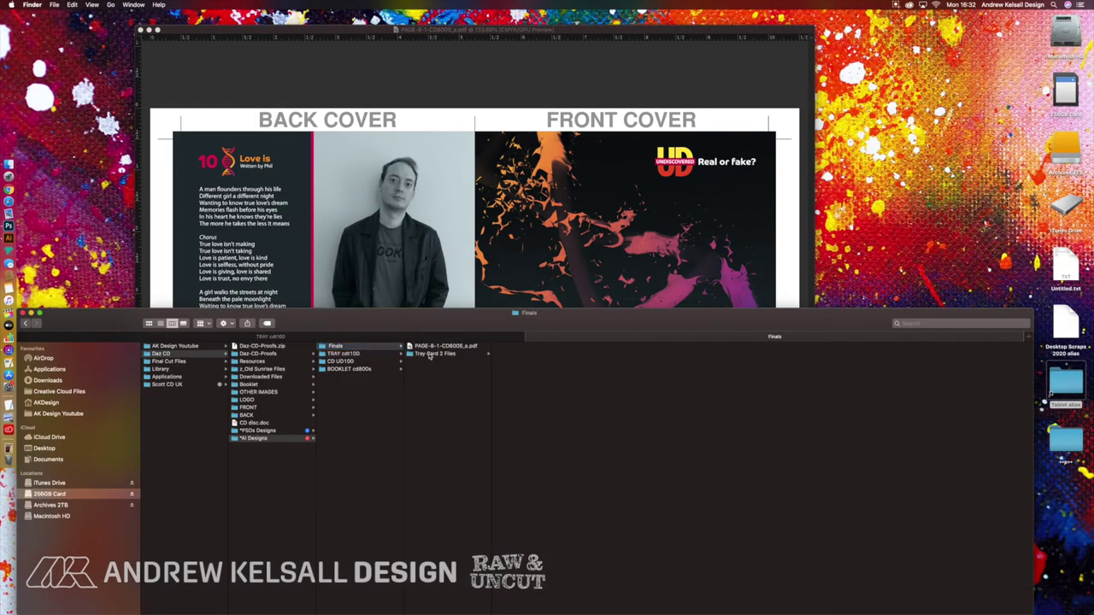
pyautogui.click(430, 347)
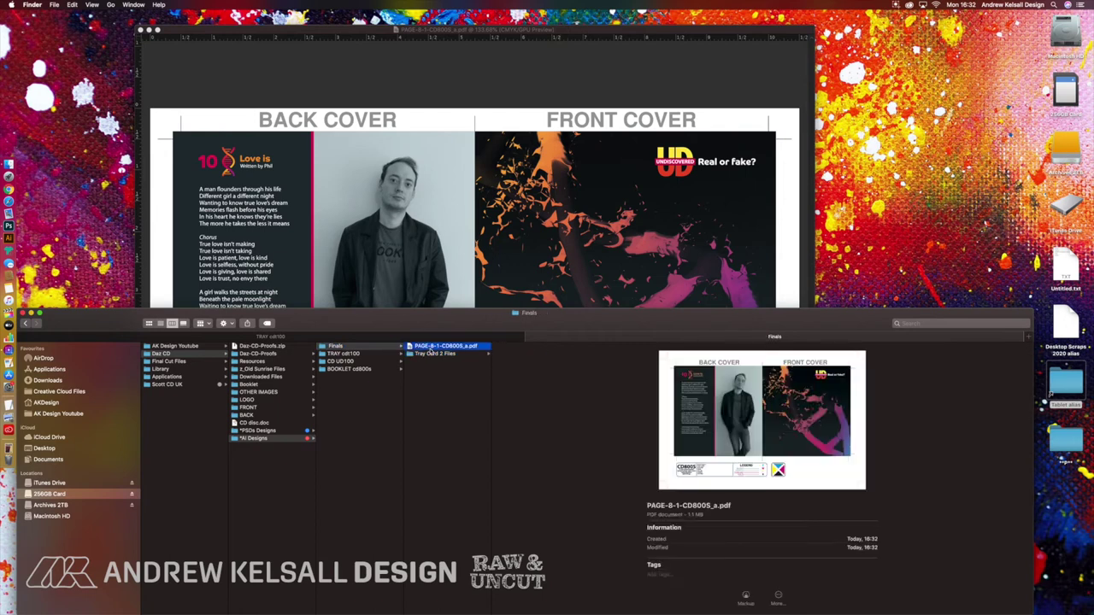
pyautogui.press('space')
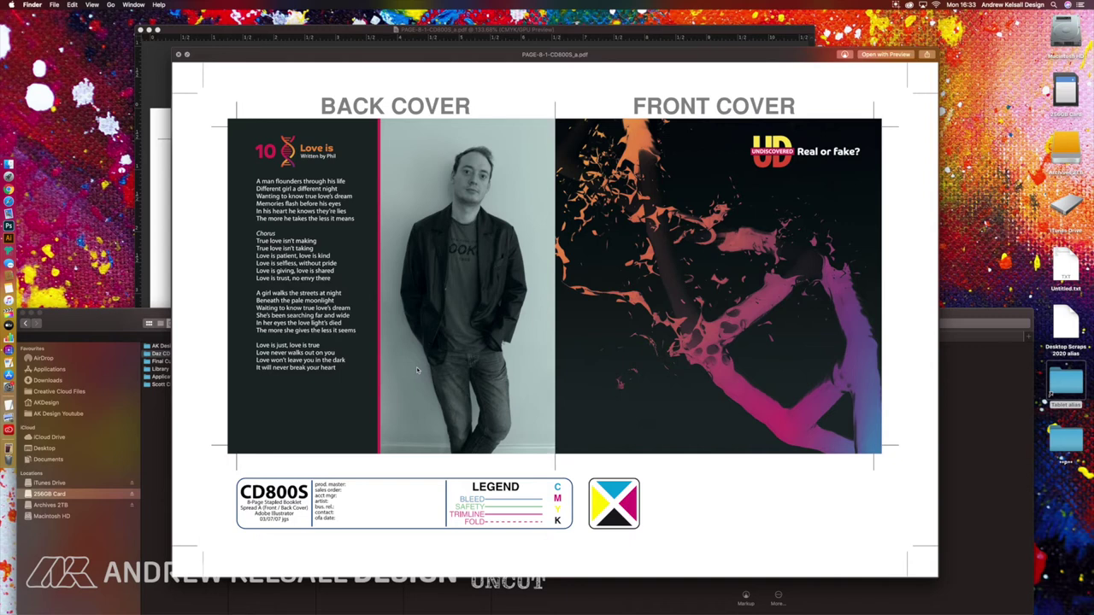
pyautogui.press('space')
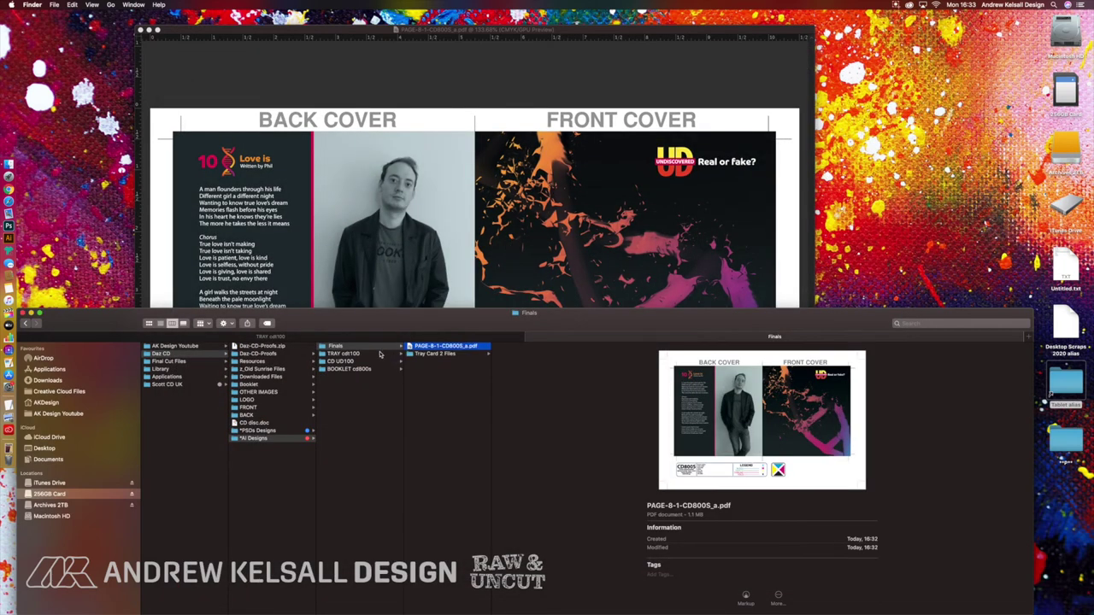
pyautogui.click(451, 81)
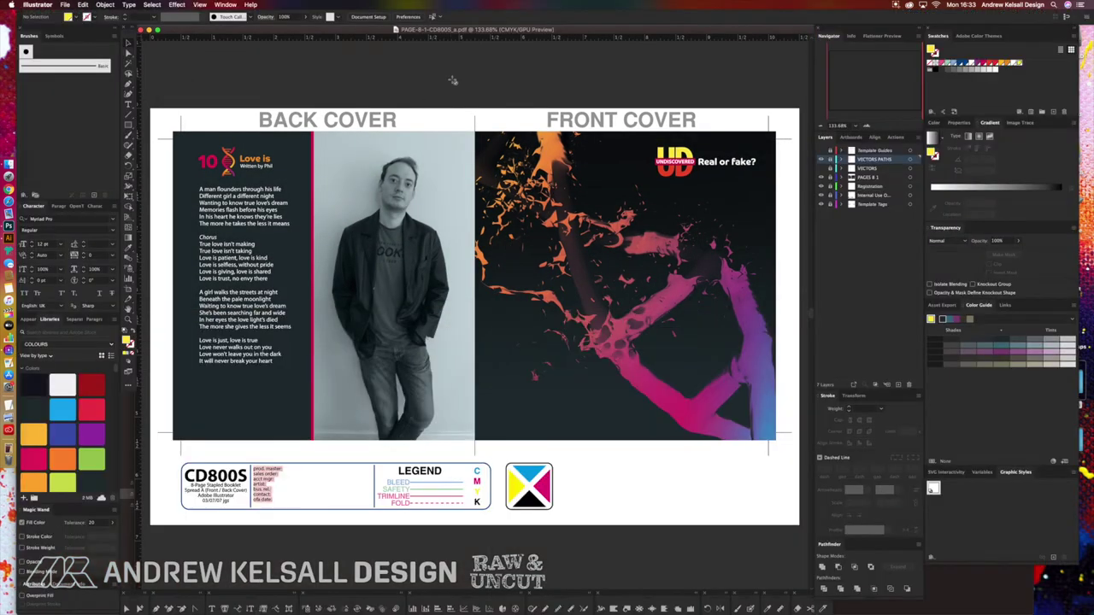
# Close the Illustrator document and open PAGE-2-7, PAGE-4-5 and PAGE-6-3 PSDs from BOOKLET cd800s in Photoshop.
pyautogui.press('super+w')
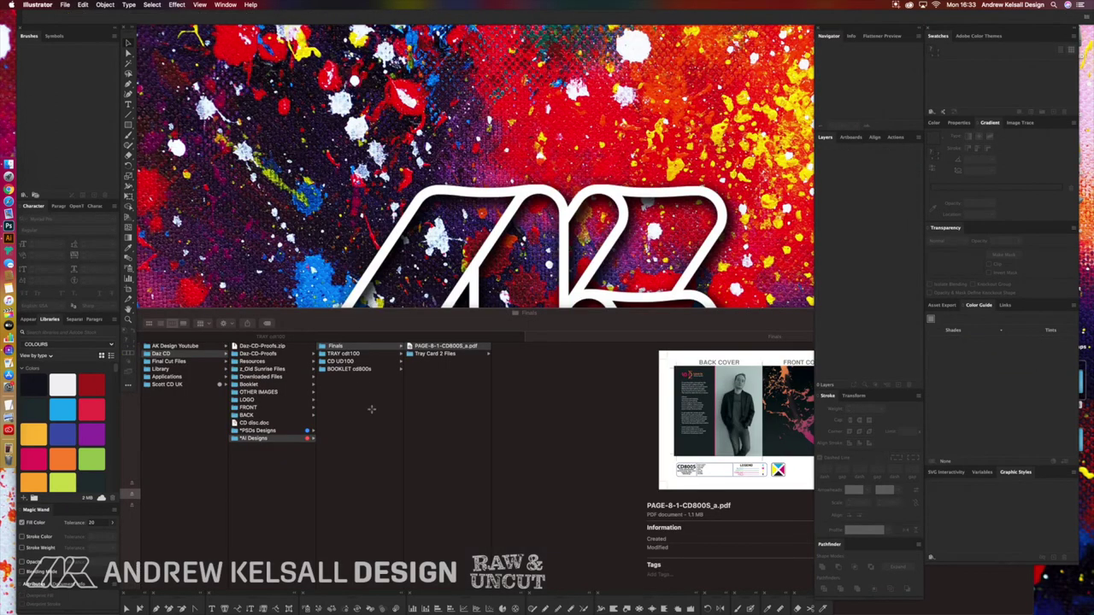
pyautogui.click(278, 433)
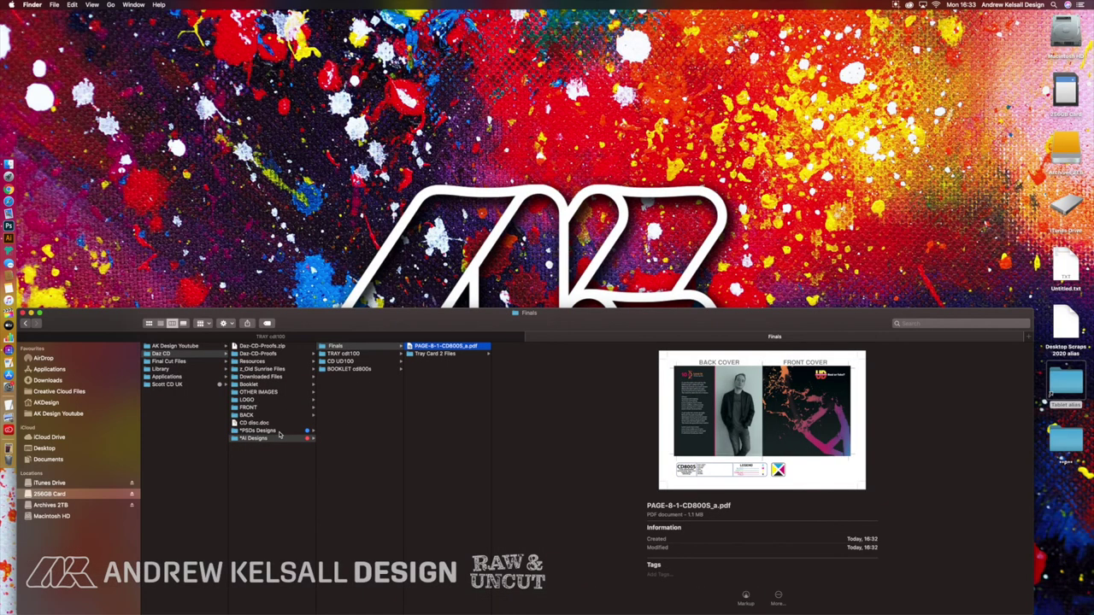
pyautogui.click(279, 432)
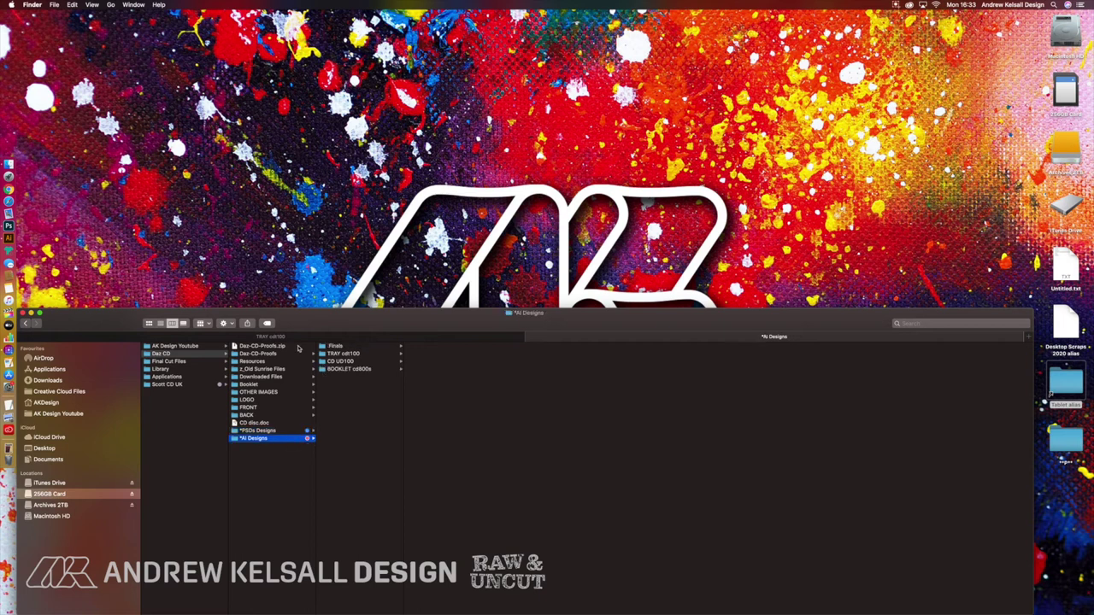
pyautogui.click(335, 354)
pyautogui.click(335, 353)
pyautogui.click(368, 347)
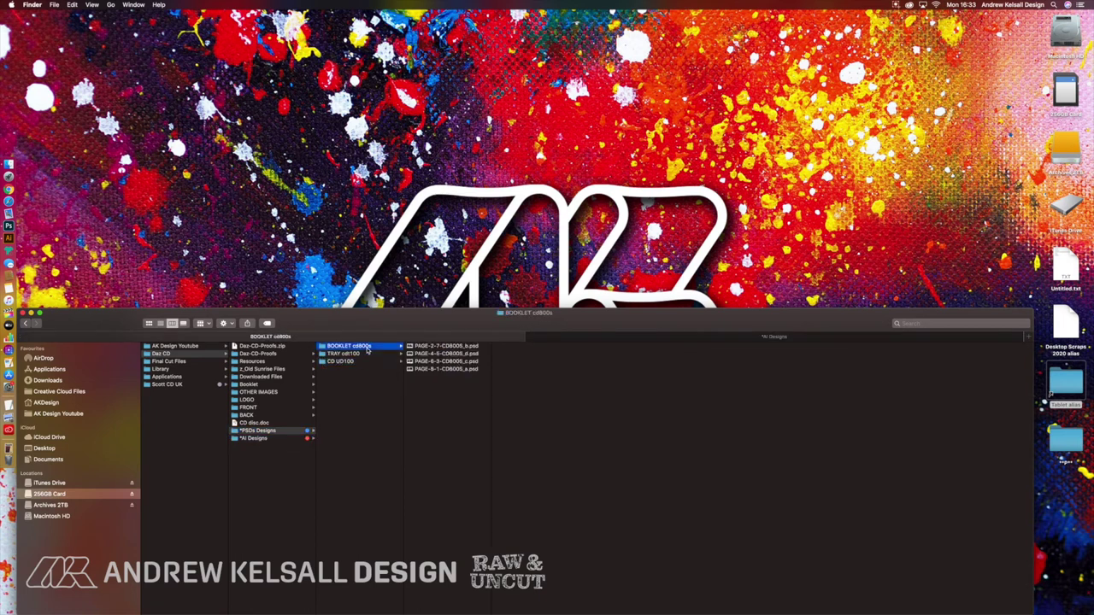
pyautogui.click(427, 363)
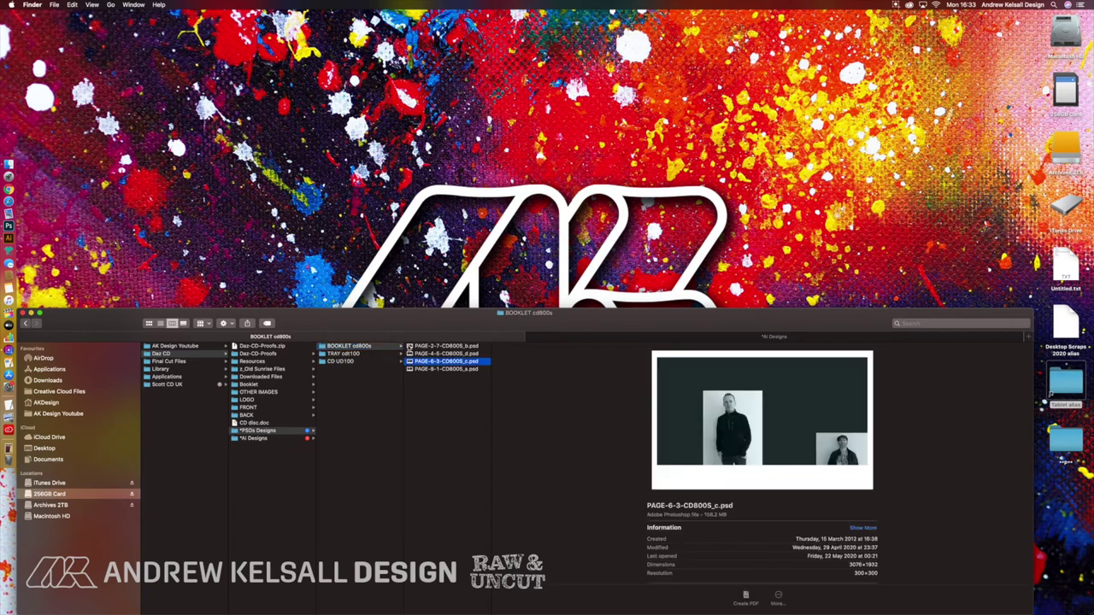
pyautogui.keyDown('shift'); pyautogui.click(410, 346); pyautogui.keyUp('shift')
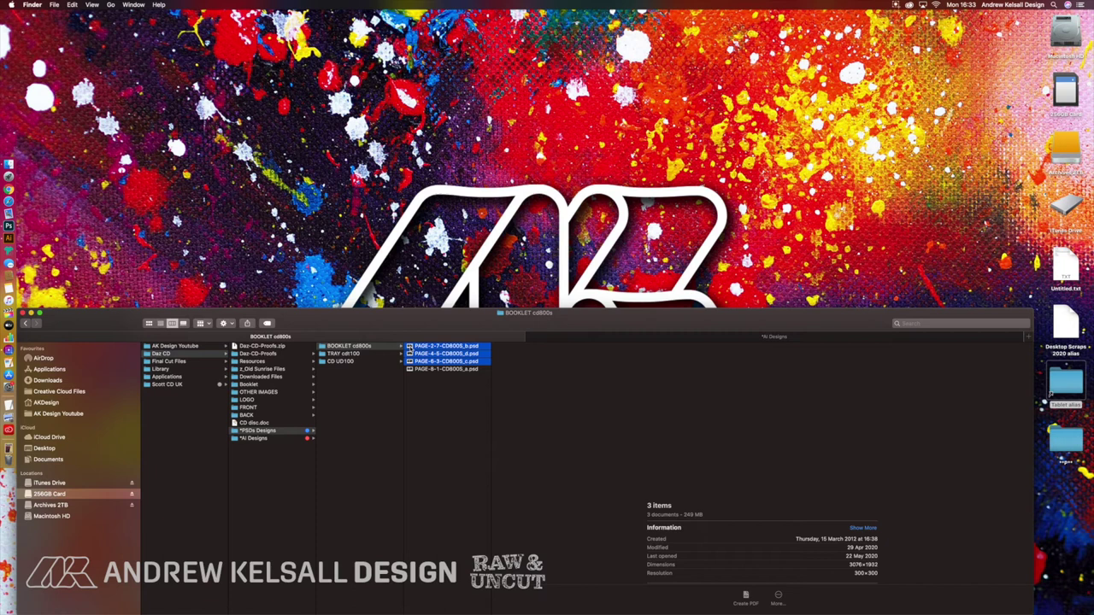
pyautogui.doubleClick(410, 347)
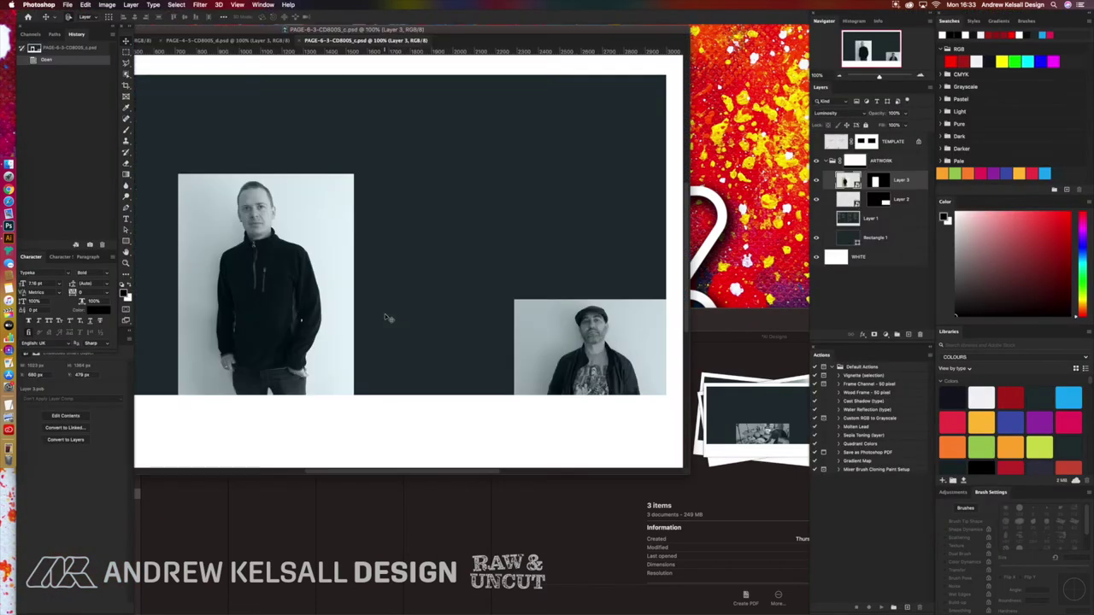
# Hide the WHITE layer in PAGE-6-3, PAGE-4-5 and PAGE-2-7, saving and closing each.
pyautogui.doubleClick(491, 31)
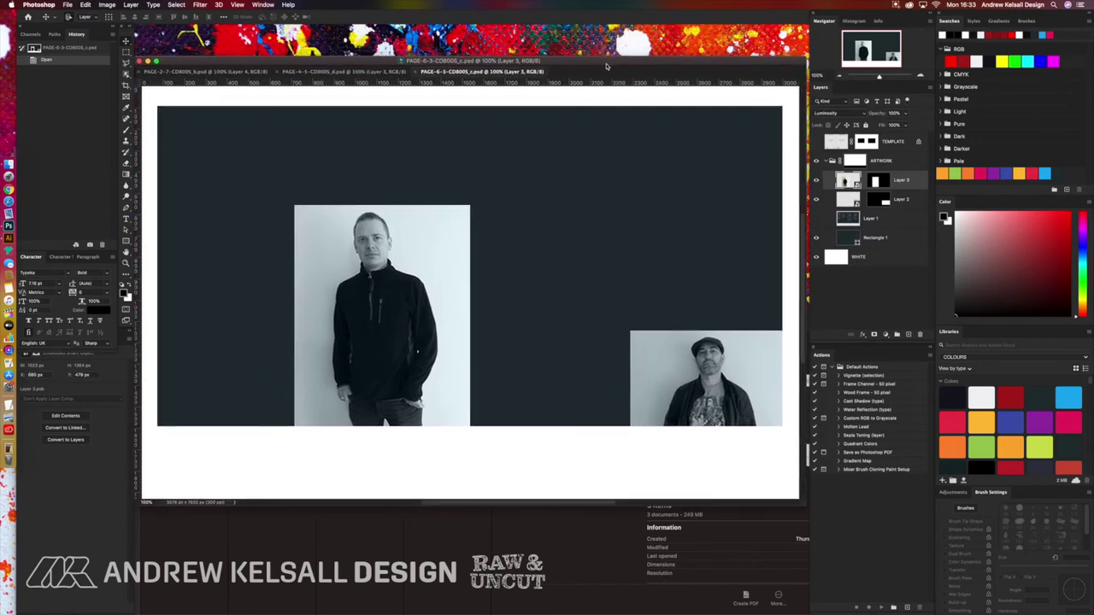
pyautogui.click(815, 257)
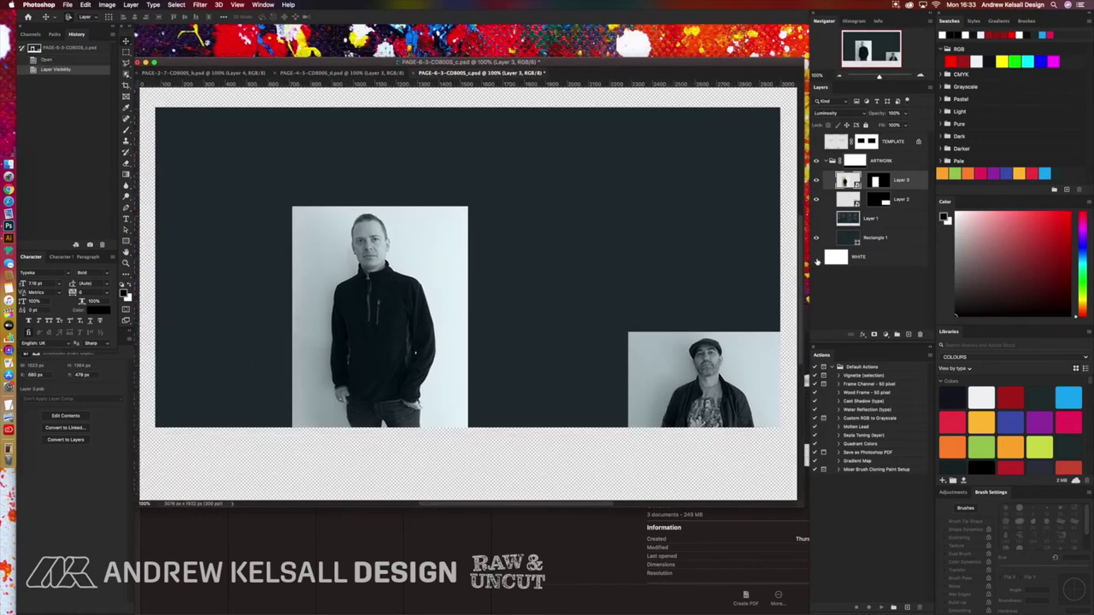
pyautogui.press('super+s')
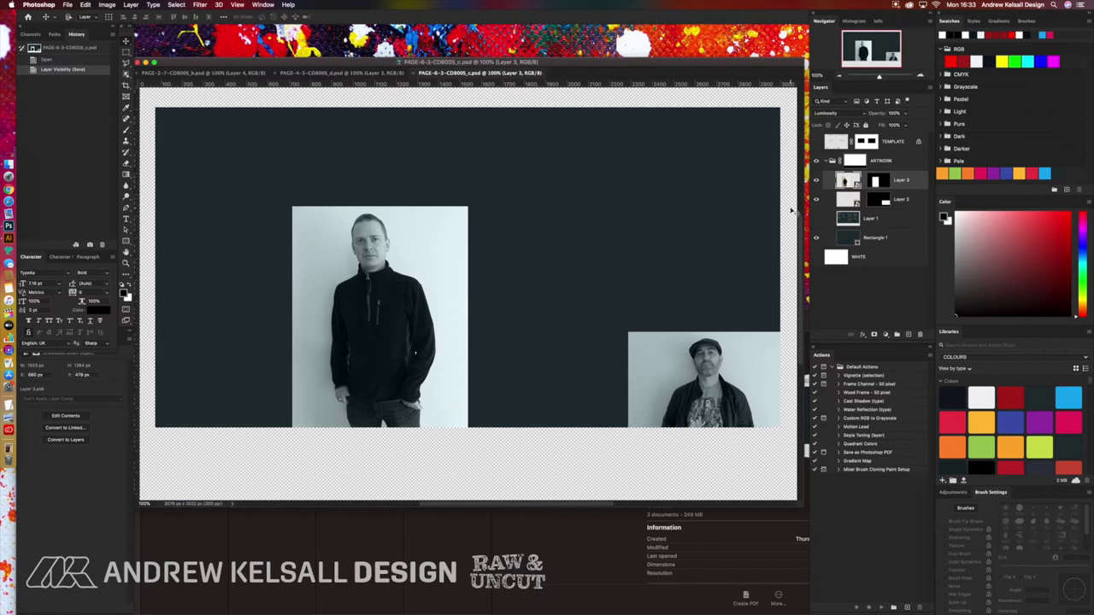
pyautogui.press('super+w')
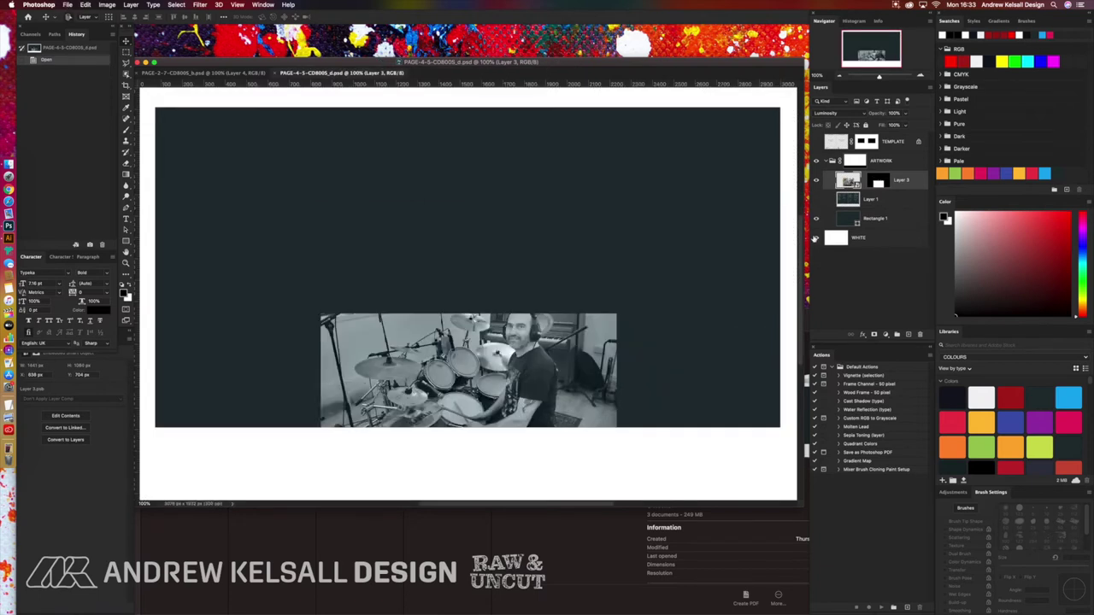
pyautogui.click(815, 238)
pyautogui.press('super+s')
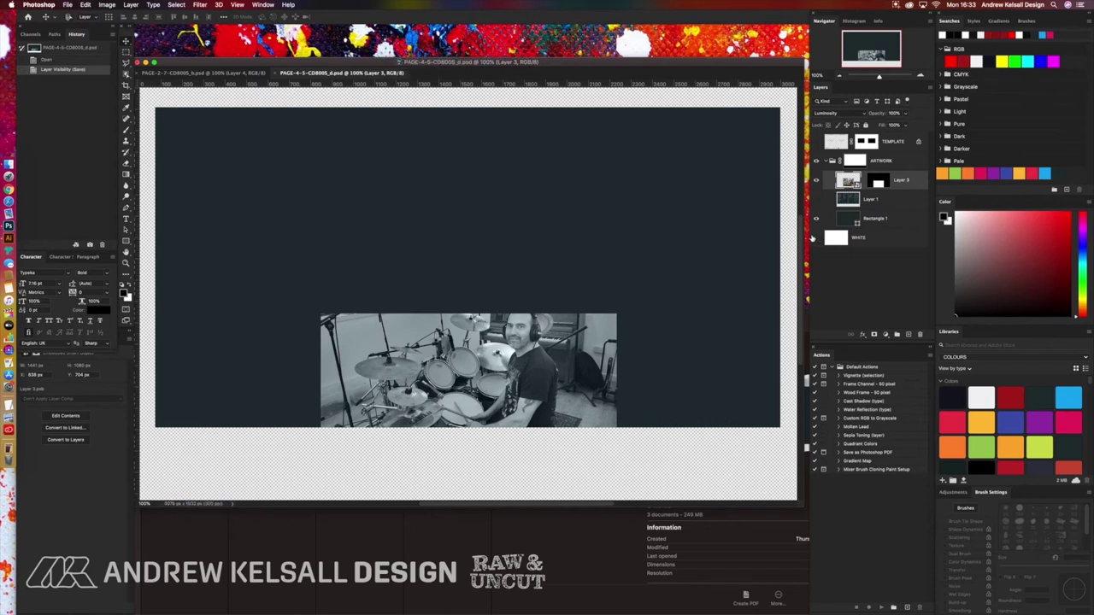
pyautogui.press('super+w')
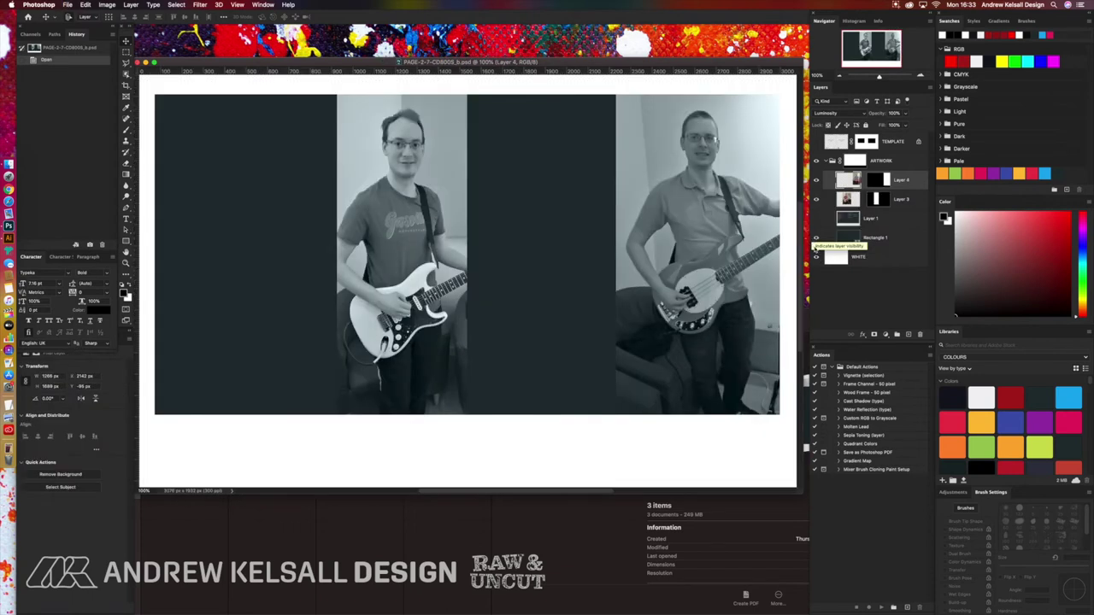
pyautogui.click(816, 259)
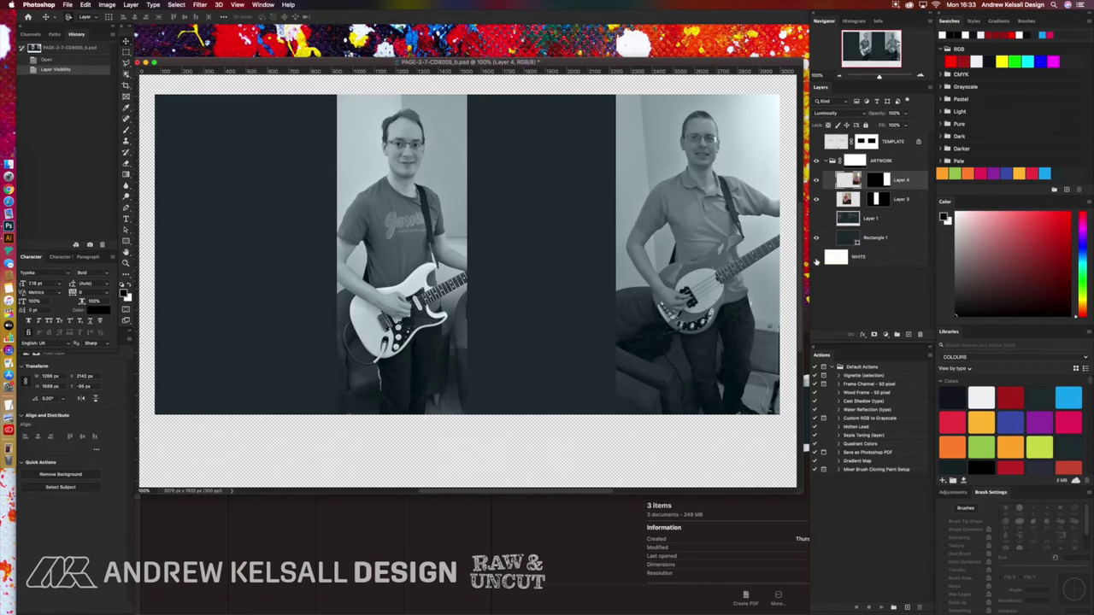
pyautogui.press('super+s')
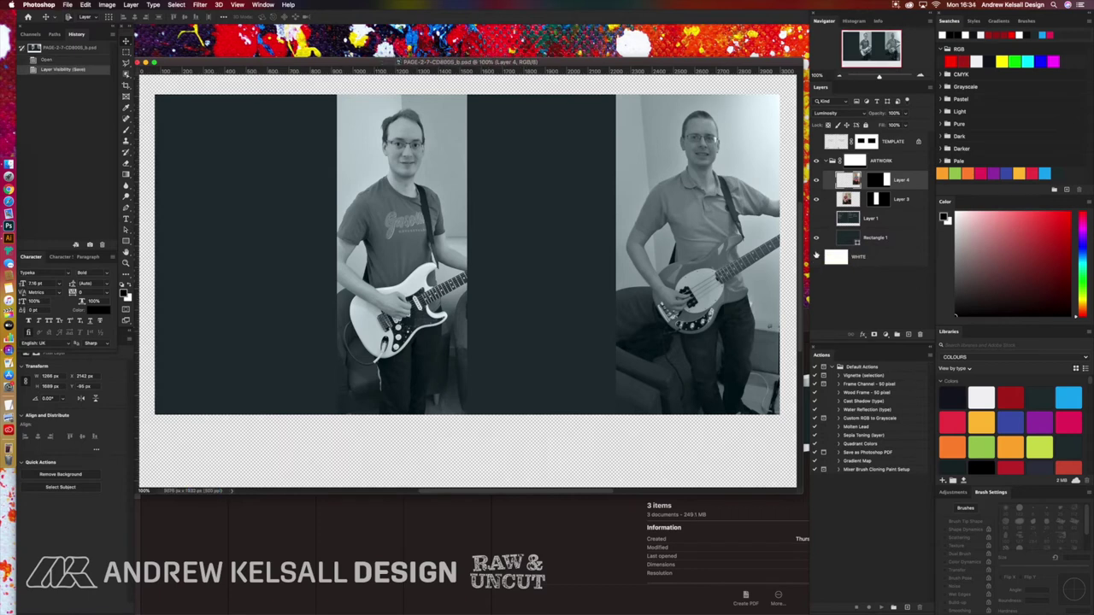
pyautogui.press('super+w')
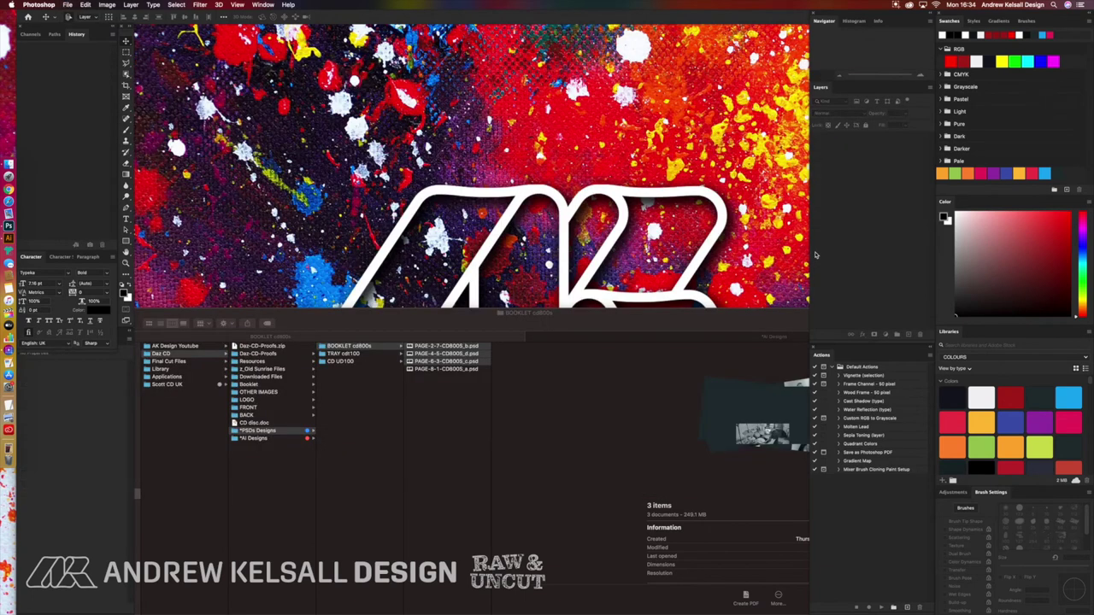
pyautogui.click(480, 333)
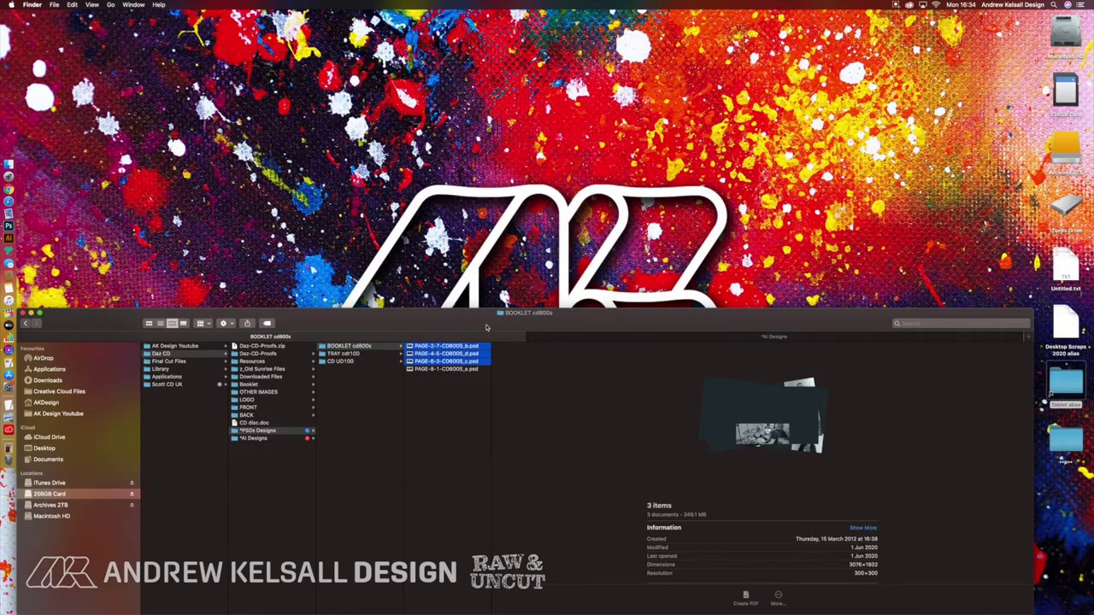
# Open the PAGE-2-7, PAGE-6-3 and PAGE-4-5 .ai files from *AI Designs > BOOKLET cd800s in Illustrator.
pyautogui.press('Down')
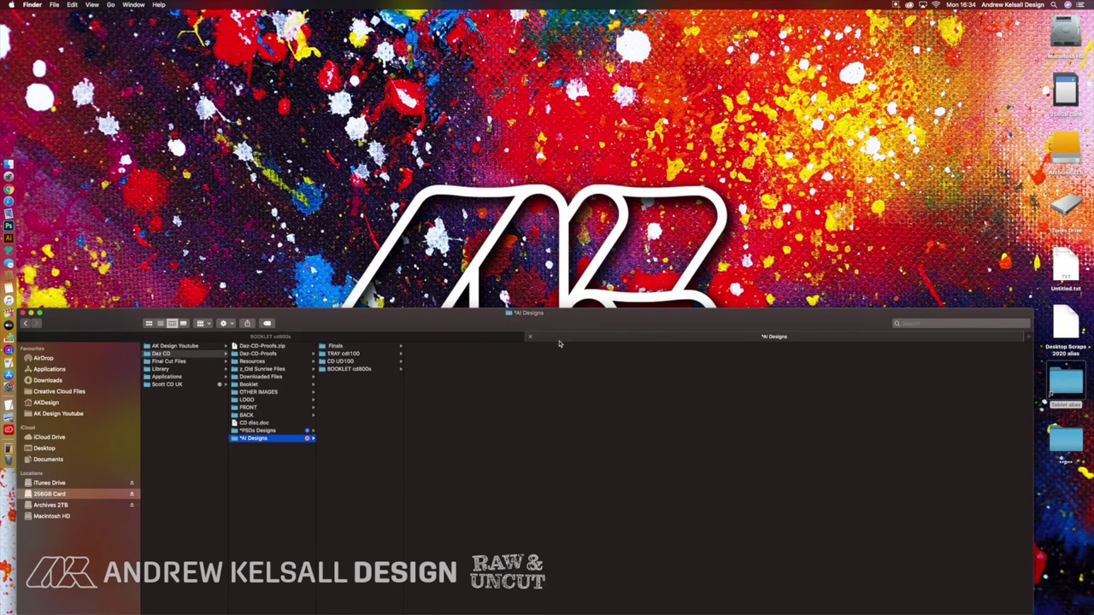
pyautogui.click(380, 370)
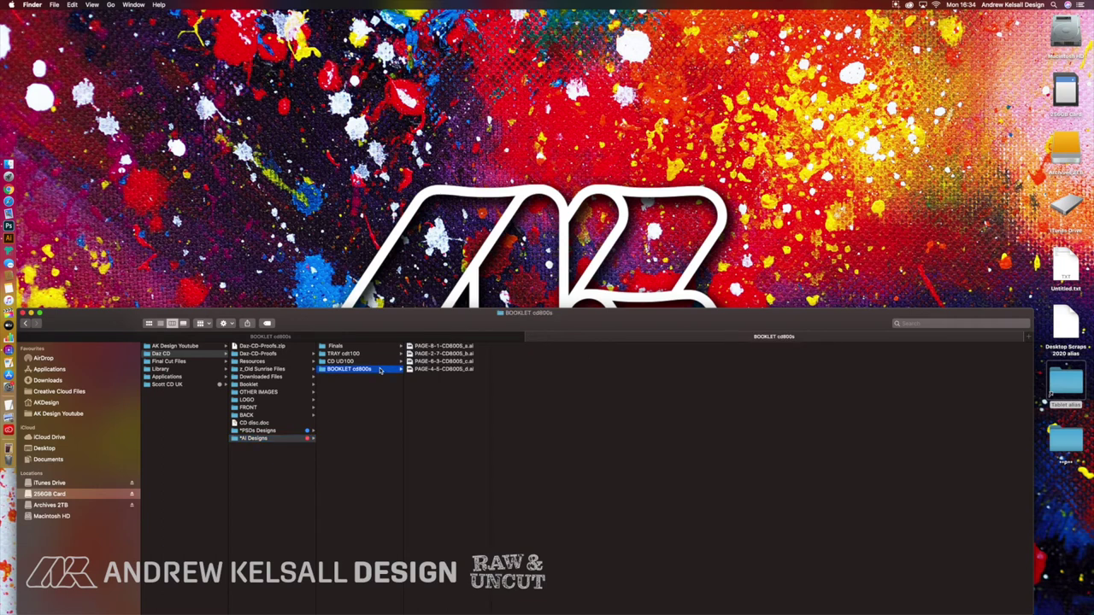
pyautogui.click(438, 354)
pyautogui.keyDown('shift'); pyautogui.click(443, 369); pyautogui.keyUp('shift')
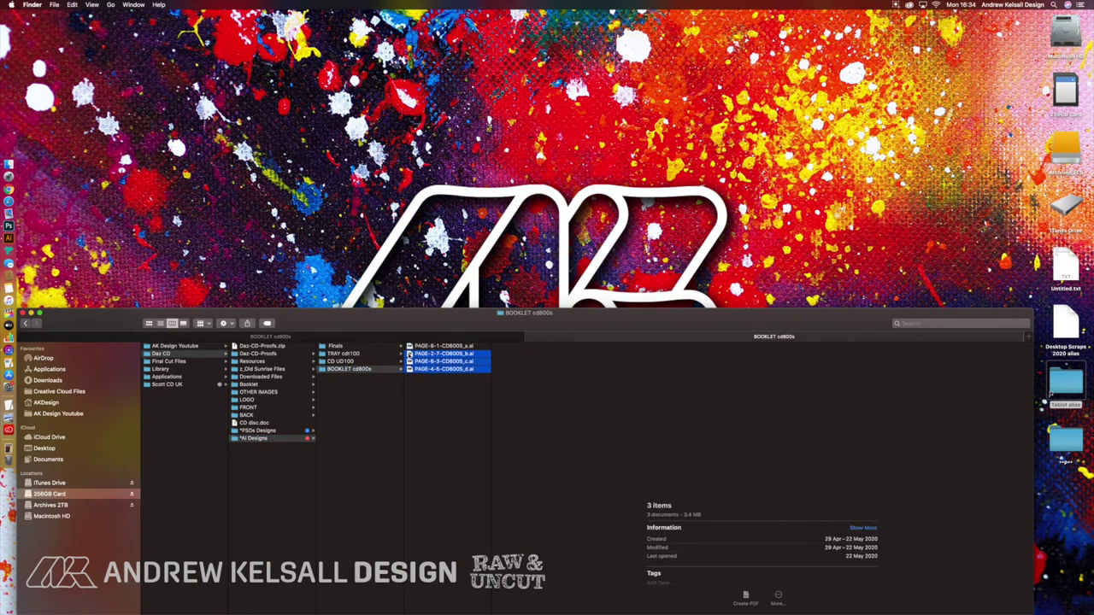
pyautogui.press('super+o')
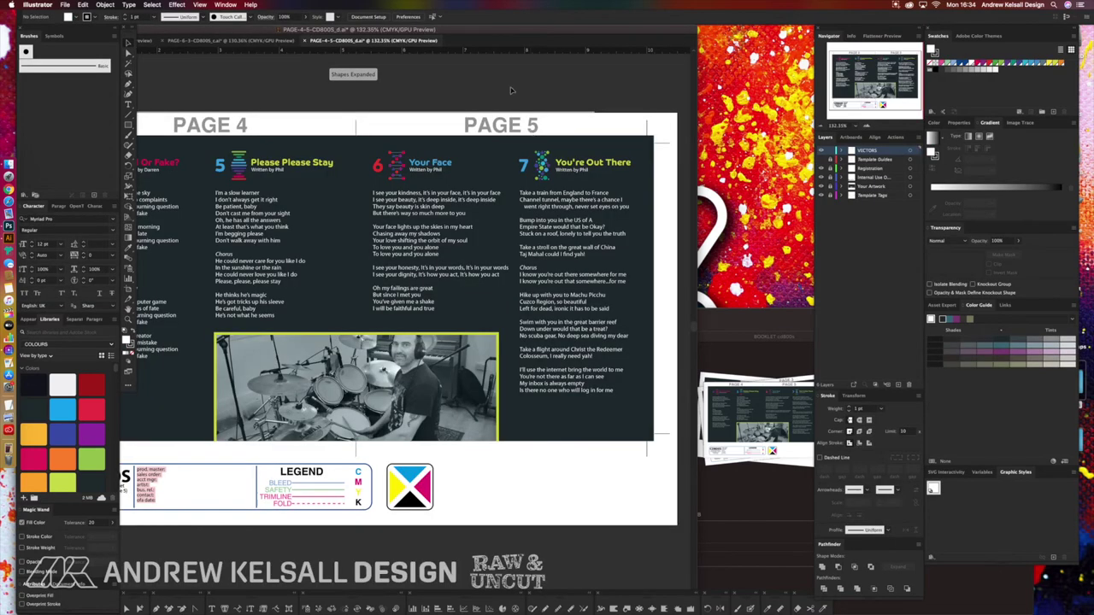
# Reposition the PAGE-4-5 window to show the whole artboard and switch to Outline view.
pyautogui.moveTo(236, 31); pyautogui.dragTo(356, 30)
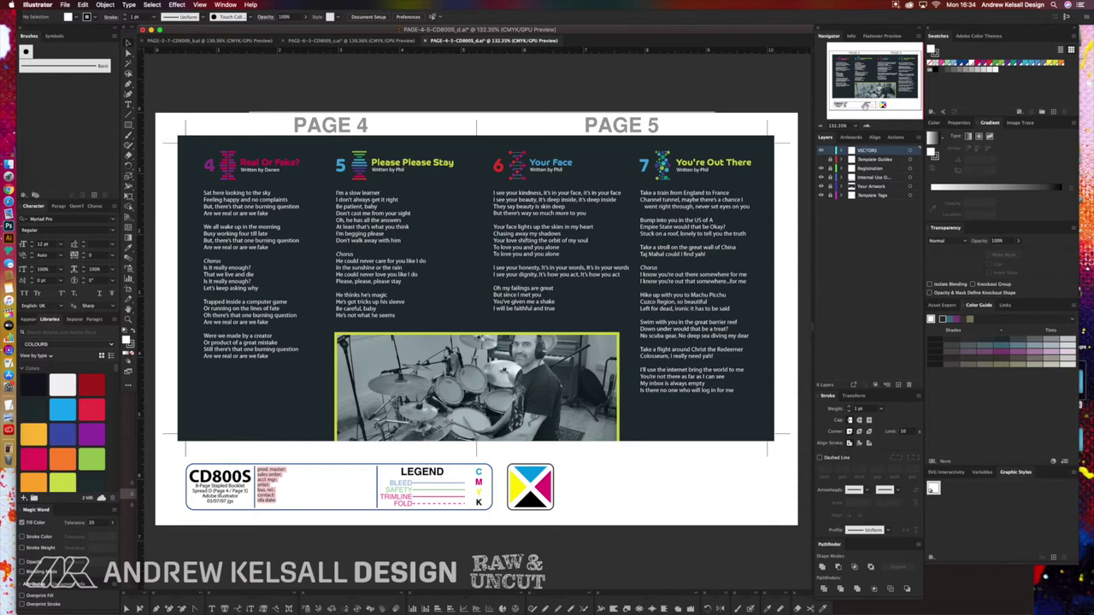
pyautogui.press('super+y')
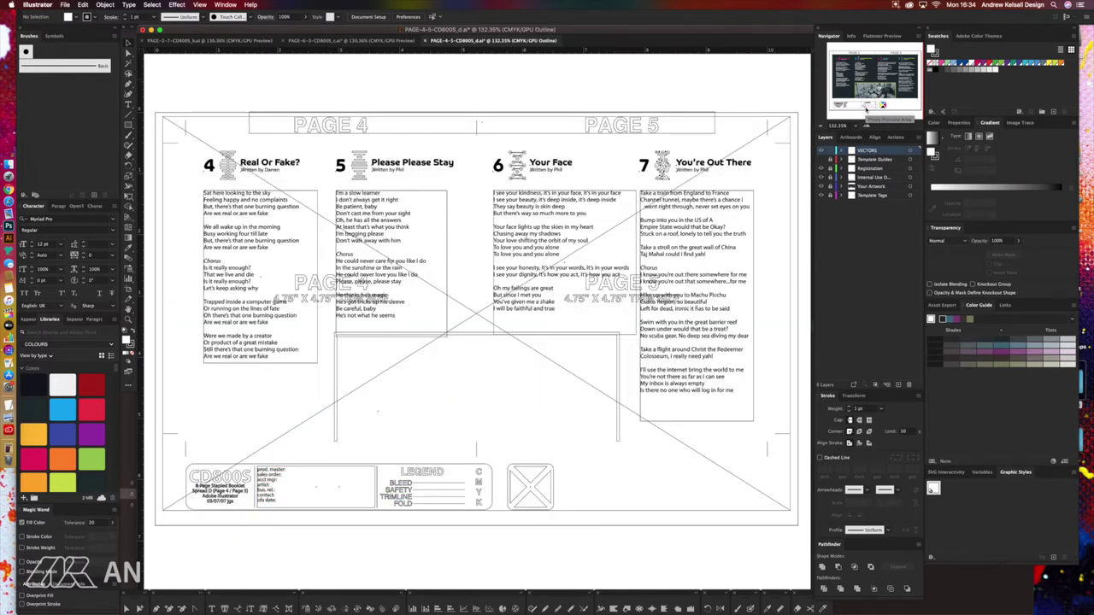
# Switch PAGE-4-5-CD800S_d.ai from Outline back to full-colour Preview.
pyautogui.press('super+y')
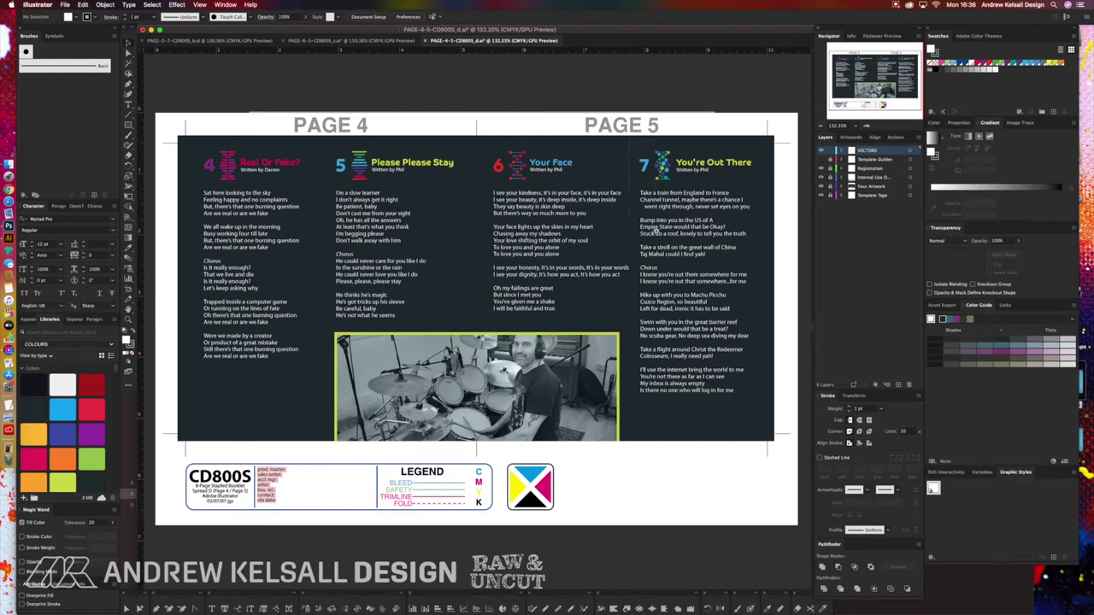
pyautogui.moveTo(717, 271); pyautogui.dragTo(774, 295)
pyautogui.scroll(-3, 726, 247)
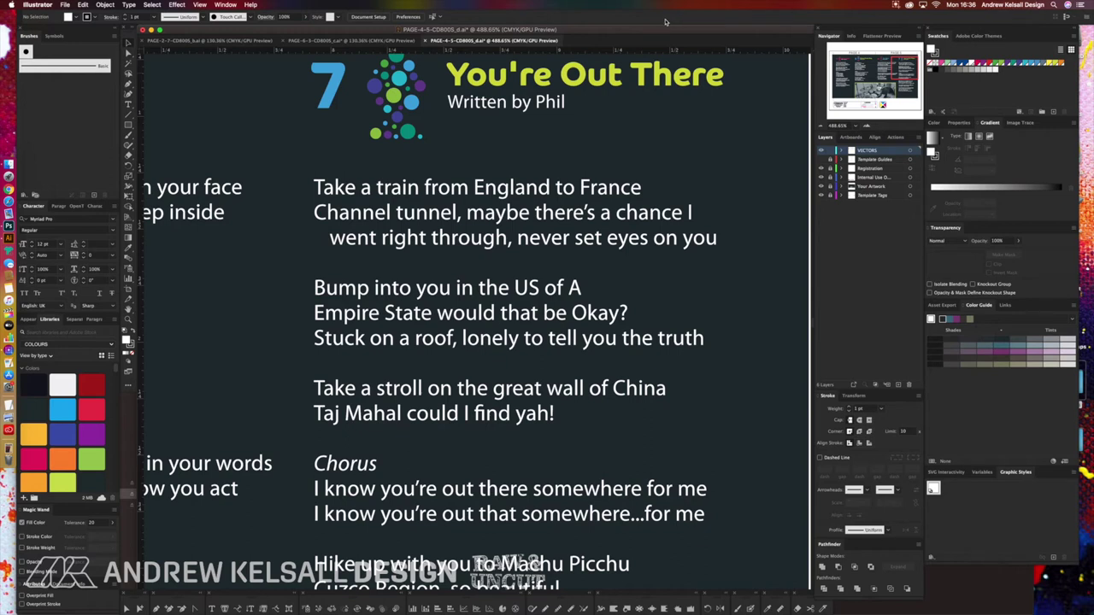
pyautogui.press('super+y')
pyautogui.press('super+y')
pyautogui.click(667, 219)
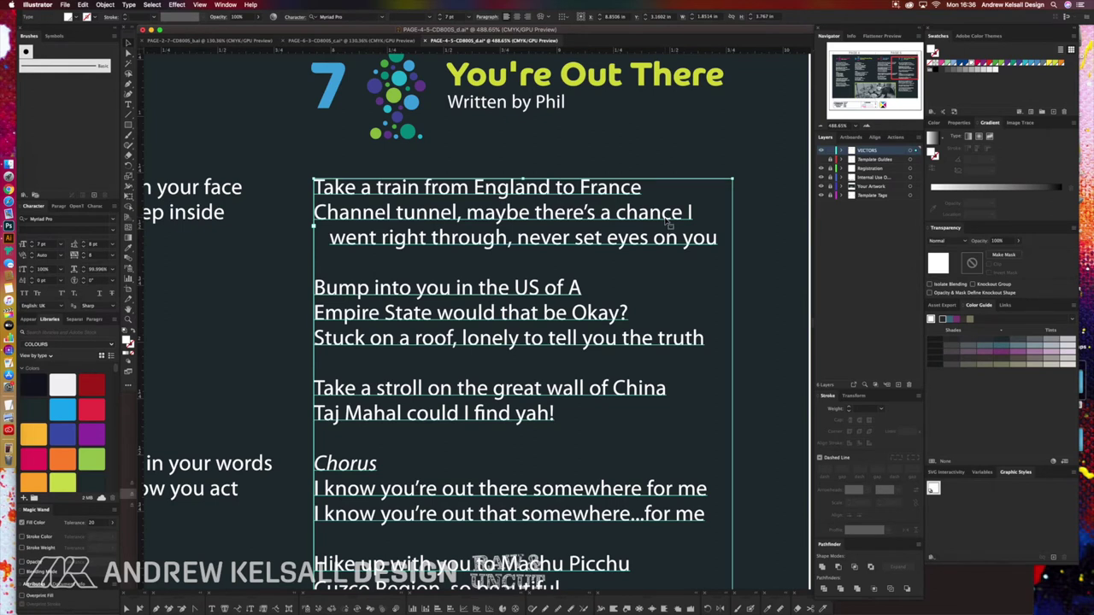
pyautogui.click(450, 17)
pyautogui.click(693, 156)
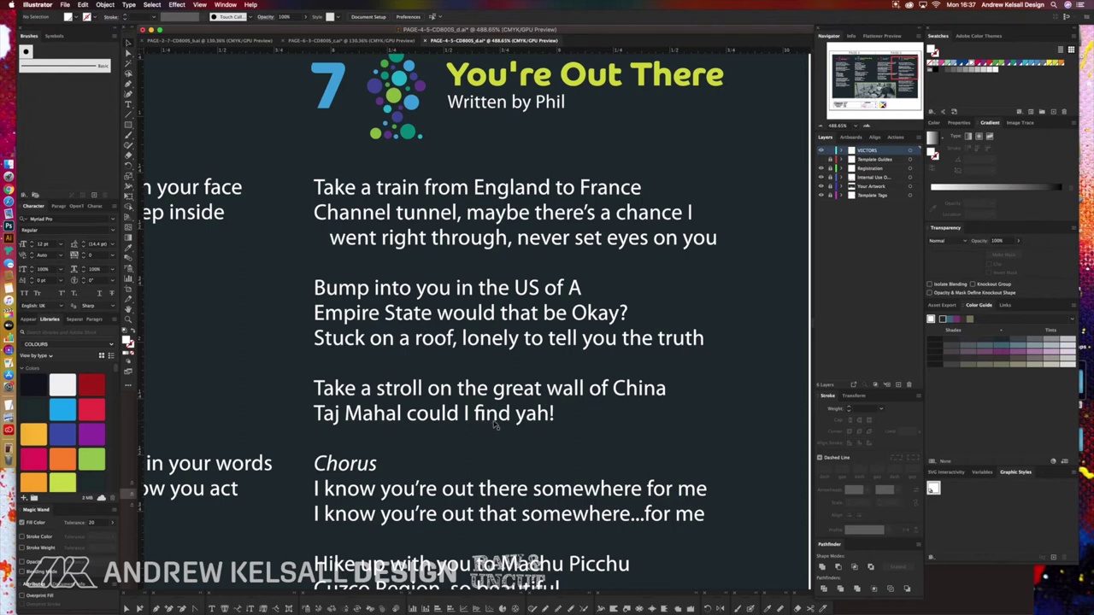
pyautogui.moveTo(454, 432); pyautogui.dragTo(513, 374)
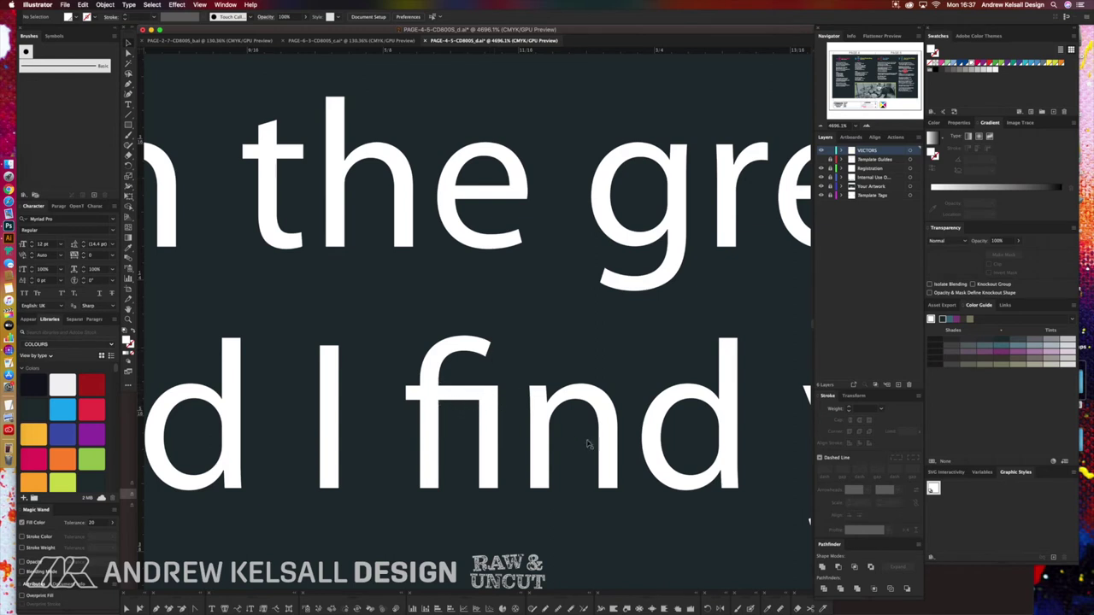
pyautogui.press('super+0')
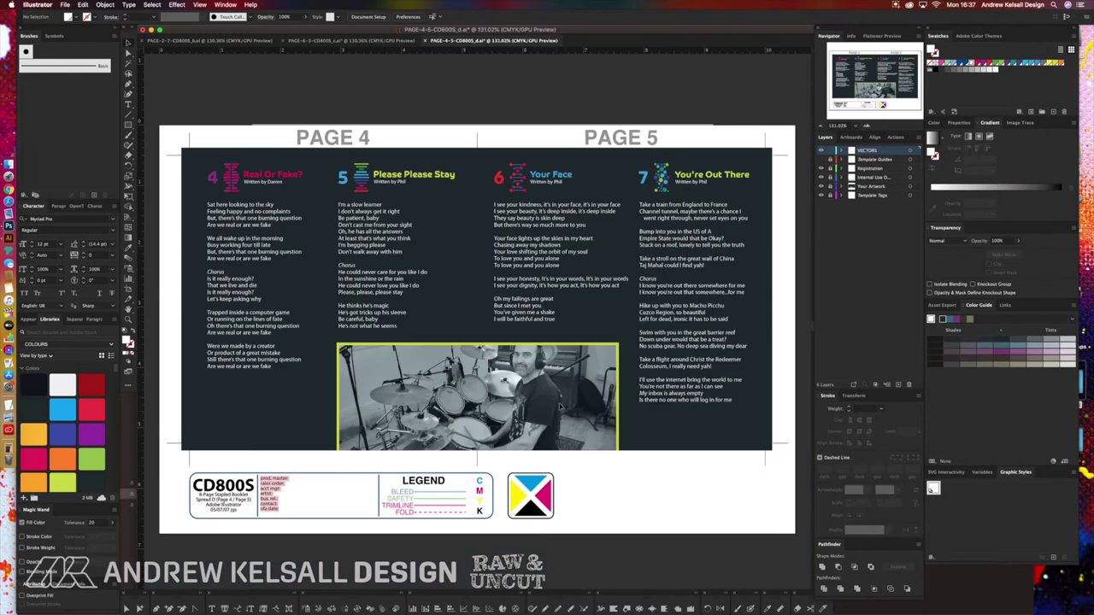
pyautogui.moveTo(622, 255); pyautogui.dragTo(763, 175)
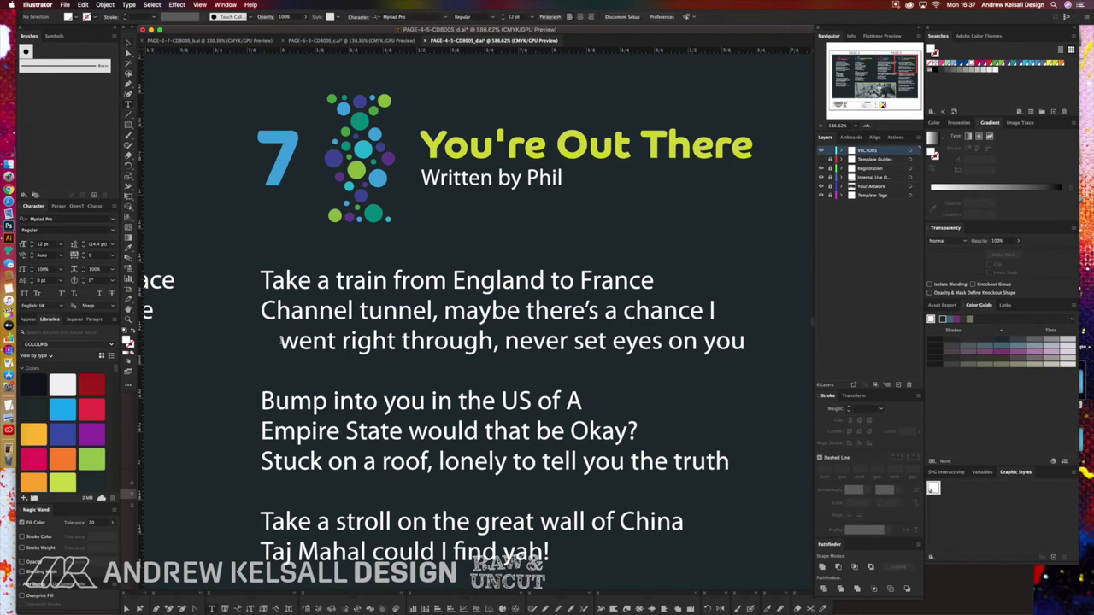
pyautogui.click(281, 340)
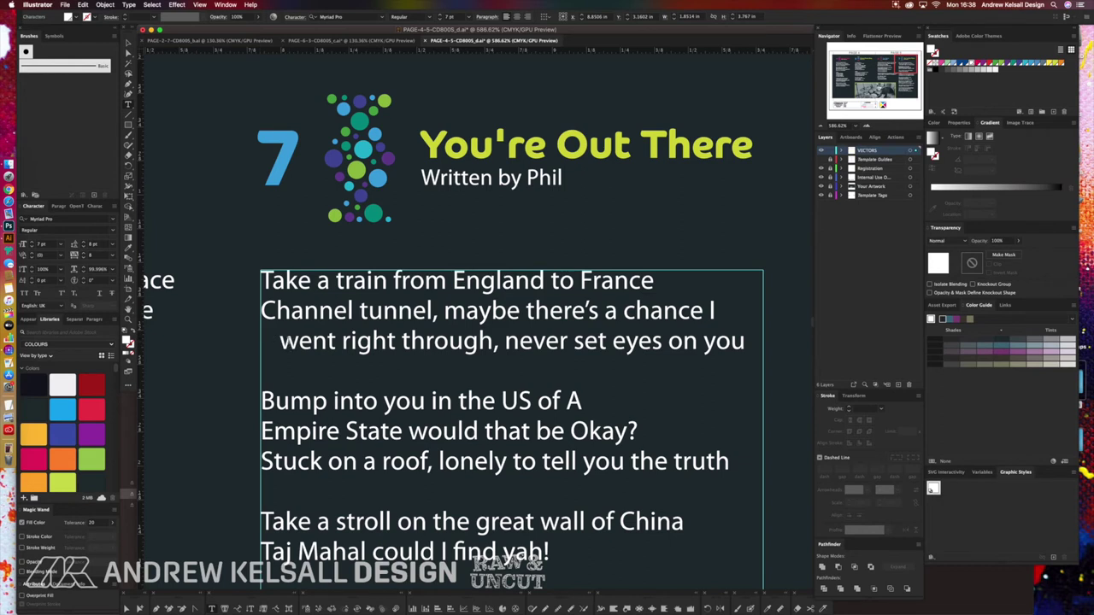
pyautogui.moveTo(262, 311); pyautogui.dragTo(781, 342)
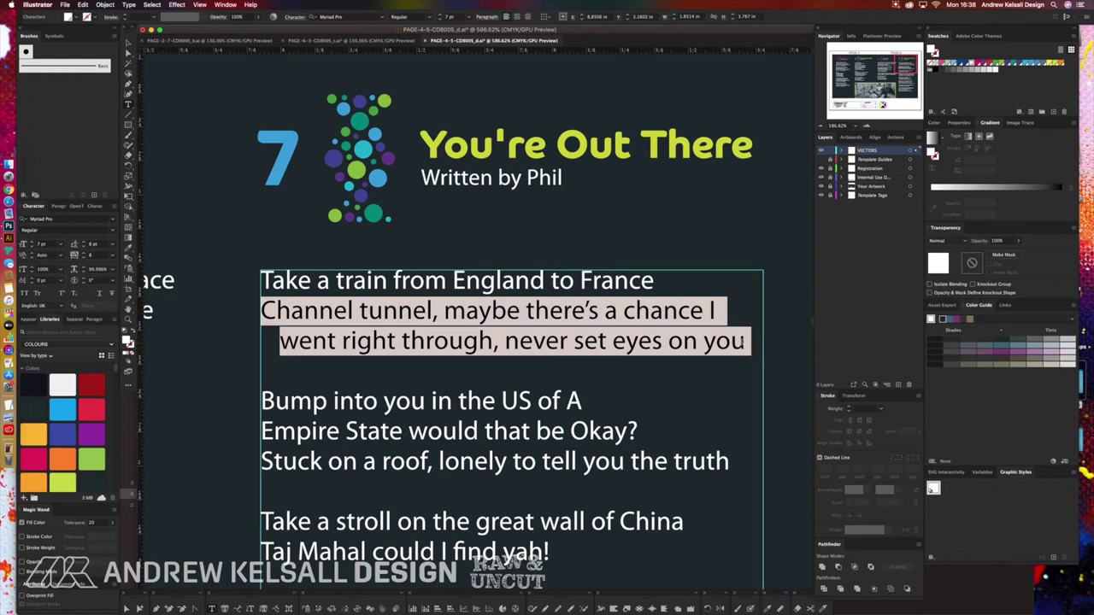
pyautogui.click(748, 342)
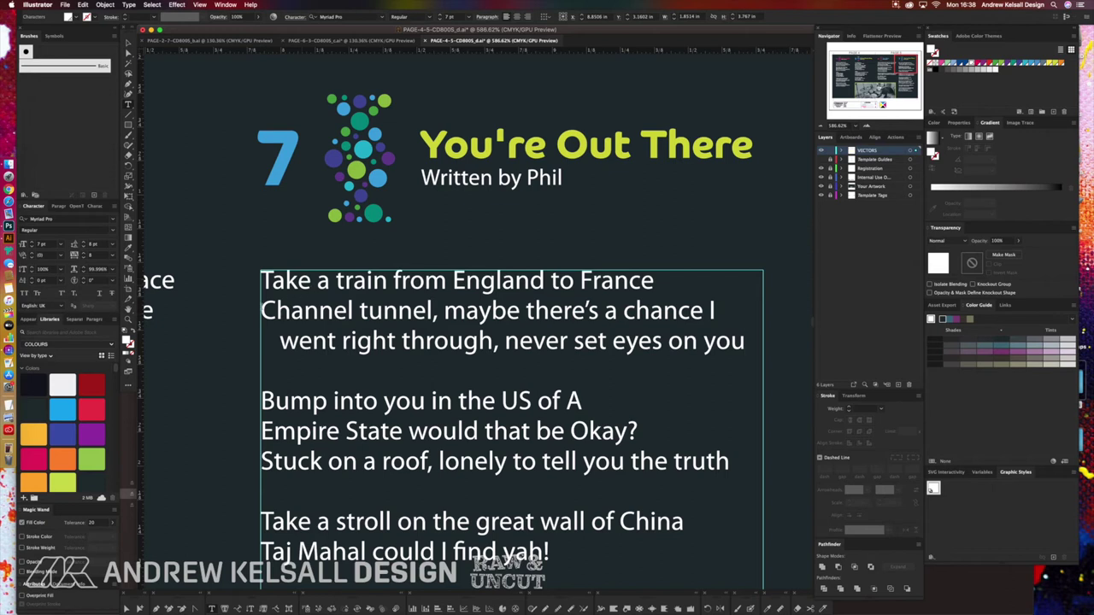
pyautogui.moveTo(260, 310); pyautogui.dragTo(275, 311)
pyautogui.moveTo(261, 401); pyautogui.dragTo(291, 402)
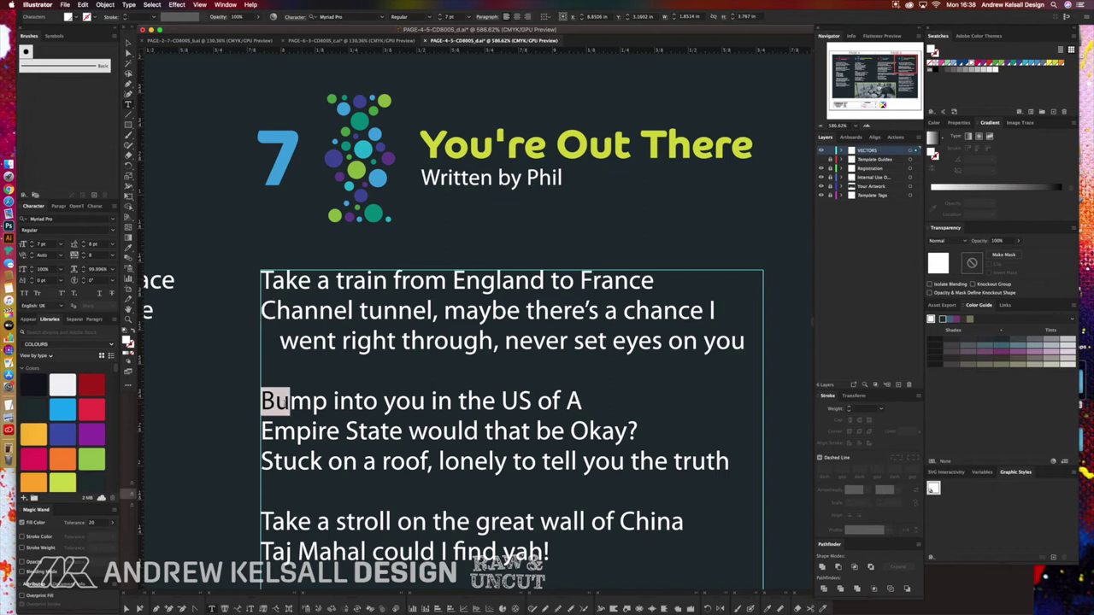
pyautogui.click(301, 409)
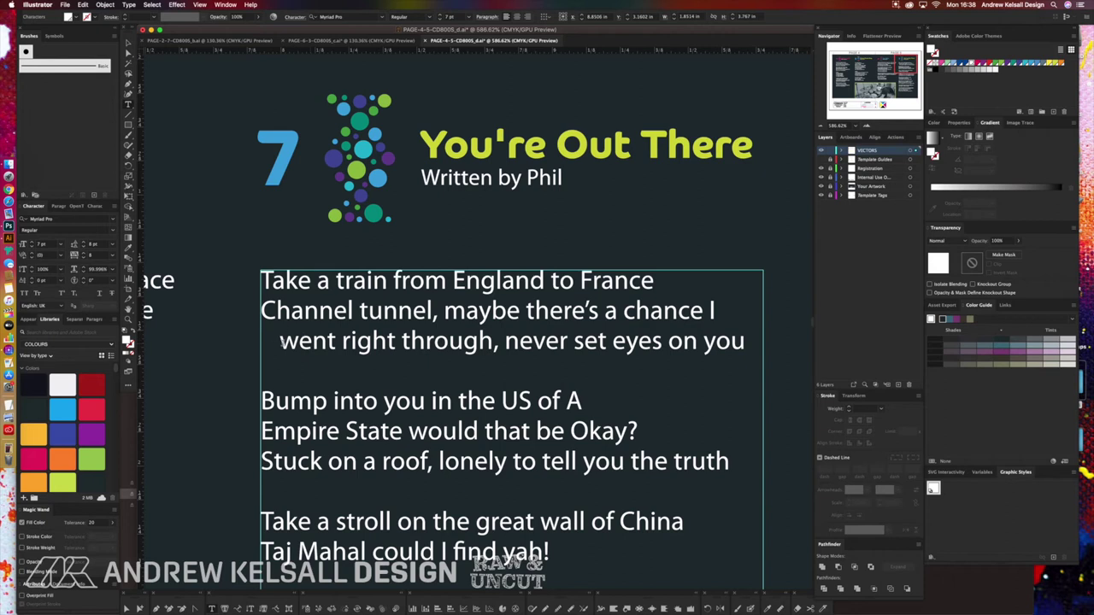
pyautogui.moveTo(280, 341); pyautogui.dragTo(300, 342)
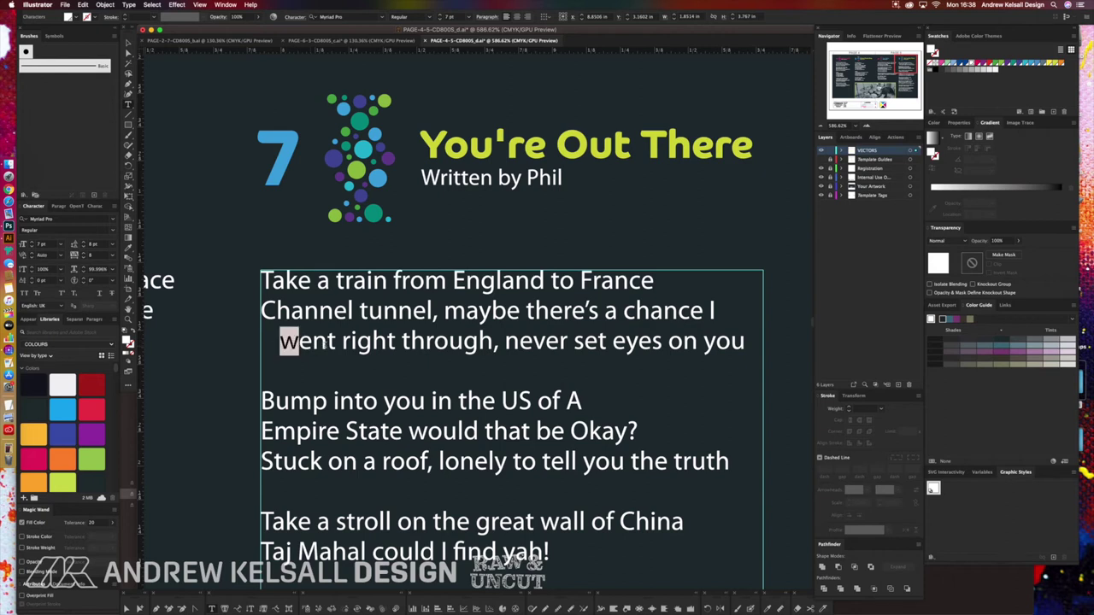
pyautogui.click(281, 341)
pyautogui.click(305, 346)
pyautogui.click(266, 338)
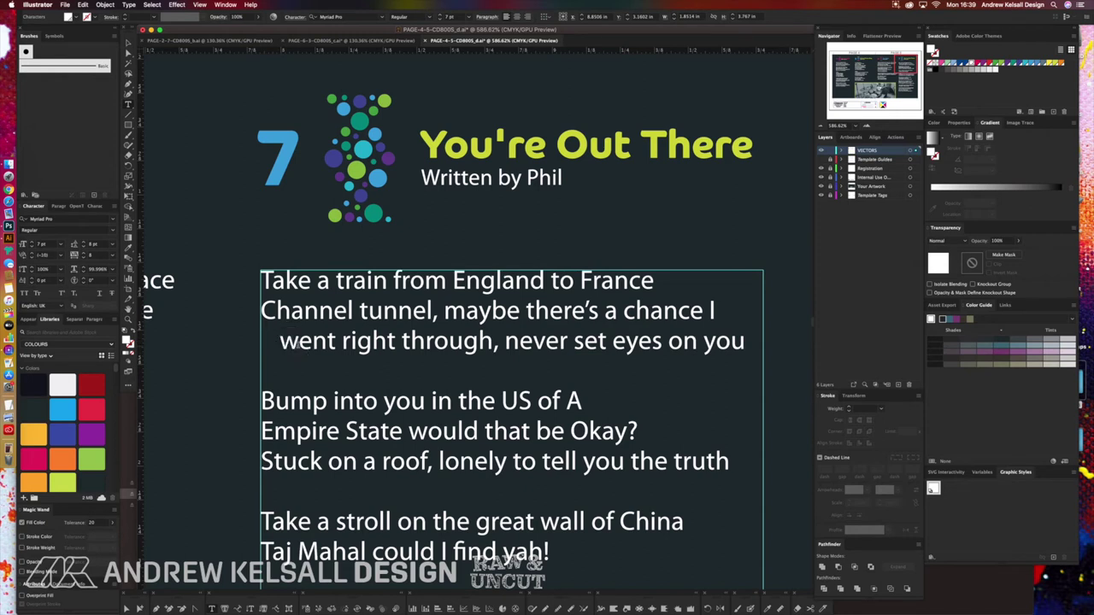
pyautogui.click(292, 347)
pyautogui.moveTo(264, 311); pyautogui.dragTo(280, 340)
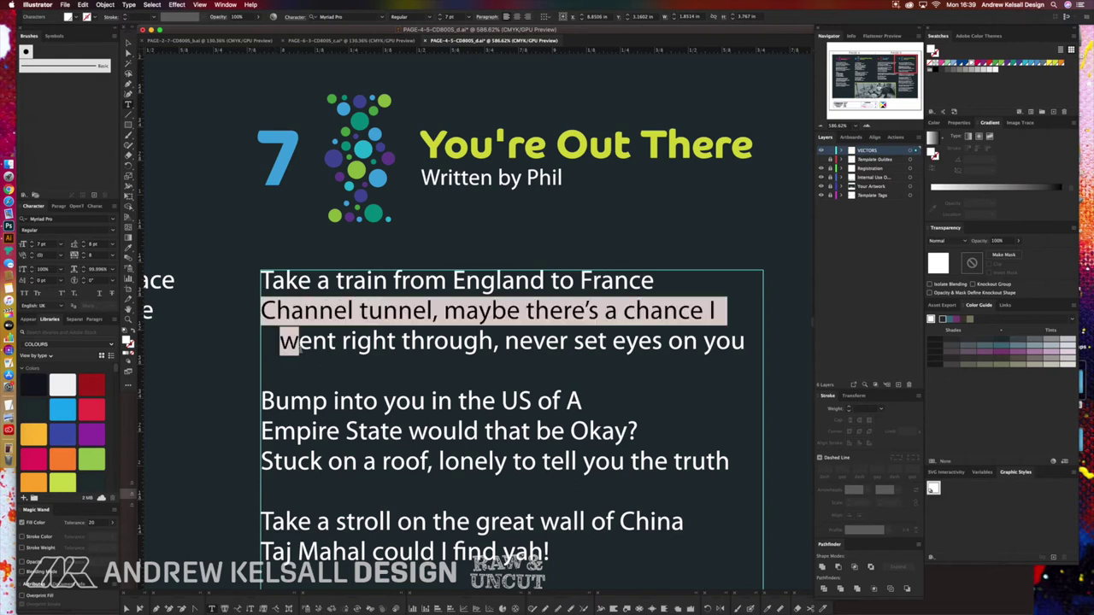
pyautogui.click(310, 348)
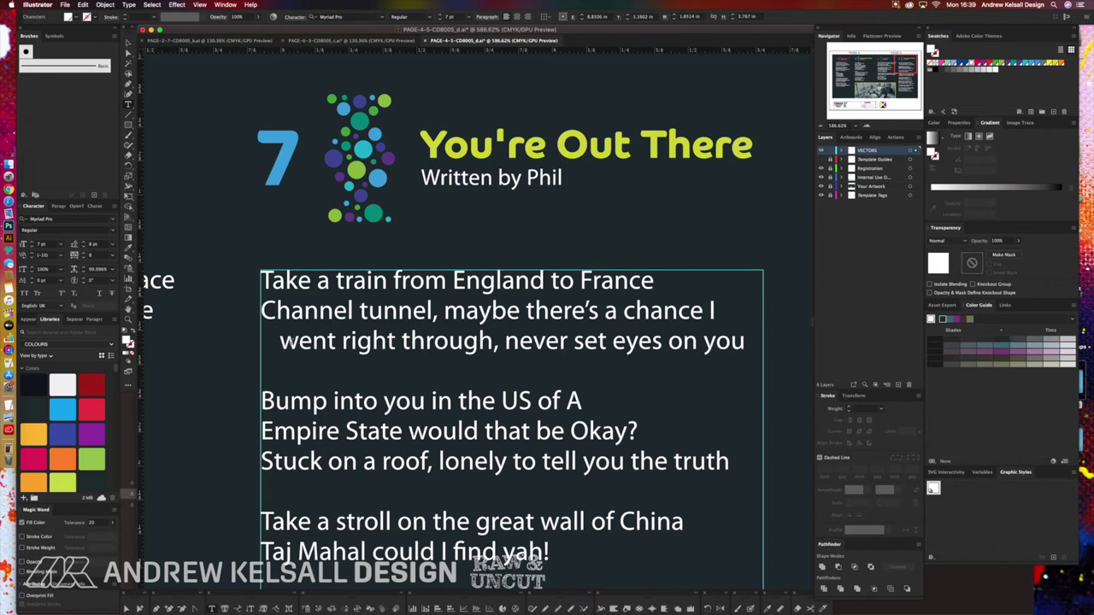
pyautogui.hotkey('shift', 'Right')
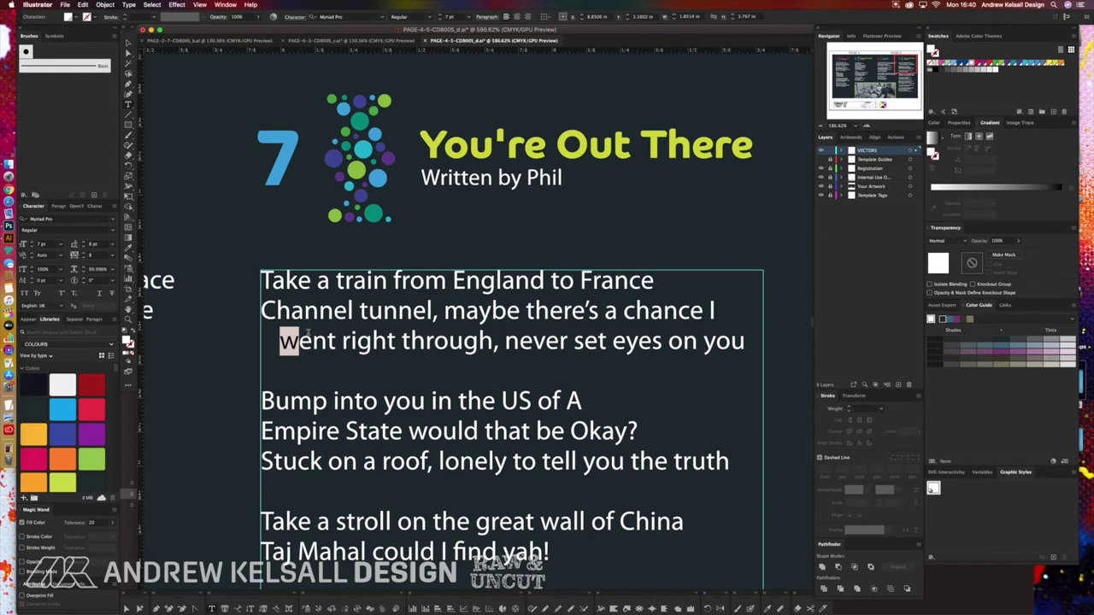
pyautogui.click(311, 344)
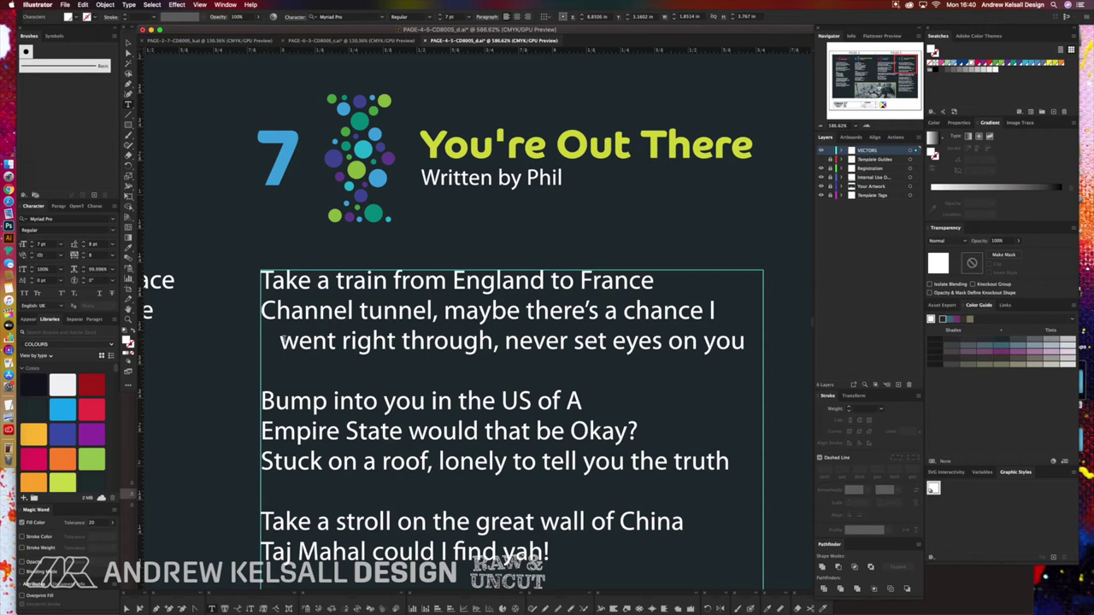
pyautogui.moveTo(280, 342); pyautogui.dragTo(299, 342)
pyautogui.click(321, 341)
# Nudge the 'went right through' line's left indent down and back up, then fit the spread in view.
pyautogui.click(59, 208)
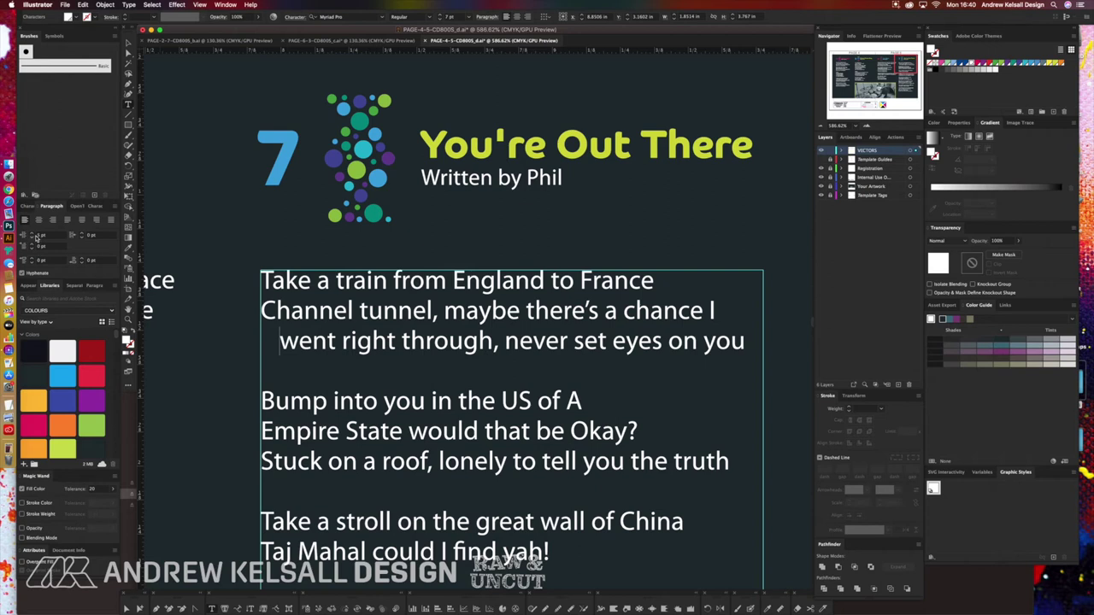
pyautogui.click(33, 241)
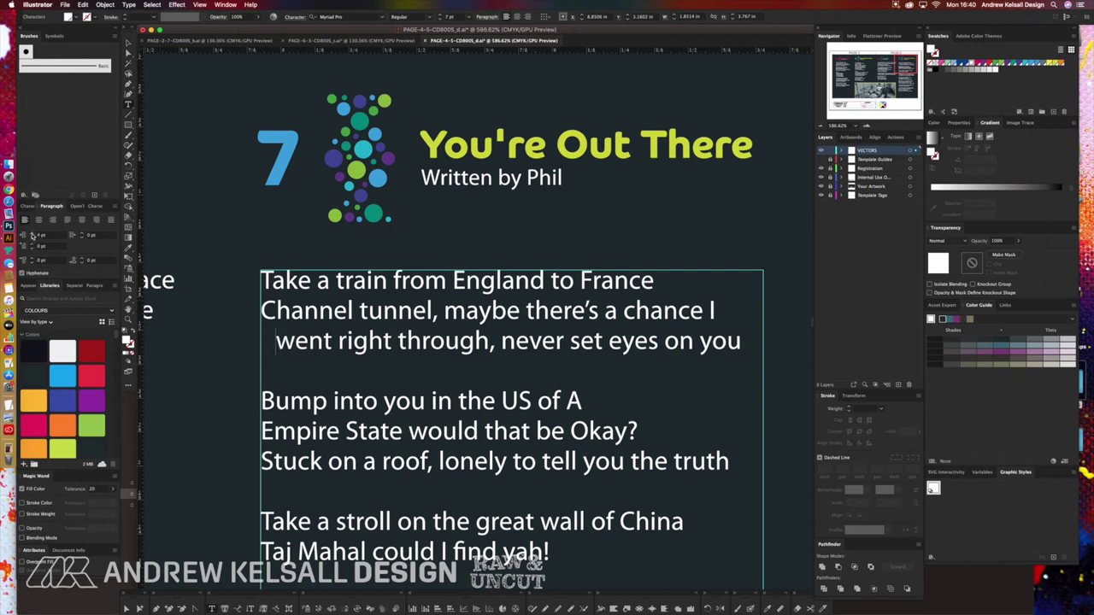
pyautogui.click(32, 236)
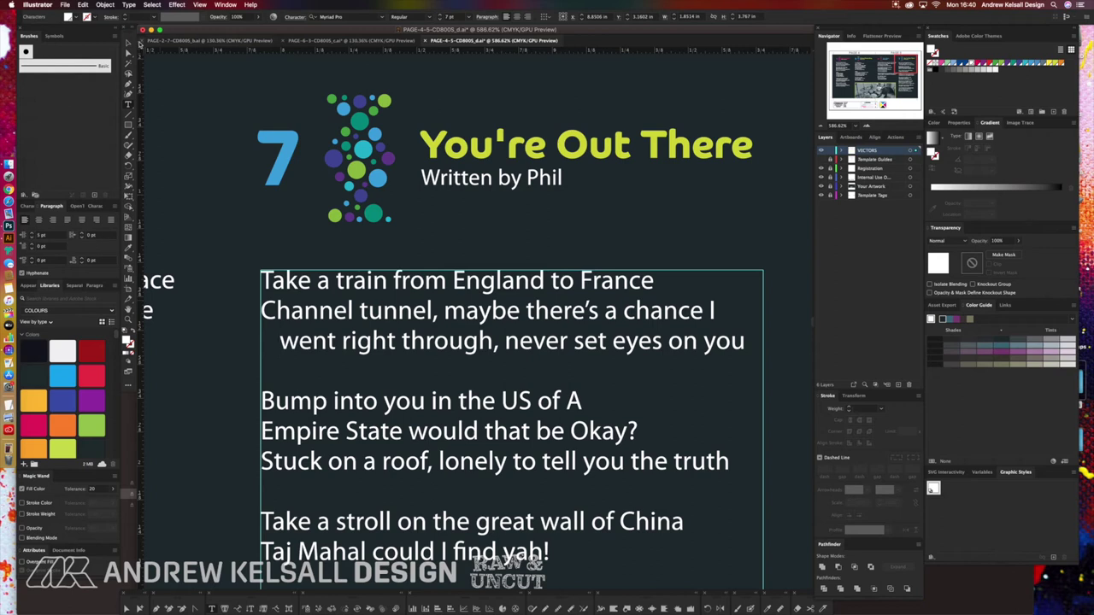
pyautogui.click(128, 47)
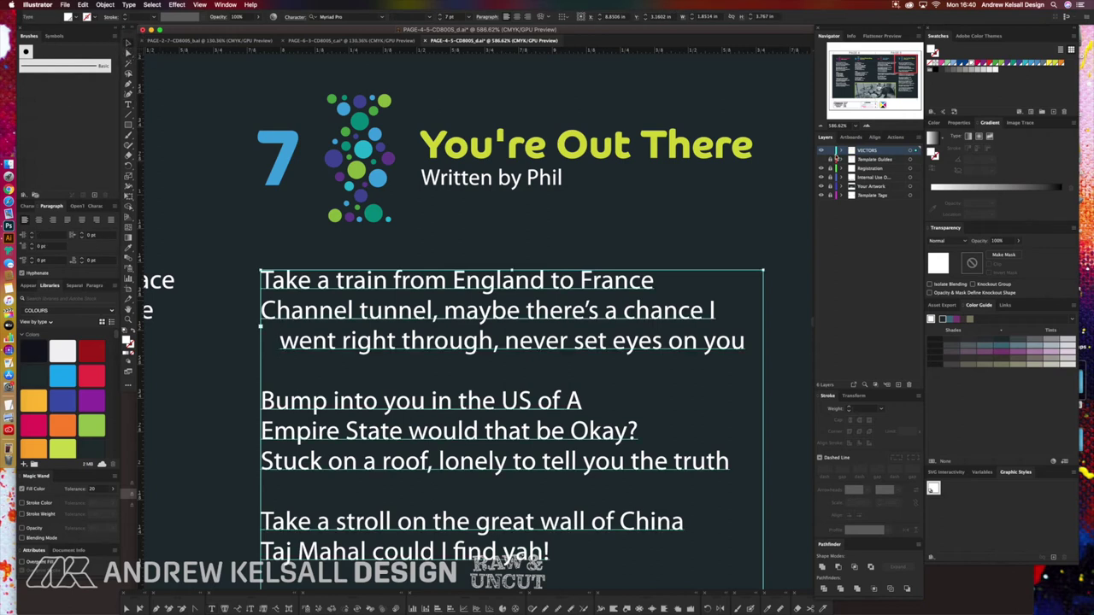
pyautogui.press('super+shift+a')
pyautogui.press('super+0')
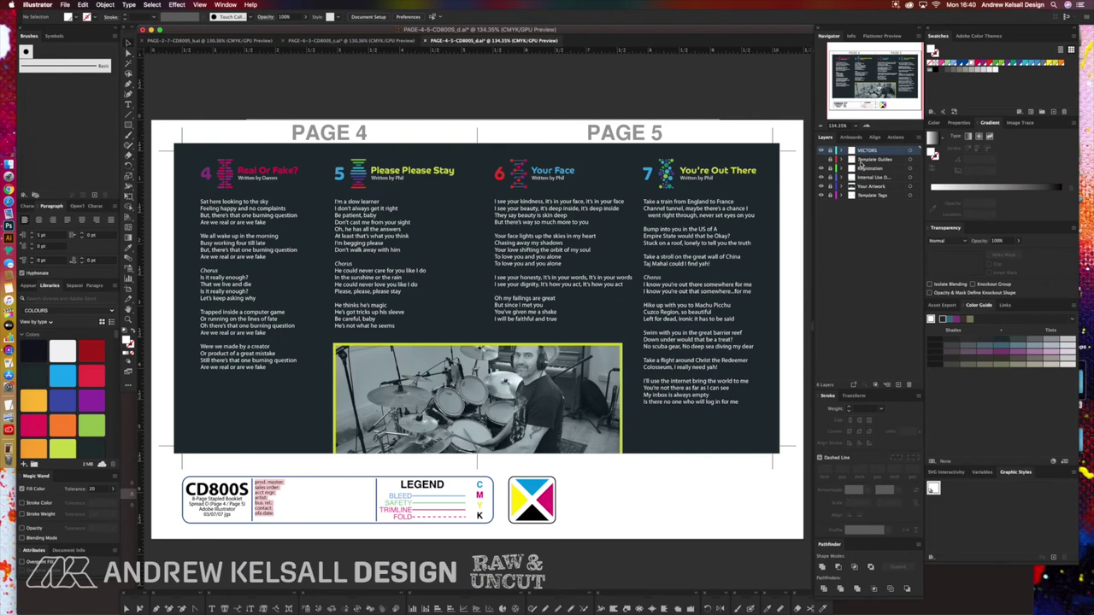
# Duplicate the VECTORS layer, confirm the copy's name, and hide Illustrator to show the desktop.
pyautogui.click(870, 236)
pyautogui.moveTo(872, 150); pyautogui.dragTo(898, 384)
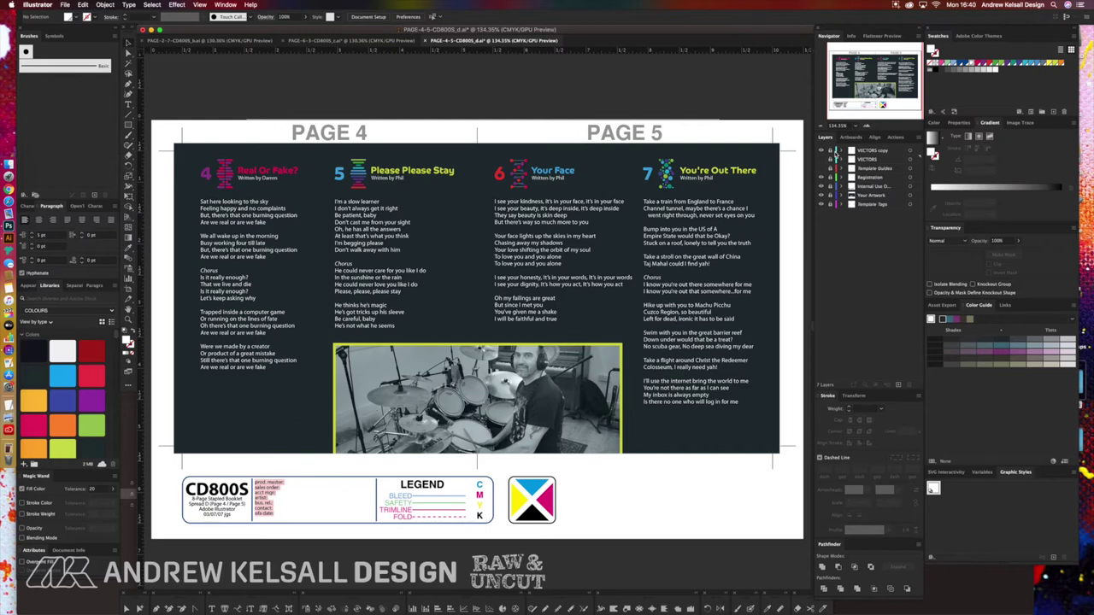
pyautogui.doubleClick(887, 153)
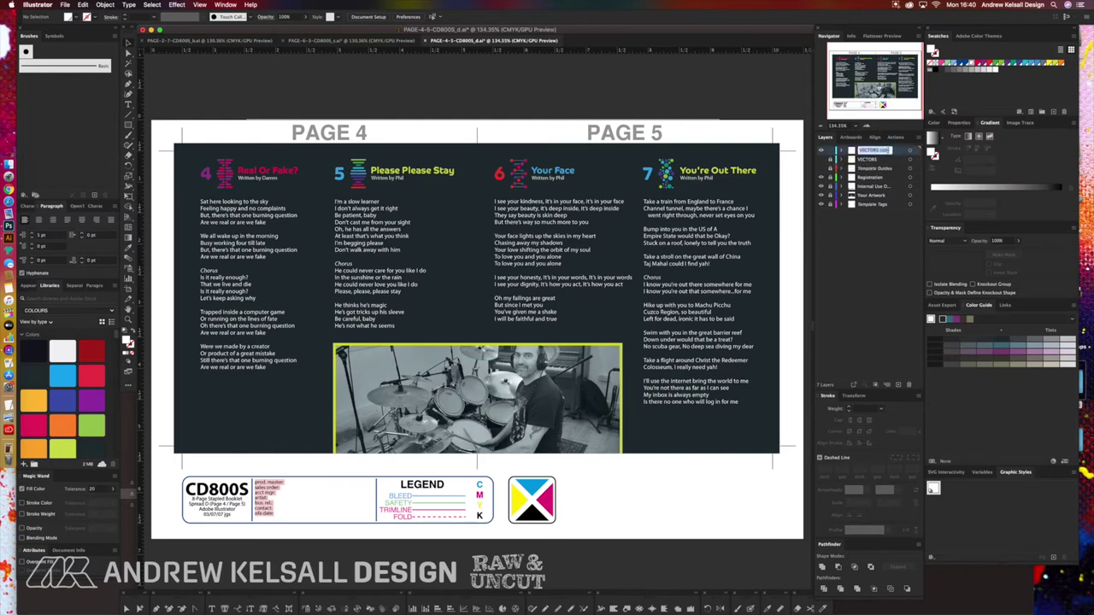
pyautogui.press('Return')
pyautogui.press('F11')
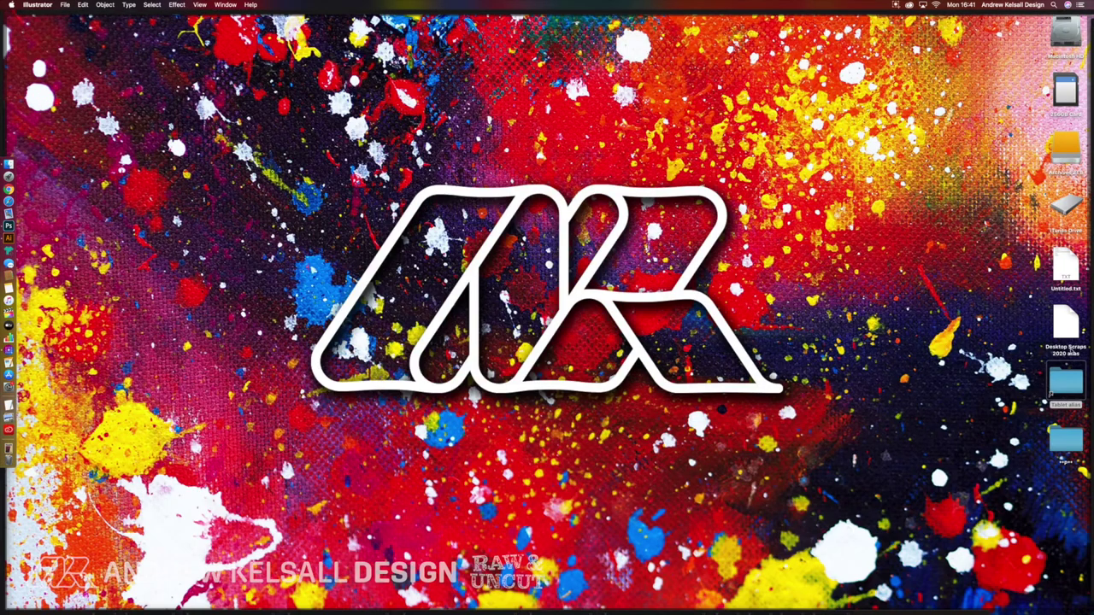
# Open the desktop Tablet folder, select WacomTabletDriver.app, close the folder and return to Illustrator.
pyautogui.click(1065, 382)
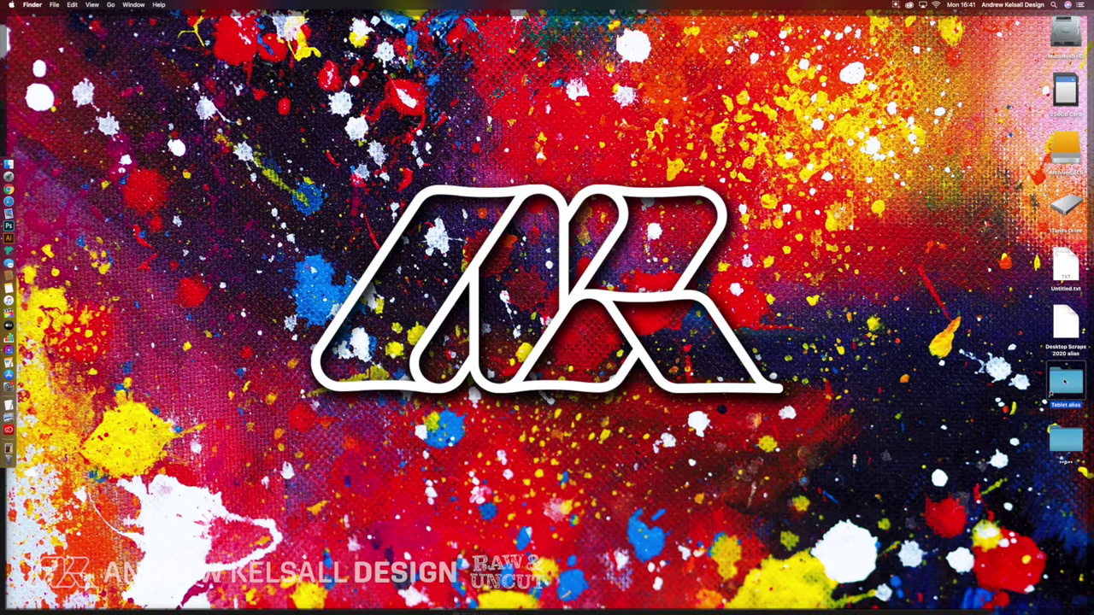
pyautogui.doubleClick(1065, 382)
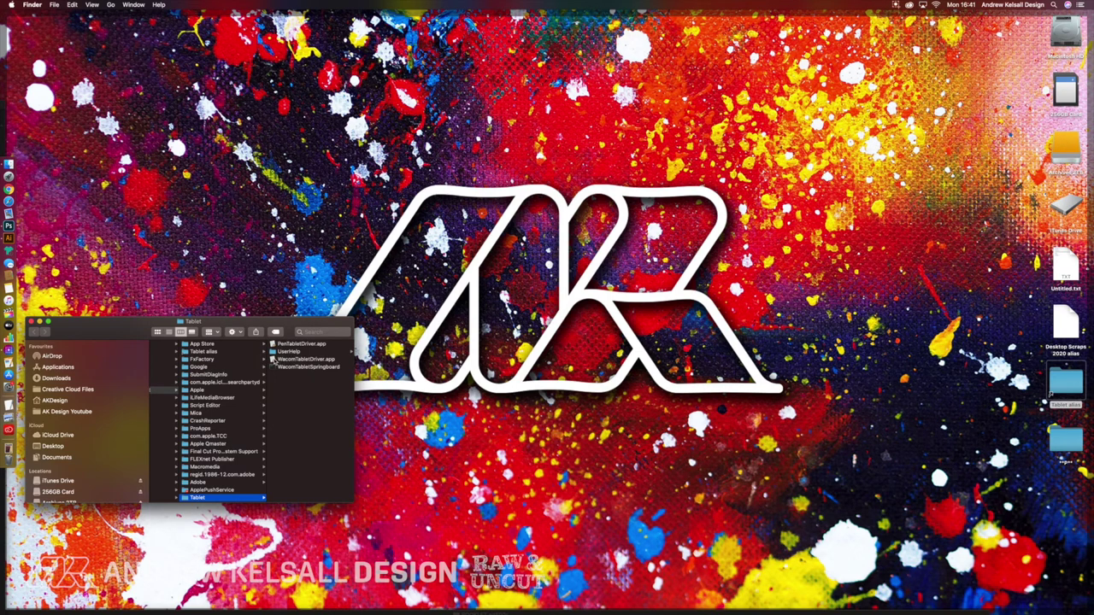
pyautogui.click(281, 360)
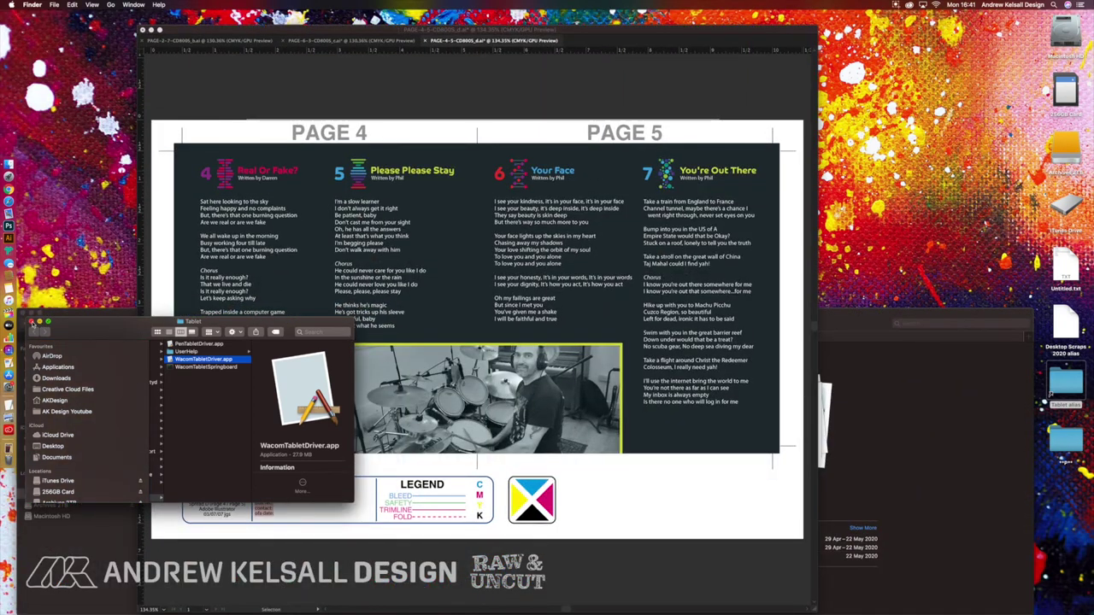
pyautogui.click(32, 323)
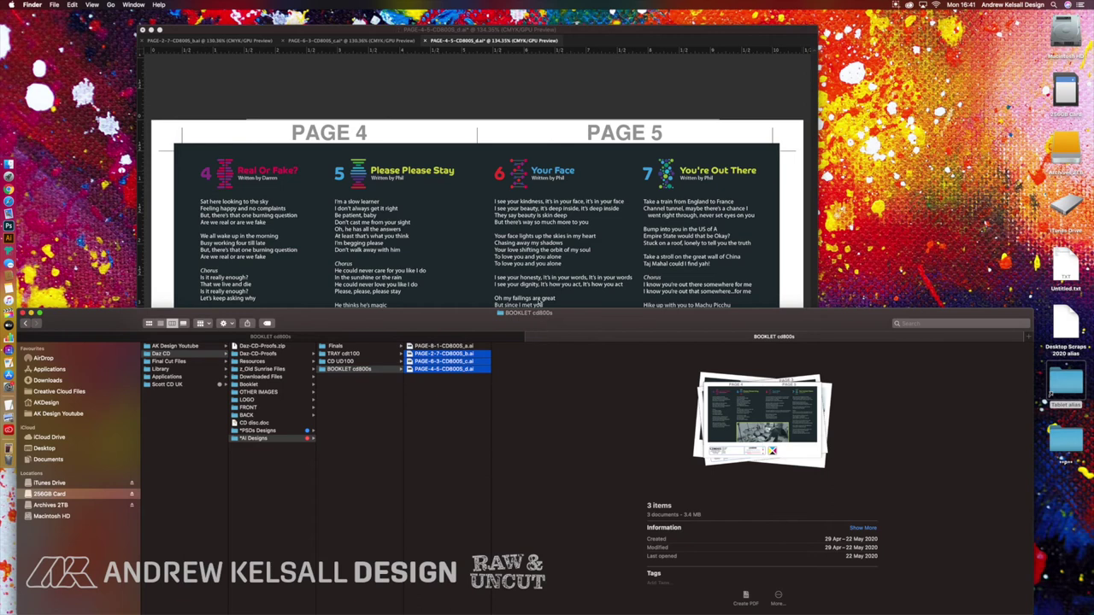
pyautogui.click(598, 85)
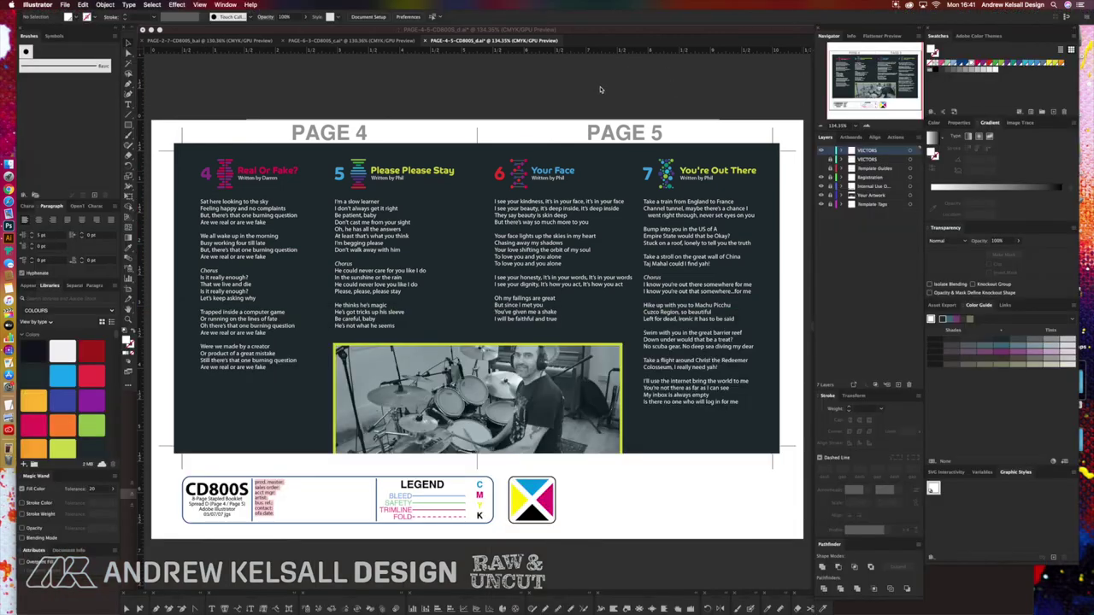
# Rename the top duplicate layer to VECTORS PATHS.
pyautogui.doubleClick(877, 152)
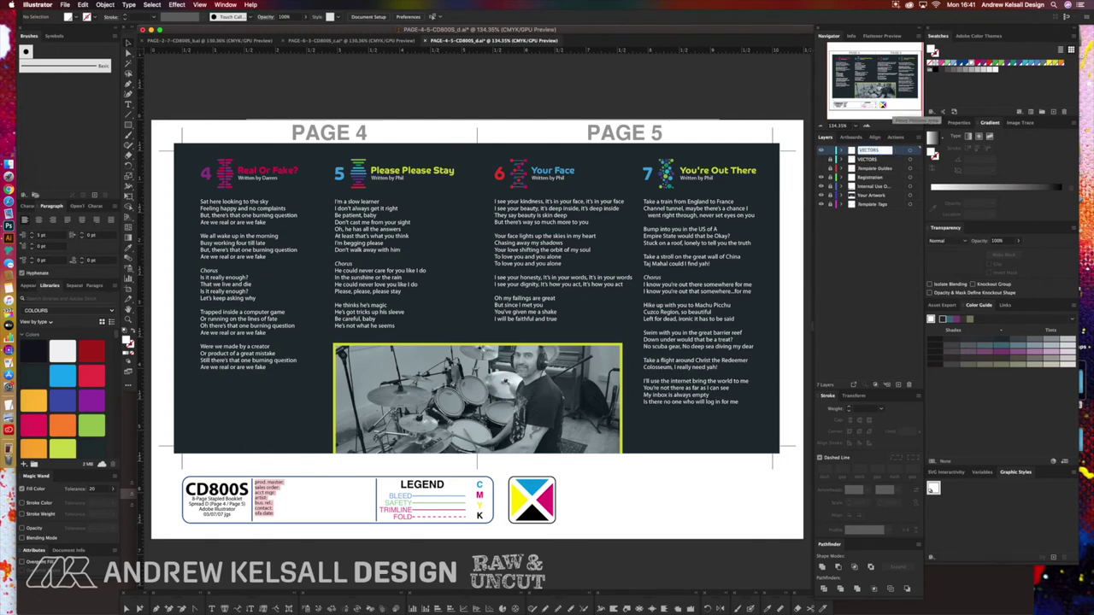
pyautogui.write('PATHS')
pyautogui.press('Return')
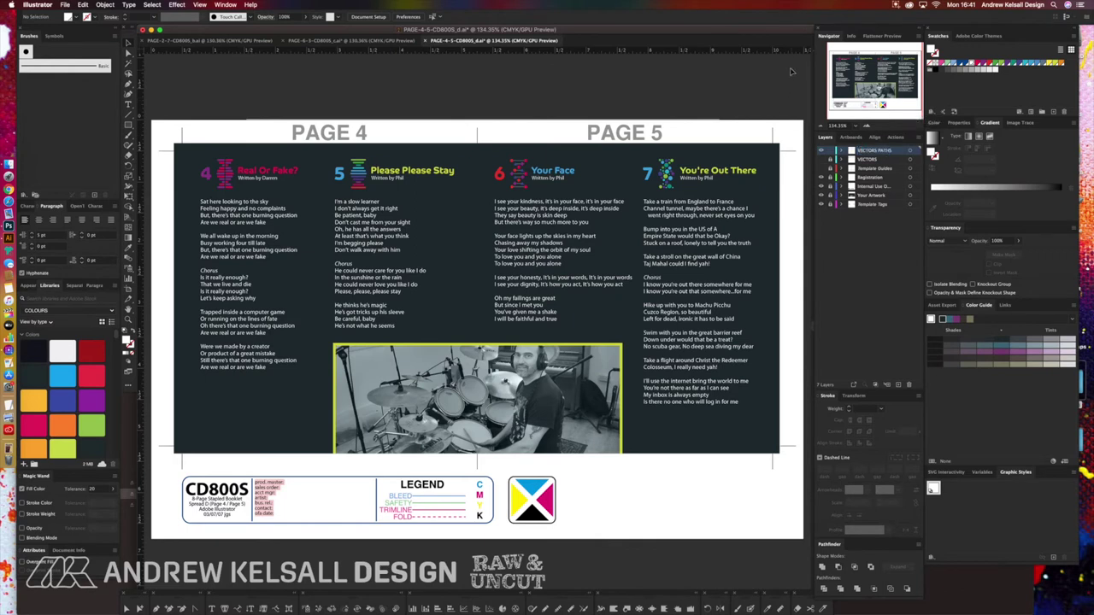
# Select everything on the spread, convert the text to outlines, then deselect.
pyautogui.press('super+a')
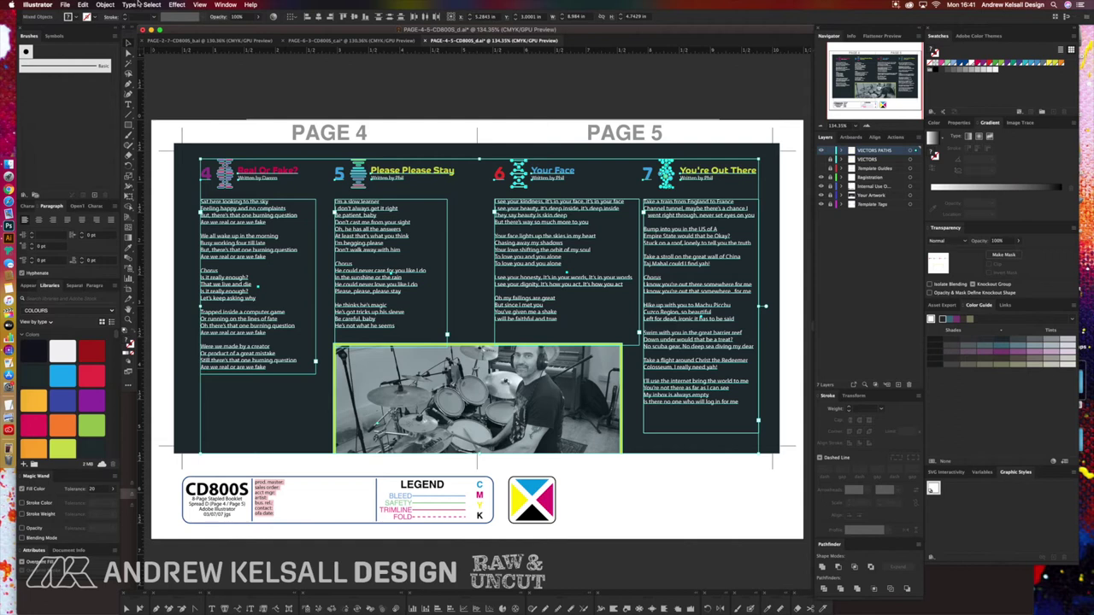
pyautogui.click(129, 4)
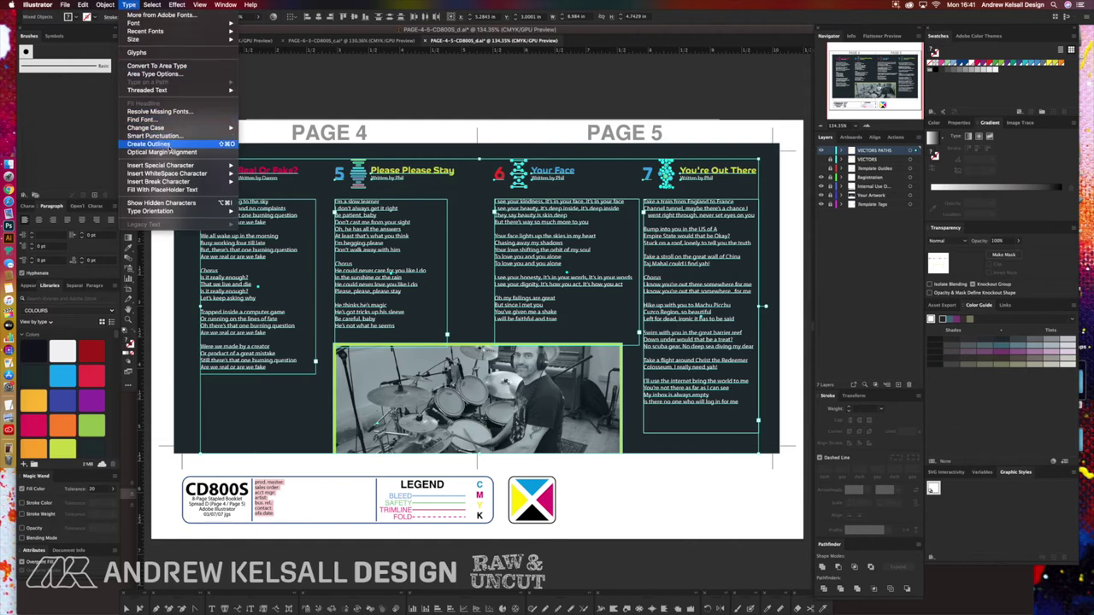
pyautogui.click(149, 144)
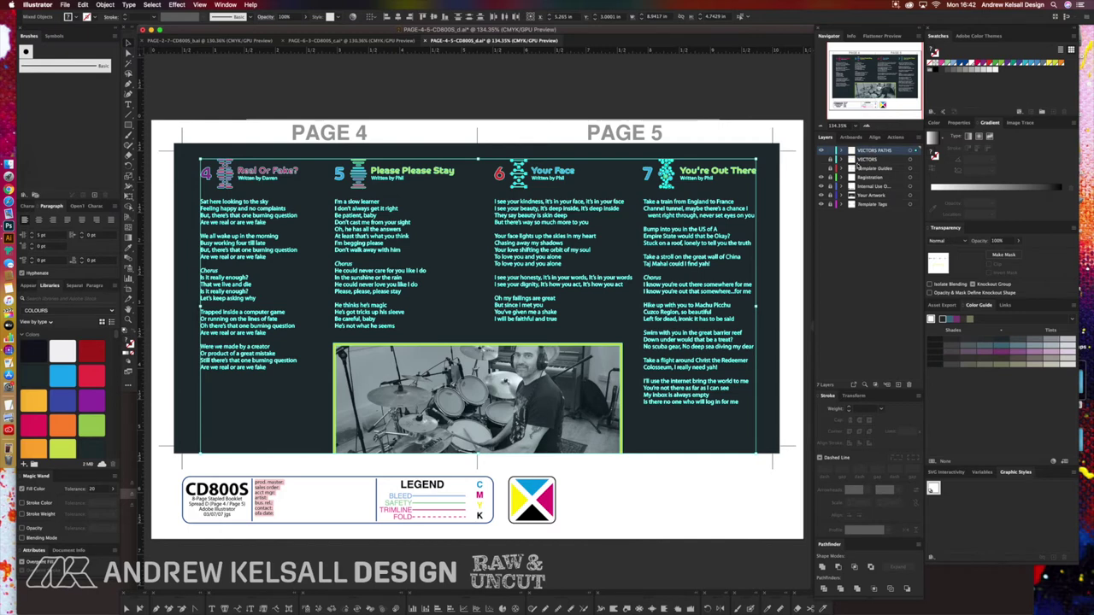
pyautogui.click(831, 152)
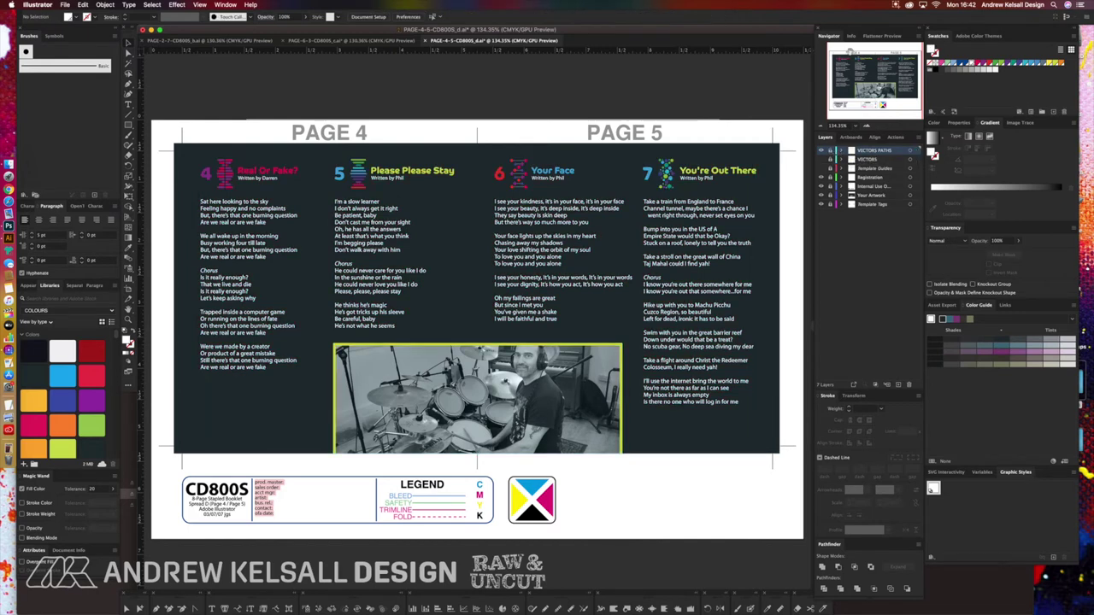
# Check the outlined spread in Outline view and close up at the photo corner, then save.
pyautogui.press('super+y')
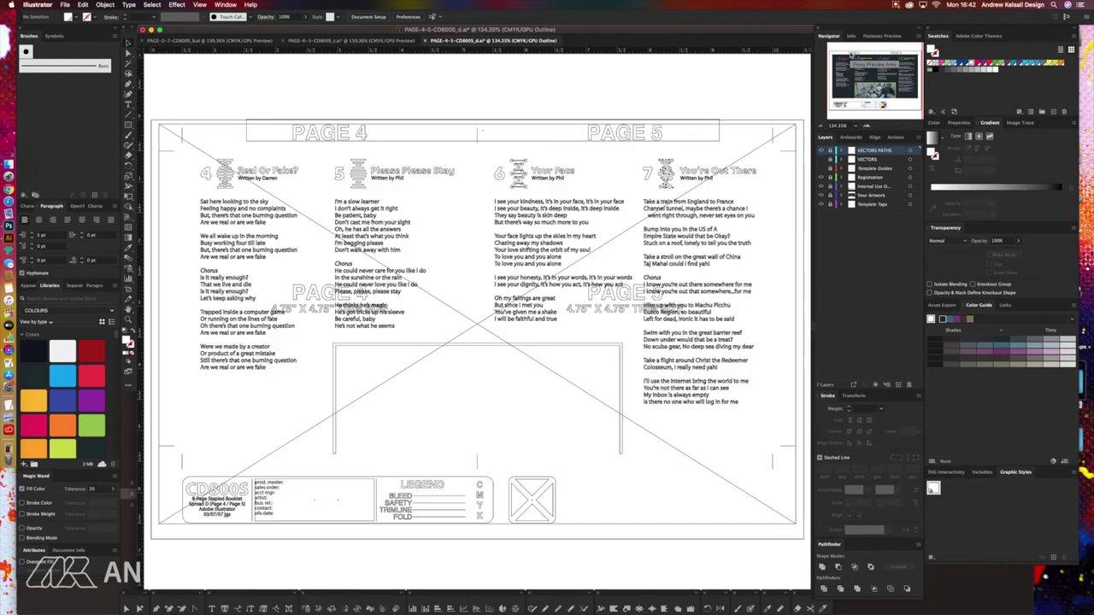
pyautogui.press('super+y')
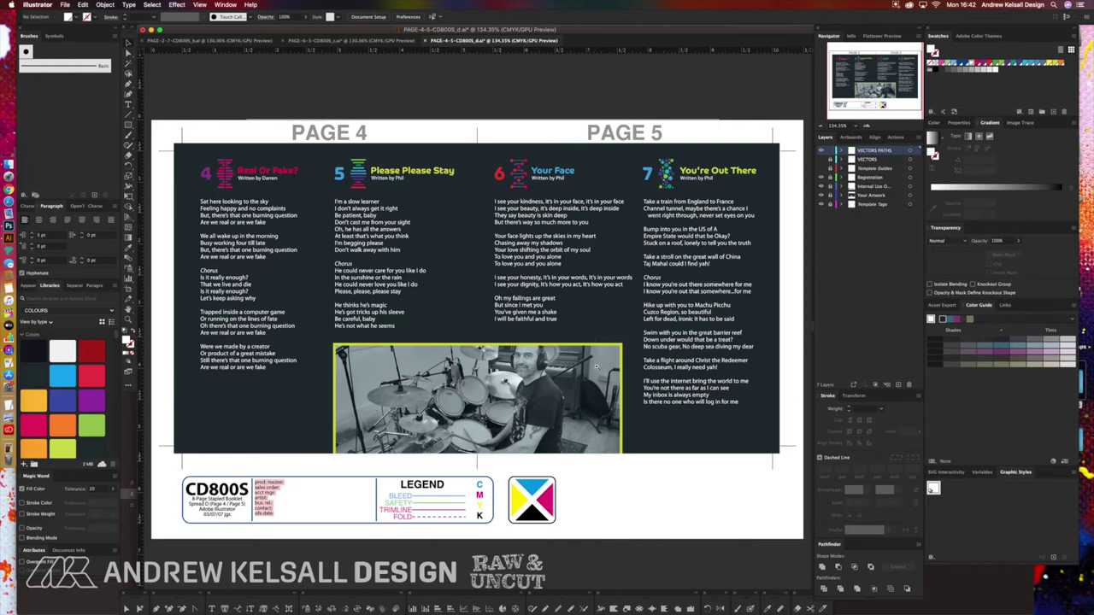
pyautogui.moveTo(628, 339); pyautogui.dragTo(597, 368)
pyautogui.click(590, 171)
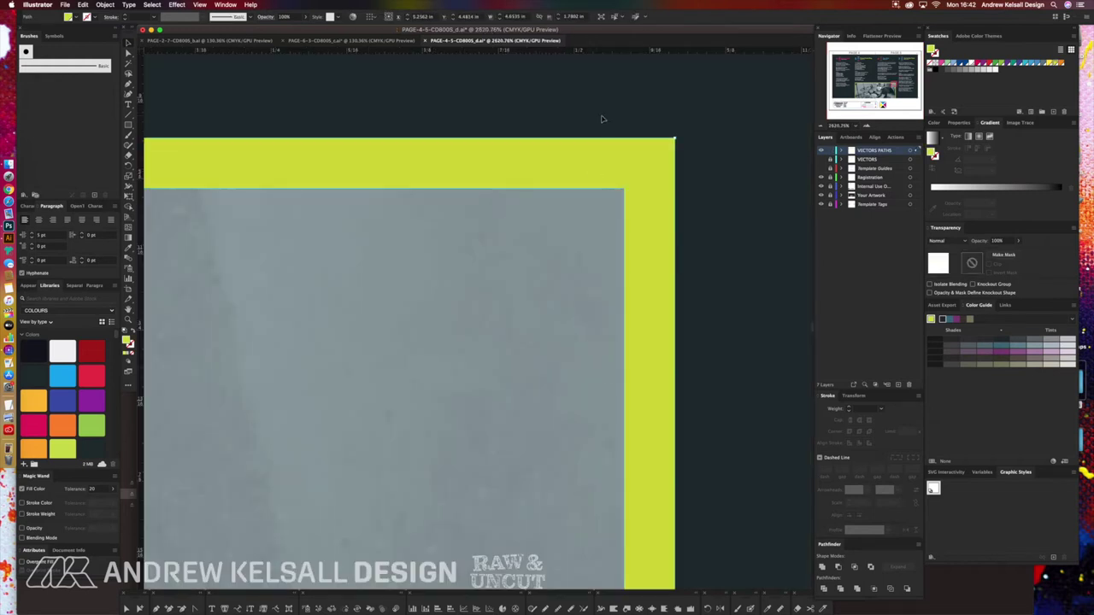
pyautogui.press('super+y')
pyautogui.press('super+y')
pyautogui.press('super+0')
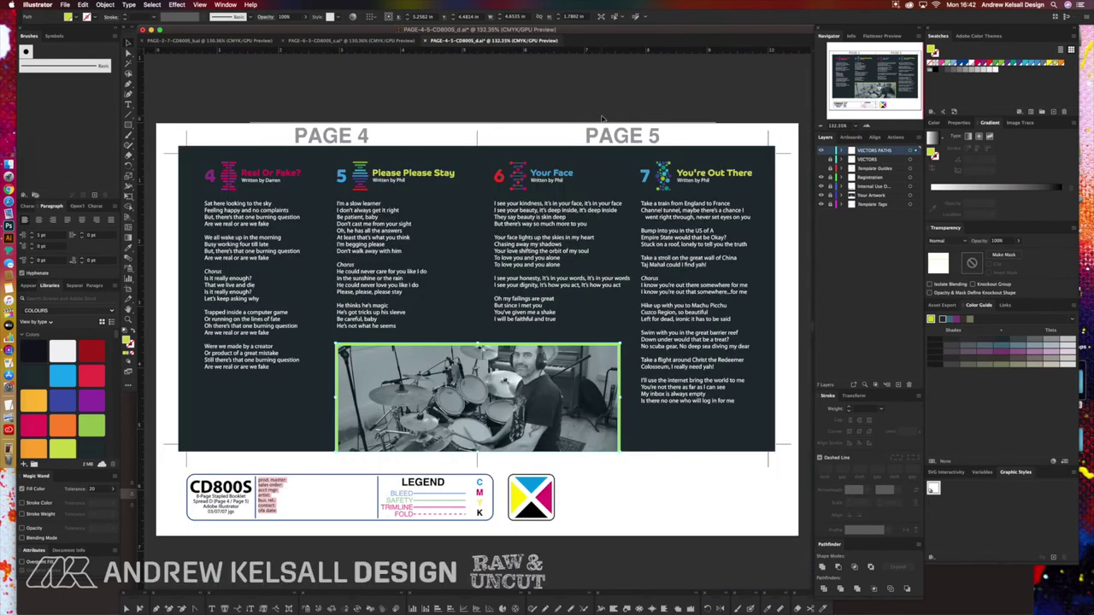
pyautogui.press('shift+super+a')
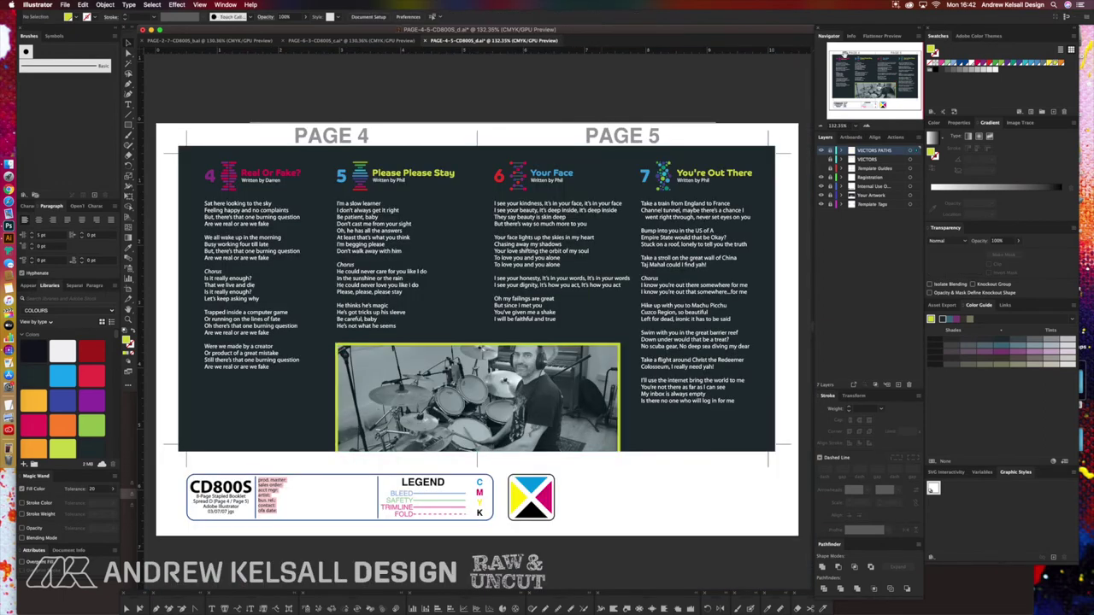
pyautogui.press('super+s')
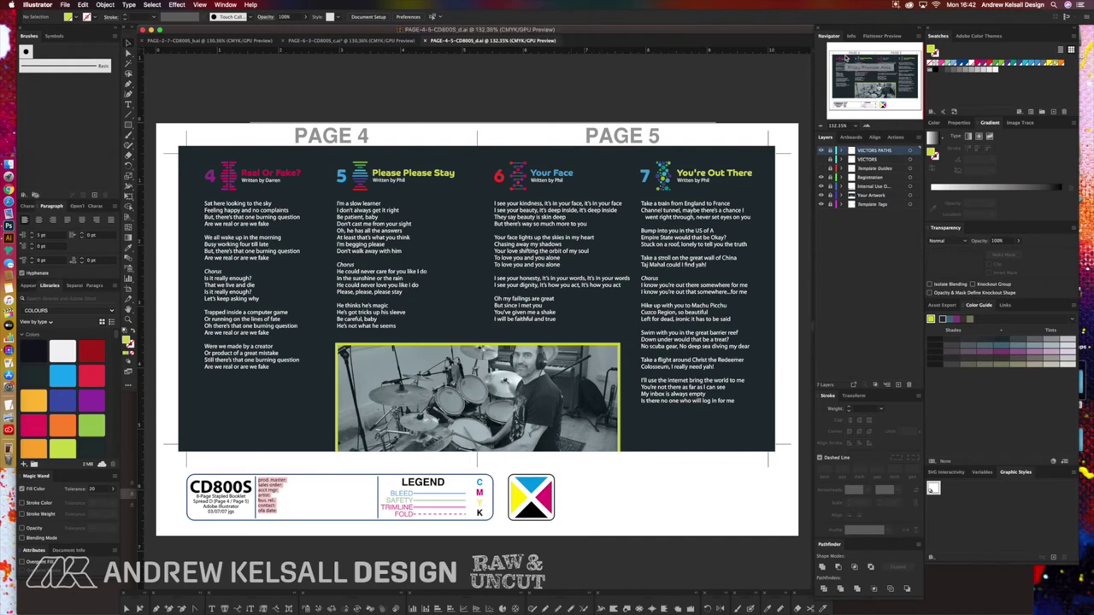
pyautogui.click(65, 5)
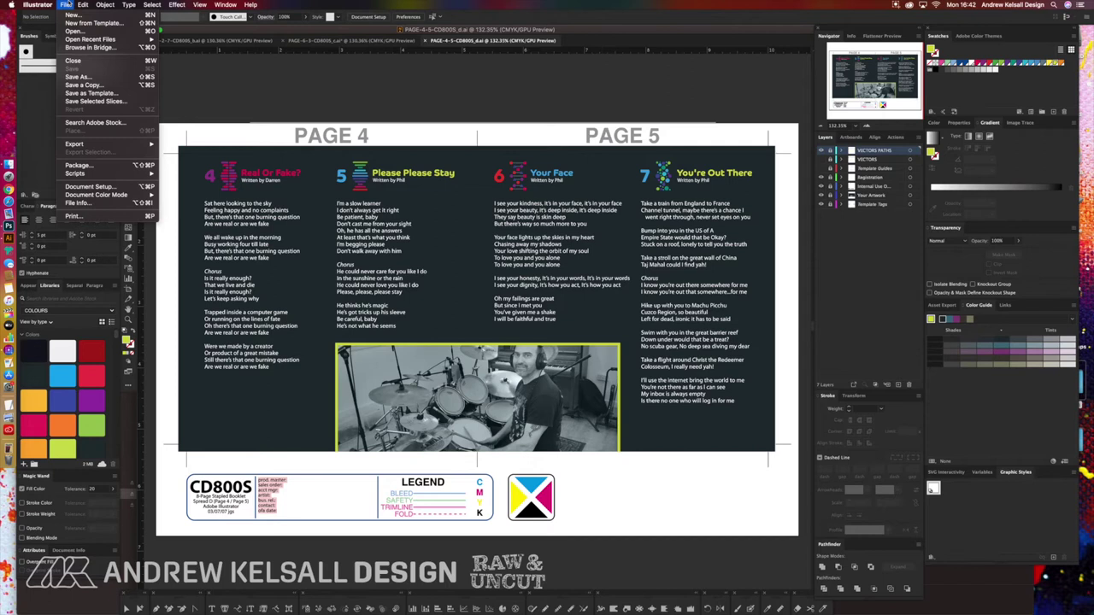
# Save a copy as Adobe PDF PAGE-4-5-CD800S_d.pdf in Finals with the PDF 2018 preset.
pyautogui.click(101, 85)
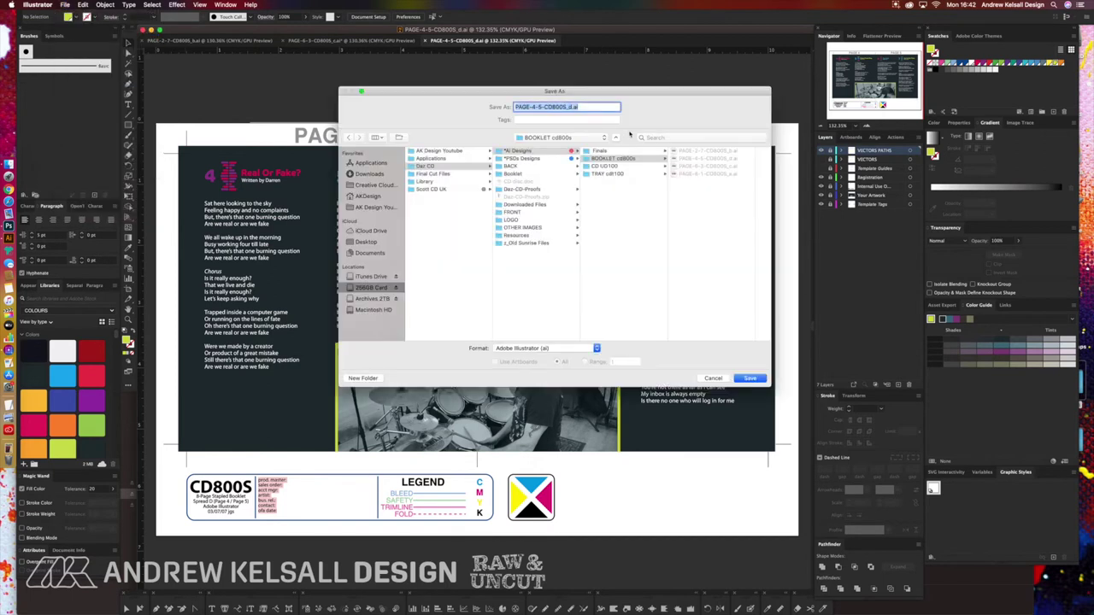
pyautogui.click(615, 153)
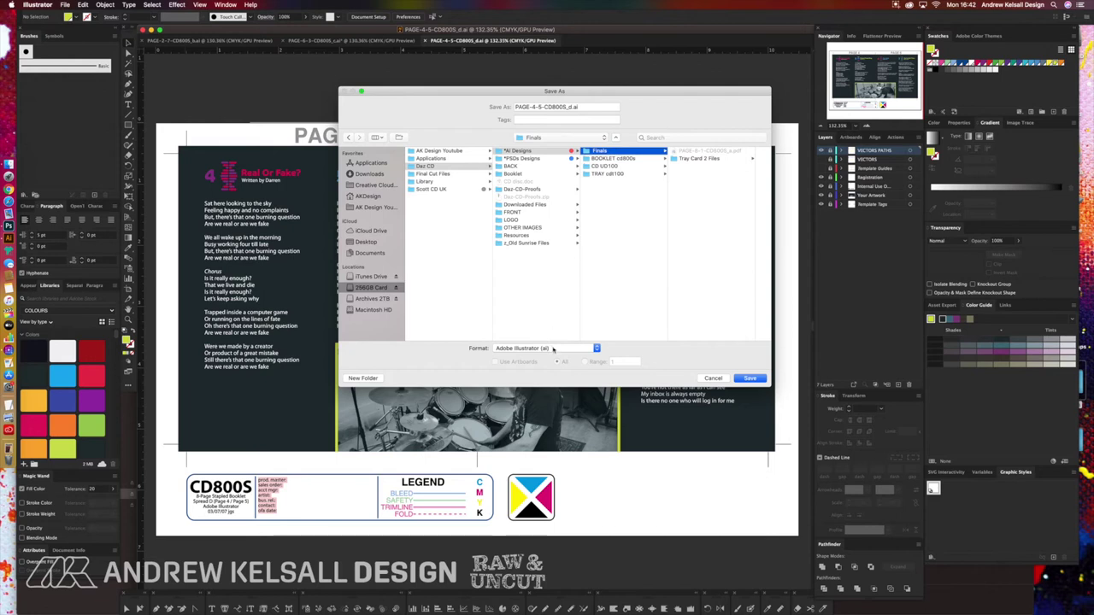
pyautogui.click(552, 349)
pyautogui.click(559, 373)
pyautogui.click(749, 377)
pyautogui.click(516, 159)
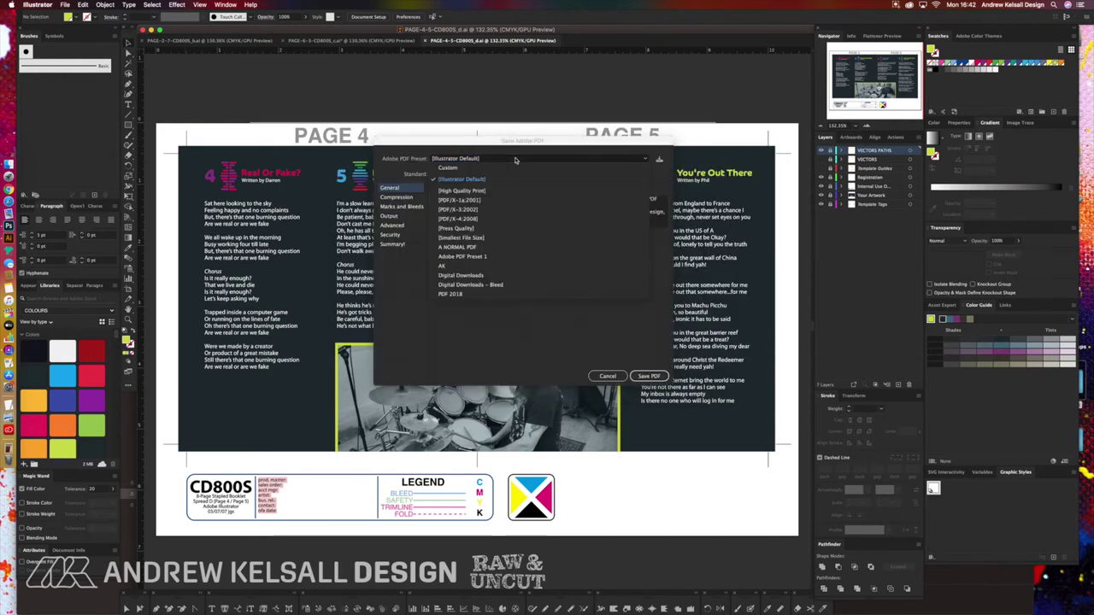
pyautogui.click(513, 293)
pyautogui.click(654, 377)
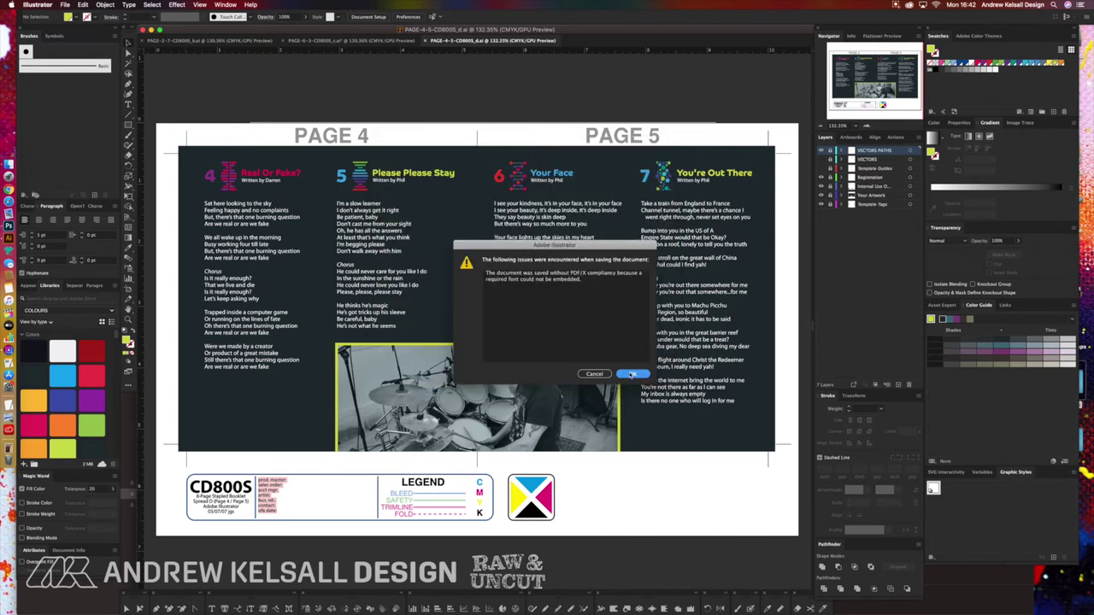
pyautogui.click(632, 374)
pyautogui.click(20, 161)
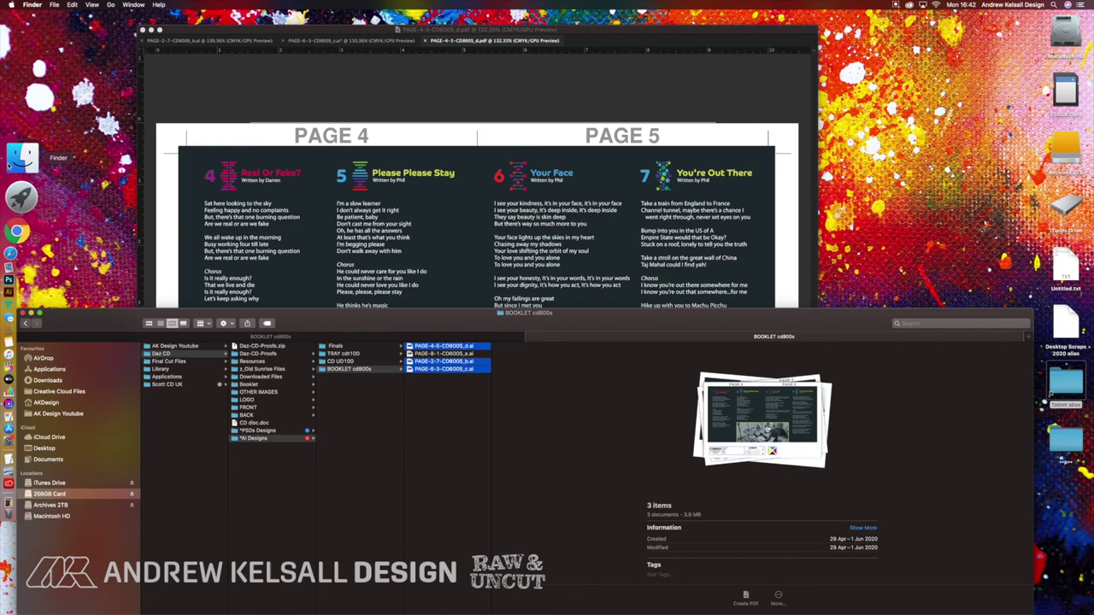
# Quick Look PAGE-4-5-CD800S_d.pdf in the Finals folder, then return to Illustrator.
pyautogui.click(355, 347)
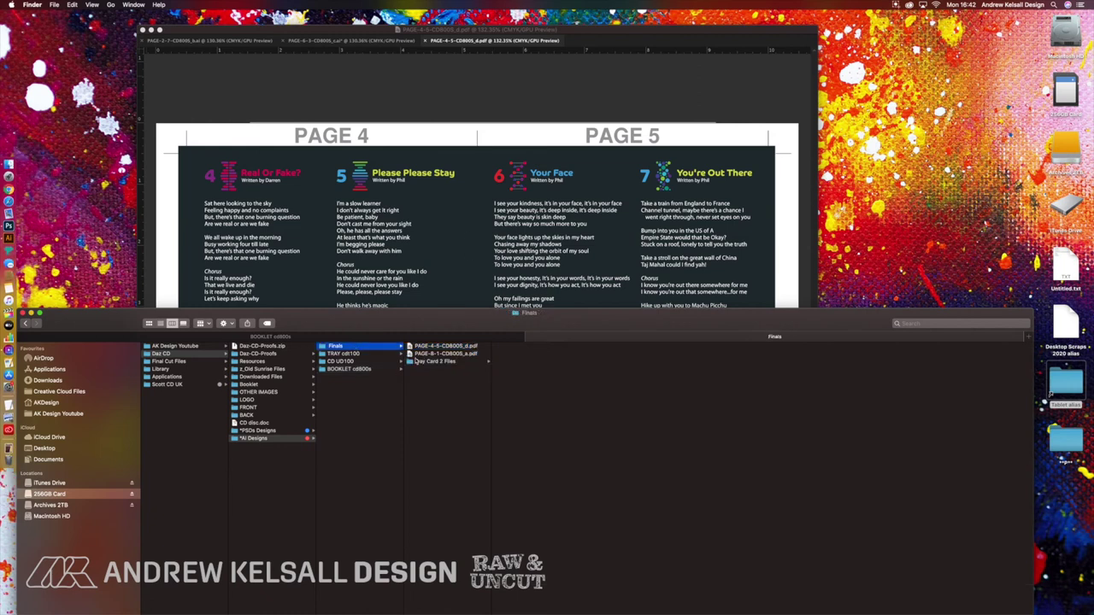
pyautogui.press('Right')
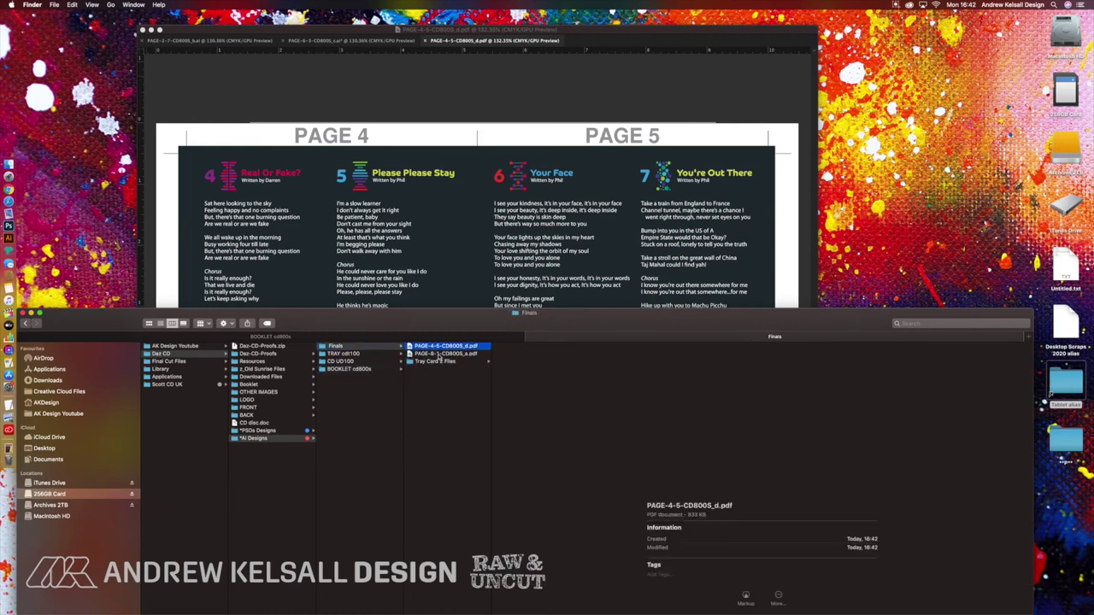
pyautogui.press('space')
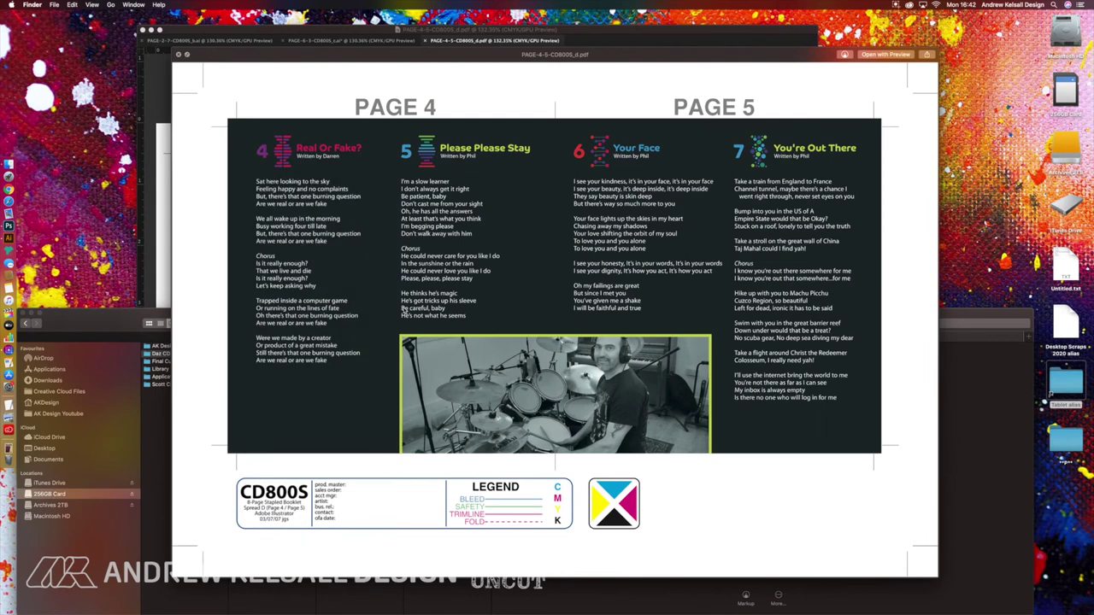
pyautogui.press('space')
pyautogui.press('space')
pyautogui.press('space')
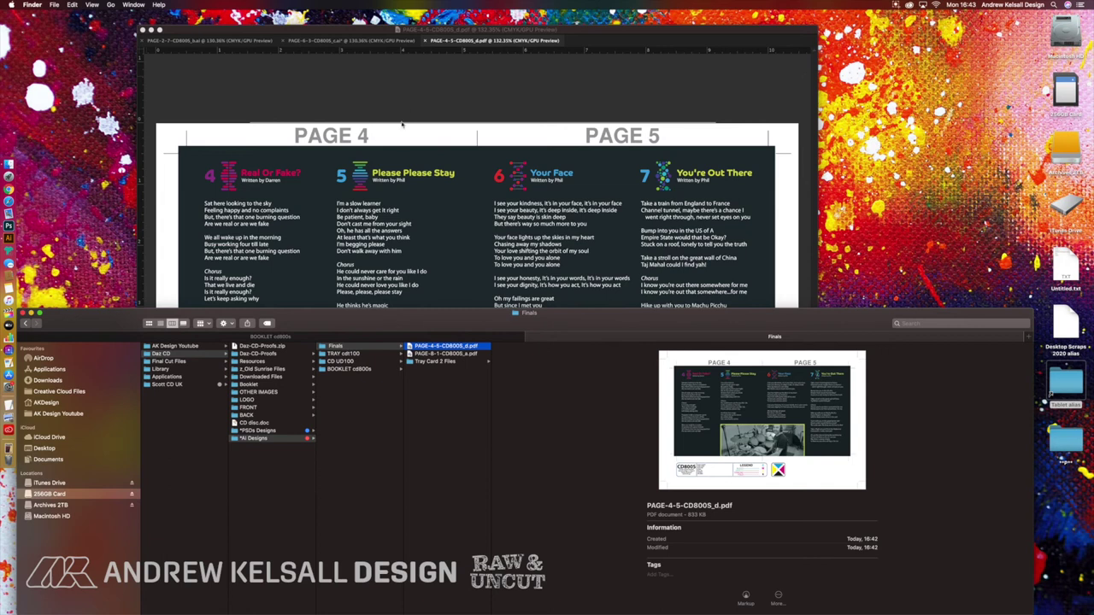
pyautogui.click(416, 110)
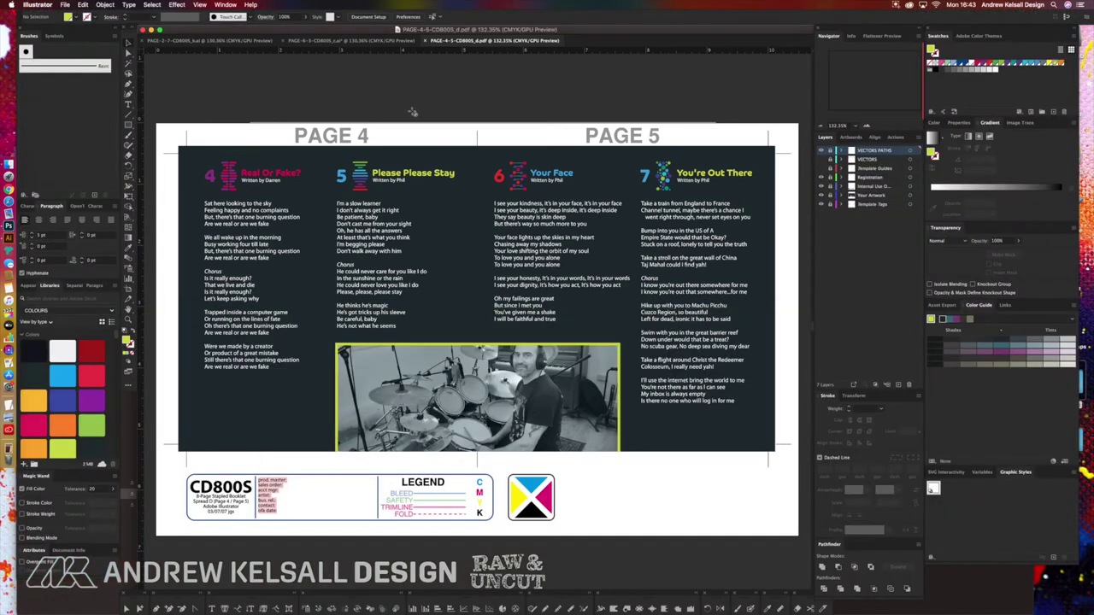
# Close the PAGE-4-5 PDF document, leaving PAGE-6-3-CD800S_c.ai showing.
pyautogui.press('super+w')
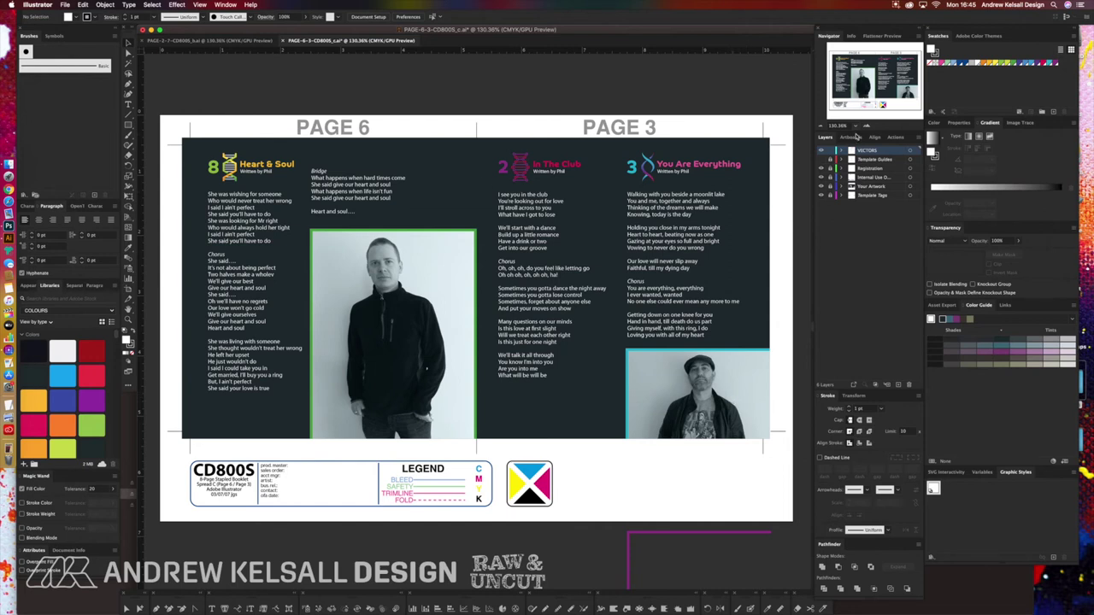
# Duplicate the VECTORS layer, hide the original, and name the copy VECTORS PATHS.
pyautogui.moveTo(860, 152); pyautogui.dragTo(899, 385)
pyautogui.click(822, 160)
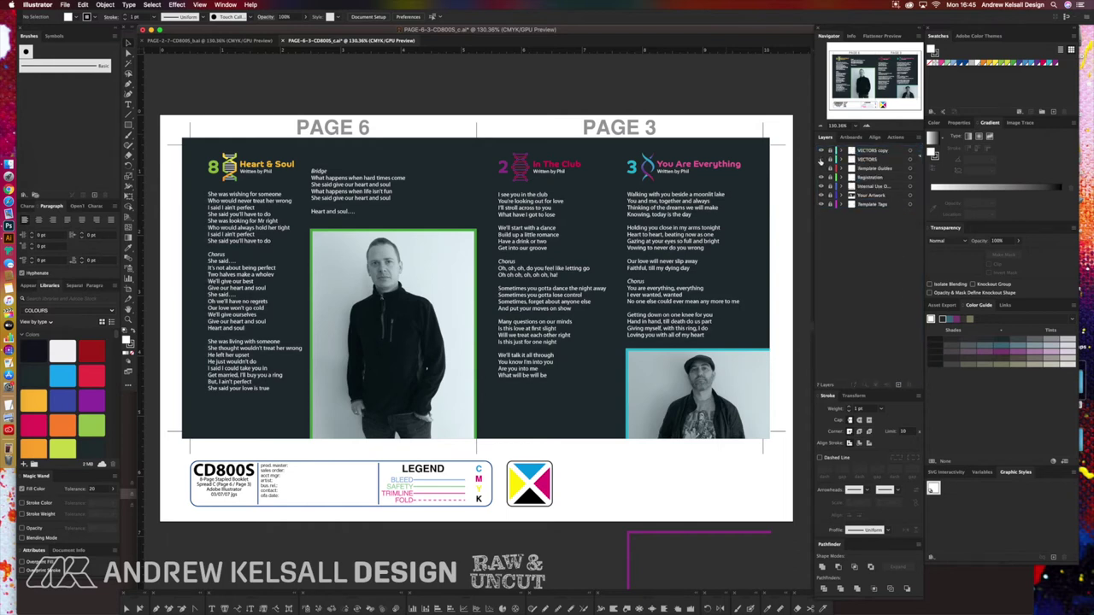
pyautogui.doubleClick(877, 150)
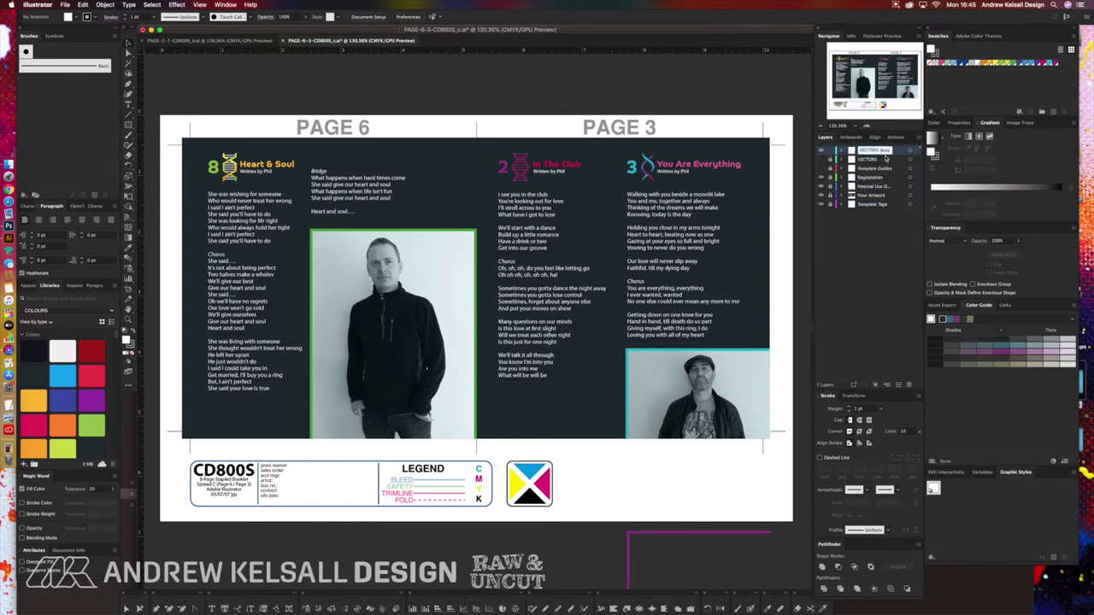
pyautogui.press('BackSpace')
pyautogui.write('PATHS')
pyautogui.press('Return')
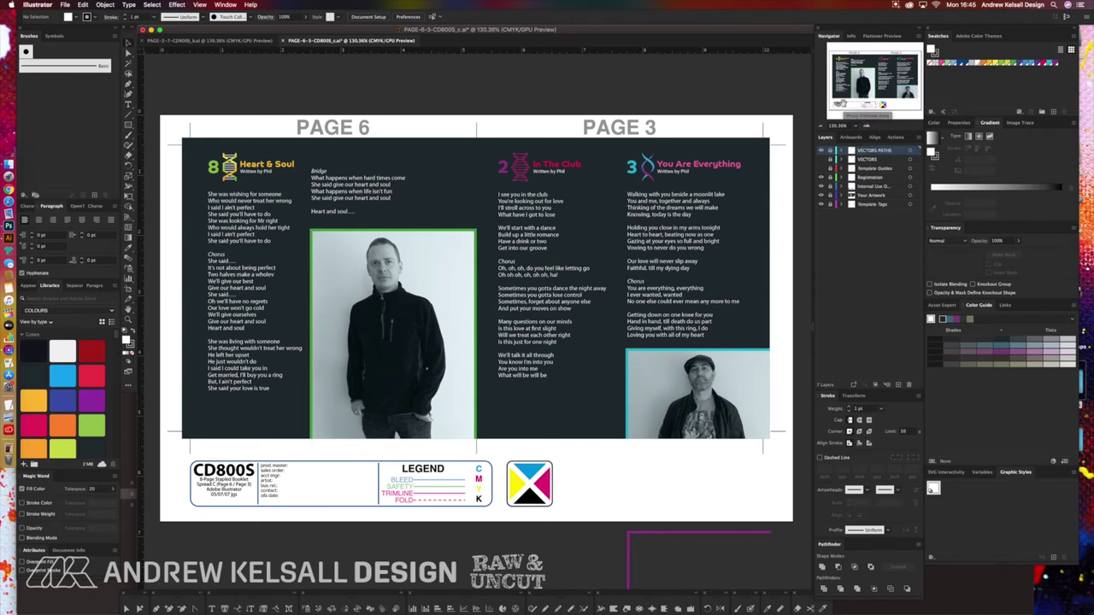
# Check the artwork in Outline view, then convert all the spread's text to outlines.
pyautogui.press('super+y')
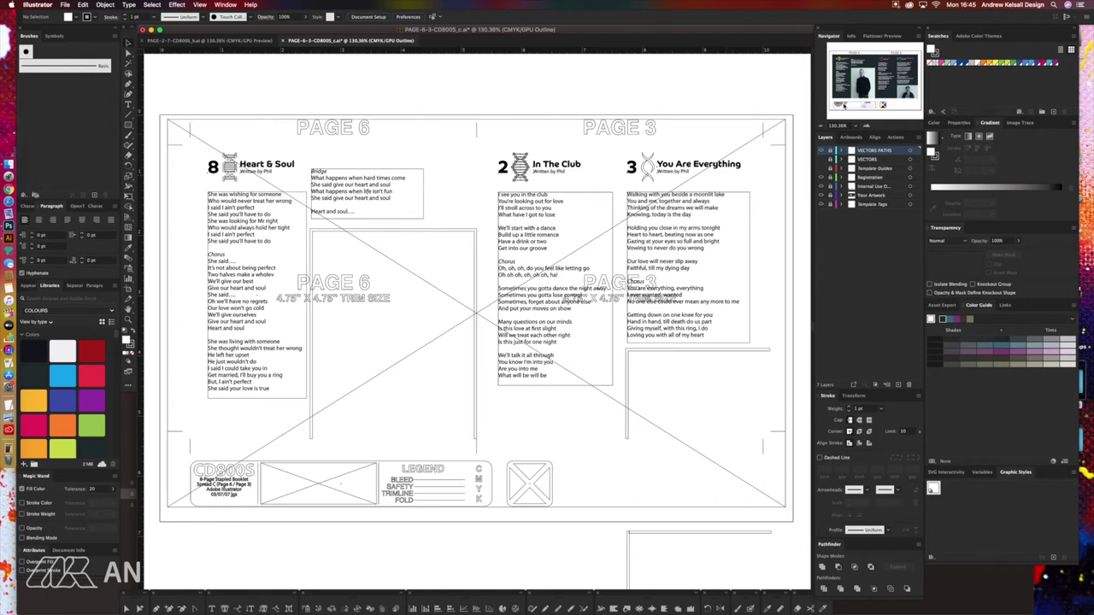
pyautogui.press('super+y')
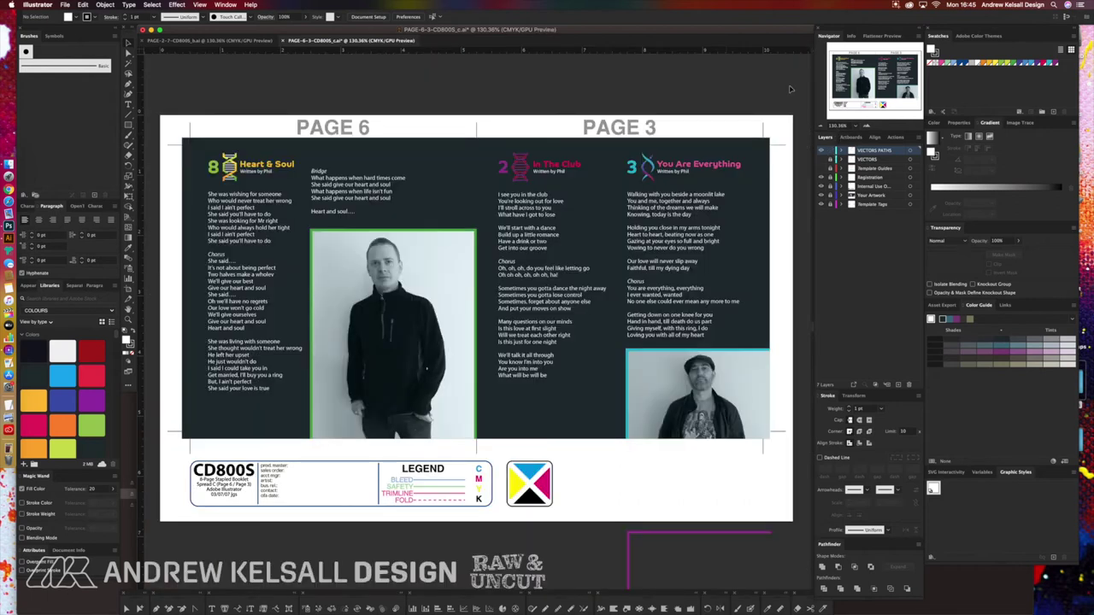
pyautogui.press('super+a')
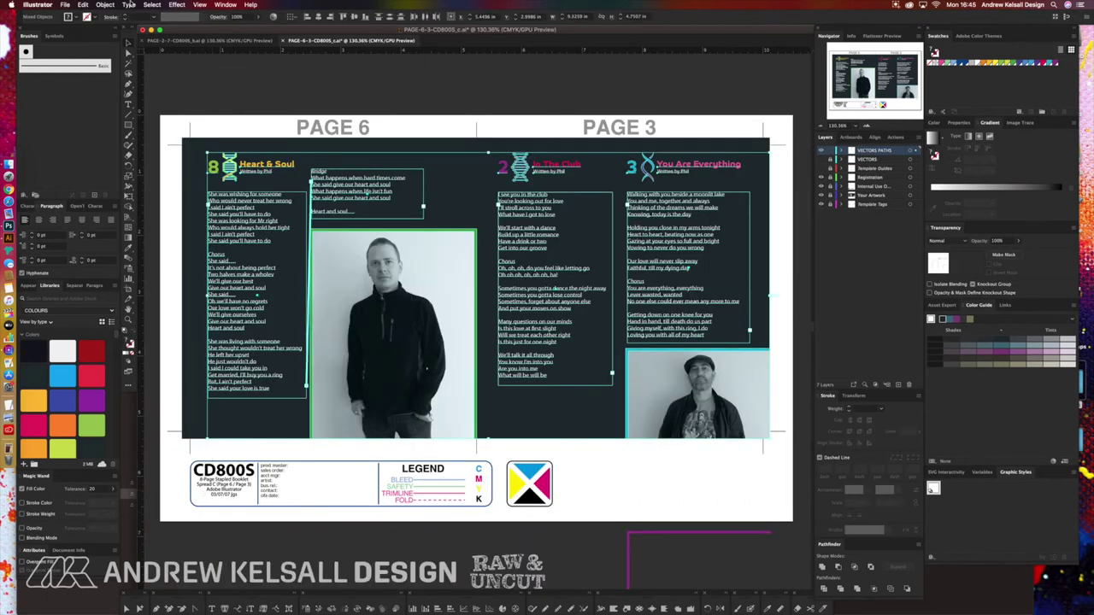
pyautogui.click(129, 5)
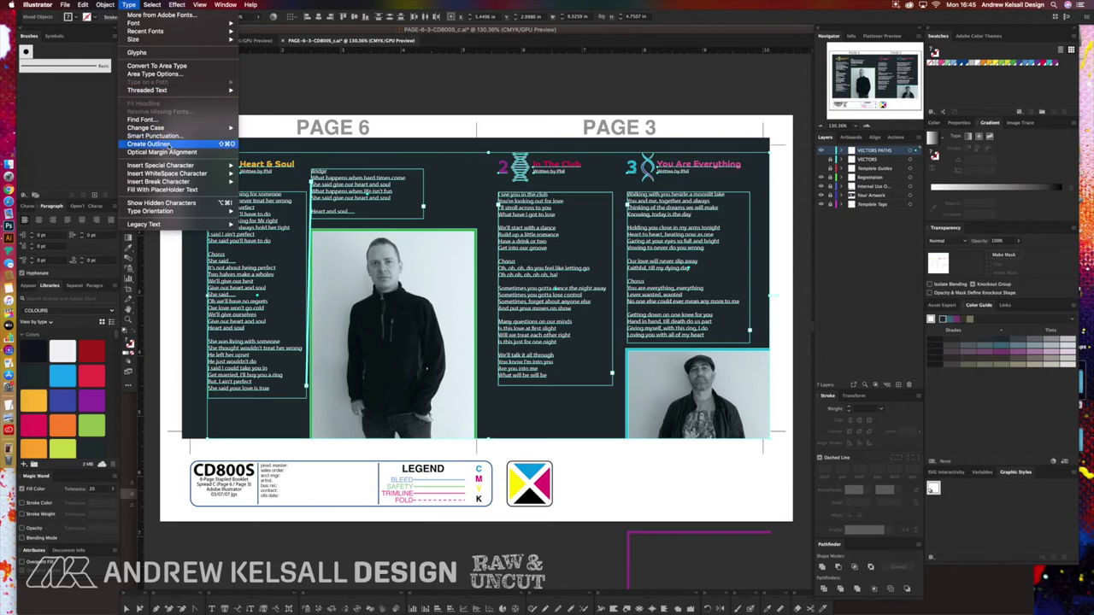
pyautogui.click(168, 144)
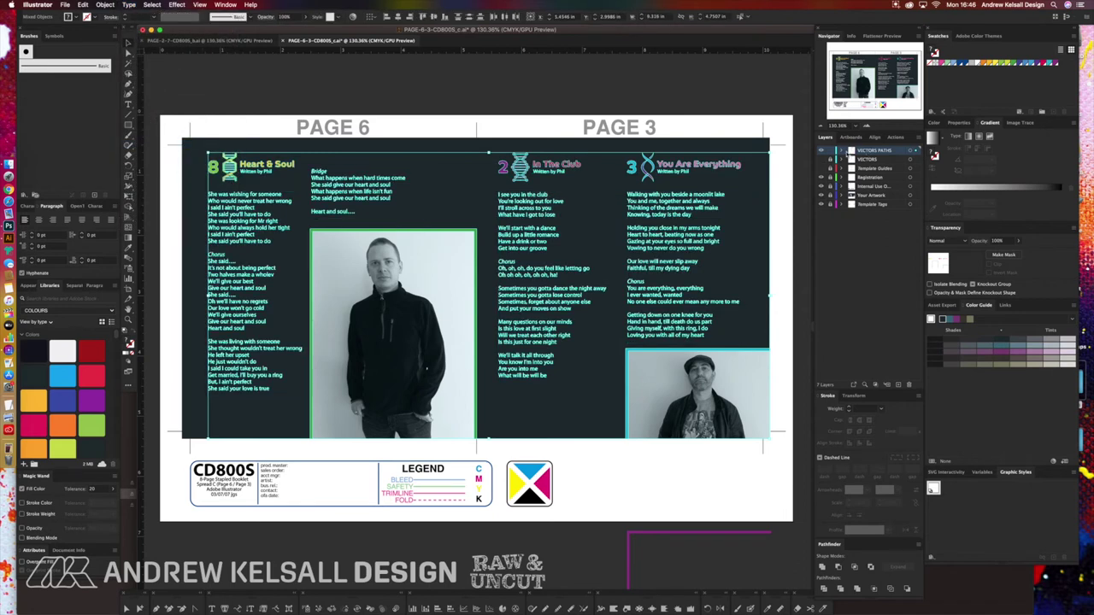
# Deselect and save the outlined spread, then Save As Adobe PDF into the Finals folder.
pyautogui.click(831, 151)
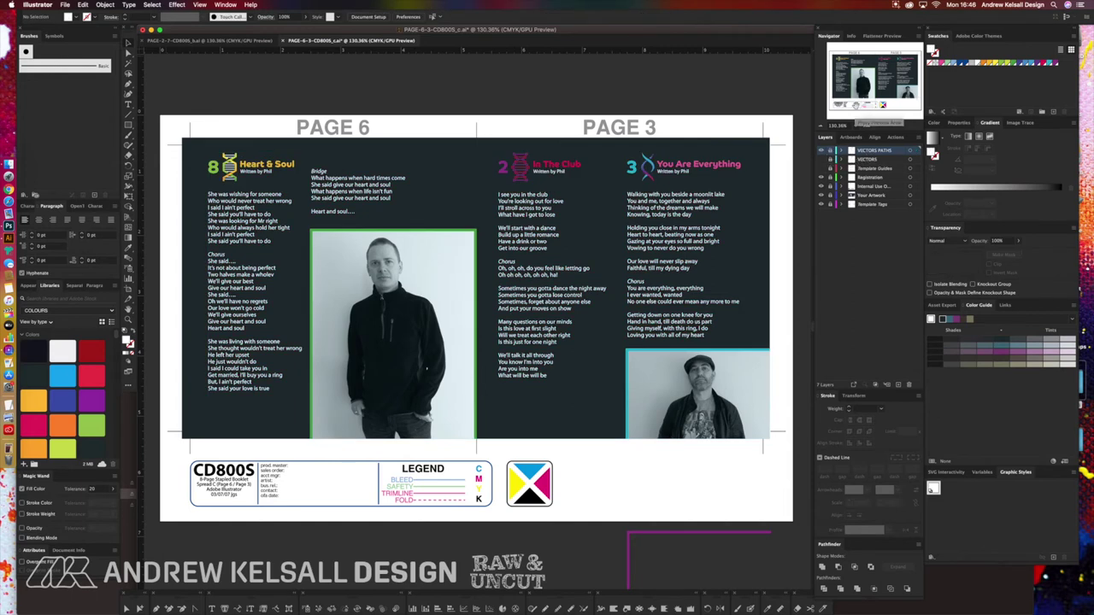
pyautogui.press('super+s')
pyautogui.click(65, 4)
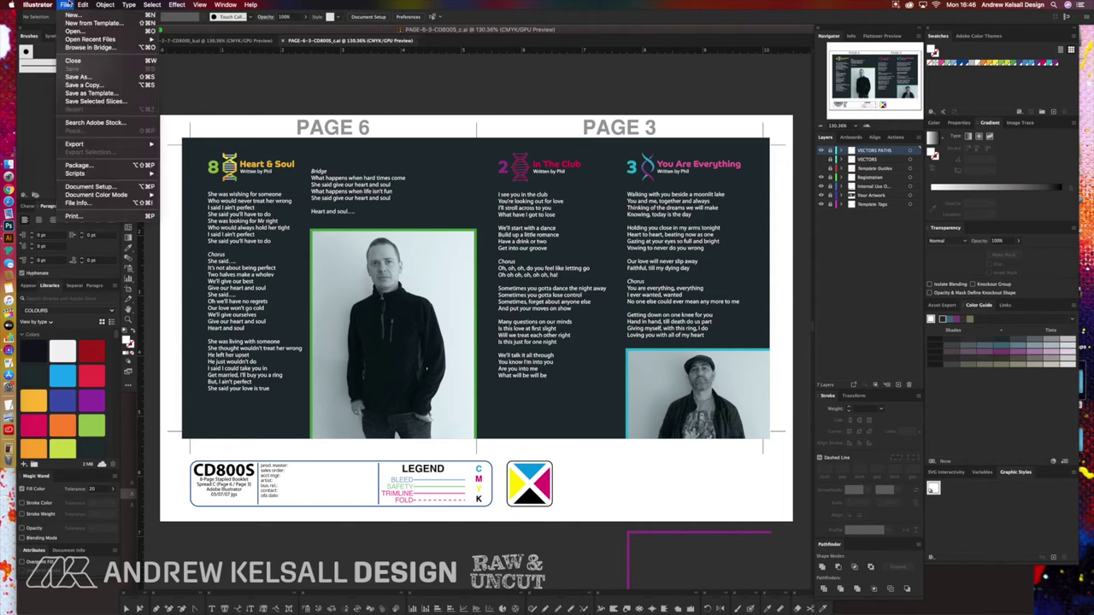
pyautogui.click(85, 77)
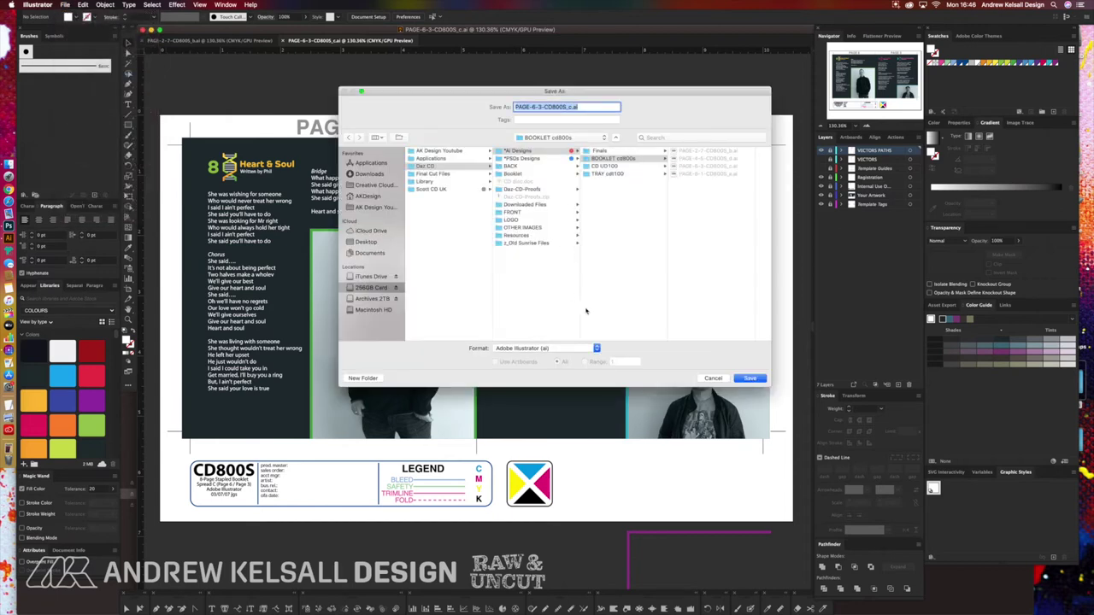
pyautogui.click(599, 151)
pyautogui.click(548, 347)
pyautogui.click(550, 372)
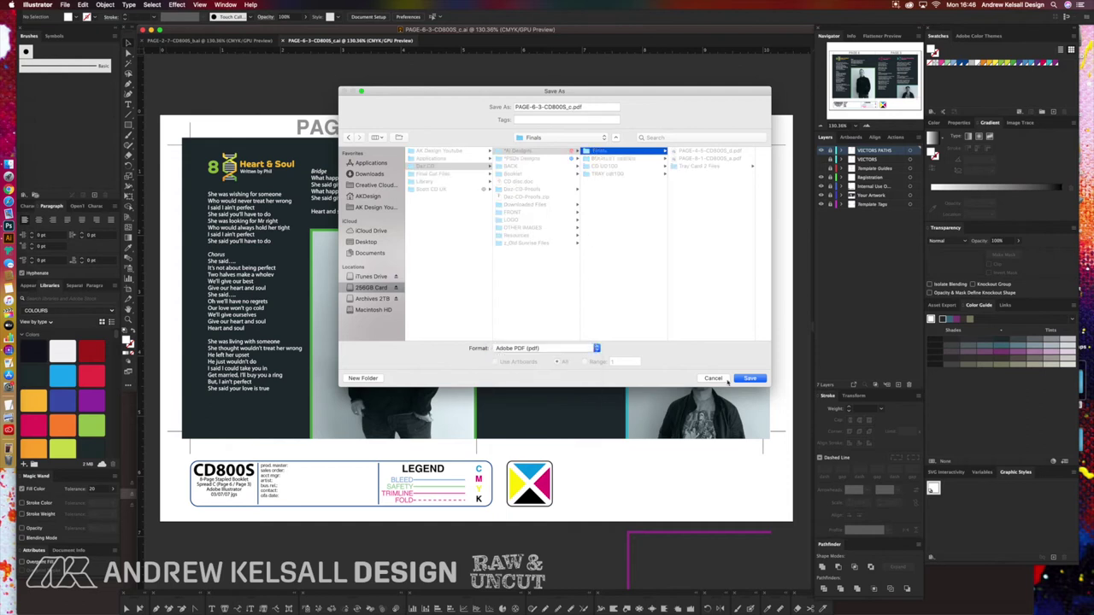
pyautogui.press('Return')
# Write PAGE-6-3-CD800S_c.pdf with the chosen PDF preset, dismiss the warning, and close it.
pyautogui.click(534, 159)
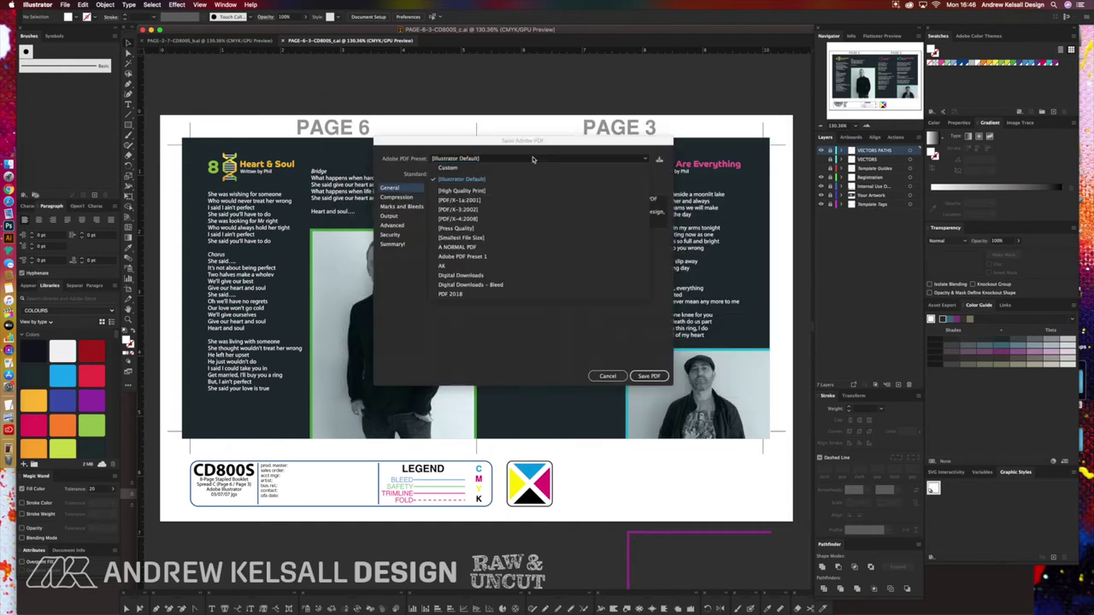
pyautogui.click(550, 254)
pyautogui.click(648, 377)
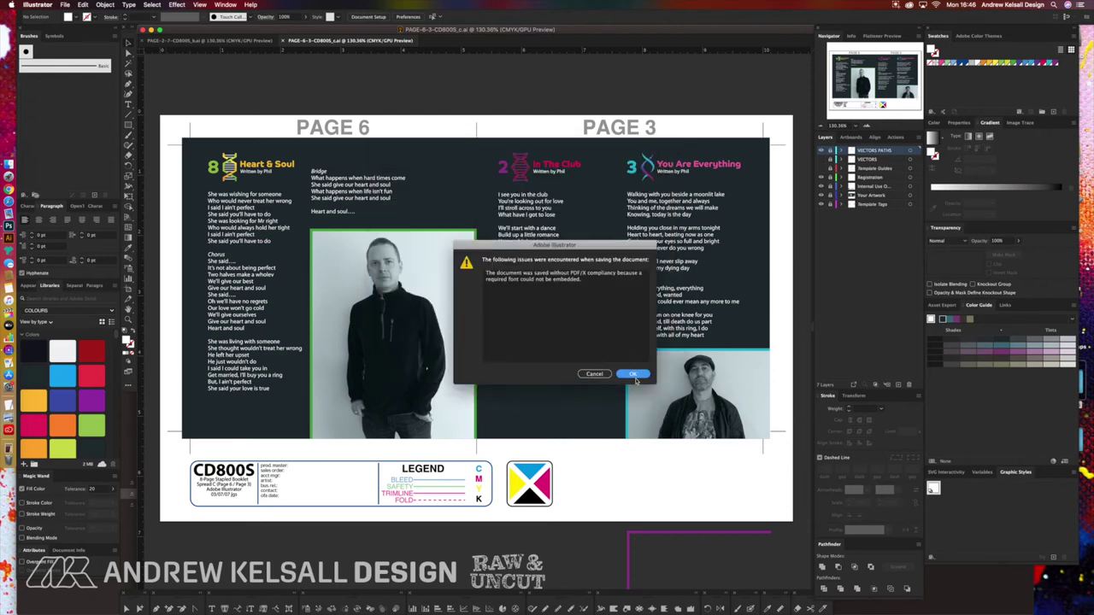
pyautogui.click(634, 375)
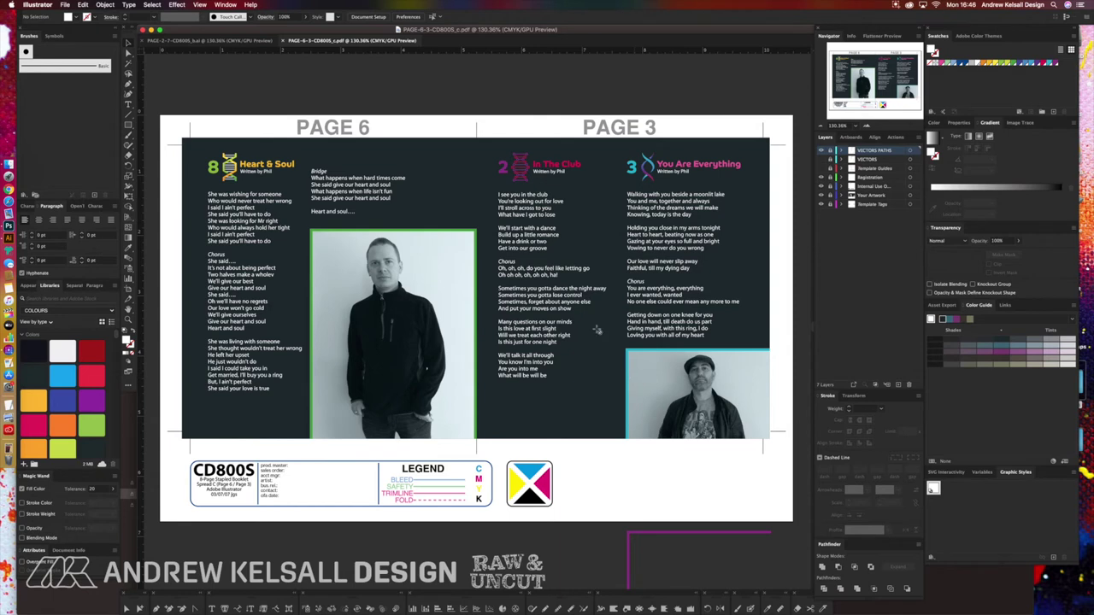
pyautogui.press('super+w')
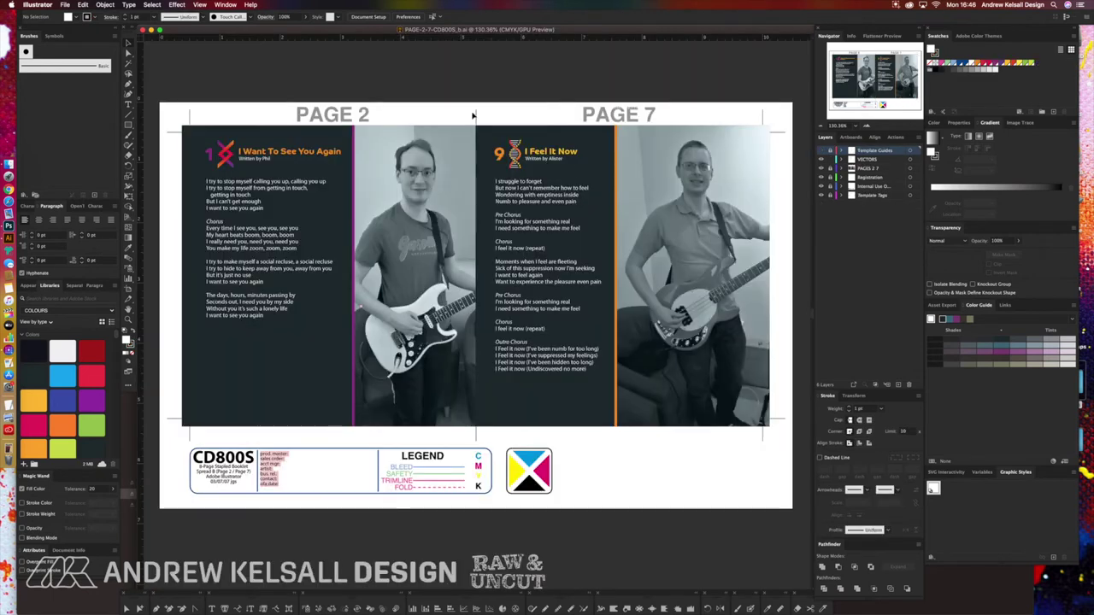
# Open PAGE-4-5-CD800S_d.ai from Finder's BOOKLET cd800s folder in Illustrator.
pyautogui.click(15, 171)
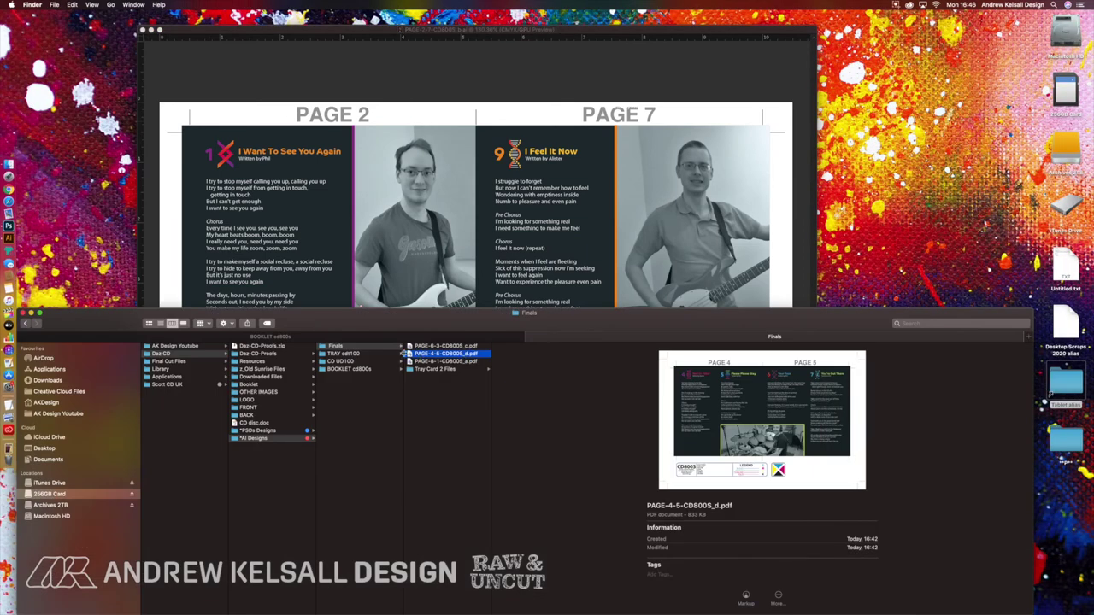
pyautogui.press('super+shift+2')
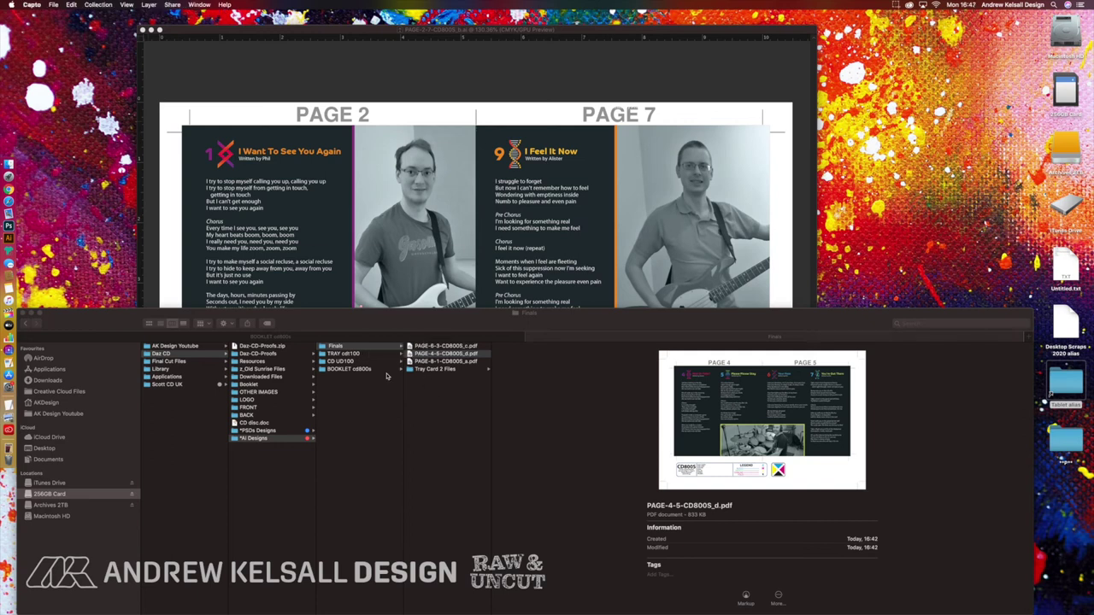
pyautogui.click(383, 322)
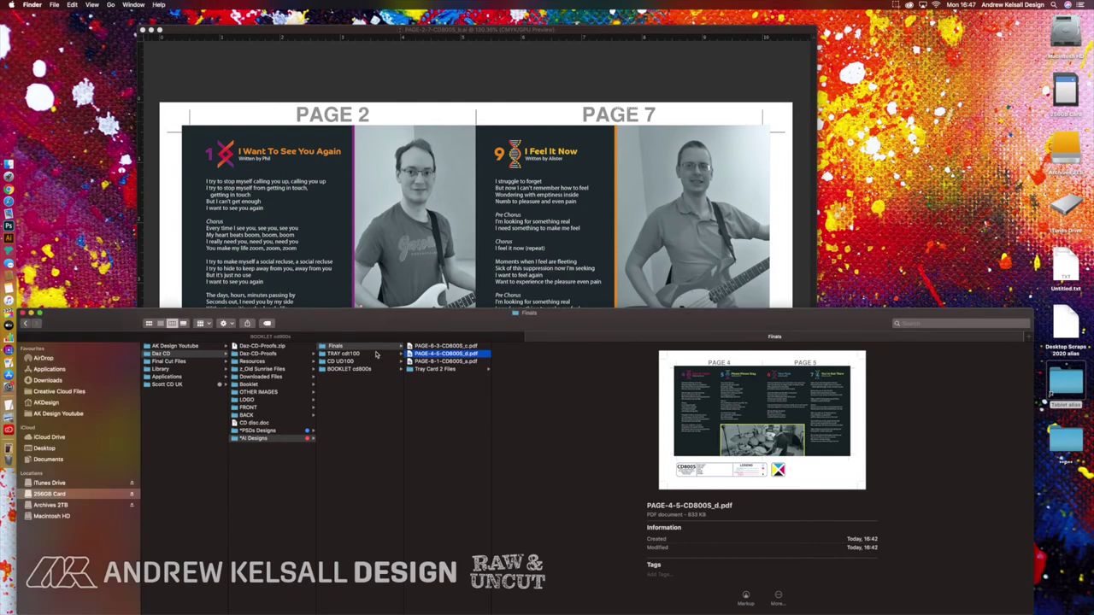
pyautogui.click(381, 369)
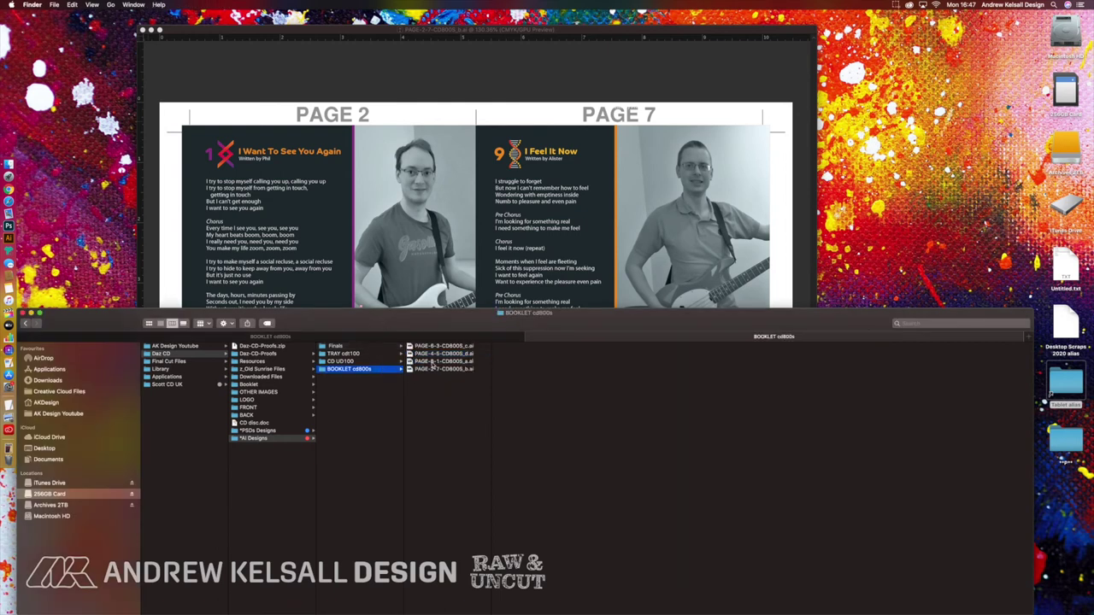
pyautogui.click(431, 354)
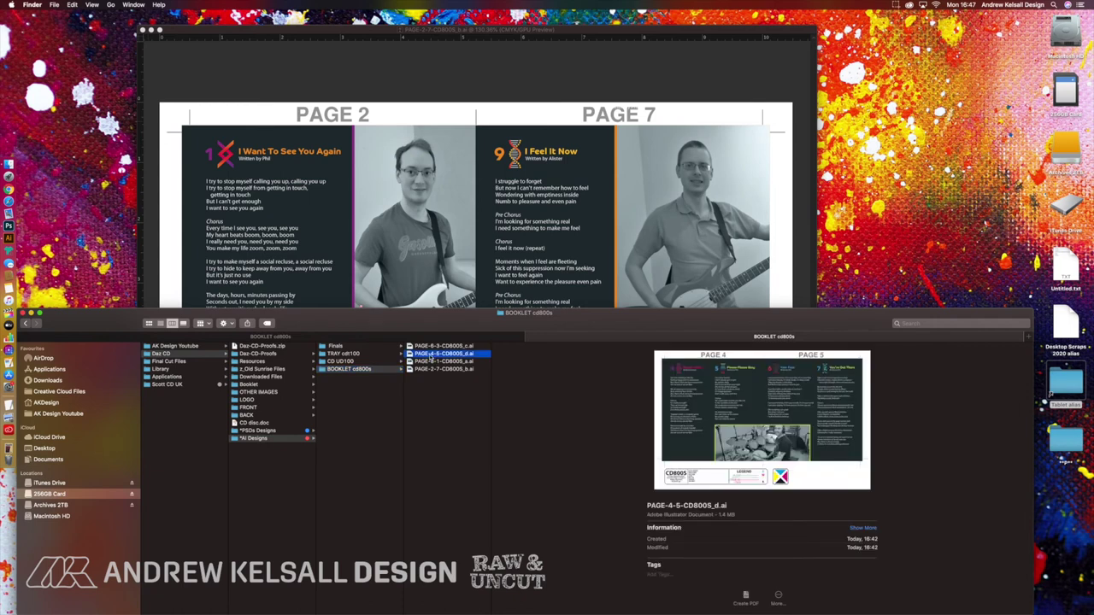
pyautogui.doubleClick(411, 354)
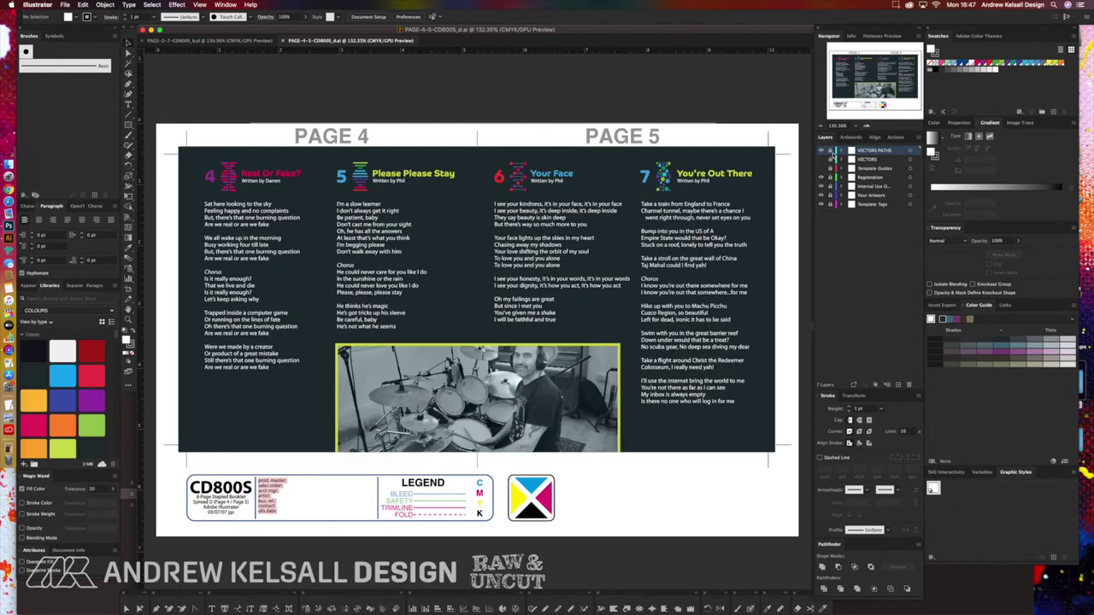
# Close the Page 4/Page 5 spread without saving its changes.
pyautogui.click(650, 283)
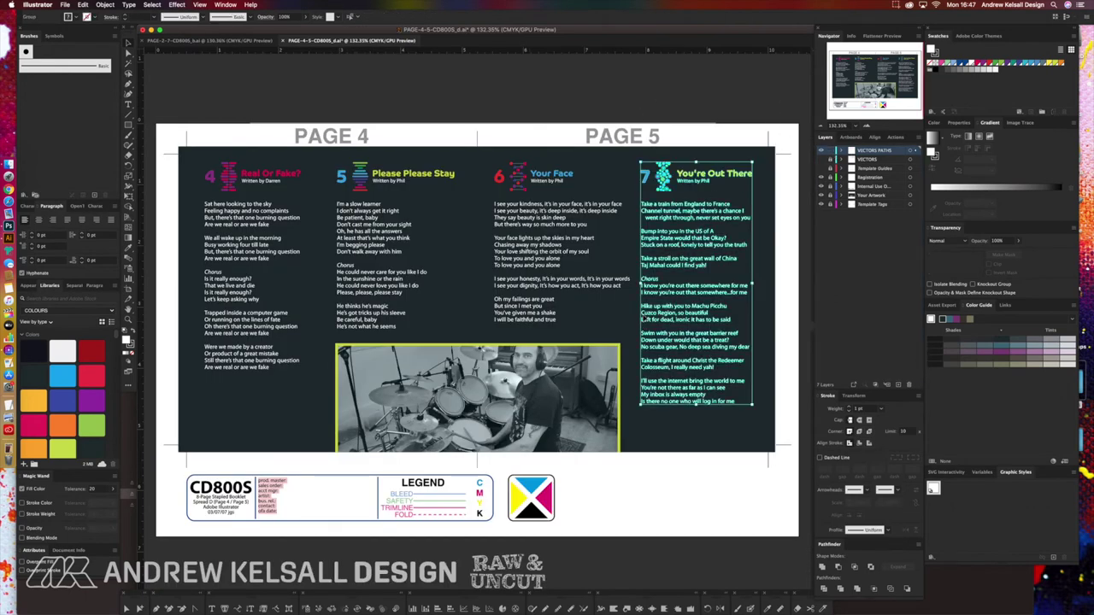
pyautogui.click(804, 137)
pyautogui.press('super+w')
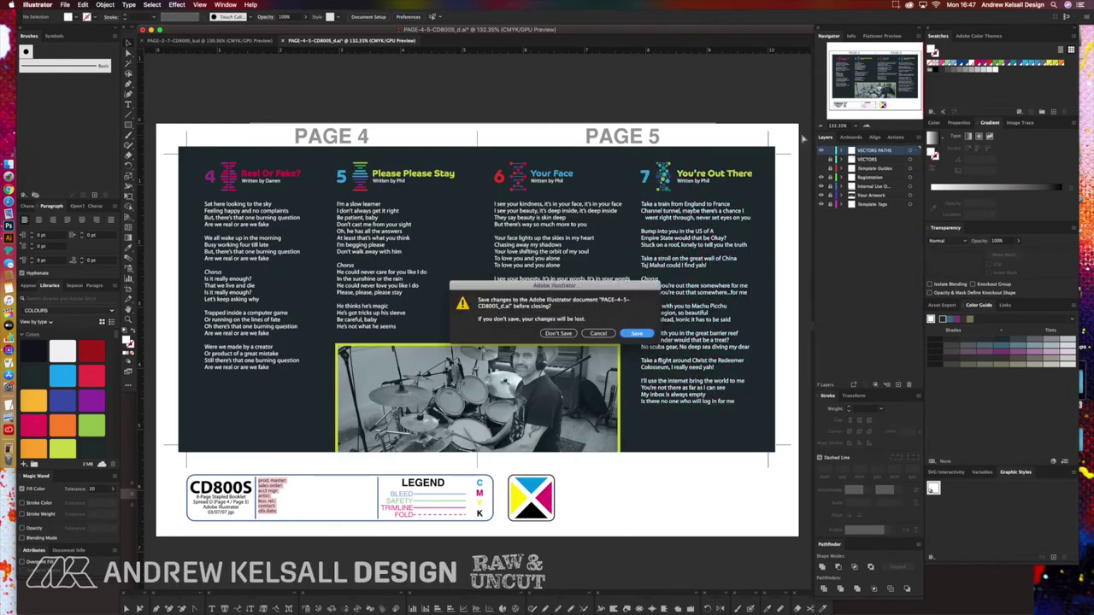
pyautogui.click(559, 333)
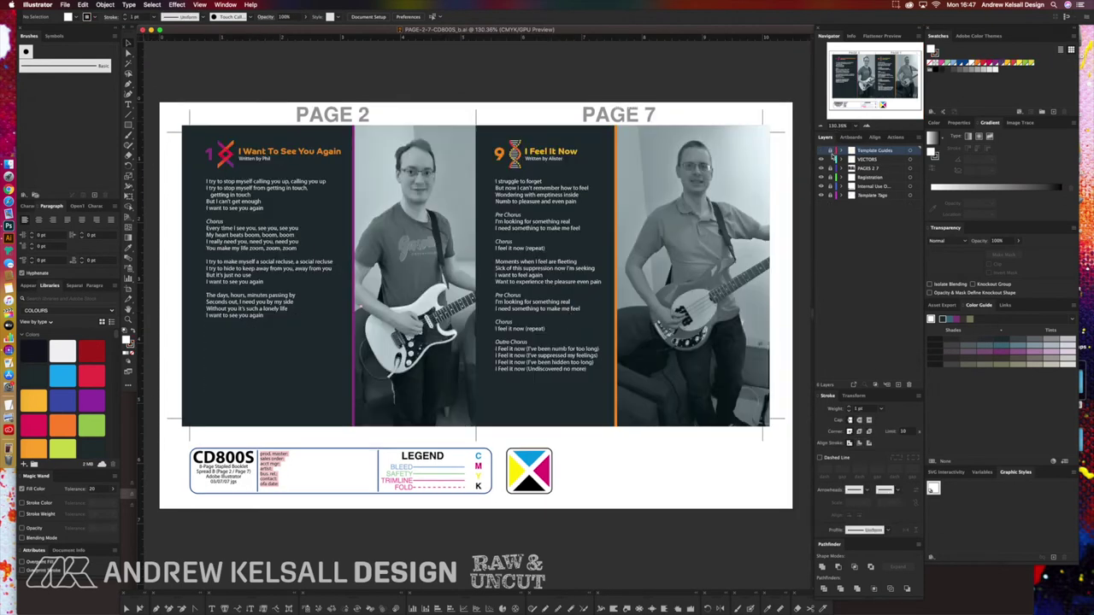
# Lock the VECTORS layer, fit the Page 2/Page 7 spread in view, and duplicate the layer.
pyautogui.click(831, 161)
pyautogui.scroll(5, 235, 169)
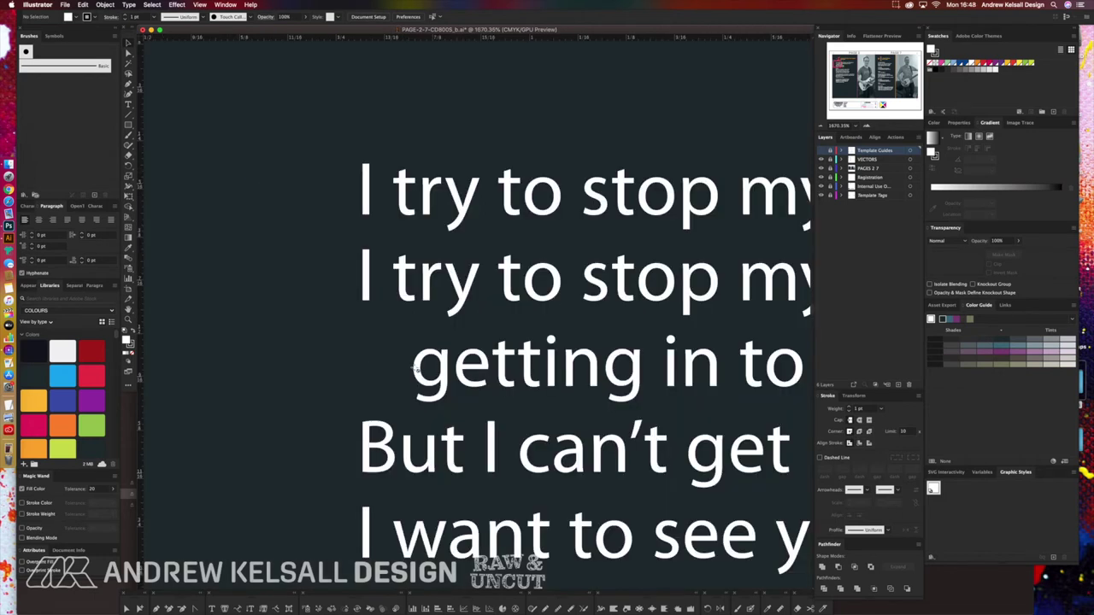
pyautogui.press('super+0')
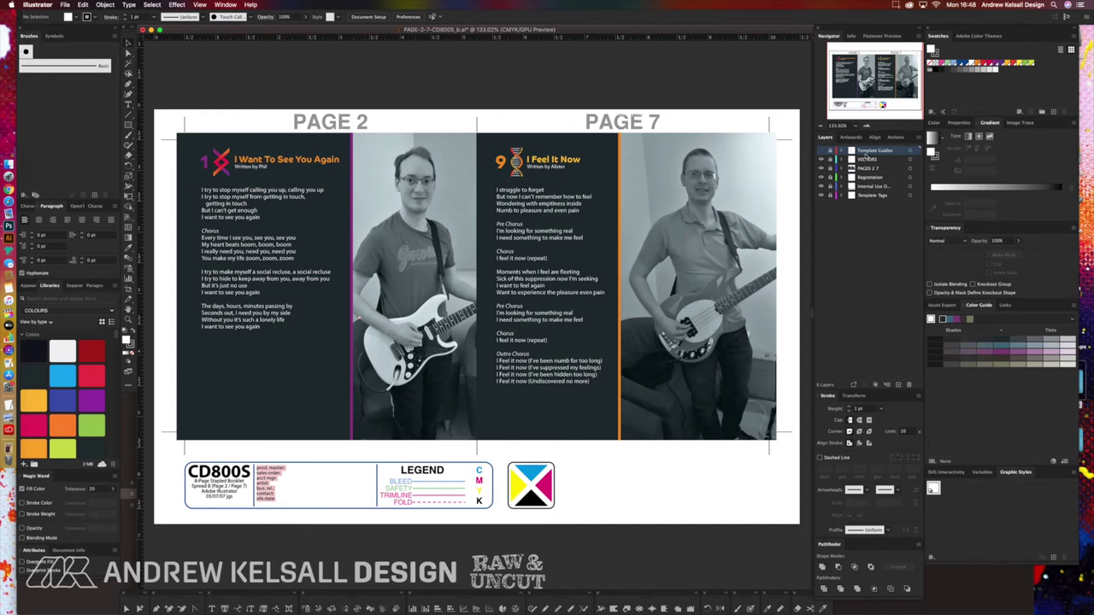
pyautogui.moveTo(851, 164); pyautogui.dragTo(897, 385)
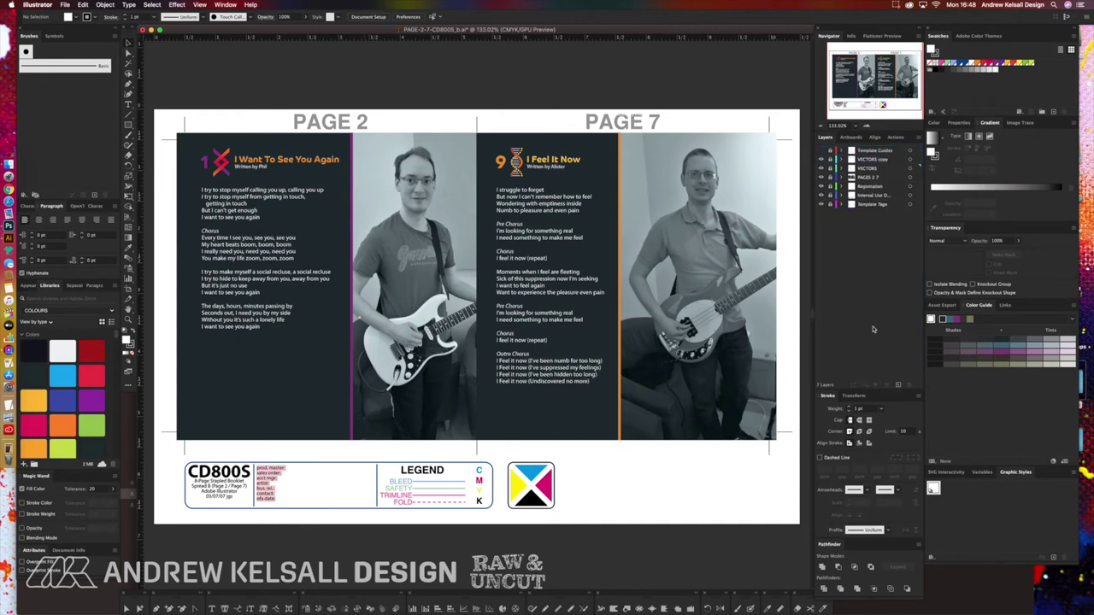
# Hide the original VECTORS layer and rename its copy to VECTORS PATHS.
pyautogui.click(824, 168)
pyautogui.click(887, 161)
pyautogui.doubleClick(886, 161)
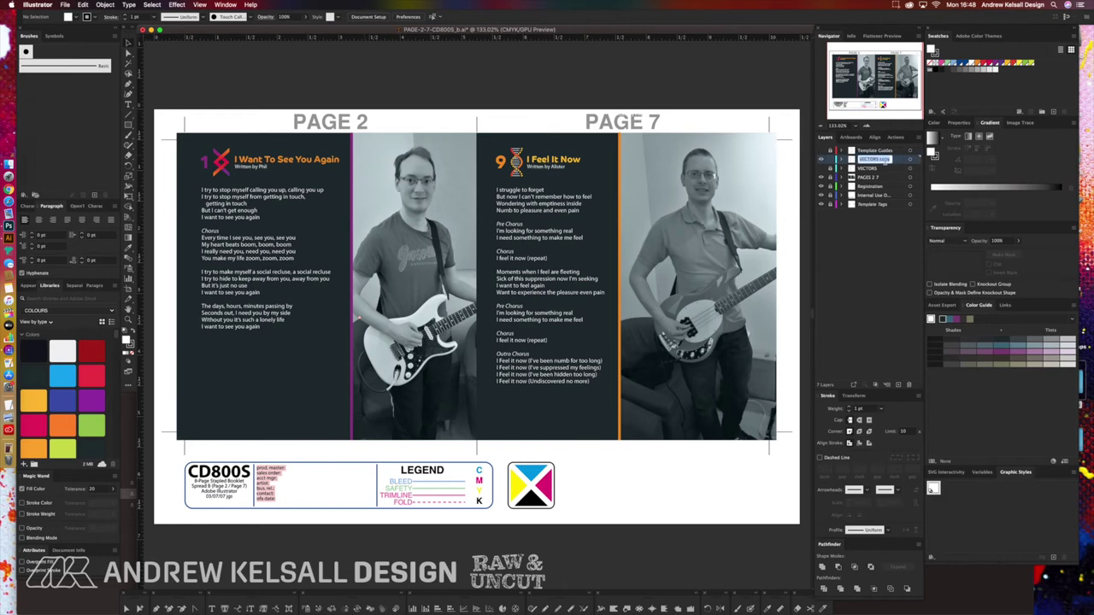
pyautogui.moveTo(882, 161); pyautogui.dragTo(903, 161)
pyautogui.write('fl')
pyautogui.write('THS')
pyautogui.press('Return')
# Convert all the spread's lyric text to outlines, then check it in Outline view.
pyautogui.moveTo(792, 73); pyautogui.dragTo(159, 479)
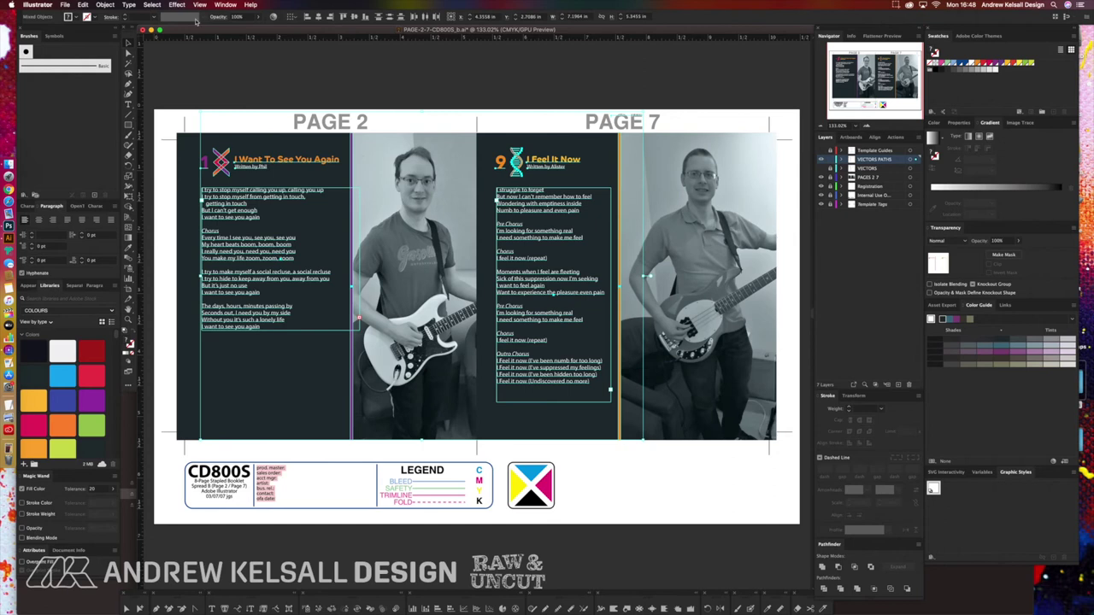
pyautogui.click(128, 4)
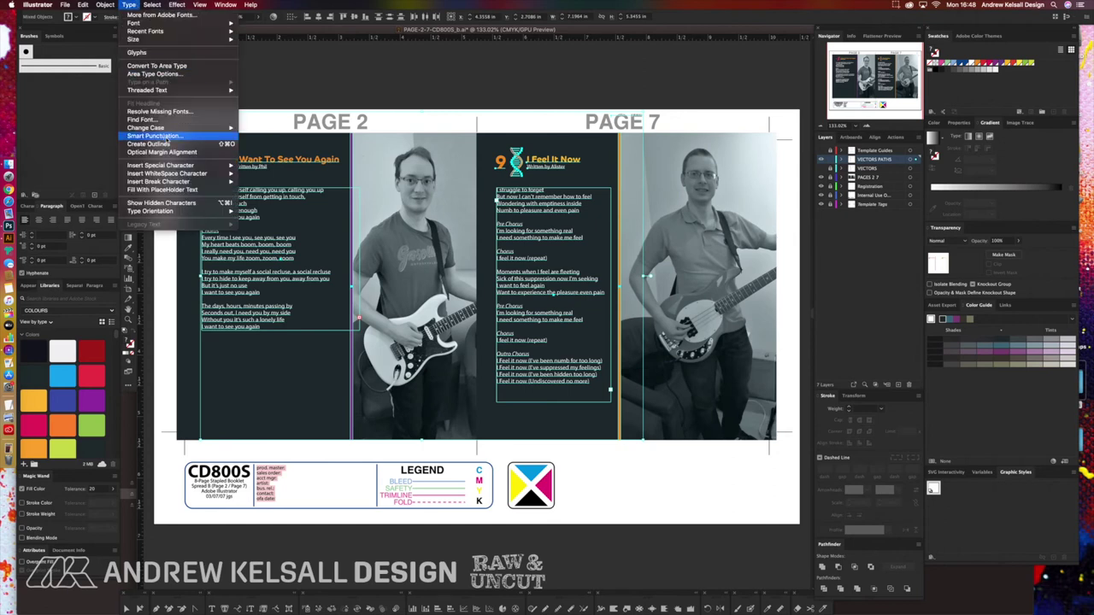
pyautogui.click(152, 144)
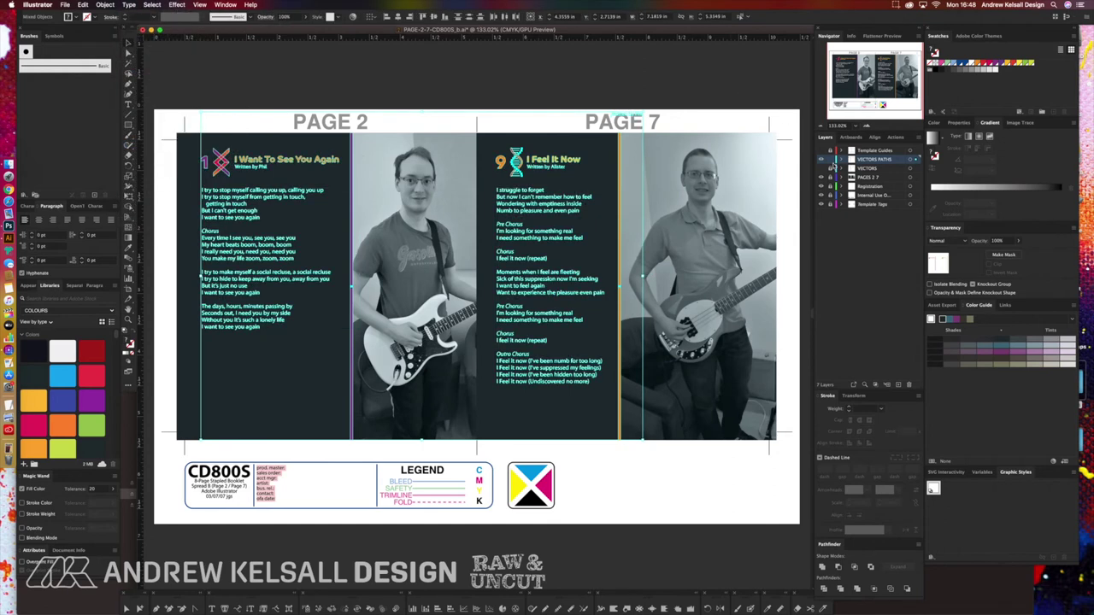
pyautogui.press('super+shift+a')
pyautogui.press('super+y')
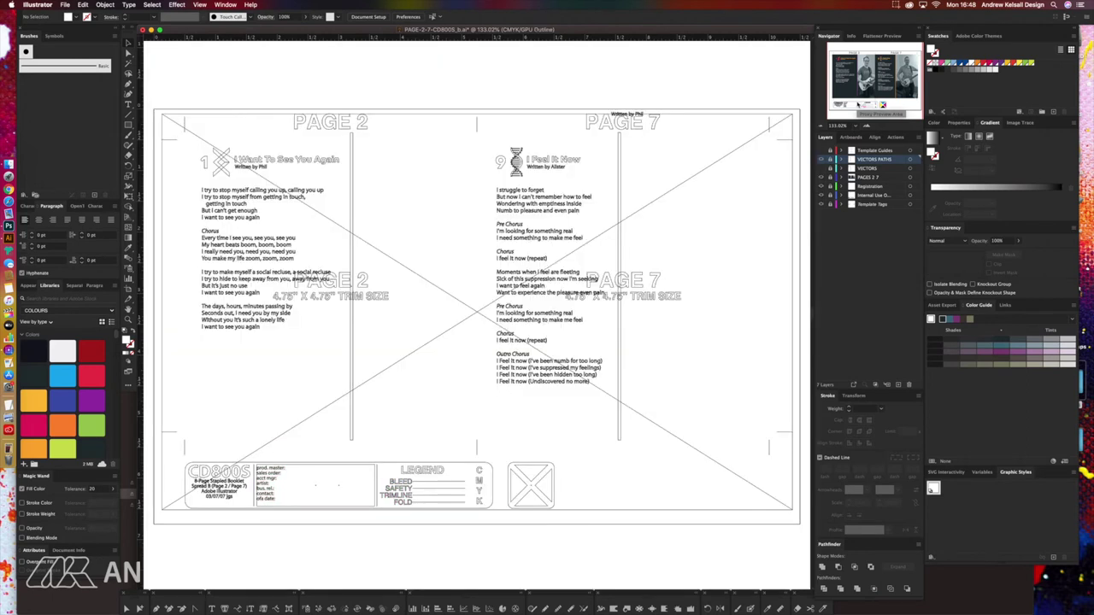
# Save the outlined spread and inspect the PAGE 7 heading in Outline view.
pyautogui.press('super+y')
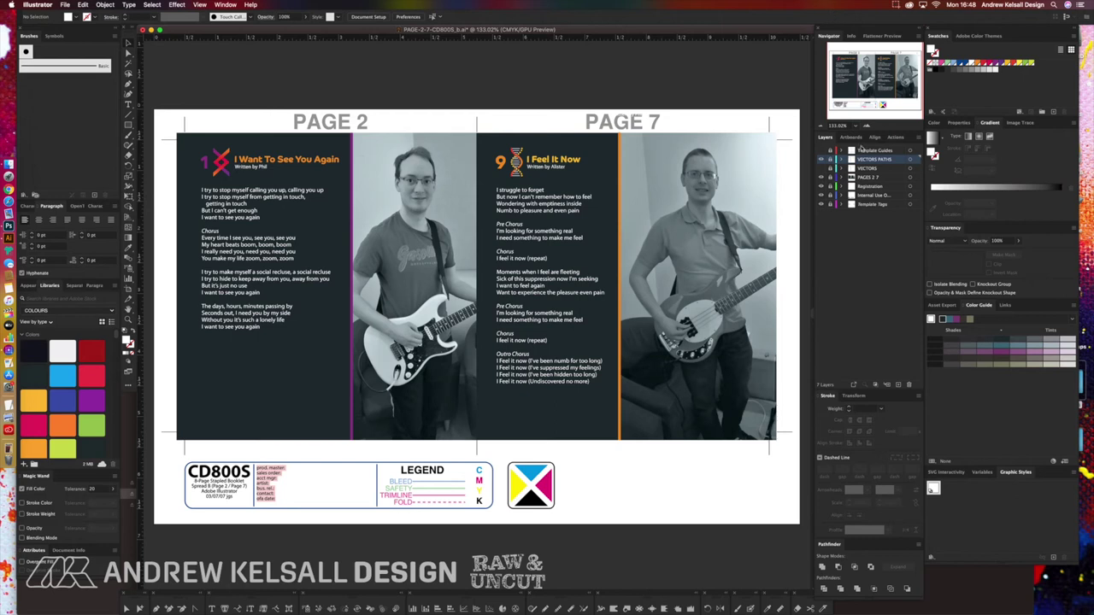
pyautogui.press('super+s')
pyautogui.moveTo(676, 92); pyautogui.dragTo(566, 152)
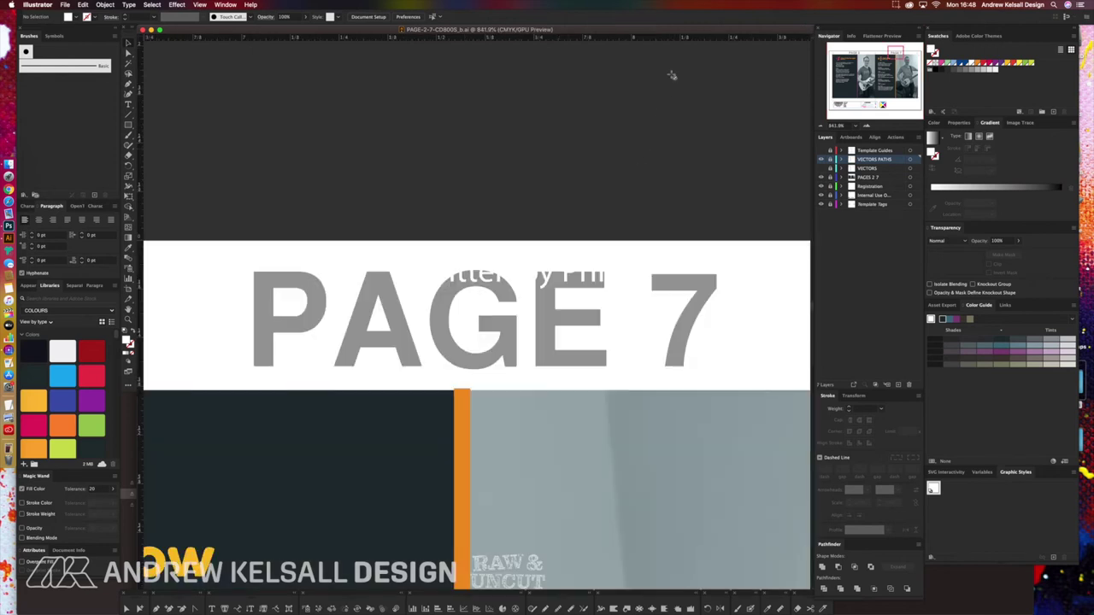
pyautogui.press('super+y')
pyautogui.press('super+y')
pyautogui.press('super+y')
pyautogui.click(829, 160)
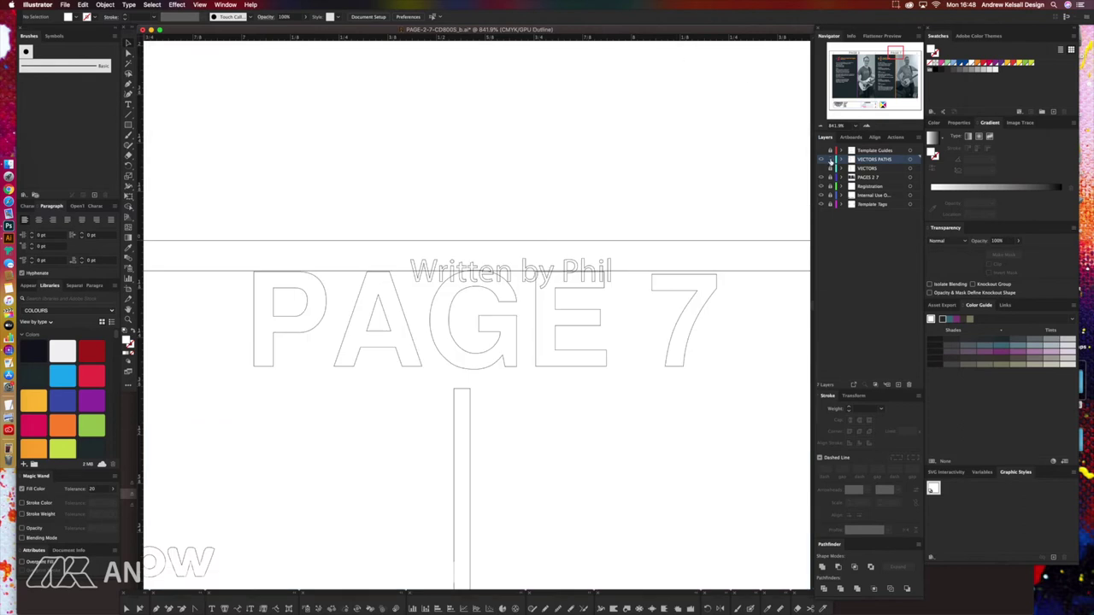
# Delete the stray Written by Phil text above PAGE 7, comparing outline and colour views.
pyautogui.click(574, 263)
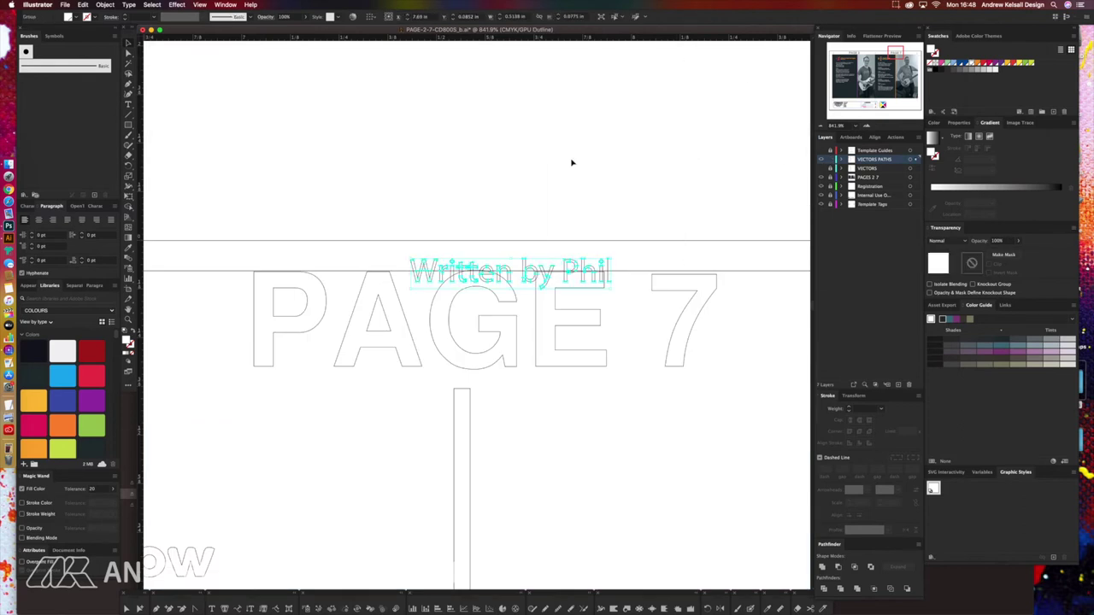
pyautogui.press('super+0')
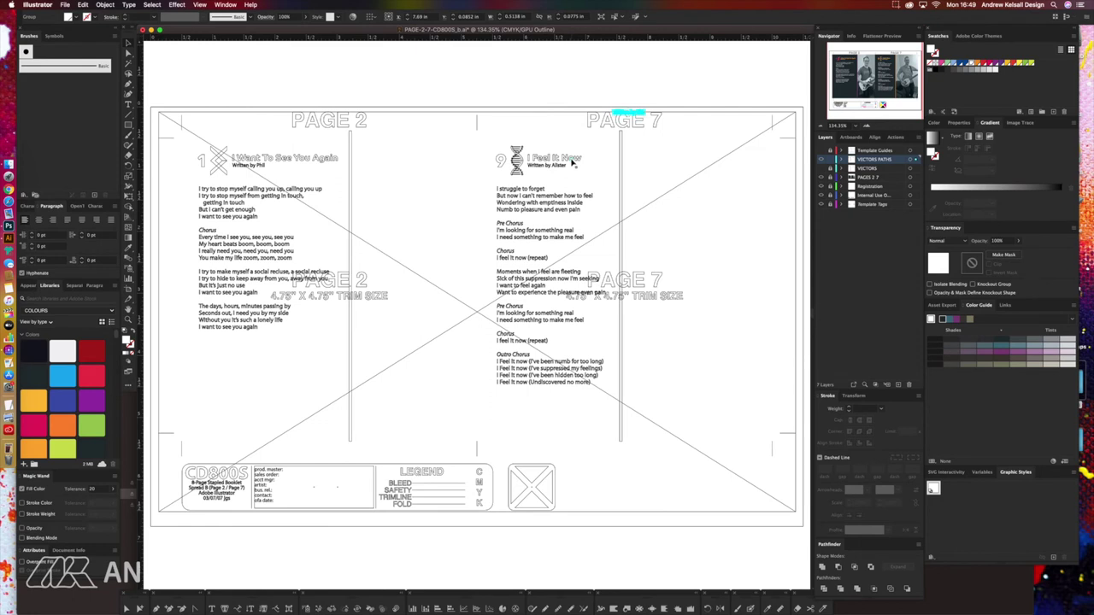
pyautogui.press('super+shift+a')
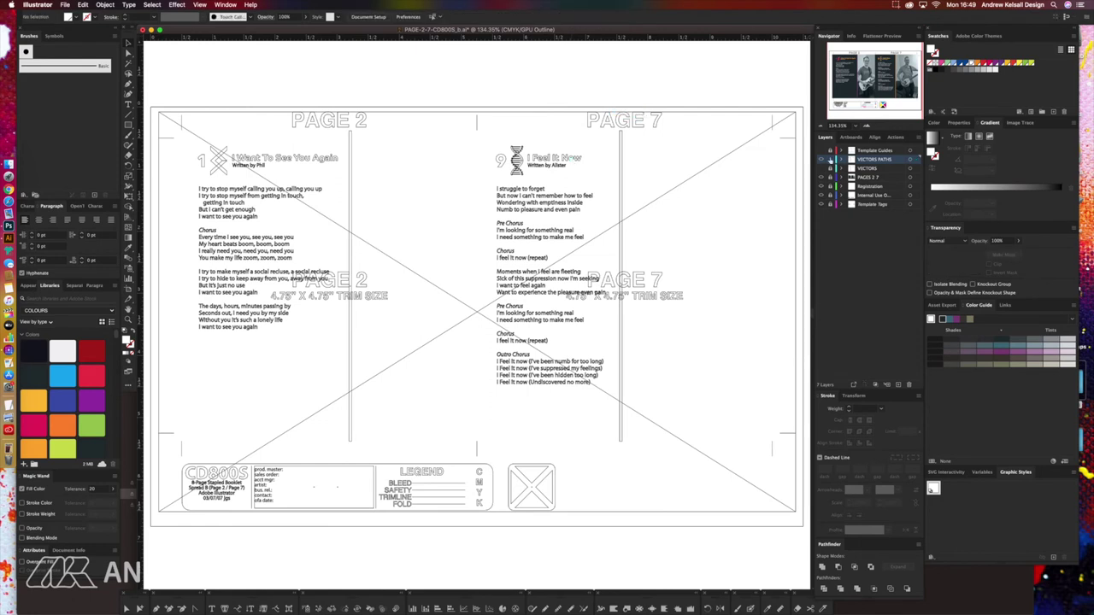
pyautogui.click(828, 169)
pyautogui.click(626, 112)
pyautogui.press('Delete')
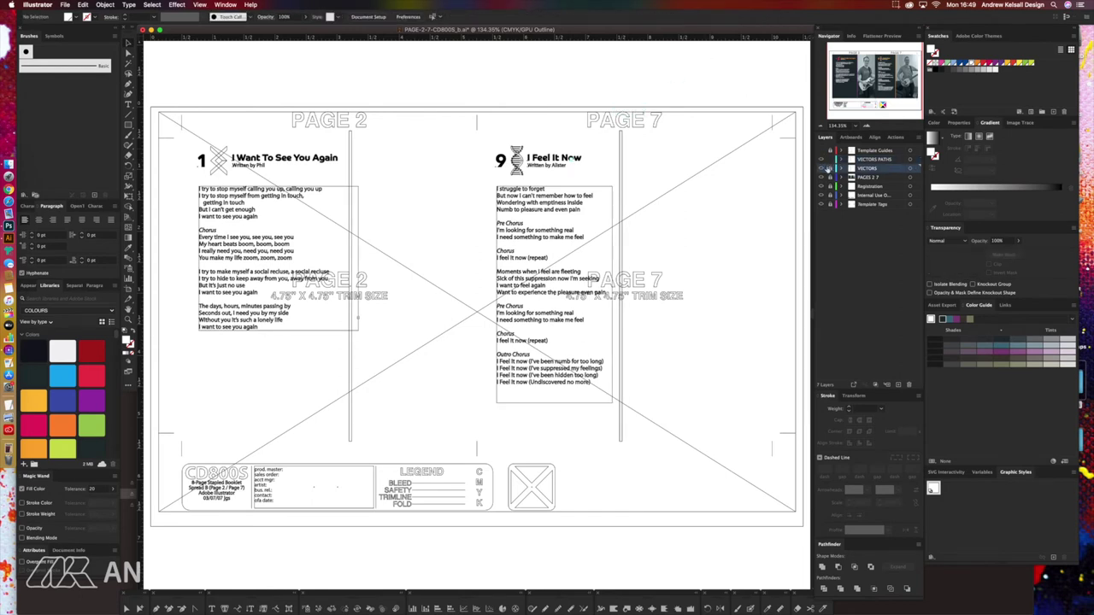
pyautogui.press('super+y')
pyautogui.press('super+y')
pyautogui.press('super+y')
pyautogui.press('super+y')
pyautogui.press('super+y')
pyautogui.press('super+y')
pyautogui.press('super+y')
pyautogui.press('super+y')
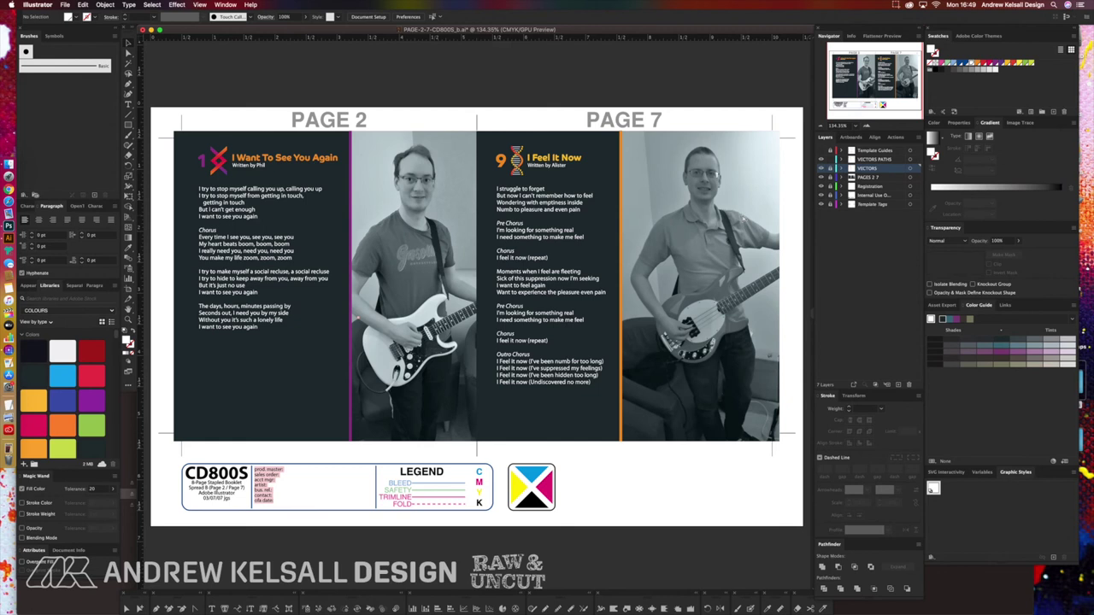
pyautogui.press('super+y')
pyautogui.press('super+y')
pyautogui.press('super+y')
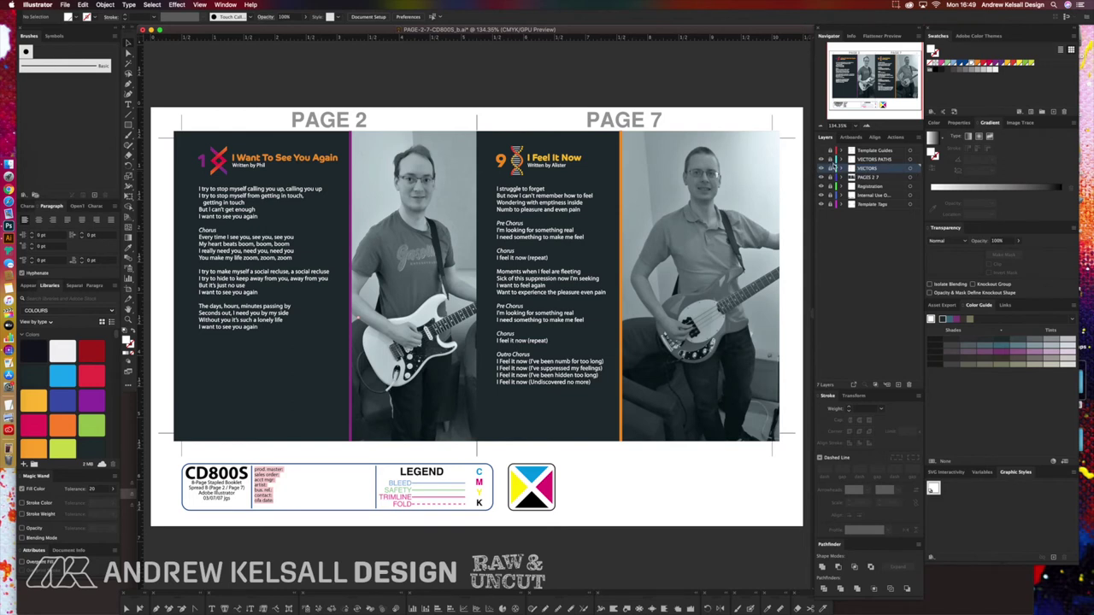
# Save the page 2/7 spread document and fit the artboard in the window.
pyautogui.press('super+s')
pyautogui.press('super+s')
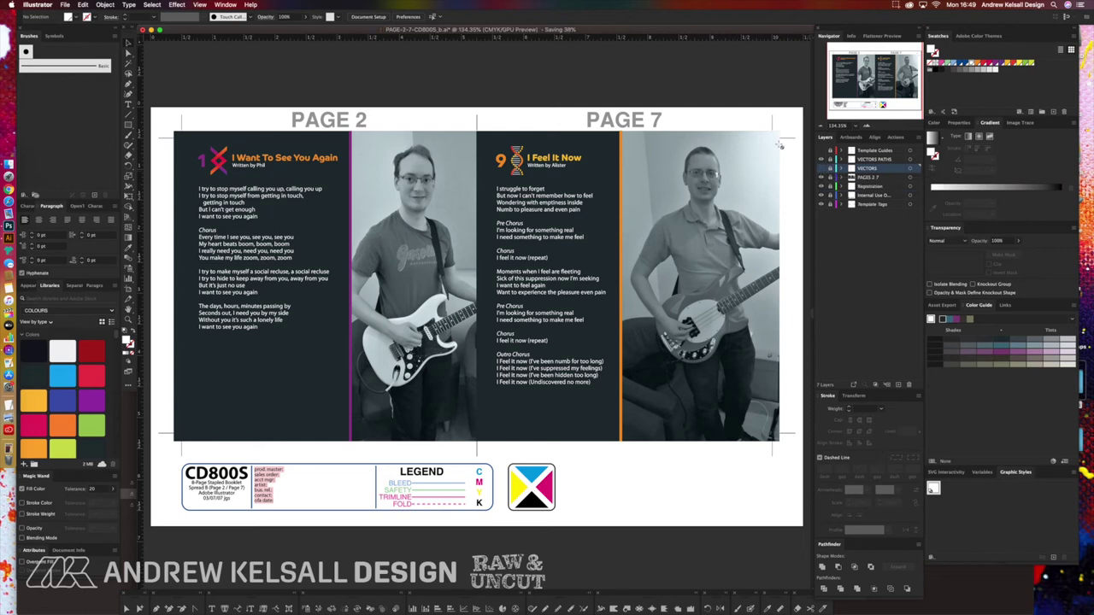
pyautogui.press('Tab')
pyautogui.moveTo(818, 598)
pyautogui.mouseDown()
pyautogui.moveTo(765, 445)
pyautogui.moveTo(811, 586)
pyautogui.mouseUp()
pyautogui.press('Tab')
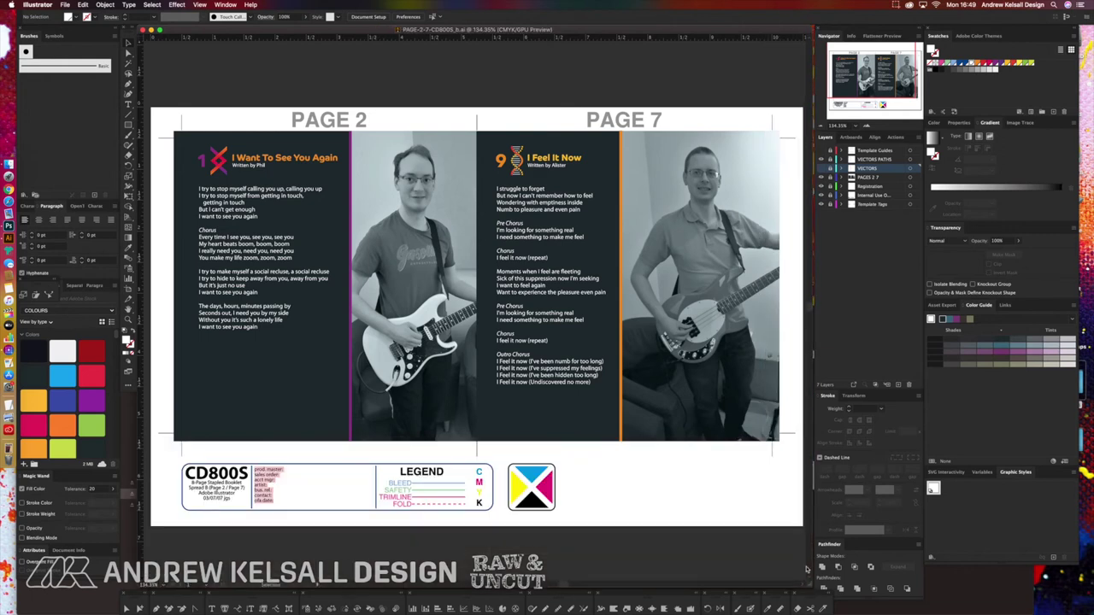
pyautogui.press('super+0')
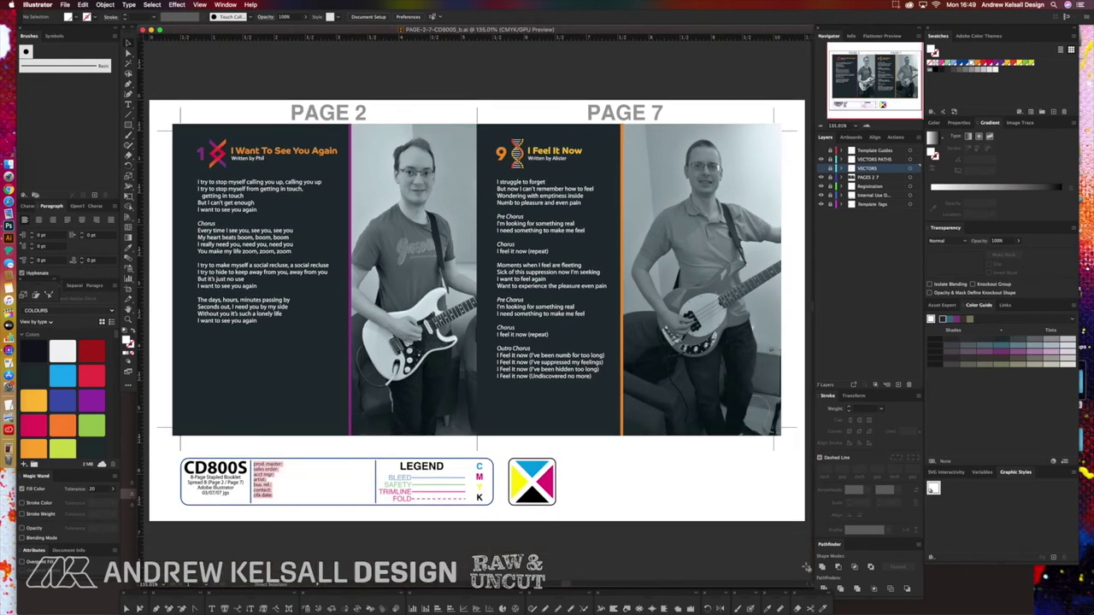
# Save a copy as PAGE-2-7-CD800S_b.pdf in Finals with the PDF 2018 preset, then close it.
pyautogui.click(67, 4)
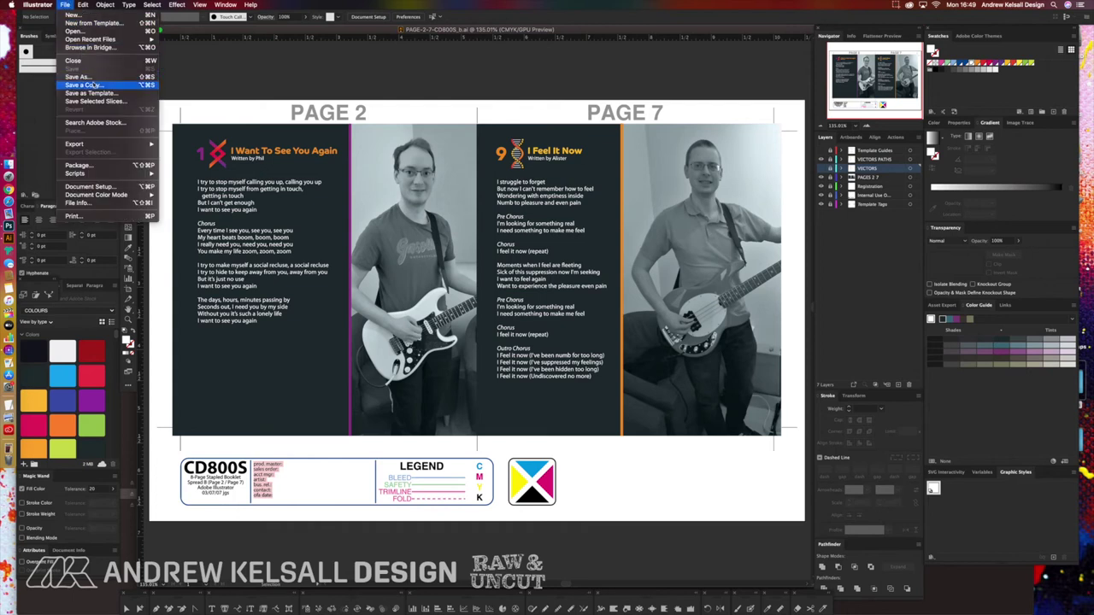
pyautogui.click(87, 45)
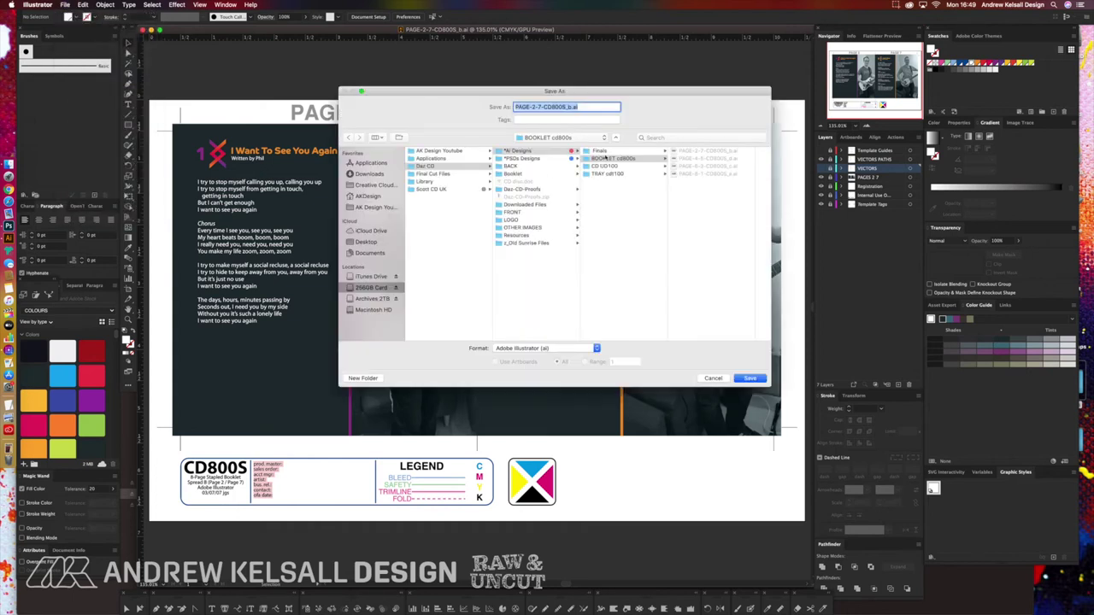
pyautogui.click(541, 349)
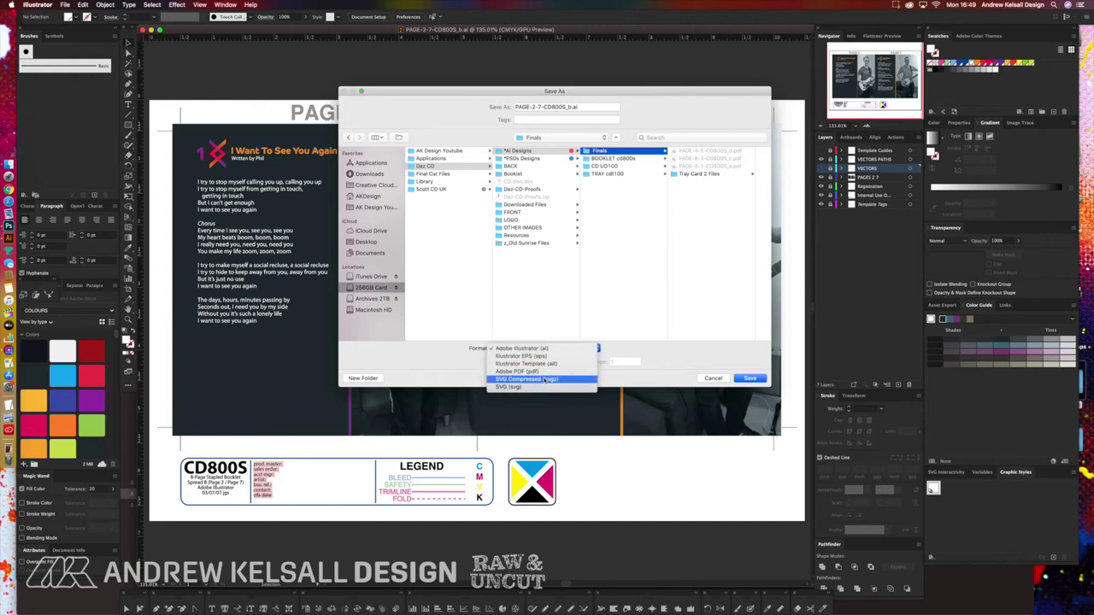
pyautogui.click(525, 374)
pyautogui.click(753, 378)
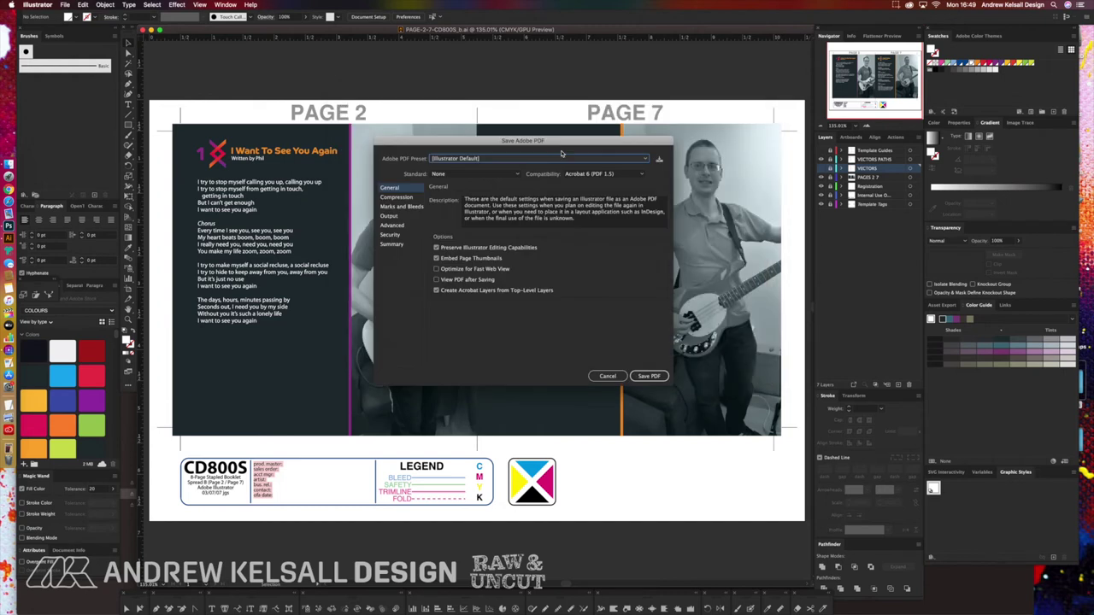
pyautogui.click(536, 160)
pyautogui.click(471, 284)
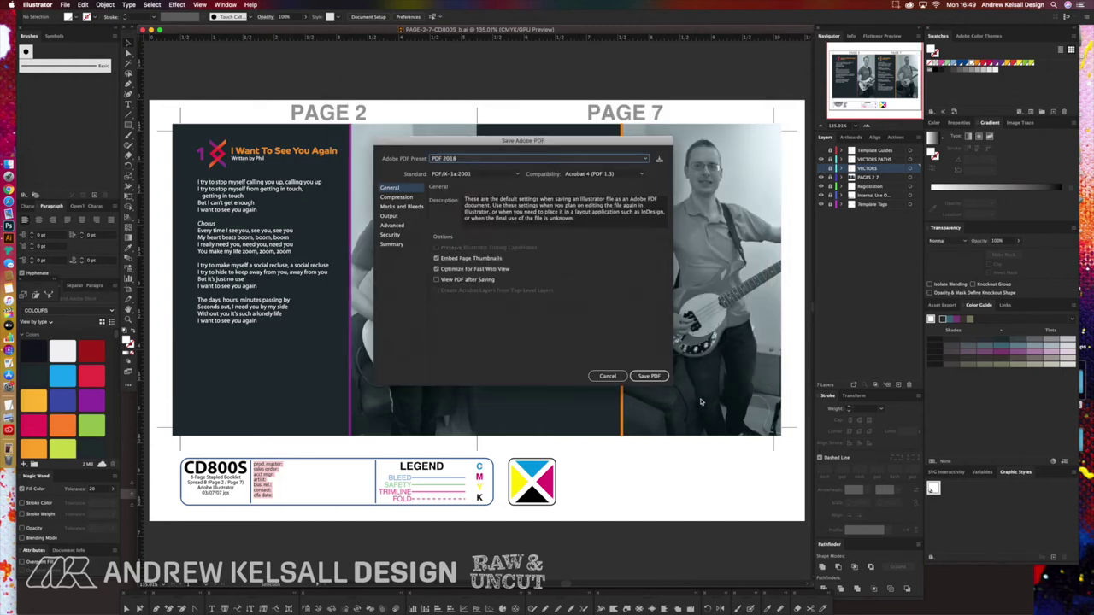
pyautogui.click(649, 376)
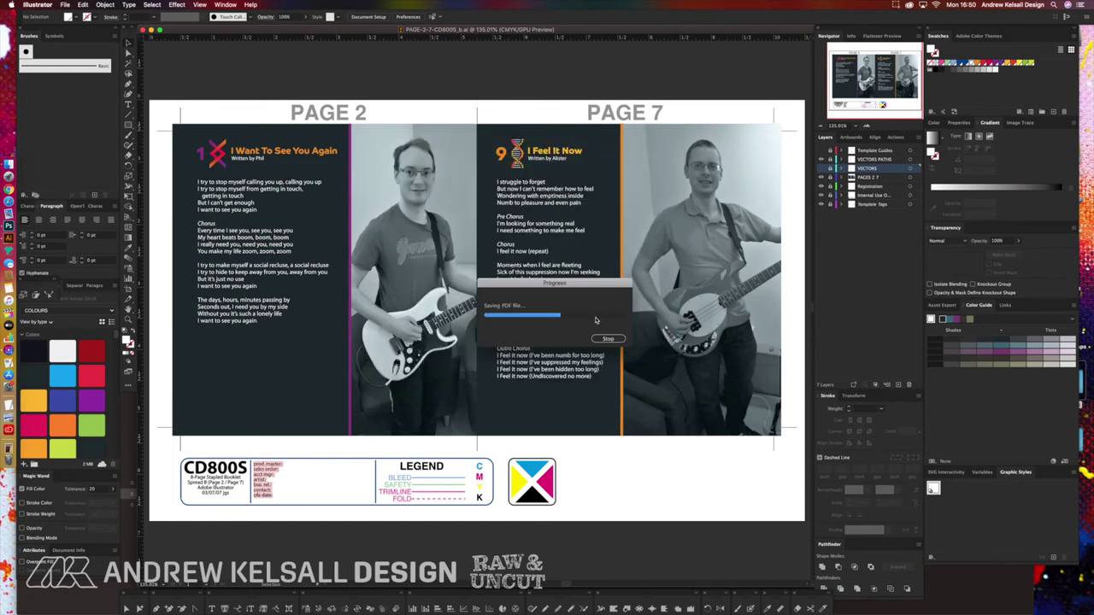
pyautogui.click(632, 374)
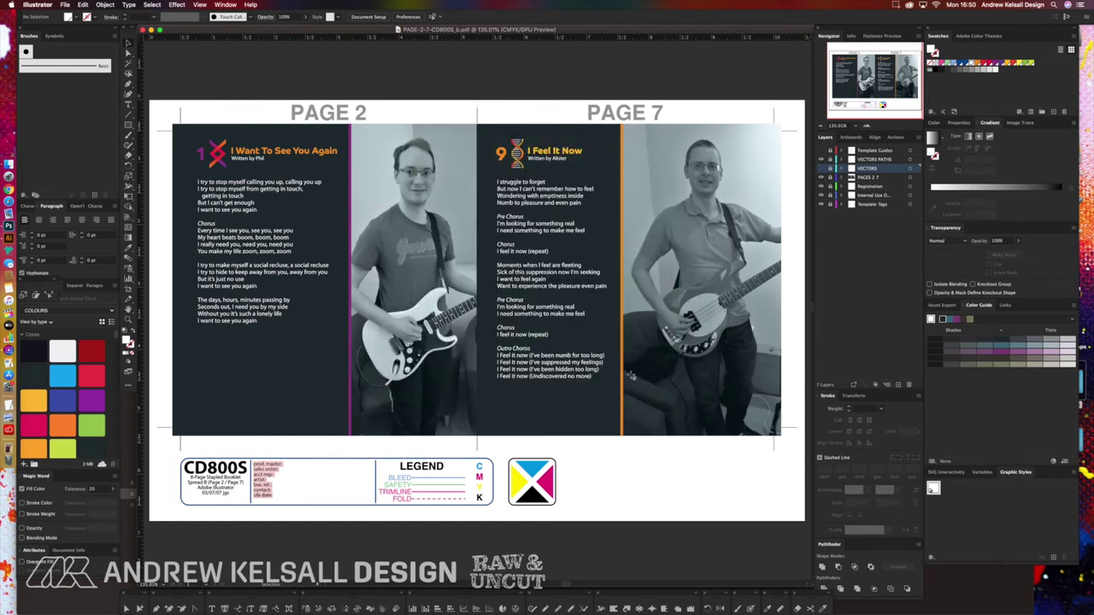
pyautogui.press('super+w')
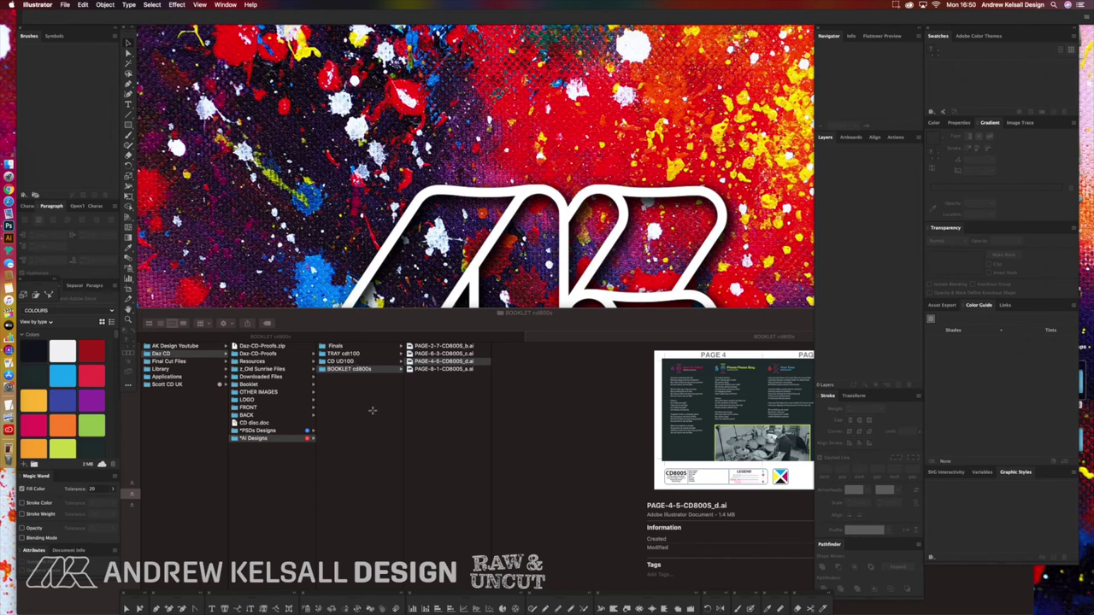
# In Finder, open the Finals folder and preview the page PDFs.
pyautogui.click(368, 405)
pyautogui.click(354, 347)
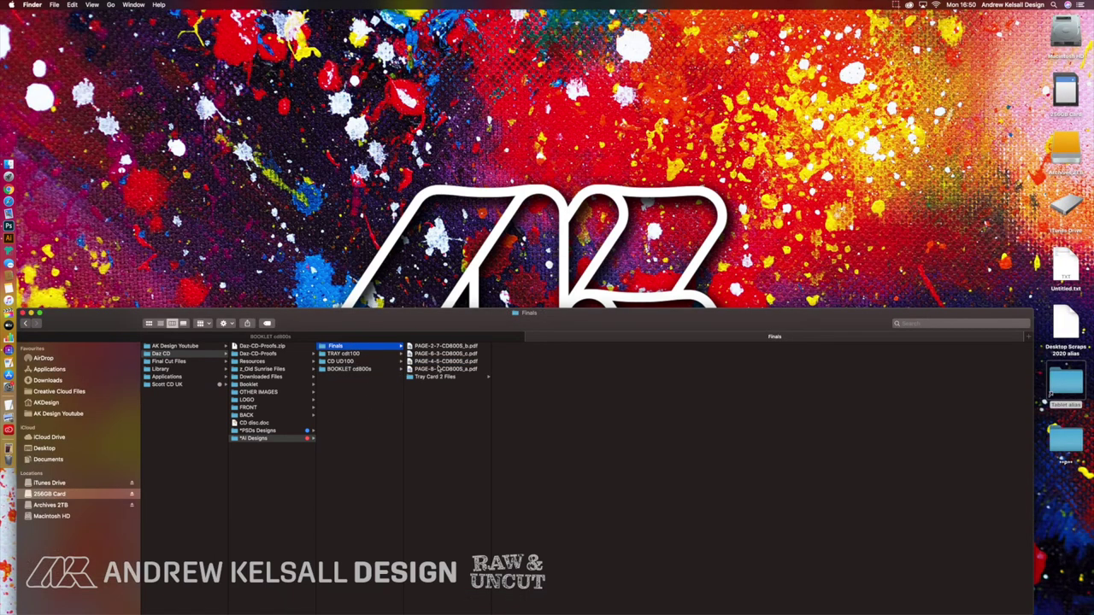
pyautogui.click(462, 349)
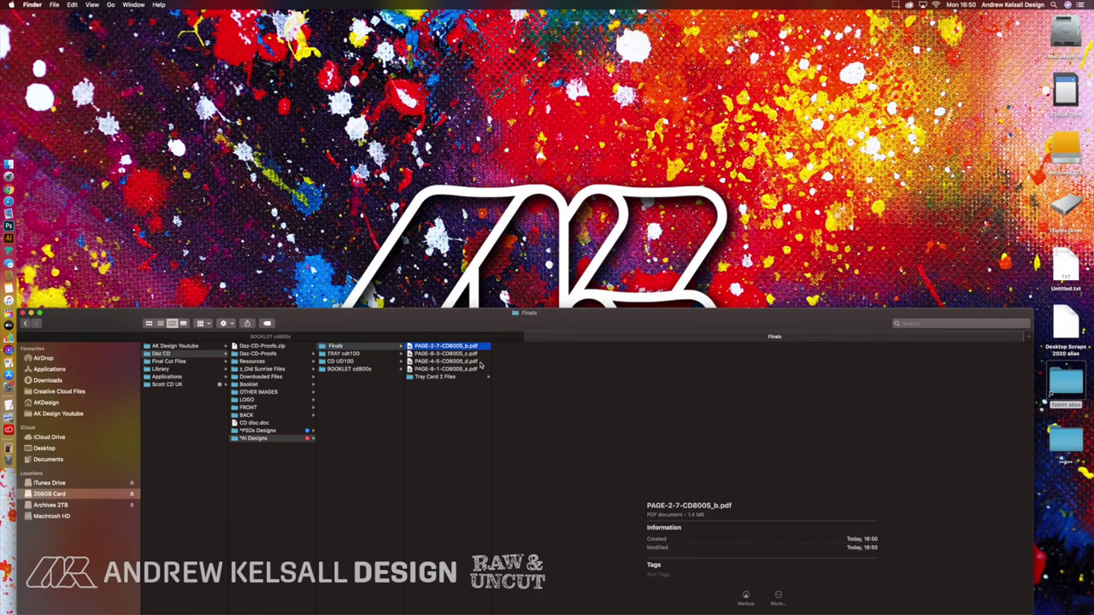
pyautogui.press('Down')
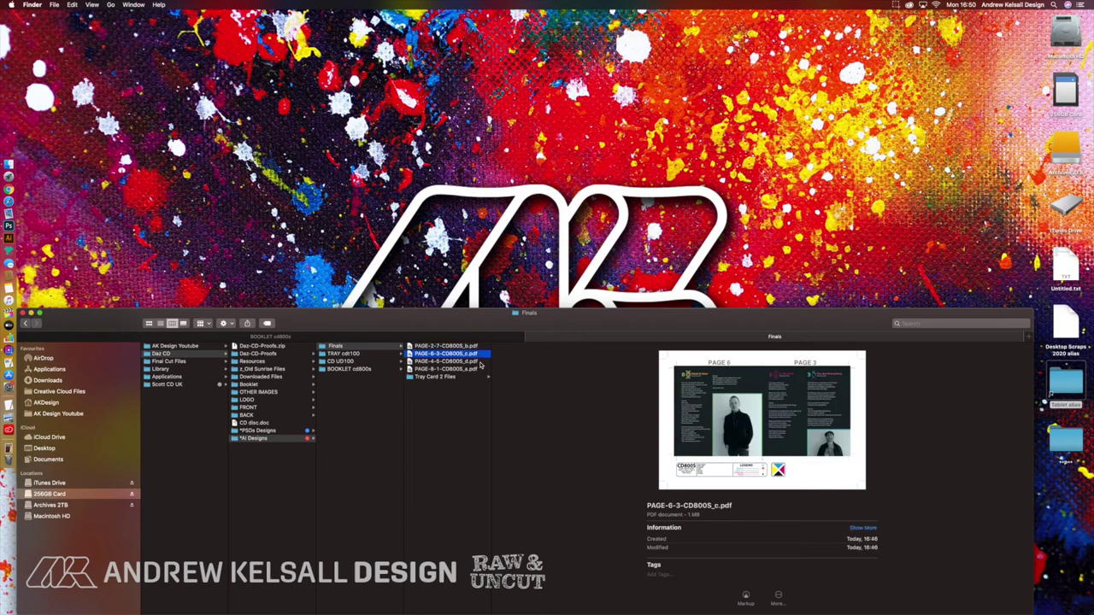
pyautogui.press('Down')
pyautogui.press('Down')
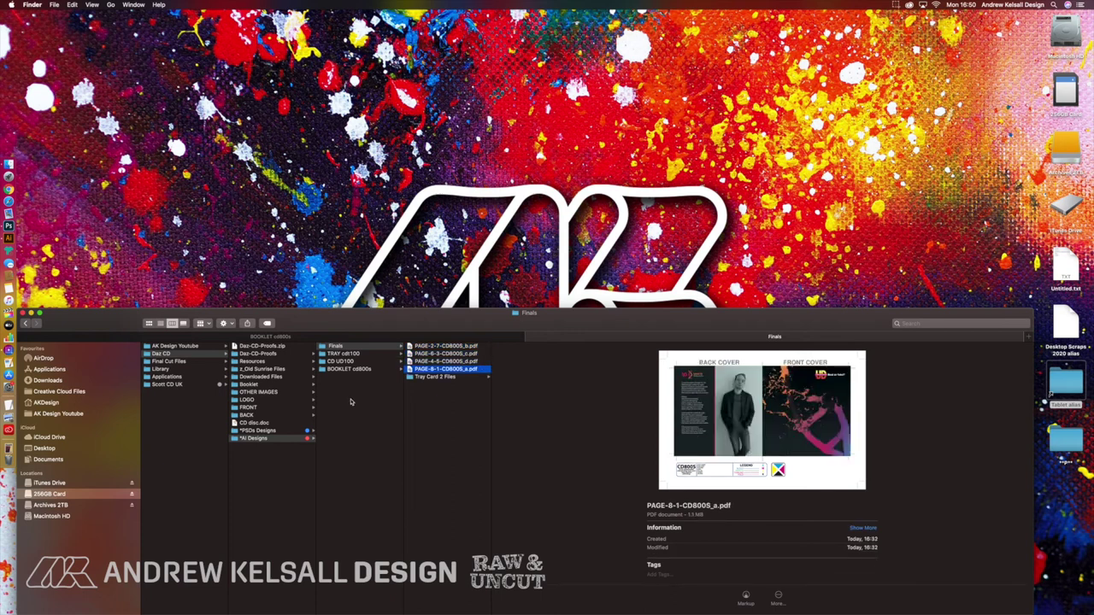
pyautogui.press('Left')
pyautogui.press('Left')
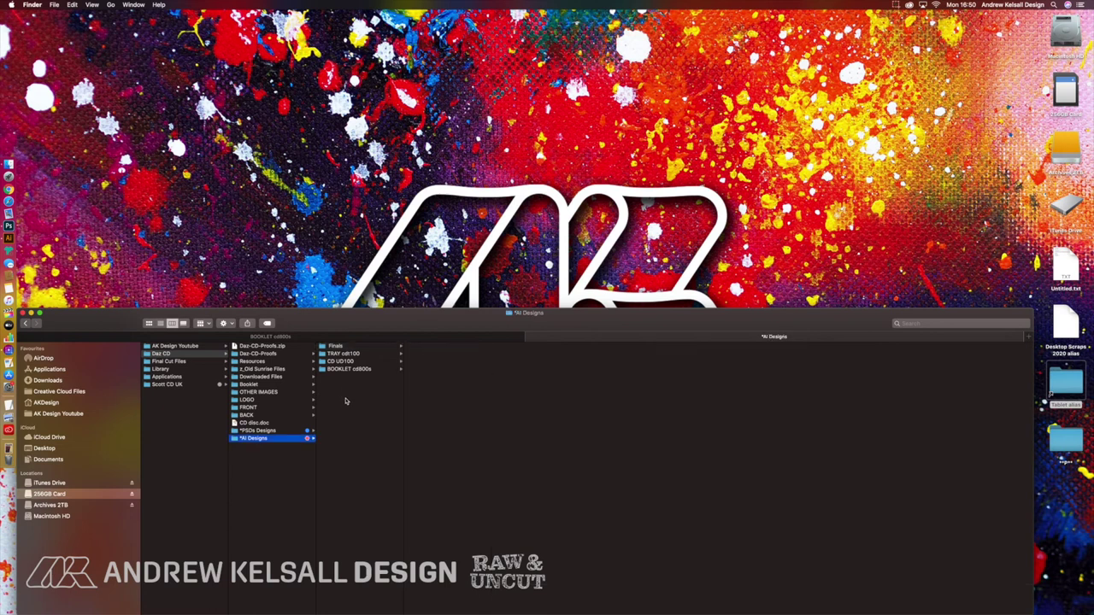
pyautogui.click(345, 346)
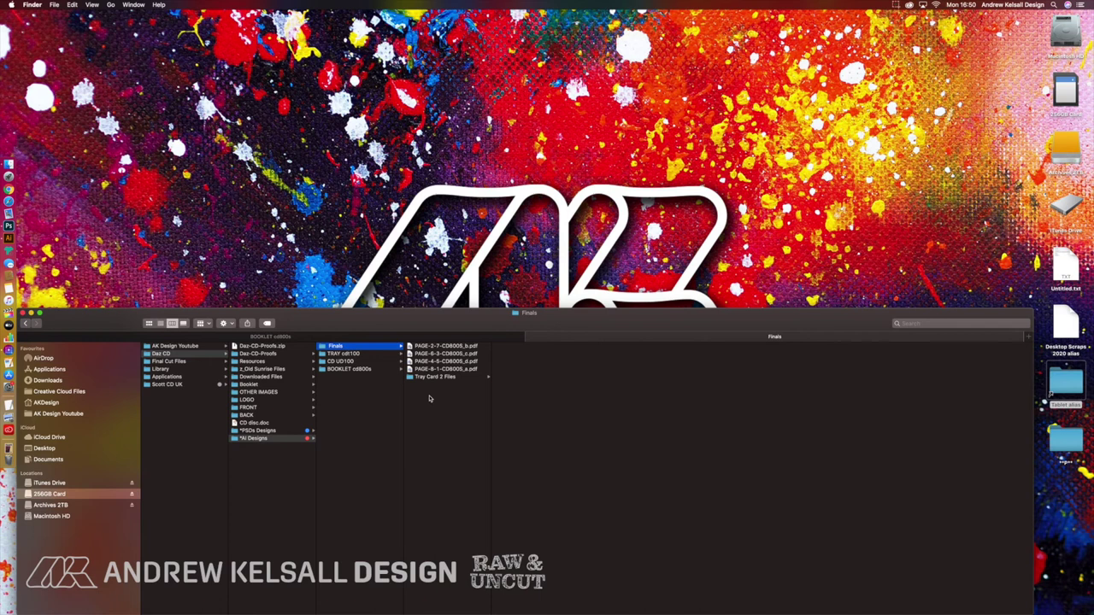
# Create a new folder in Finals named '8-Page Booklet'.
pyautogui.press('super+shift+n')
pyautogui.write('a')
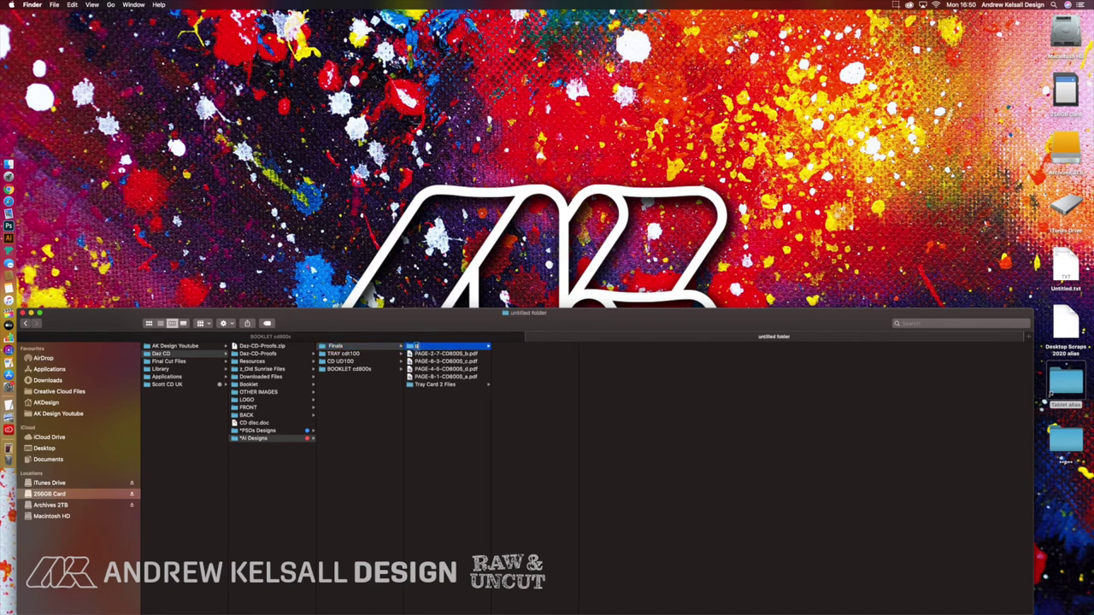
pyautogui.write('OOKLET')
pyautogui.press('BackSpace')
pyautogui.press('BackSpace')
pyautogui.press('BackSpace')
pyautogui.press('BackSpace')
pyautogui.press('BackSpace')
pyautogui.press('BackSpace')
pyautogui.write('ooklet')
pyautogui.press('Return')
pyautogui.click(424, 345)
pyautogui.press('Left')
pyautogui.write('8-Page')
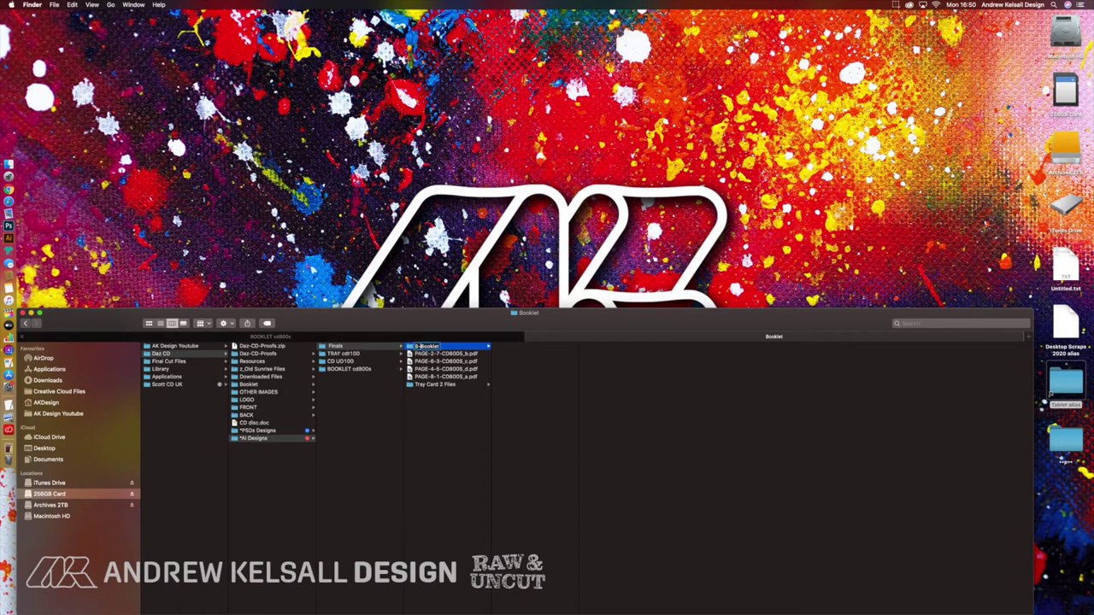
pyautogui.press('Return')
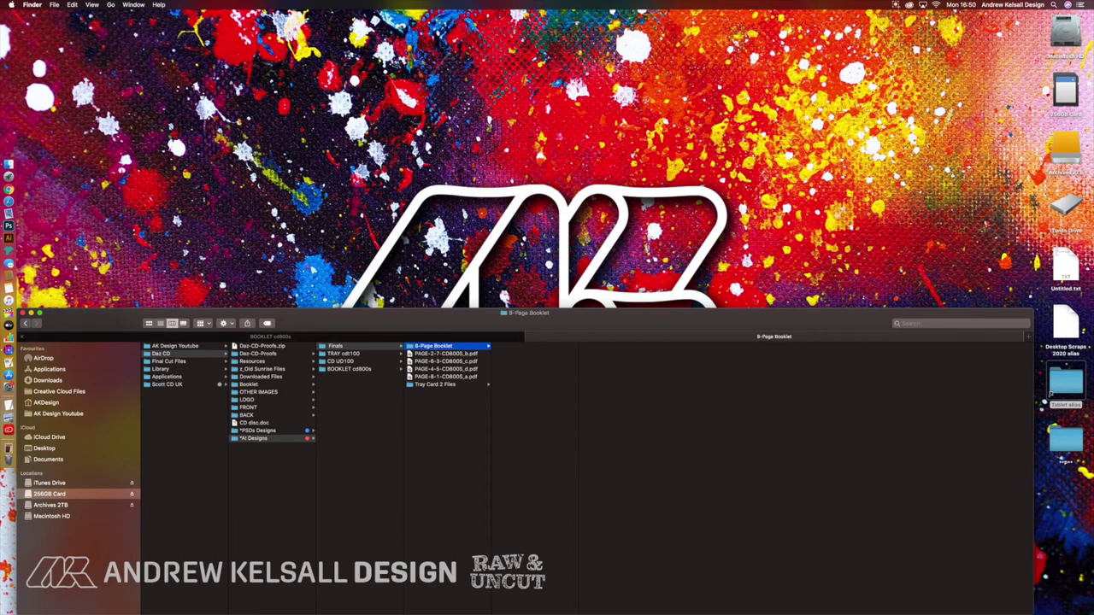
# Move the four PAGE PDFs into the 8-Page Booklet folder.
pyautogui.click(428, 377)
pyautogui.keyDown('shift'); pyautogui.click(419, 353); pyautogui.keyUp('shift')
pyautogui.moveTo(417, 356); pyautogui.dragTo(413, 347)
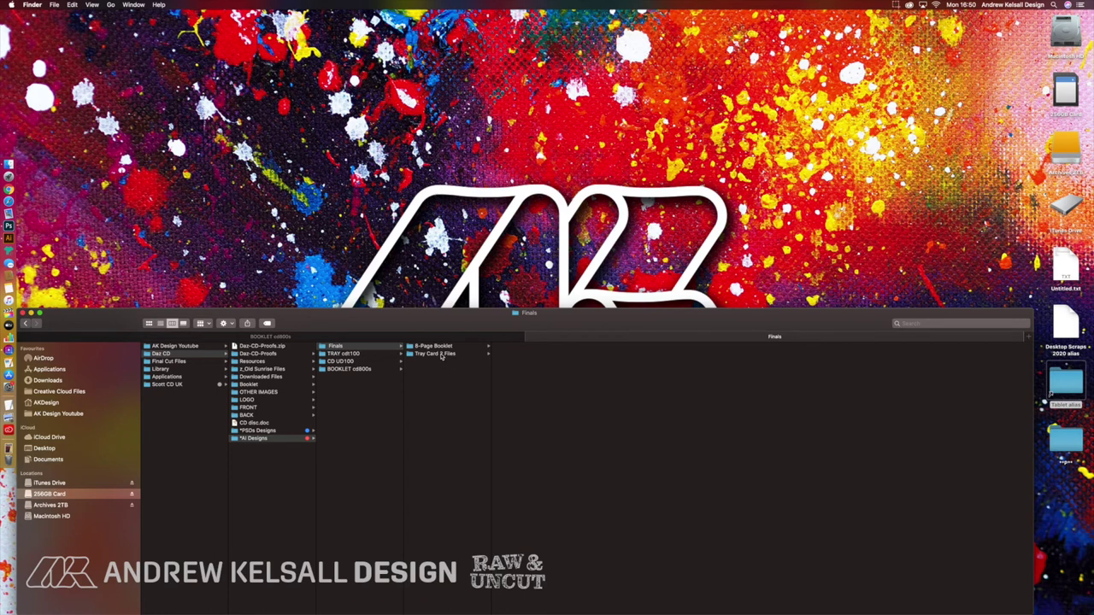
# Open UD100.ai from the CD UD100 folder in Illustrator.
pyautogui.click(362, 363)
pyautogui.click(412, 347)
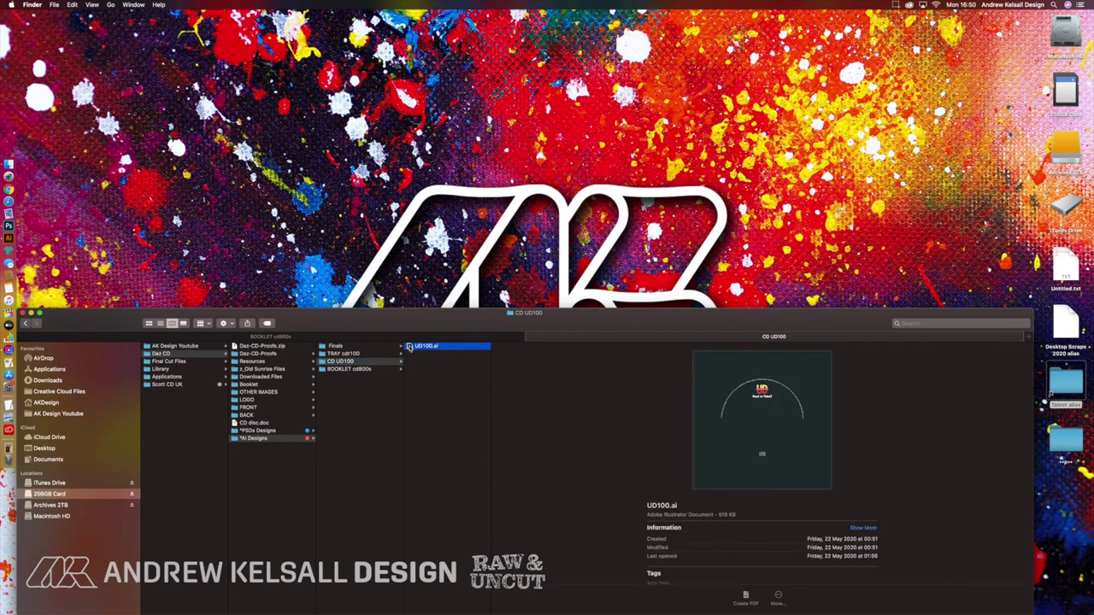
pyautogui.doubleClick(410, 347)
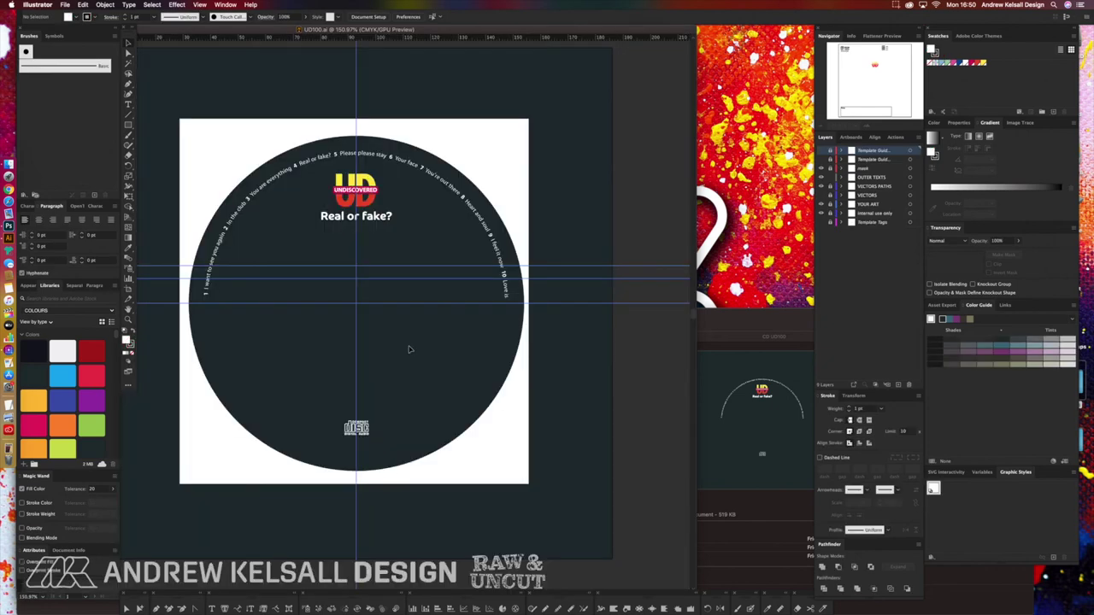
pyautogui.click(157, 32)
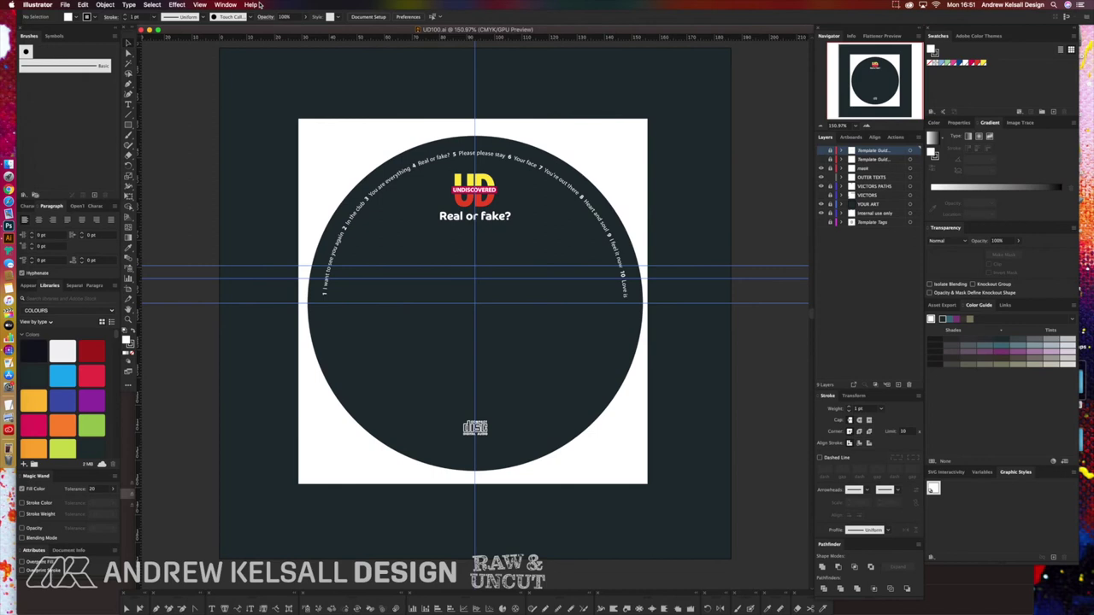
pyautogui.click(822, 204)
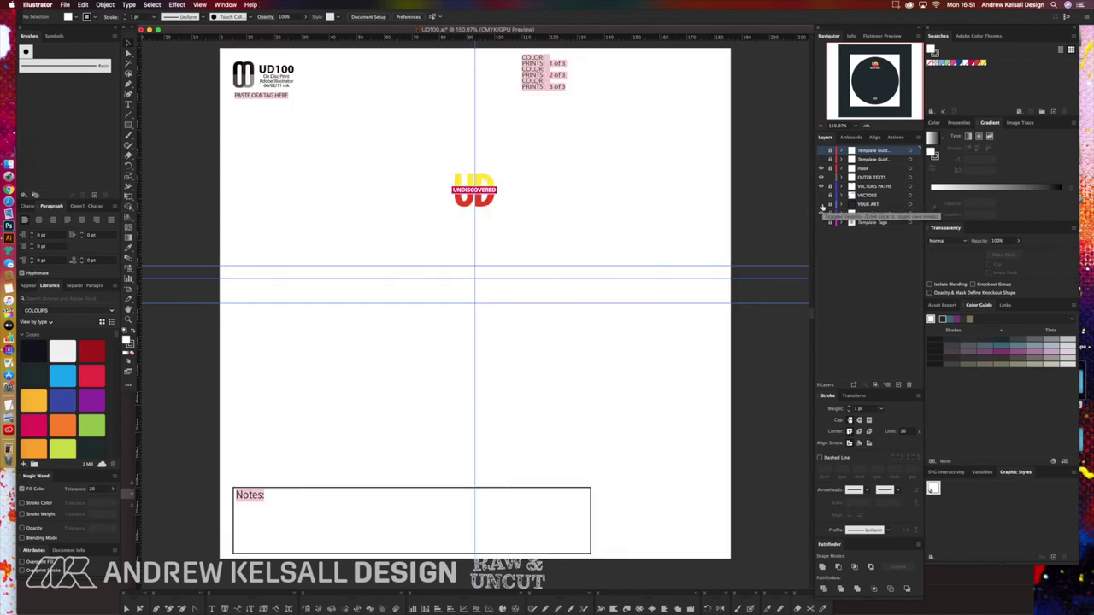
pyautogui.click(821, 204)
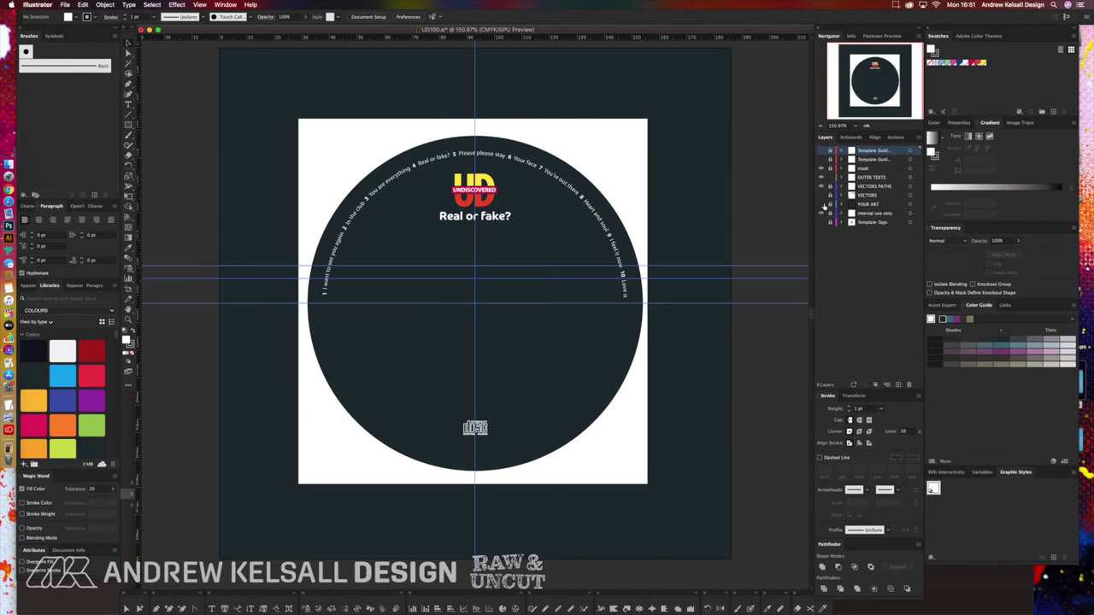
pyautogui.click(822, 205)
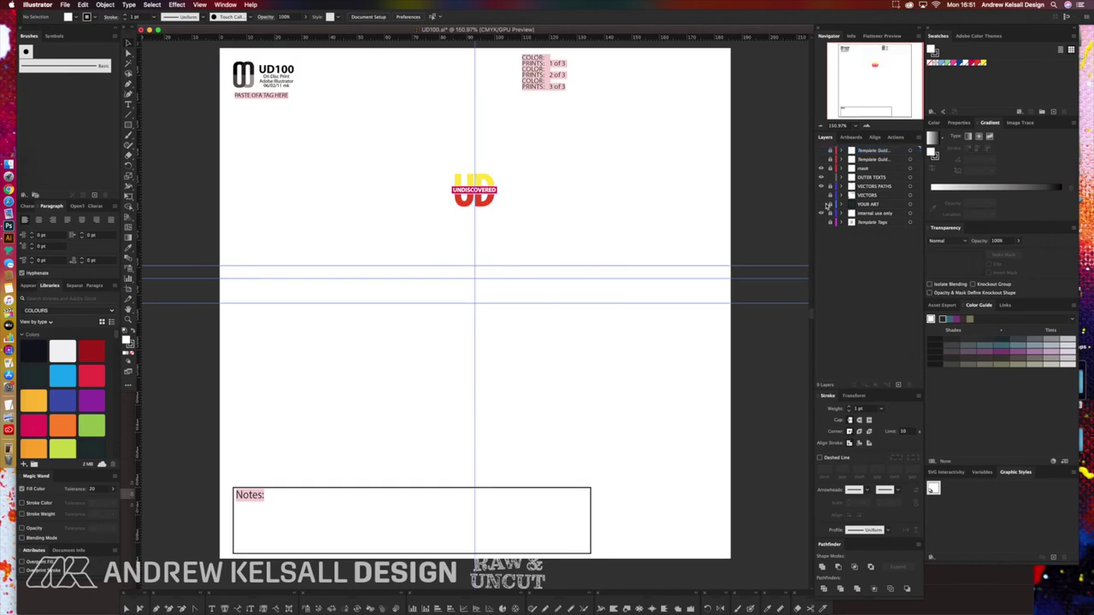
pyautogui.click(822, 205)
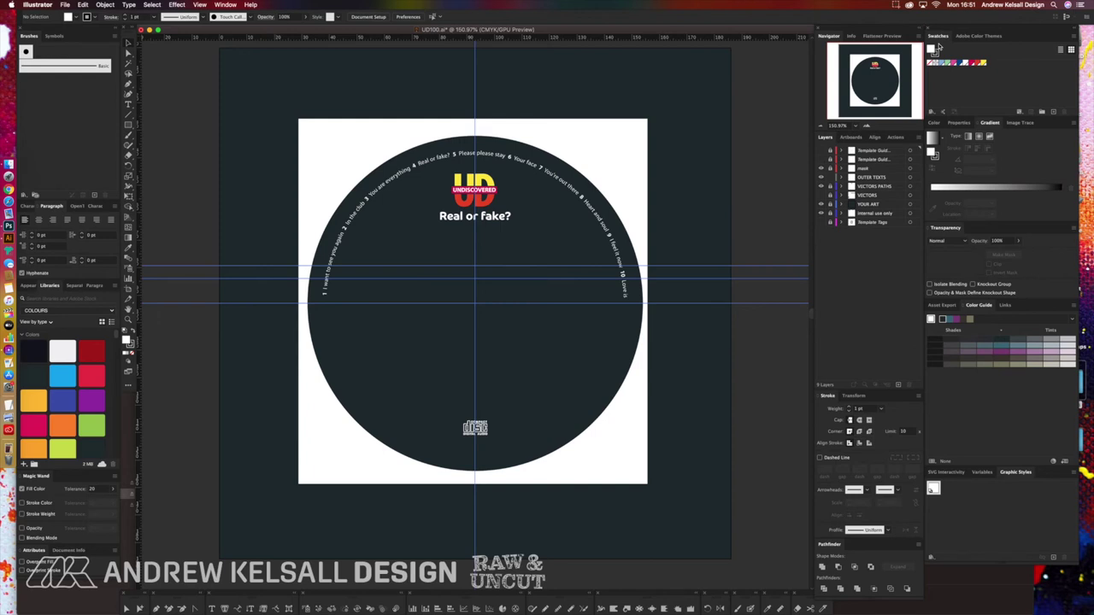
pyautogui.click(822, 178)
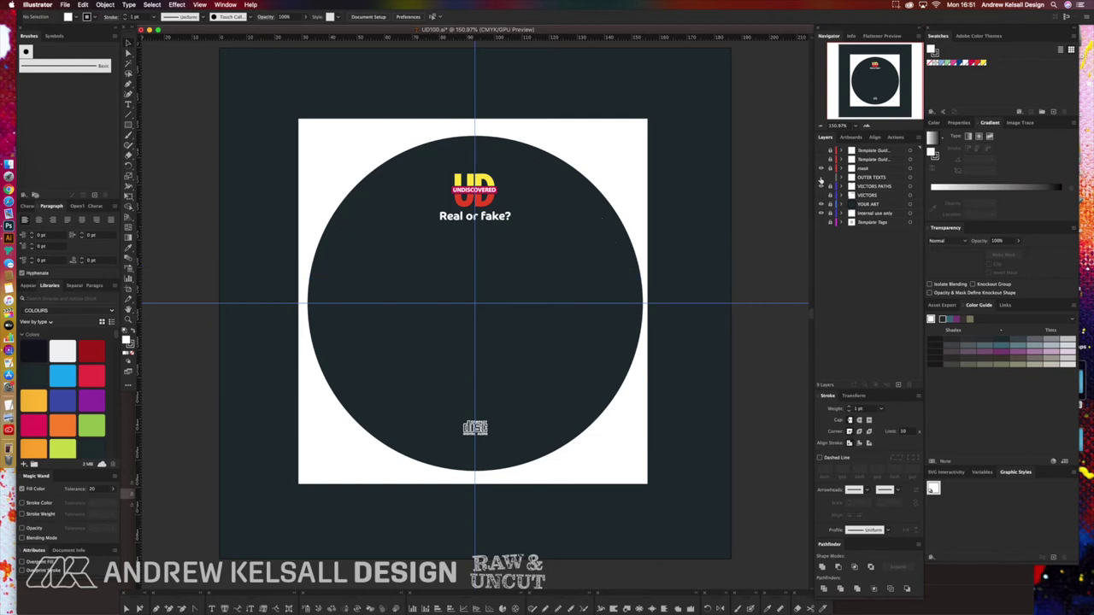
pyautogui.click(822, 178)
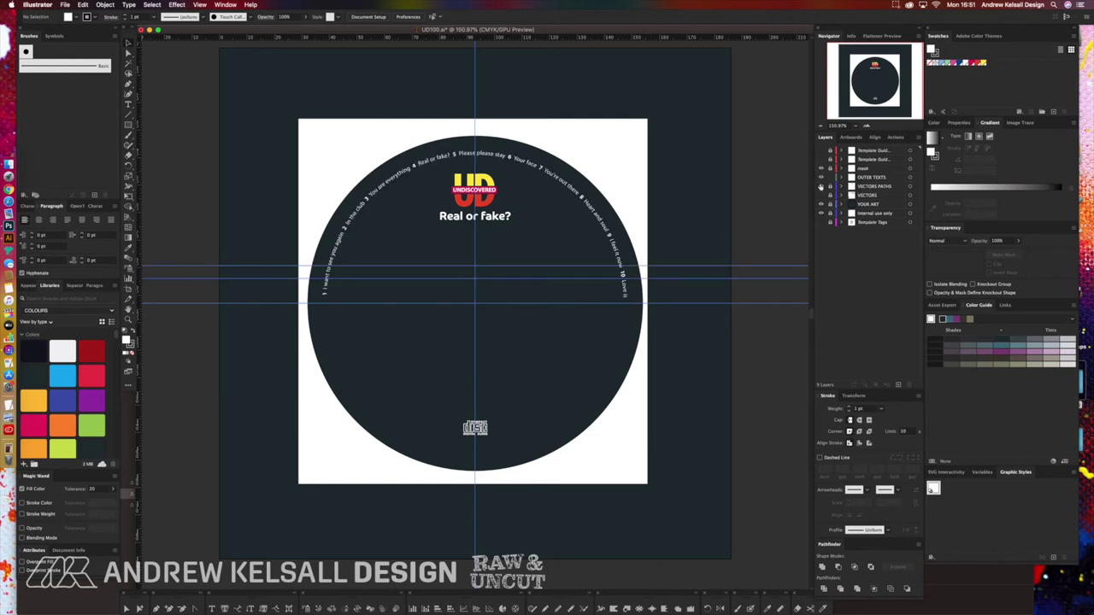
pyautogui.click(821, 206)
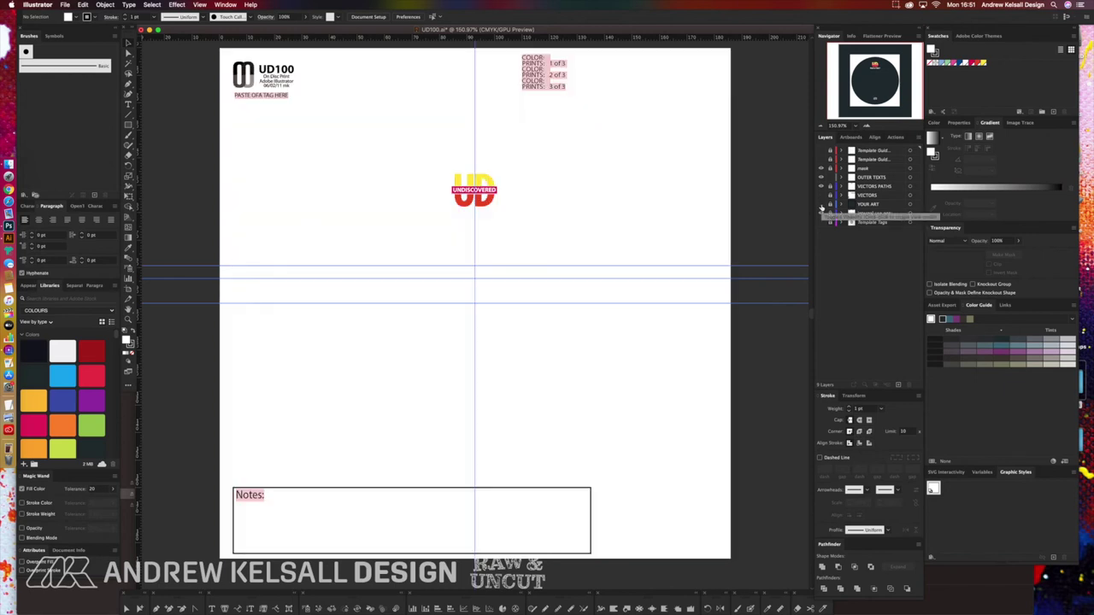
pyautogui.click(821, 206)
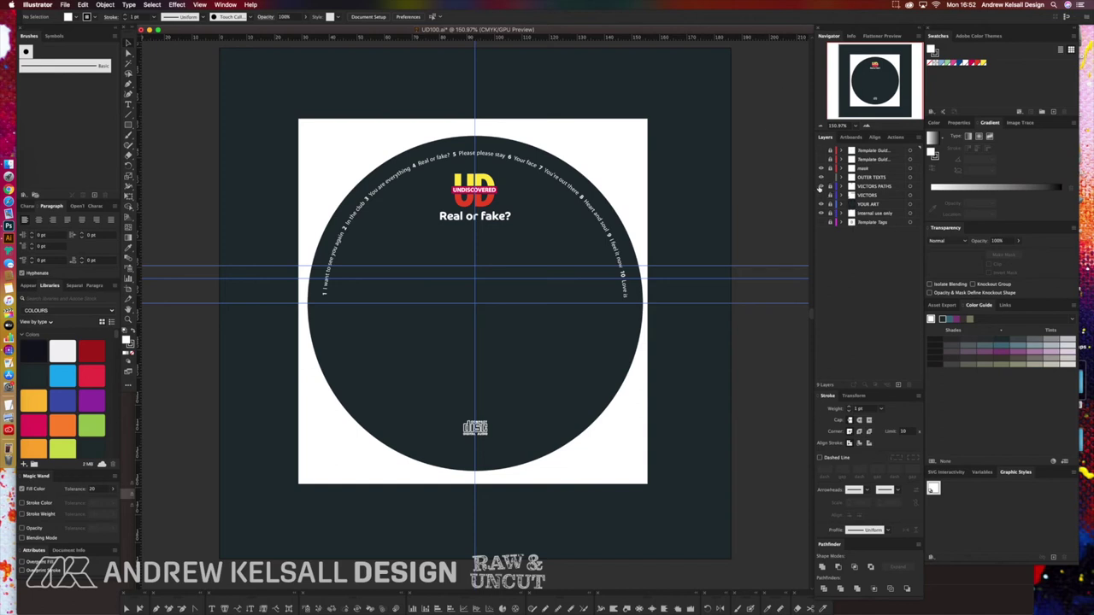
pyautogui.click(822, 192)
pyautogui.click(821, 191)
pyautogui.click(821, 189)
pyautogui.click(821, 190)
pyautogui.press('super+y')
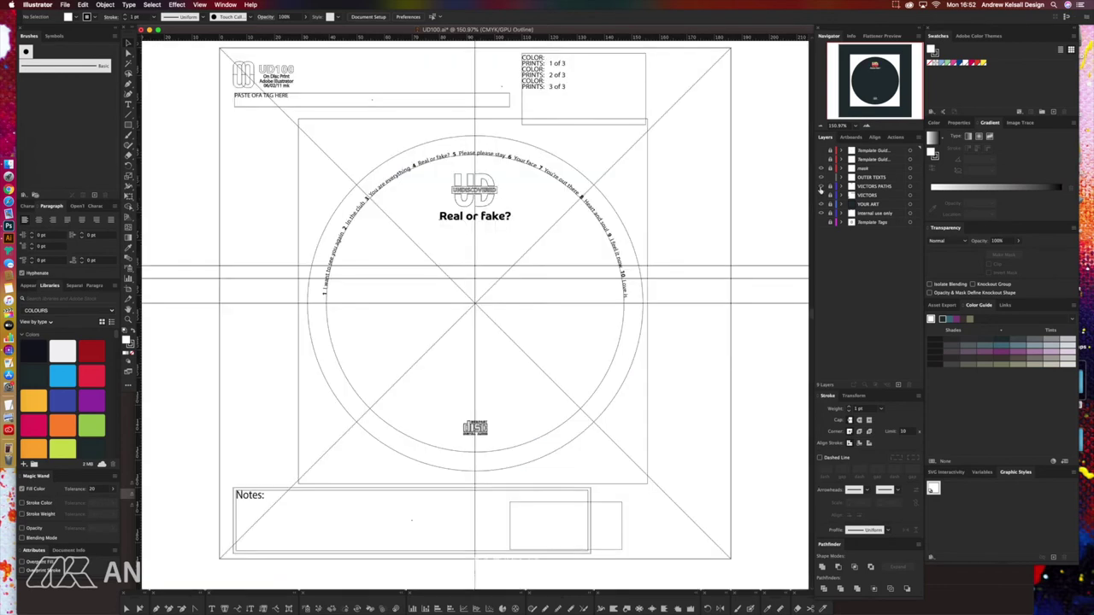
pyautogui.press('super+y')
pyautogui.press('super+y')
pyautogui.press('super+y')
pyautogui.press('super+y')
pyautogui.press('super+y')
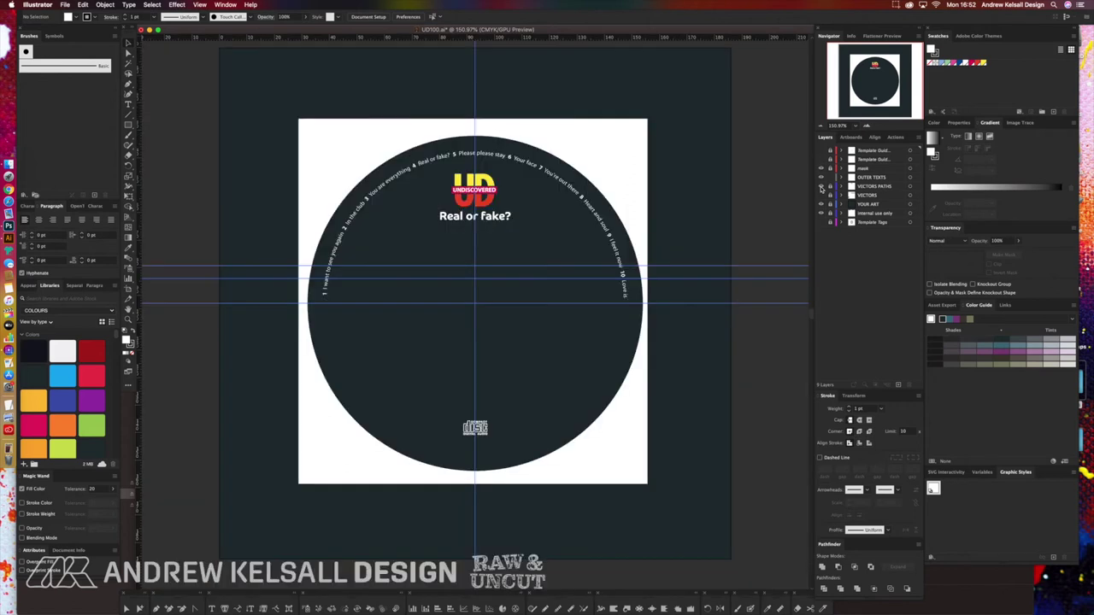
pyautogui.press('super+y')
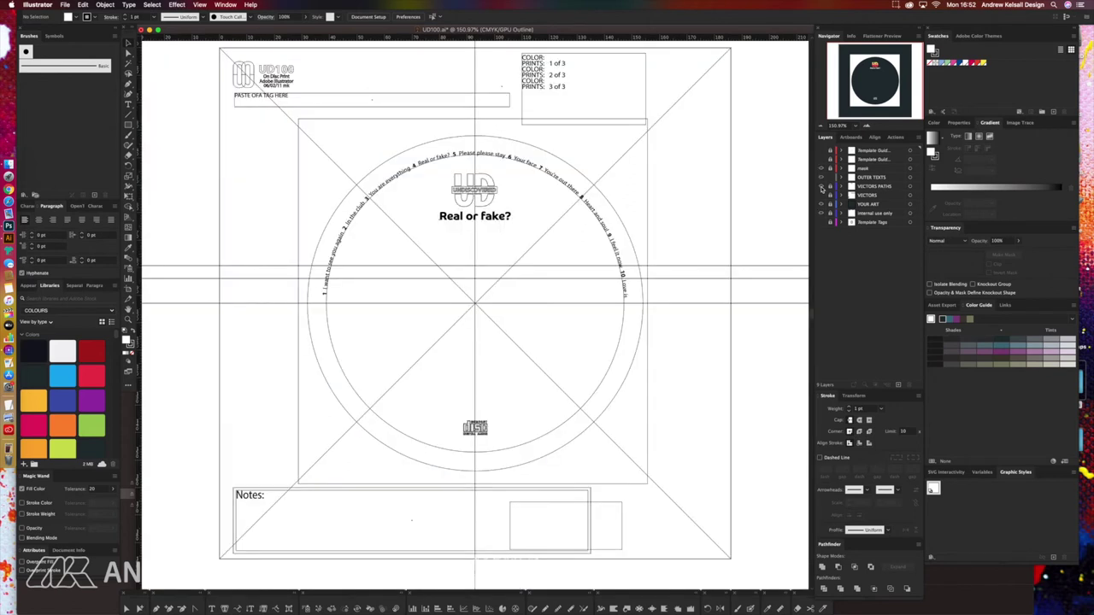
pyautogui.press('super+y')
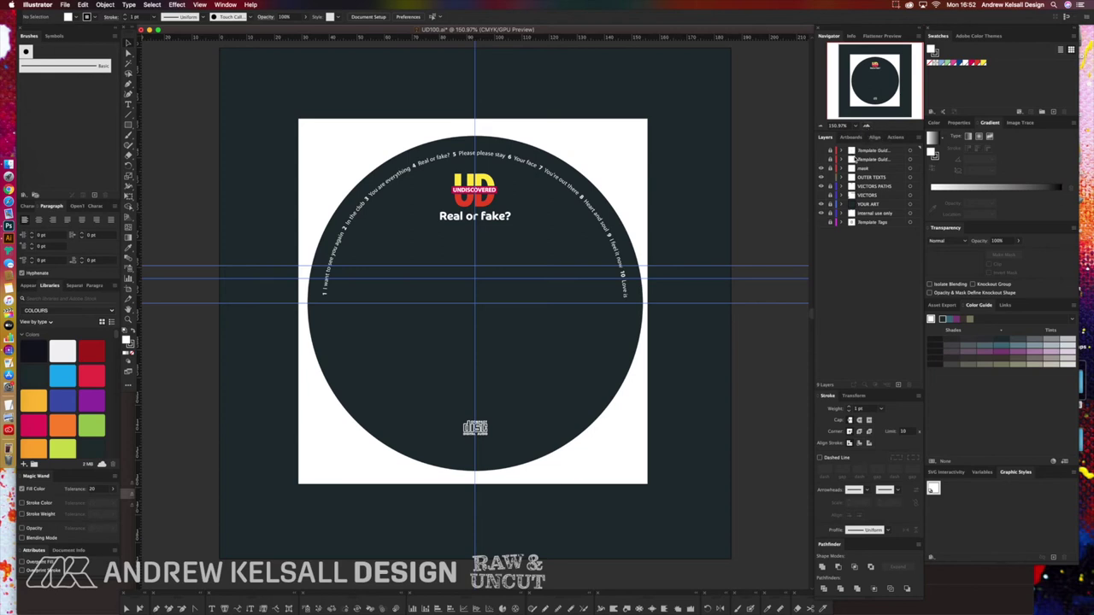
# Duplicate the OUTER TEXTS layer and rename the copy 'OUTER TEXT 2'.
pyautogui.click(821, 179)
pyautogui.click(822, 179)
pyautogui.click(590, 265)
pyautogui.click(765, 196)
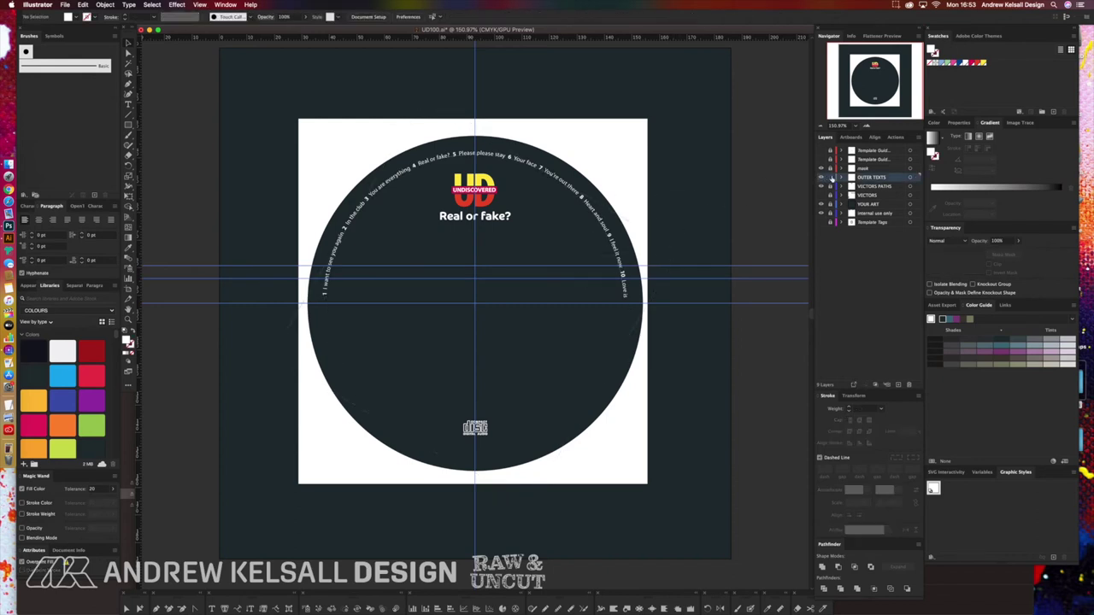
pyautogui.moveTo(855, 182); pyautogui.dragTo(898, 385)
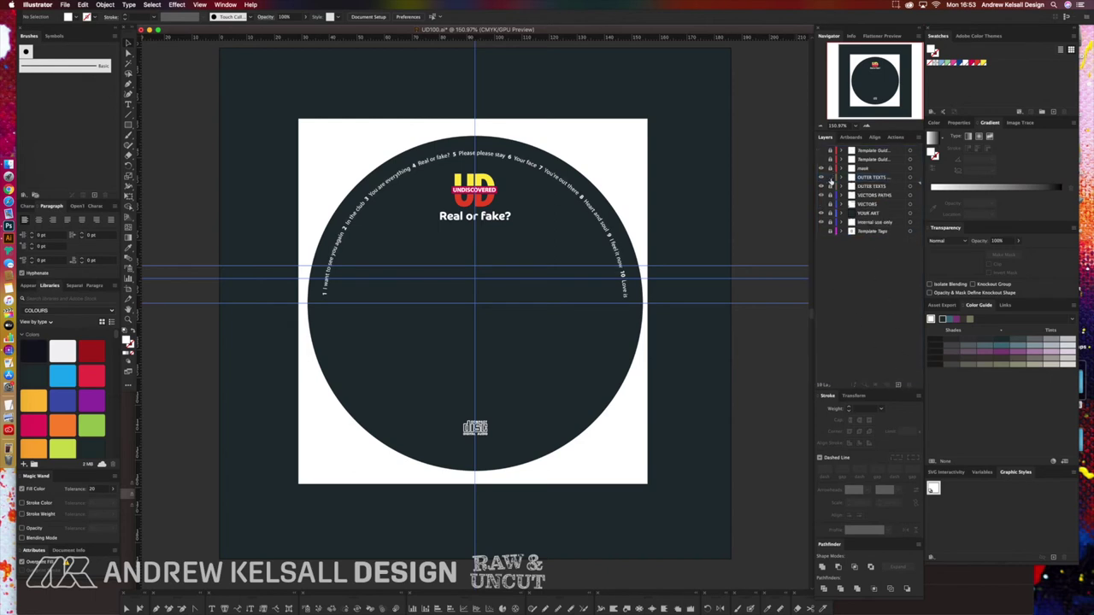
pyautogui.doubleClick(863, 180)
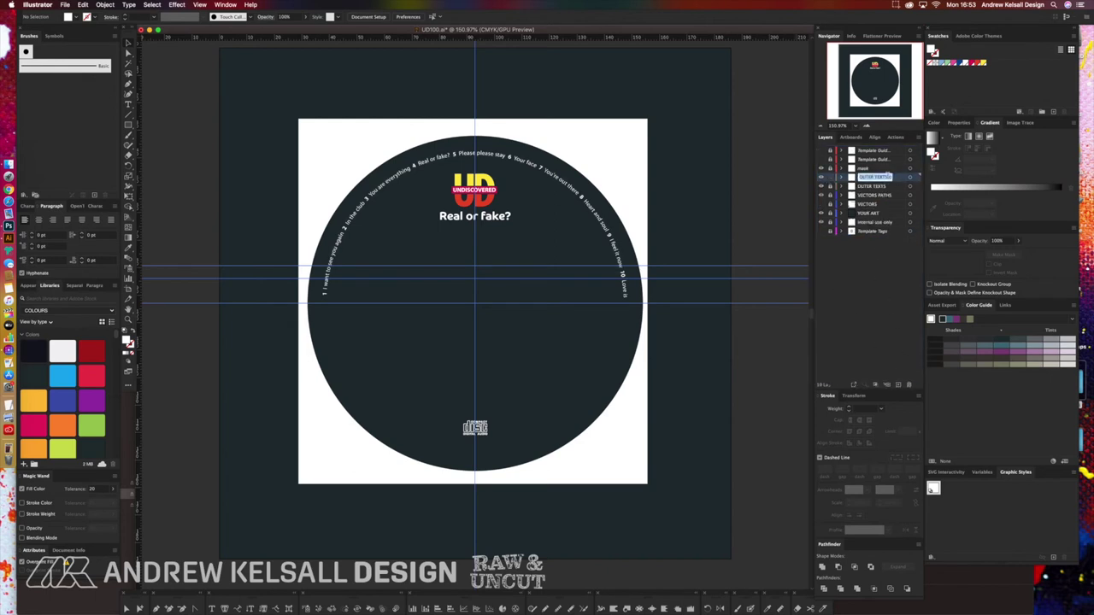
pyautogui.moveTo(881, 177); pyautogui.dragTo(901, 180)
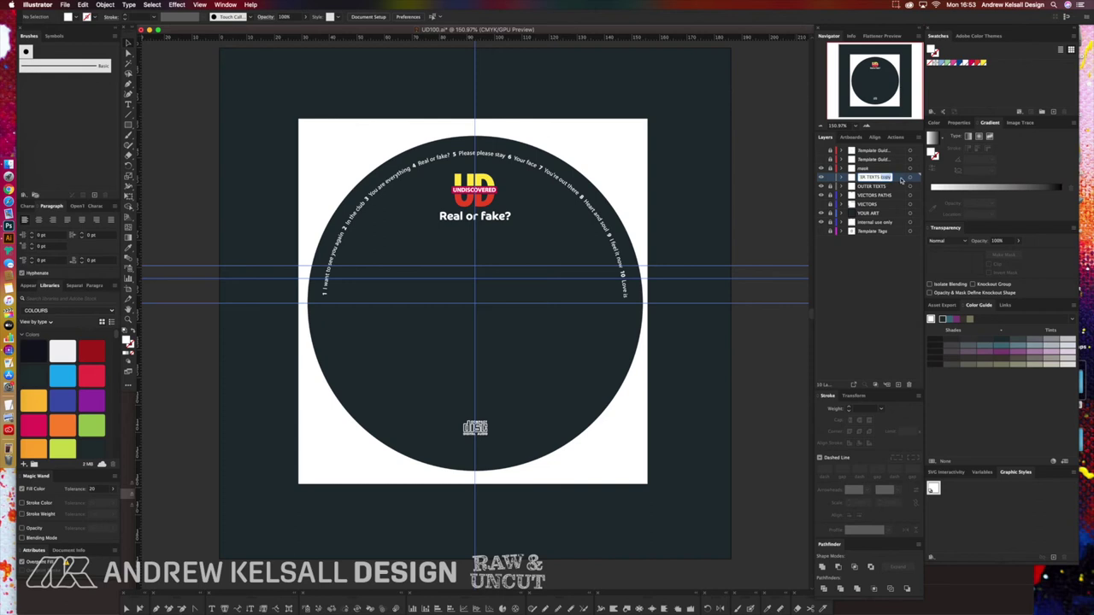
pyautogui.press('BackSpace')
pyautogui.write('2')
pyautogui.press('Return')
# Set the Layers panel options to Large row size.
pyautogui.click(917, 138)
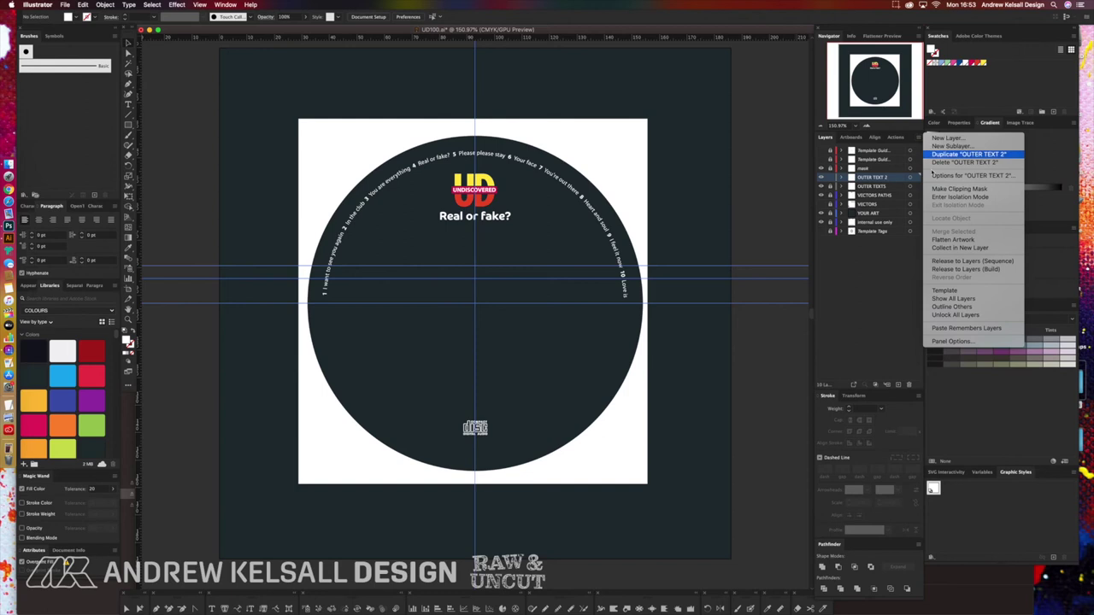
pyautogui.click(951, 341)
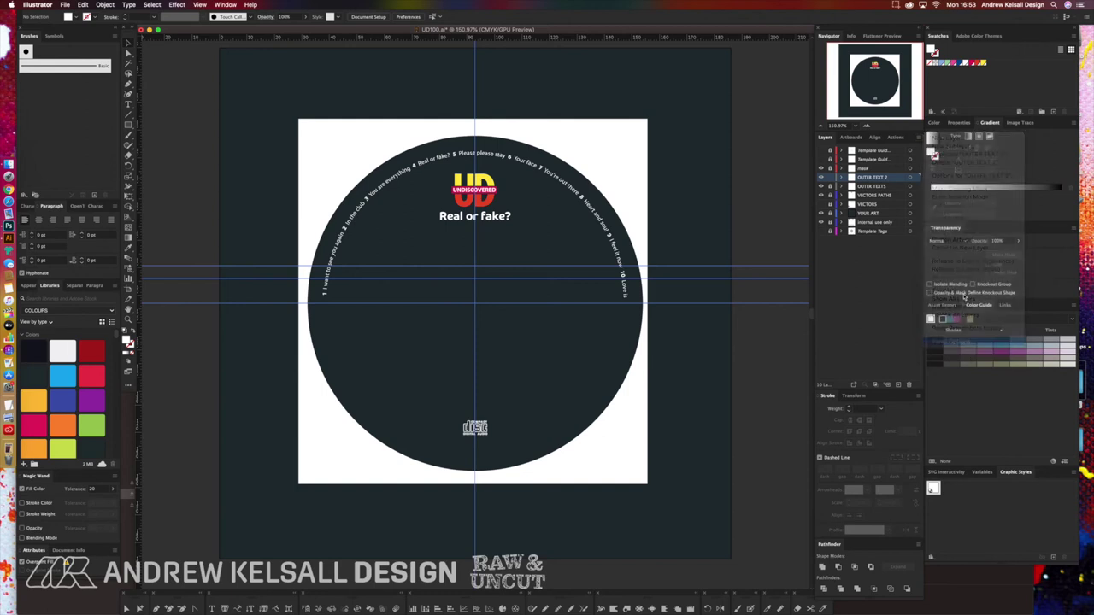
pyautogui.click(507, 287)
pyautogui.click(589, 389)
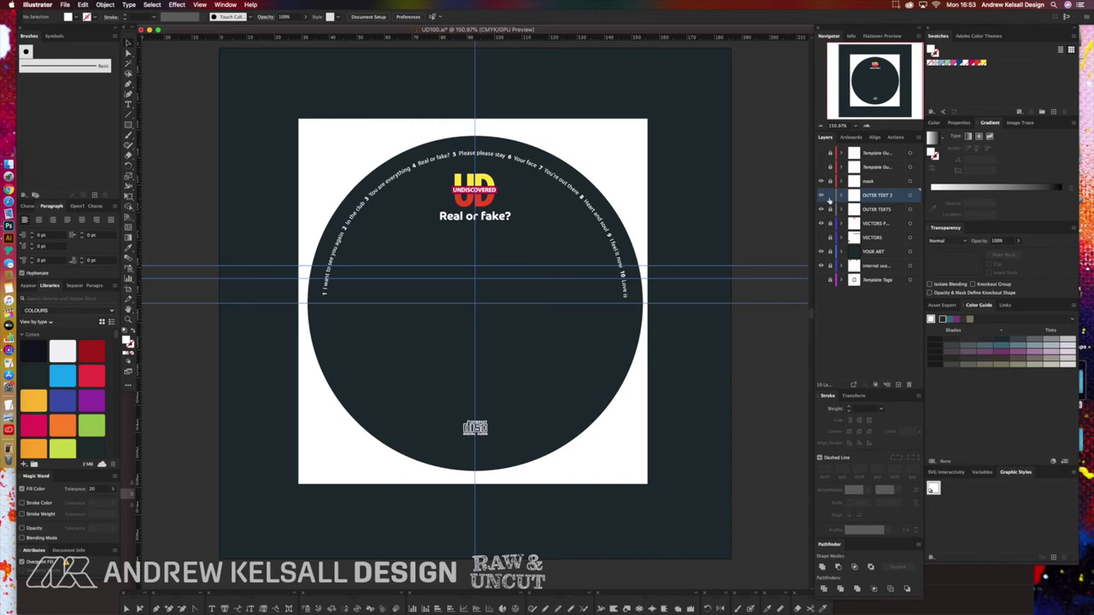
pyautogui.click(540, 171)
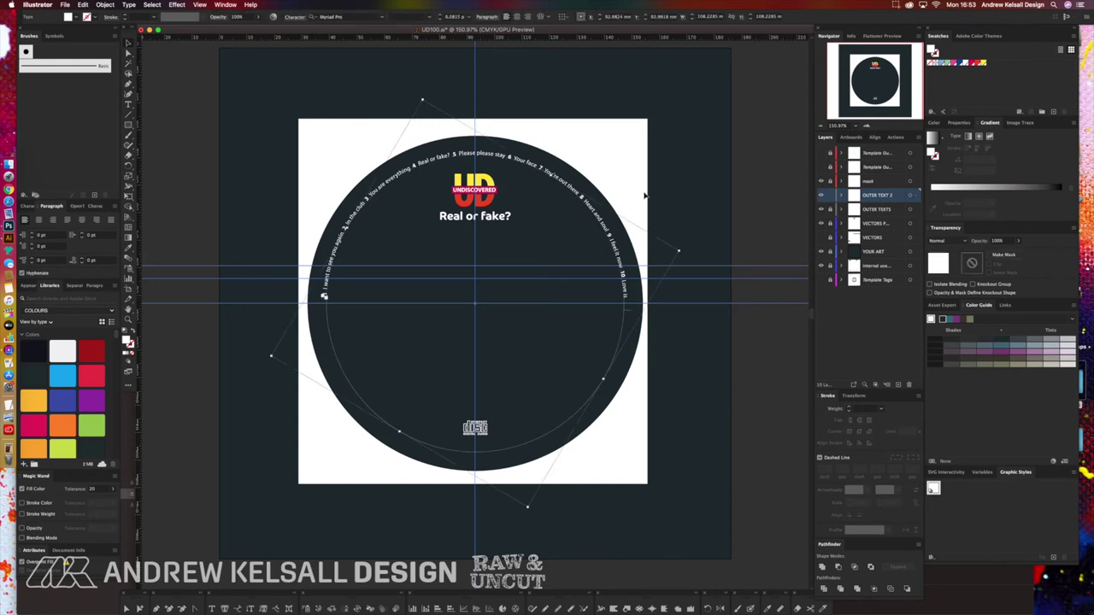
# Update the legacy path text and retype it as the 'All Songs Copyrighted by' copyright line.
pyautogui.click(128, 105)
pyautogui.click(325, 294)
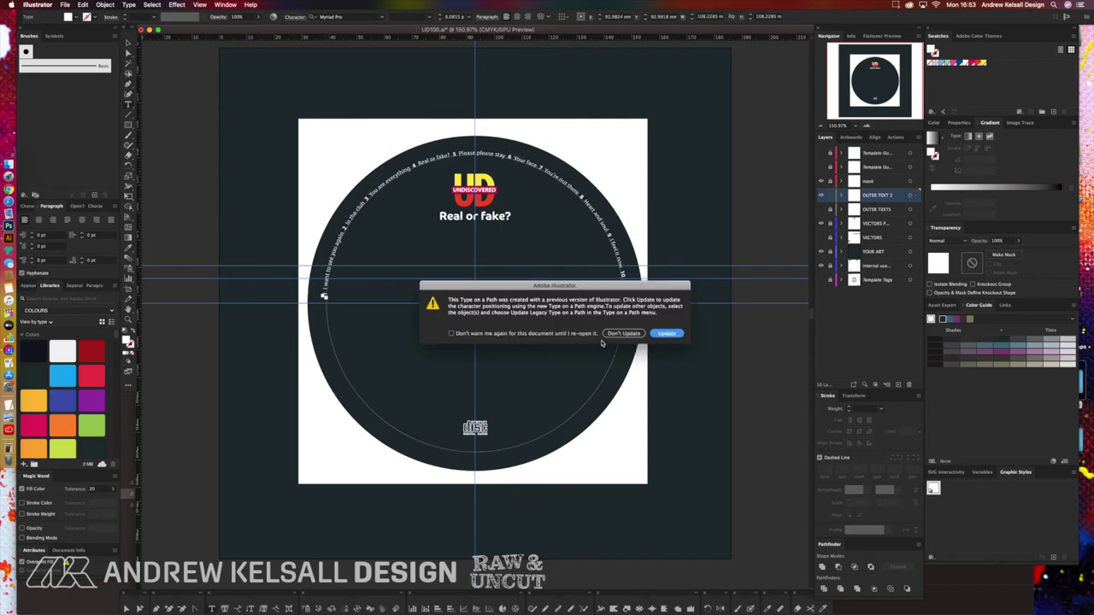
pyautogui.click(665, 336)
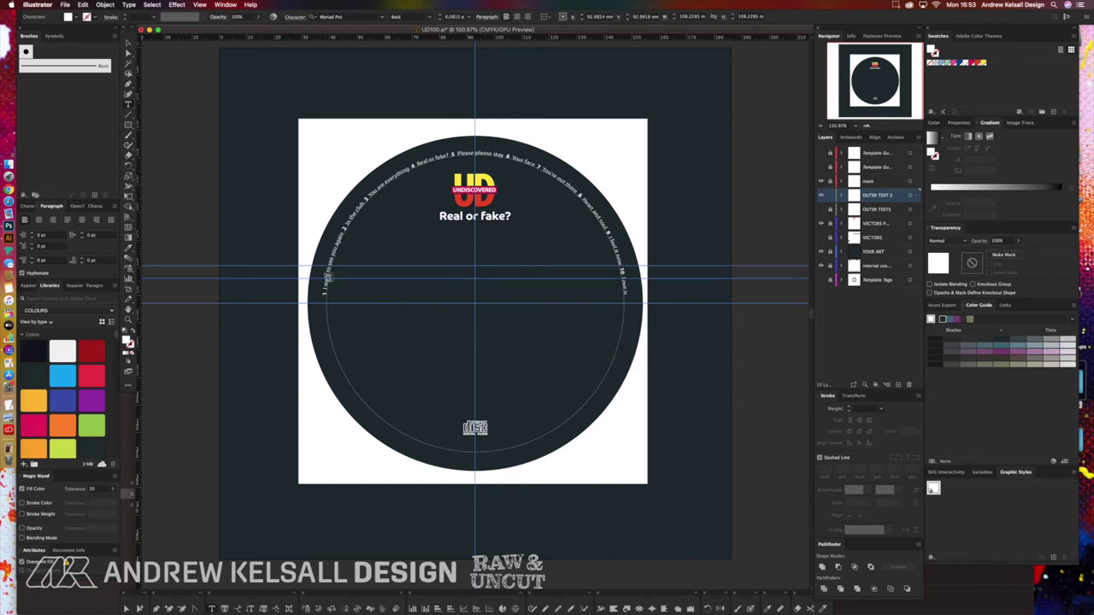
pyautogui.moveTo(326, 294); pyautogui.dragTo(629, 321)
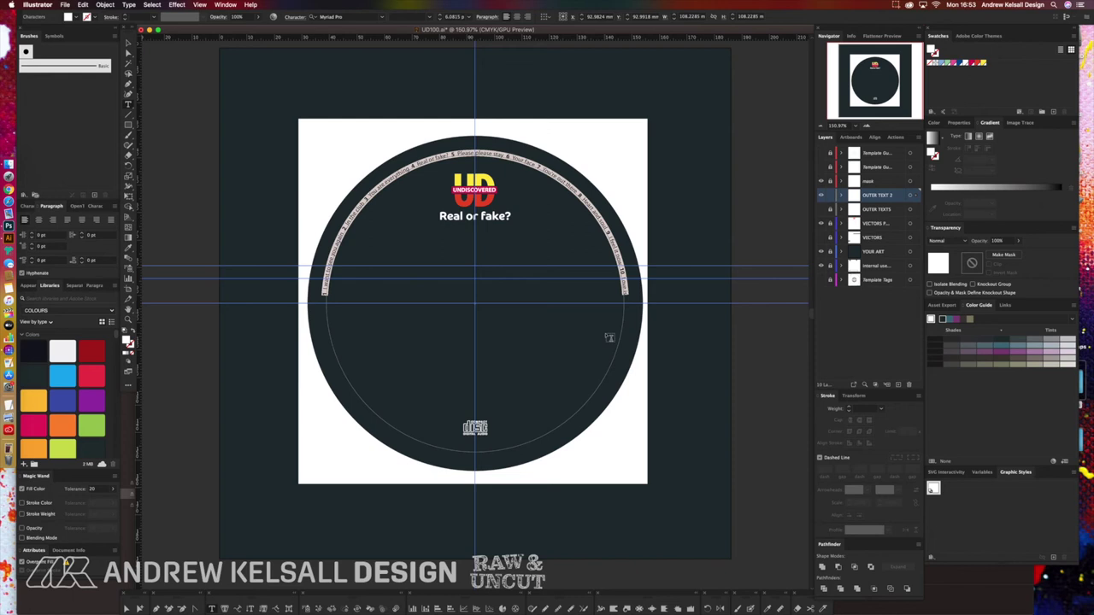
pyautogui.write('A')
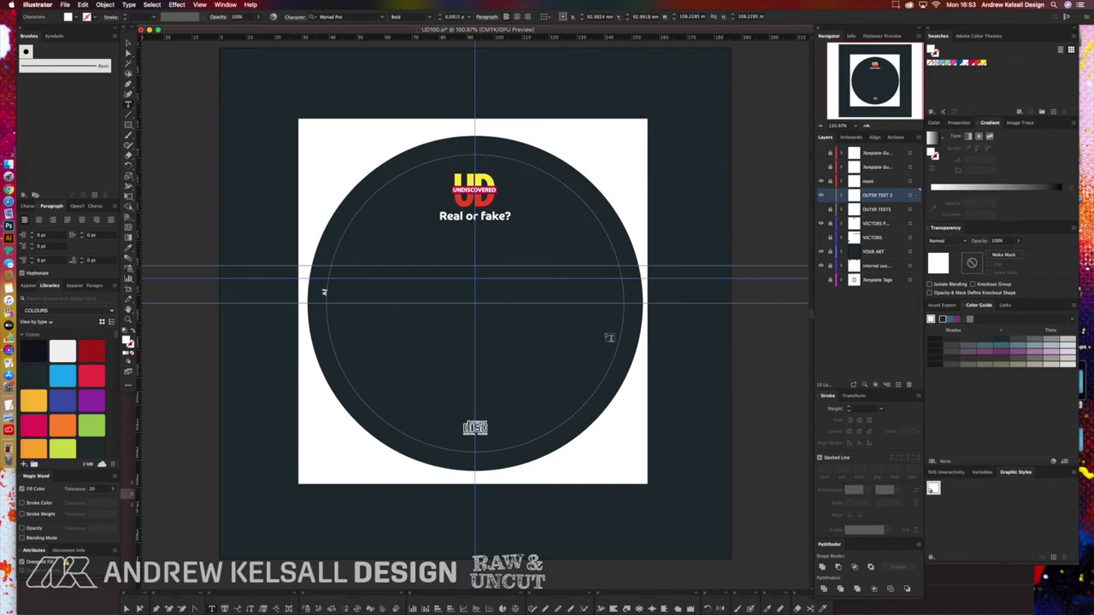
pyautogui.write('ll Songs Copyrig')
pyautogui.write('The Big Deal Music"')
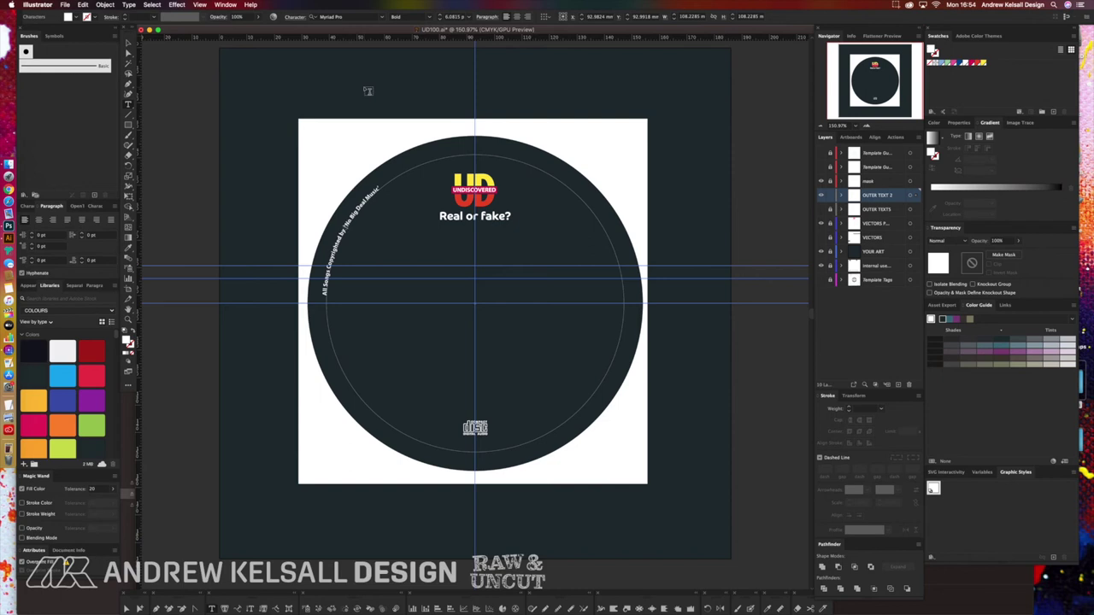
# Set the copyright line to Semibold and slide it along the circle to centre over the disc top.
pyautogui.moveTo(324, 295); pyautogui.dragTo(423, 45)
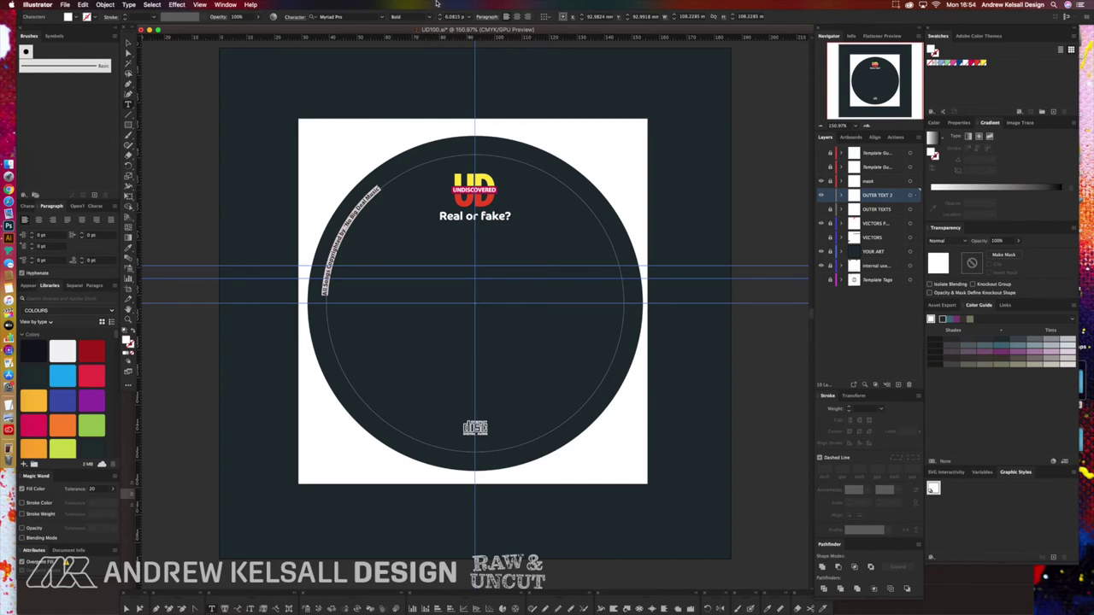
pyautogui.click(432, 18)
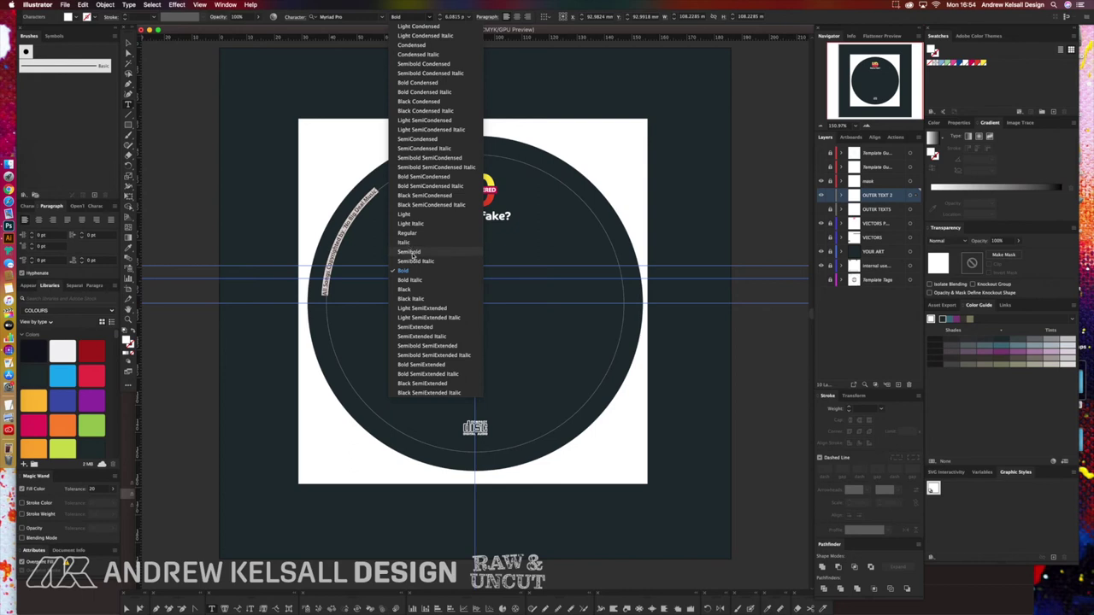
pyautogui.click(413, 253)
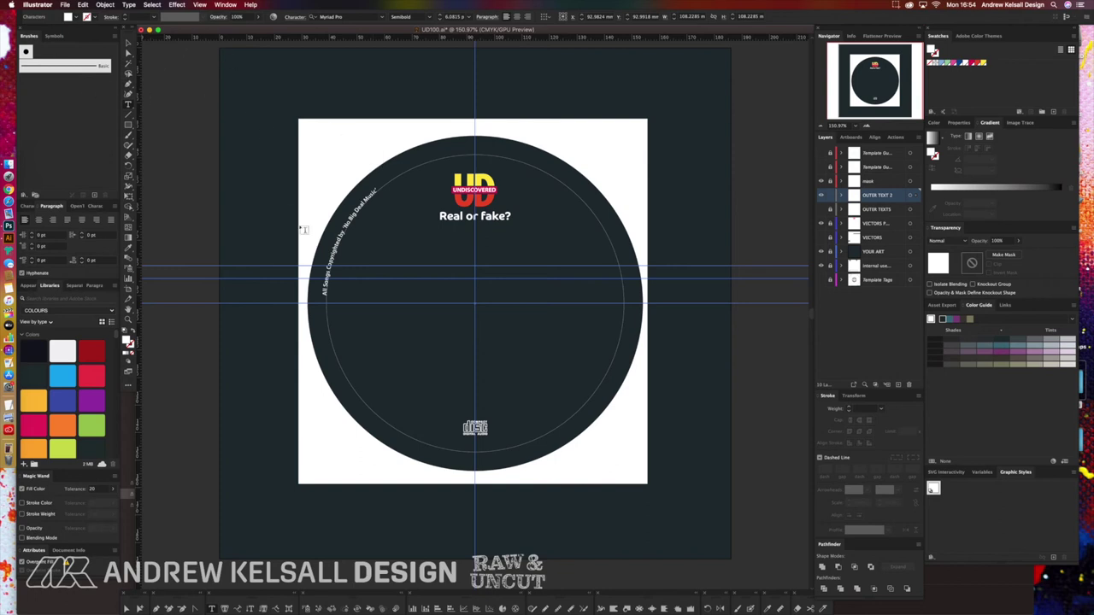
pyautogui.moveTo(328, 295); pyautogui.dragTo(355, 296)
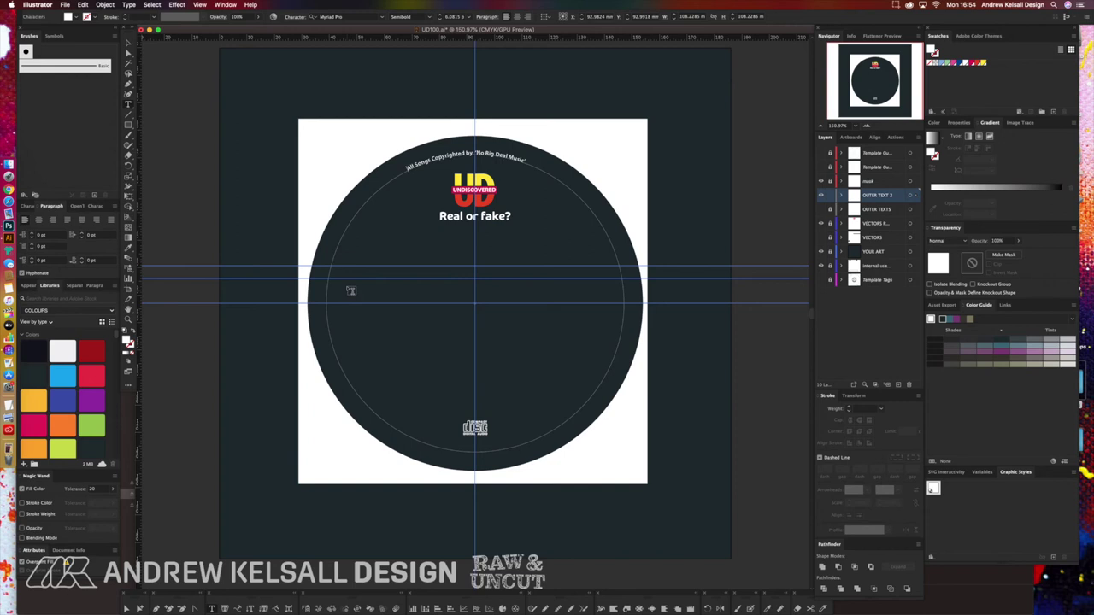
pyautogui.click(318, 295)
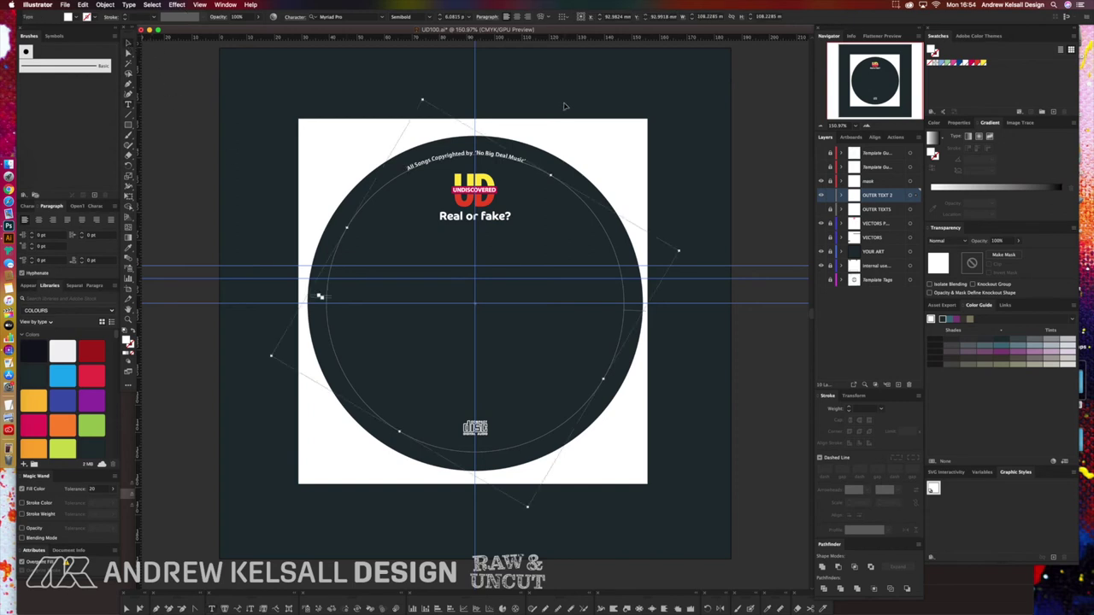
# Reset the curved text's bounding box via Object > Transform and zoom in on the copyright line.
pyautogui.click(128, 5)
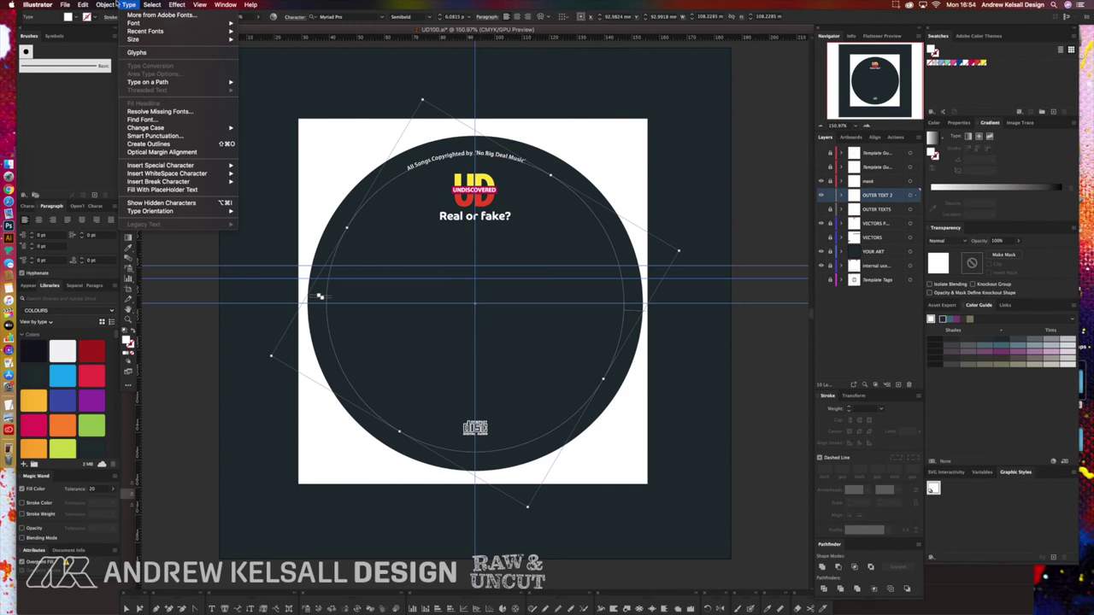
pyautogui.moveTo(106, 5)
pyautogui.moveTo(138, 14)
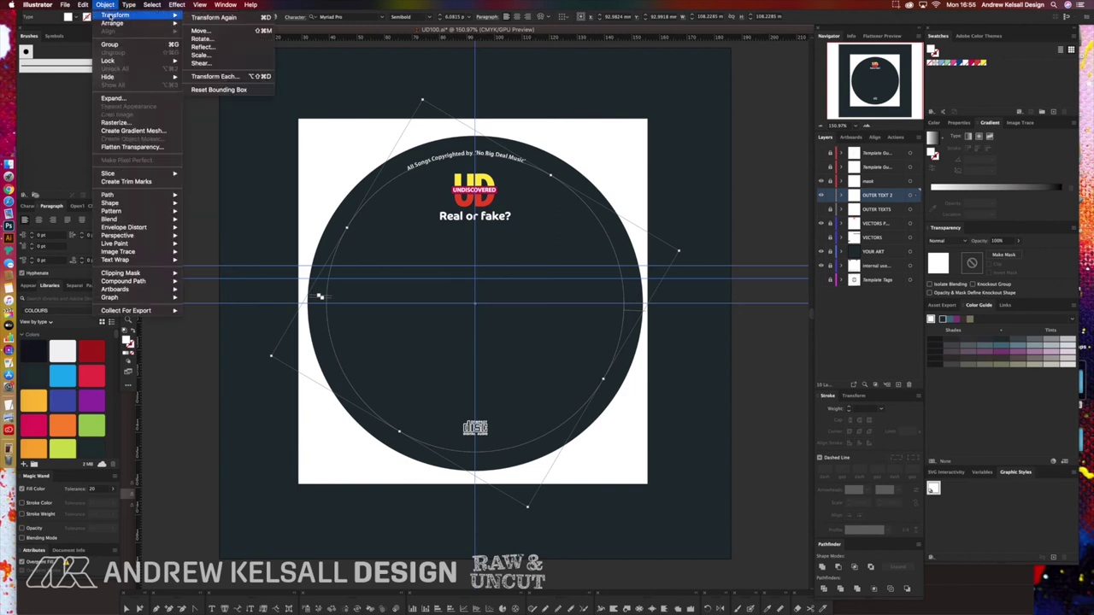
pyautogui.click(217, 90)
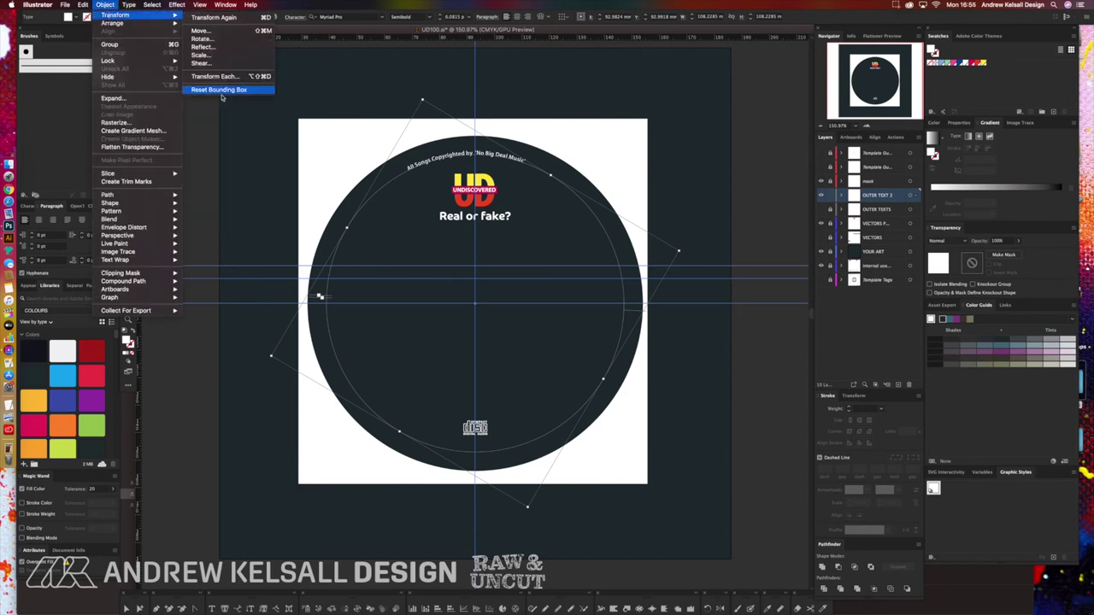
pyautogui.press('super+space')
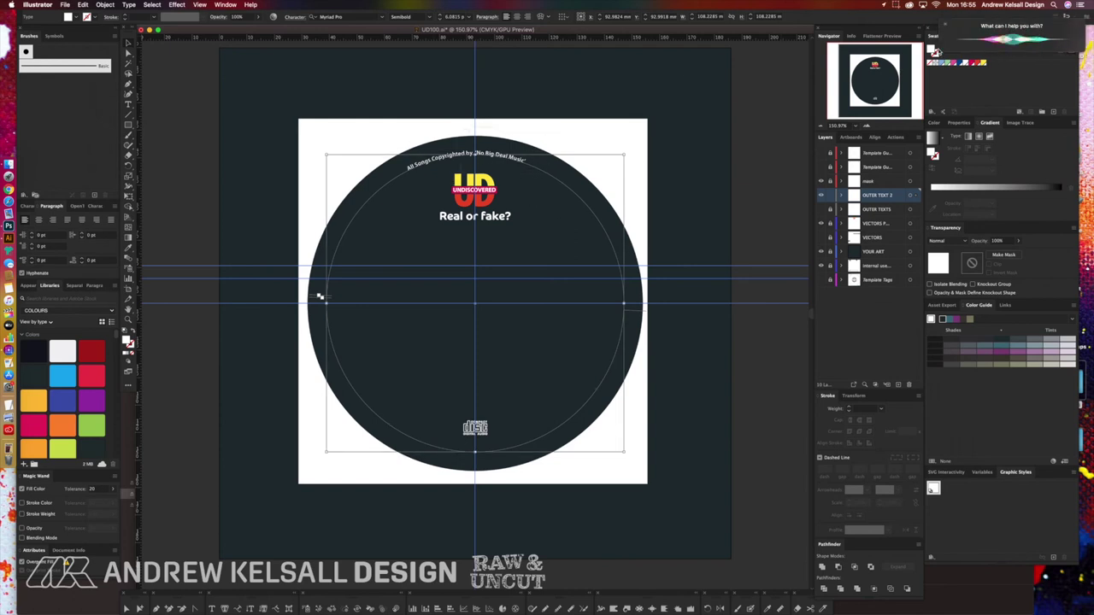
pyautogui.click(944, 26)
pyautogui.moveTo(540, 134); pyautogui.dragTo(390, 193)
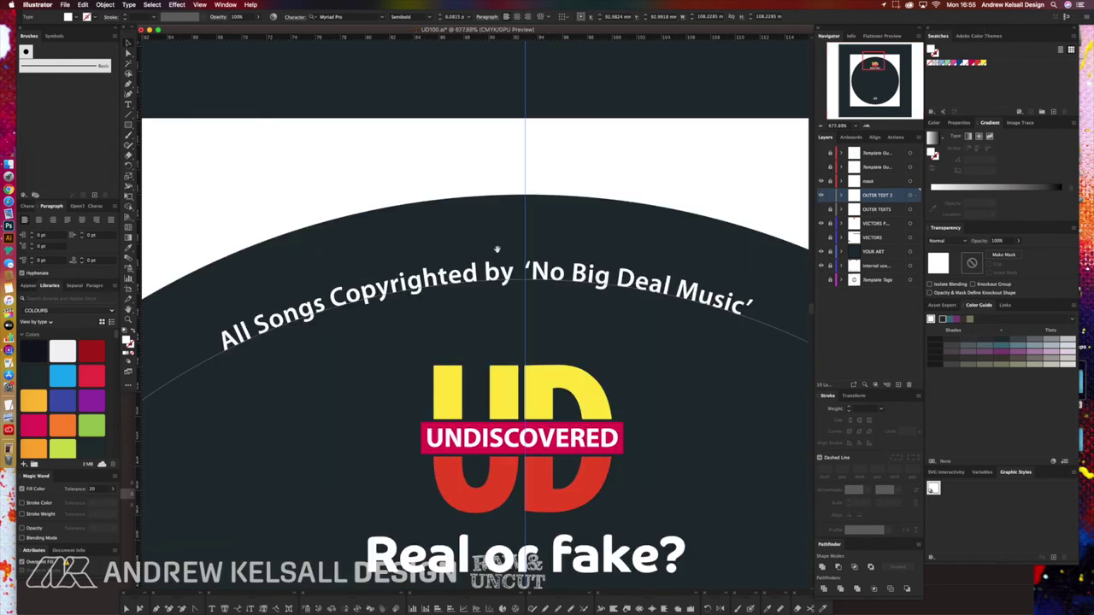
pyautogui.scroll(-2, 462, 214)
pyautogui.hscroll(1, 461, 214)
pyautogui.scroll(-1, 474, 216)
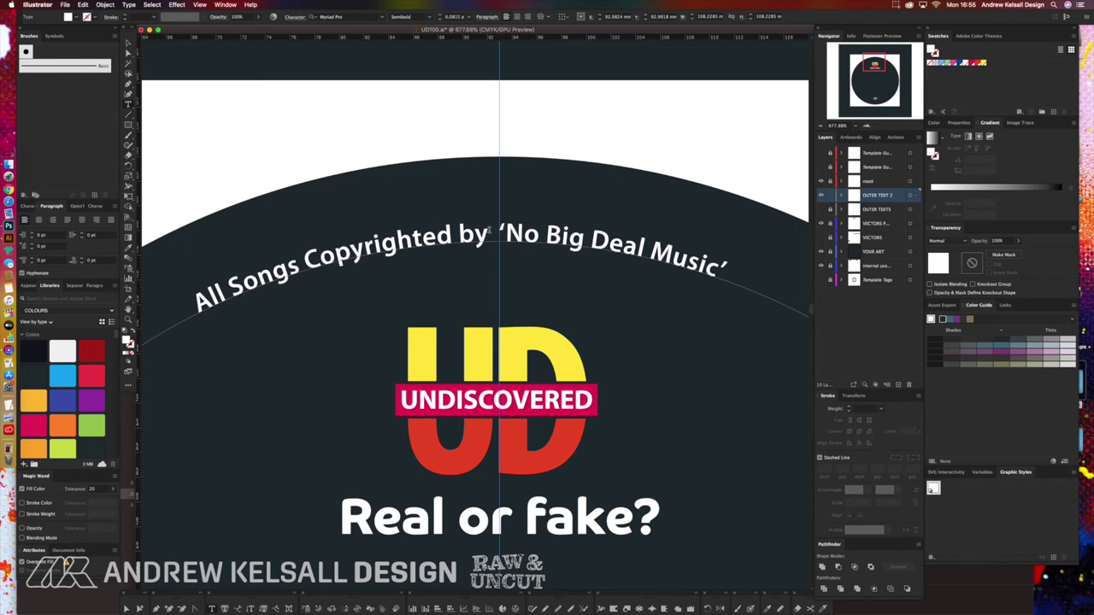
pyautogui.moveTo(500, 232); pyautogui.dragTo(506, 233)
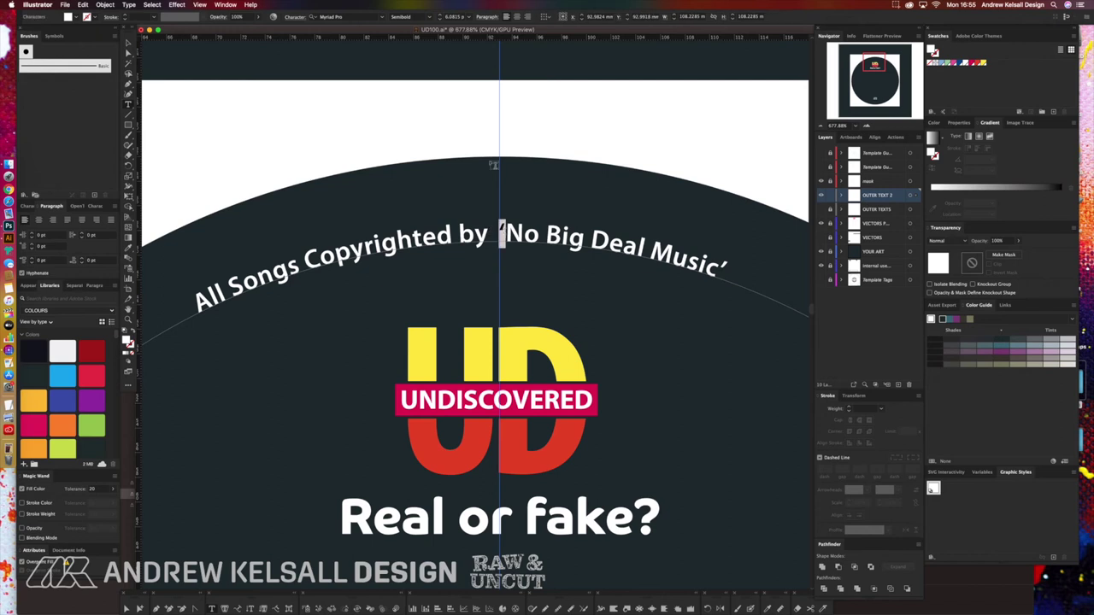
pyautogui.click(129, 5)
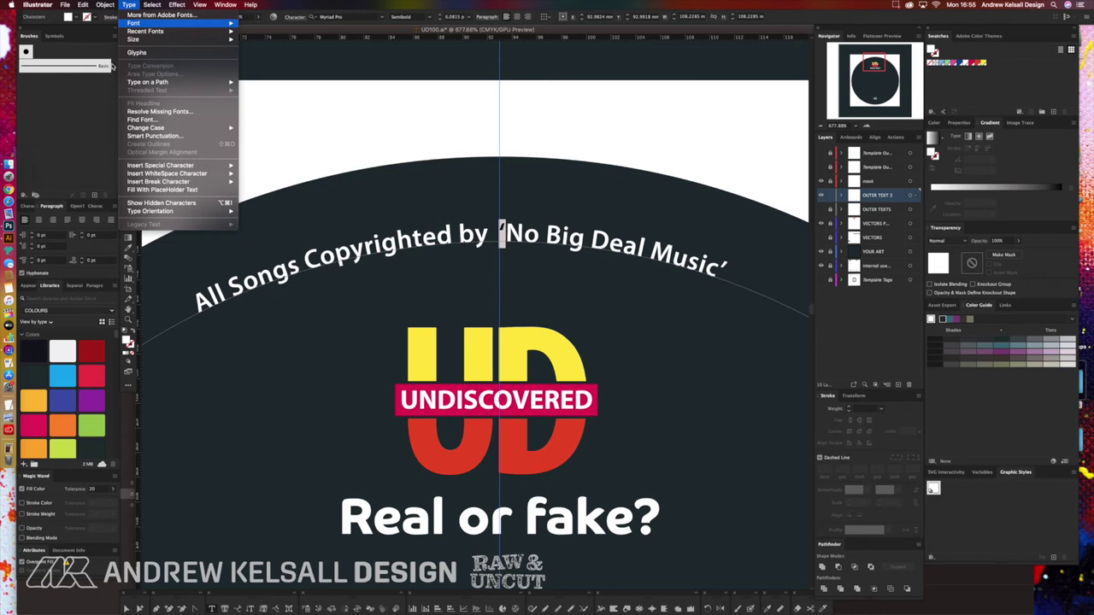
pyautogui.click(178, 54)
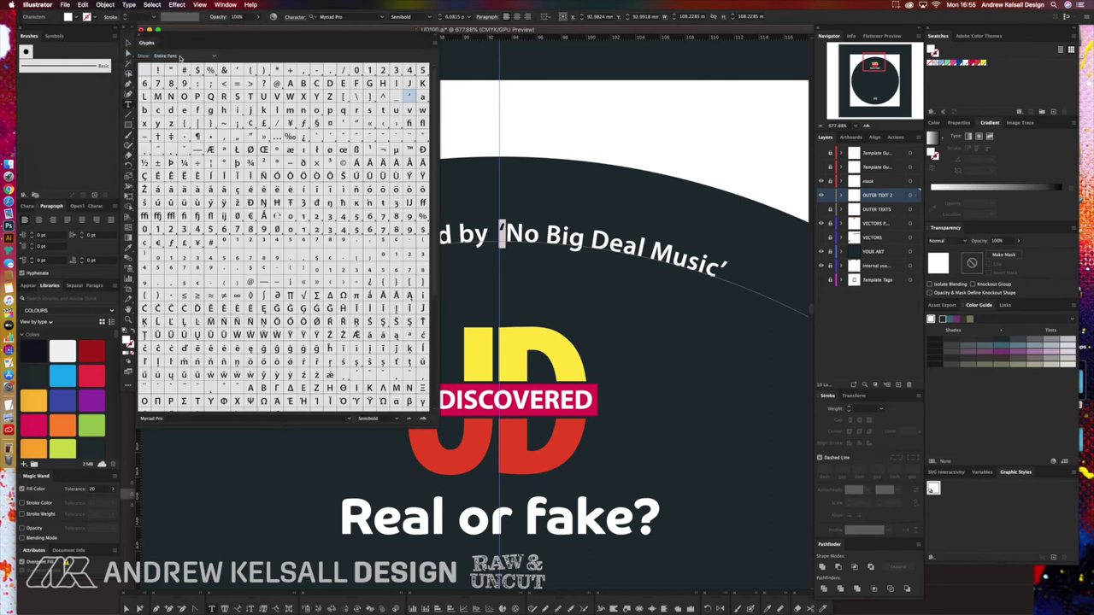
pyautogui.moveTo(186, 37); pyautogui.dragTo(484, 302)
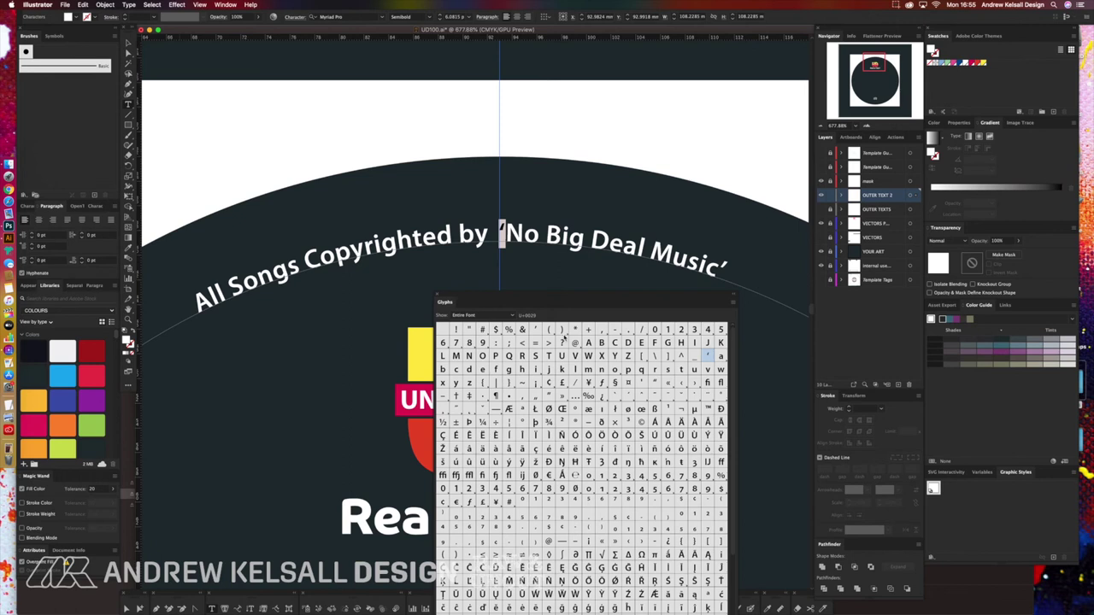
pyautogui.moveTo(688, 301); pyautogui.dragTo(476, 57)
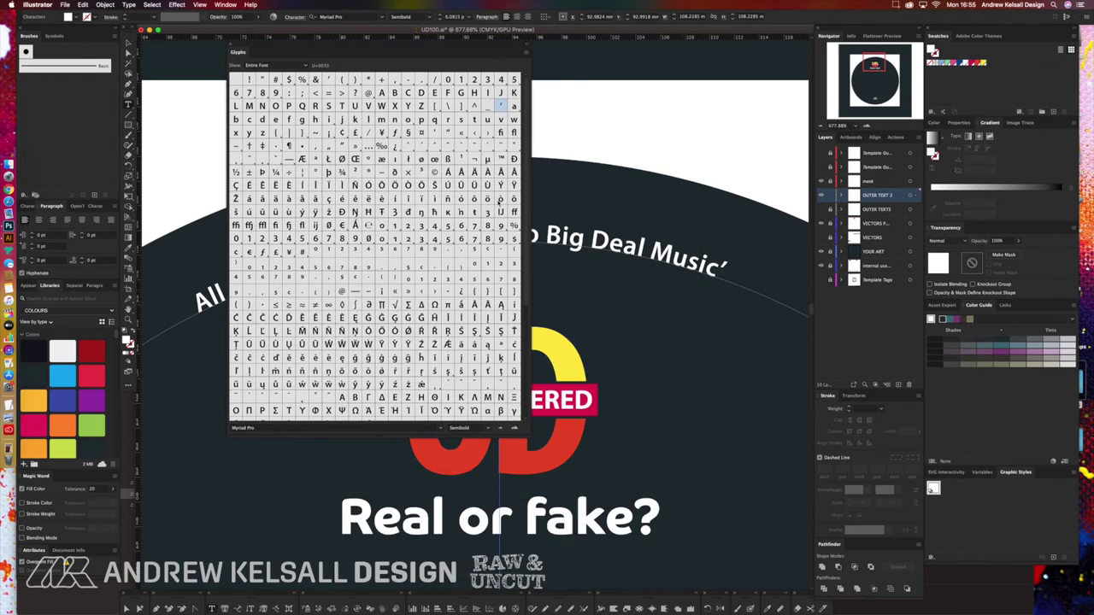
pyautogui.click(509, 430)
pyautogui.click(509, 430)
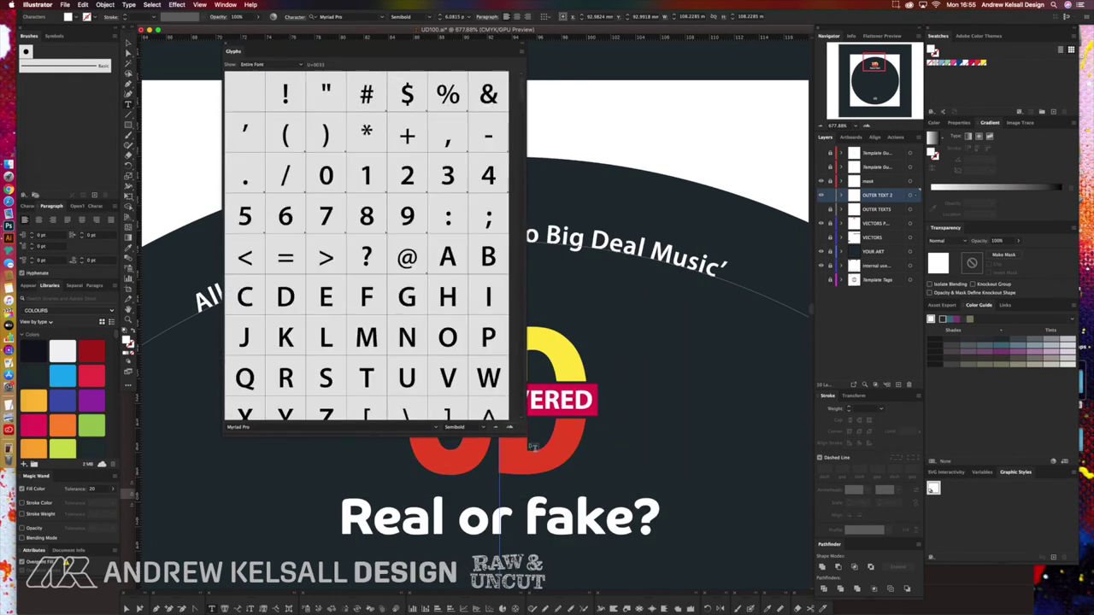
pyautogui.click(494, 428)
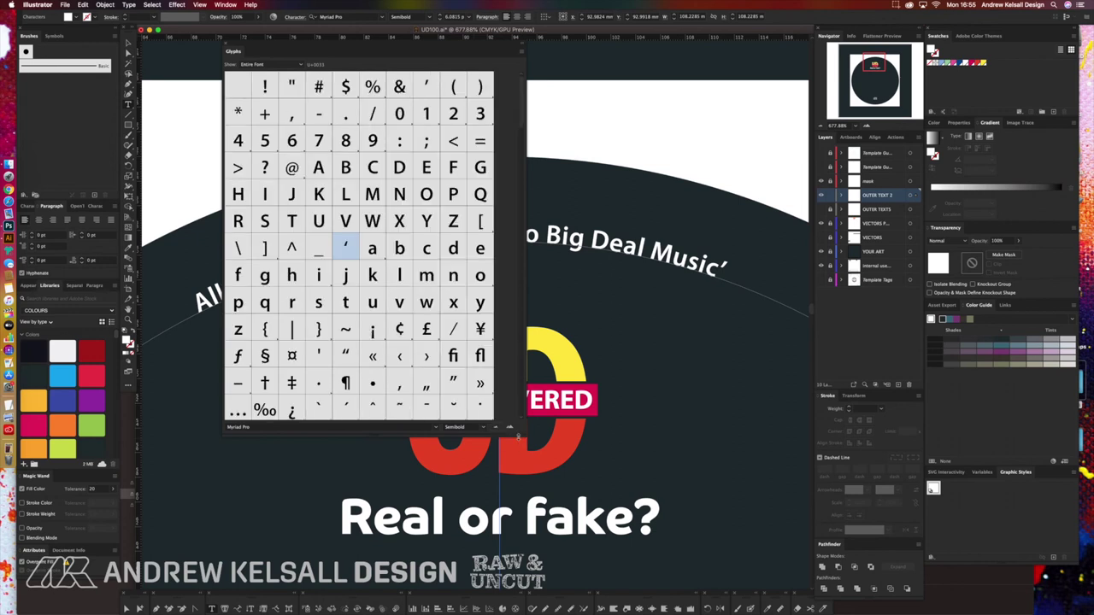
pyautogui.moveTo(524, 436); pyautogui.dragTo(527, 437)
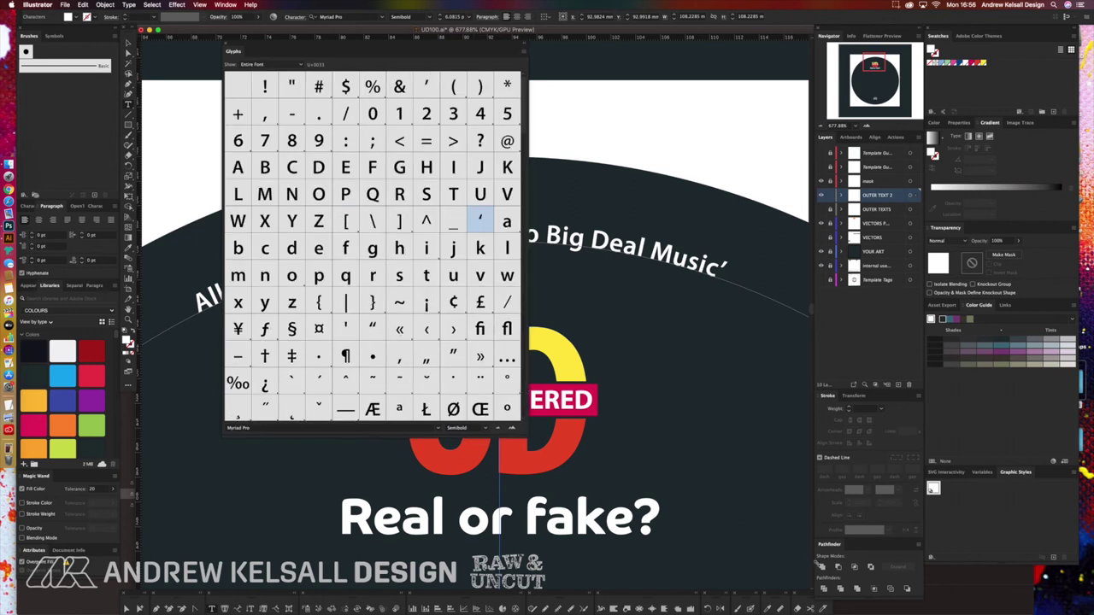
pyautogui.moveTo(816, 564); pyautogui.dragTo(818, 564)
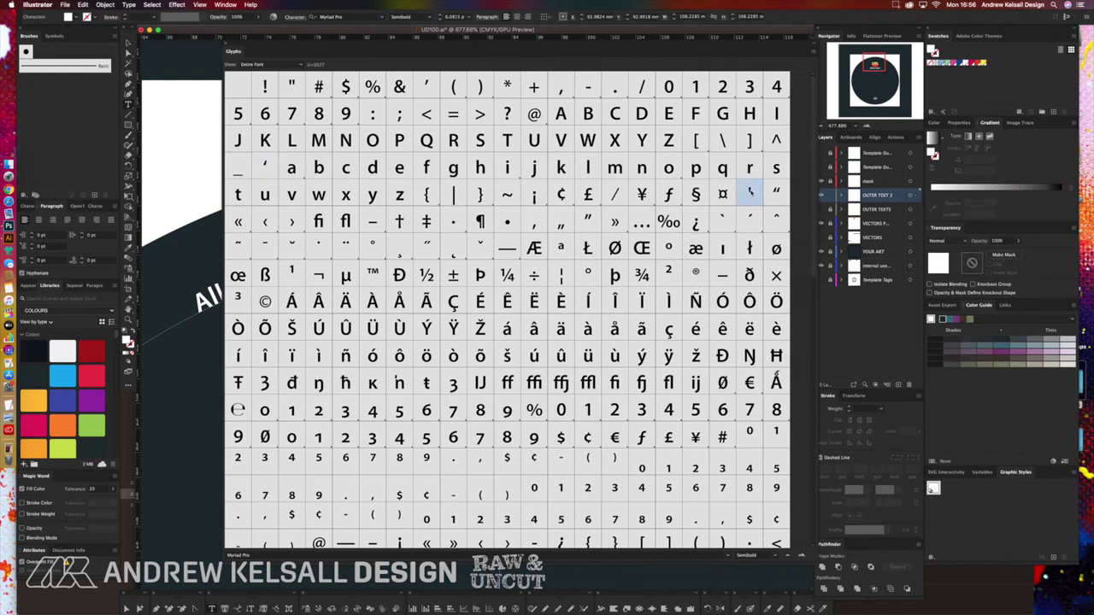
pyautogui.moveTo(248, 49); pyautogui.dragTo(237, 315)
pyautogui.click(218, 318)
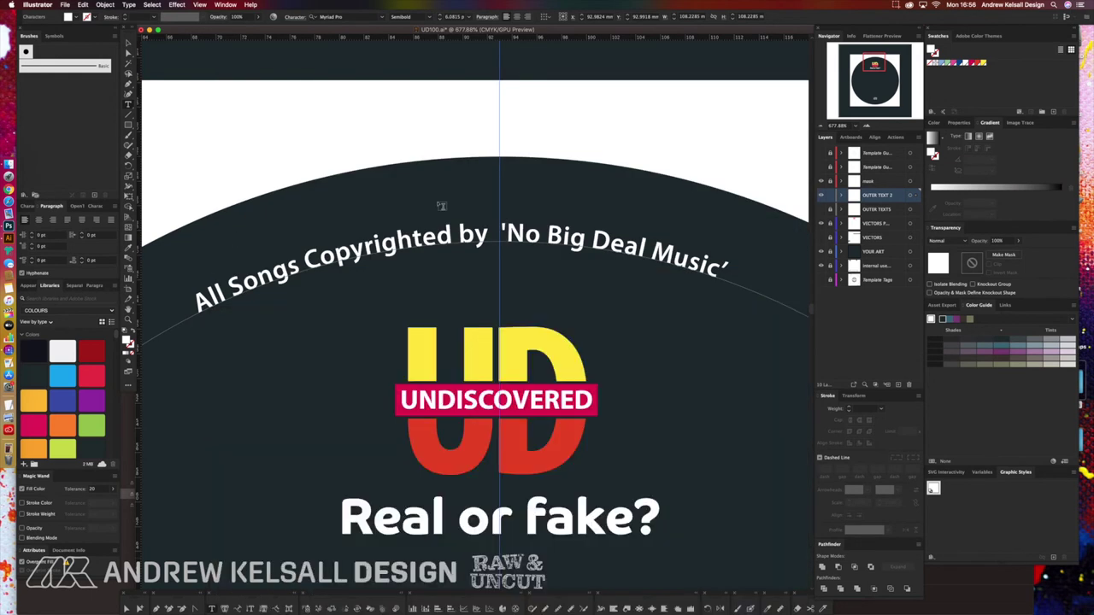
# Replace the opening quote with a straight apostrophe, trying Bold on No Big Deal Music then reverting to Semibold.
pyautogui.moveTo(501, 233); pyautogui.dragTo(506, 232)
pyautogui.write("'")
pyautogui.moveTo(506, 231); pyautogui.dragTo(720, 275)
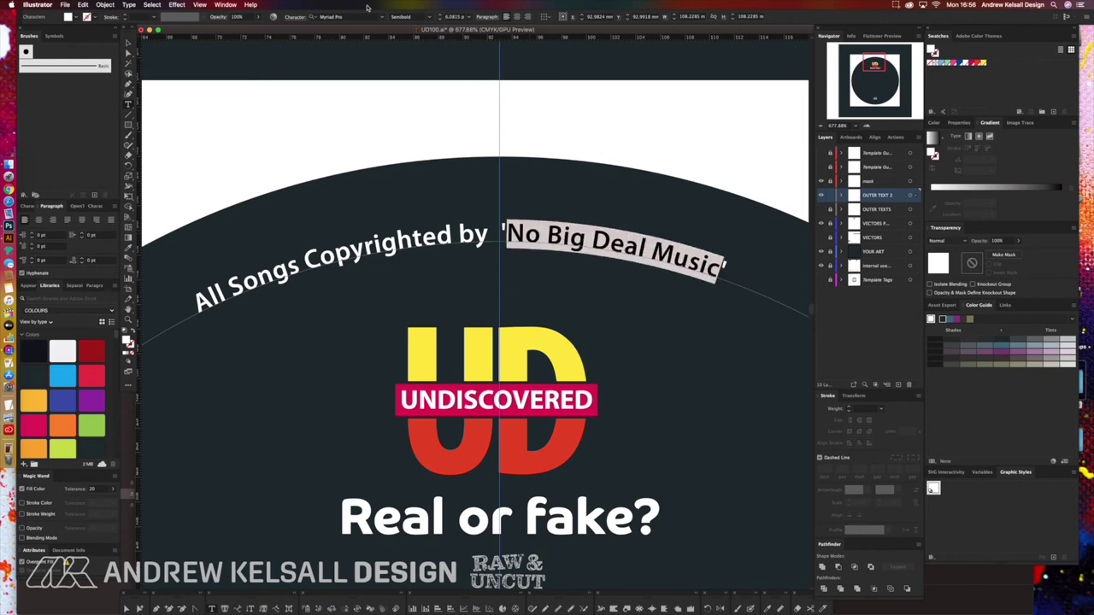
pyautogui.click(430, 17)
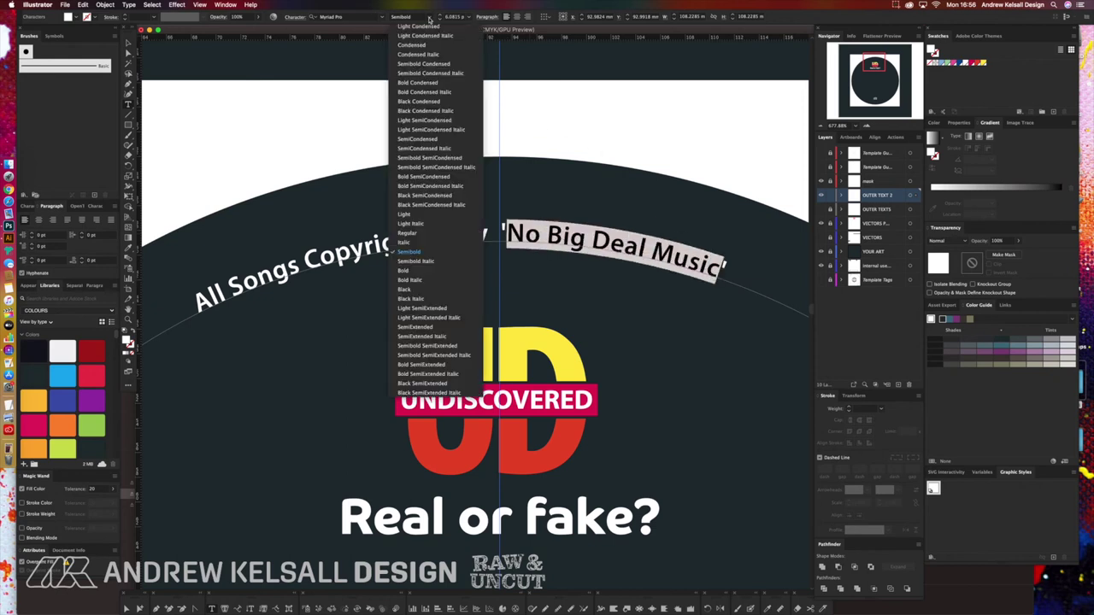
pyautogui.click(403, 271)
pyautogui.click(584, 242)
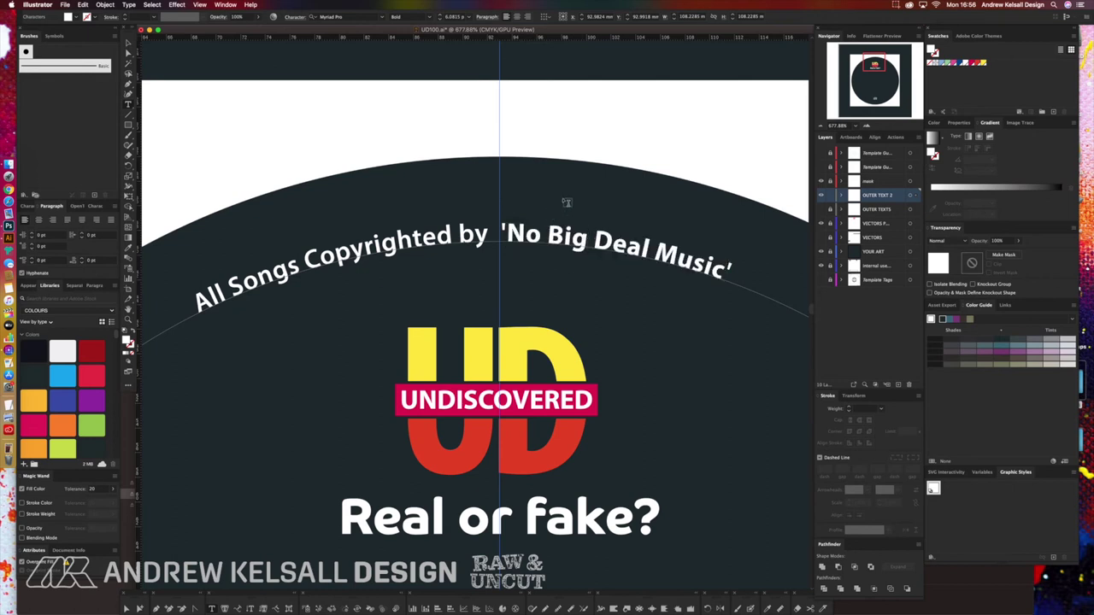
pyautogui.press('Up')
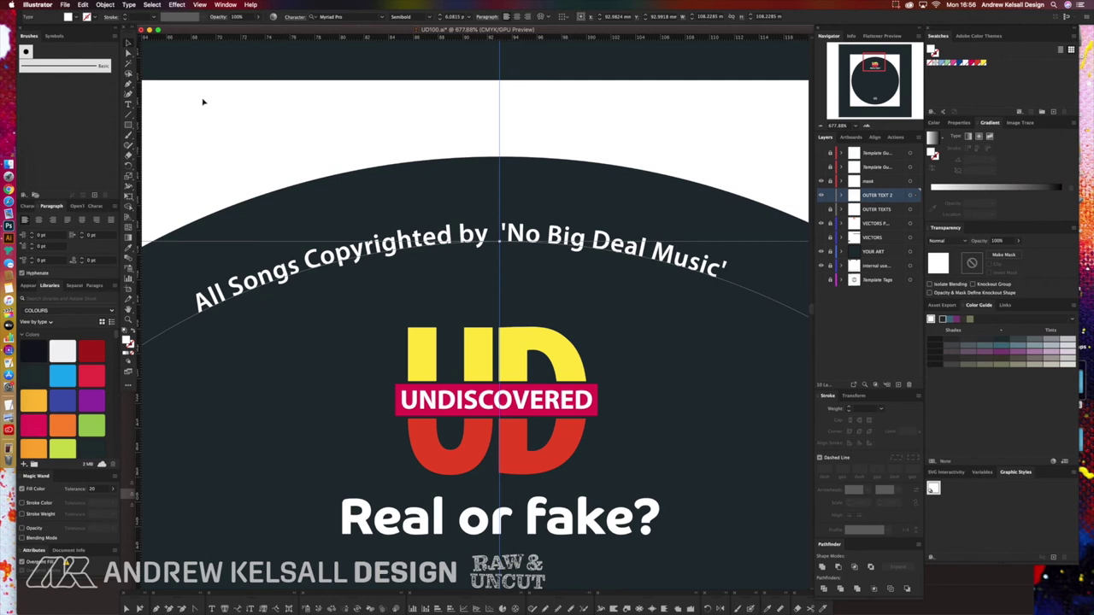
# Select the curved copyright text object and fit the whole disc artboard in view.
pyautogui.click(129, 106)
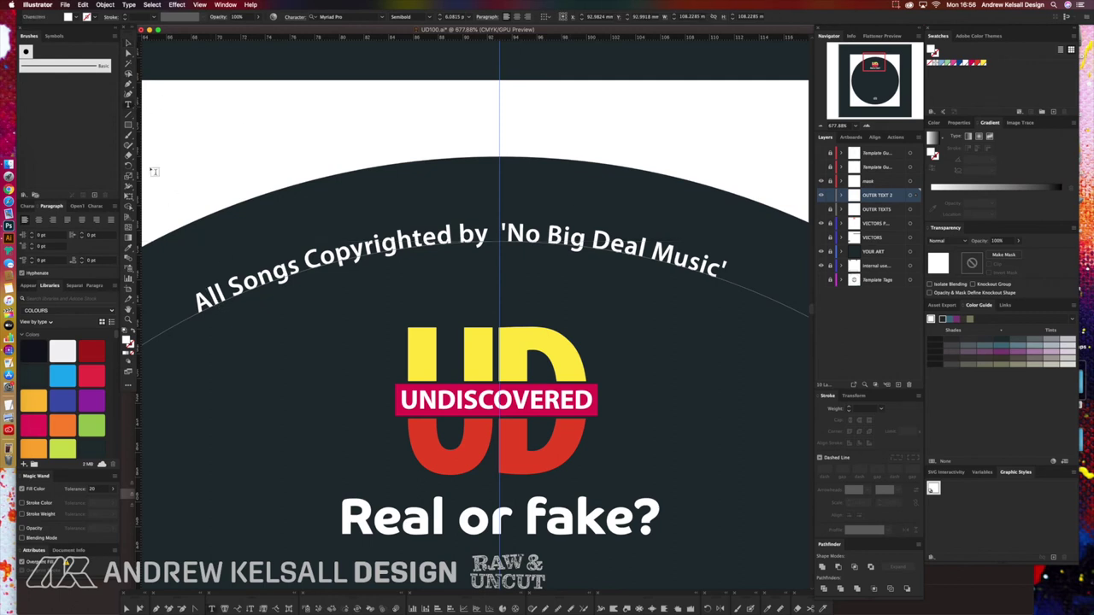
pyautogui.click(129, 46)
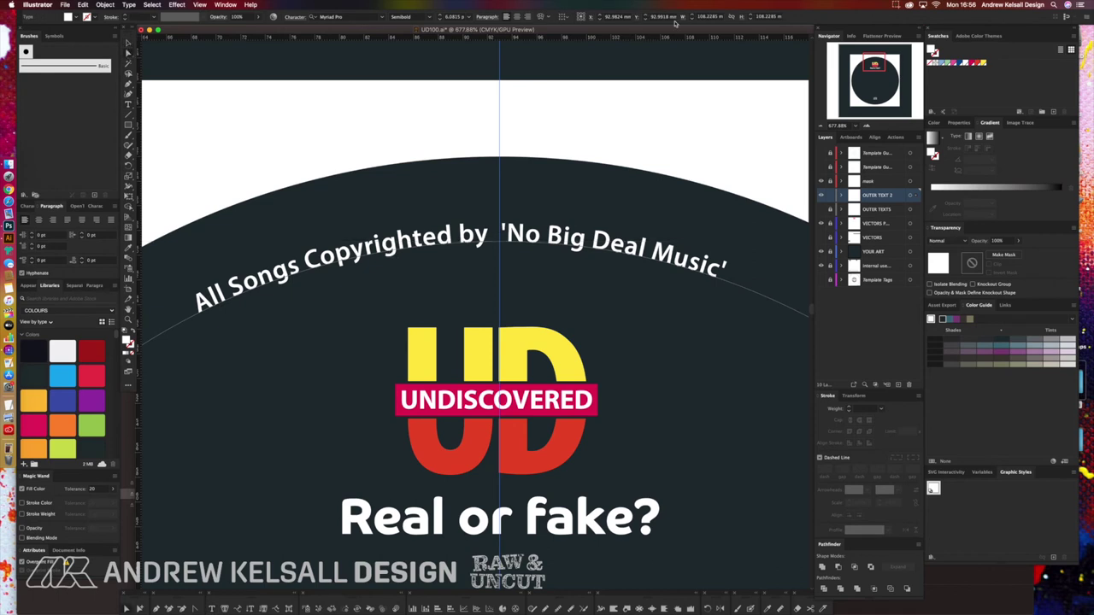
pyautogui.press('super+0')
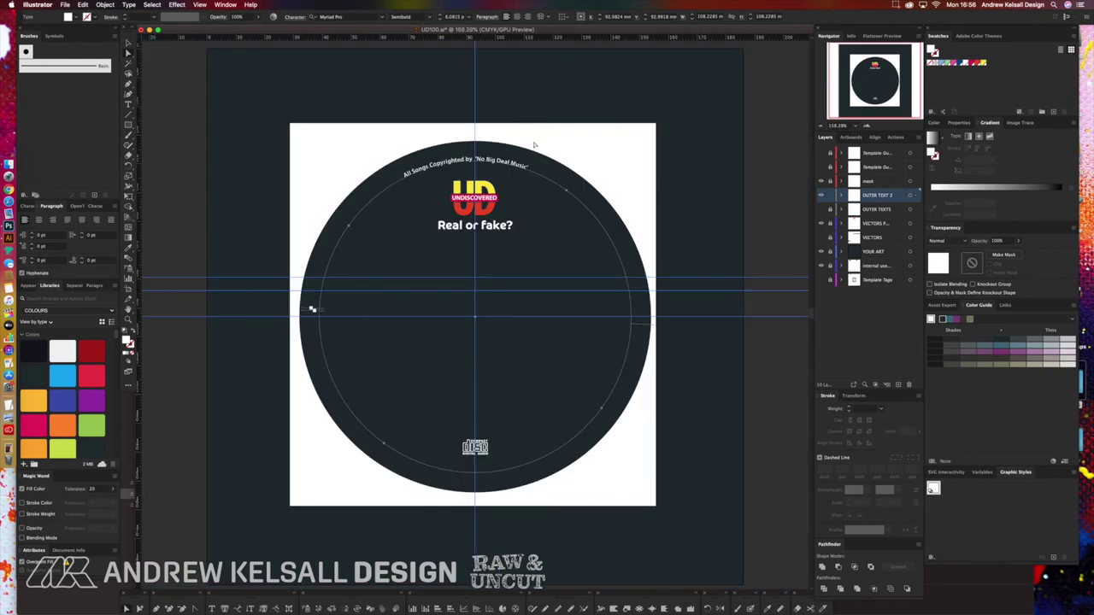
# Dismiss the voice assistant popup and nudge the circle path's left anchor with Direct Selection.
pyautogui.press('super+space')
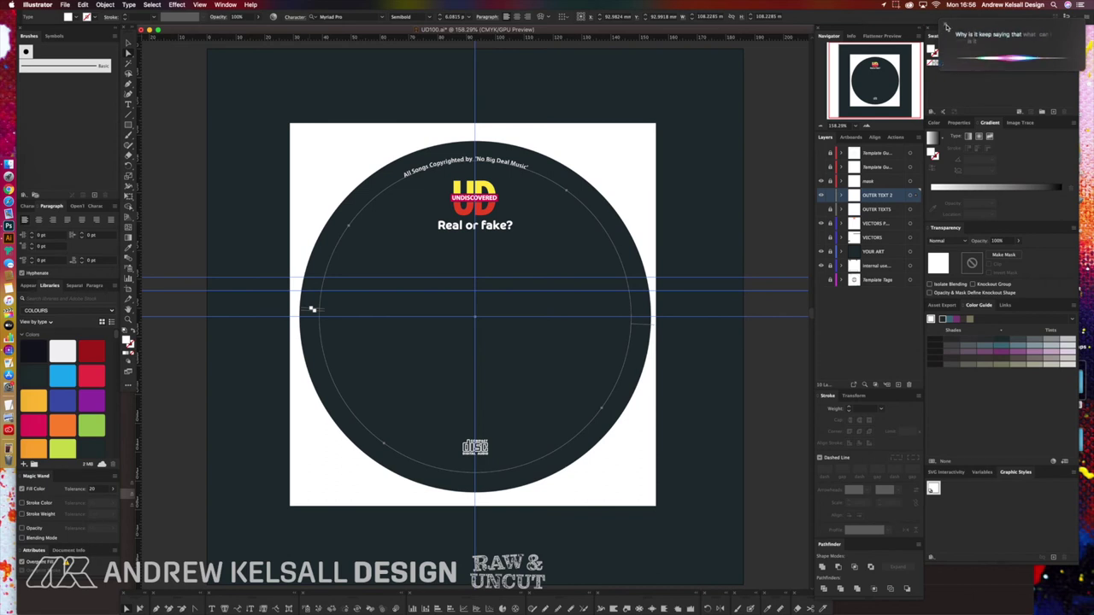
pyautogui.click(947, 26)
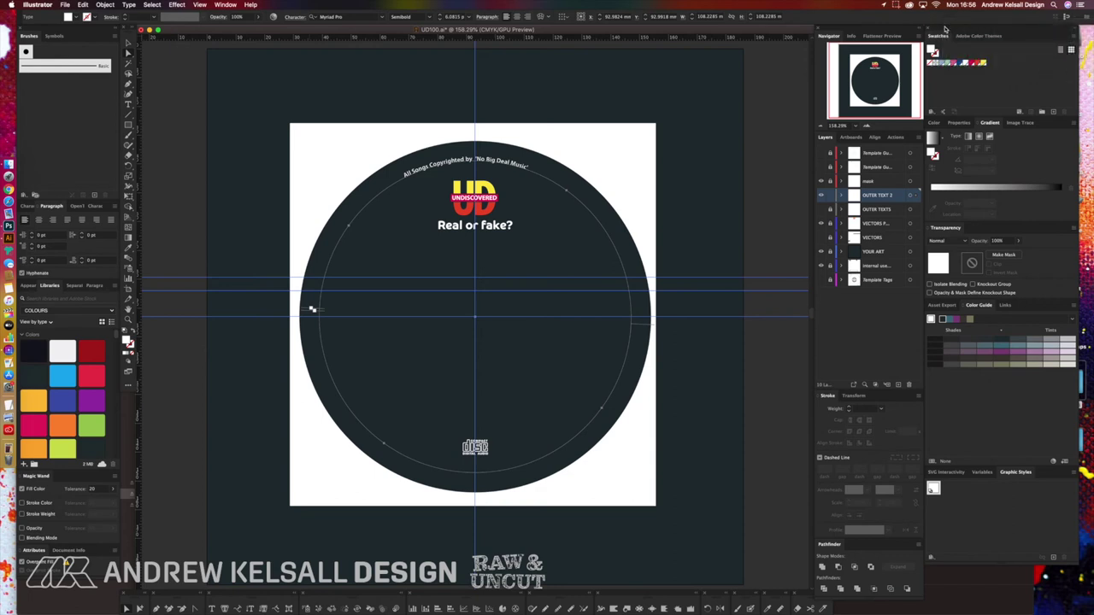
pyautogui.click(526, 132)
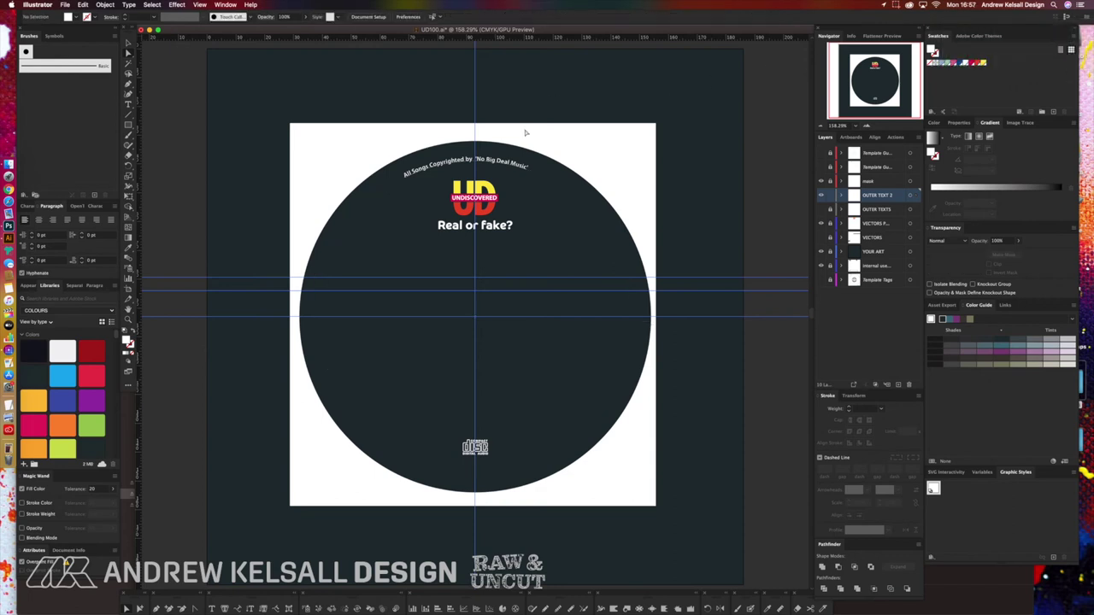
pyautogui.click(513, 165)
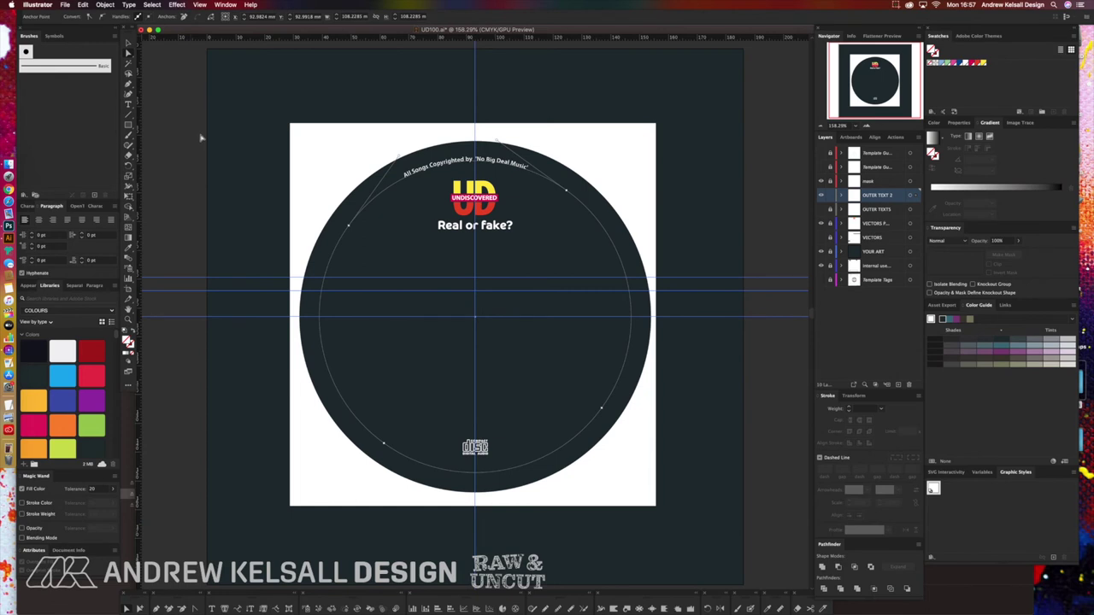
pyautogui.click(130, 106)
pyautogui.click(412, 168)
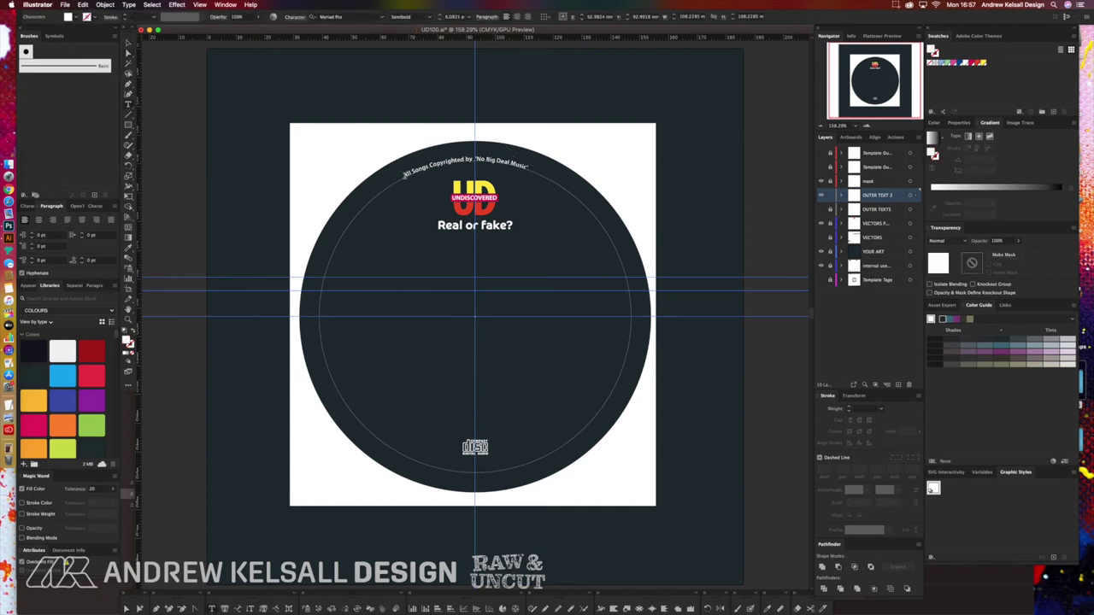
pyautogui.click(128, 52)
pyautogui.click(128, 53)
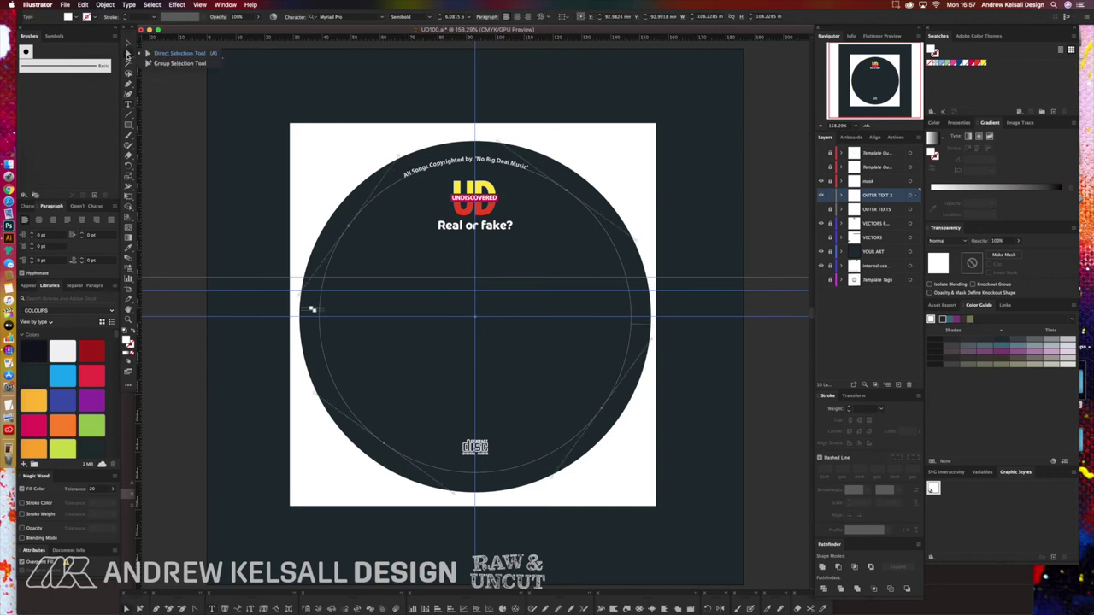
pyautogui.click(316, 312)
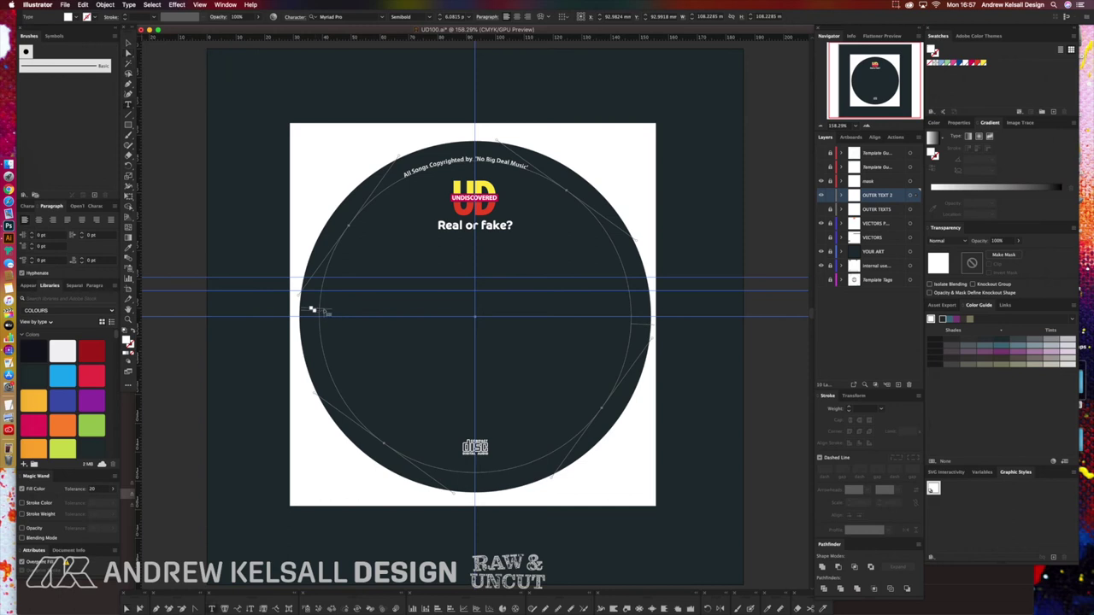
pyautogui.moveTo(314, 309)
pyautogui.mouseDown()
pyautogui.moveTo(611, 556)
pyautogui.moveTo(313, 308)
pyautogui.mouseUp()
# Reselect the circular text and drag its start bracket further round the circle.
pyautogui.press('v')
pyautogui.click(326, 196)
pyautogui.click(466, 165)
pyautogui.click(128, 45)
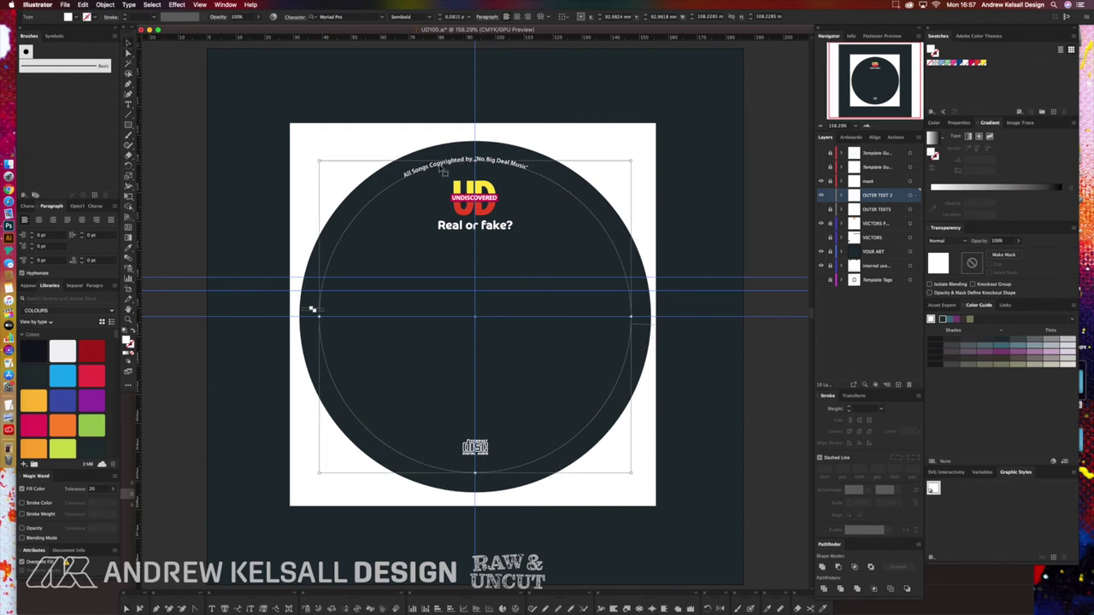
pyautogui.click(313, 312)
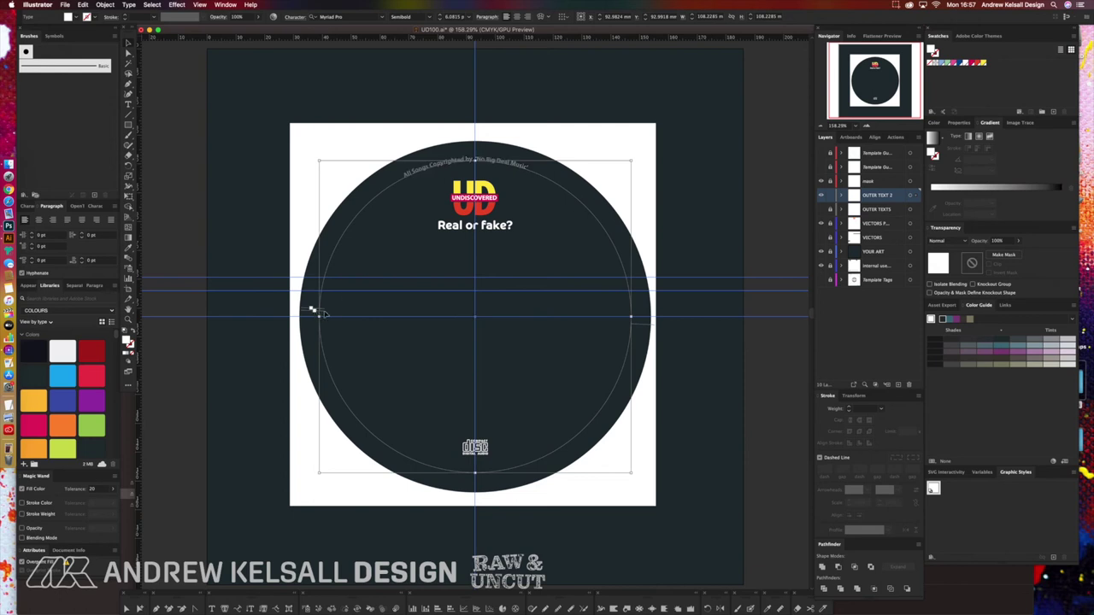
pyautogui.moveTo(368, 396); pyautogui.dragTo(367, 392)
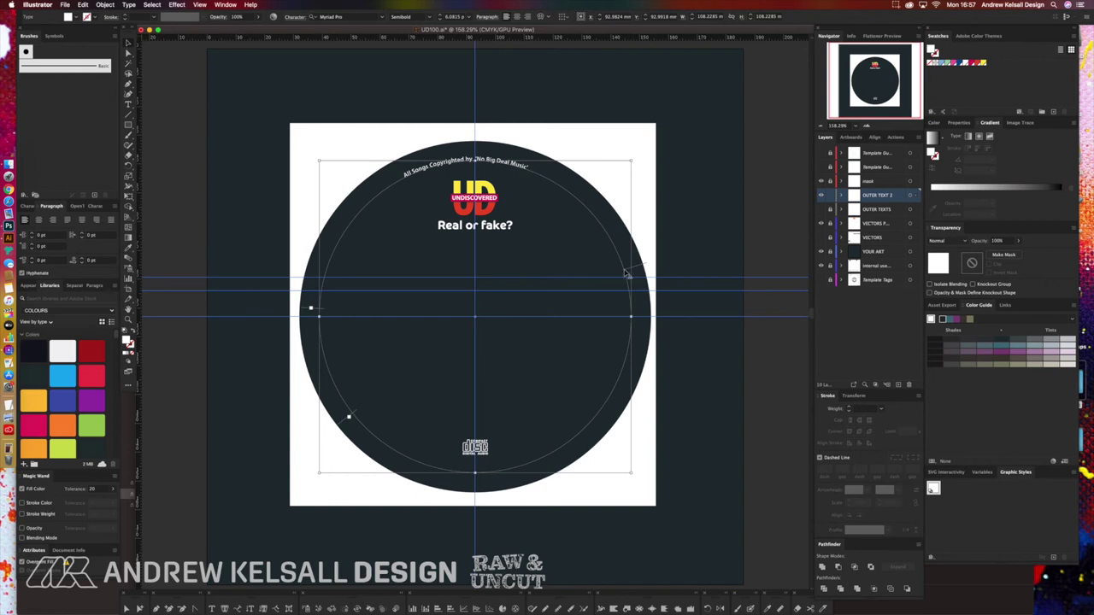
pyautogui.click(313, 310)
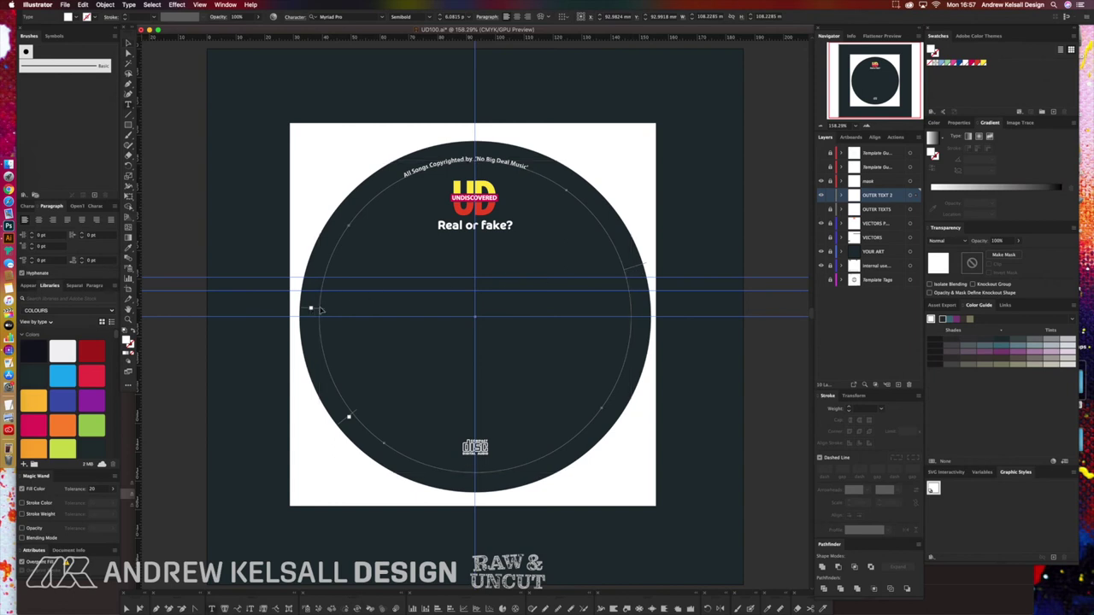
pyautogui.moveTo(312, 309)
pyautogui.mouseDown()
pyautogui.moveTo(596, 554)
pyautogui.moveTo(313, 310)
pyautogui.mouseUp()
pyautogui.moveTo(129, 54); pyautogui.dragTo(145, 54)
pyautogui.scroll(10, 297, 297)
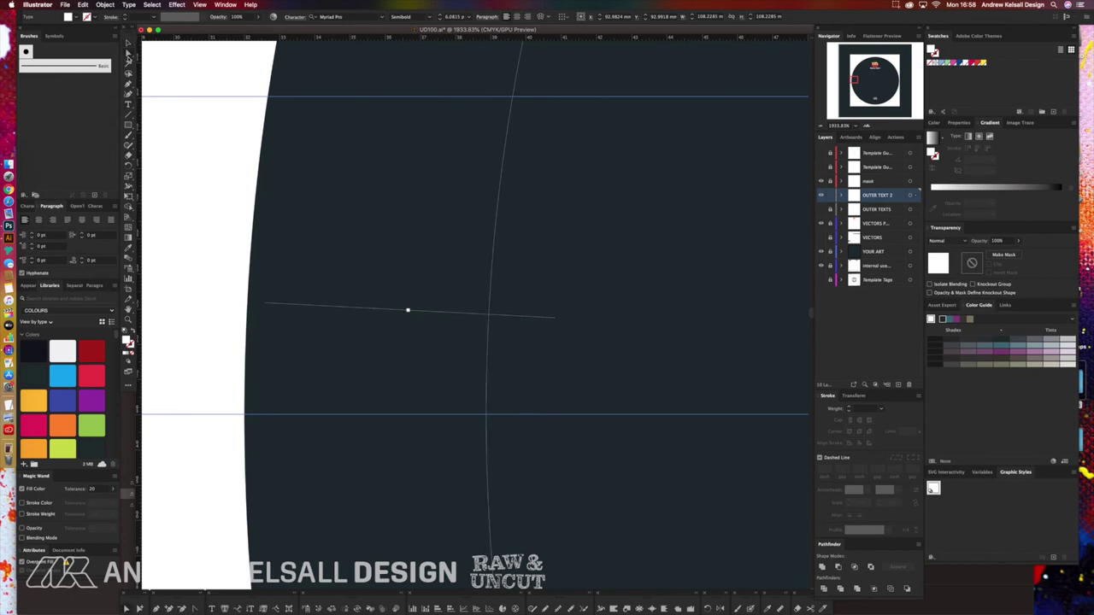
# Select the circular copyright text and rotate it about 180° so it runs along the disc bottom.
pyautogui.moveTo(480, 317); pyautogui.dragTo(538, 263)
pyautogui.press('super+0')
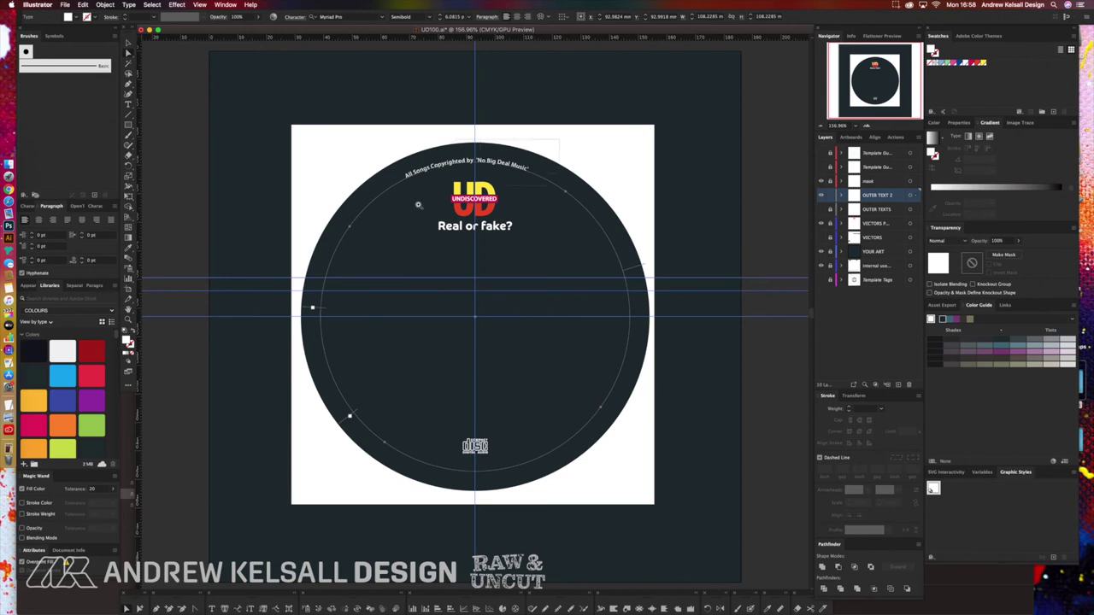
pyautogui.scroll(5, 471, 142)
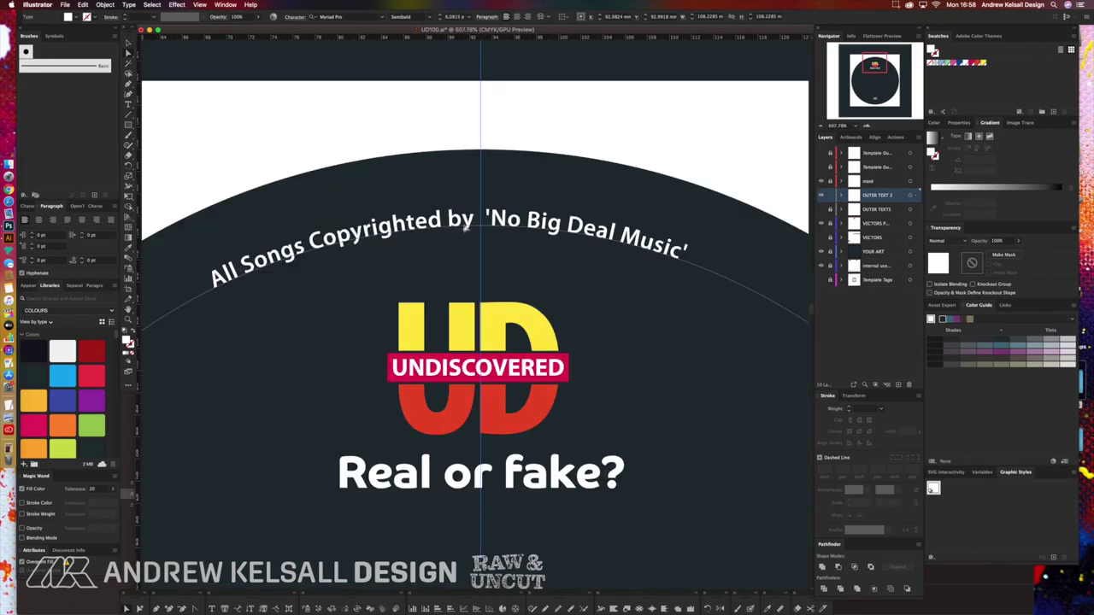
pyautogui.press('super+0')
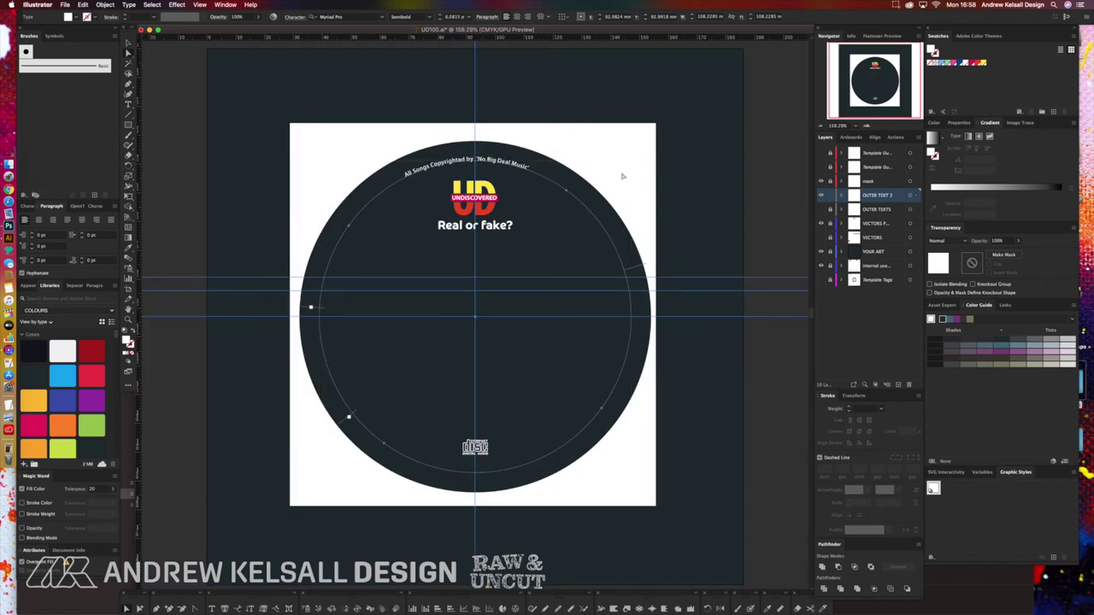
pyautogui.press('super+a')
pyautogui.click(689, 138)
pyautogui.press('super+a')
pyautogui.moveTo(633, 159); pyautogui.dragTo(283, 485)
# Reset the rotated circular text's bounding box and reselect the copyright text.
pyautogui.click(129, 5)
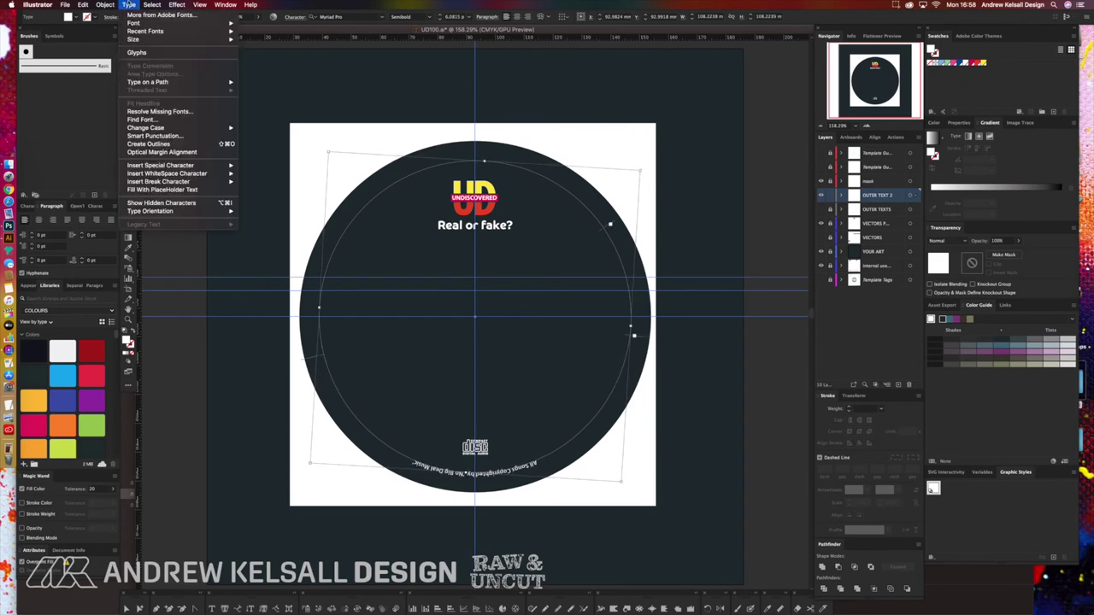
pyautogui.moveTo(105, 4)
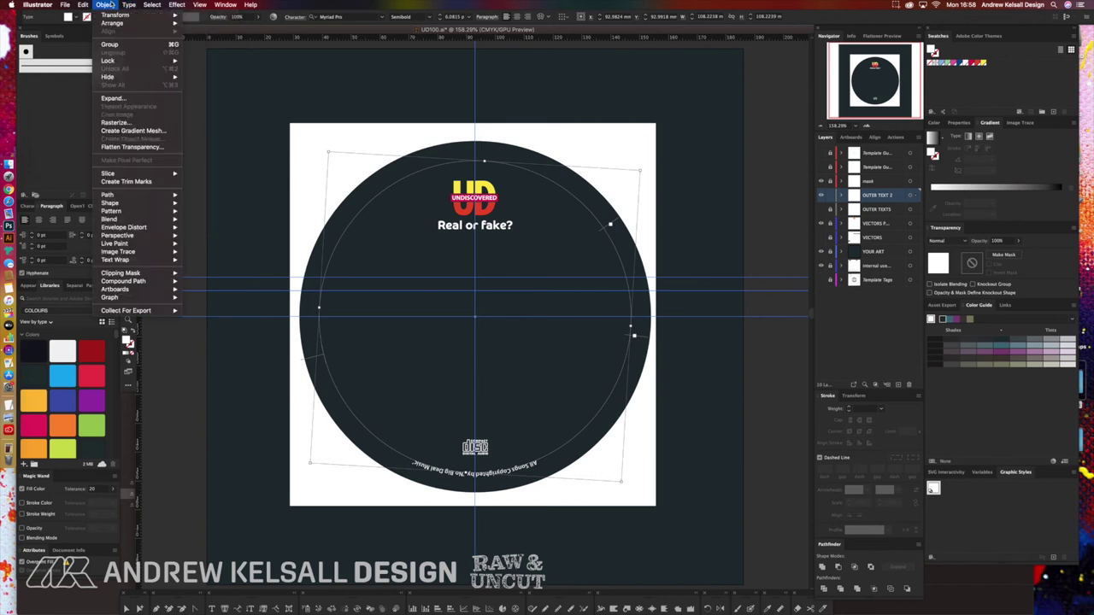
pyautogui.click(221, 90)
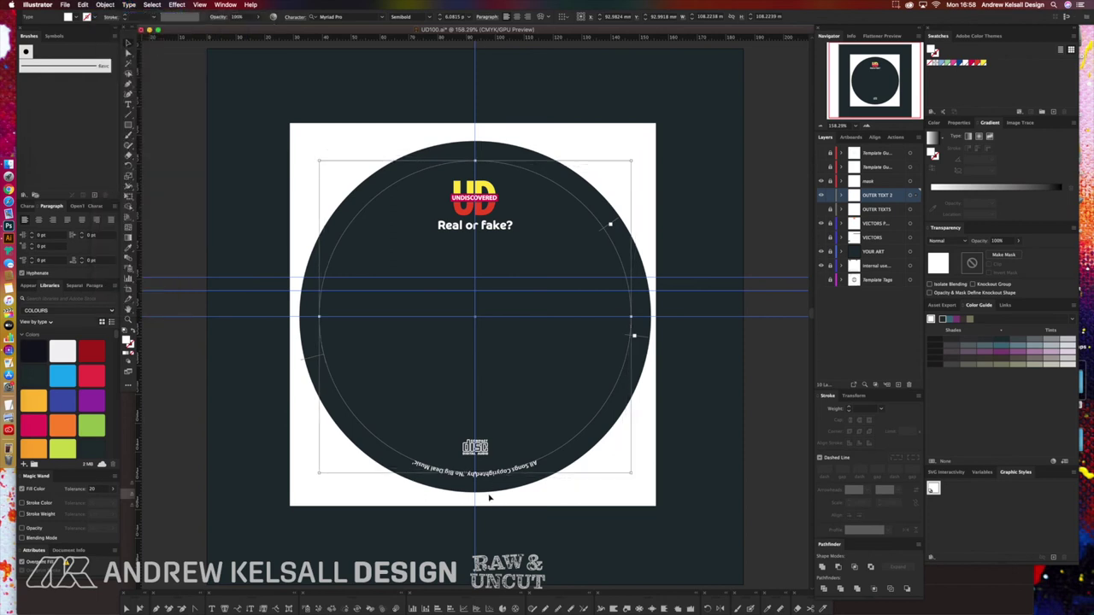
pyautogui.click(385, 513)
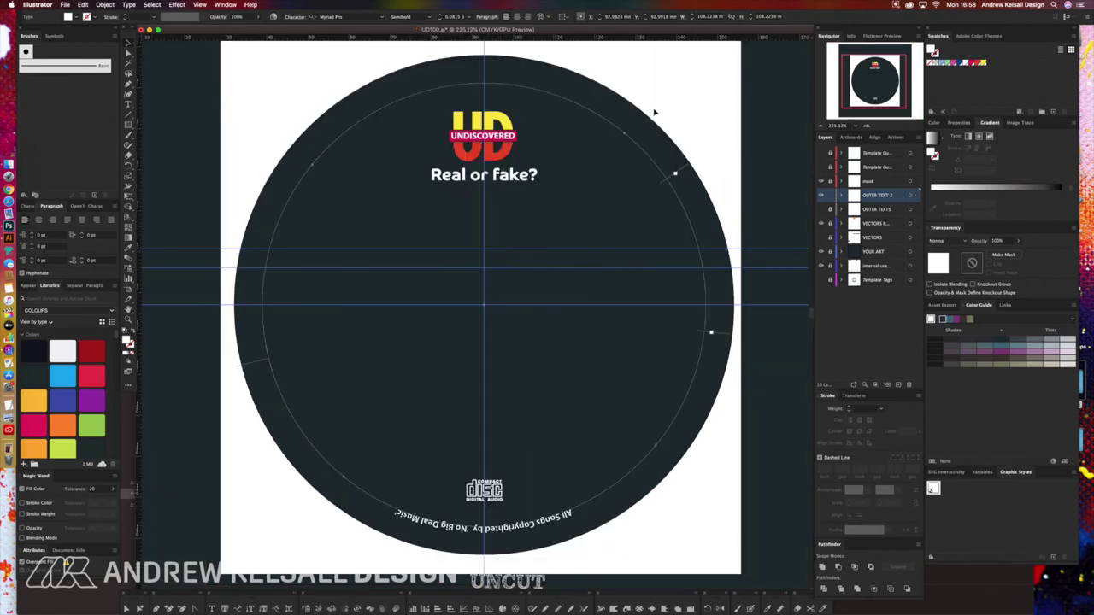
pyautogui.scroll(3, 454, 345)
pyautogui.click(616, 174)
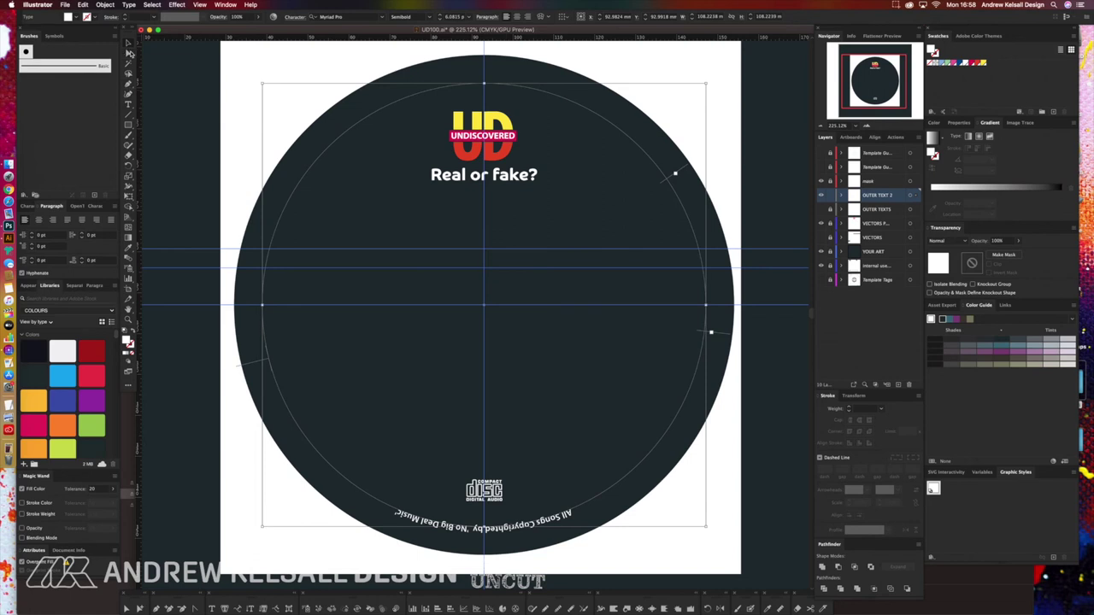
# Drag the path-text start and end brackets down the circle so the line reads upright near the bottom.
pyautogui.click(129, 55)
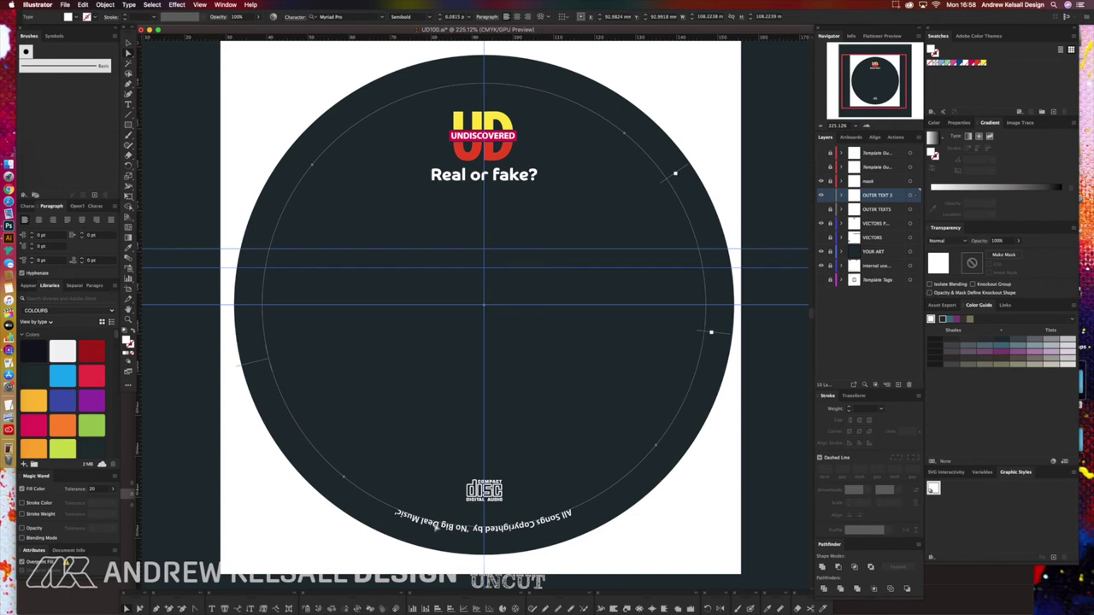
pyautogui.press('t')
pyautogui.moveTo(674, 176); pyautogui.dragTo(380, 510)
pyautogui.moveTo(594, 513); pyautogui.dragTo(585, 492)
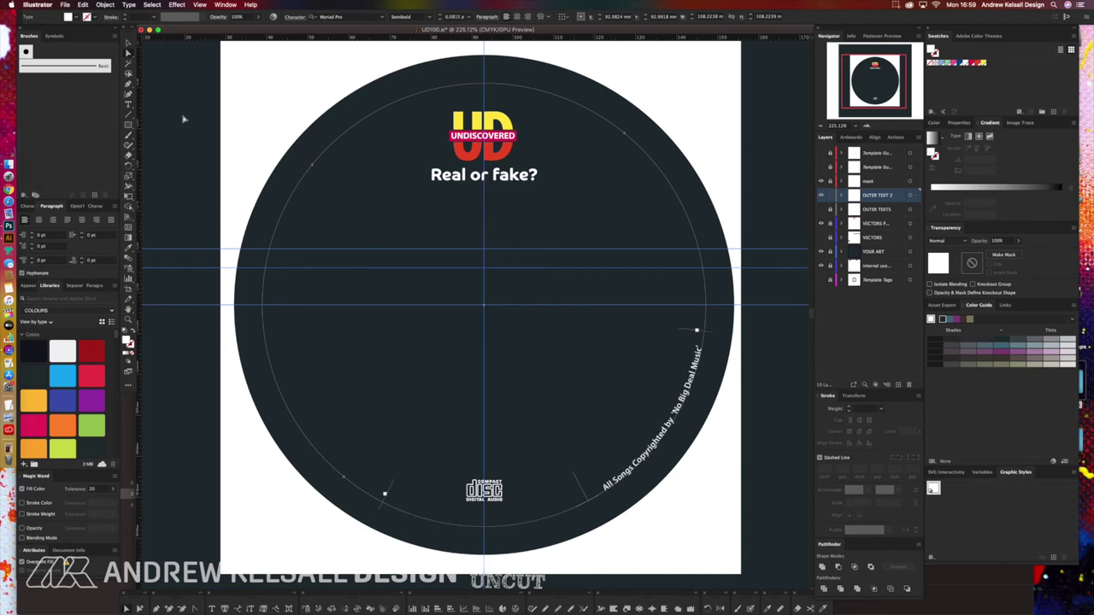
# Rotate the circular copyright text so it sits centred along the disc's bottom edge.
pyautogui.click(131, 45)
pyautogui.moveTo(709, 80); pyautogui.dragTo(684, 346)
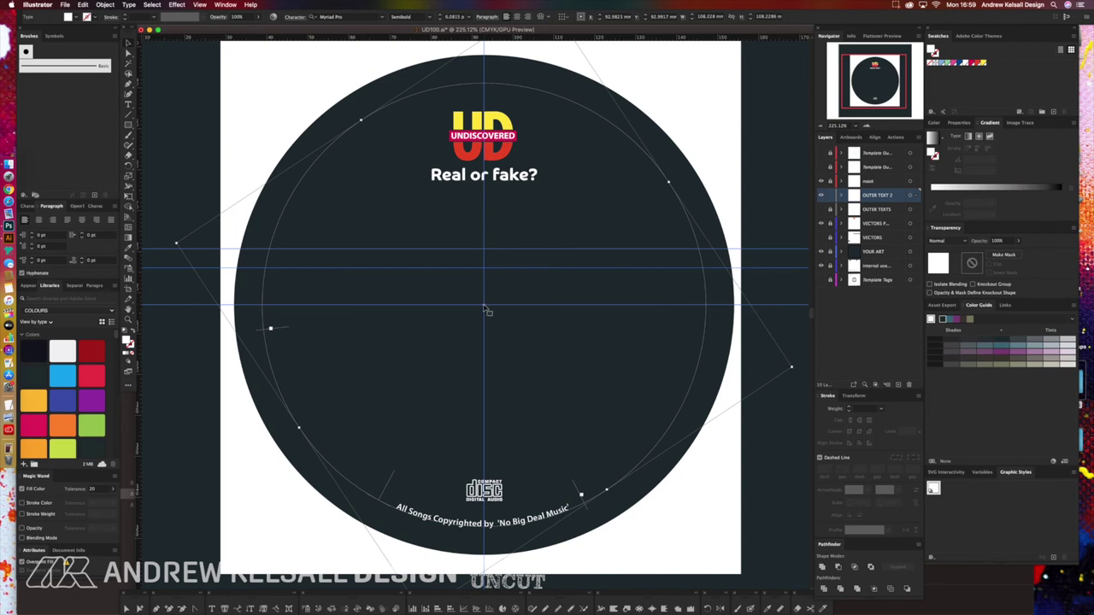
pyautogui.press('super+shift+a')
# Check the text's alignment up close and add a horizontal ruler guide across the copyright line.
pyautogui.scroll(10, 492, 305)
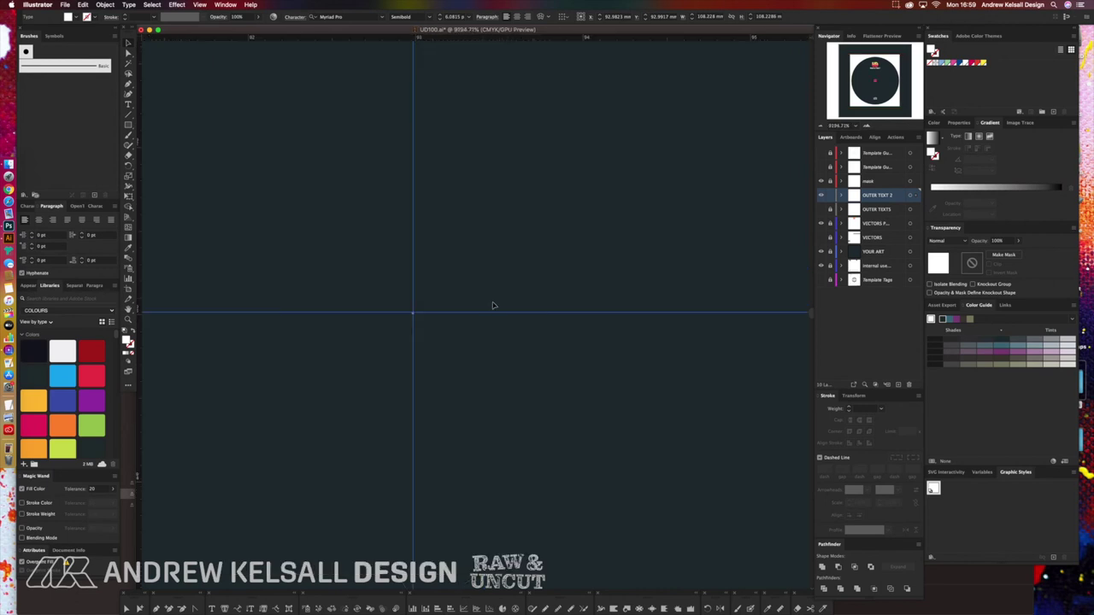
pyautogui.scroll(5, 432, 299)
pyautogui.moveTo(586, 171); pyautogui.dragTo(469, 378)
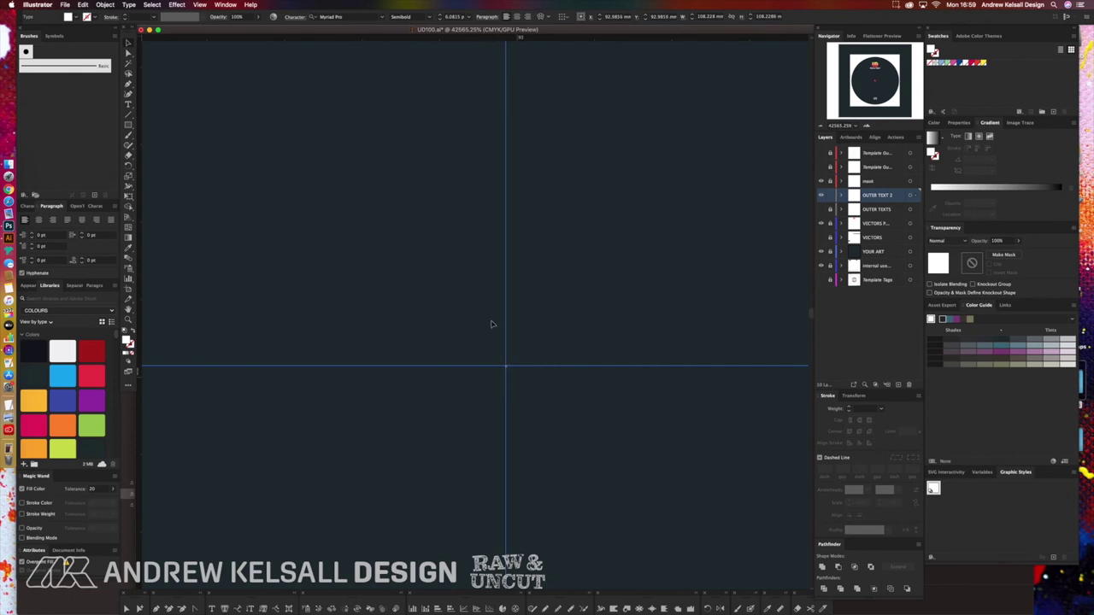
pyautogui.press('super+0')
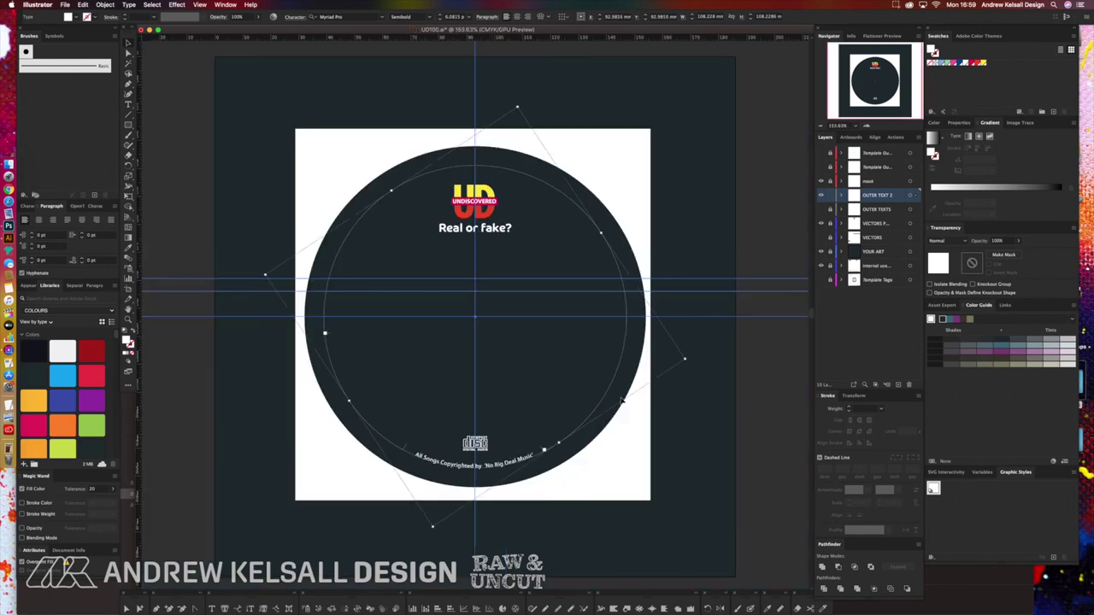
pyautogui.scroll(5, 465, 540)
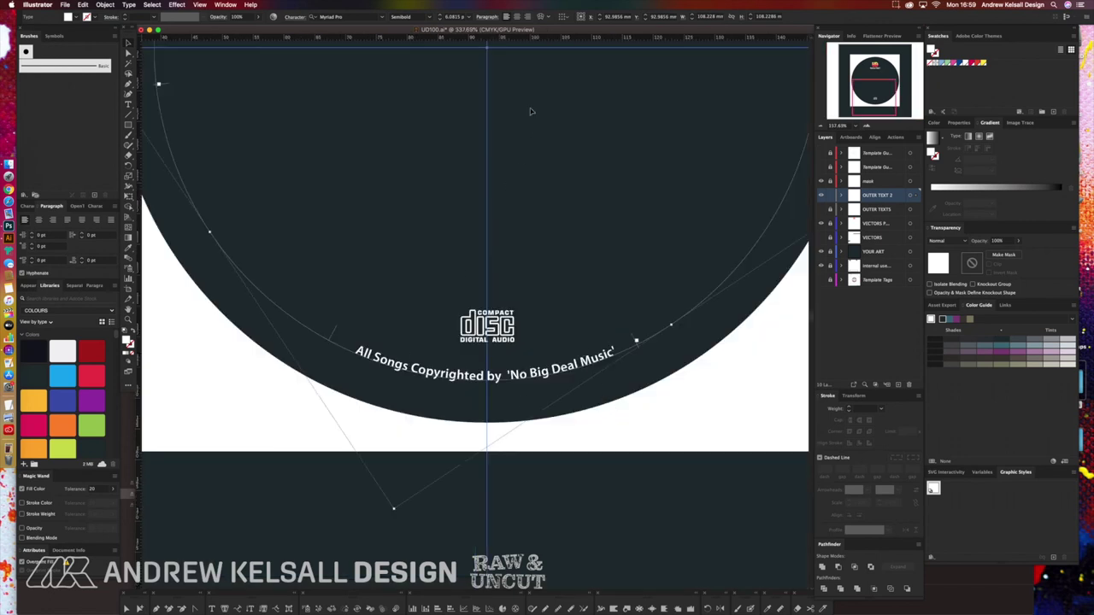
pyautogui.moveTo(530, 43); pyautogui.dragTo(536, 350)
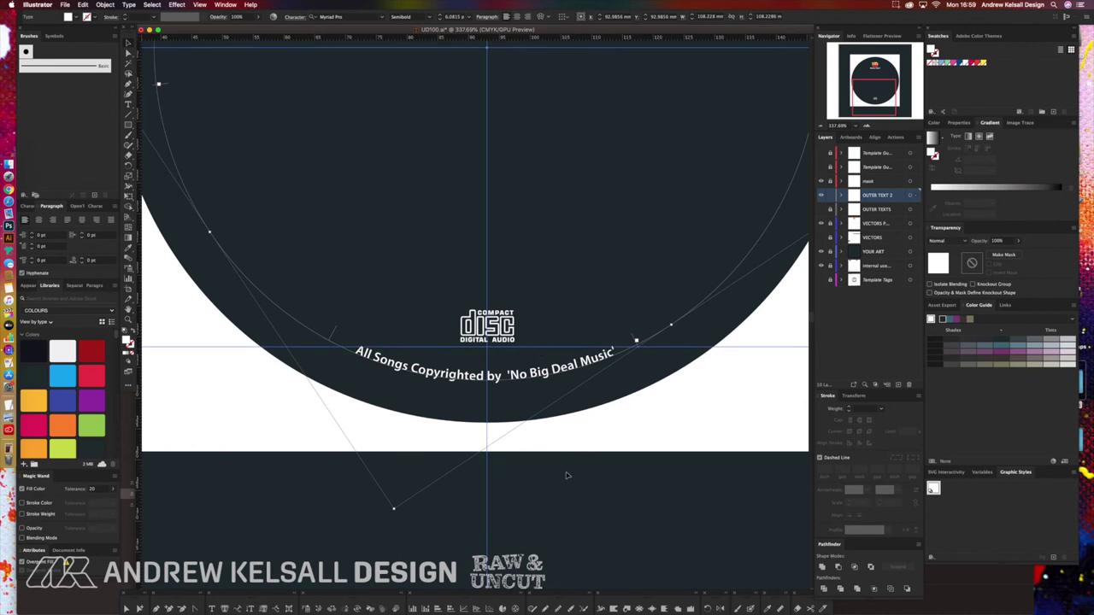
# Square up the copyright text's bounding box with Object > Transform > Reset Bounding Box.
pyautogui.click(137, 5)
pyautogui.moveTo(149, 6)
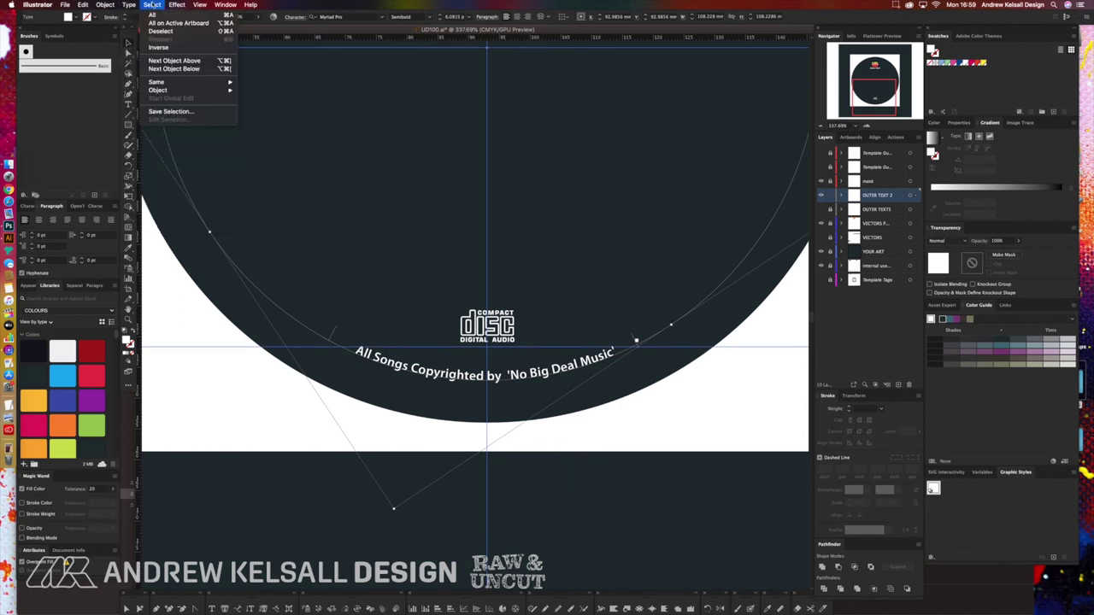
pyautogui.moveTo(105, 5)
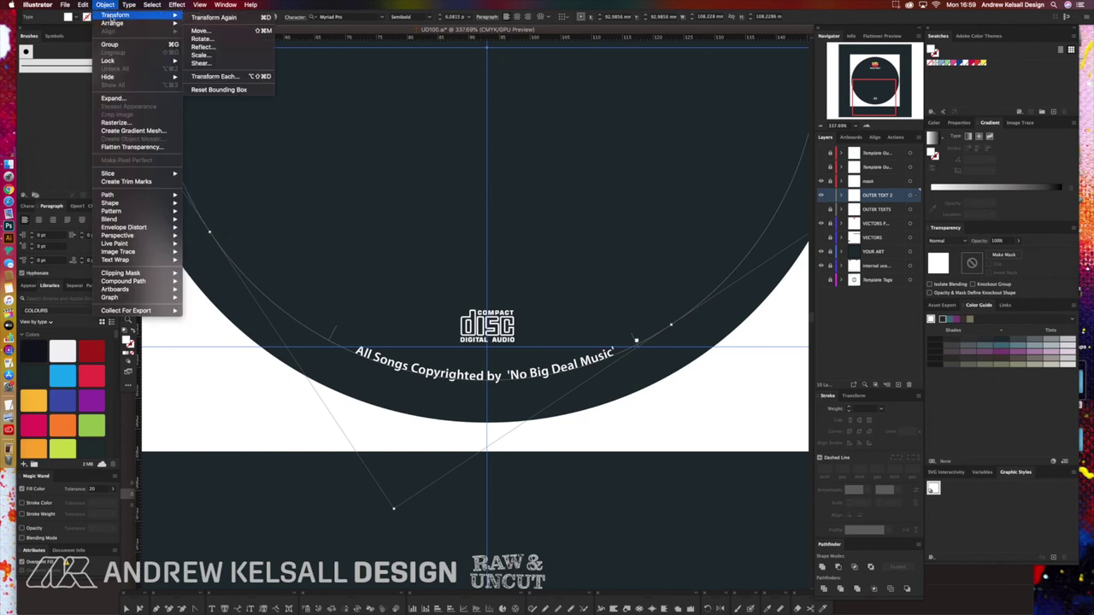
pyautogui.click(195, 91)
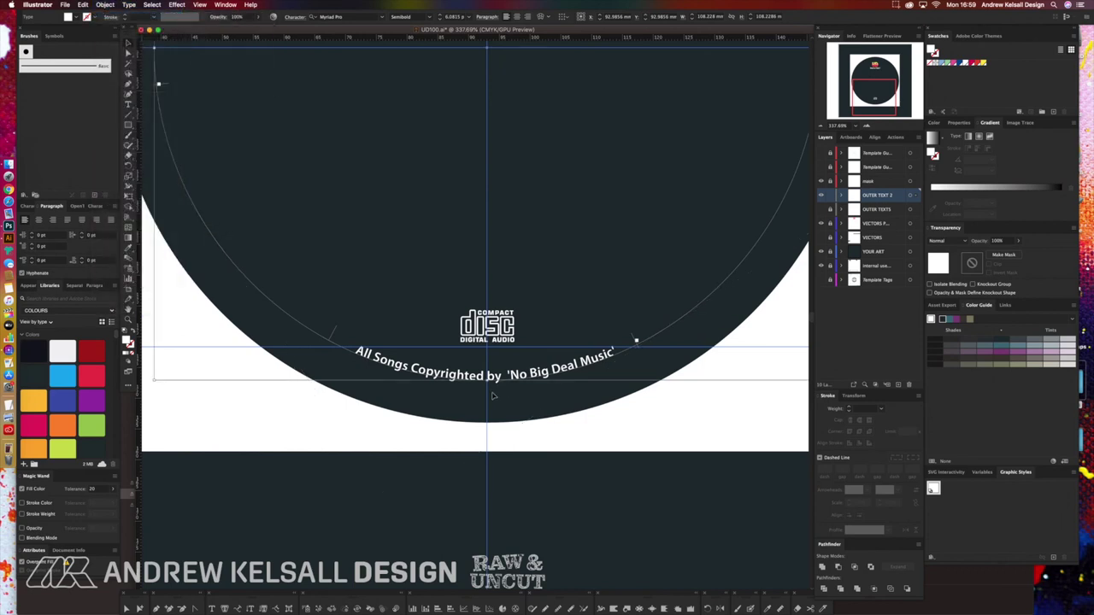
pyautogui.click(542, 476)
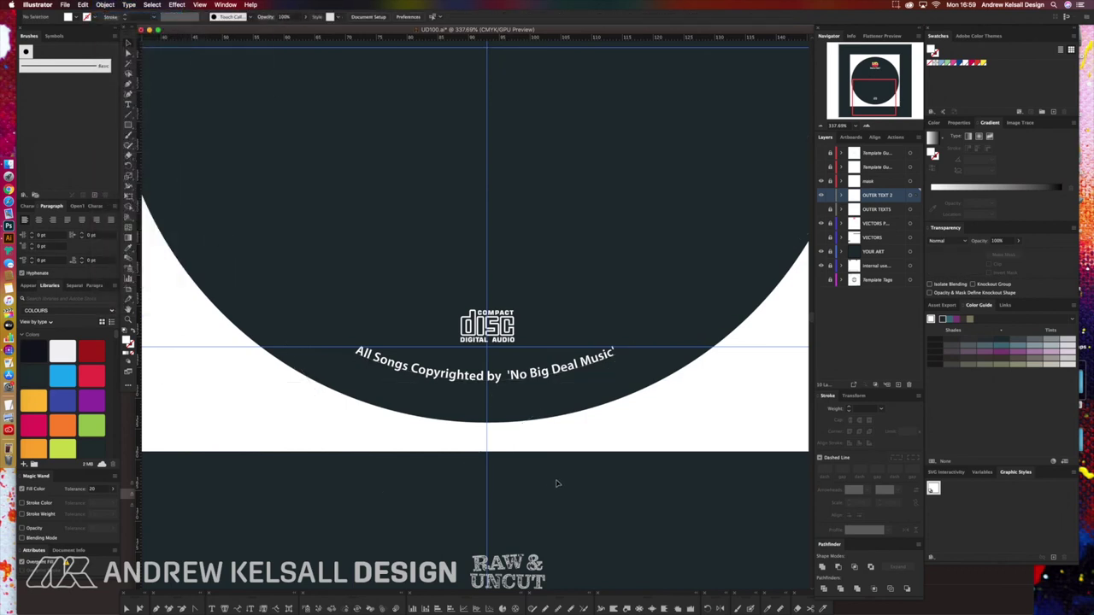
# Hide the guides, fit the artboard in the window, and save UD100.ai.
pyautogui.press('super+semicolon')
pyautogui.press('super+0')
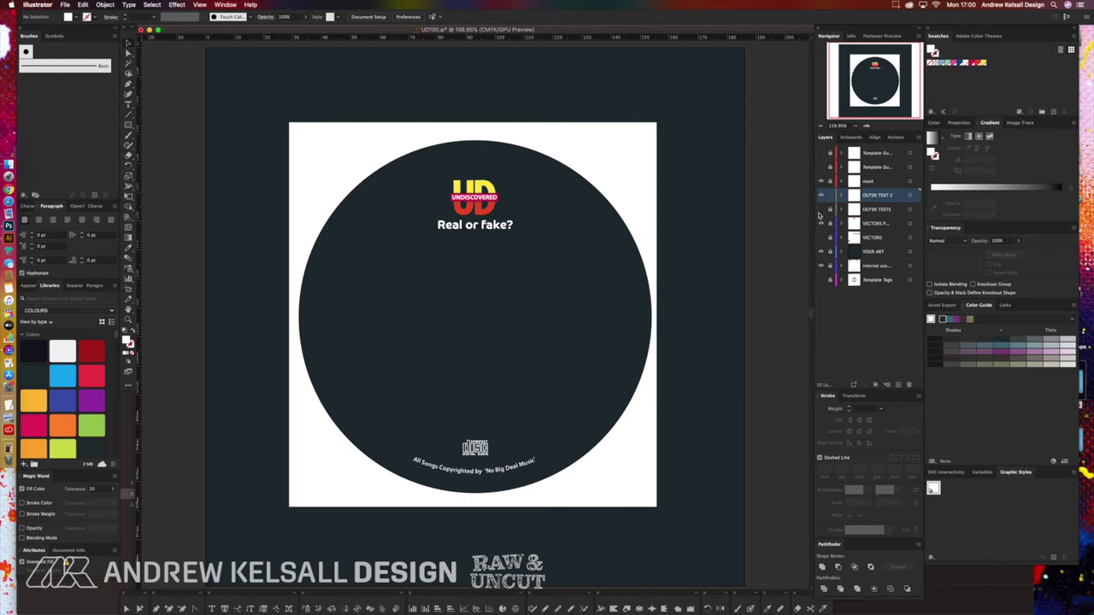
pyautogui.press('super+s')
# Compare YOUR ART against the template, make it active, then show the OUTER TEXTS layer.
pyautogui.click(821, 252)
pyautogui.click(822, 252)
pyautogui.click(823, 252)
pyautogui.click(822, 253)
pyautogui.click(838, 253)
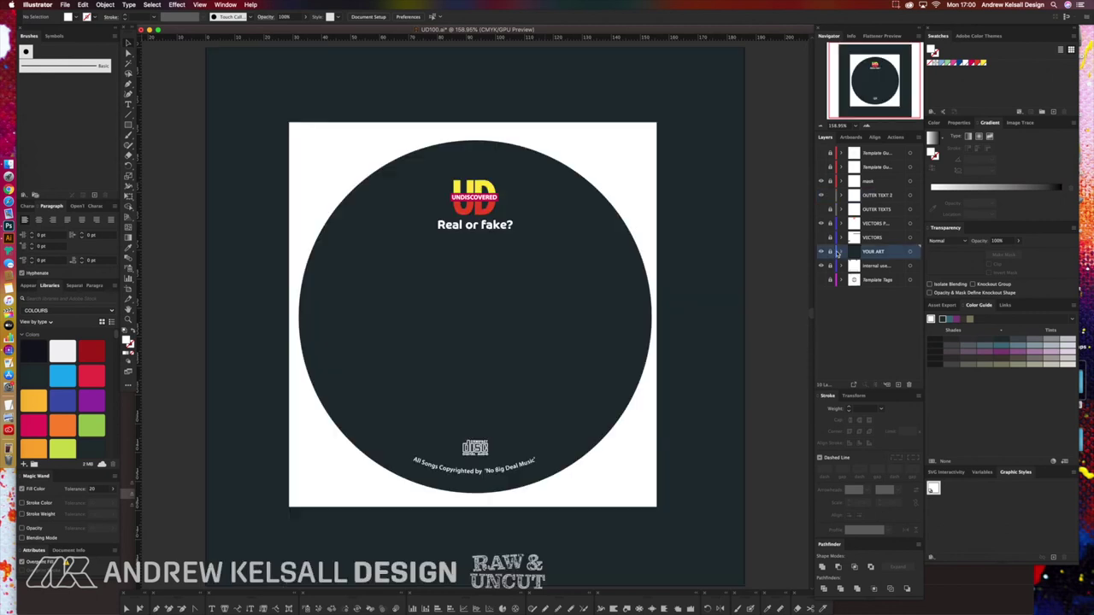
pyautogui.click(822, 210)
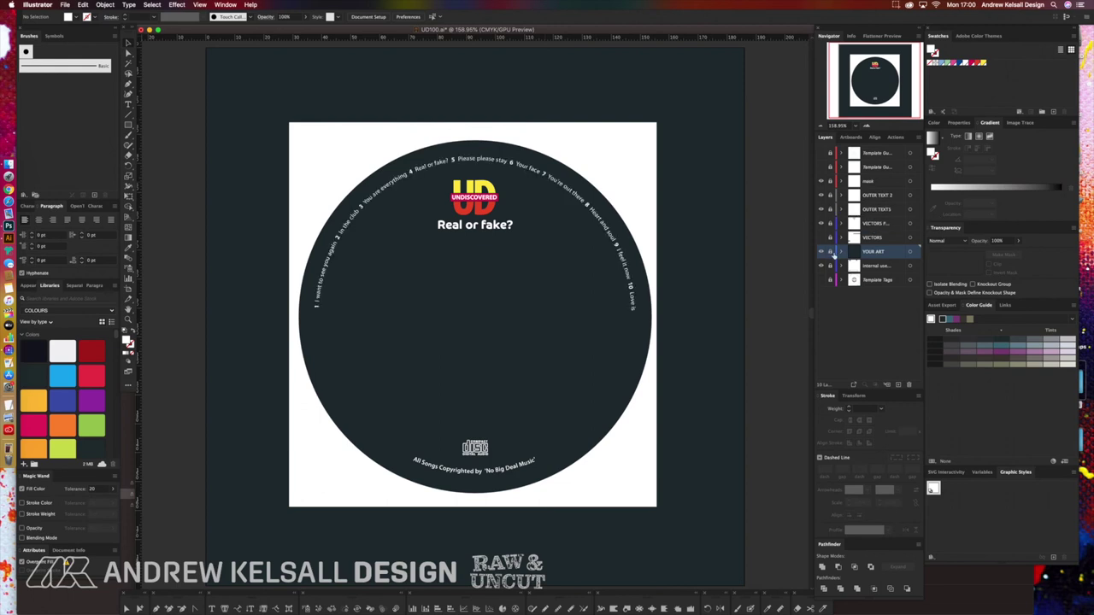
pyautogui.press('super+a')
pyautogui.press('shift+super+a')
pyautogui.press('super+a')
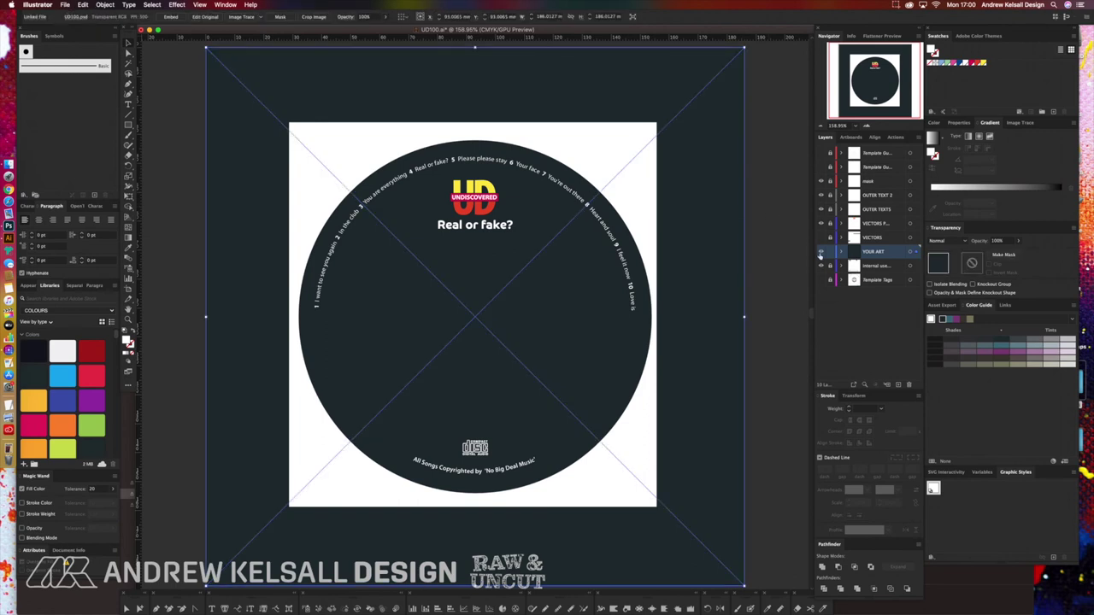
pyautogui.click(820, 251)
pyautogui.click(821, 251)
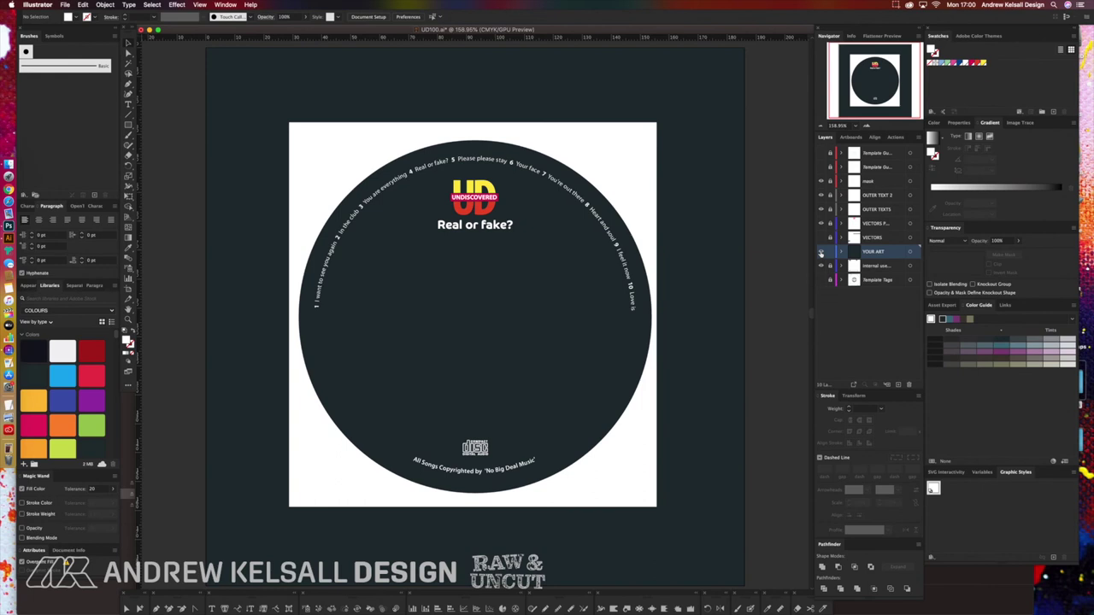
pyautogui.click(821, 252)
pyautogui.click(820, 252)
pyautogui.click(677, 318)
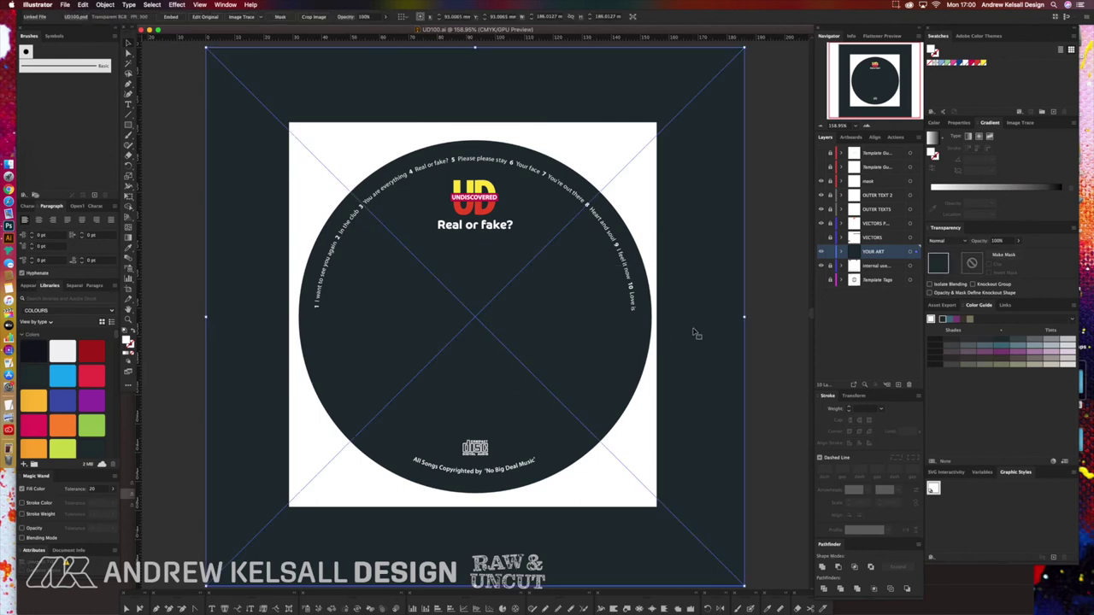
pyautogui.press('super+y')
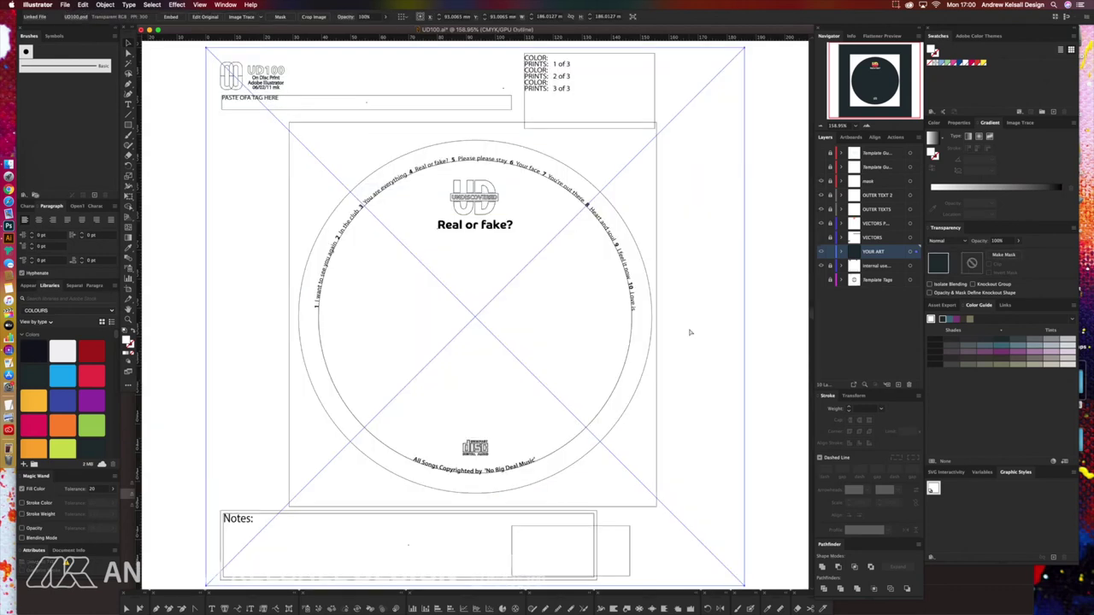
pyautogui.press('super+y')
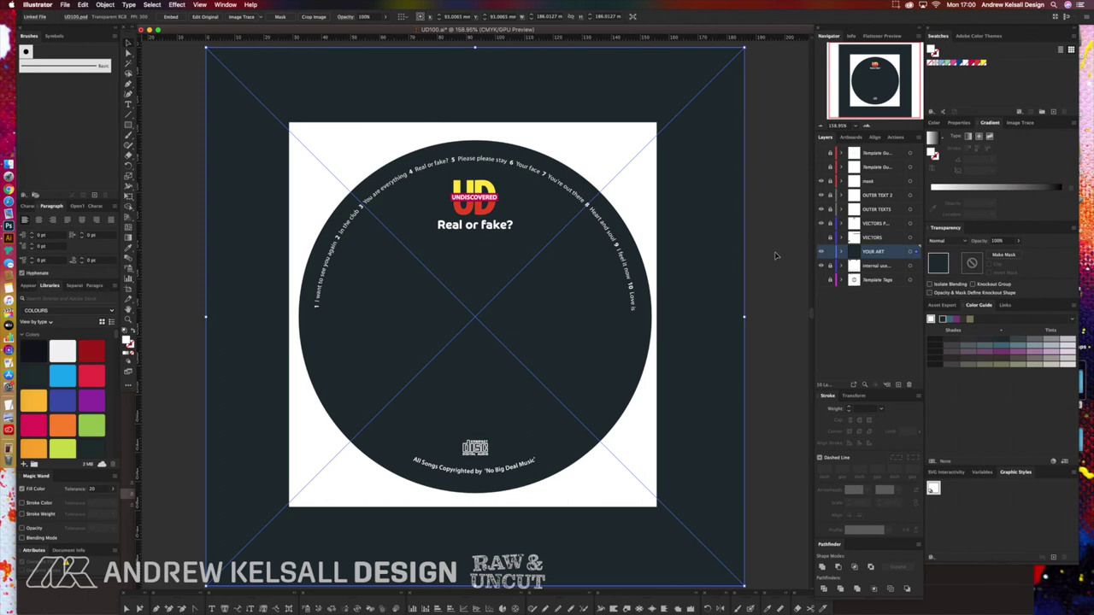
pyautogui.click(778, 256)
pyautogui.click(726, 264)
pyautogui.moveTo(725, 264); pyautogui.dragTo(657, 321)
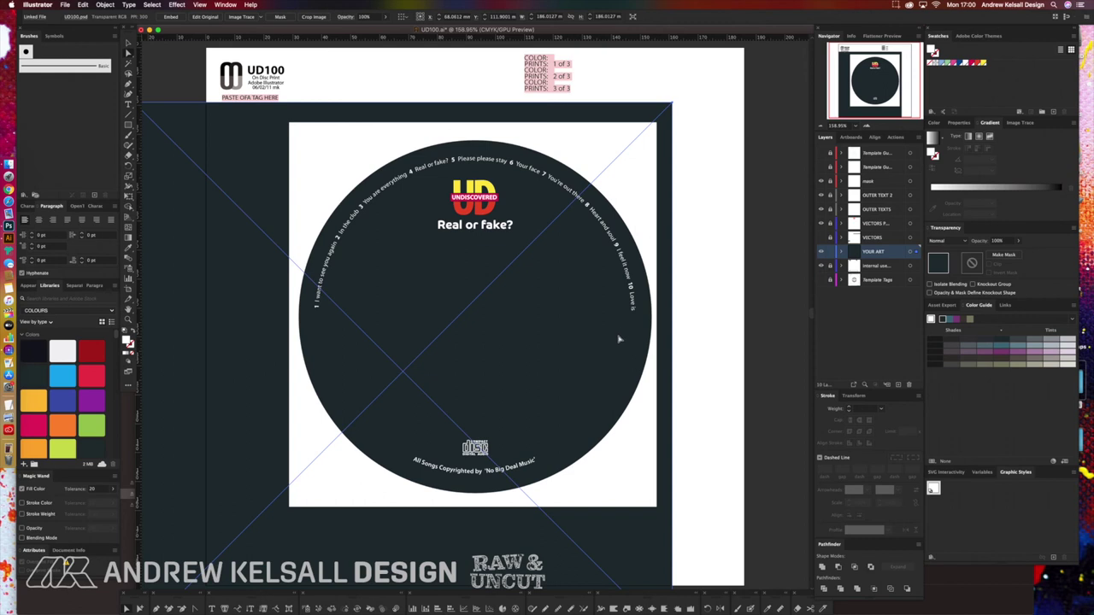
pyautogui.moveTo(630, 115)
pyautogui.mouseDown()
pyautogui.moveTo(460, 220)
pyautogui.moveTo(618, 110)
pyautogui.moveTo(625, 122)
pyautogui.mouseUp()
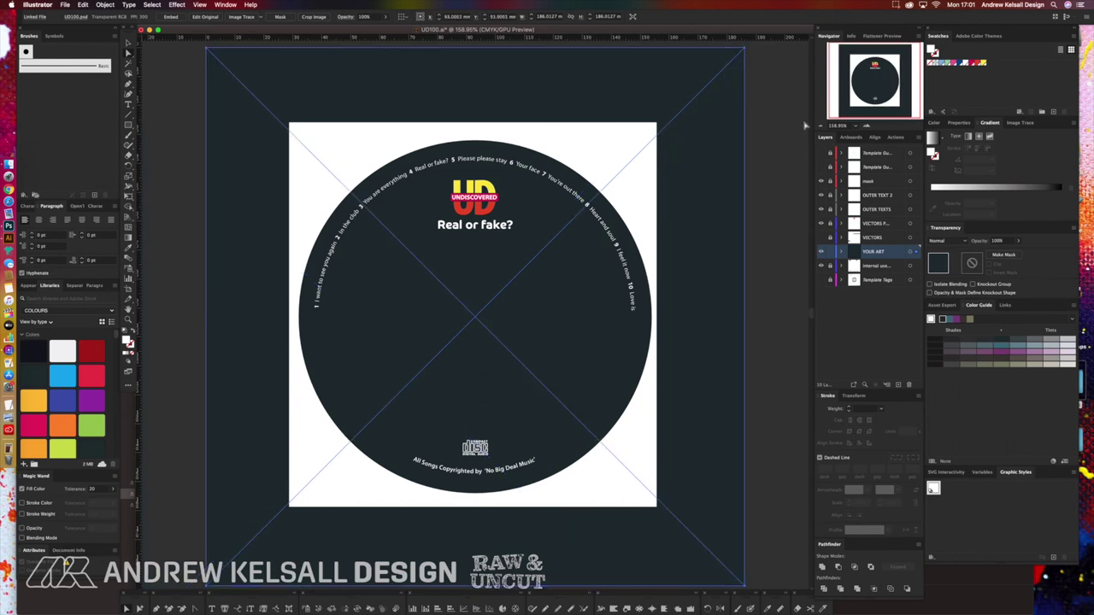
pyautogui.press('super+1')
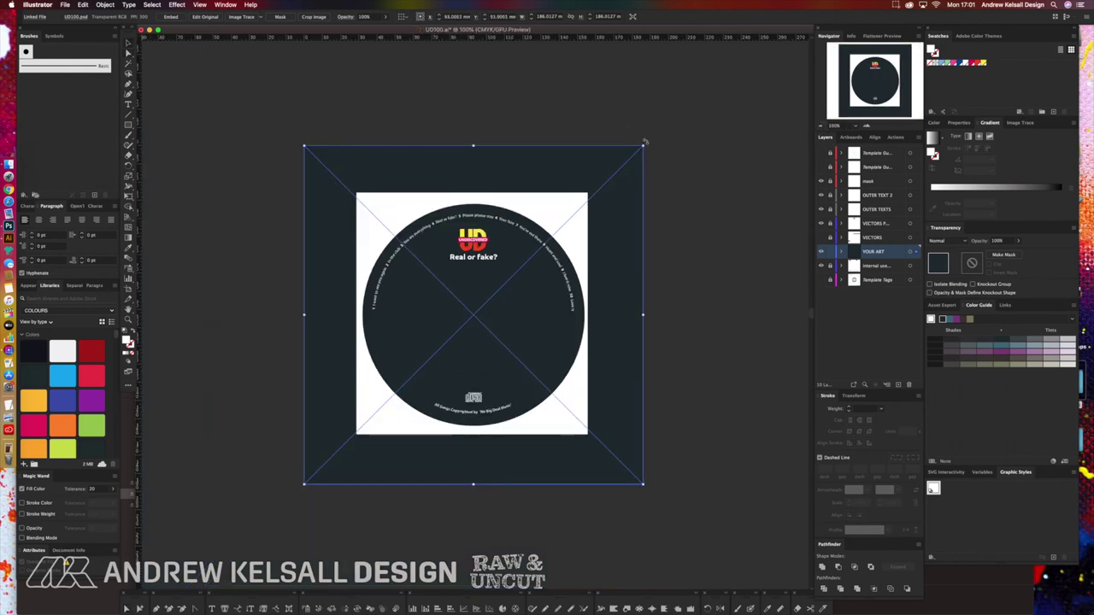
# Crop the disc image's top, right, left and bottom edges, then select its linked background image.
pyautogui.moveTo(644, 147); pyautogui.dragTo(586, 202)
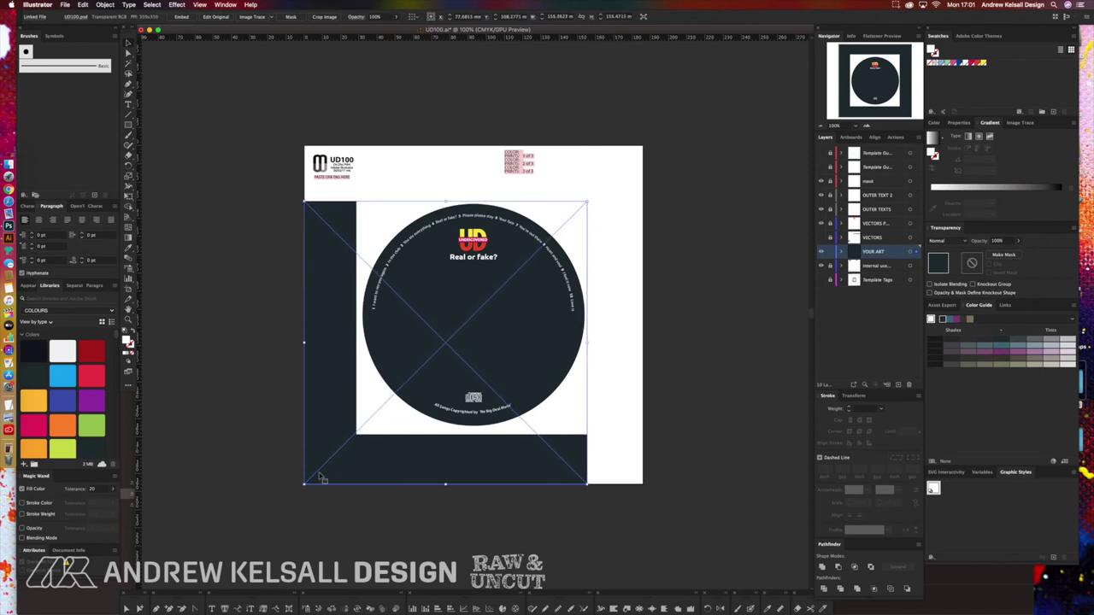
pyautogui.moveTo(304, 485); pyautogui.dragTo(358, 432)
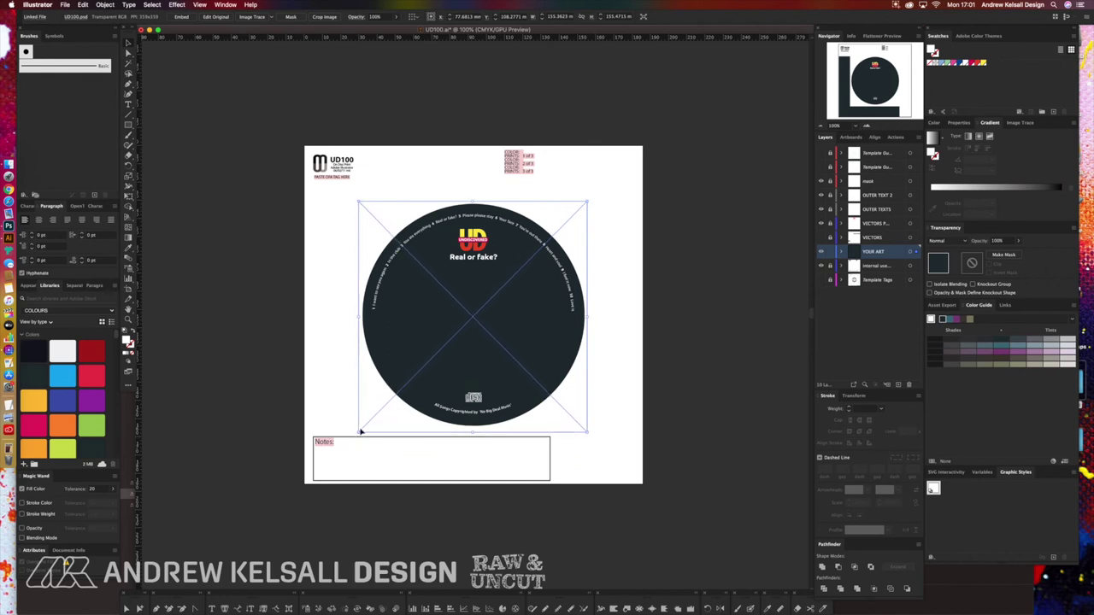
pyautogui.click(731, 201)
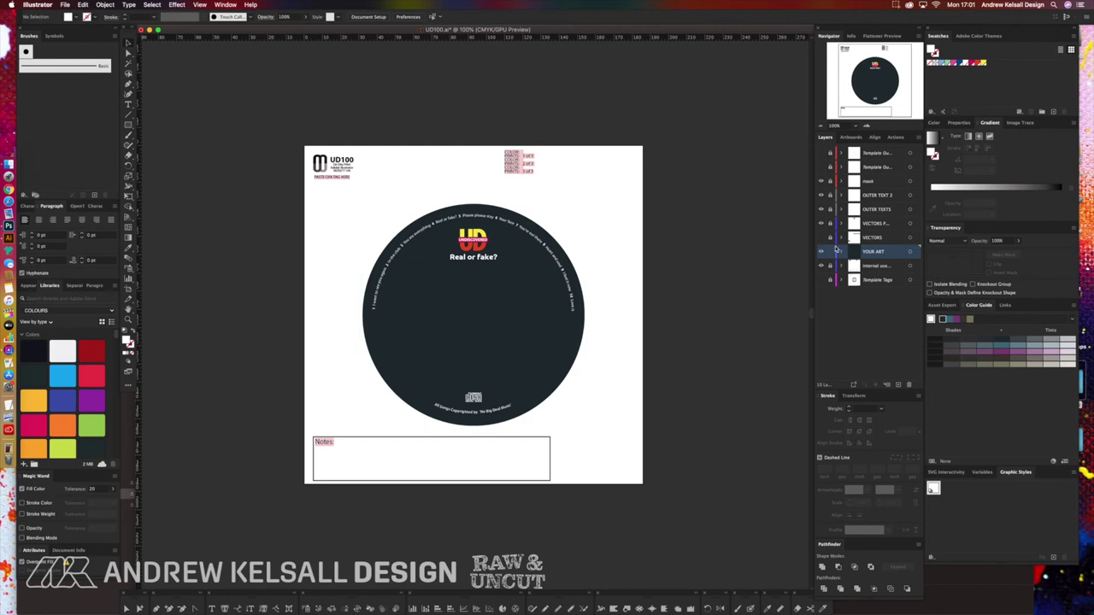
pyautogui.click(544, 304)
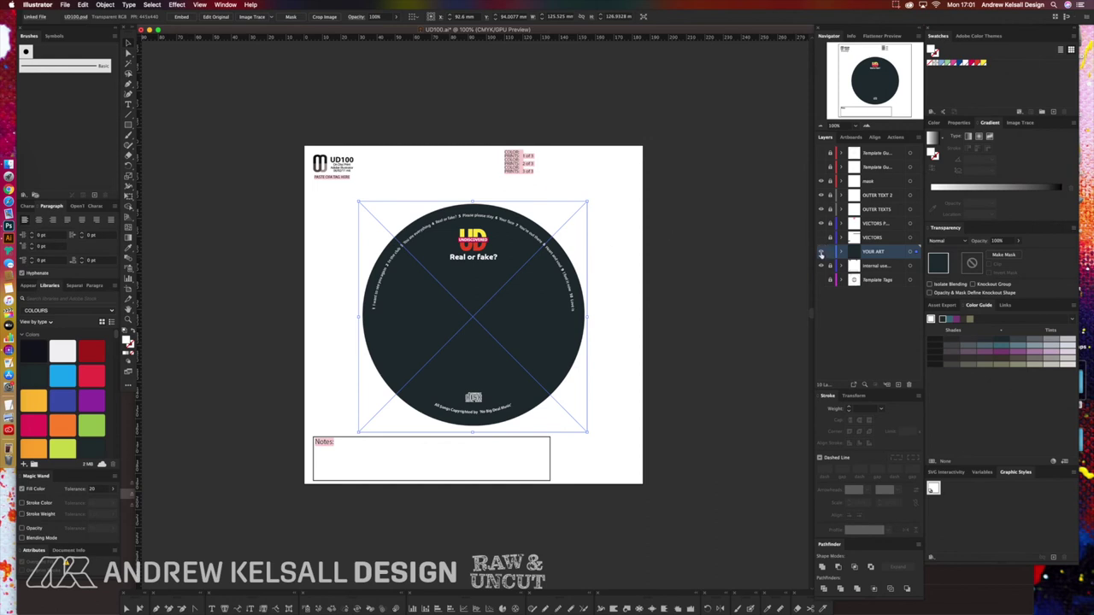
# Compare the art and template layers, then hide the mask layer to reveal the full square artwork.
pyautogui.click(821, 253)
pyautogui.click(822, 154)
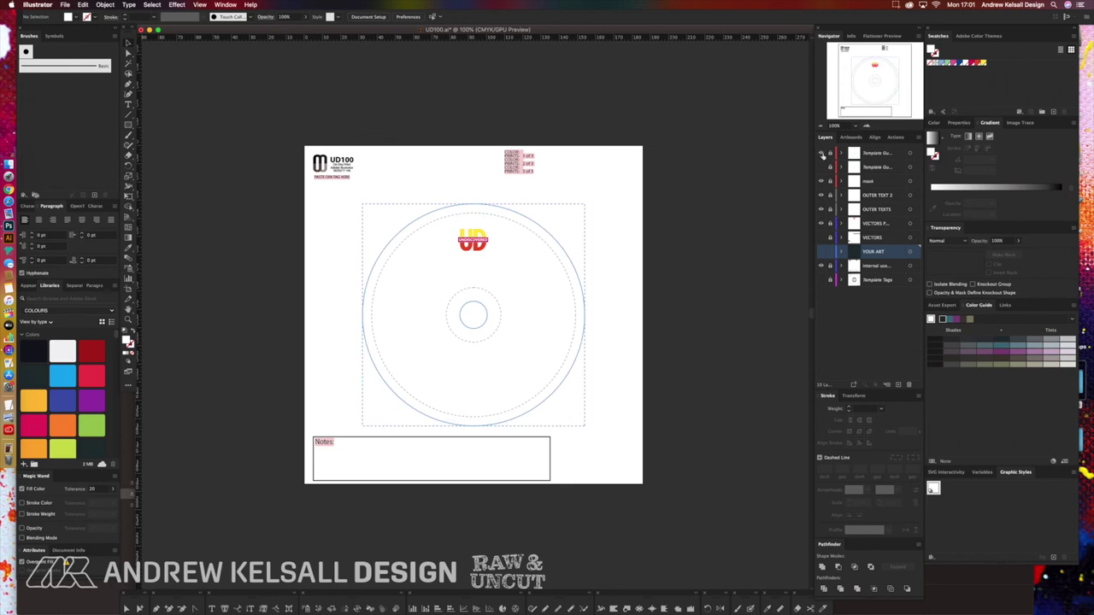
pyautogui.click(822, 154)
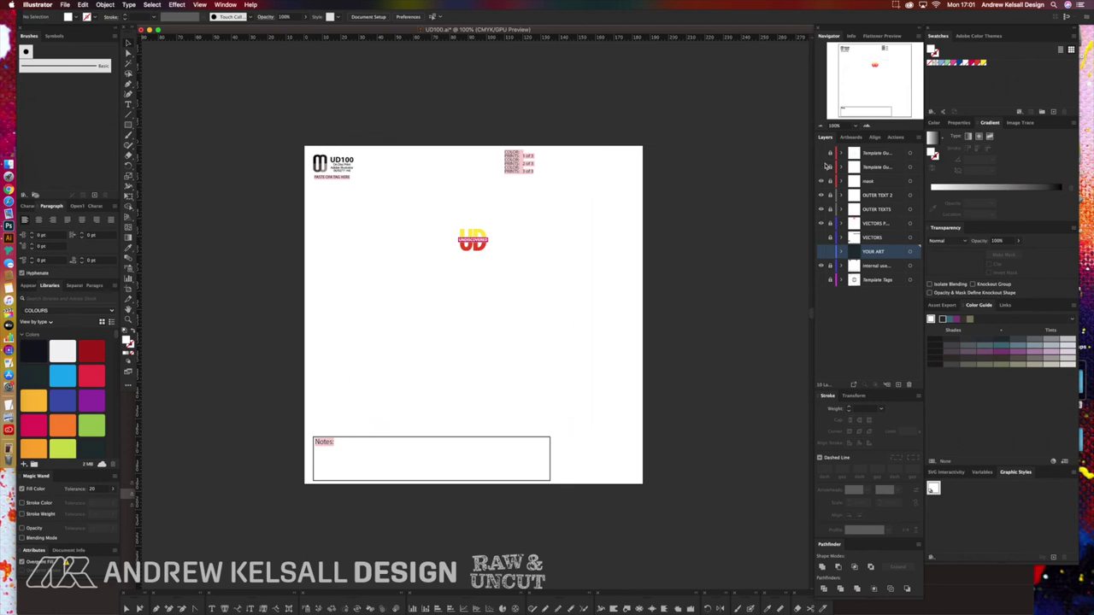
pyautogui.click(821, 168)
pyautogui.click(823, 154)
pyautogui.click(821, 167)
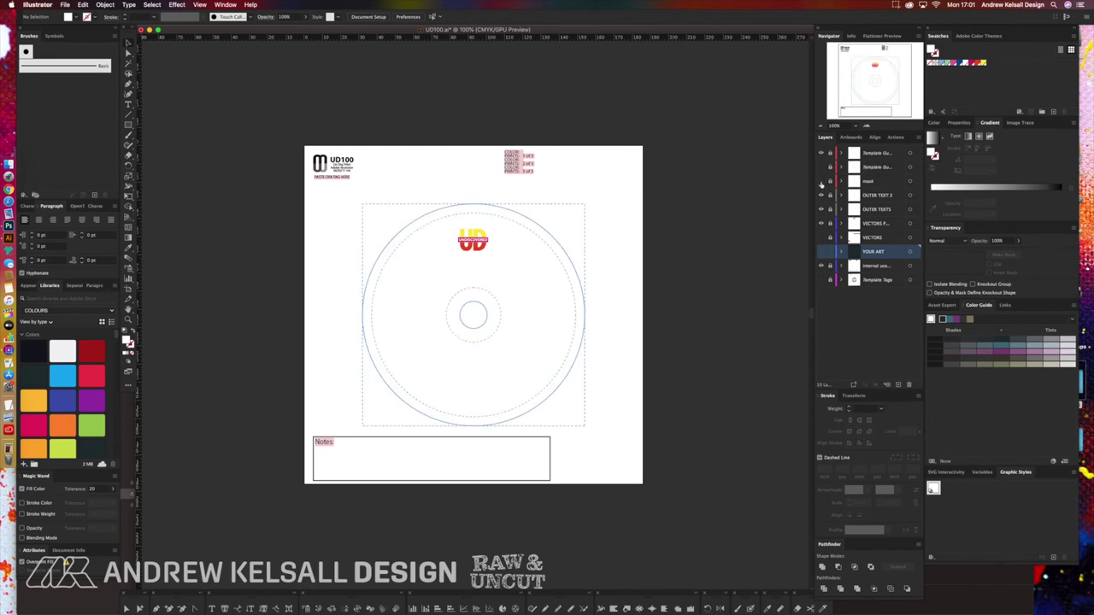
pyautogui.click(820, 252)
pyautogui.click(821, 181)
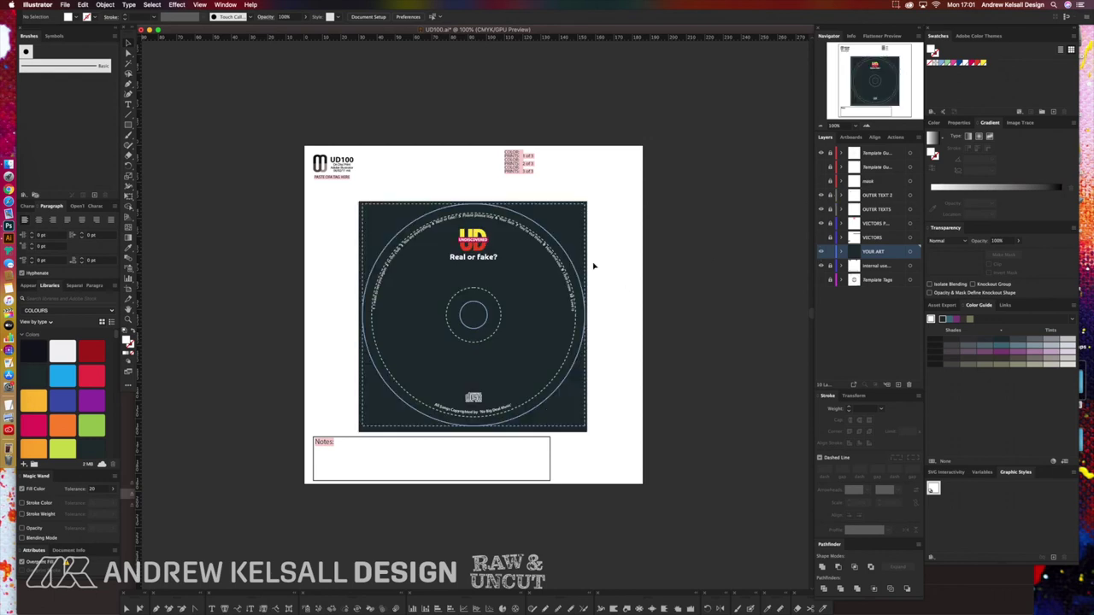
# Pull the square UD100.psd background's bottom edge up slightly toward the bleed box, then show the mask layer again.
pyautogui.moveTo(590, 196); pyautogui.dragTo(342, 459)
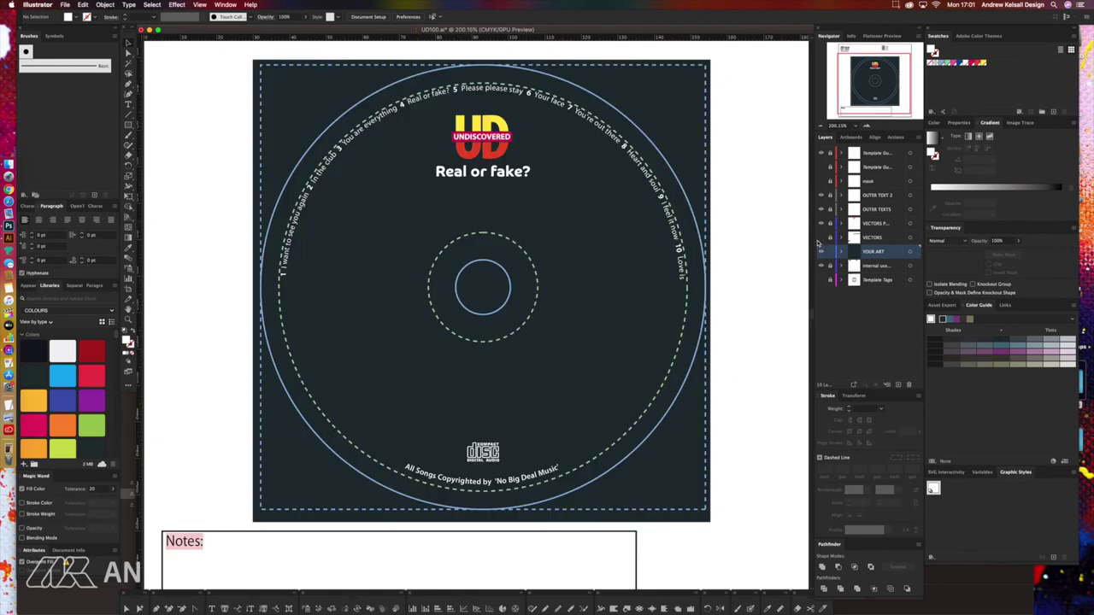
pyautogui.click(694, 416)
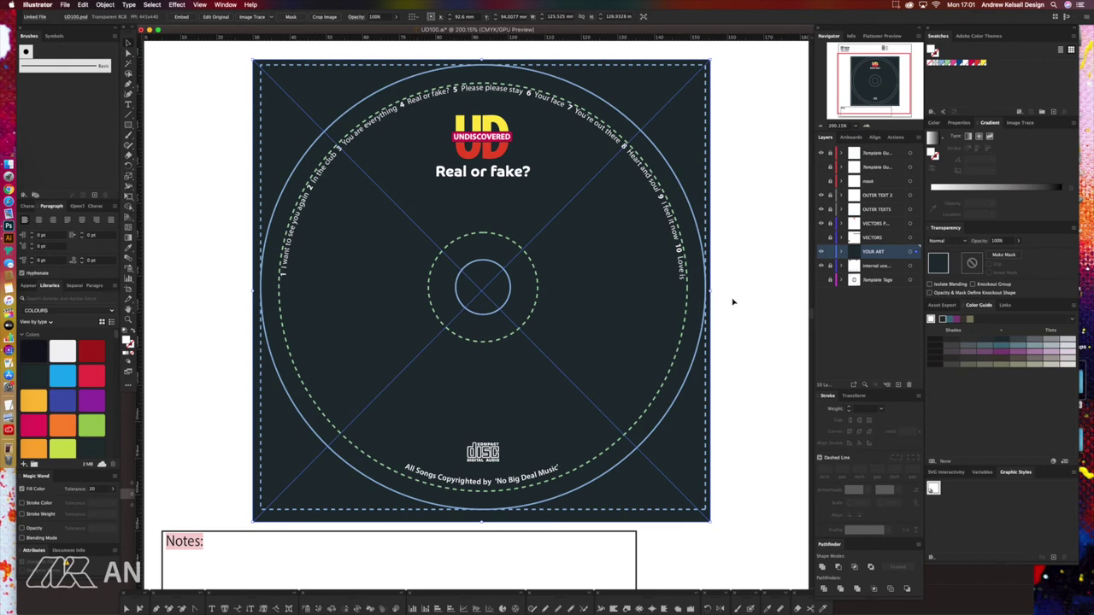
pyautogui.moveTo(483, 520); pyautogui.dragTo(481, 515)
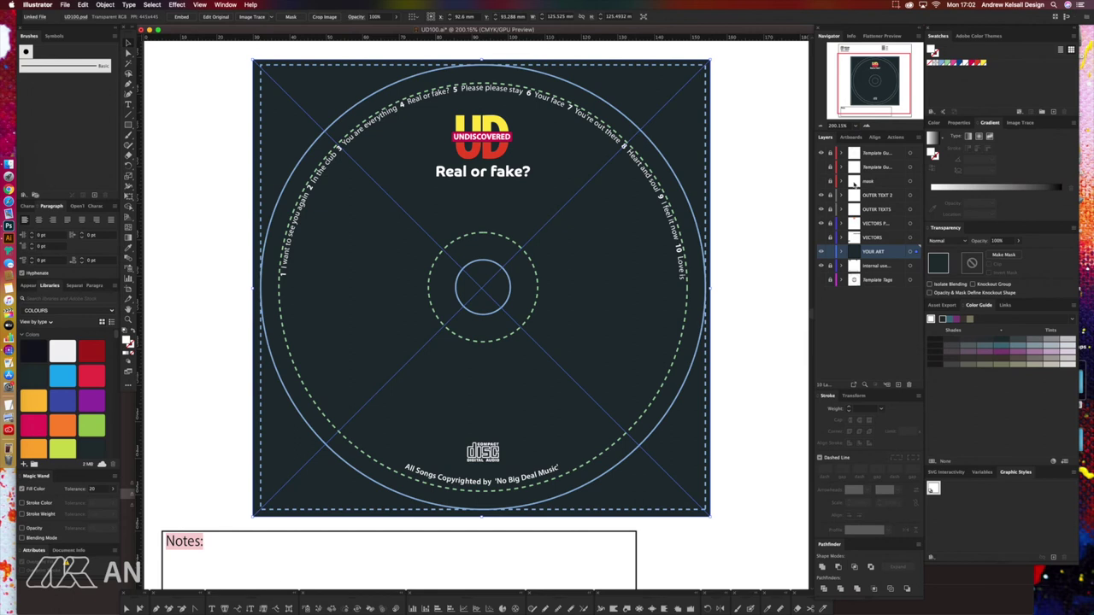
pyautogui.click(821, 183)
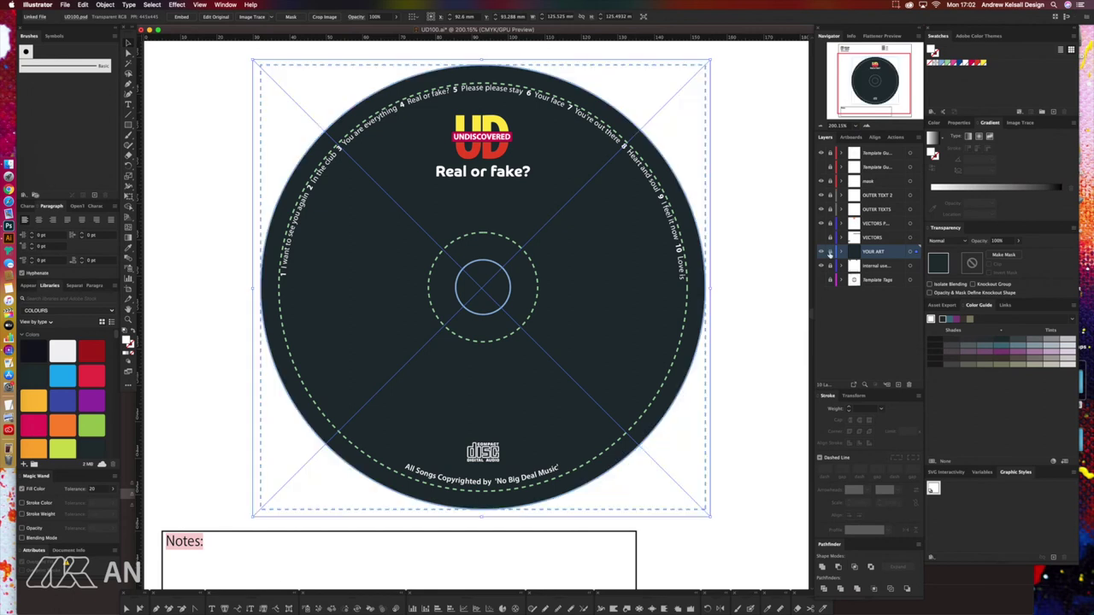
# Select the disc mask group and fill it pink to check its extent.
pyautogui.click(834, 182)
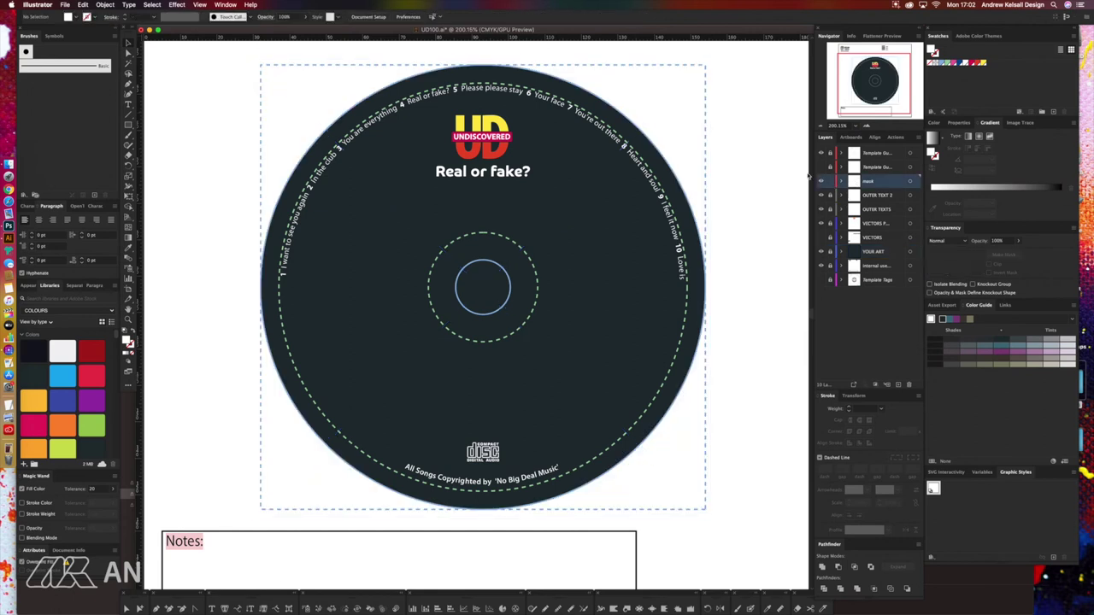
pyautogui.click(698, 165)
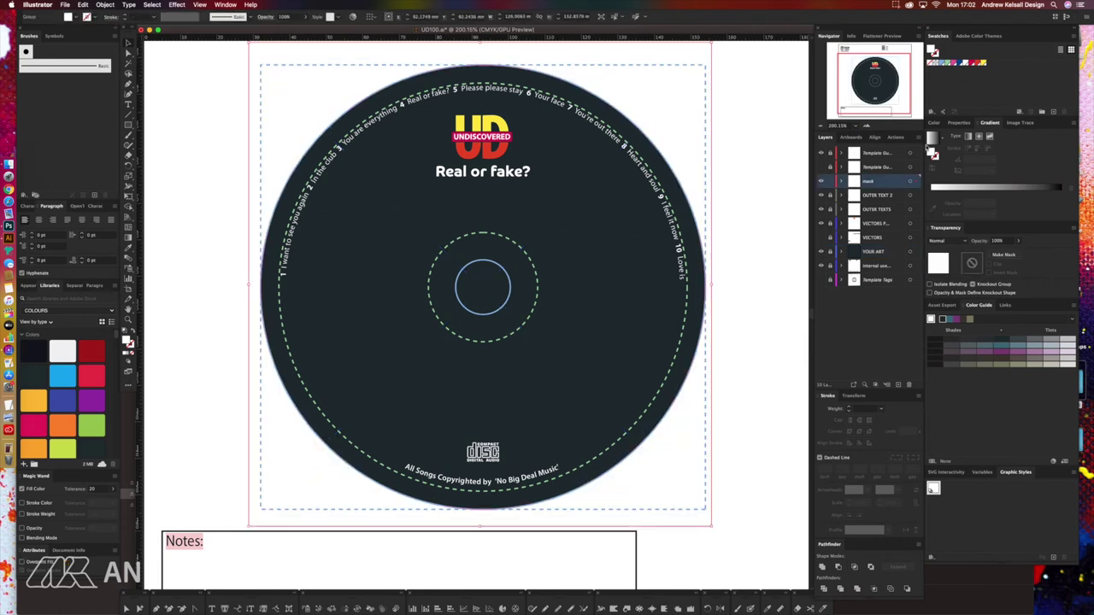
pyautogui.click(954, 66)
pyautogui.scroll(1, 752, 239)
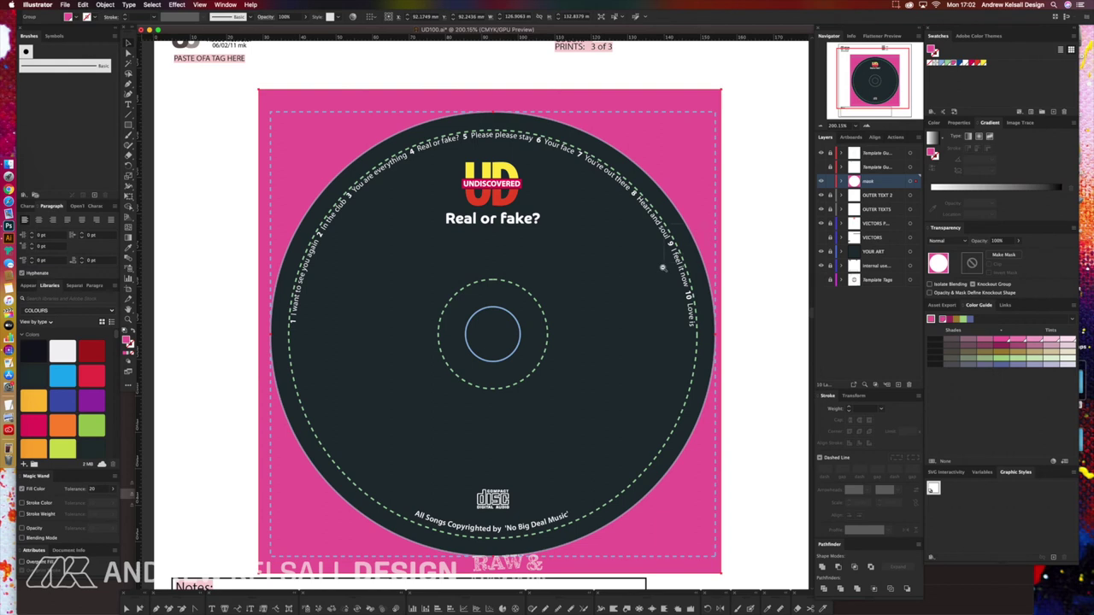
# Inspect the disc's edge close-up, set the mask fill back to white, and deselect.
pyautogui.press('super+minus')
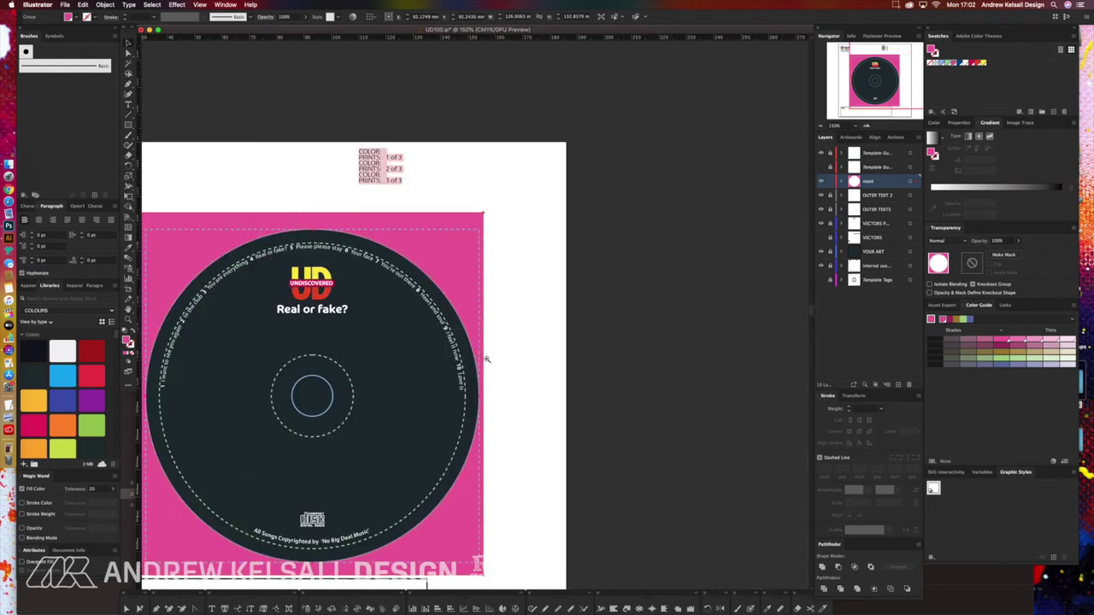
pyautogui.moveTo(449, 358); pyautogui.dragTo(490, 393)
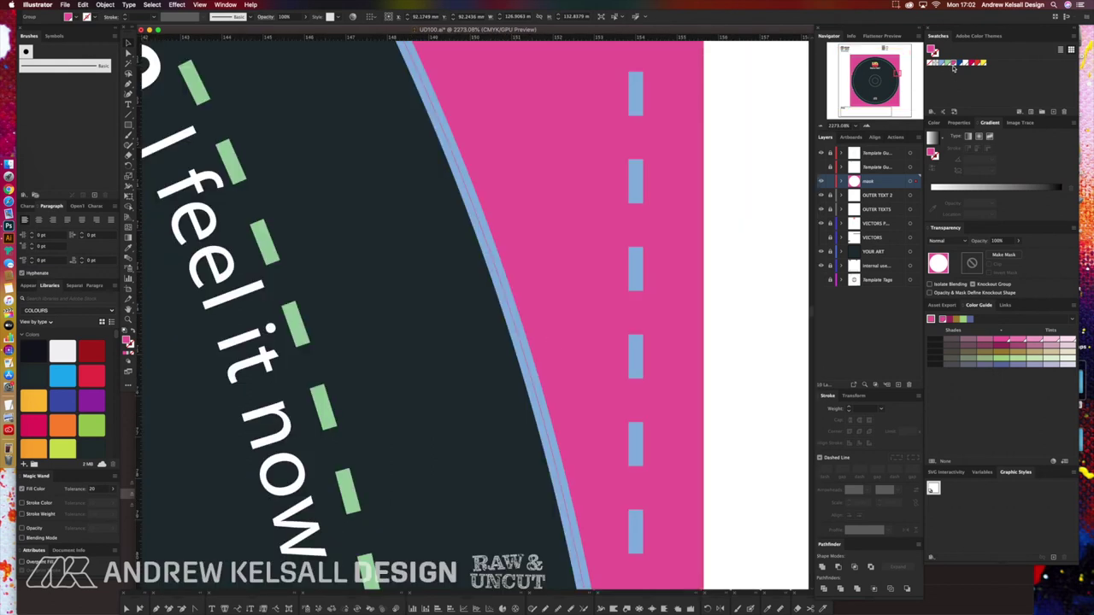
pyautogui.click(965, 64)
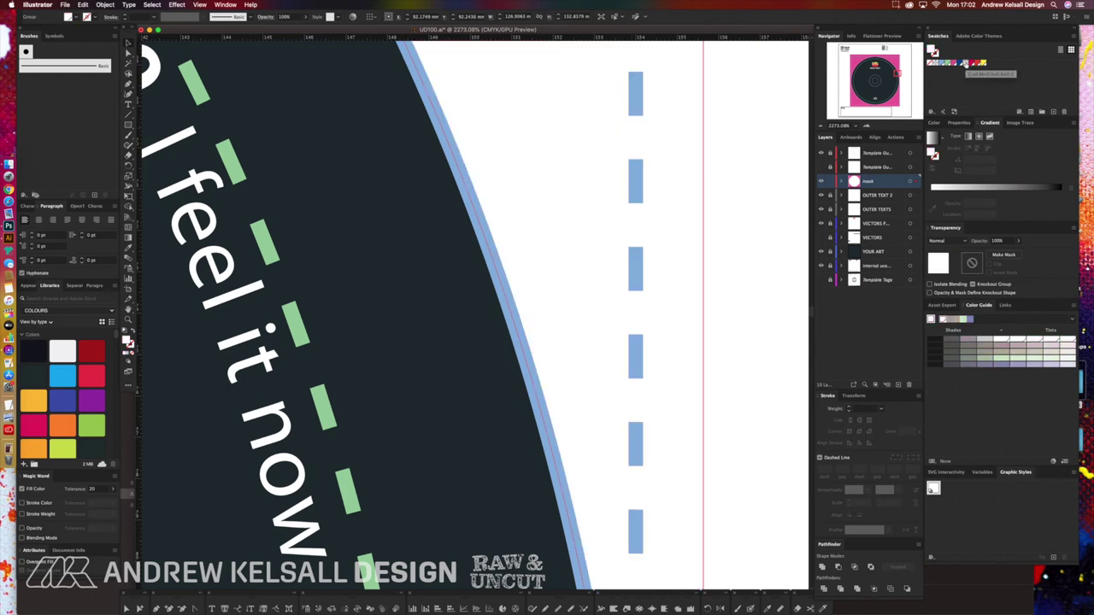
pyautogui.moveTo(701, 268); pyautogui.dragTo(745, 205)
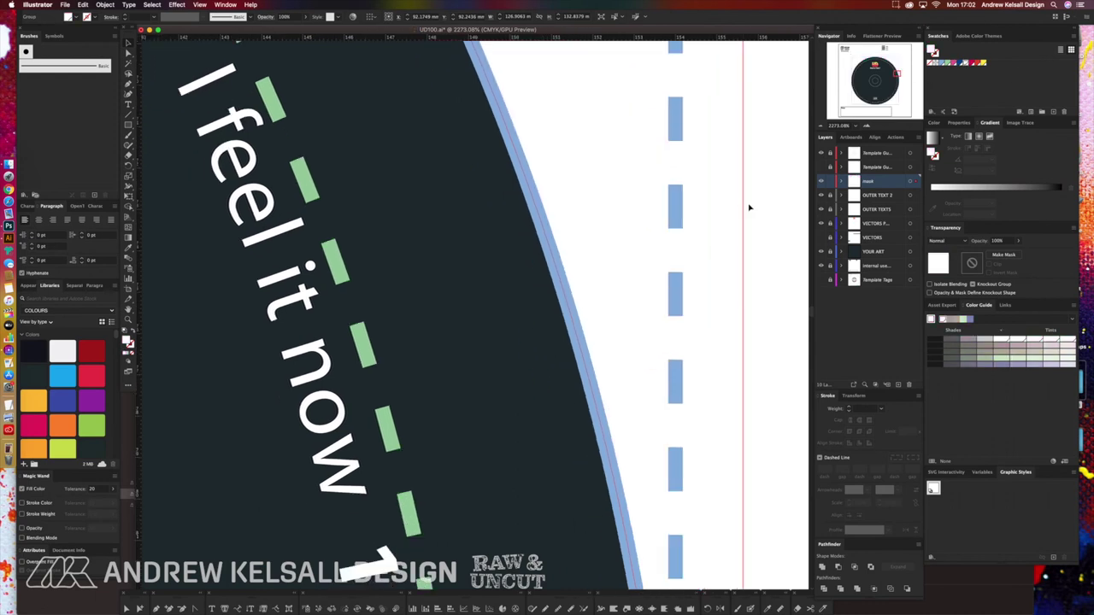
pyautogui.press('super+0')
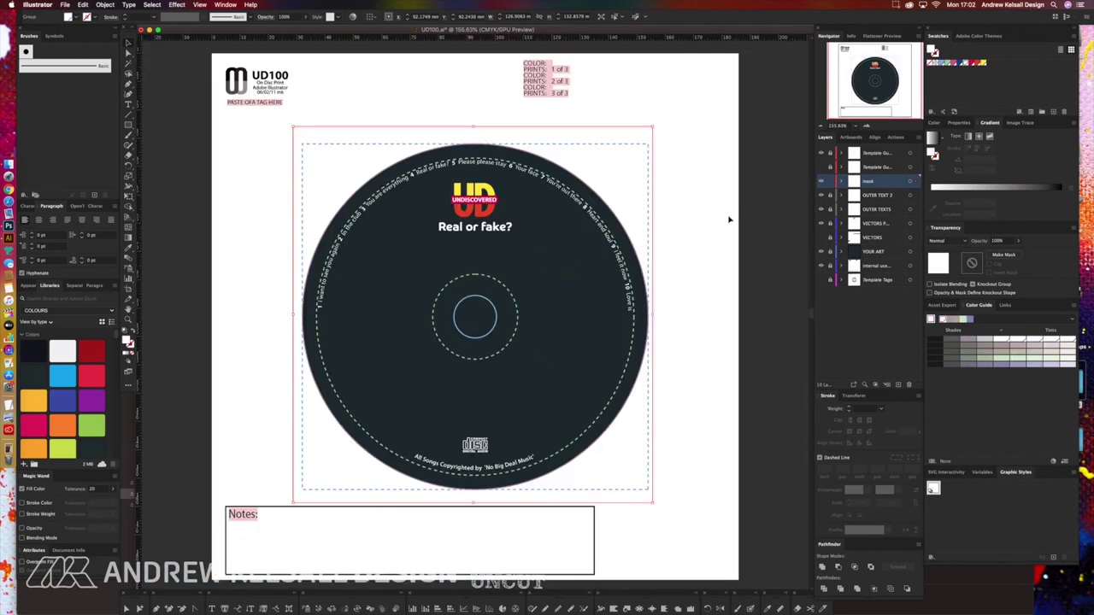
pyautogui.click(729, 220)
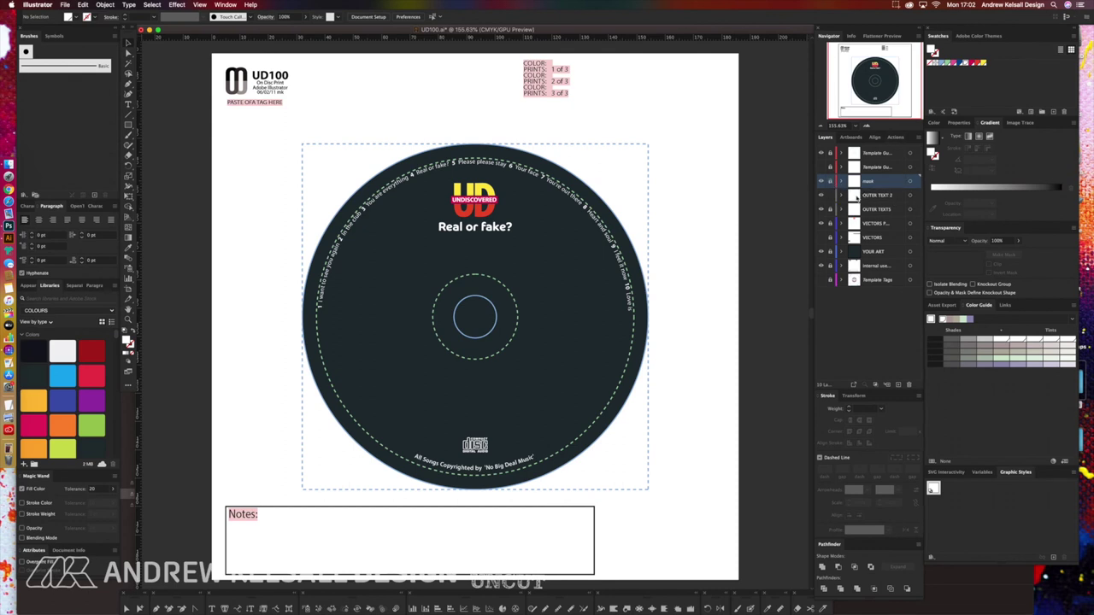
# Select the outer ring text on the OUTER TEXT 2 layer and show the ruler guides.
pyautogui.click(853, 196)
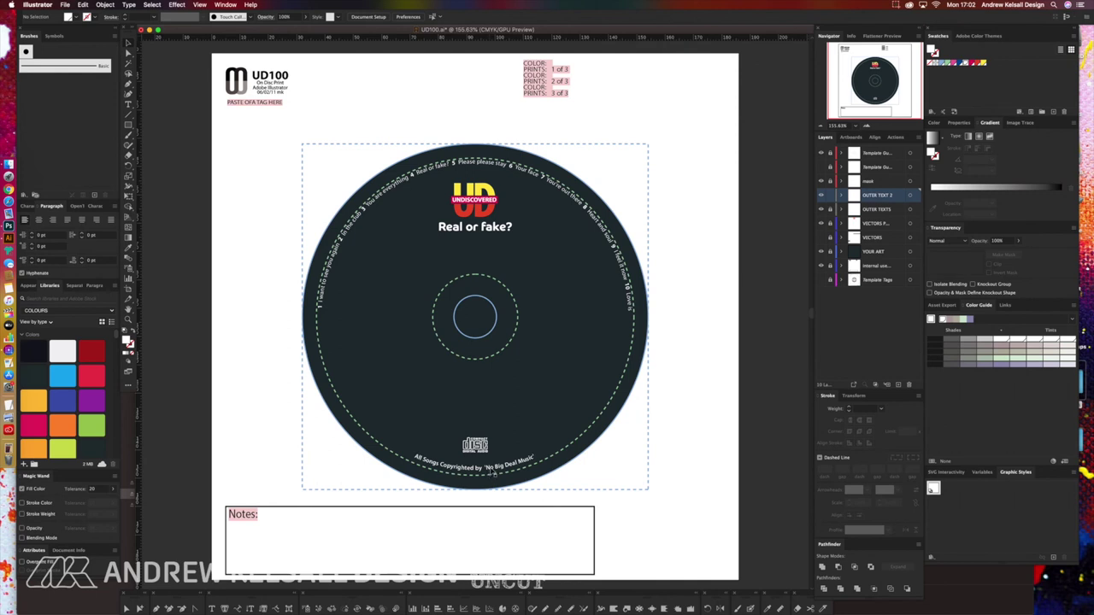
pyautogui.click(496, 475)
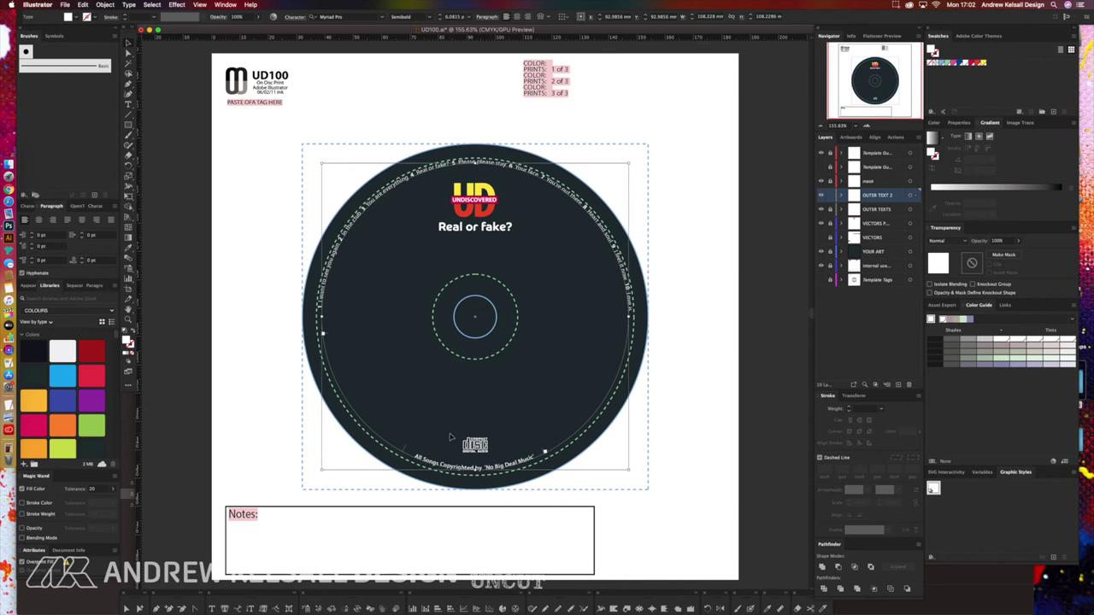
pyautogui.press('super+semicolon')
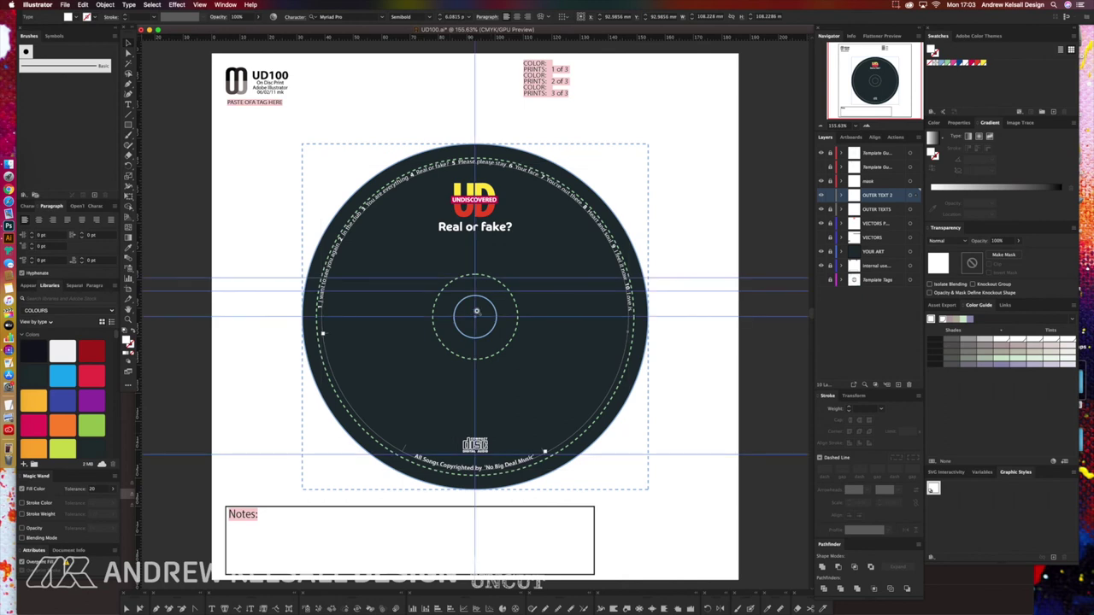
# Scale the curved ring text slightly larger around the disc's top rim.
pyautogui.scroll(10, 479, 316)
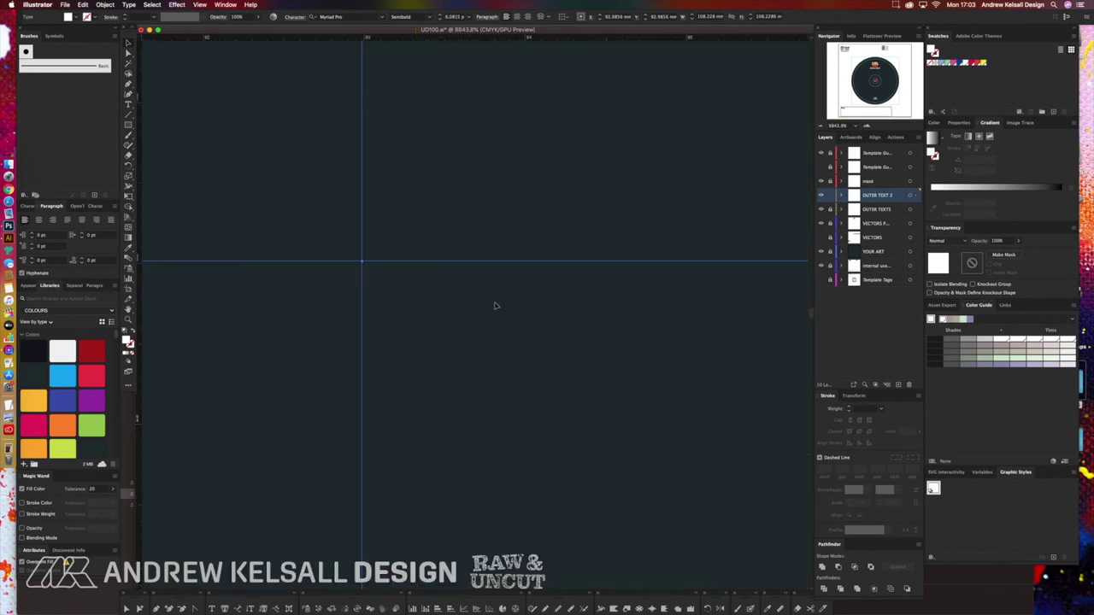
pyautogui.press('super+0')
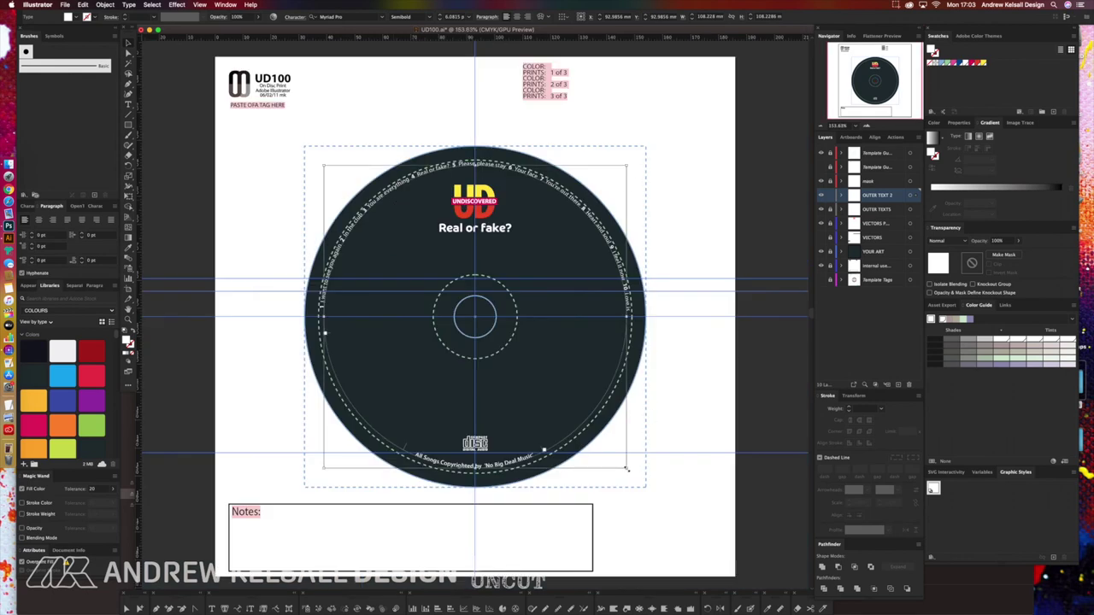
pyautogui.moveTo(626, 468); pyautogui.dragTo(635, 475)
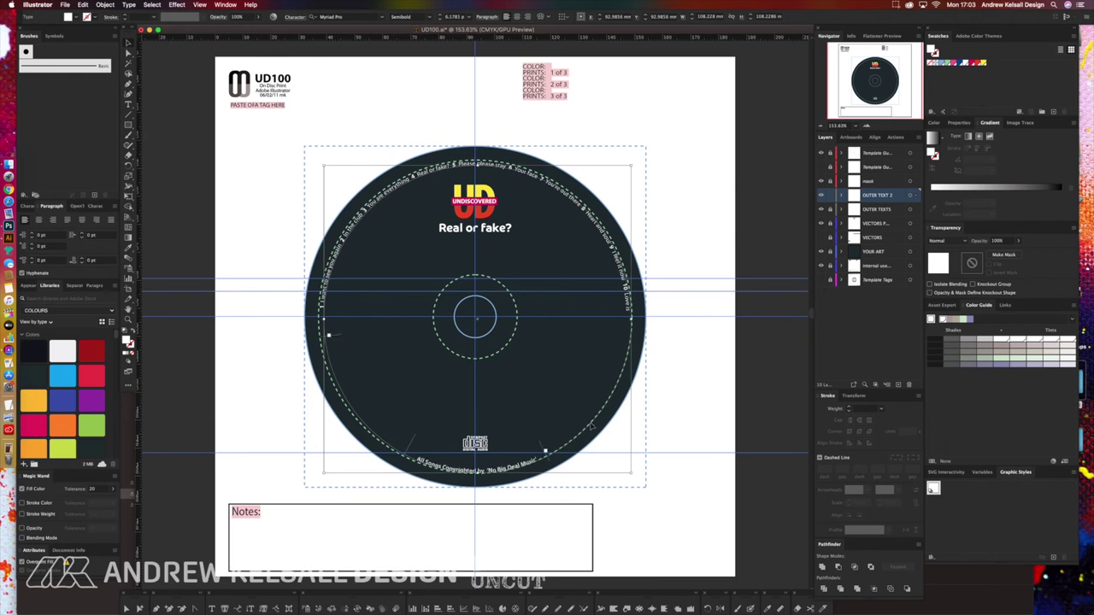
pyautogui.moveTo(324, 165); pyautogui.dragTo(316, 160)
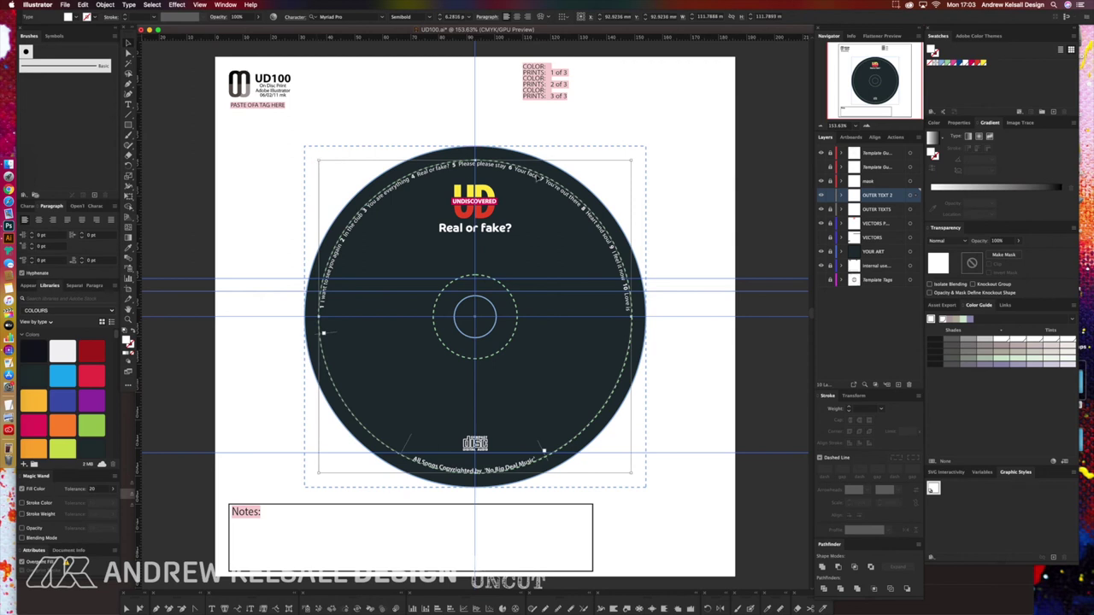
pyautogui.moveTo(318, 160); pyautogui.dragTo(320, 162)
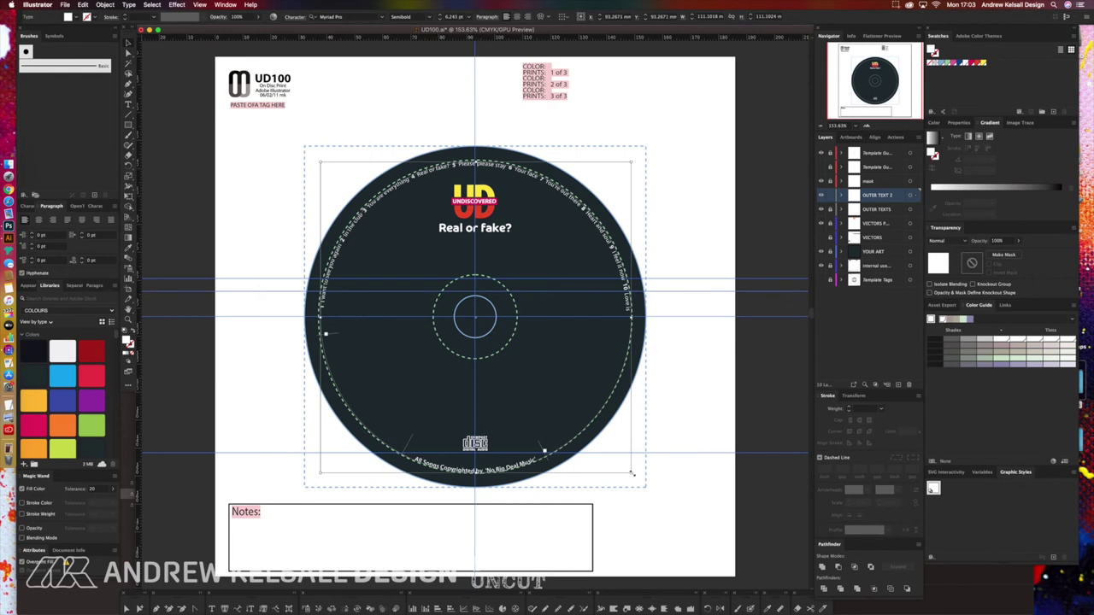
pyautogui.moveTo(632, 473); pyautogui.dragTo(633, 476)
# Set the OUTER TEXT 2 layer colour to Light Red, fit the template in view, and deselect.
pyautogui.doubleClick(855, 195)
pyautogui.click(541, 296)
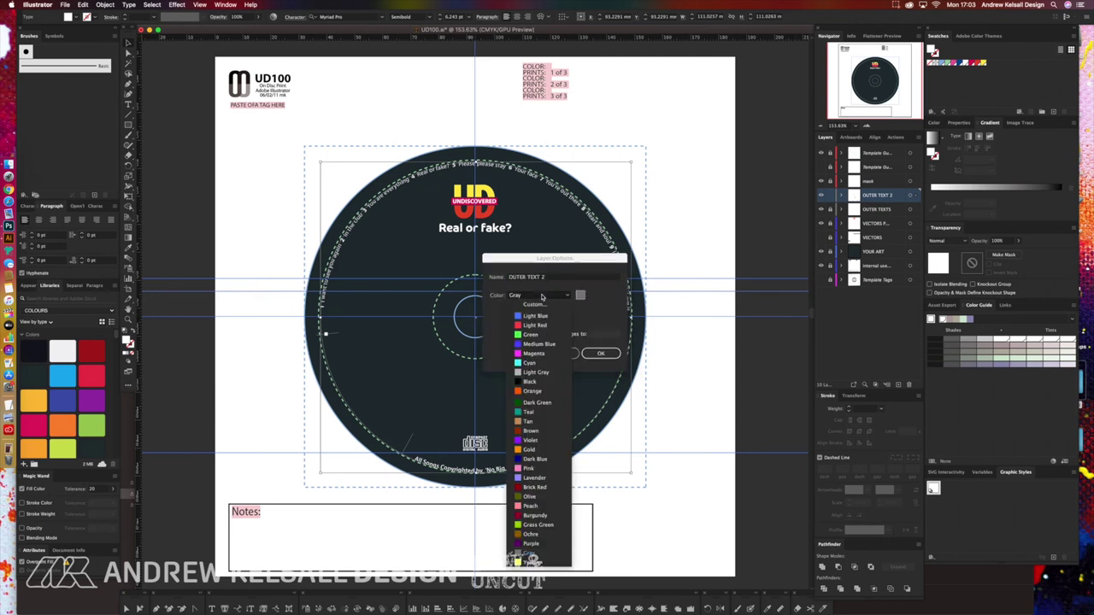
pyautogui.click(544, 325)
pyautogui.click(598, 356)
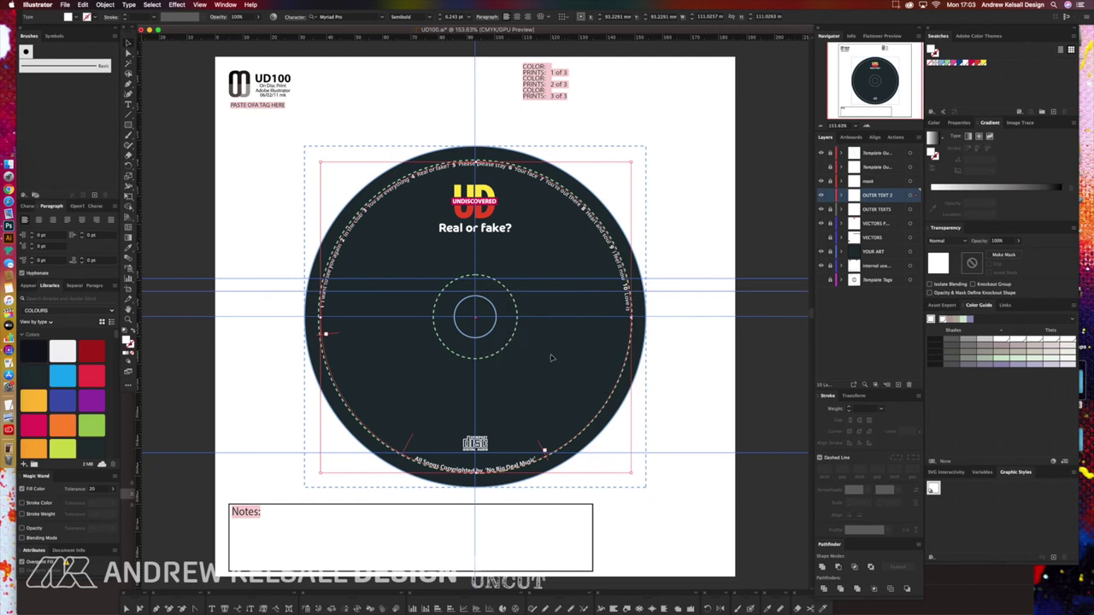
pyautogui.scroll(10, 479, 318)
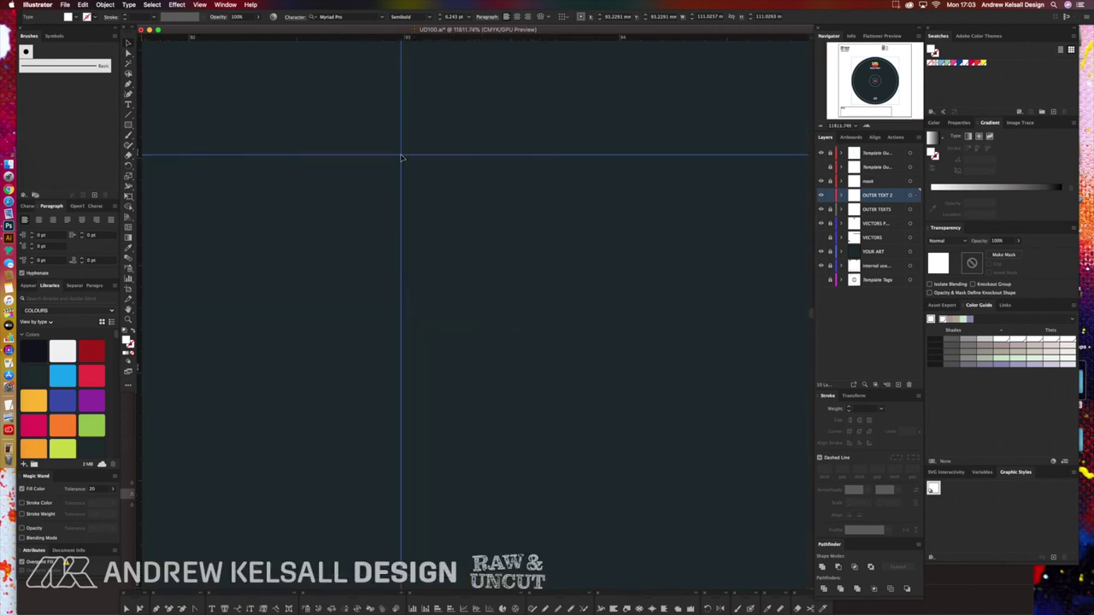
pyautogui.hotkey('ctrl', '0')
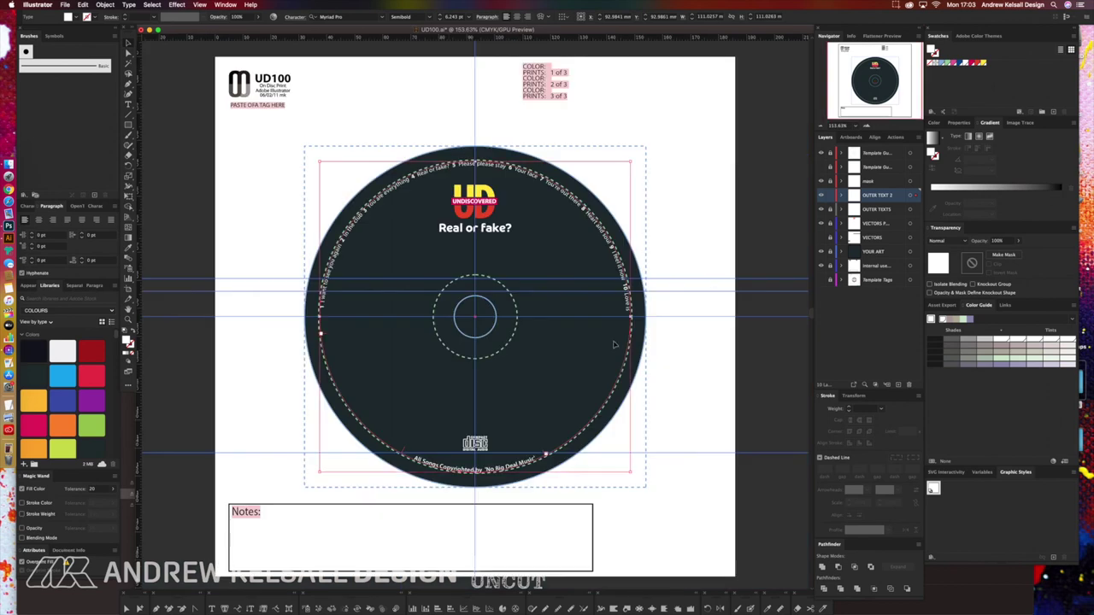
pyautogui.hotkey('ctrl', 'shift', 'a')
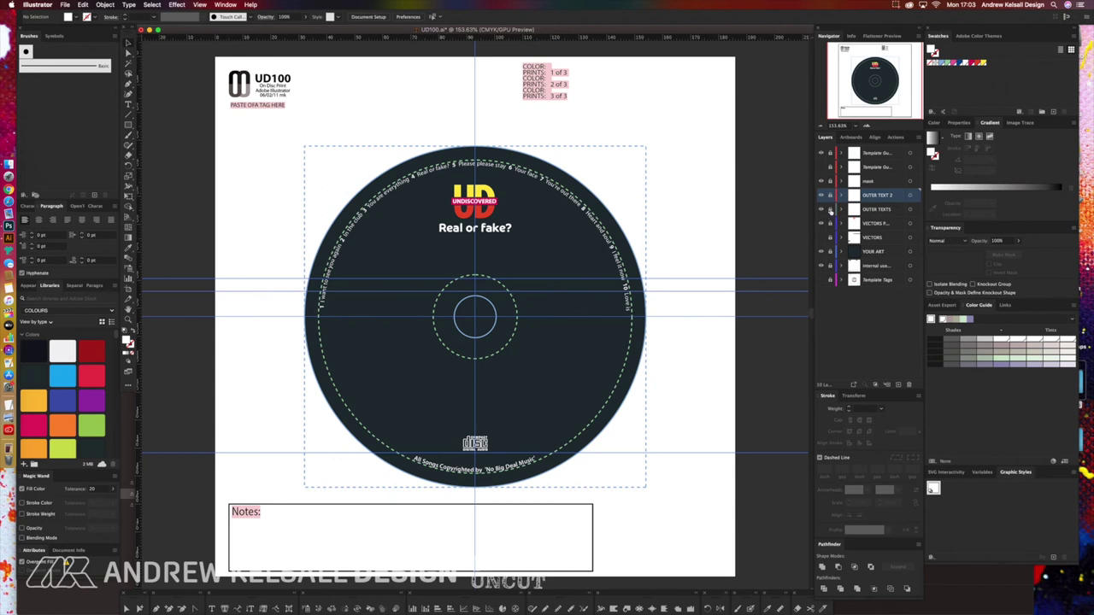
# Select the curved outer text and reset its rotated bounding box.
pyautogui.doubleClick(849, 213)
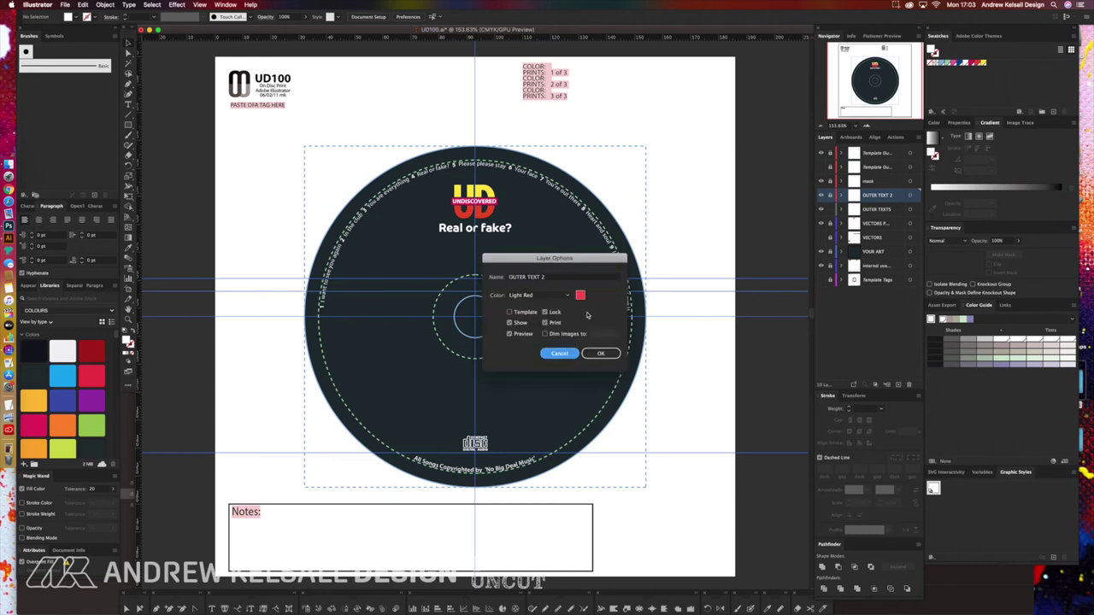
pyautogui.press('Return')
pyautogui.click(858, 213)
pyautogui.click(617, 260)
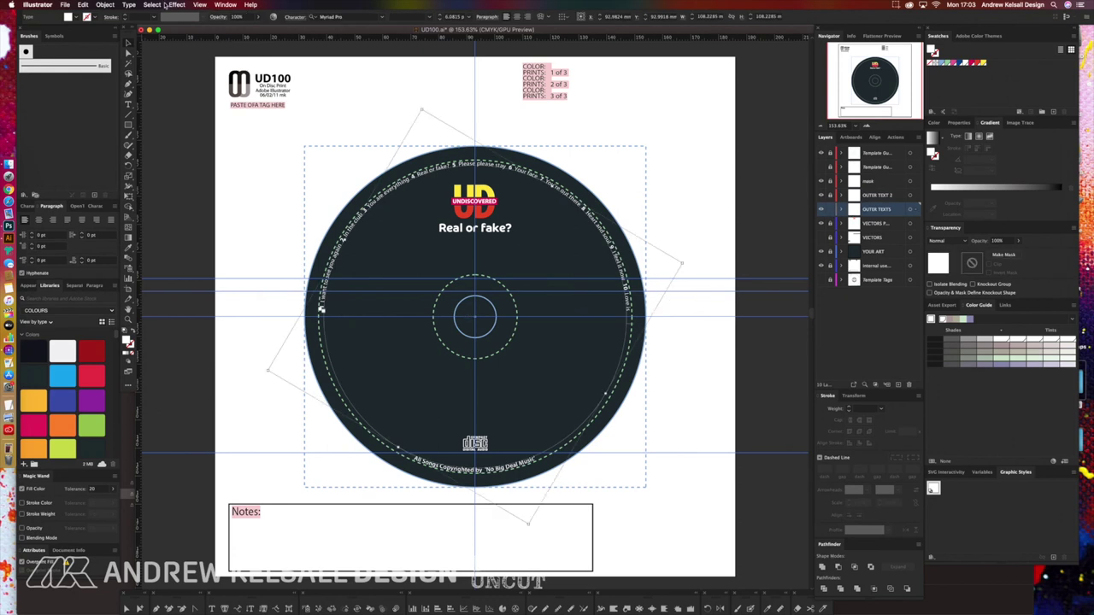
pyautogui.click(129, 5)
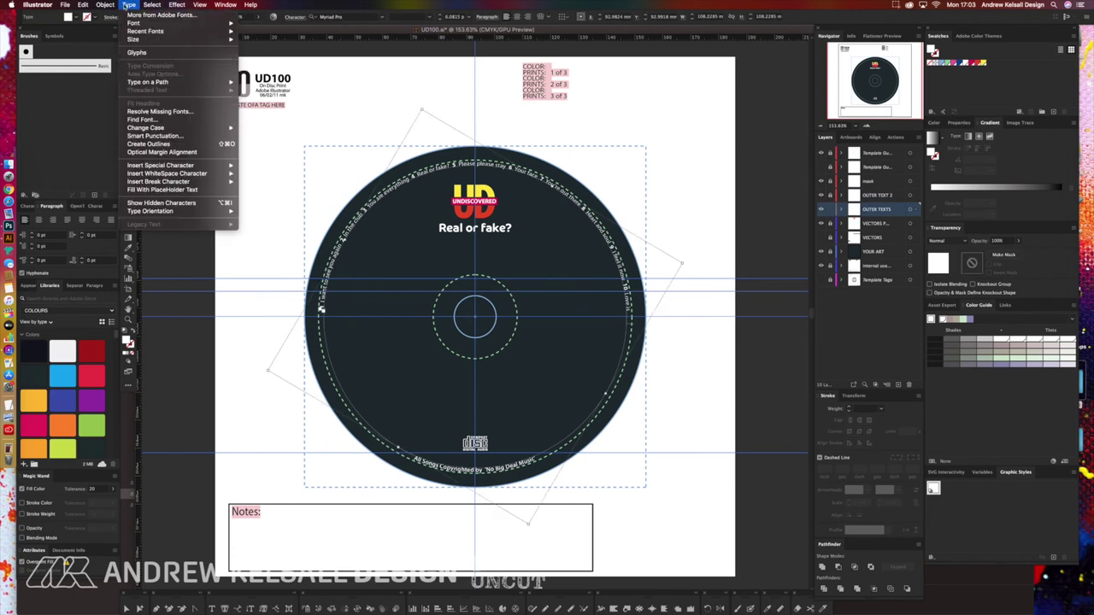
pyautogui.moveTo(105, 5)
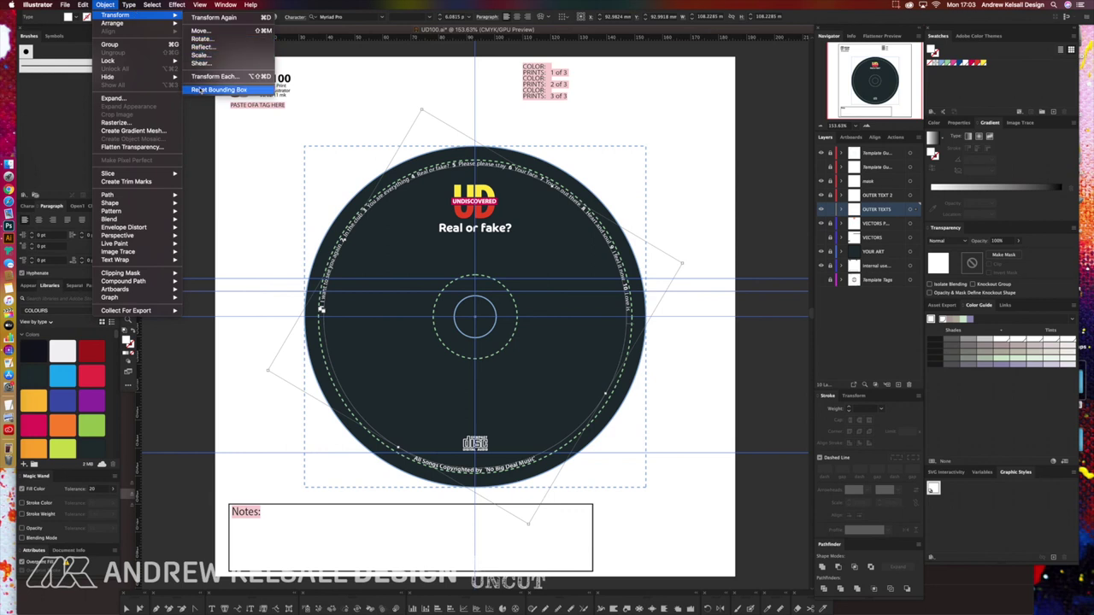
pyautogui.click(200, 89)
# Set the OUTER TEXTS layer colour to Light Blue, then fit the template and deselect.
pyautogui.doubleClick(852, 213)
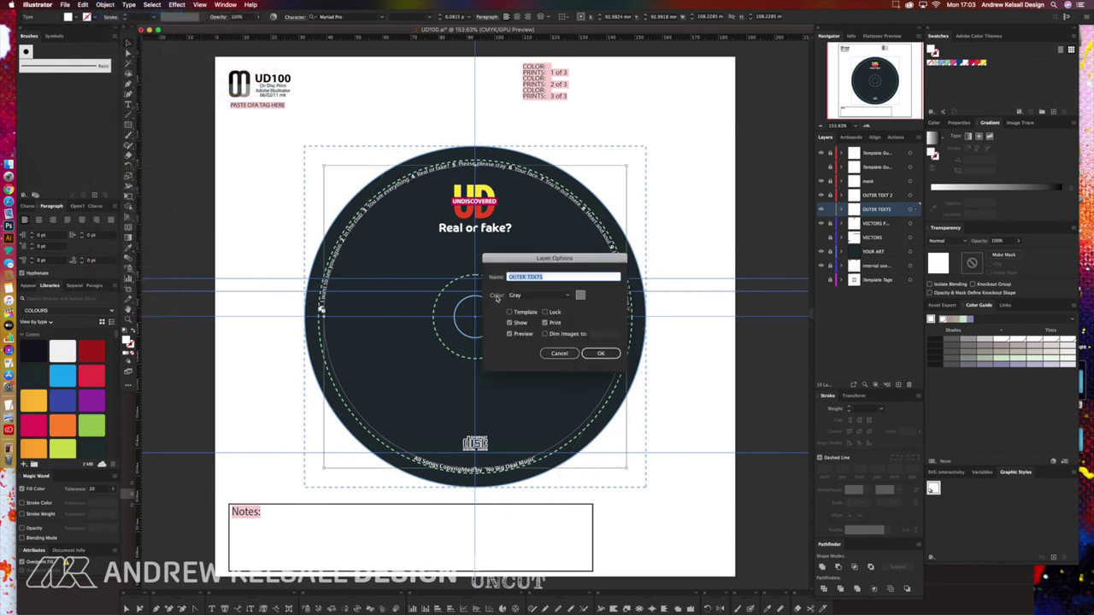
pyautogui.click(539, 295)
pyautogui.click(544, 334)
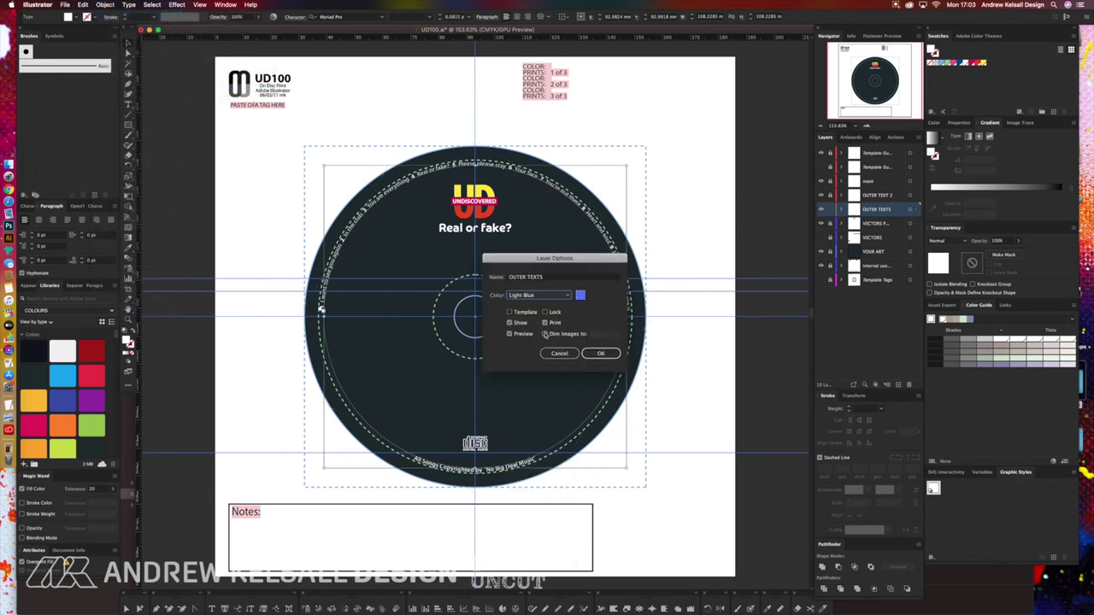
pyautogui.click(601, 353)
pyautogui.moveTo(474, 318); pyautogui.dragTo(480, 324)
pyautogui.keyDown('alt'); pyautogui.click(408, 237); pyautogui.keyUp('alt')
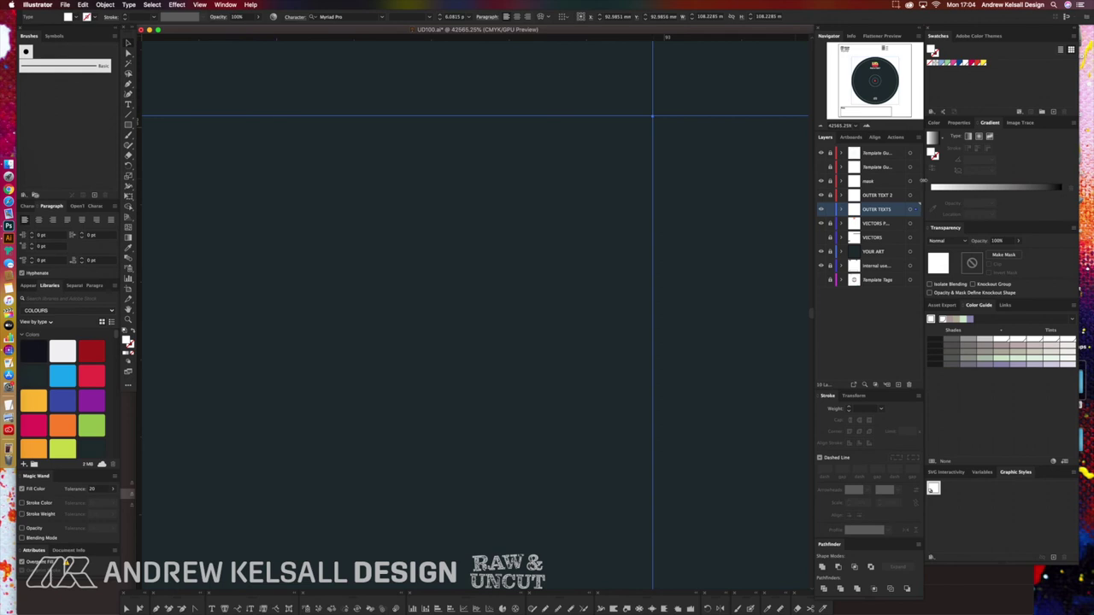
pyautogui.press('super+0')
pyautogui.press('super+shift+a')
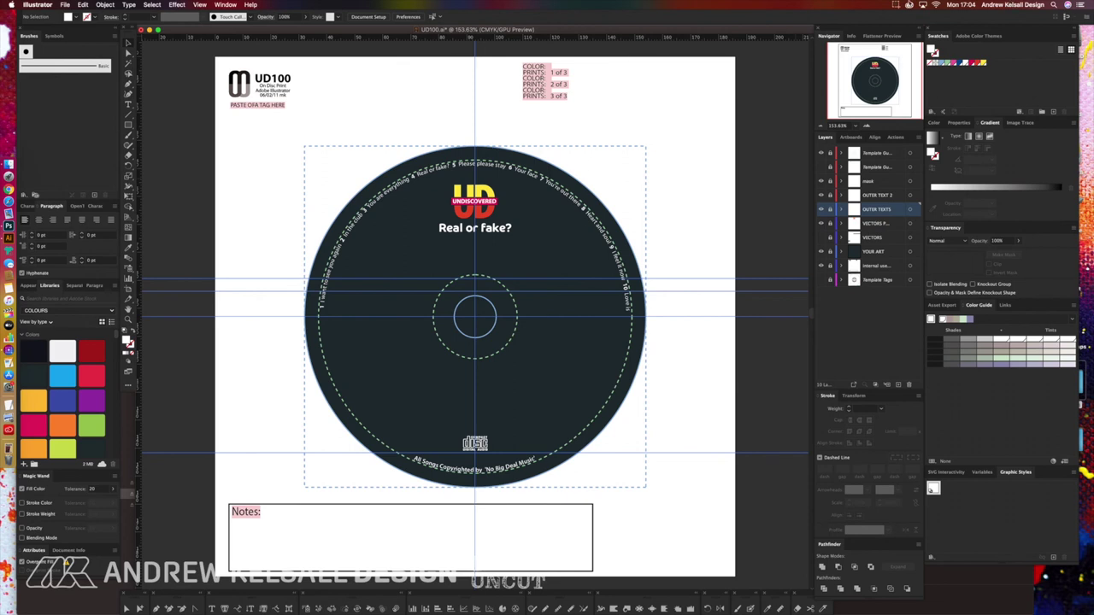
pyautogui.click(896, 5)
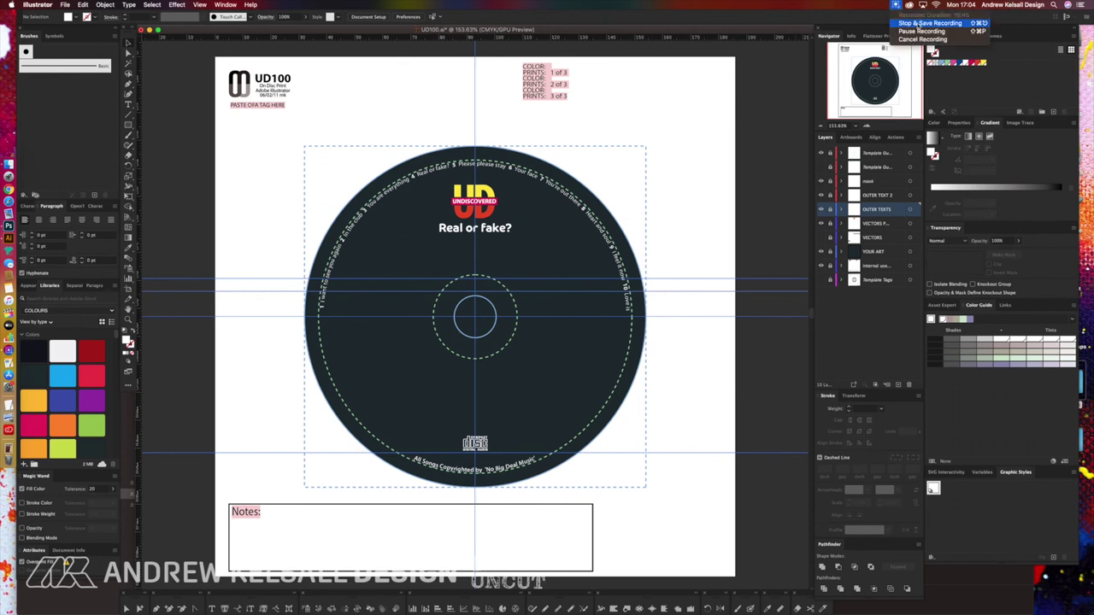
# Nudge the UD logo and 'Real or fake?' group down two arrow steps, then hide Illustrator.
pyautogui.click(918, 32)
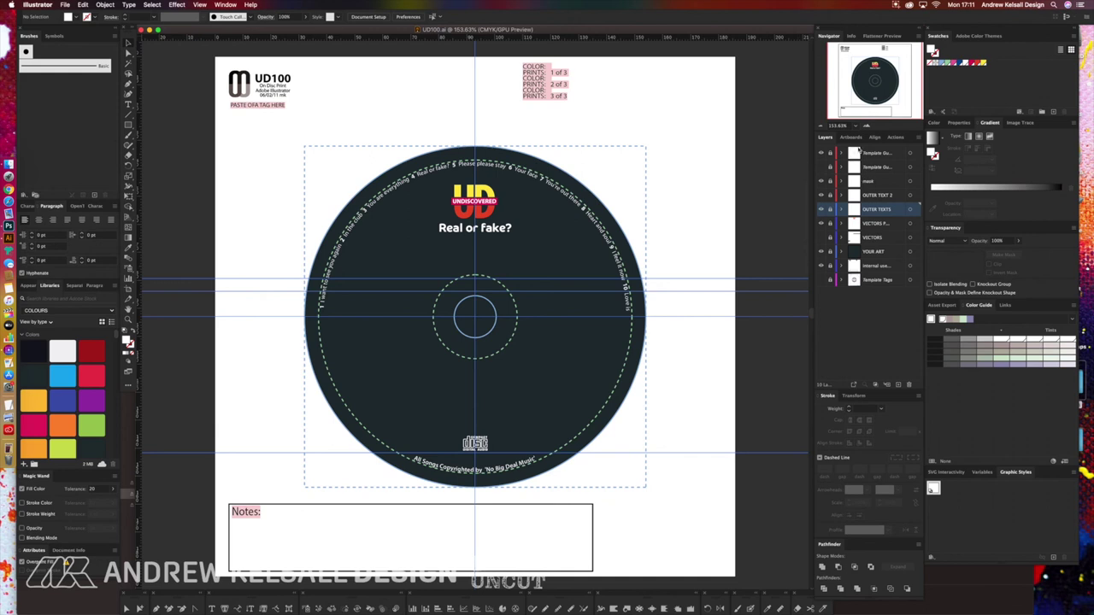
pyautogui.click(821, 224)
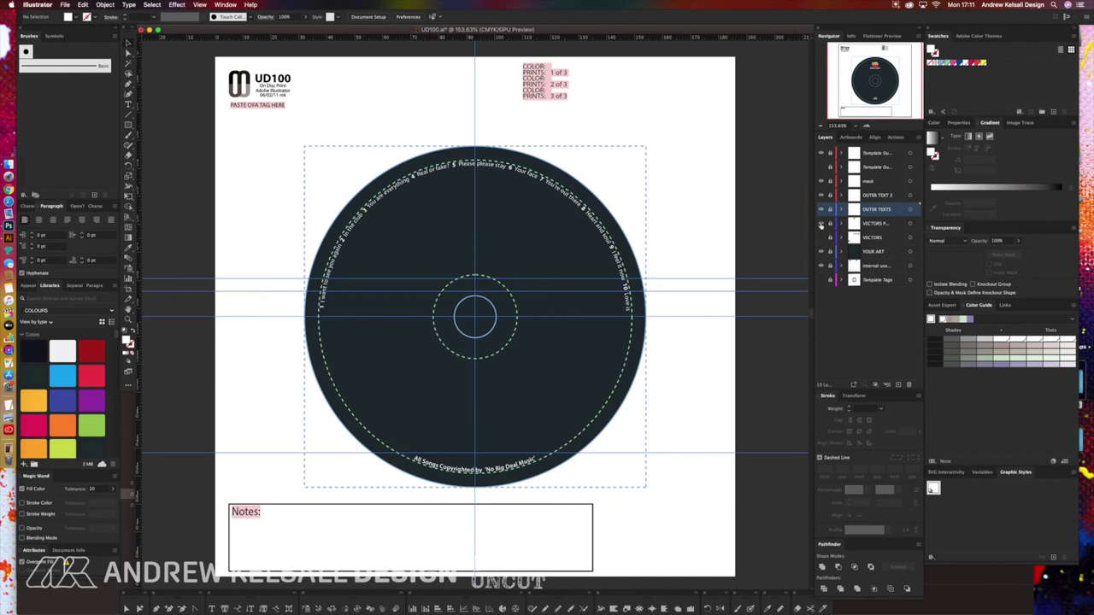
pyautogui.click(820, 224)
pyautogui.click(855, 225)
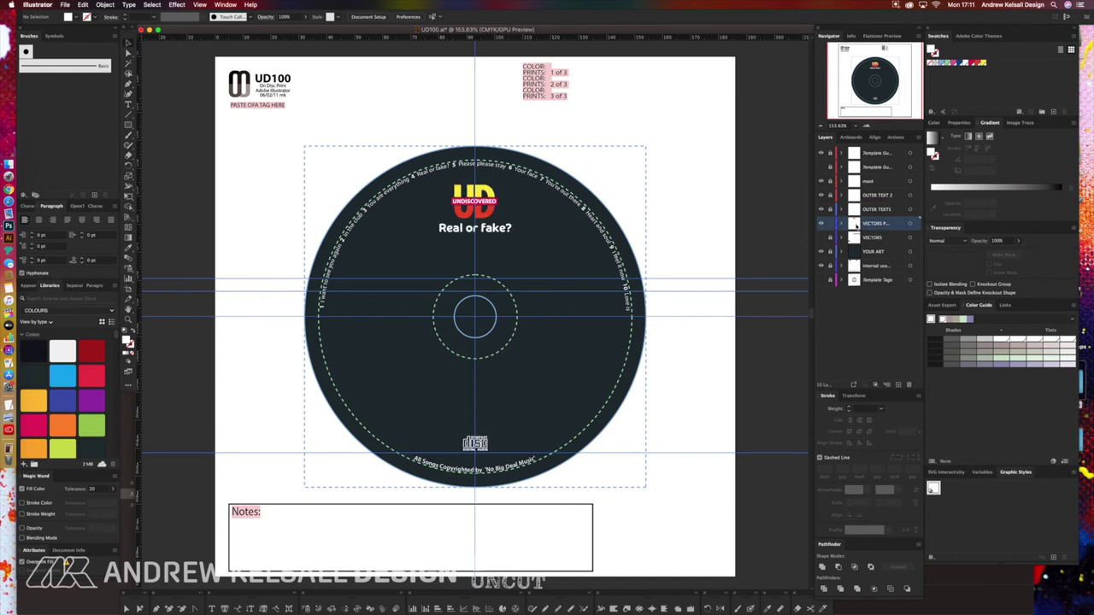
pyautogui.press('super+a')
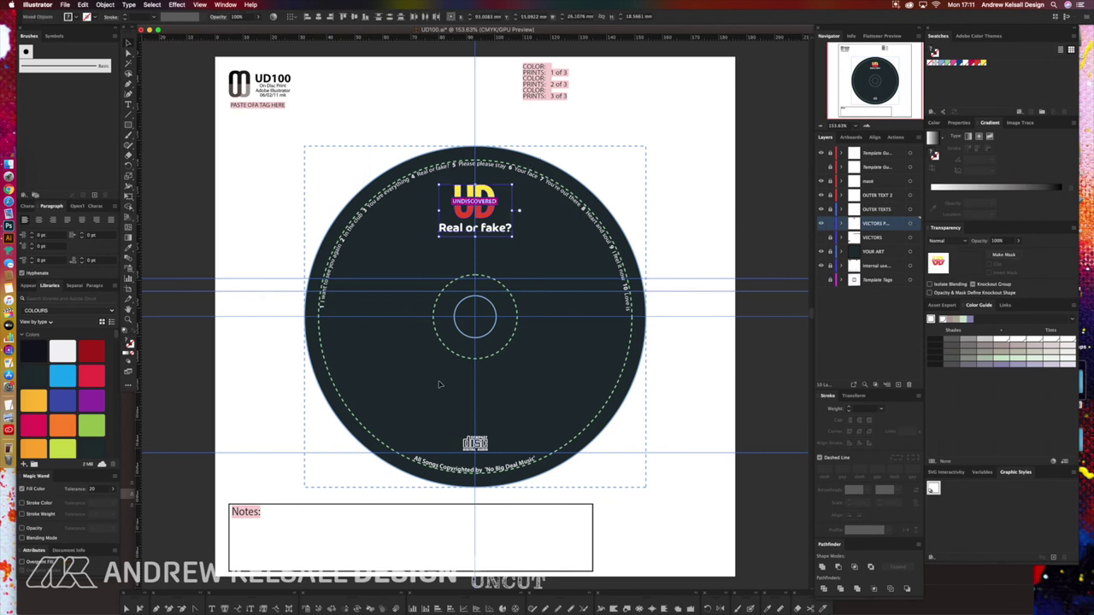
pyautogui.press('Down')
pyautogui.press('Down')
pyautogui.press('Down')
pyautogui.press('Down')
pyautogui.press('Down')
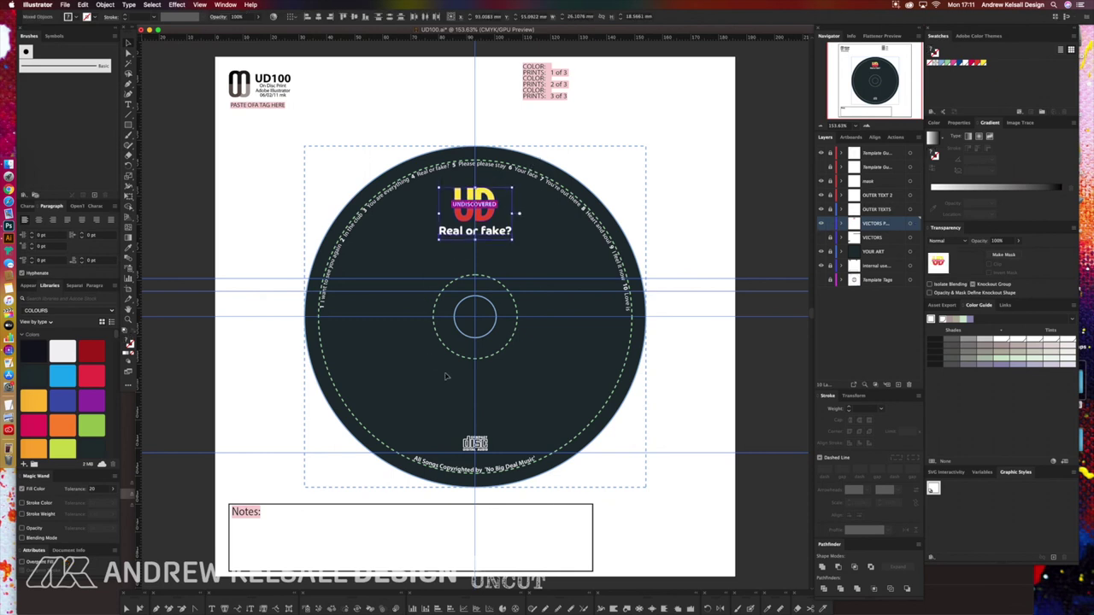
pyautogui.press('Down')
pyautogui.press('Down')
pyautogui.press('Down')
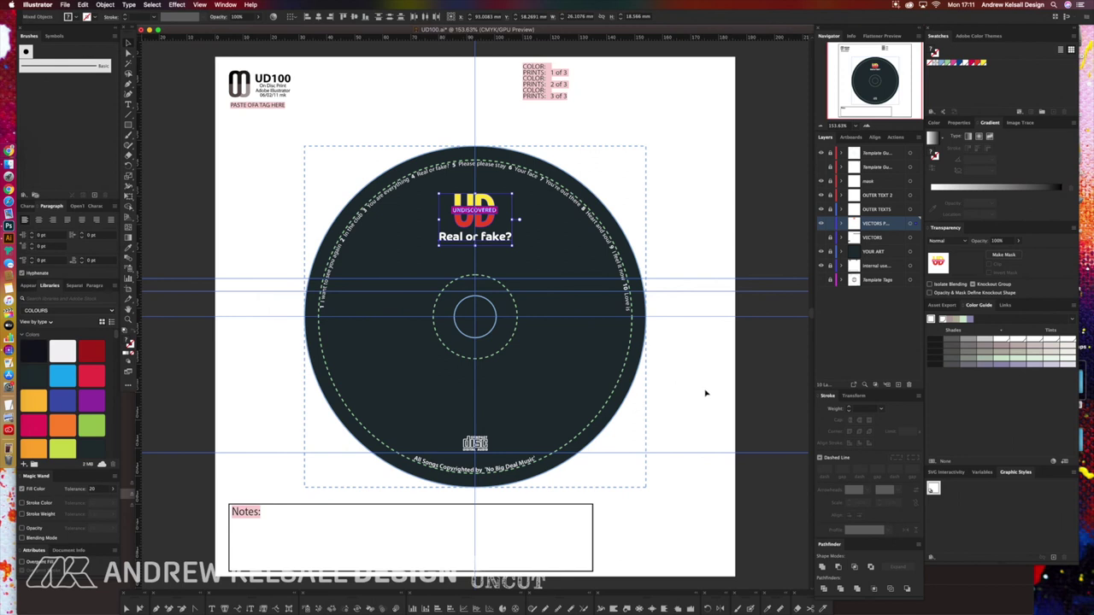
pyautogui.press('F11')
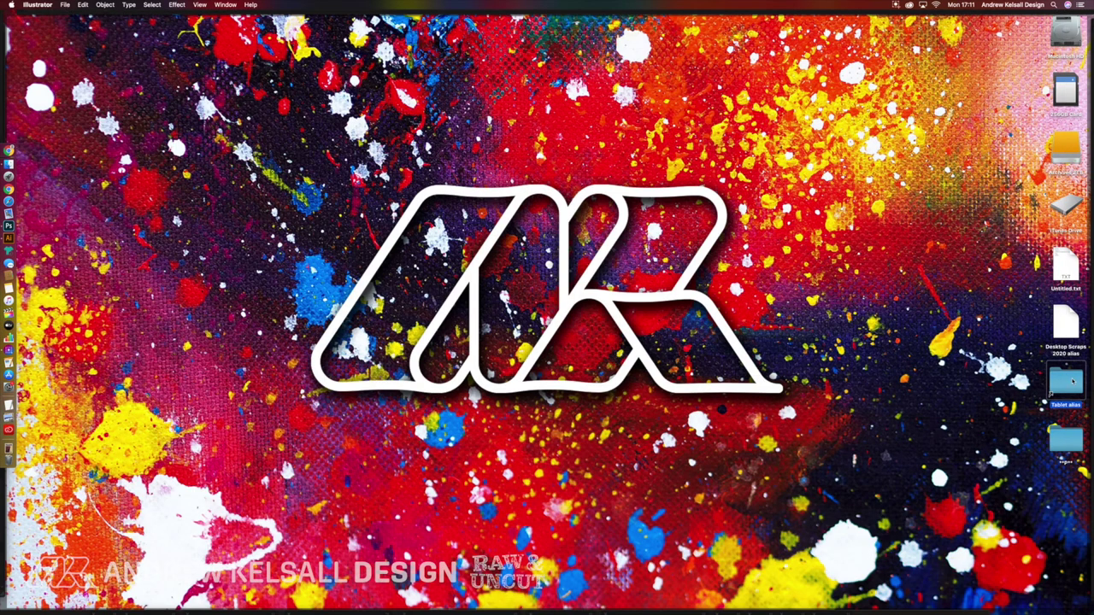
# Open the desktop Tablet folder, select WacomTabletDriver.app, and return to Illustrator.
pyautogui.doubleClick(1069, 380)
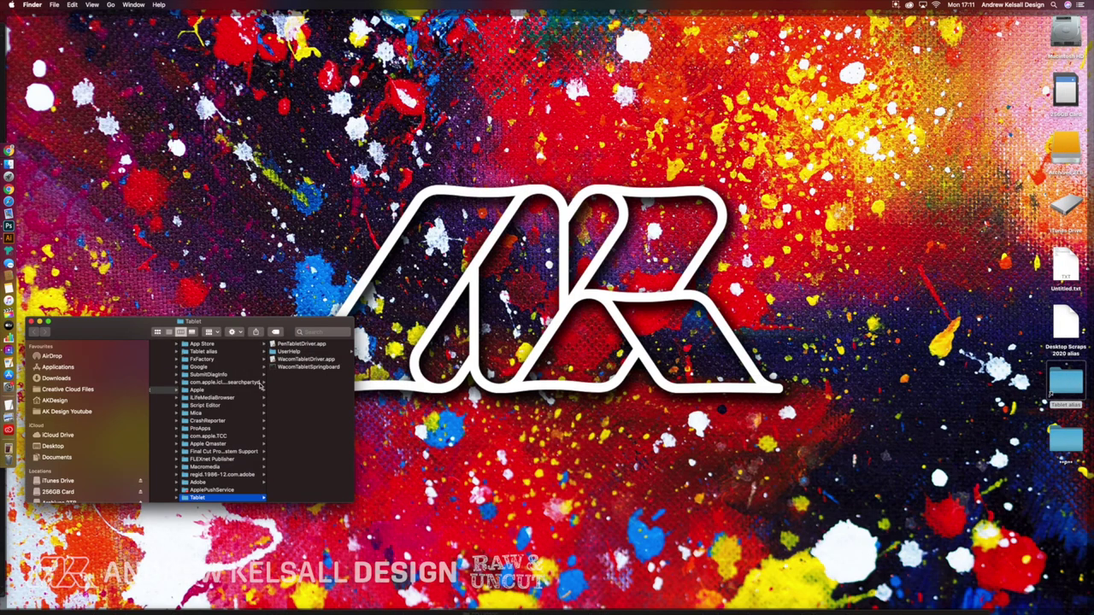
pyautogui.click(276, 361)
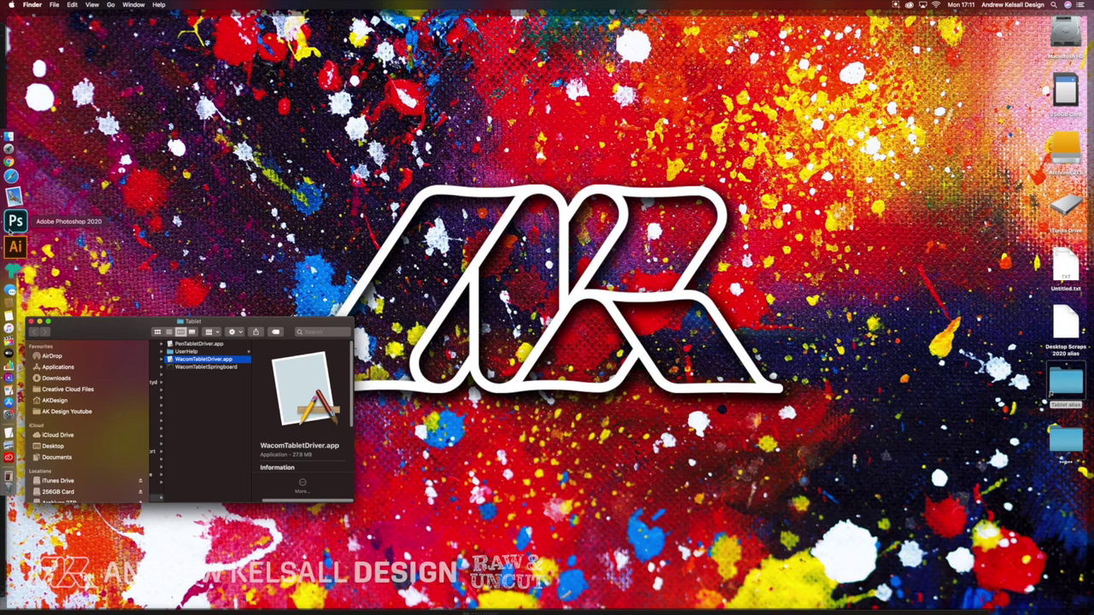
pyautogui.click(19, 242)
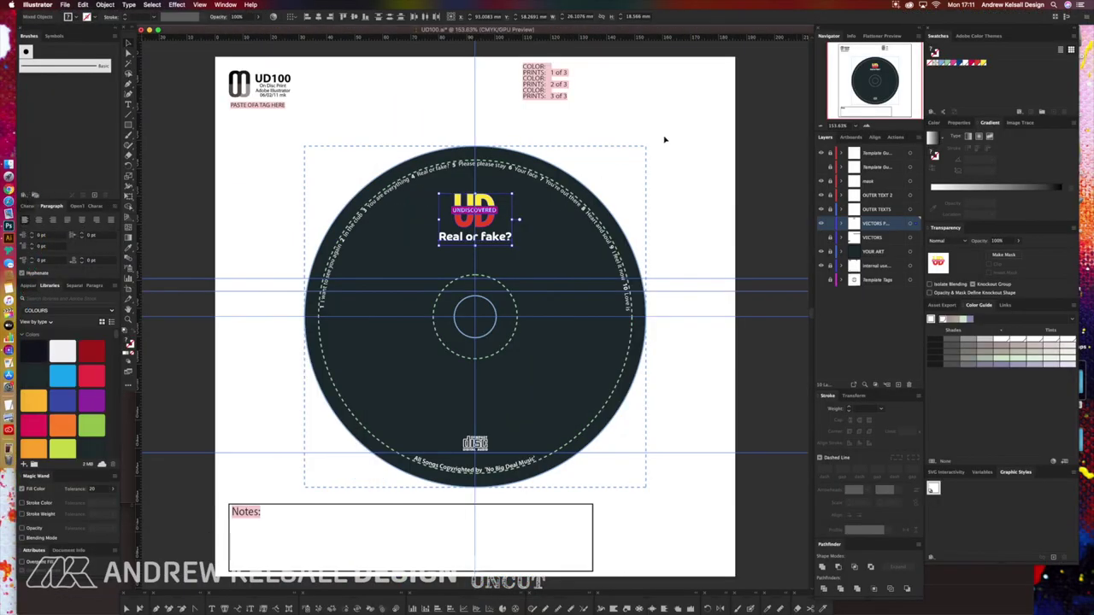
# Deselect the logo, toggle the ruler guides off and on, save, and hide the Template Guides layer.
pyautogui.click(667, 140)
pyautogui.press('super+semicolon')
pyautogui.press('super+semicolon')
pyautogui.press('super+semicolon')
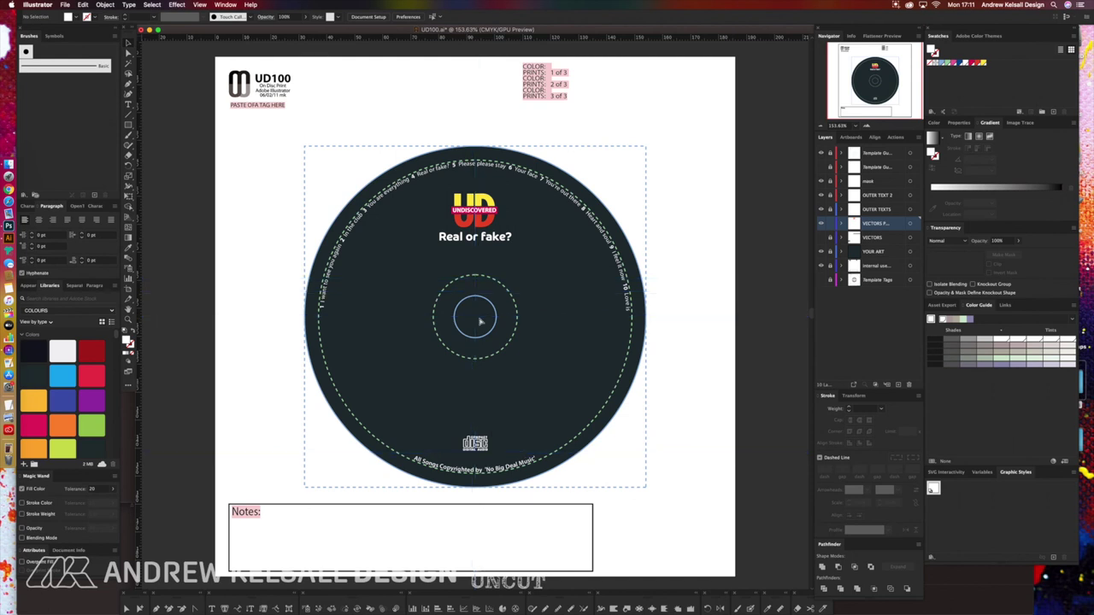
pyautogui.press('super+semicolon')
pyautogui.press('super+semicolon')
pyautogui.press('super+s')
pyautogui.click(822, 155)
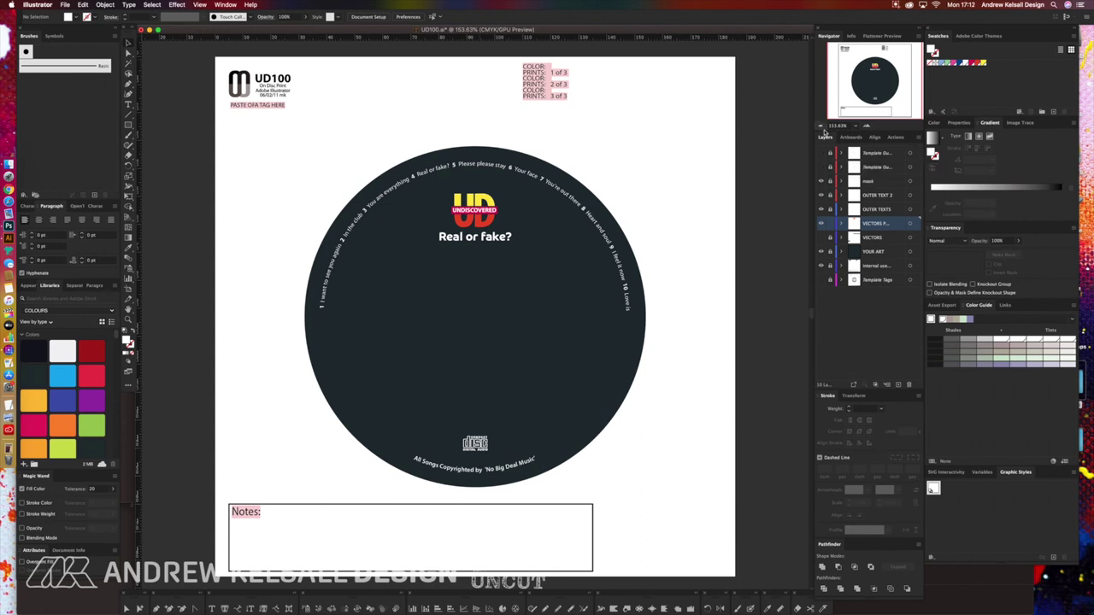
# Zoom out to the whole page, inspect the curved track list at the disc's top, then zoom to 150%.
pyautogui.click(821, 128)
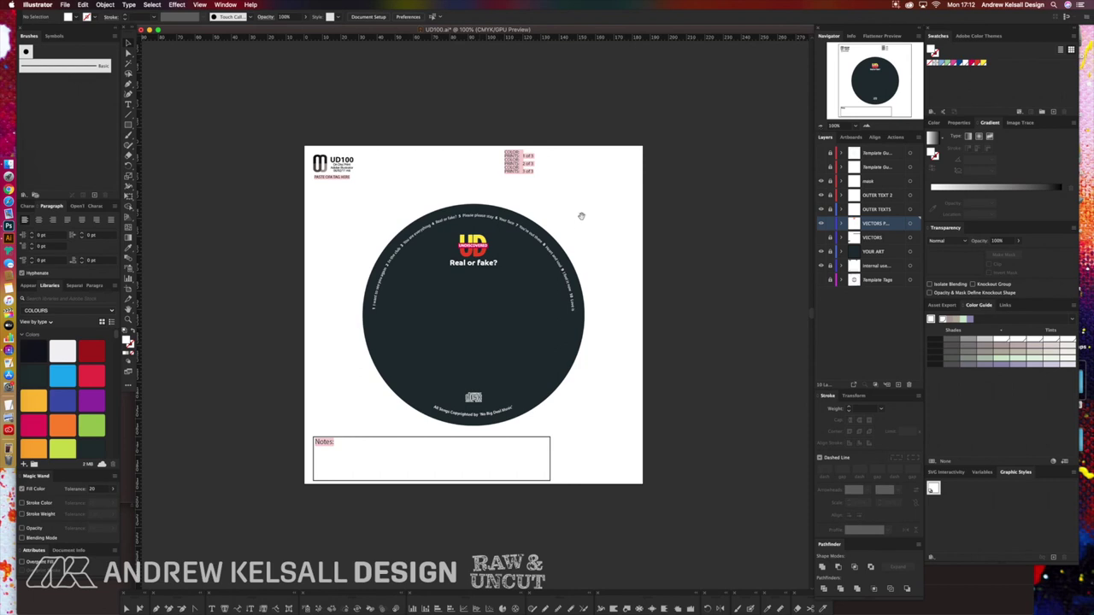
pyautogui.click(455, 278)
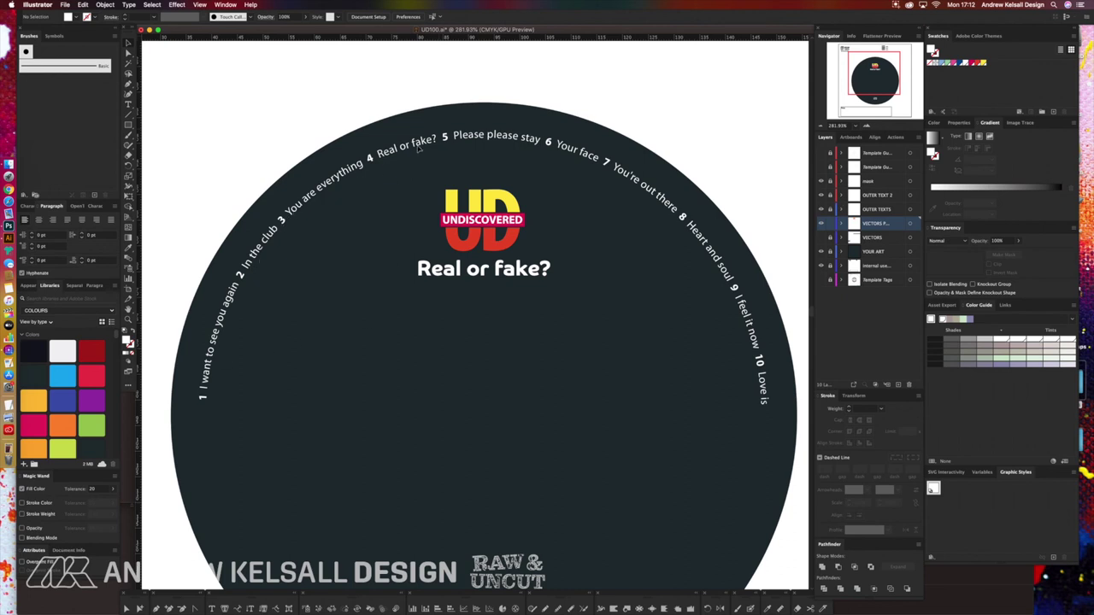
pyautogui.click(862, 211)
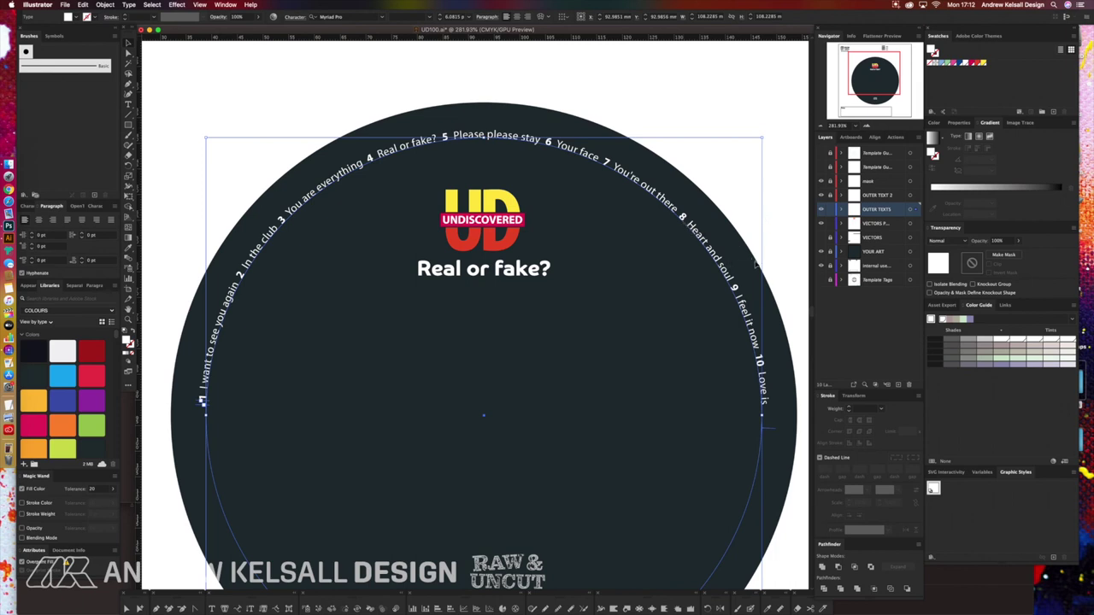
pyautogui.click(771, 177)
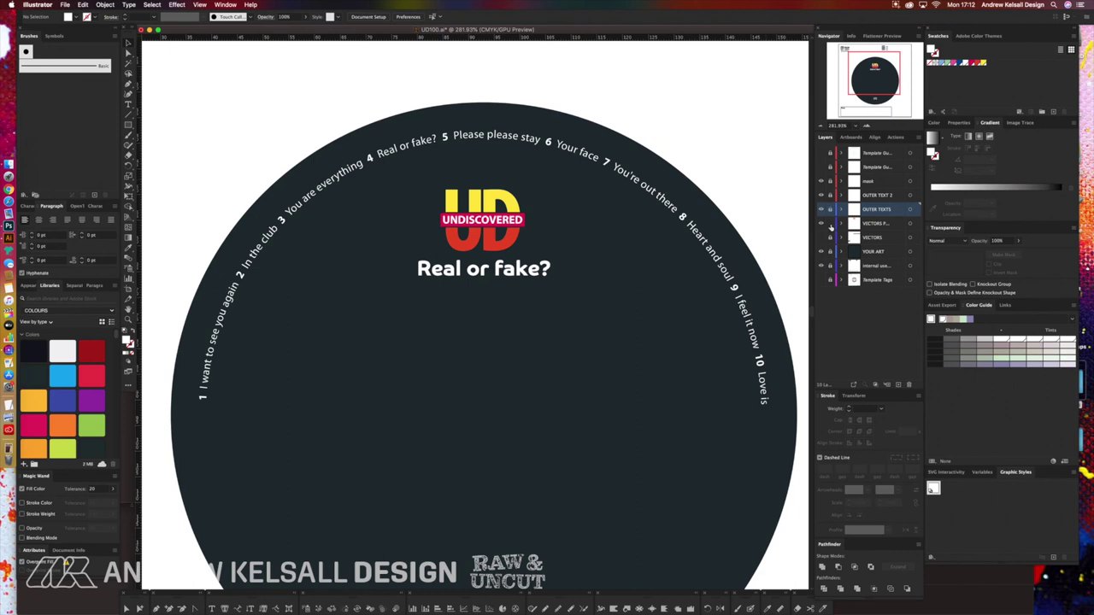
pyautogui.click(834, 125)
pyautogui.write('150')
pyautogui.press('Return')
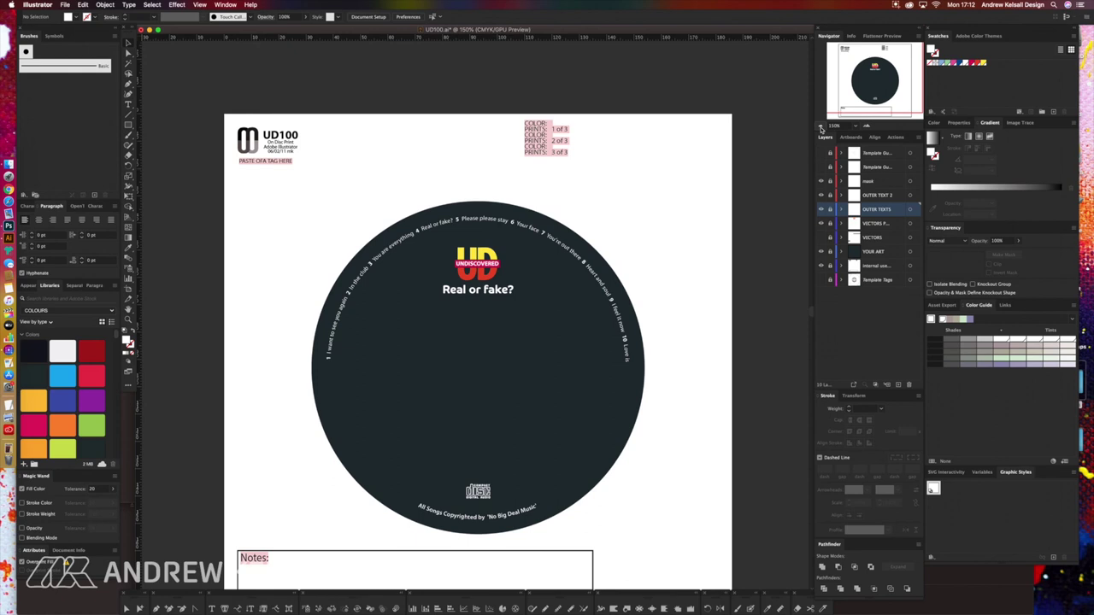
# Select the OUTER TEXT layers, drag them to duplicate, and toggle an outer text layer's visibility.
pyautogui.scroll(-2, 715, 251)
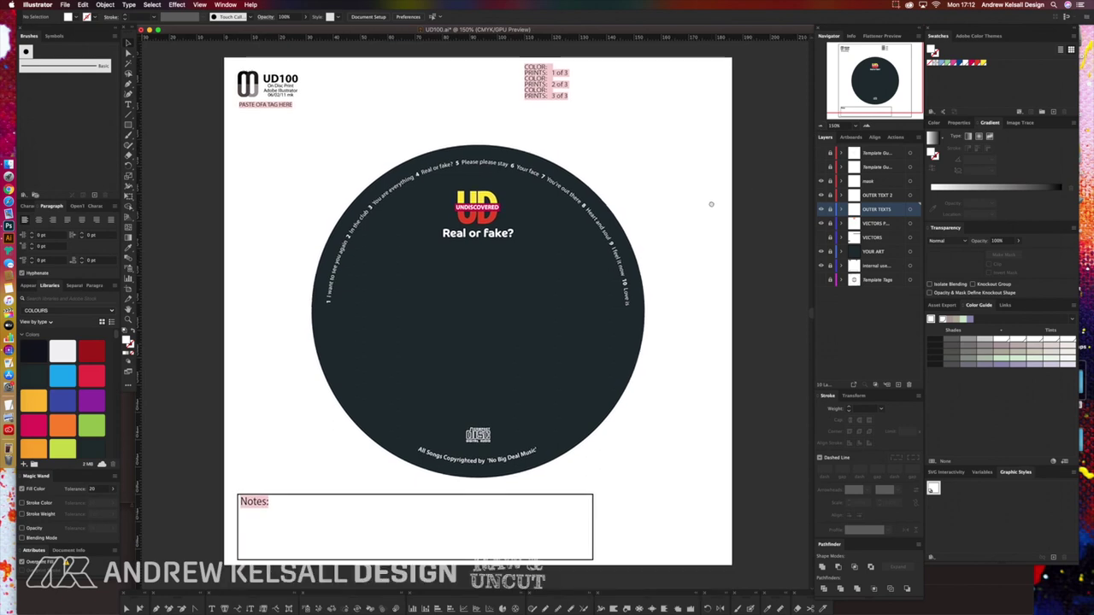
pyautogui.keyDown('shift'); pyautogui.click(879, 196); pyautogui.keyUp('shift')
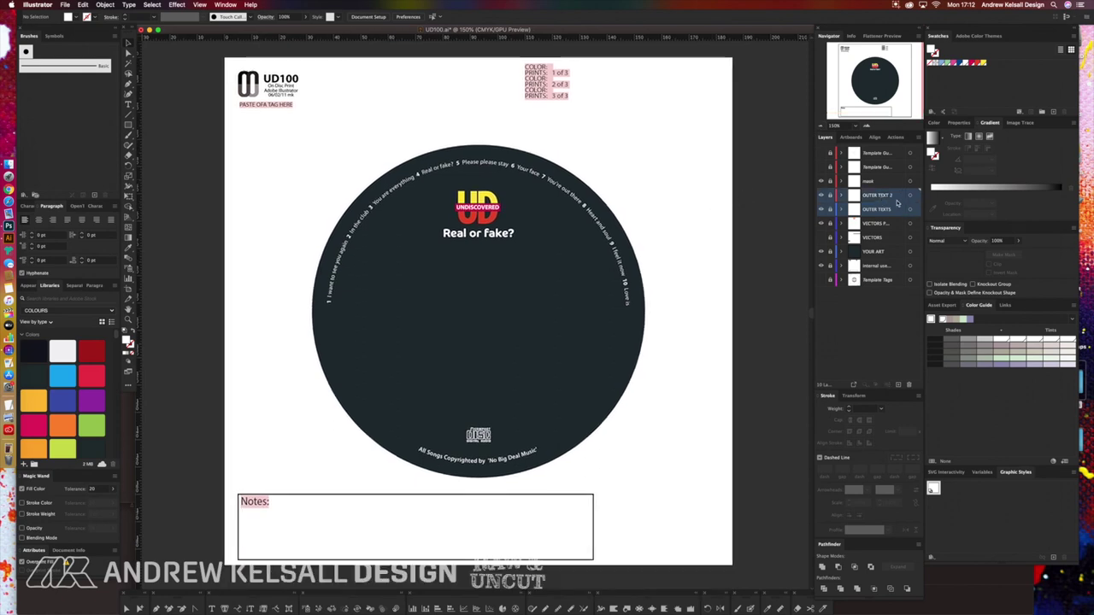
pyautogui.moveTo(894, 198); pyautogui.dragTo(899, 384)
pyautogui.click(821, 224)
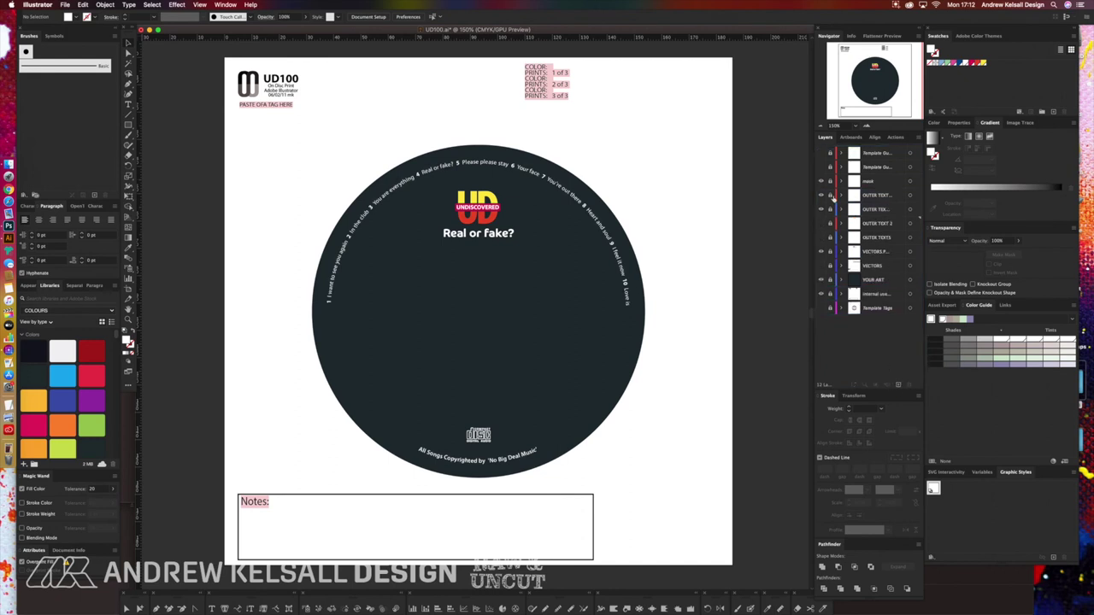
# Merge both OUTER TEXT layers into one layer named 'TEXTS PATHS'.
pyautogui.click(881, 198)
pyautogui.keyDown('shift'); pyautogui.click(886, 211); pyautogui.keyUp('shift')
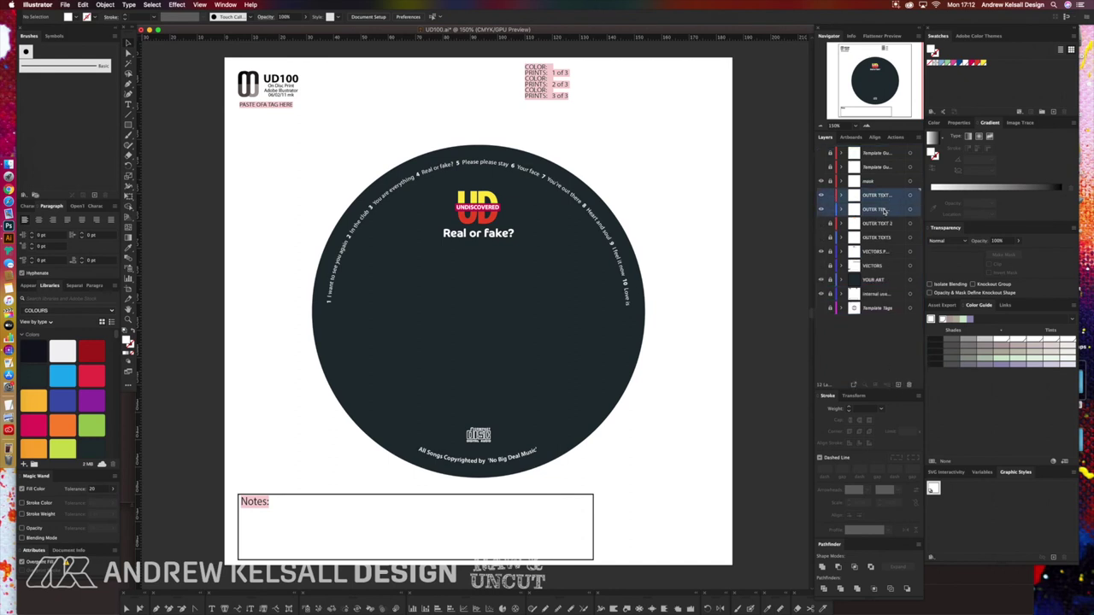
pyautogui.click(918, 137)
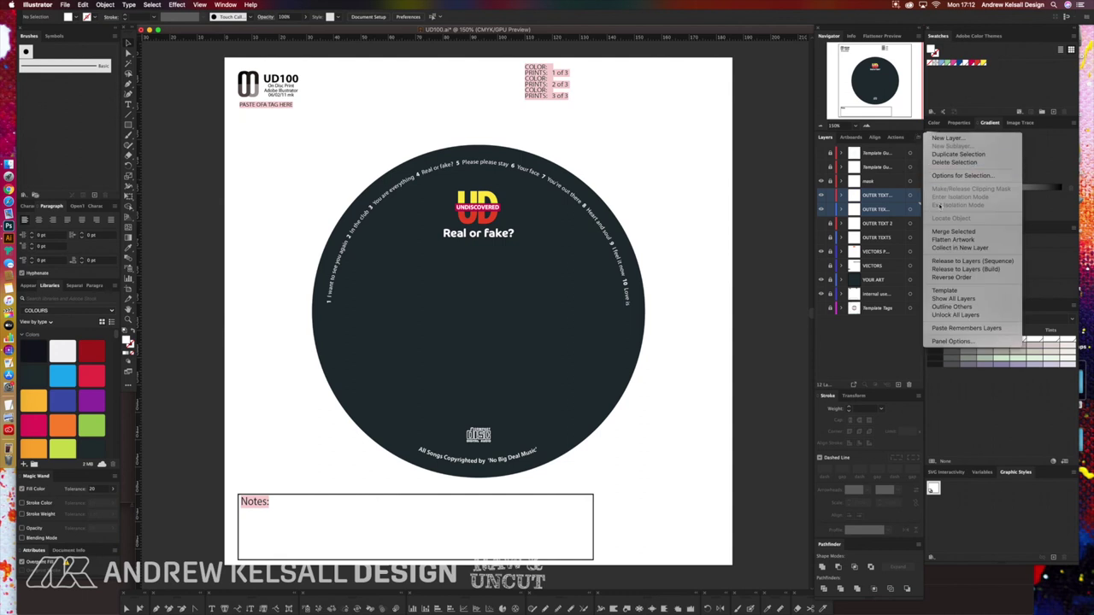
pyautogui.click(953, 231)
pyautogui.doubleClick(876, 197)
pyautogui.press('BackSpace')
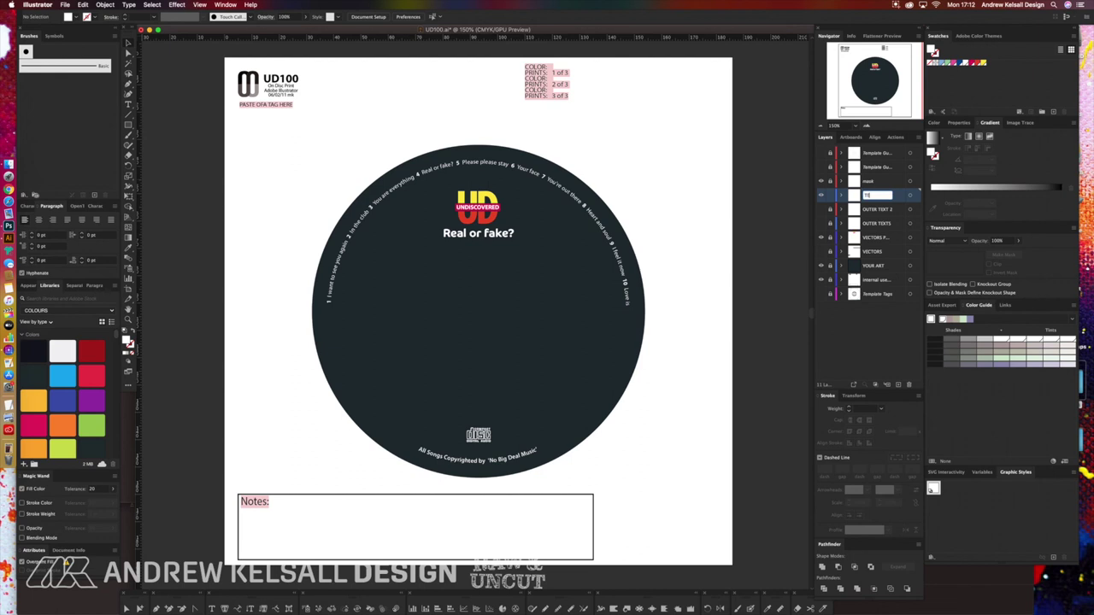
pyautogui.write('TEXTS PATHS')
pyautogui.press('Return')
# Check the TEXTS PATHS circular track-title text, browse the Type menu for it, and save.
pyautogui.click(821, 196)
pyautogui.click(821, 196)
pyautogui.click(614, 195)
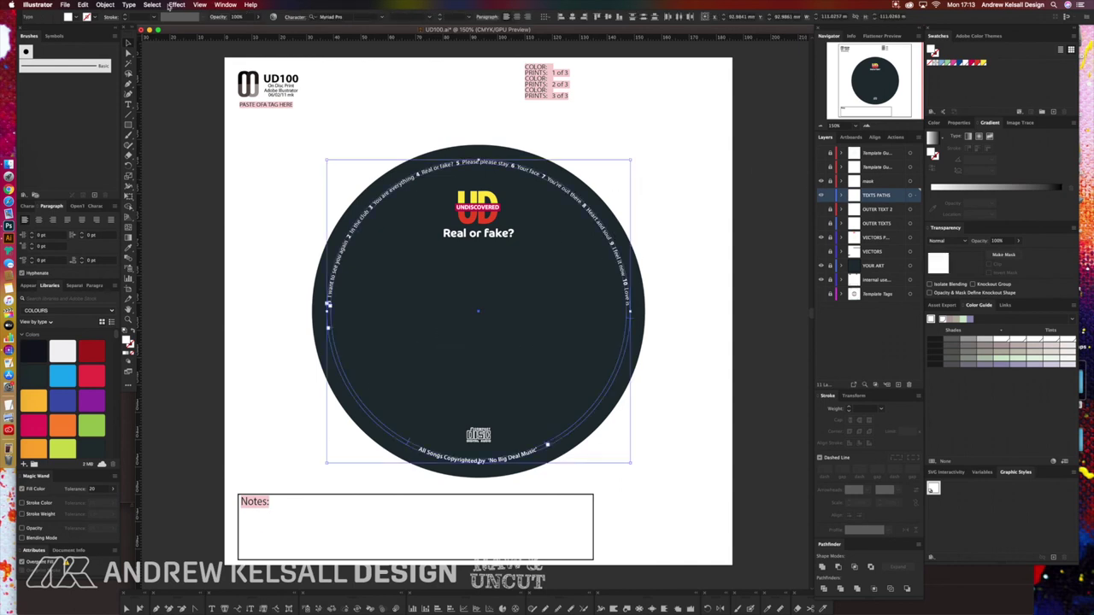
pyautogui.click(151, 4)
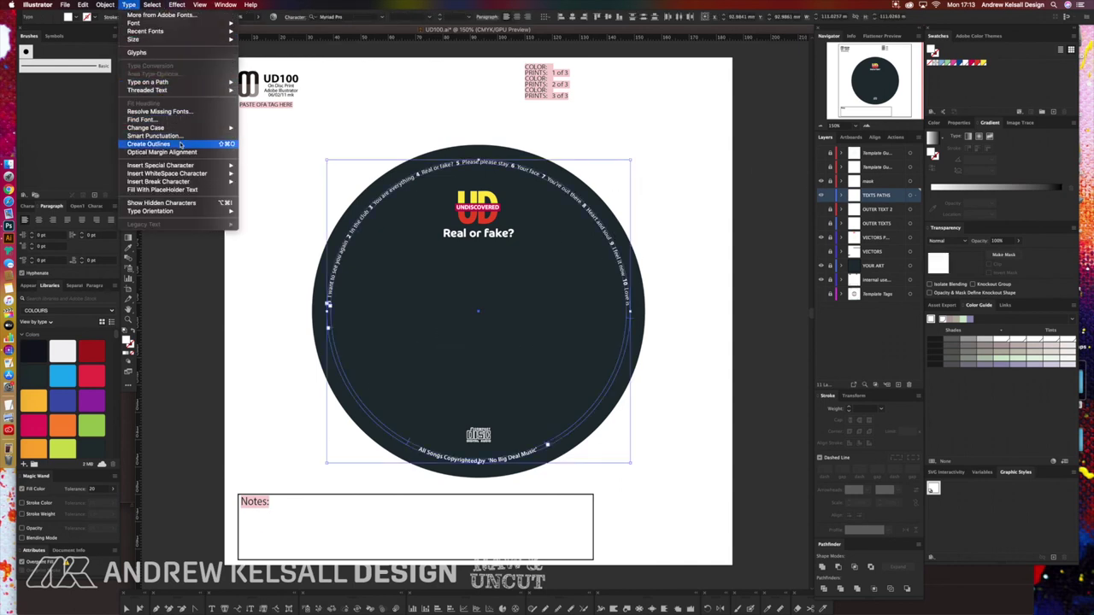
pyautogui.click(186, 152)
pyautogui.click(830, 196)
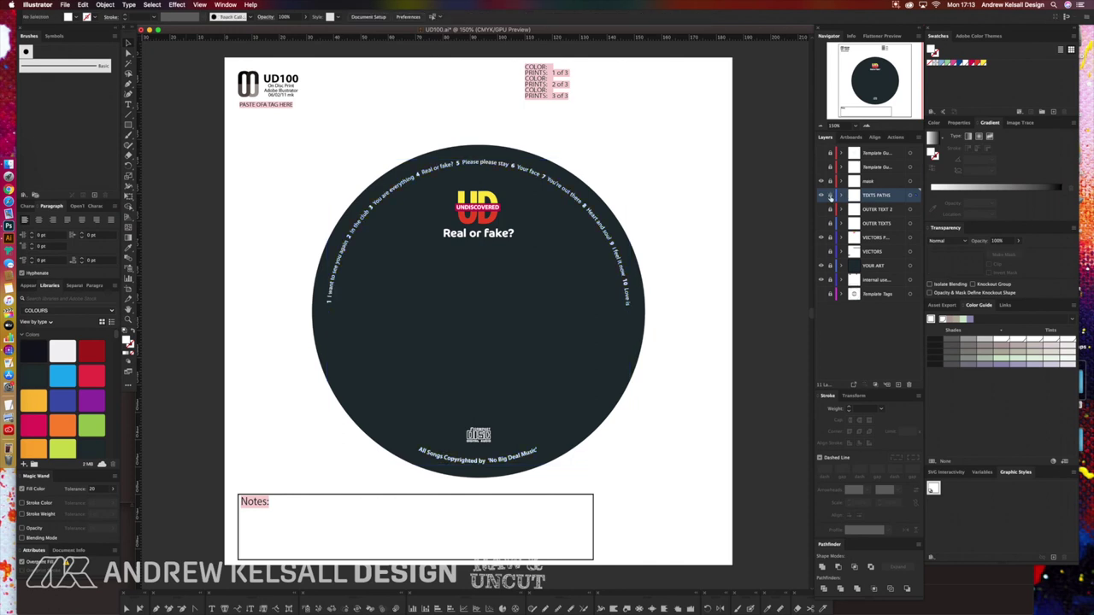
pyautogui.press('super+s')
# Hide all panels to view only the document, shrink its window slightly, then restore the panels.
pyautogui.press('Tab')
pyautogui.moveTo(812, 599)
pyautogui.mouseDown()
pyautogui.moveTo(787, 539)
pyautogui.moveTo(812, 585)
pyautogui.mouseUp()
pyautogui.press('Tab')
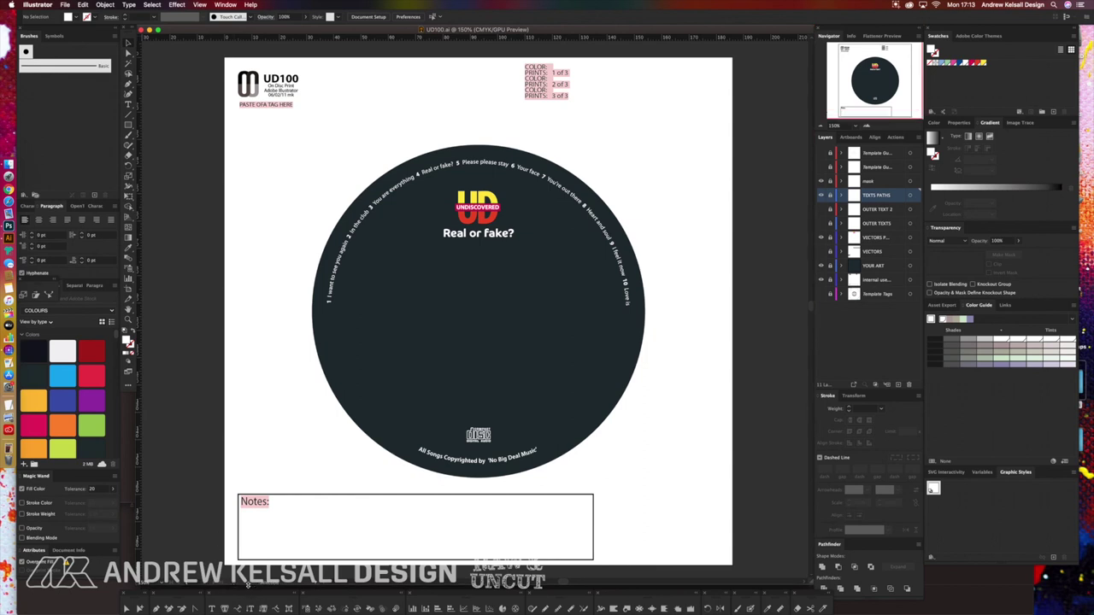
pyautogui.click(65, 4)
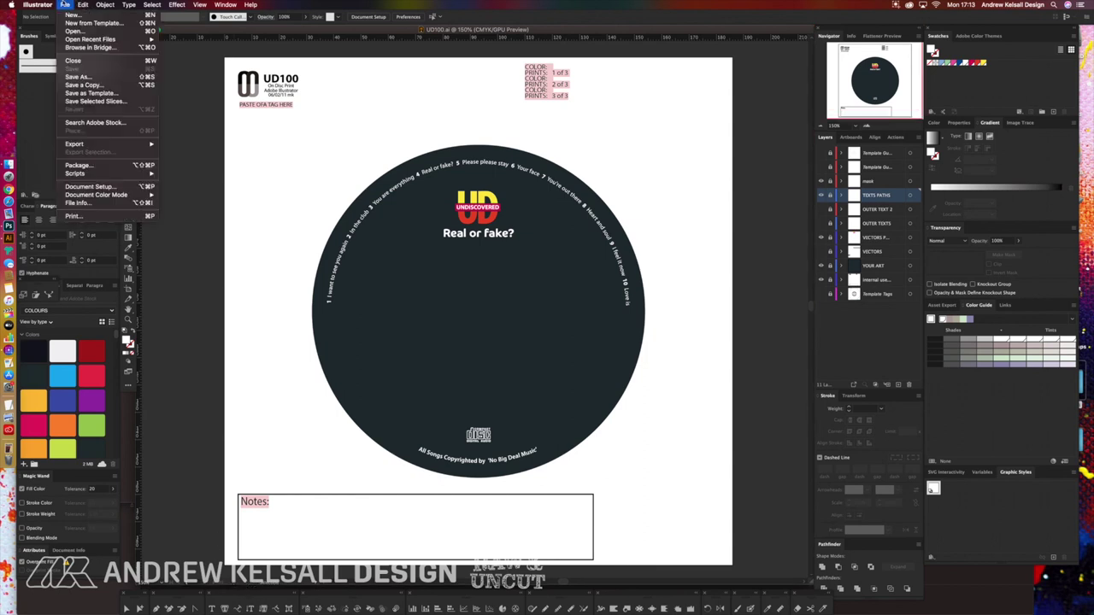
# In Save As, create a new folder named 'CD Print' inside Finals.
pyautogui.click(67, 78)
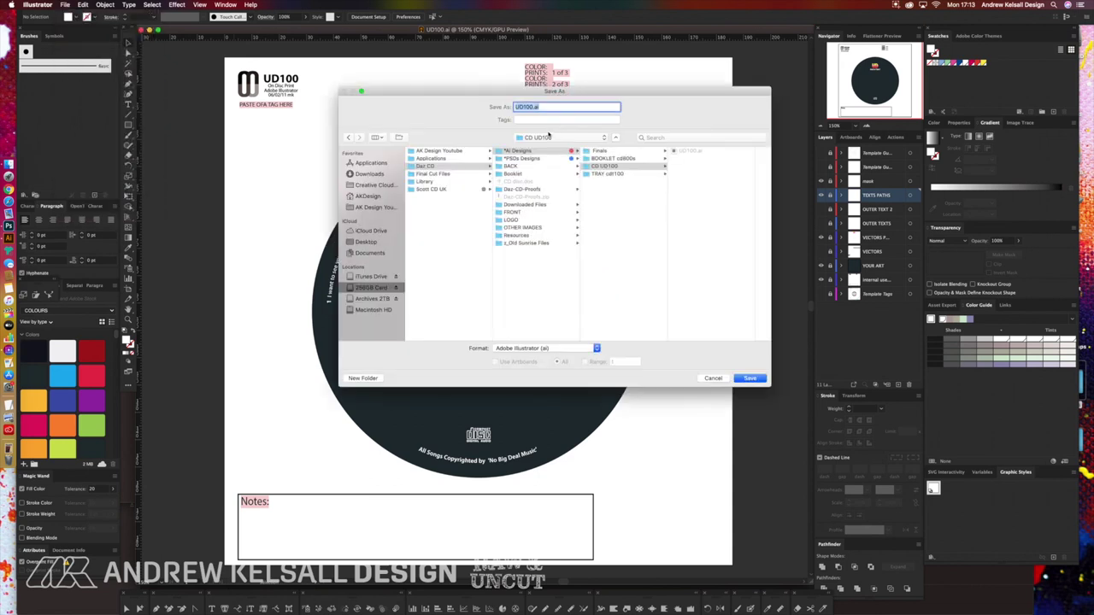
pyautogui.click(612, 152)
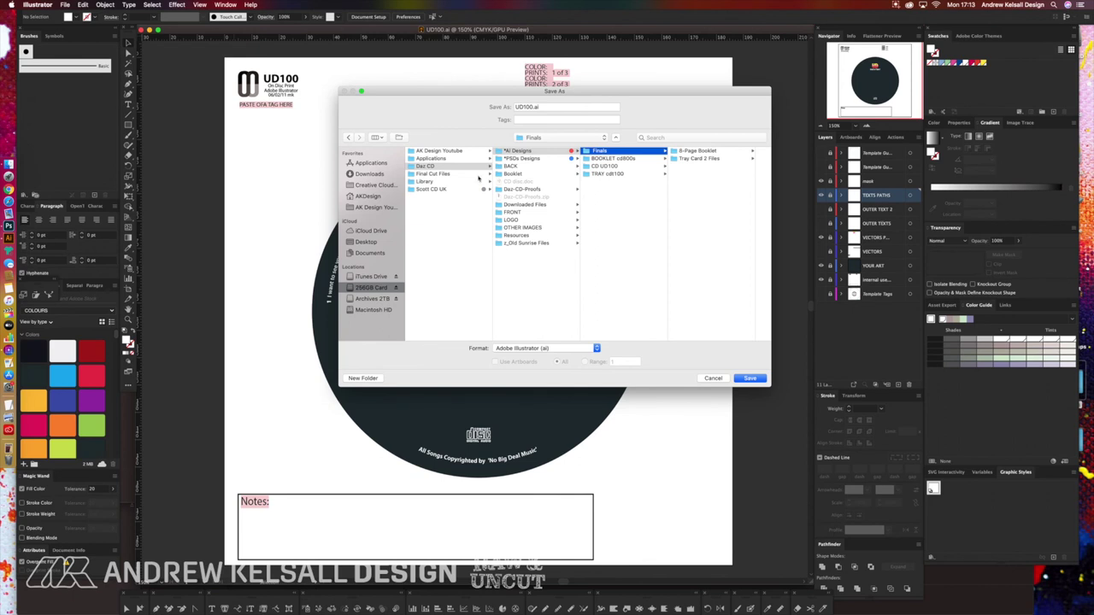
pyautogui.click(367, 378)
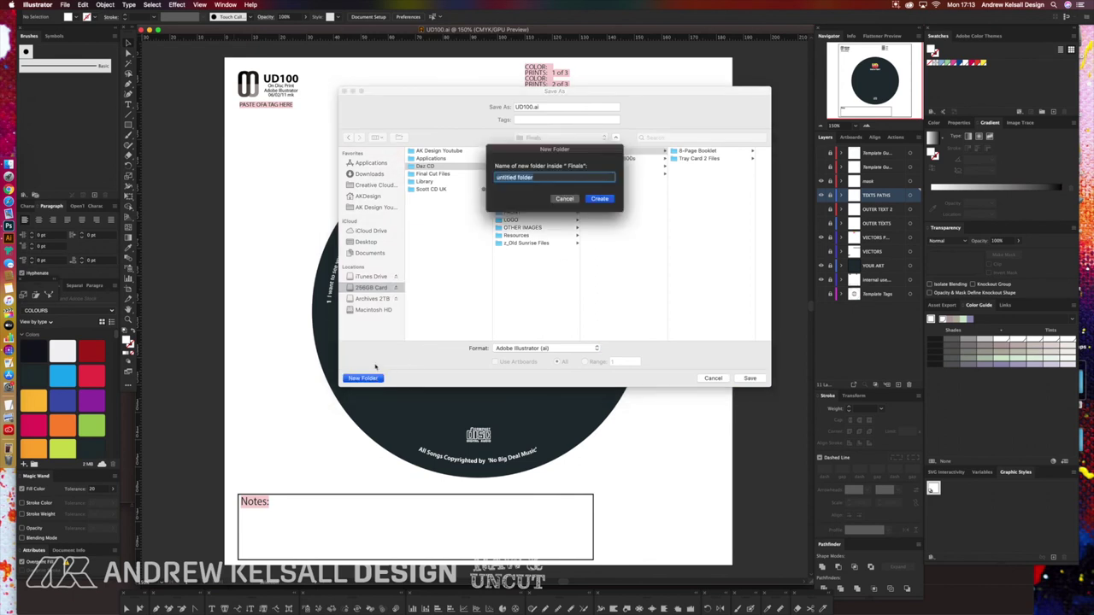
pyautogui.write('CD PRINT')
pyautogui.press('BackSpace')
pyautogui.press('BackSpace')
pyautogui.press('BackSpace')
pyautogui.press('BackSpace')
pyautogui.write('rint')
pyautogui.click(604, 199)
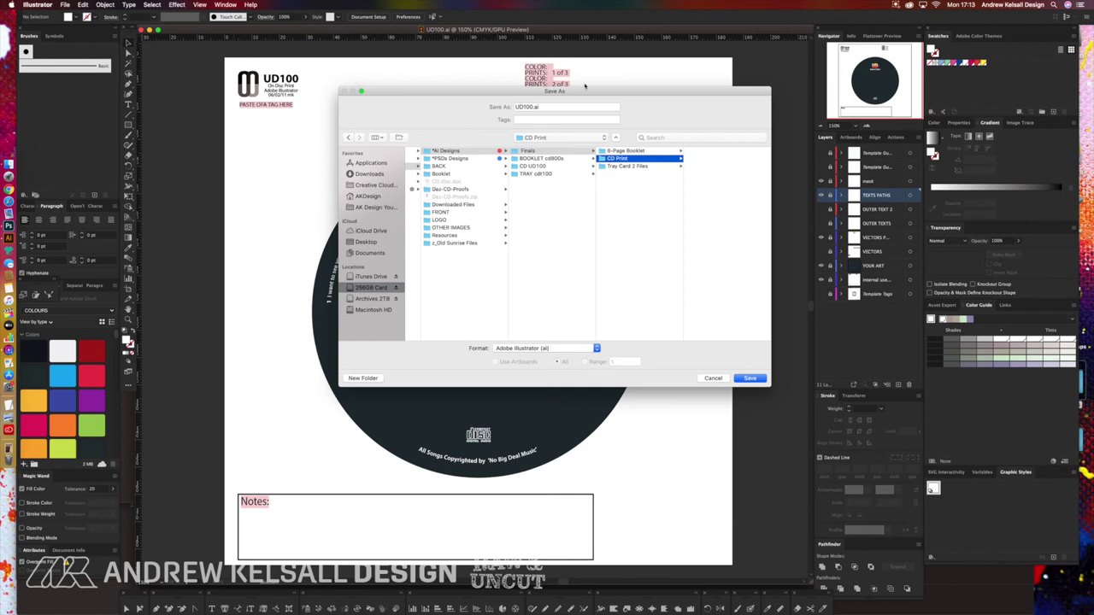
# Save as Adobe PDF with the PDF 2018 preset, dismiss the PDF/X warning, and close the document.
pyautogui.click(521, 348)
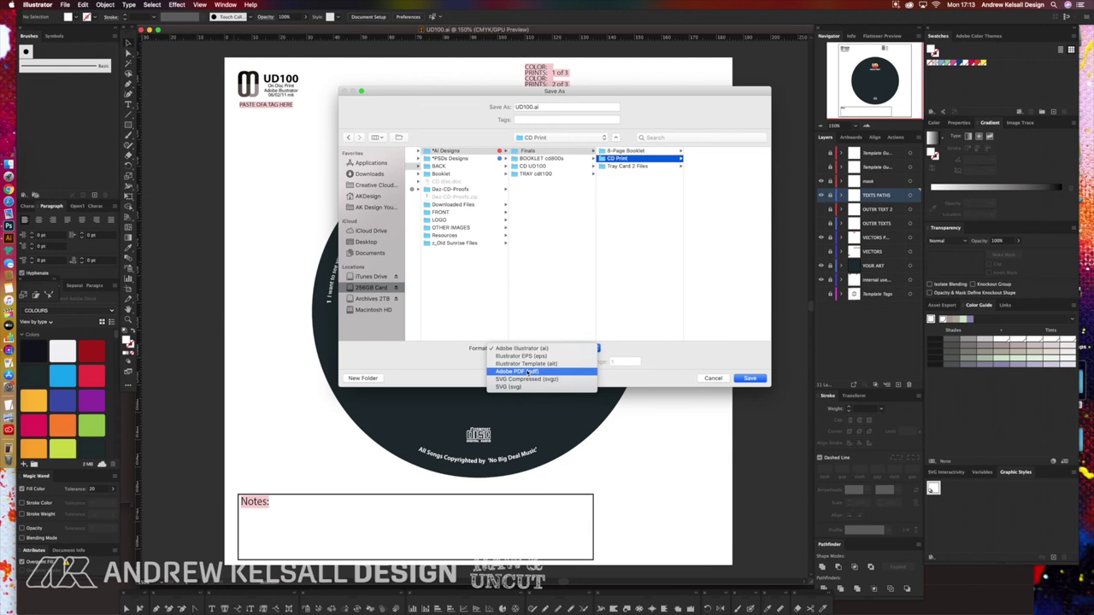
pyautogui.click(530, 373)
pyautogui.press('Return')
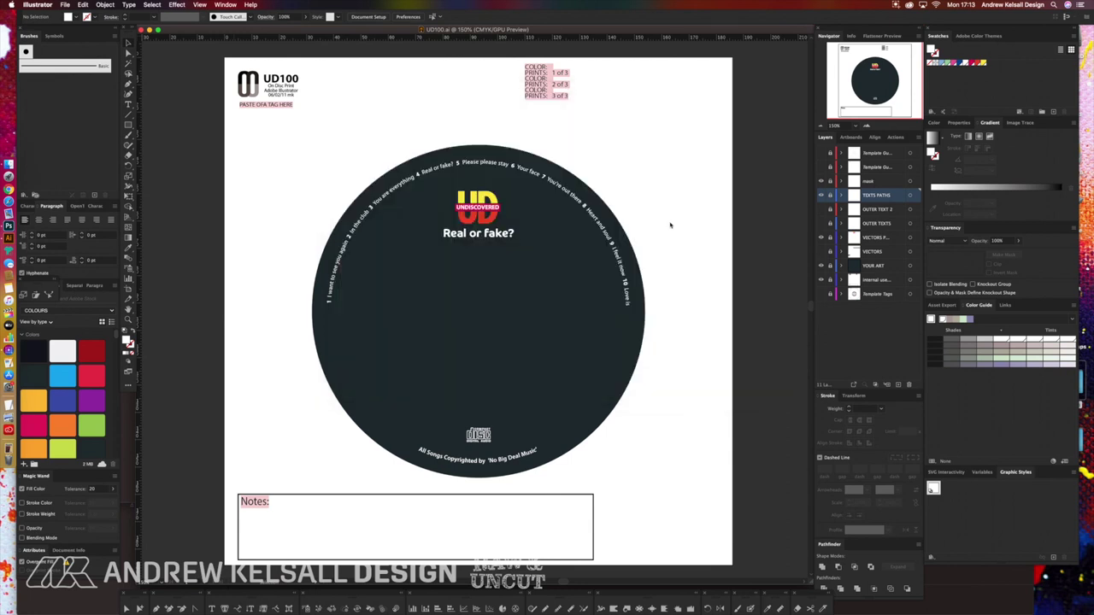
pyautogui.click(616, 159)
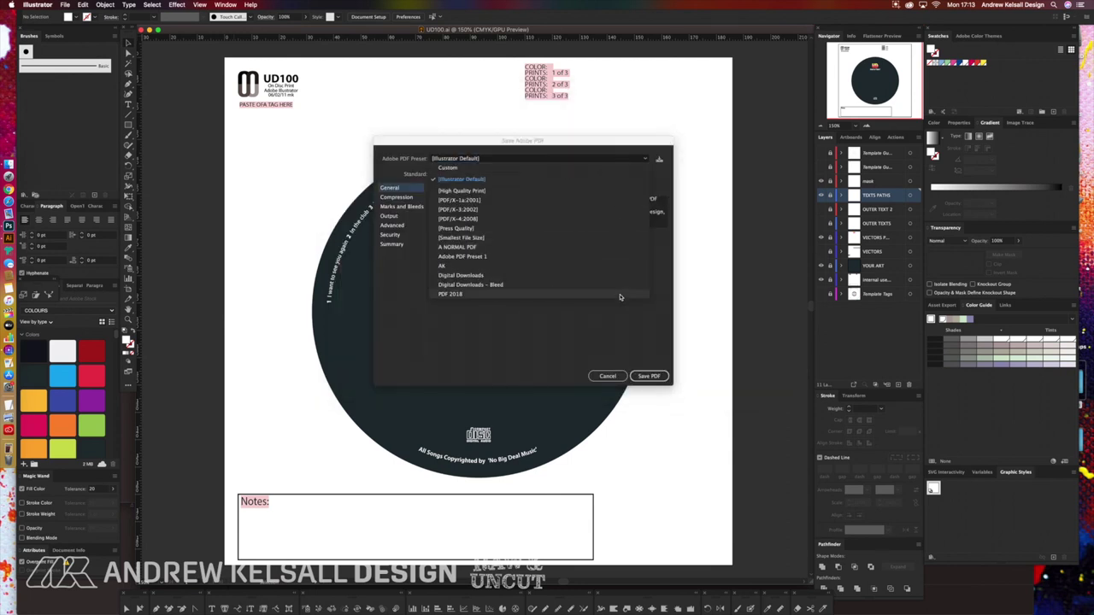
pyautogui.click(618, 298)
pyautogui.click(650, 376)
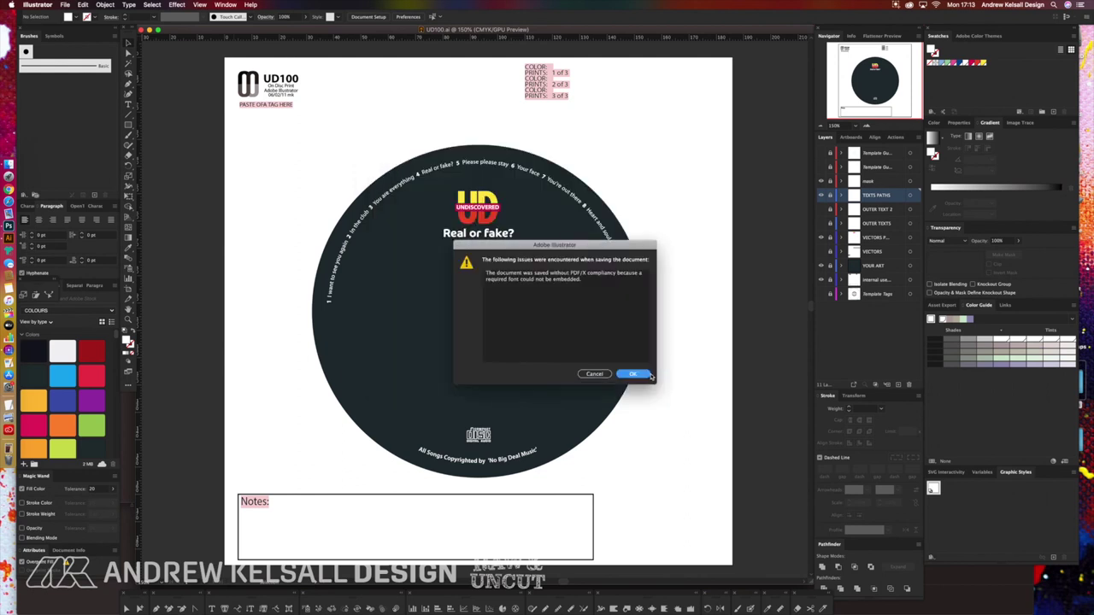
pyautogui.click(637, 374)
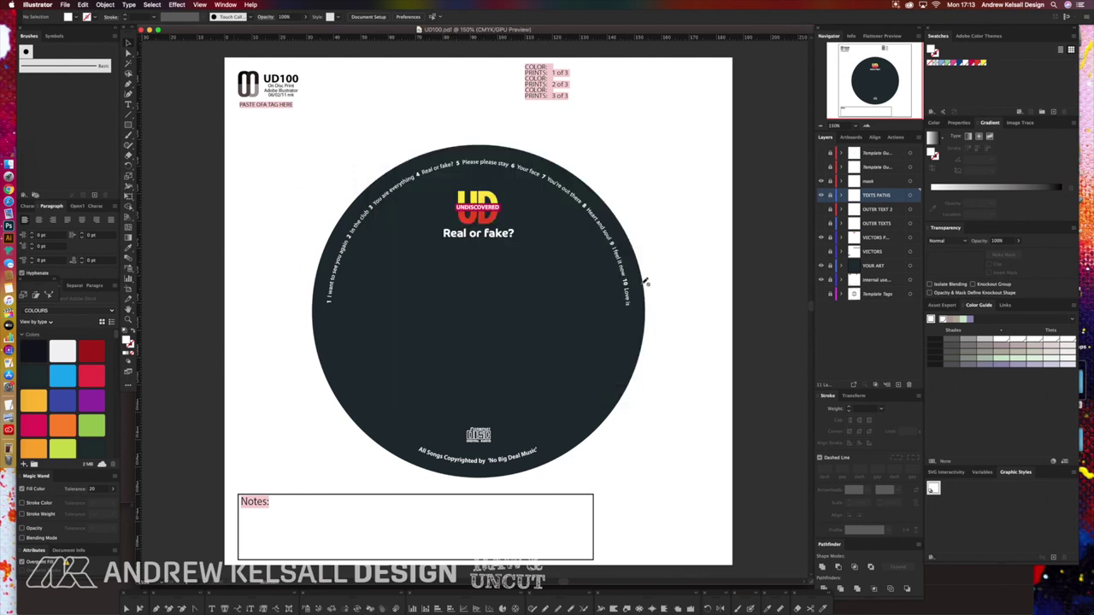
pyautogui.press('super+w')
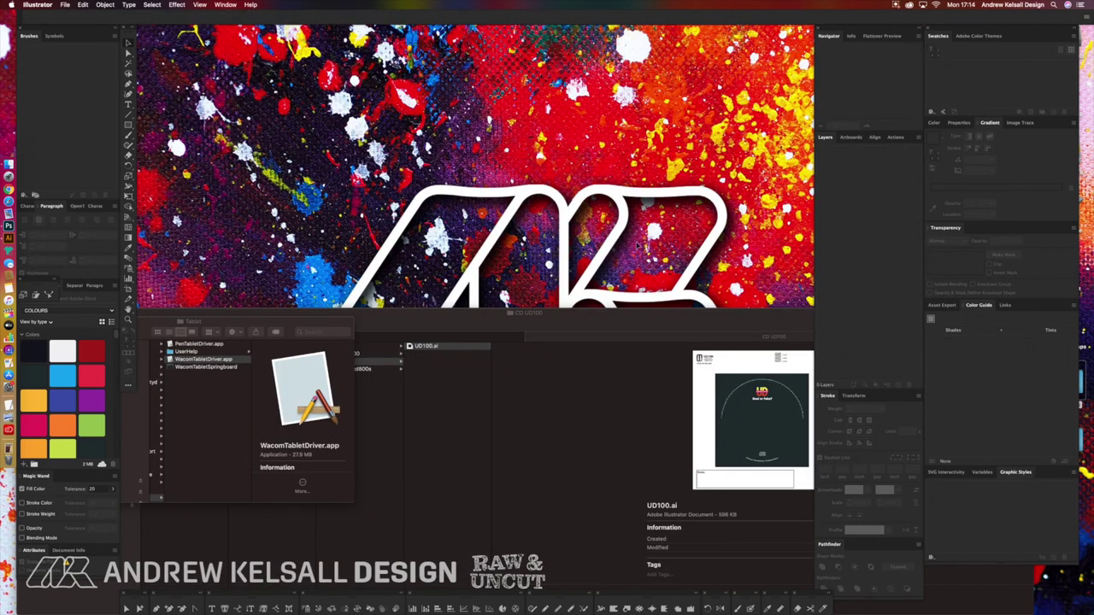
# In Finder, open Finals > CD Print and Quick Look UD100.pdf twice.
pyautogui.click(325, 323)
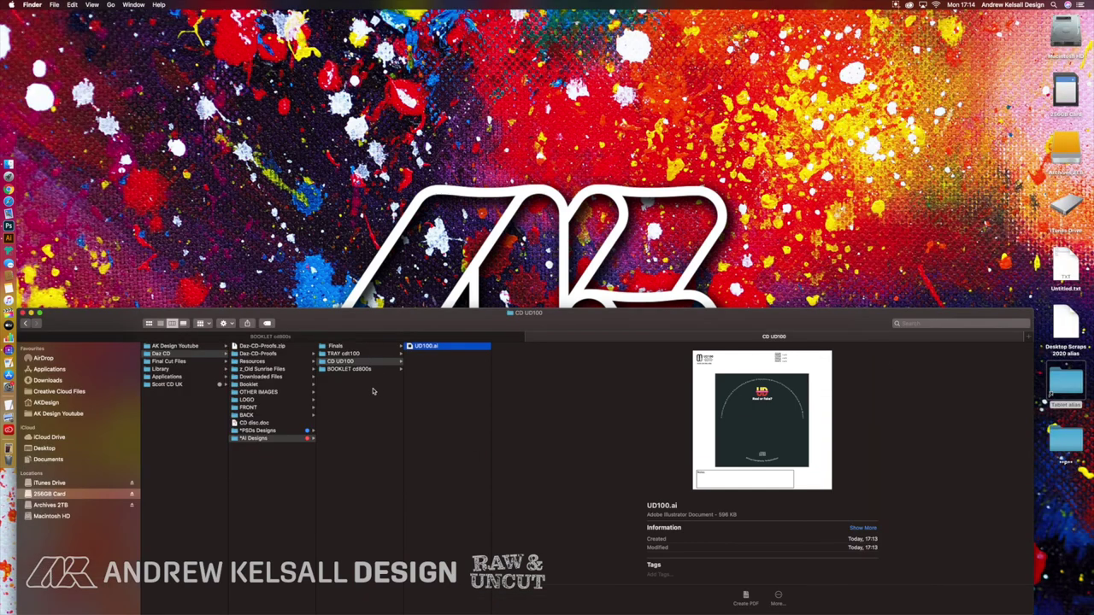
pyautogui.click(374, 347)
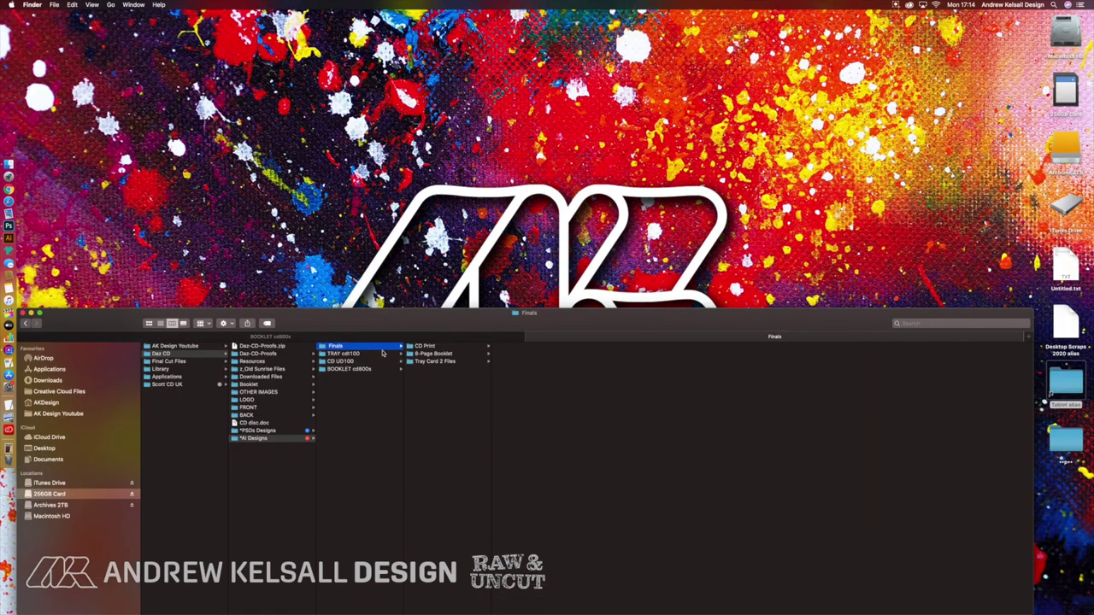
pyautogui.click(428, 348)
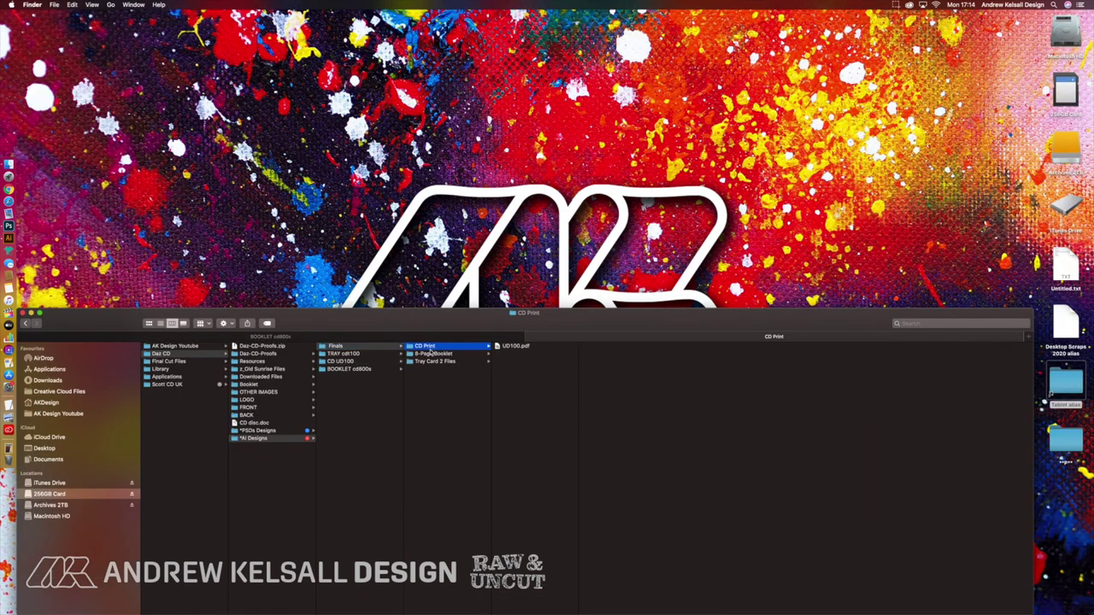
pyautogui.click(515, 347)
pyautogui.press('space')
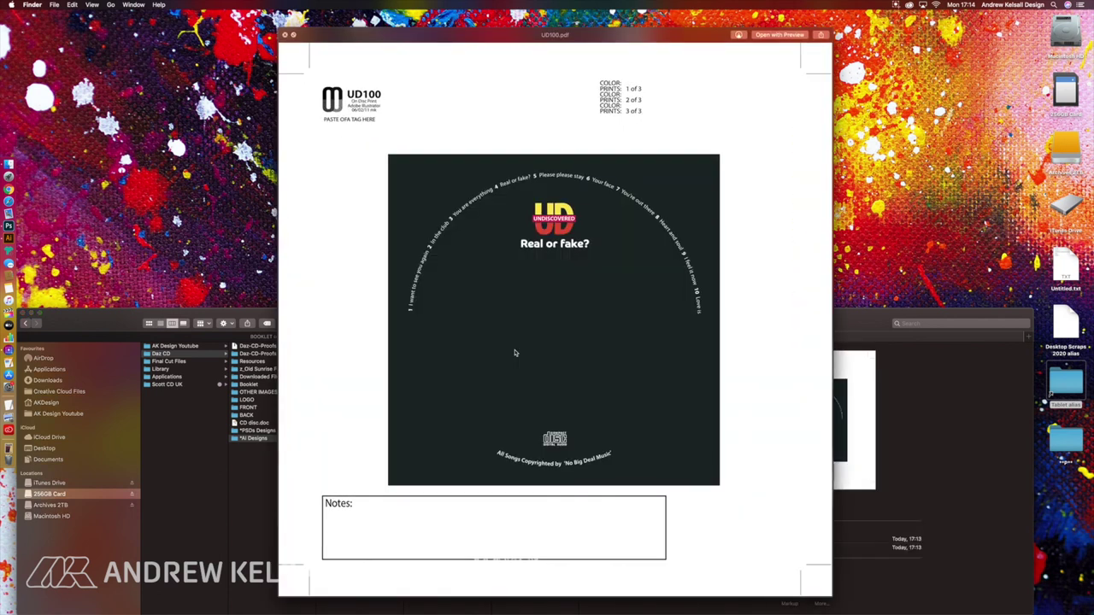
pyautogui.press('space')
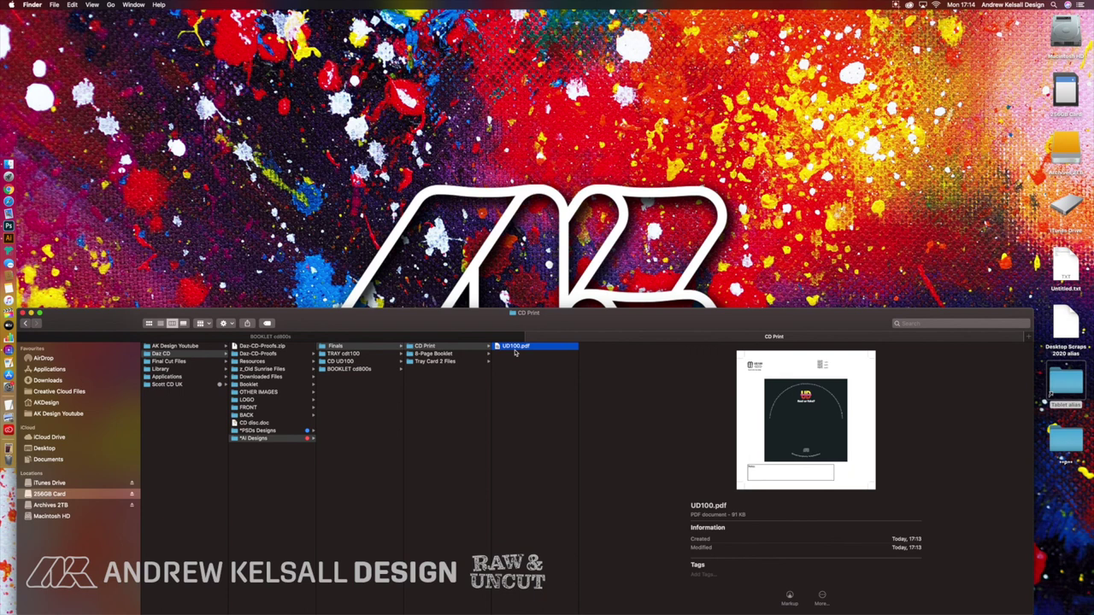
pyautogui.press('space')
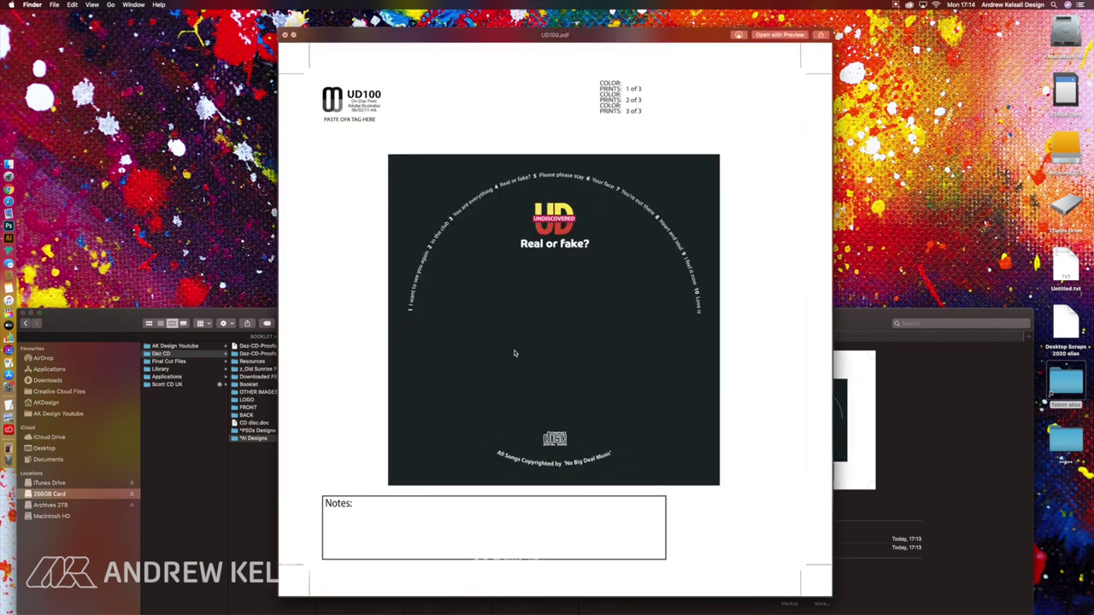
pyautogui.press('space')
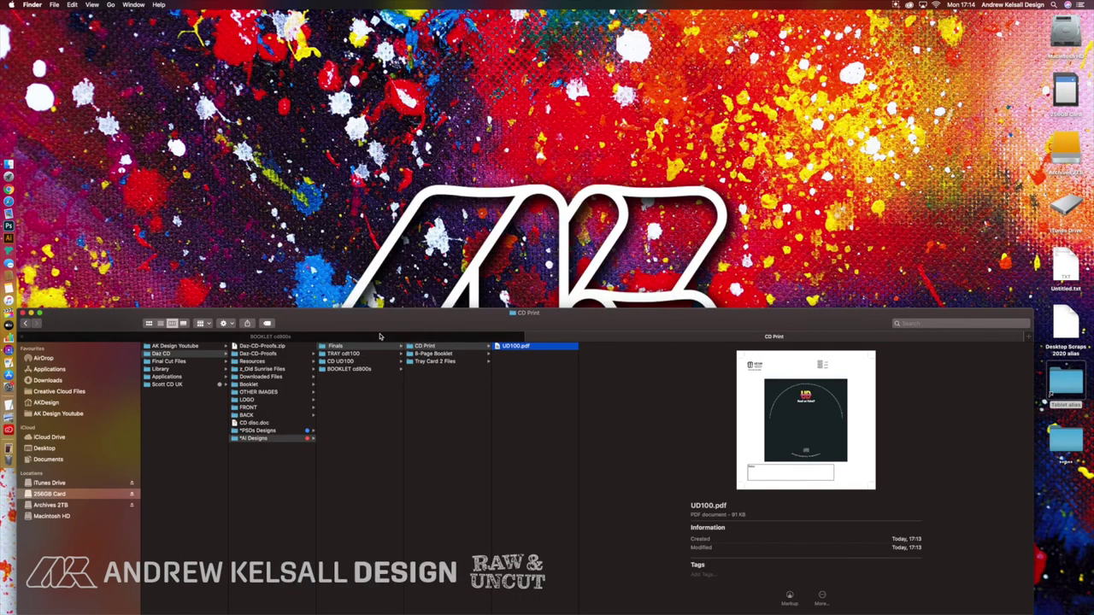
# Reopen UD100.ai from the CD UD100 folder in Illustrator.
pyautogui.click(340, 361)
pyautogui.click(425, 347)
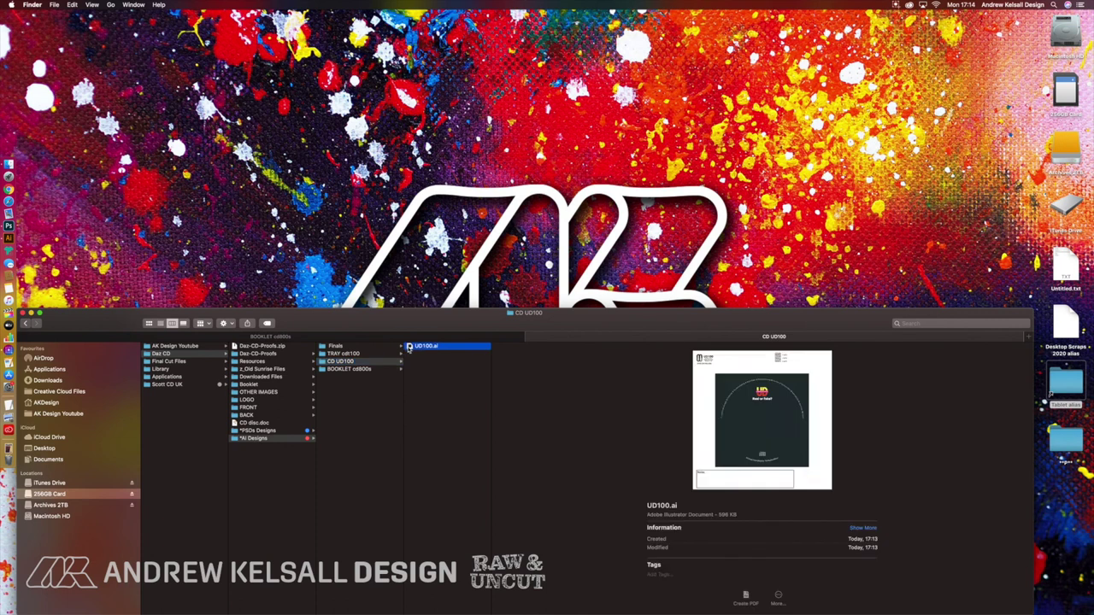
pyautogui.doubleClick(408, 346)
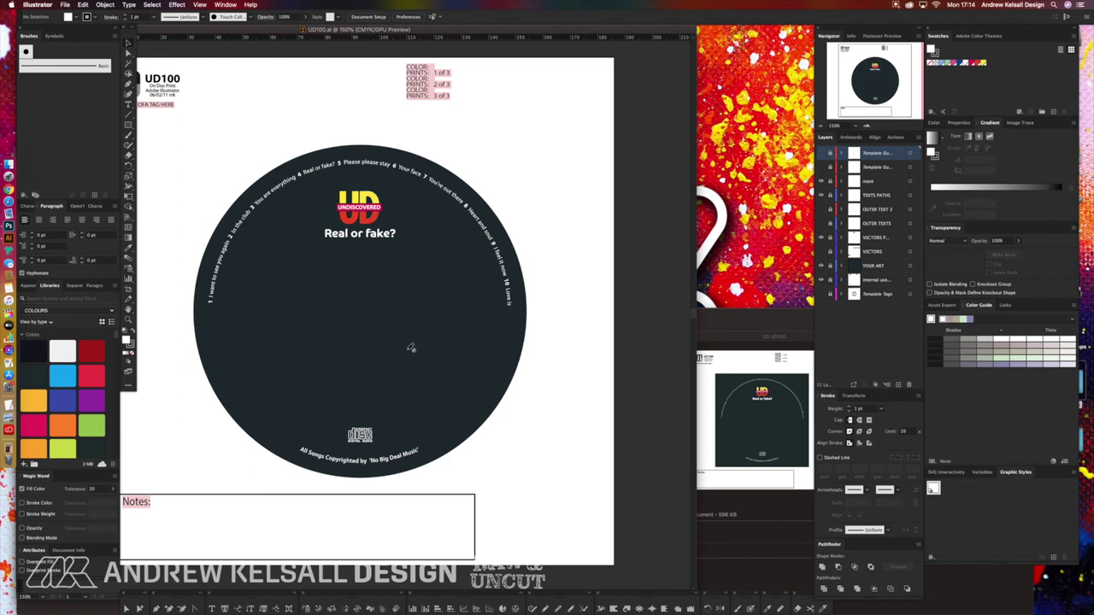
# Inspect the mask layer's contents and enlarge the document window to full width.
pyautogui.click(837, 182)
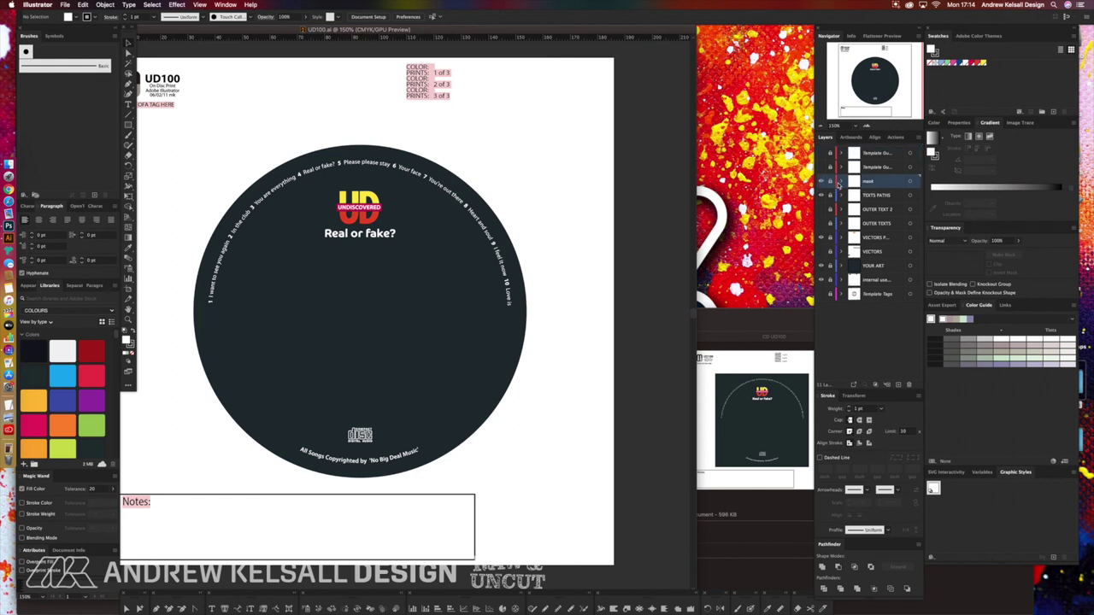
pyautogui.click(842, 183)
pyautogui.click(841, 182)
pyautogui.doubleClick(867, 182)
pyautogui.doubleClick(184, 31)
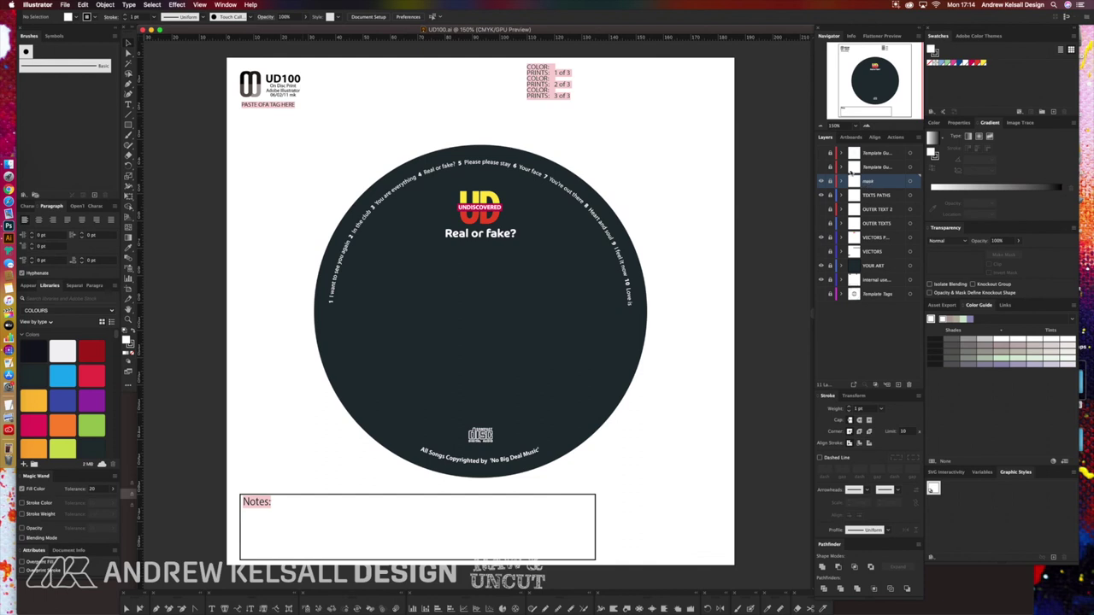
# Hide the Template Guides dashed circles, then duplicate the mask layer and place mask copy below mask.
pyautogui.press('super+a')
pyautogui.click(822, 157)
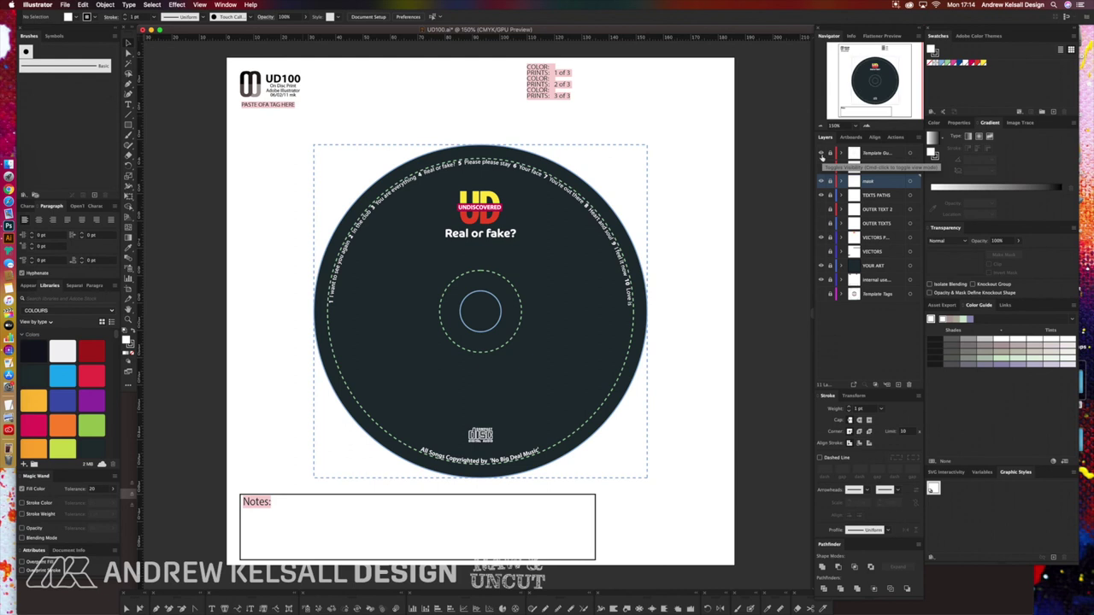
pyautogui.click(822, 157)
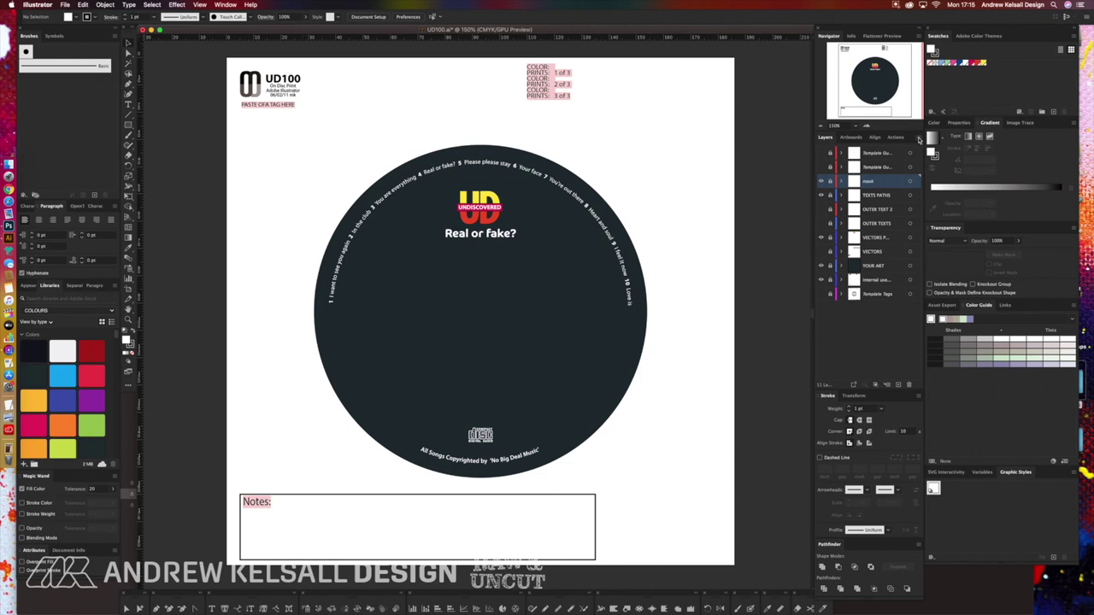
pyautogui.click(919, 138)
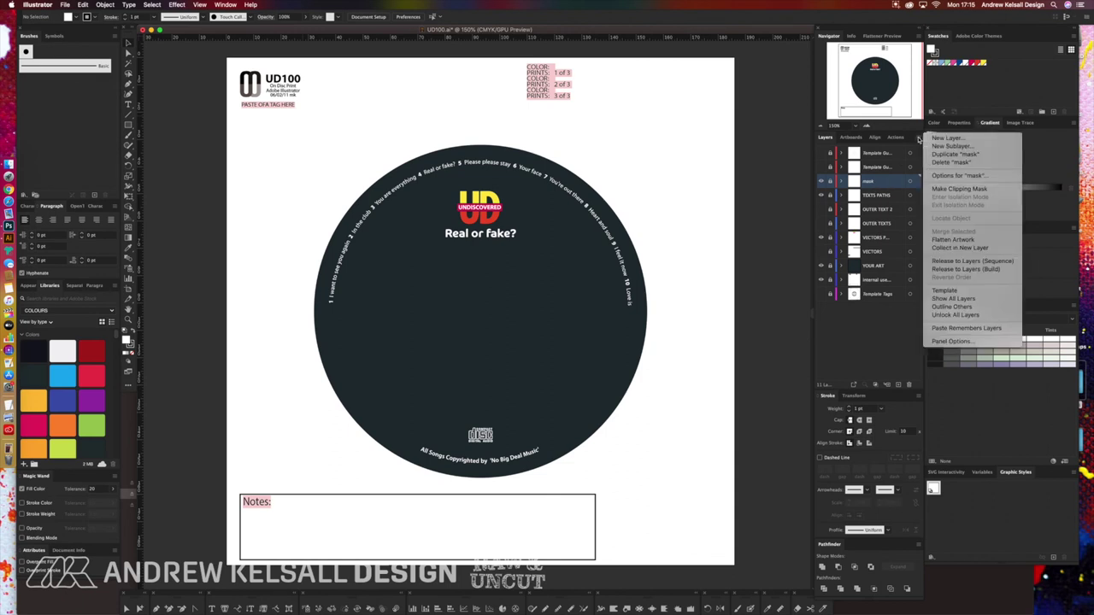
pyautogui.click(920, 139)
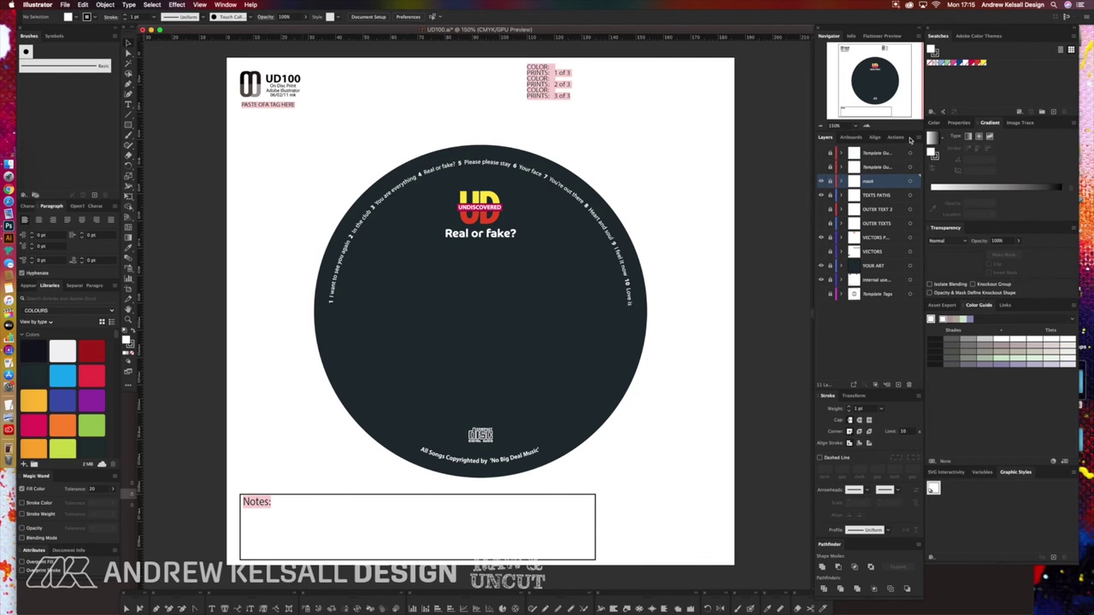
pyautogui.moveTo(889, 182); pyautogui.dragTo(899, 385)
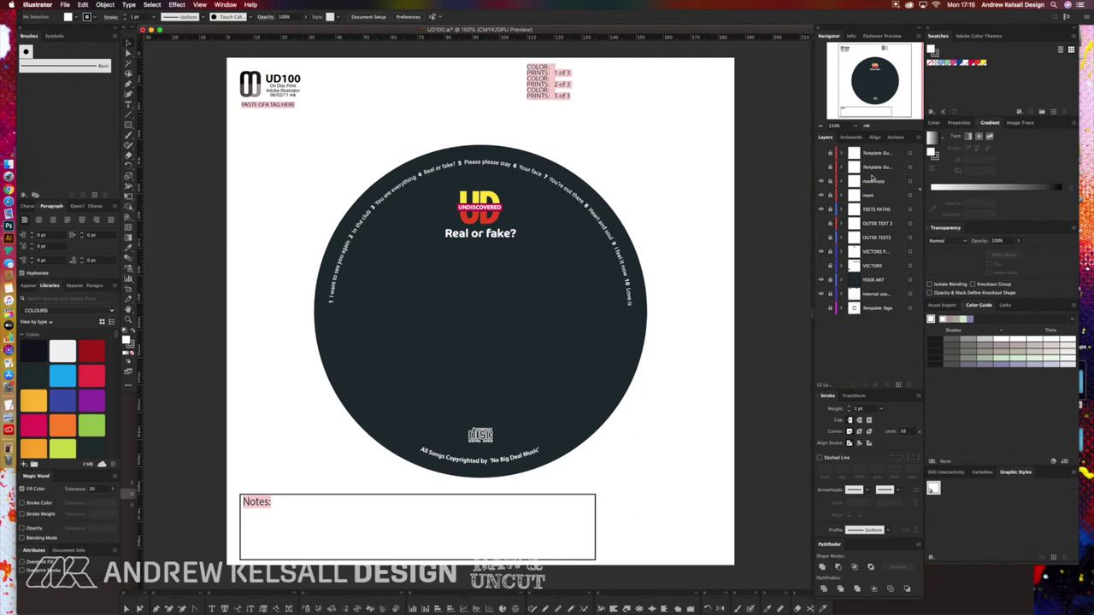
pyautogui.moveTo(874, 184); pyautogui.dragTo(875, 200)
# In mask copy's Layer Options, toggle Template on and off, cancel, then reopen the Layers panel menu.
pyautogui.click(920, 137)
pyautogui.click(887, 198)
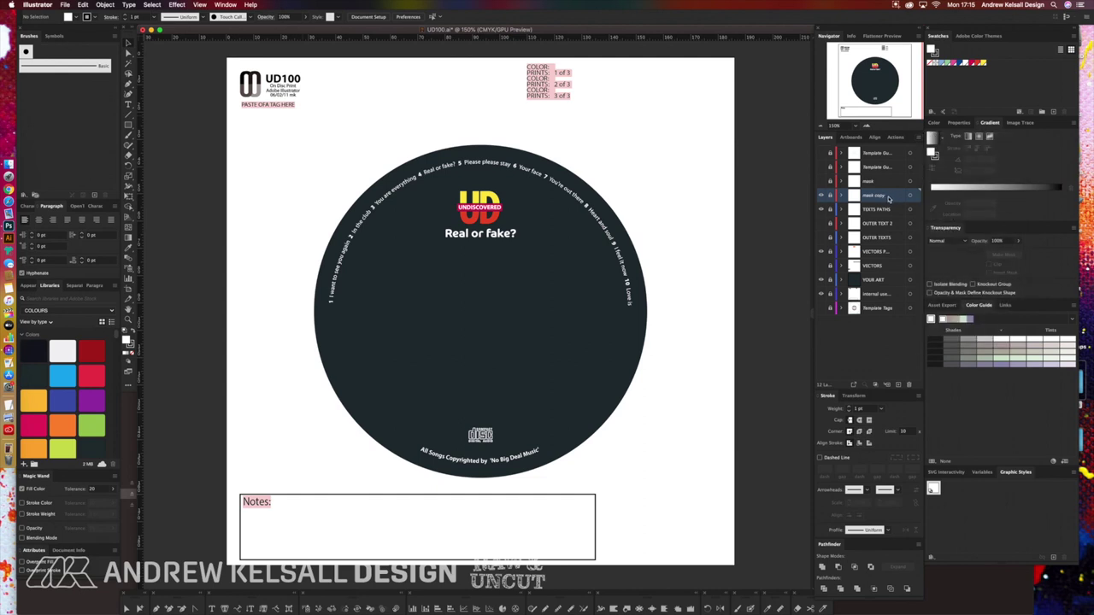
pyautogui.doubleClick(858, 198)
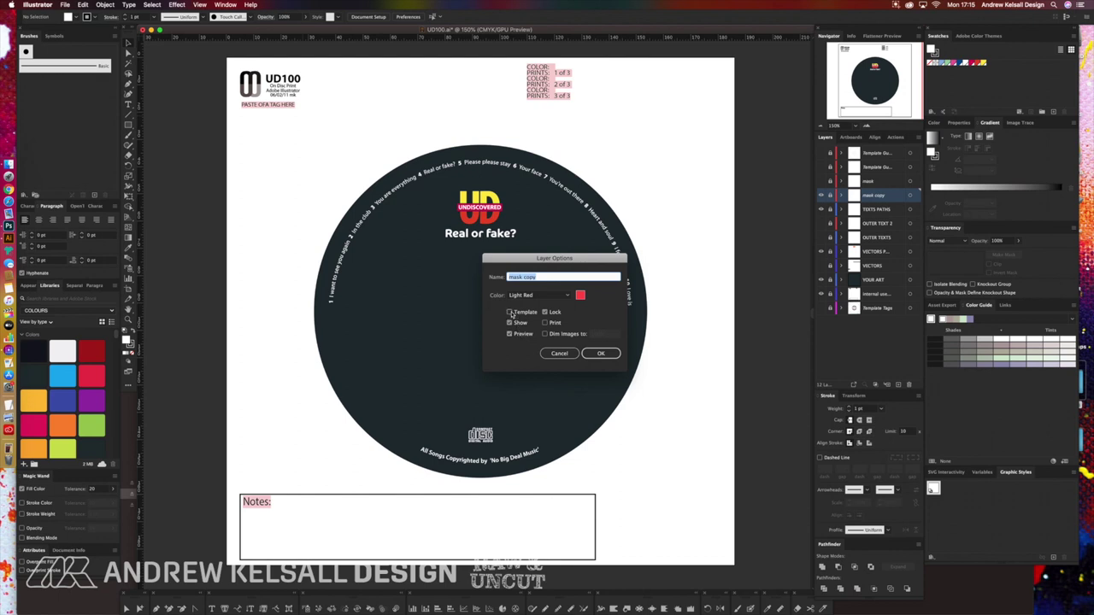
pyautogui.click(510, 313)
pyautogui.click(511, 313)
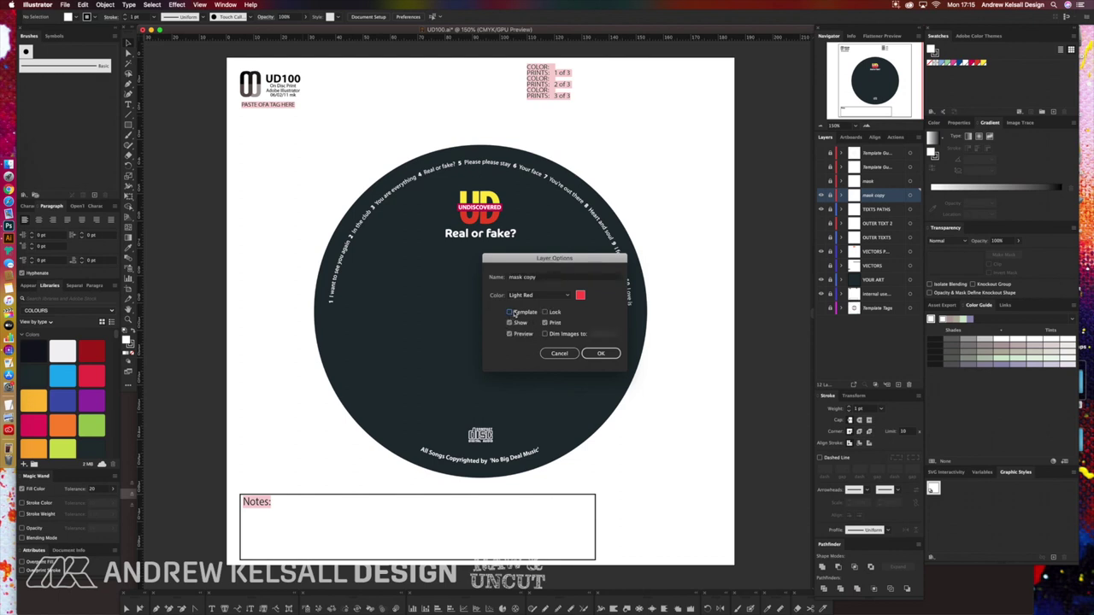
pyautogui.click(562, 354)
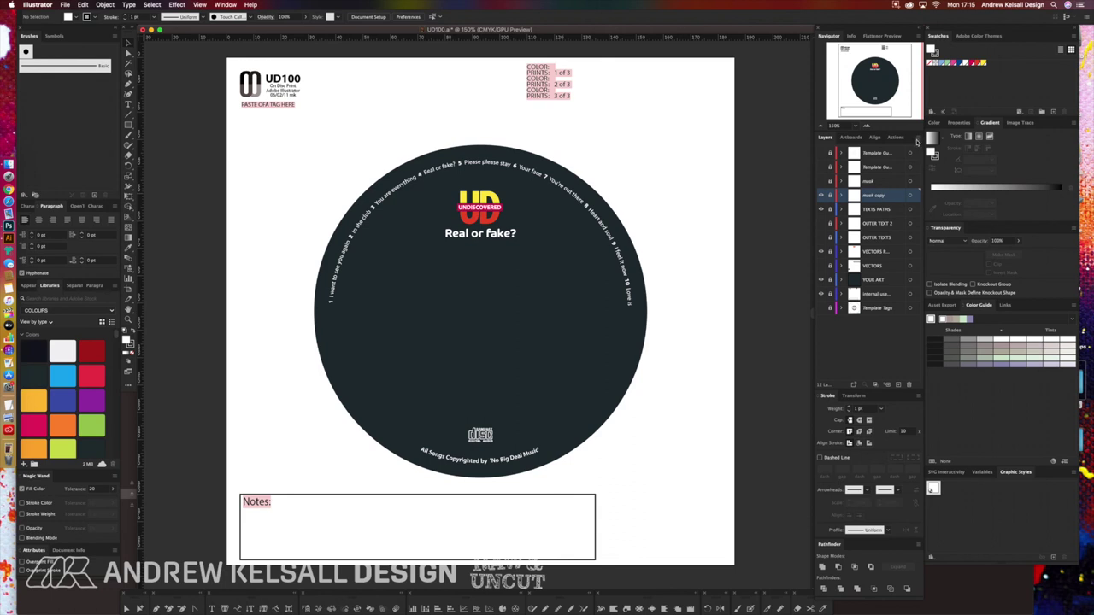
pyautogui.click(919, 138)
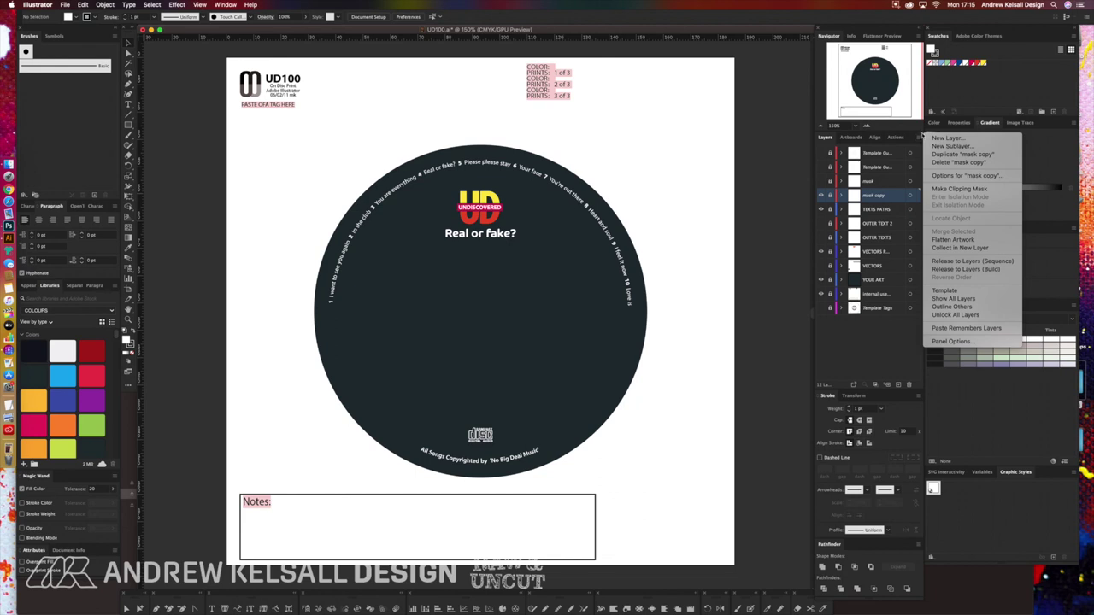
# Turn mask copy into a template layer and back via the Layers panel menu.
pyautogui.click(944, 291)
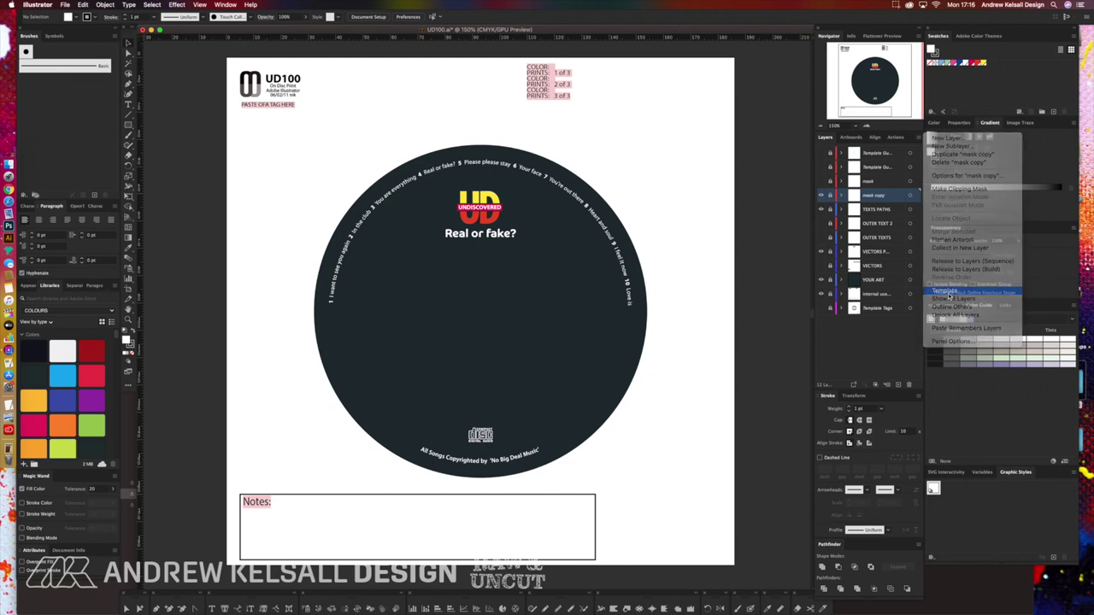
pyautogui.click(922, 139)
pyautogui.click(943, 292)
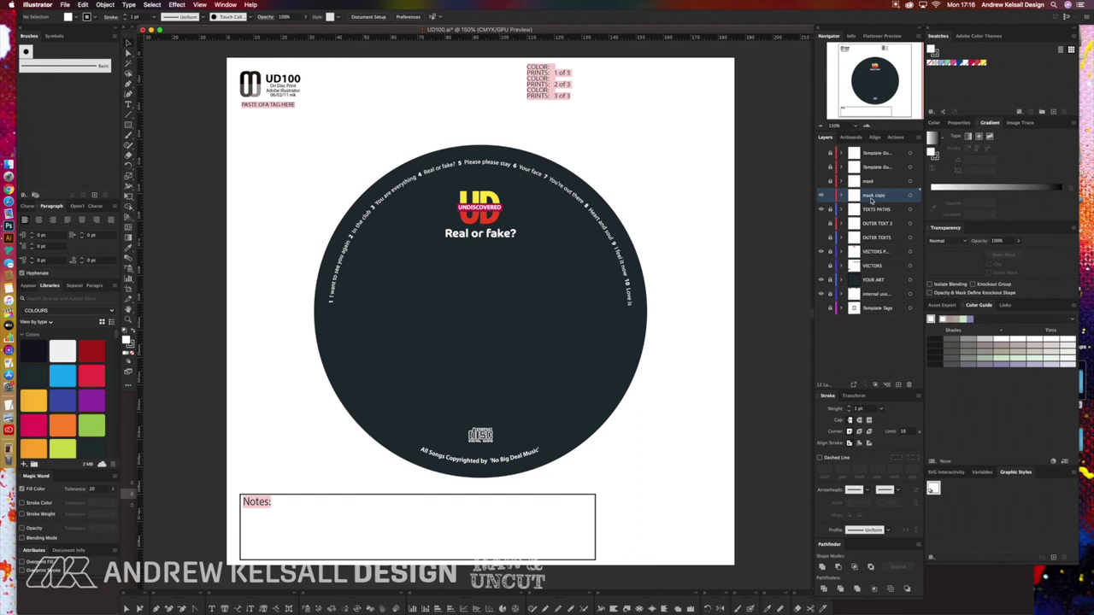
pyautogui.click(920, 139)
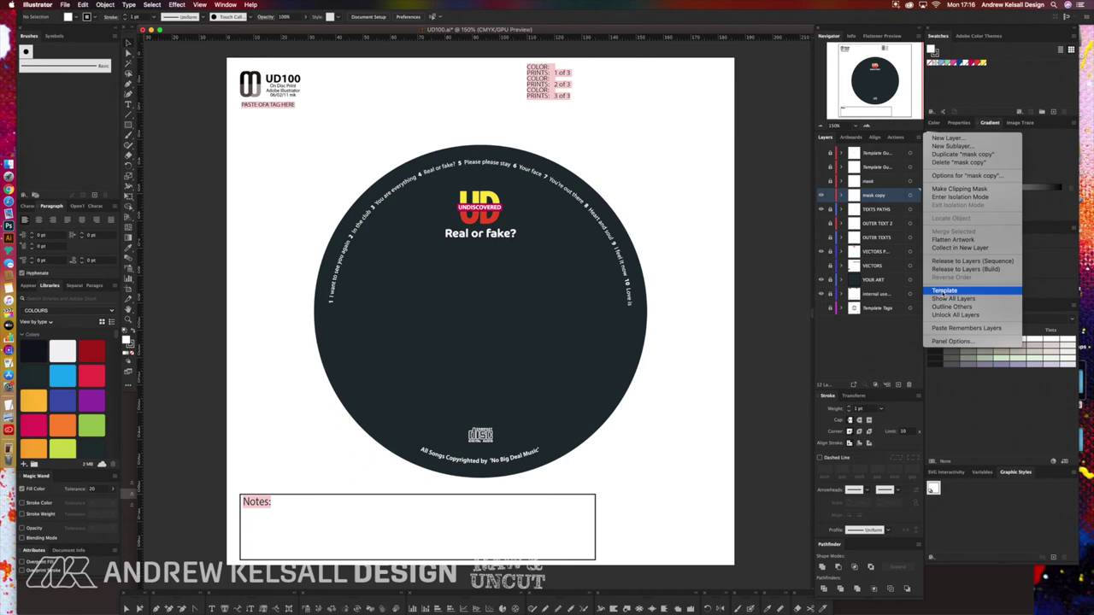
pyautogui.click(874, 200)
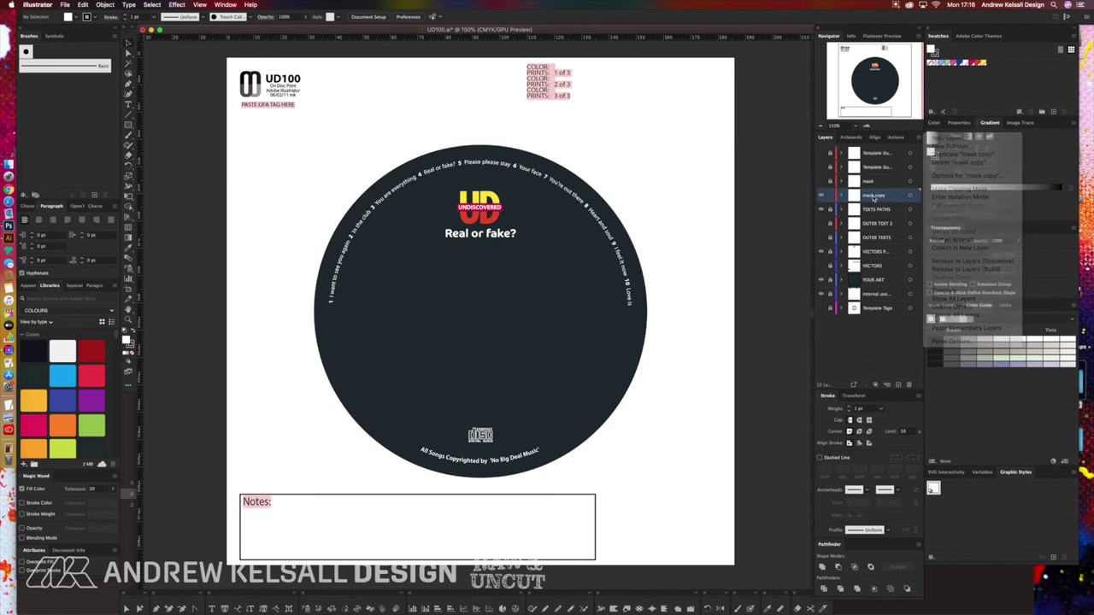
# Confirm the mask copy layer name unchanged and save UD100.ai.
pyautogui.doubleClick(871, 202)
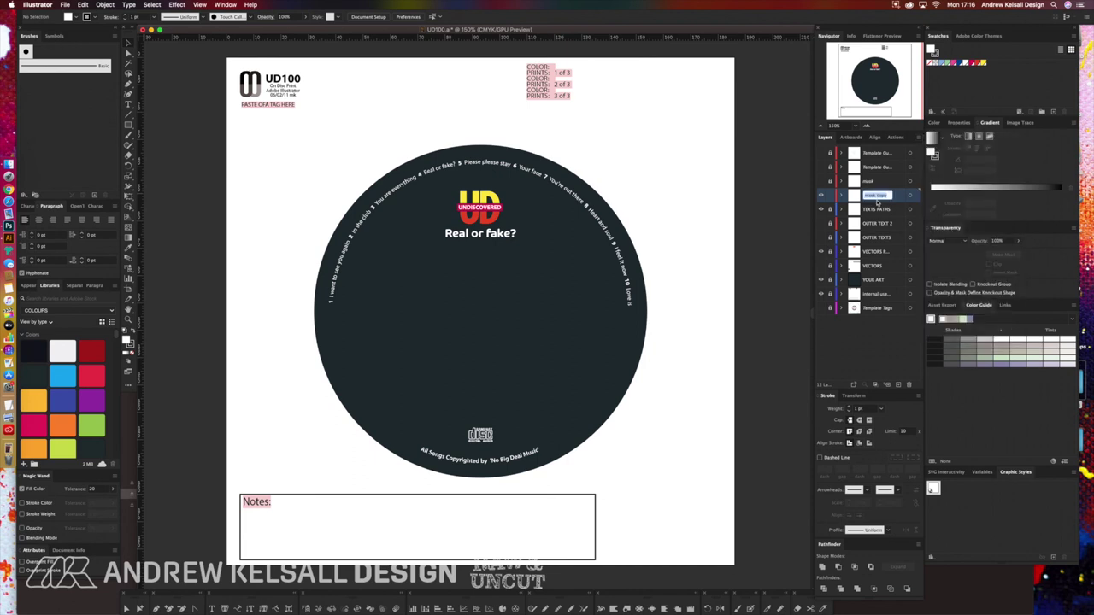
pyautogui.press('Return')
pyautogui.press('super+s')
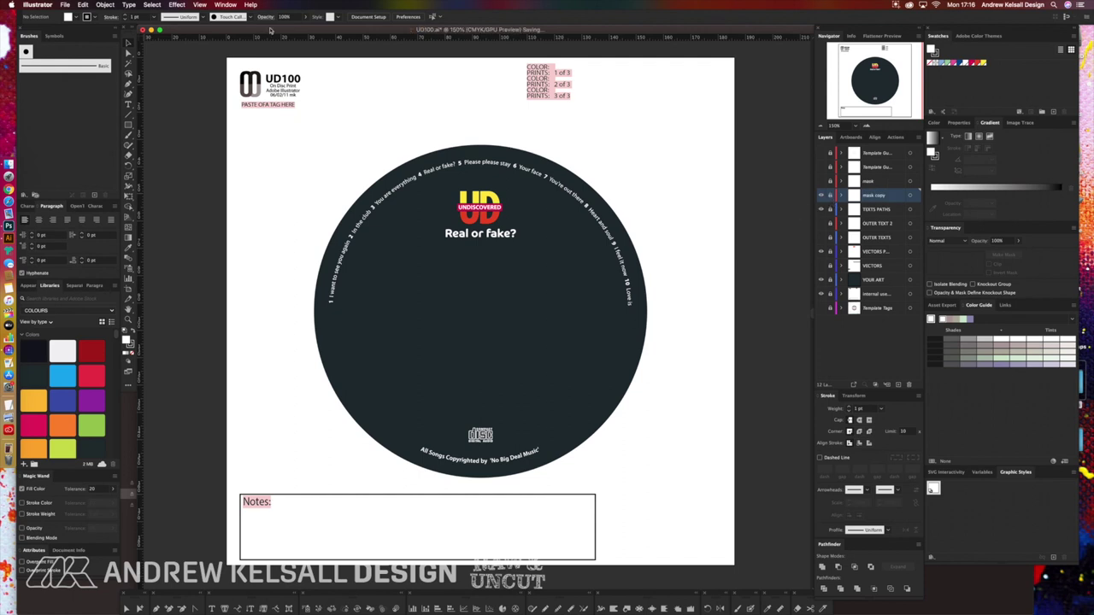
pyautogui.click(67, 5)
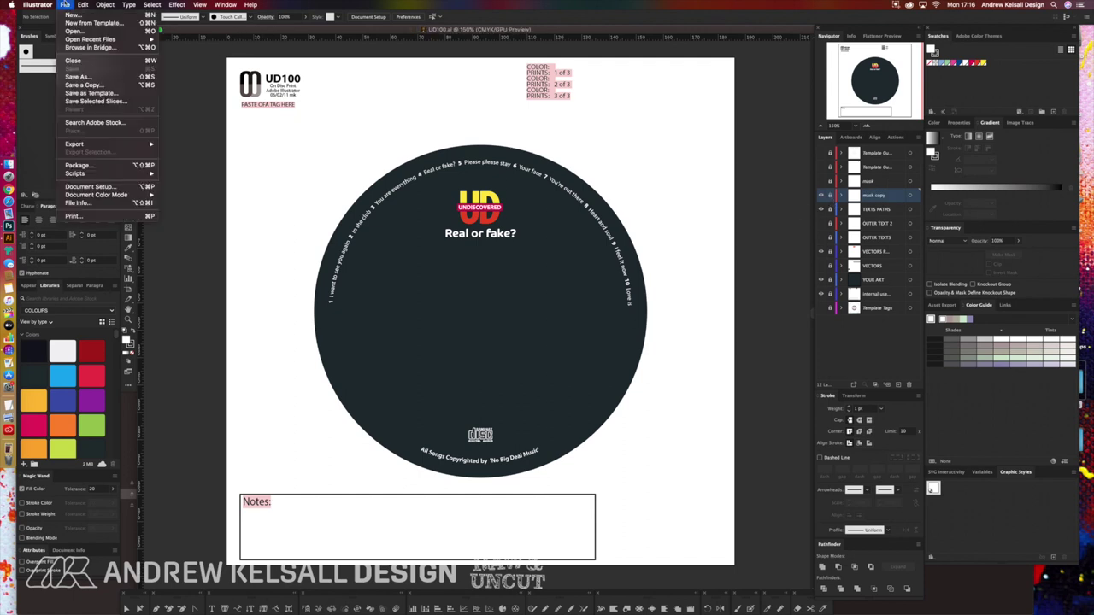
# Save the template as Adobe PDF into the Finals > CD Print folder.
pyautogui.click(97, 79)
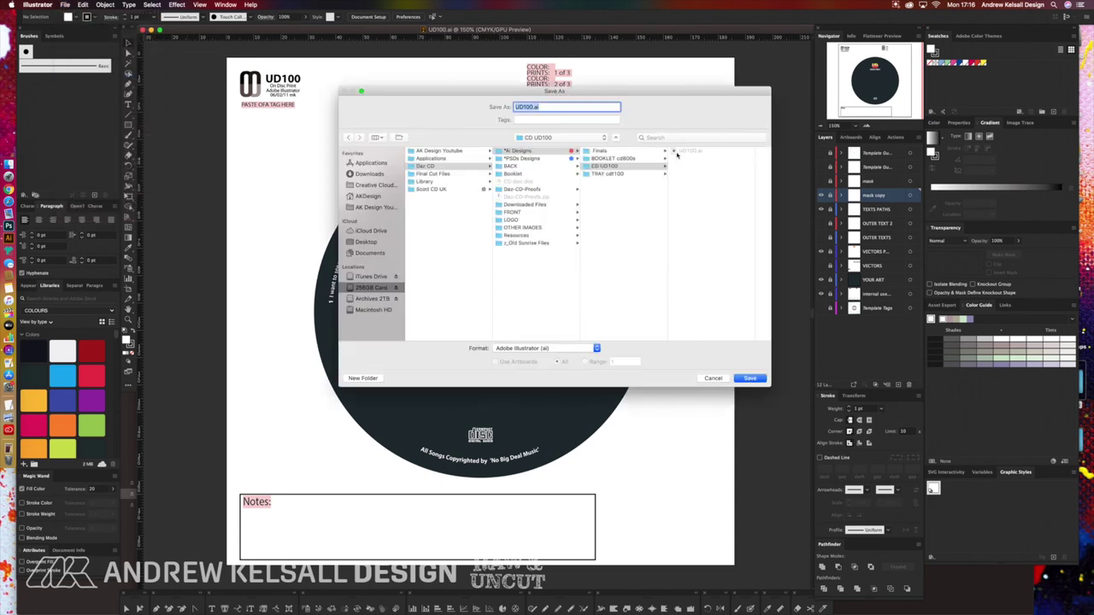
pyautogui.click(679, 152)
pyautogui.click(630, 152)
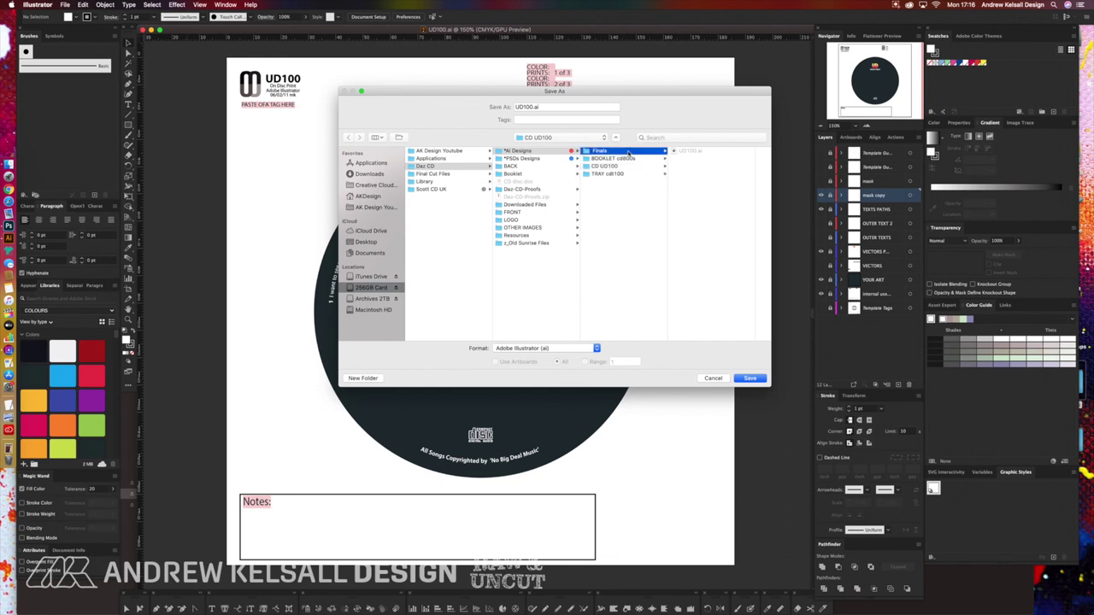
pyautogui.click(685, 159)
pyautogui.click(696, 153)
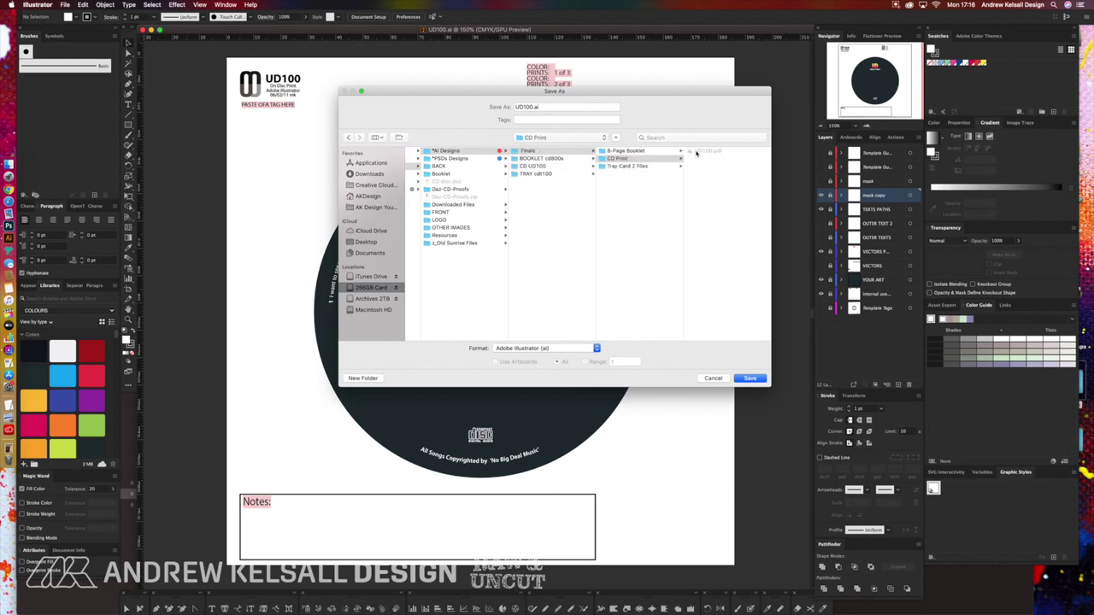
pyautogui.click(590, 348)
pyautogui.click(517, 376)
pyautogui.press('Return')
# Replace the existing UD100.pdf, pick a PDF preset, and create the PDF past the font warning.
pyautogui.click(612, 143)
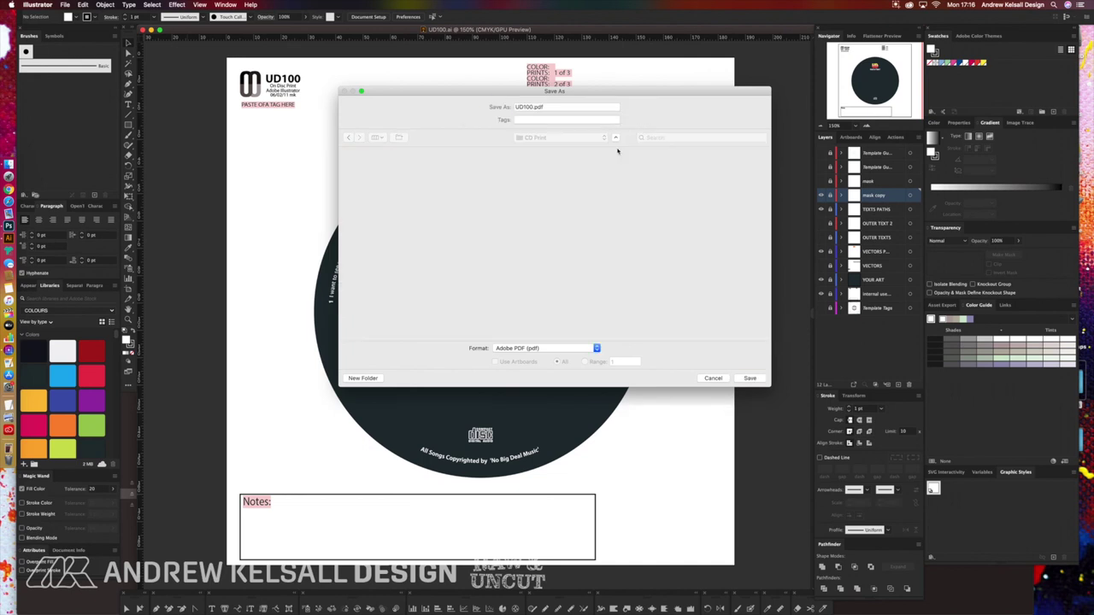
pyautogui.click(617, 159)
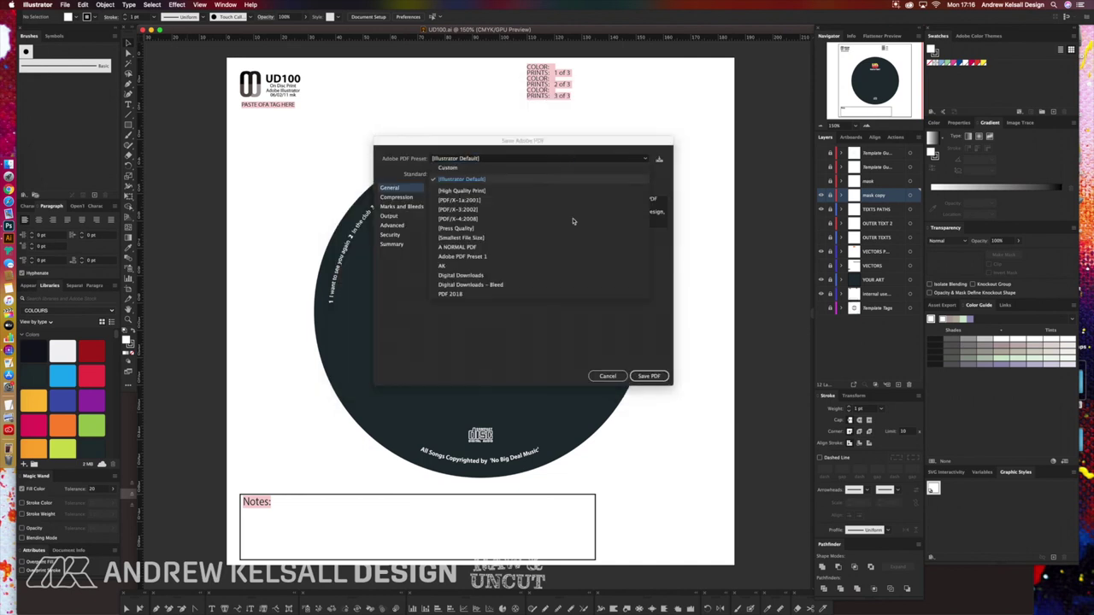
pyautogui.click(598, 295)
pyautogui.click(649, 376)
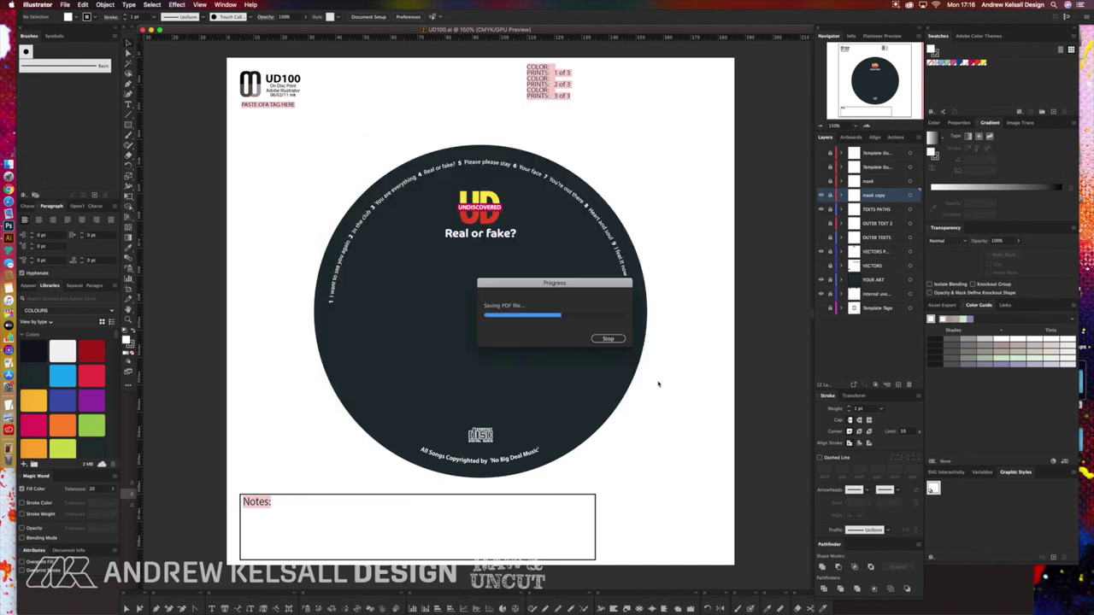
pyautogui.click(642, 376)
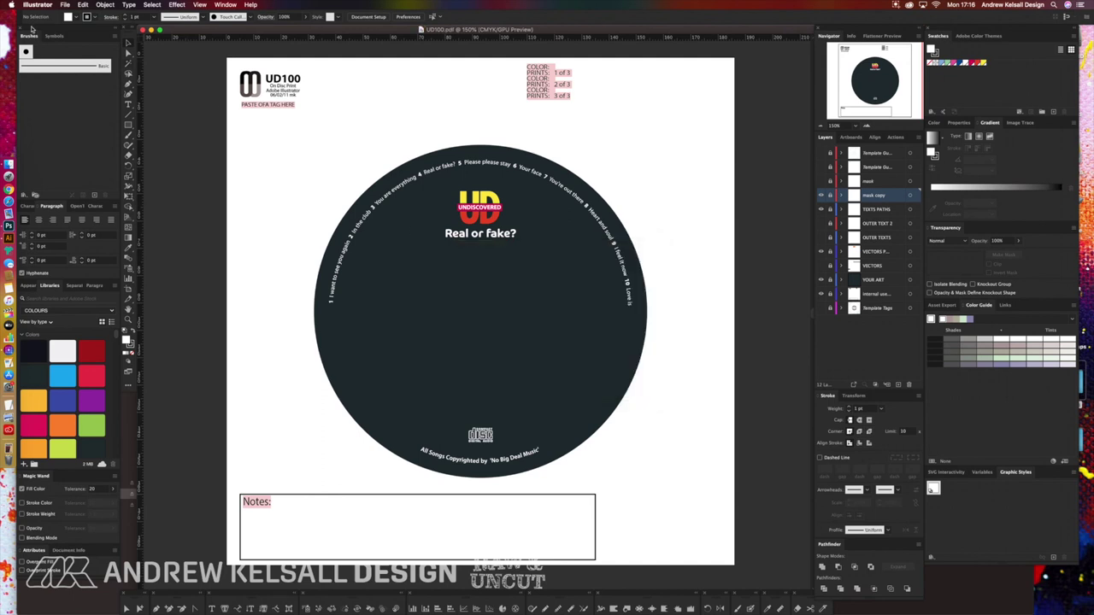
# Preview UD100.ai full-size with Quick Look in Finder.
pyautogui.click(9, 162)
pyautogui.moveTo(408, 346); pyautogui.dragTo(404, 366)
pyautogui.press('space')
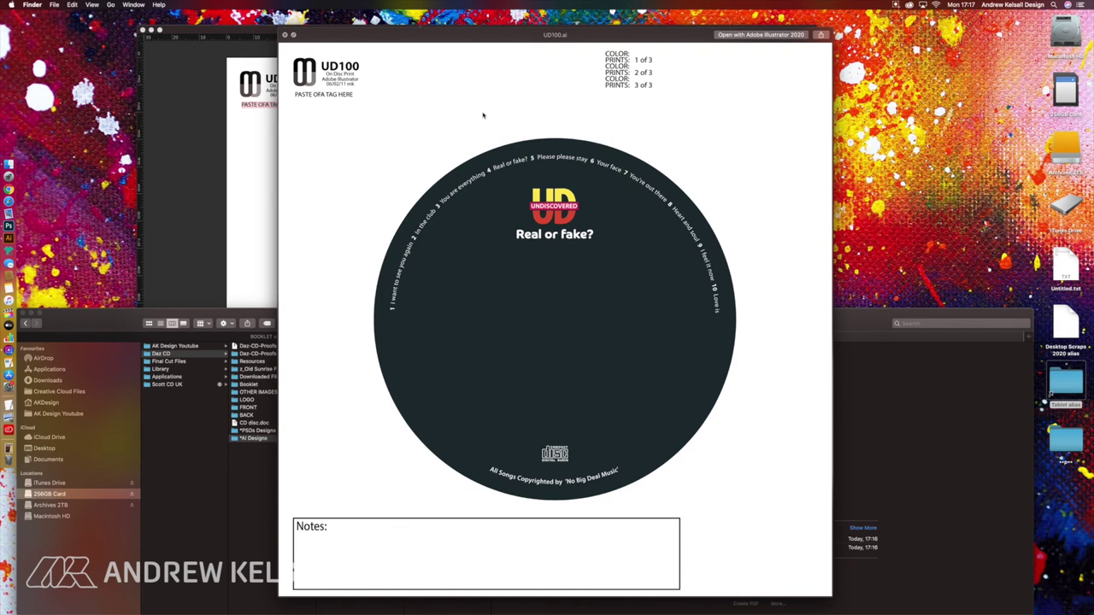
# Close the UD100.ai quick preview and open the CD UD100 folder in Finder.
pyautogui.press('space')
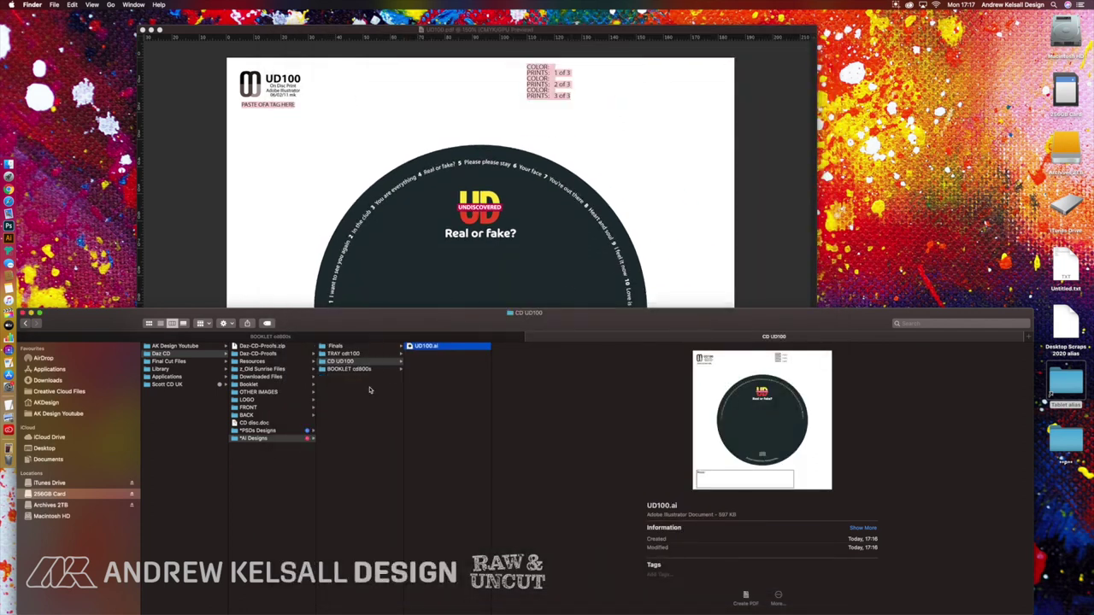
pyautogui.press('Left')
pyautogui.press('Left')
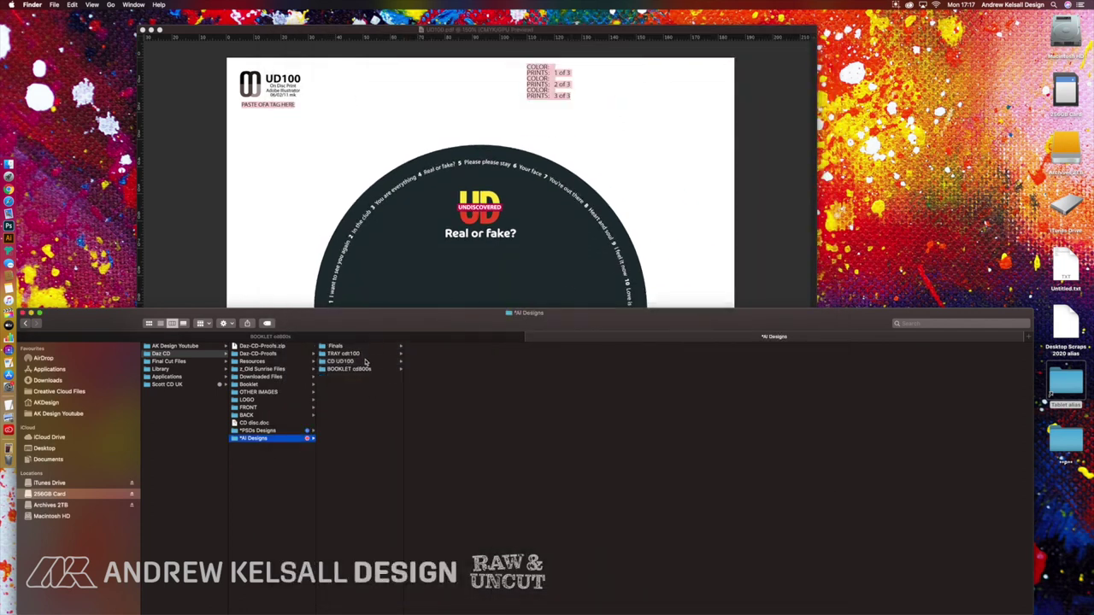
pyautogui.click(366, 362)
# Show the Template Guides around the UD100.pdf disc, then close it without saving.
pyautogui.click(326, 226)
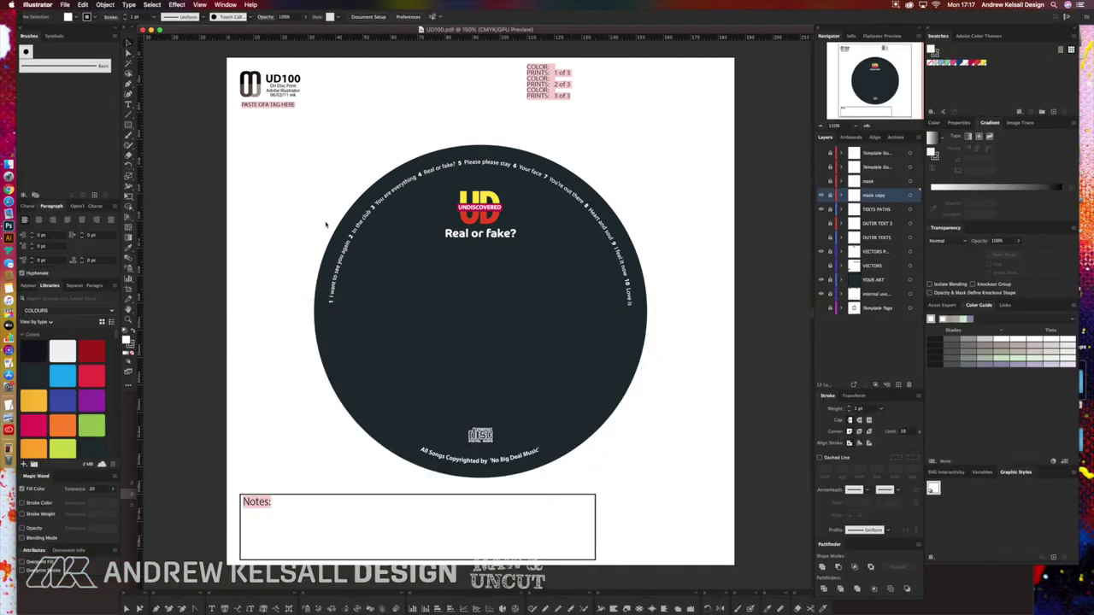
pyautogui.click(821, 153)
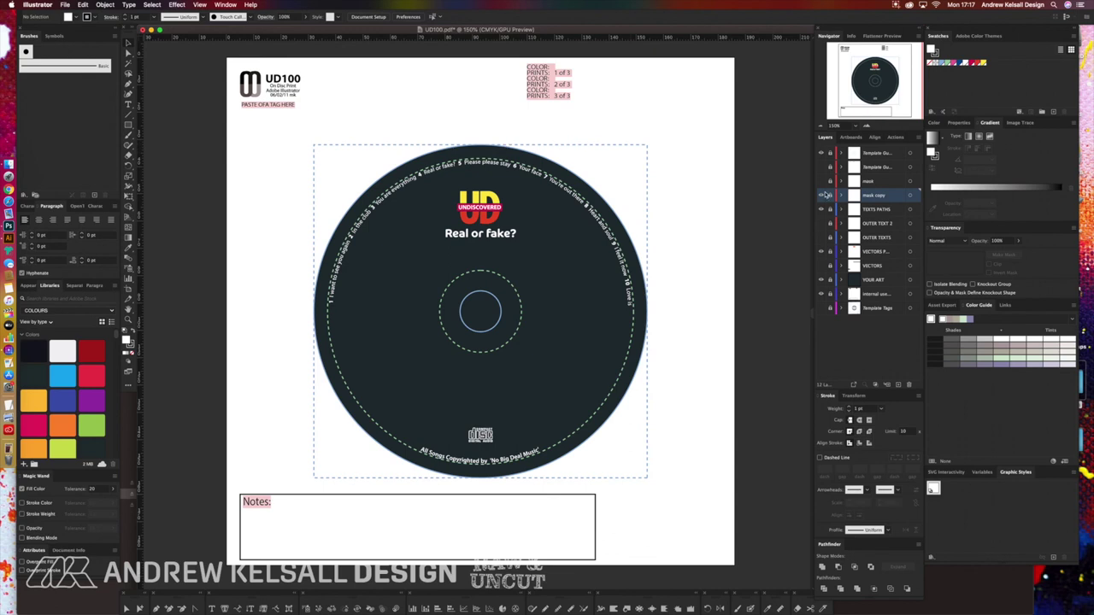
pyautogui.press('super+w')
pyautogui.click(559, 333)
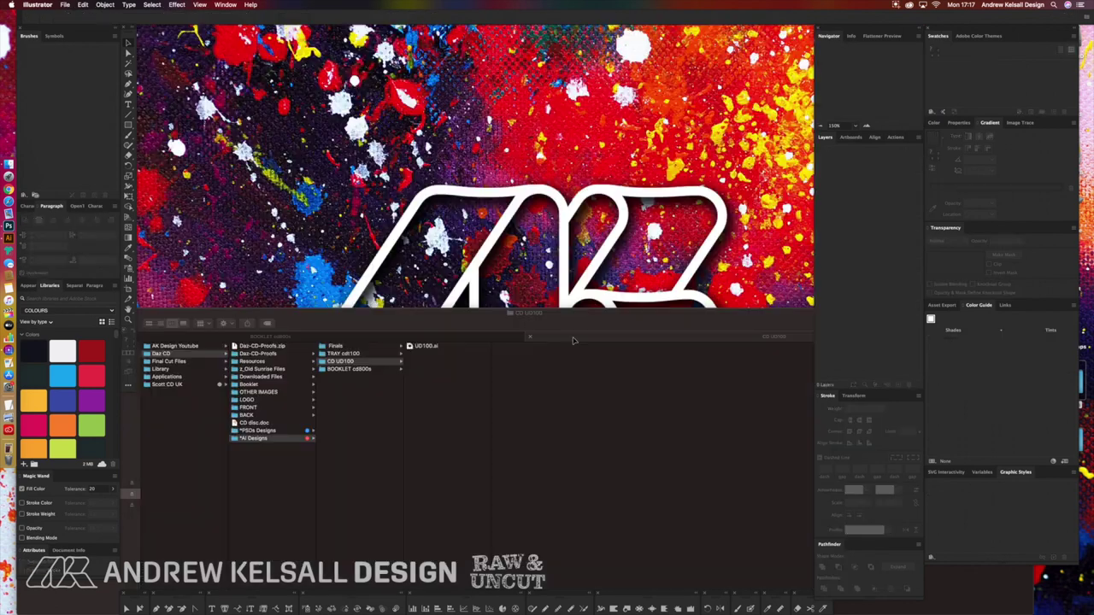
# Preview UD100.ai, the Finals folder and the CDT100_in.ai inside tray card file.
pyautogui.click(419, 347)
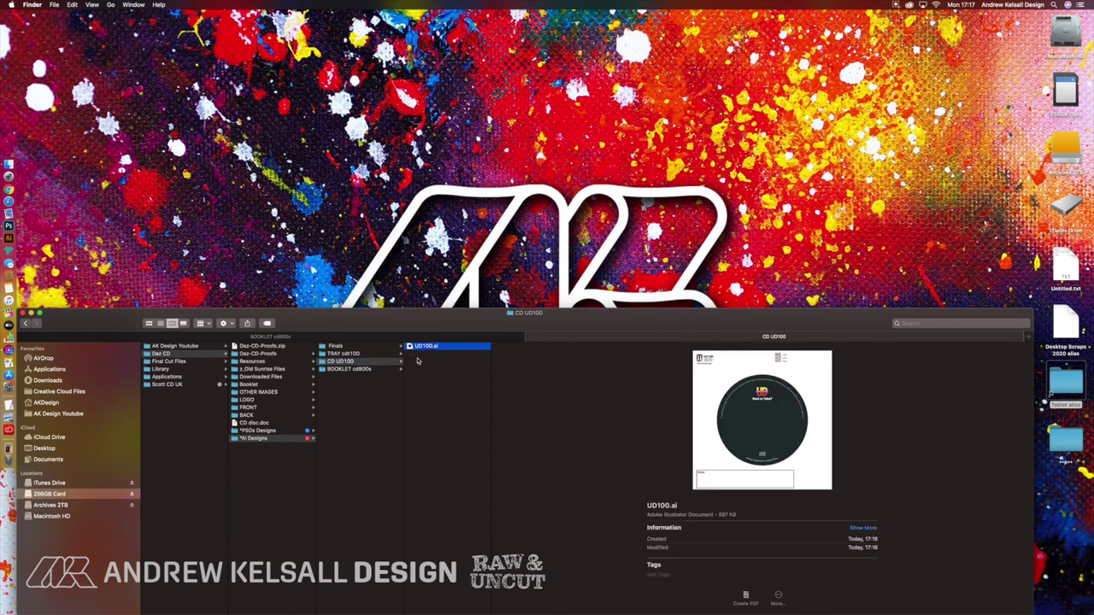
pyautogui.press('space')
pyautogui.press('space')
pyautogui.click(376, 346)
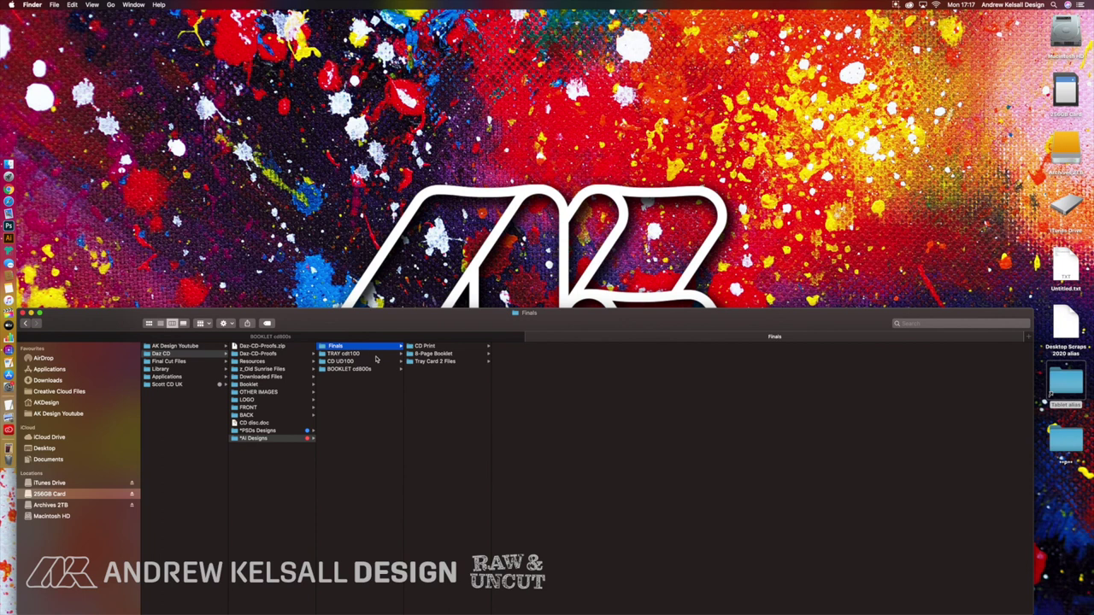
pyautogui.press('space')
pyautogui.press('space')
pyautogui.click(376, 354)
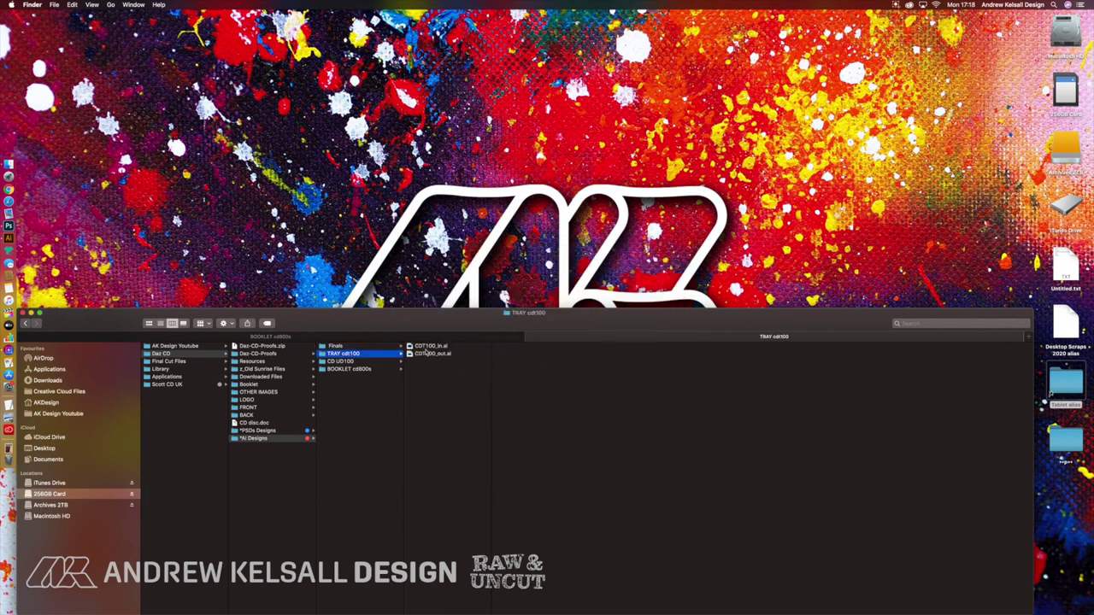
pyautogui.click(426, 350)
pyautogui.press('space')
pyautogui.press('space')
# Preview the UD100.pdf disc proof in the CD Print folder.
pyautogui.click(356, 347)
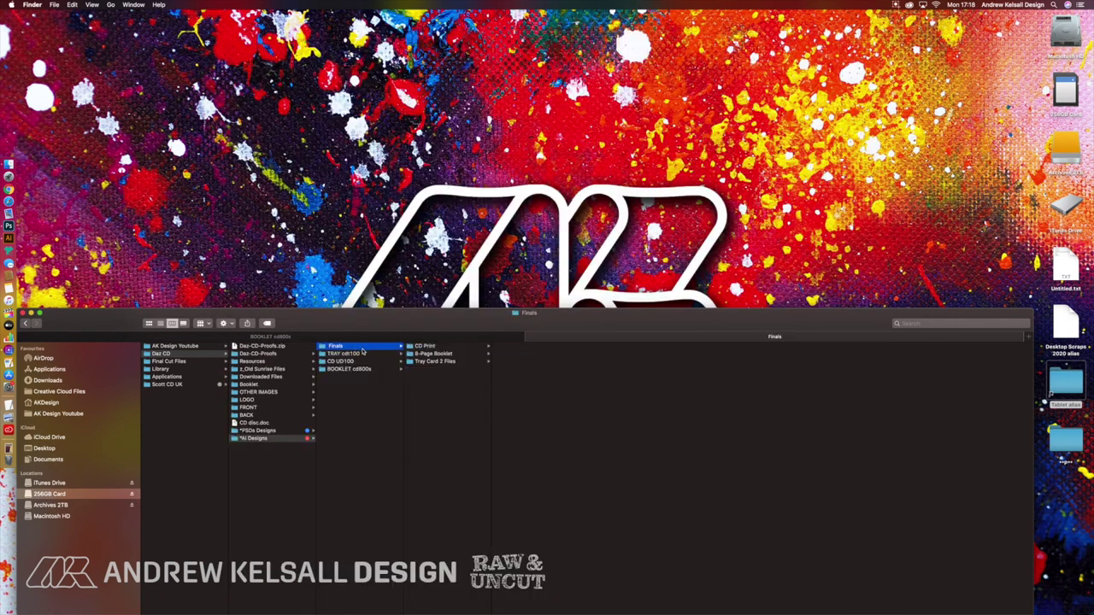
pyautogui.click(424, 350)
pyautogui.click(506, 346)
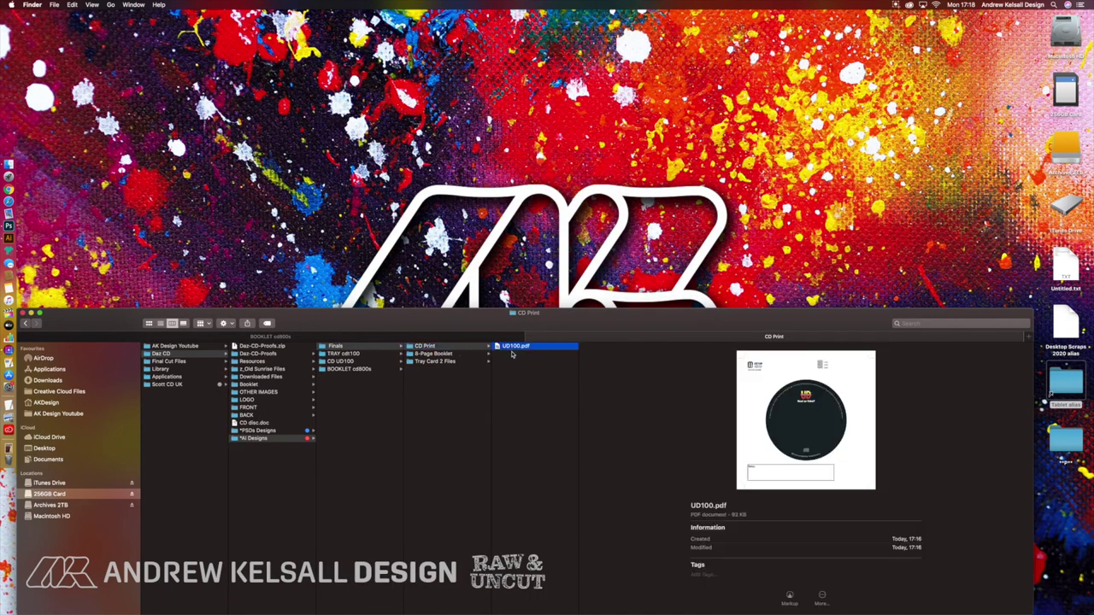
pyautogui.press('space')
pyautogui.press('space')
pyautogui.press('space')
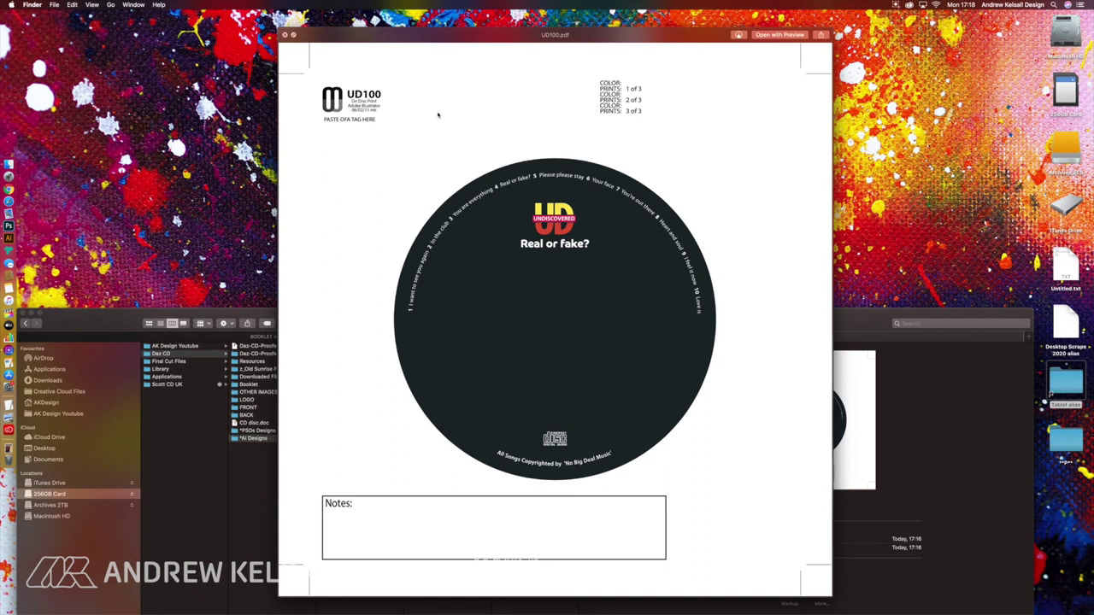
pyautogui.press('space')
# Preview the four 8-Page Booklet spreads: PAGE 2/7, PAGE 6/3, PAGE 4/5 and cover.
pyautogui.click(436, 353)
pyautogui.click(518, 346)
pyautogui.press('space')
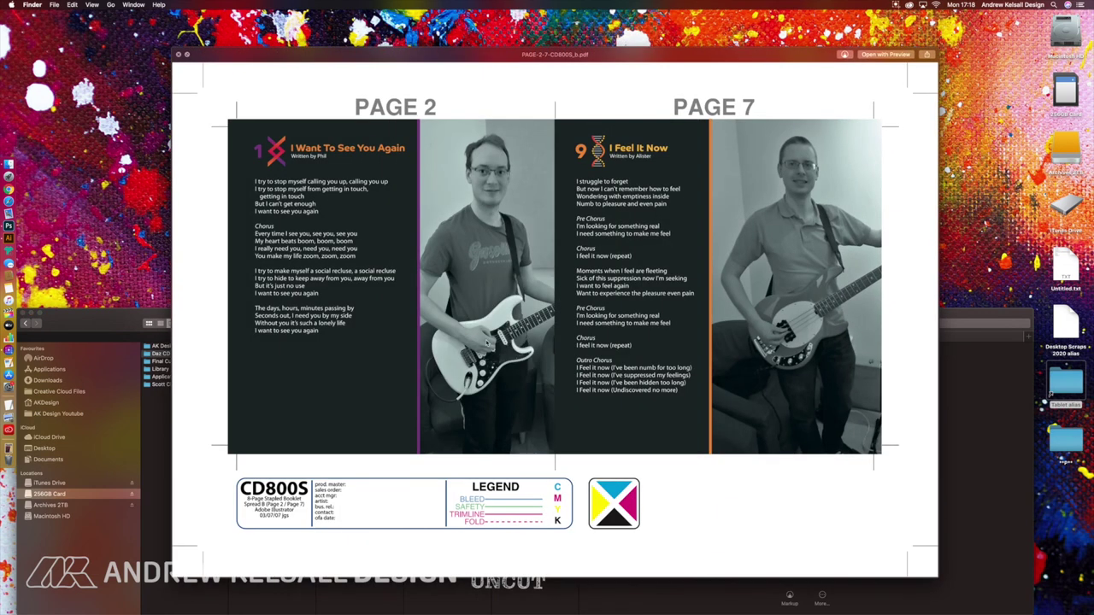
pyautogui.press('Down')
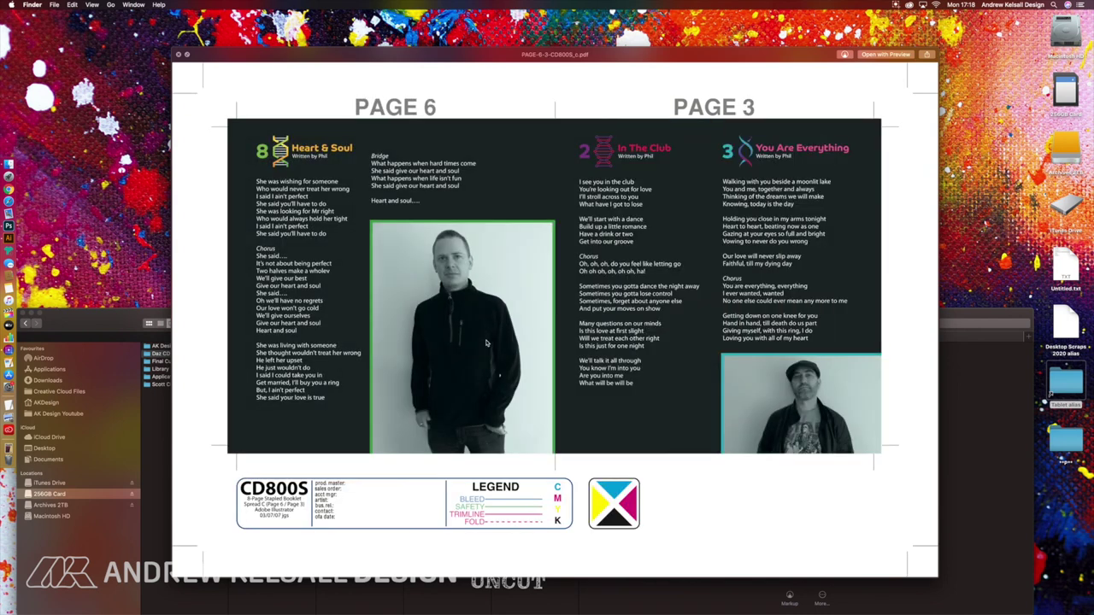
pyautogui.press('Down')
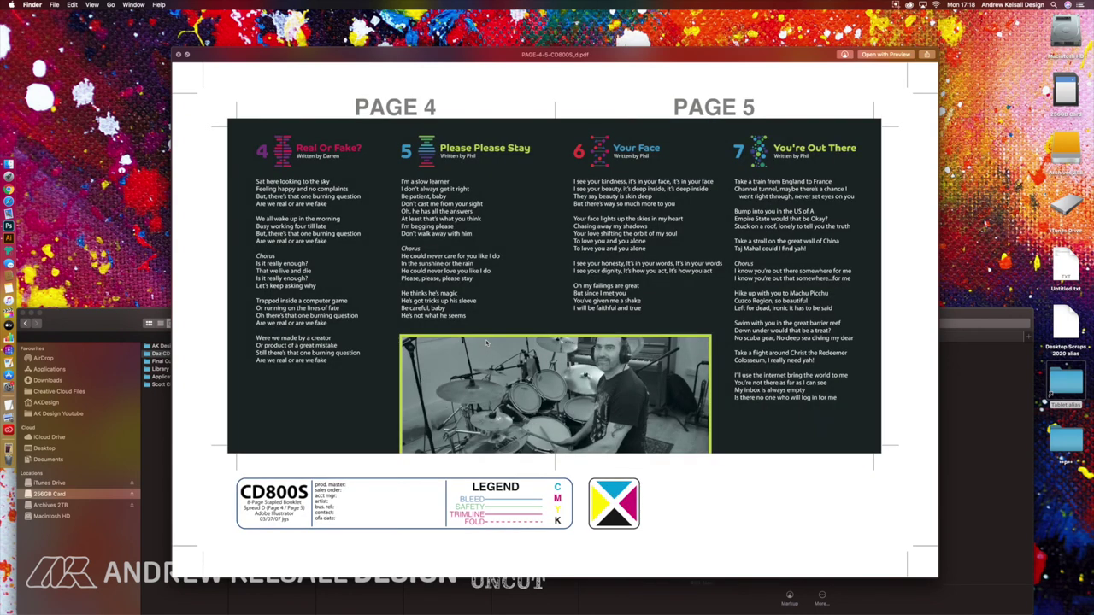
pyautogui.press('Down')
pyautogui.press('Up')
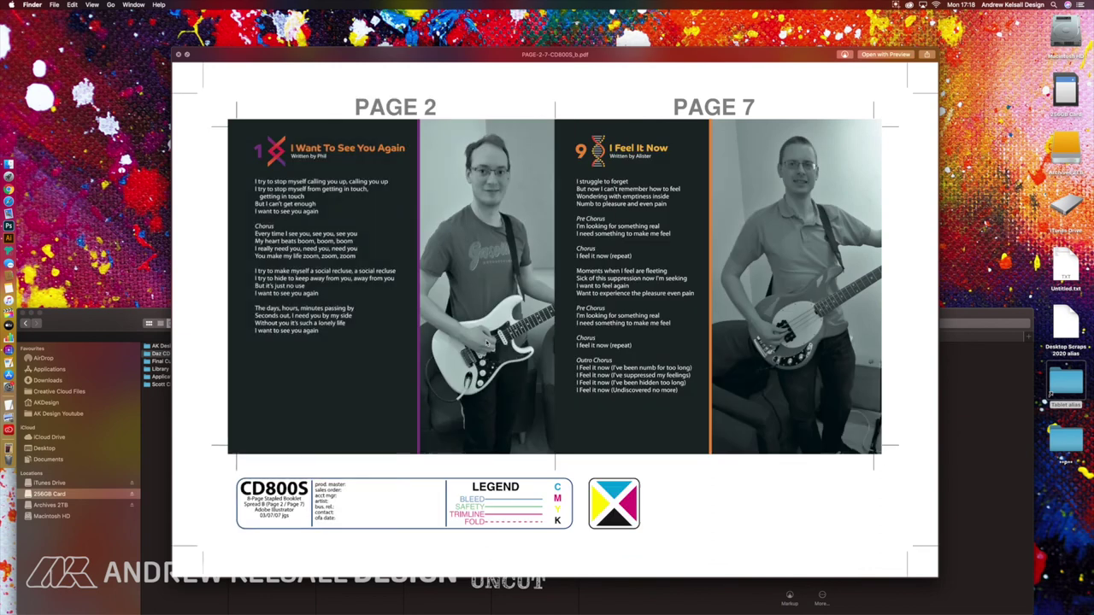
pyautogui.press('space')
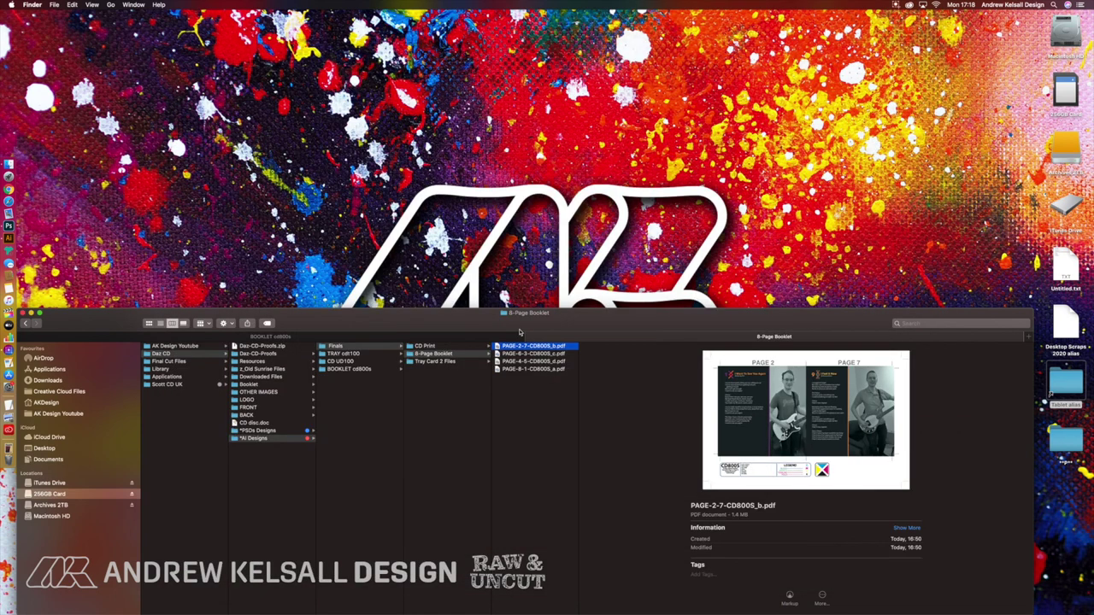
# Preview the inside and outside tray card PDFs, then select all four booklet spread PDFs.
pyautogui.click(465, 363)
pyautogui.click(517, 347)
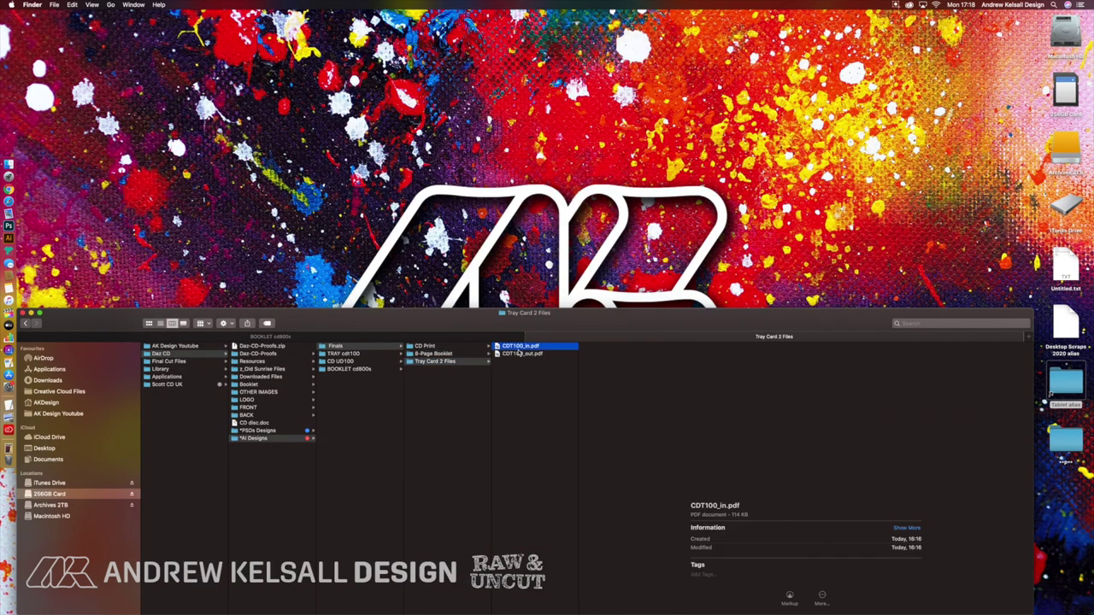
pyautogui.press('space')
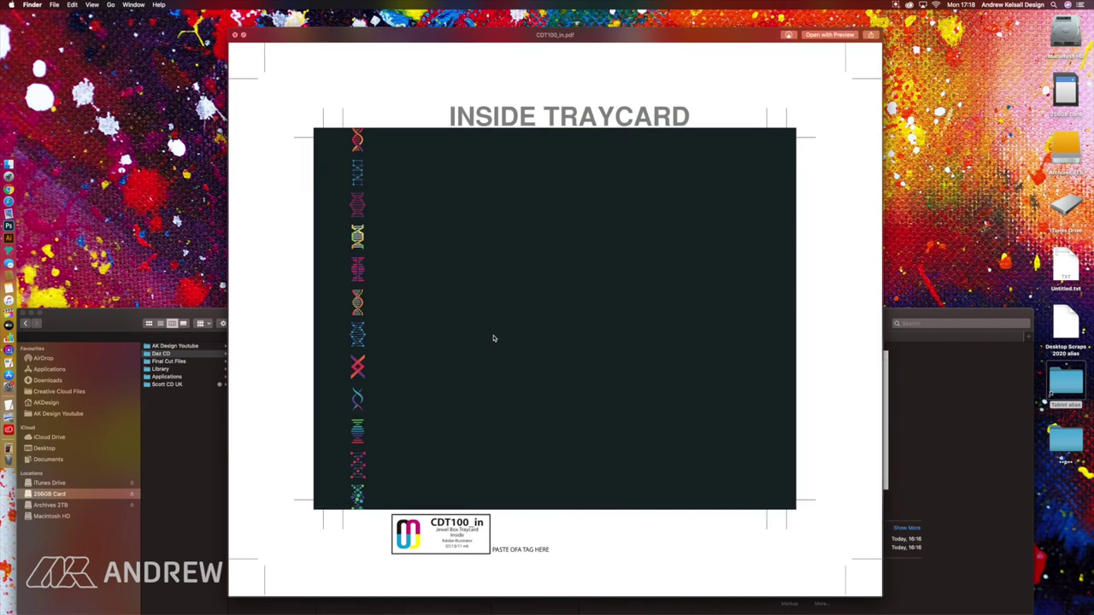
pyautogui.press('Down')
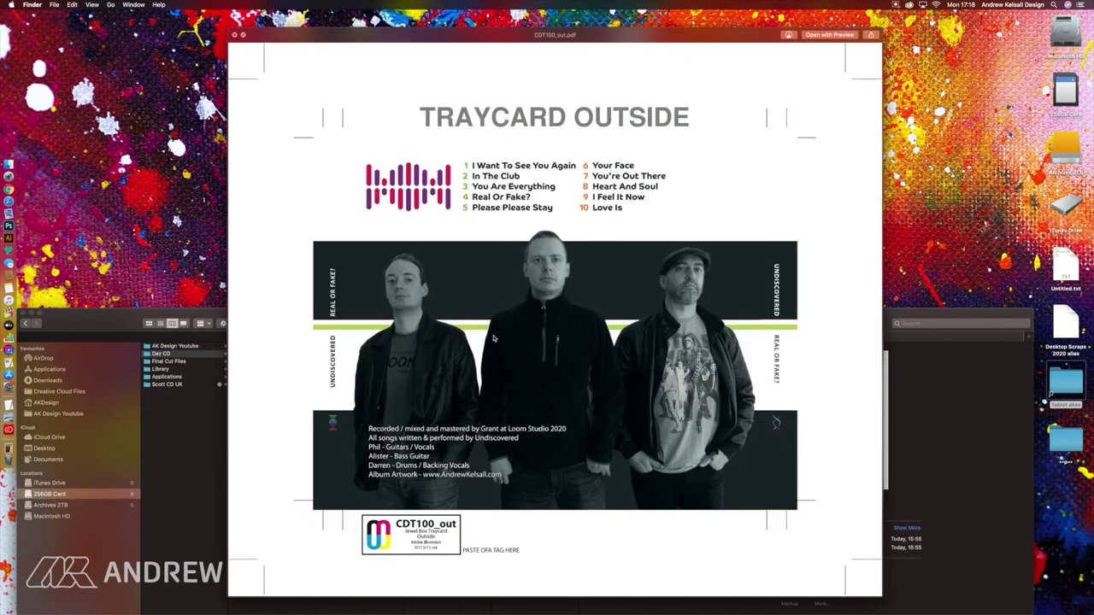
pyautogui.press('space')
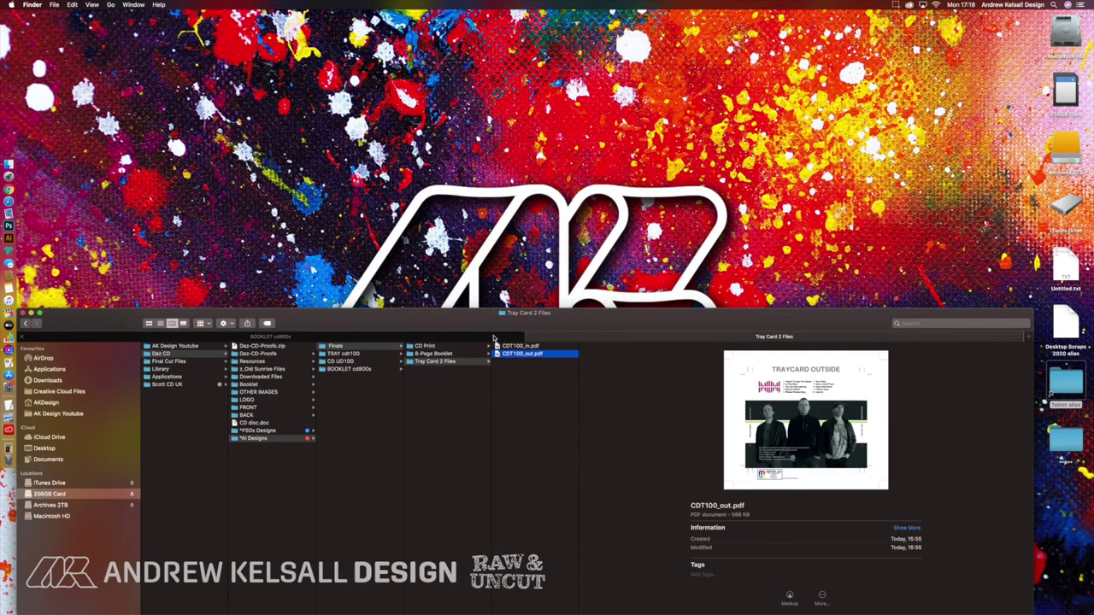
pyautogui.click(440, 354)
pyautogui.moveTo(500, 383); pyautogui.dragTo(489, 340)
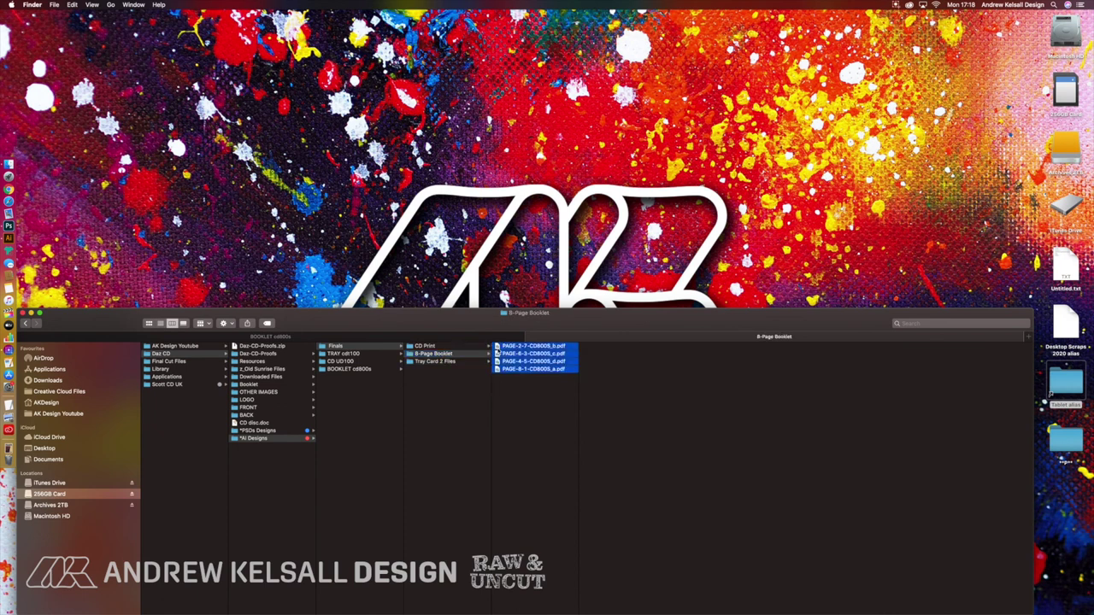
# Open the four booklet spread PDFs in Preview and position the PAGE 6/3 window in front.
pyautogui.doubleClick(497, 351)
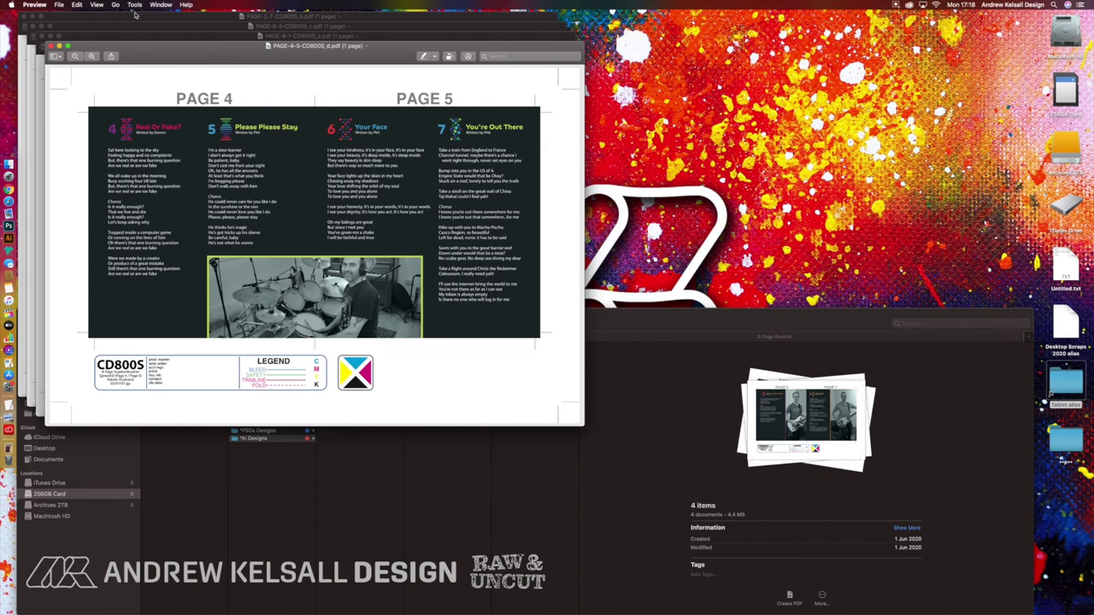
pyautogui.press('super+w')
pyautogui.press('super+w')
pyautogui.moveTo(503, 383); pyautogui.dragTo(19, 415)
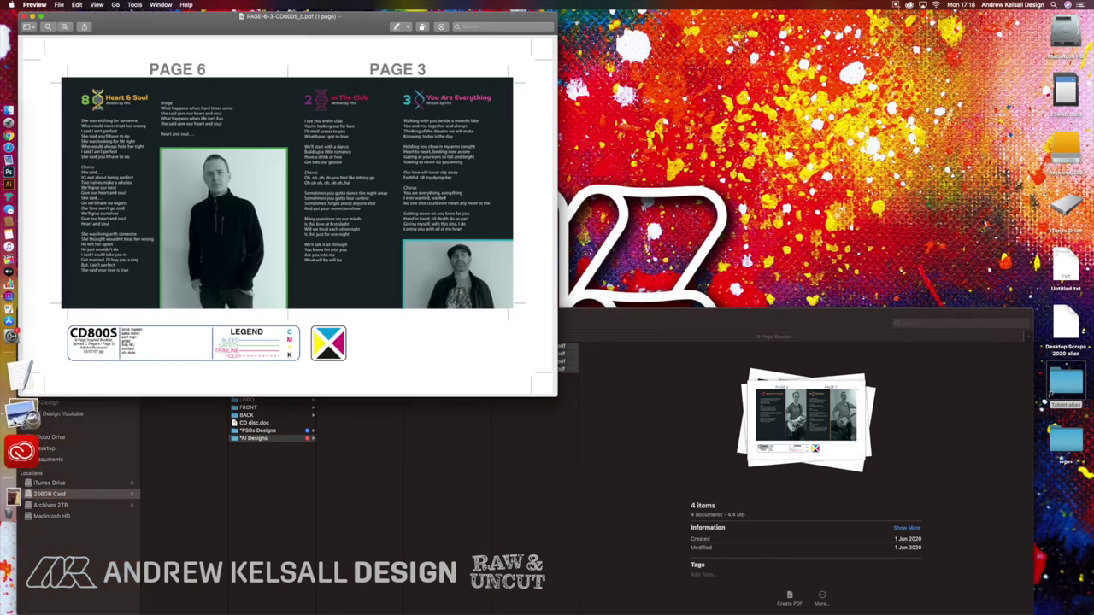
pyautogui.moveTo(283, 63); pyautogui.dragTo(218, 96)
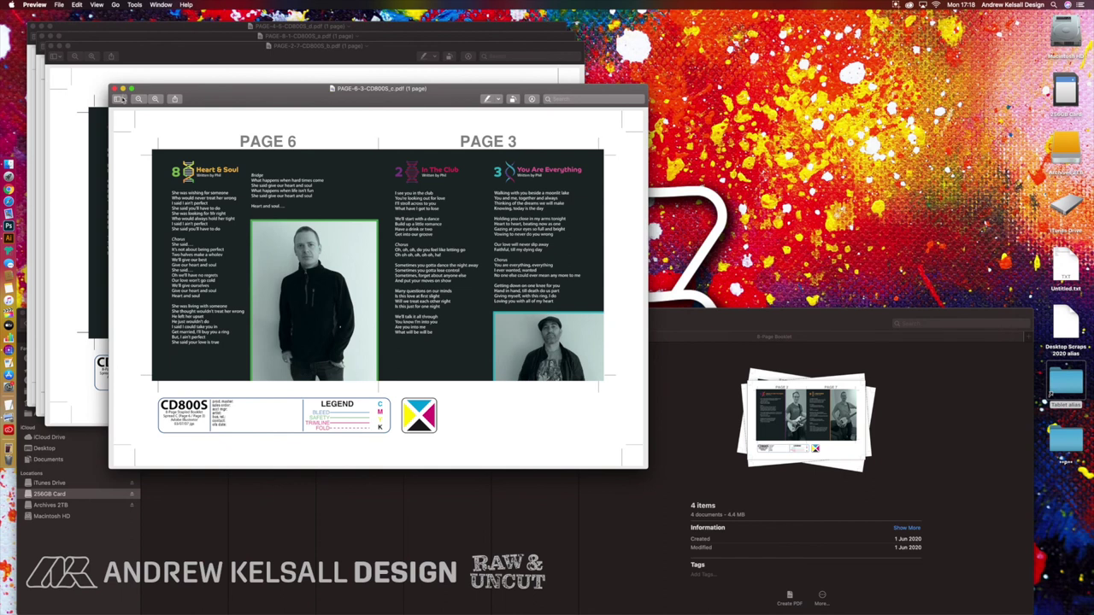
pyautogui.click(123, 100)
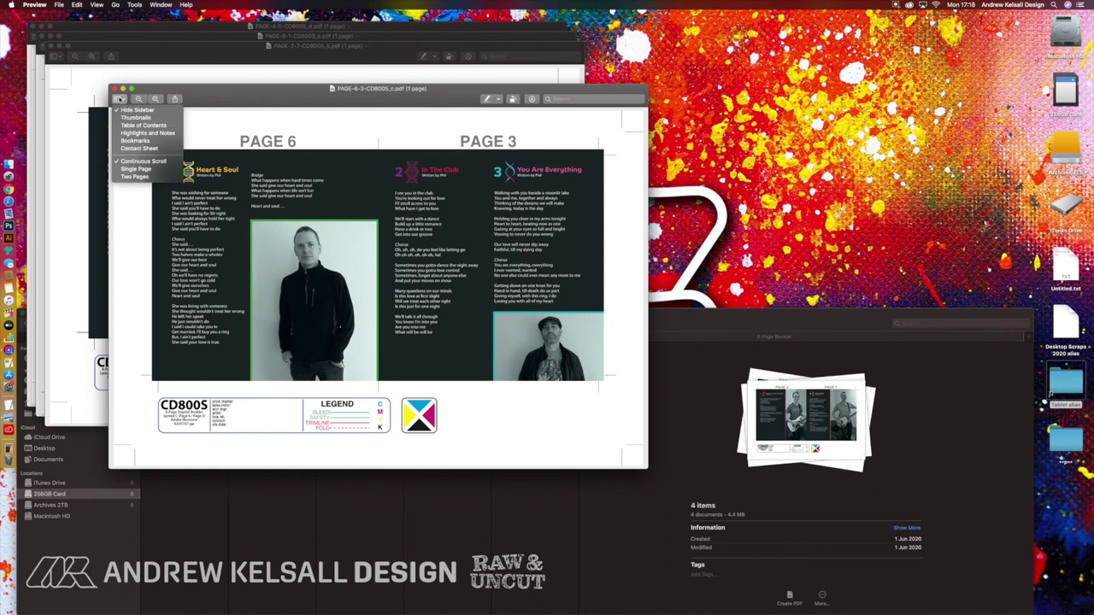
# Keep the page sidebar hidden and turn off Two-Sided printing for the PAGE 6/3 spread.
pyautogui.click(122, 111)
pyautogui.click(124, 100)
pyautogui.click(124, 100)
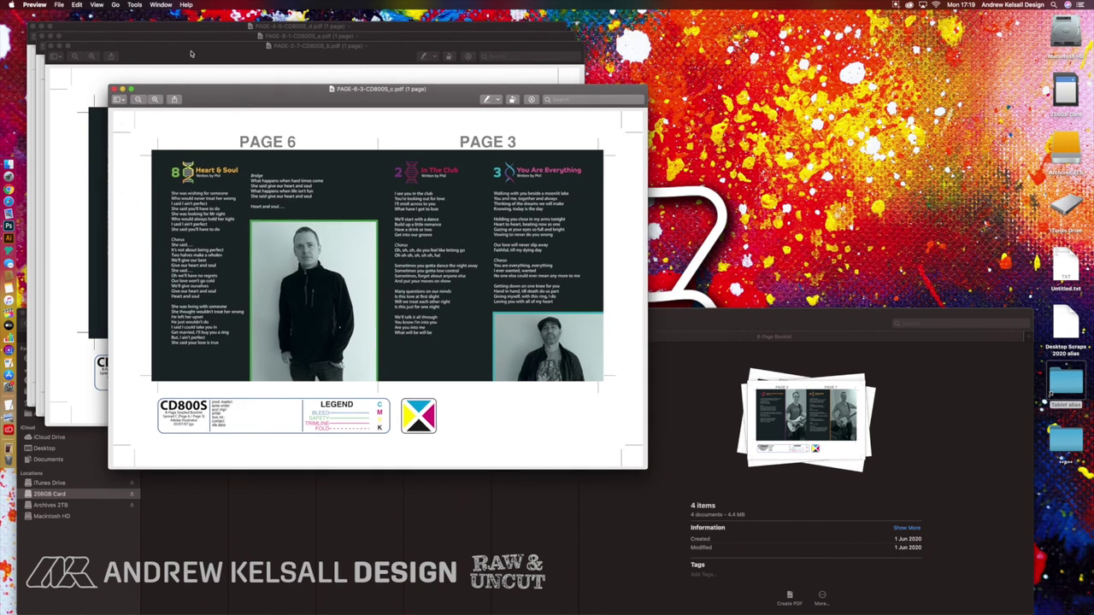
pyautogui.click(58, 4)
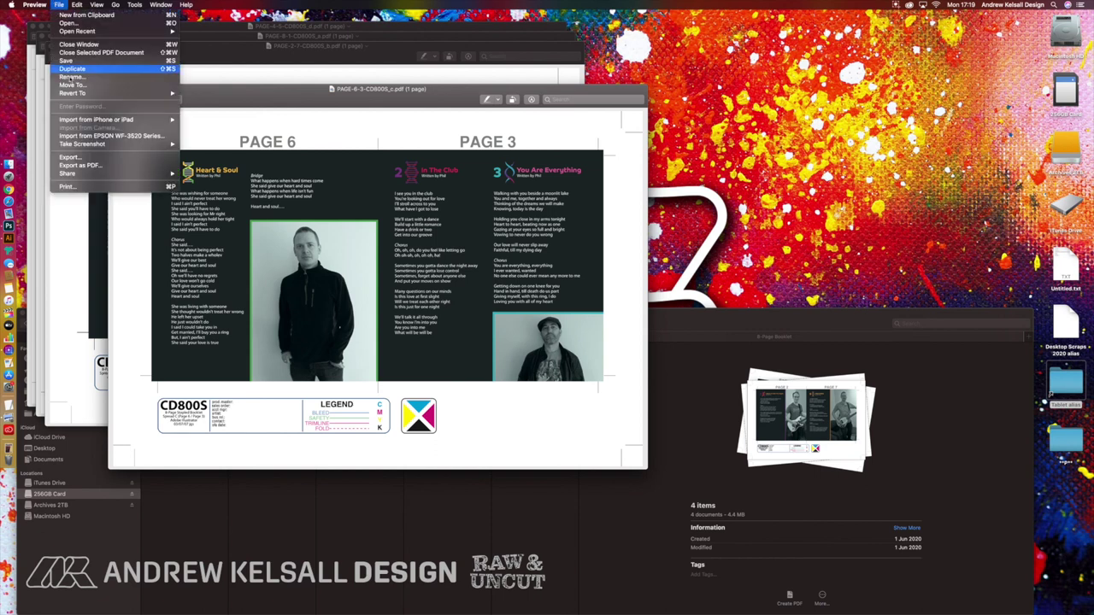
pyautogui.click(83, 190)
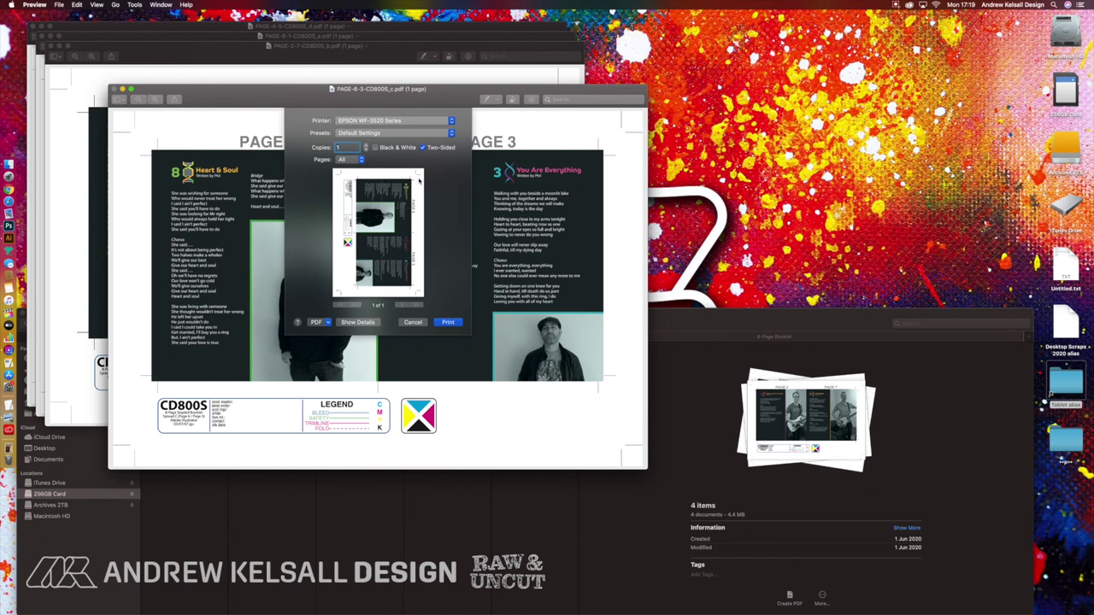
pyautogui.click(422, 147)
# Print the PAGE 6/3 spread at 44% scale and close PAGE-6-3-CD800S_c.pdf.
pyautogui.click(358, 322)
pyautogui.click(370, 245)
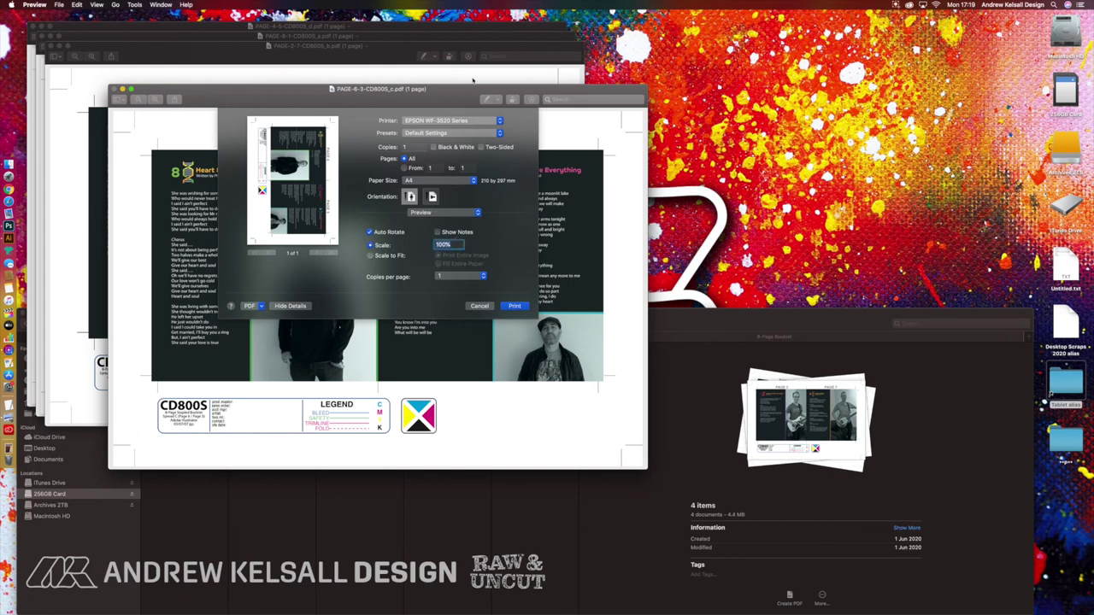
pyautogui.write('44')
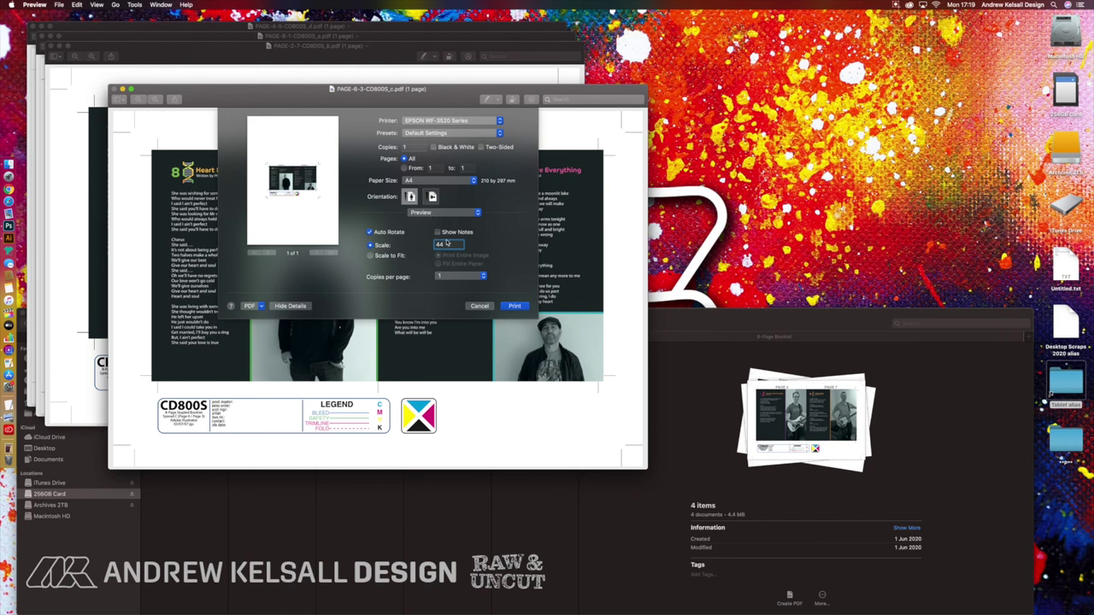
pyautogui.click(516, 306)
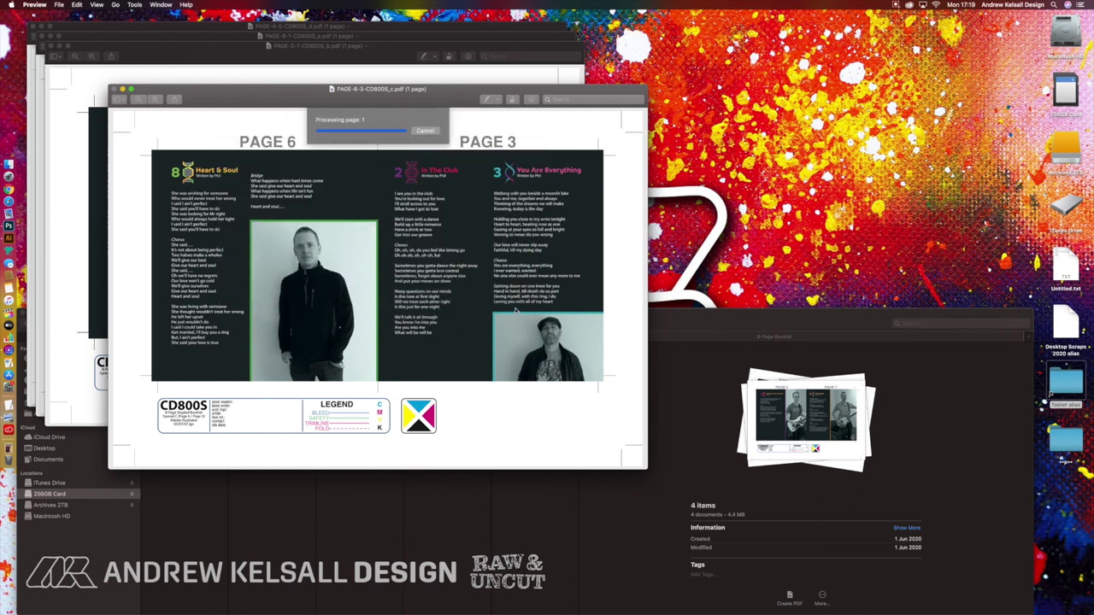
pyautogui.press('super+w')
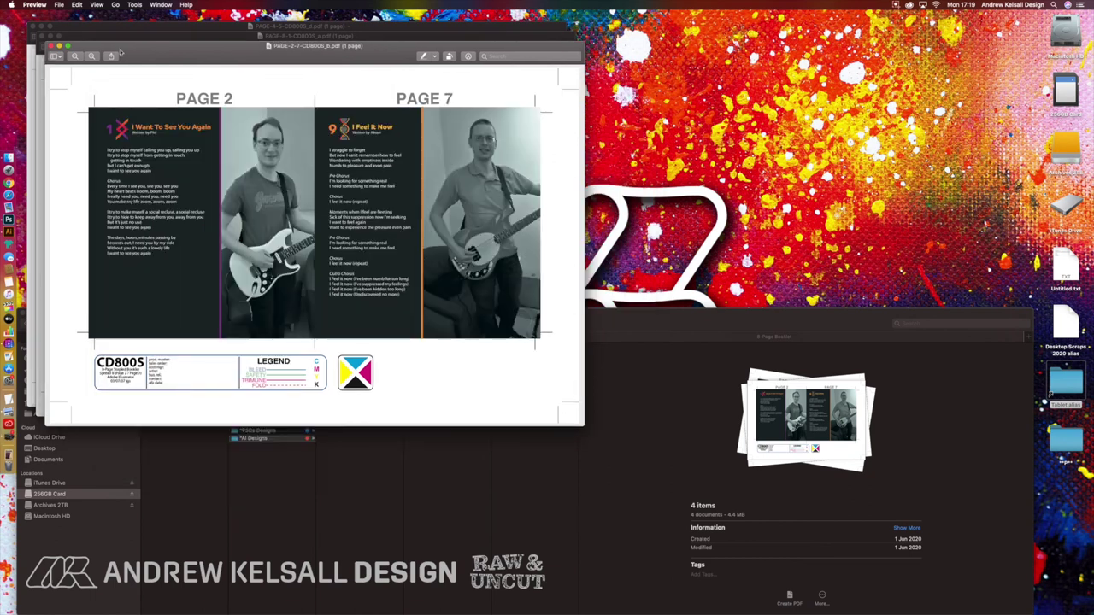
# Print the PAGE 2/7 spread at 44% scale and close its window.
pyautogui.press('super+p')
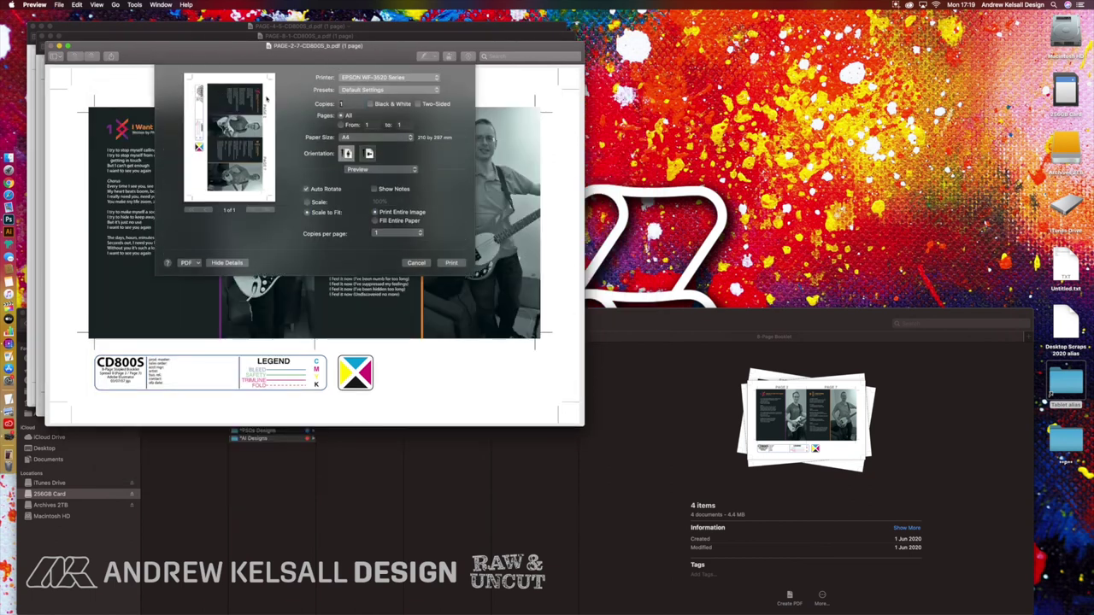
pyautogui.click(308, 202)
pyautogui.click(395, 201)
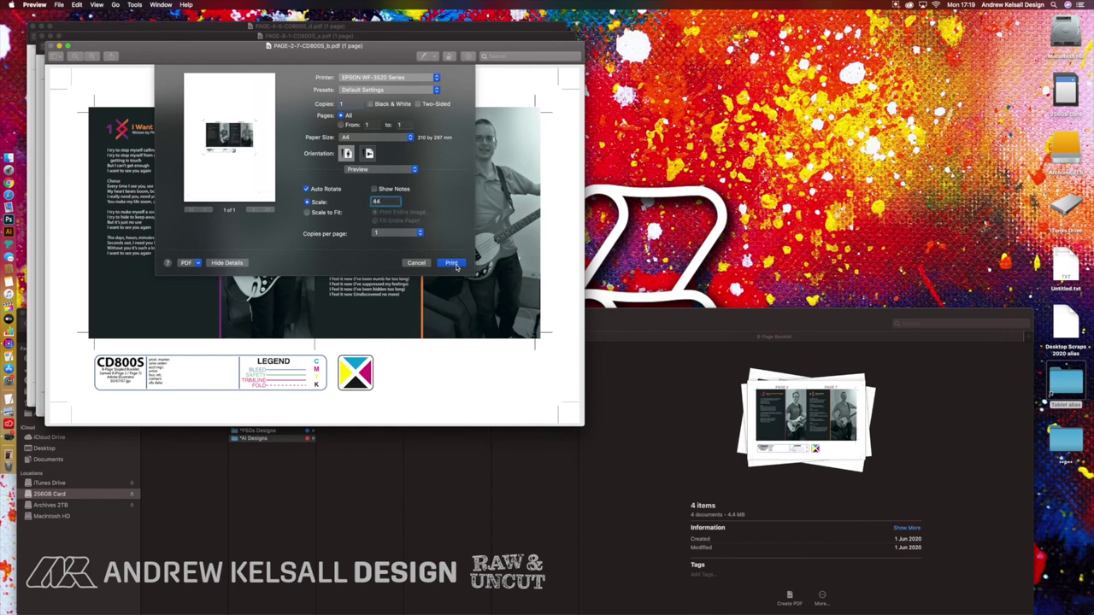
pyautogui.click(452, 264)
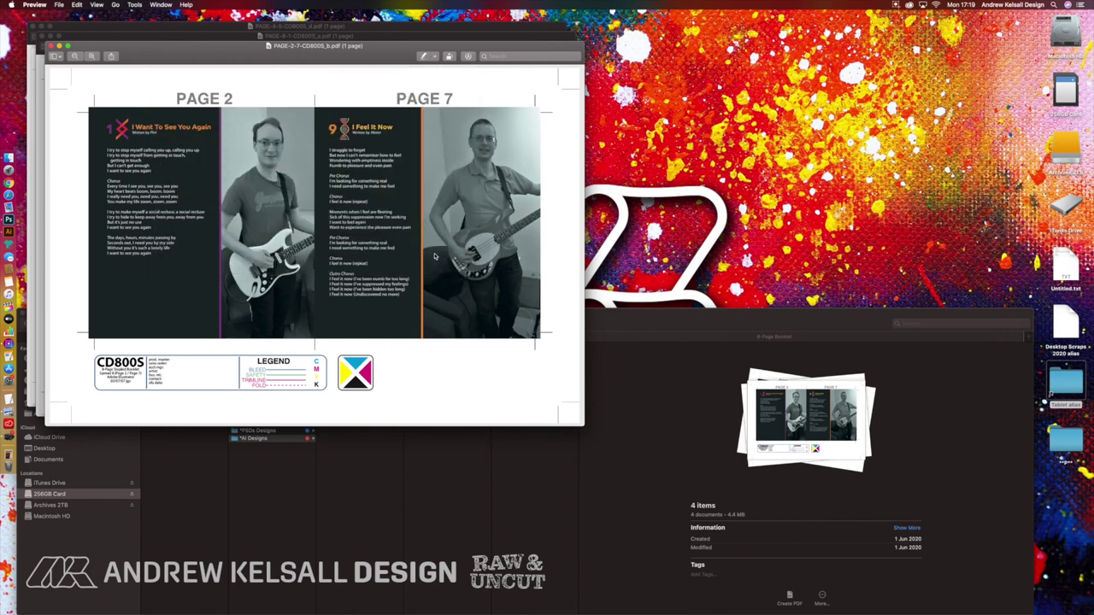
pyautogui.press('super+w')
# Print the back and front cover spread at 44% scale and close its window.
pyautogui.press('super+p')
pyautogui.doubleClick(387, 192)
pyautogui.write('44')
pyautogui.click(437, 253)
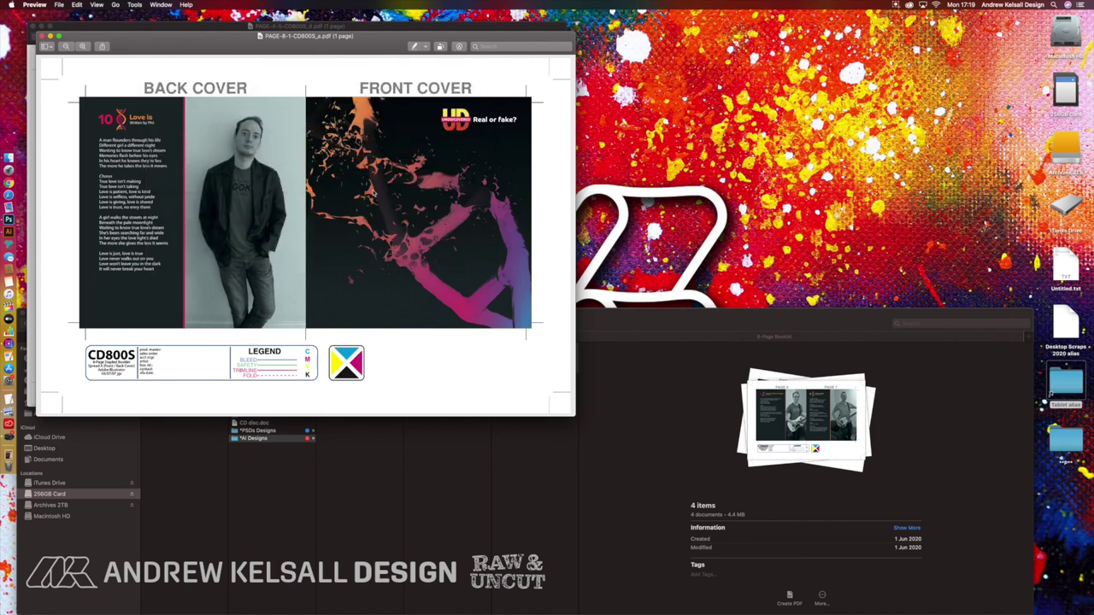
pyautogui.press('super+w')
# Print the PAGE 4/5 spread at 44% and bring up the IMG_4901.MOV booklet video.
pyautogui.press('super+p')
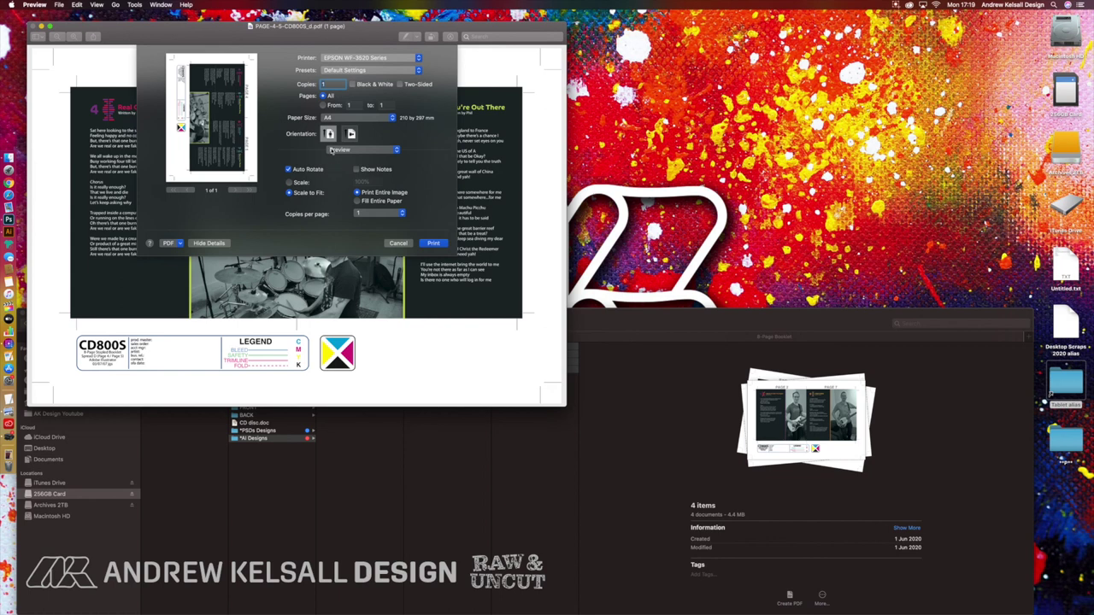
pyautogui.click(289, 182)
pyautogui.click(372, 183)
pyautogui.click(434, 243)
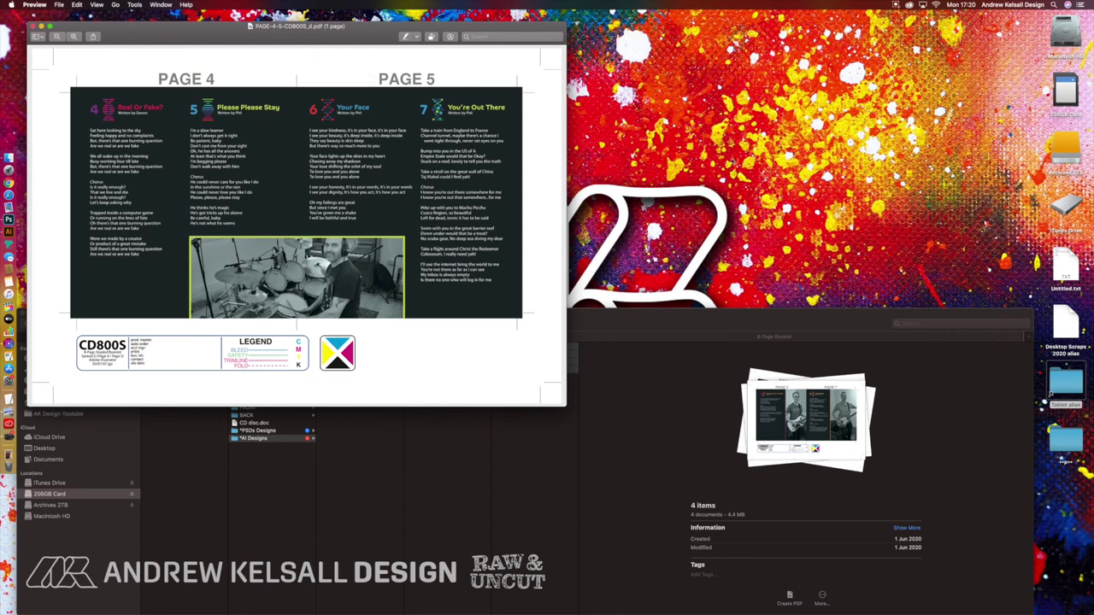
pyautogui.click(894, 6)
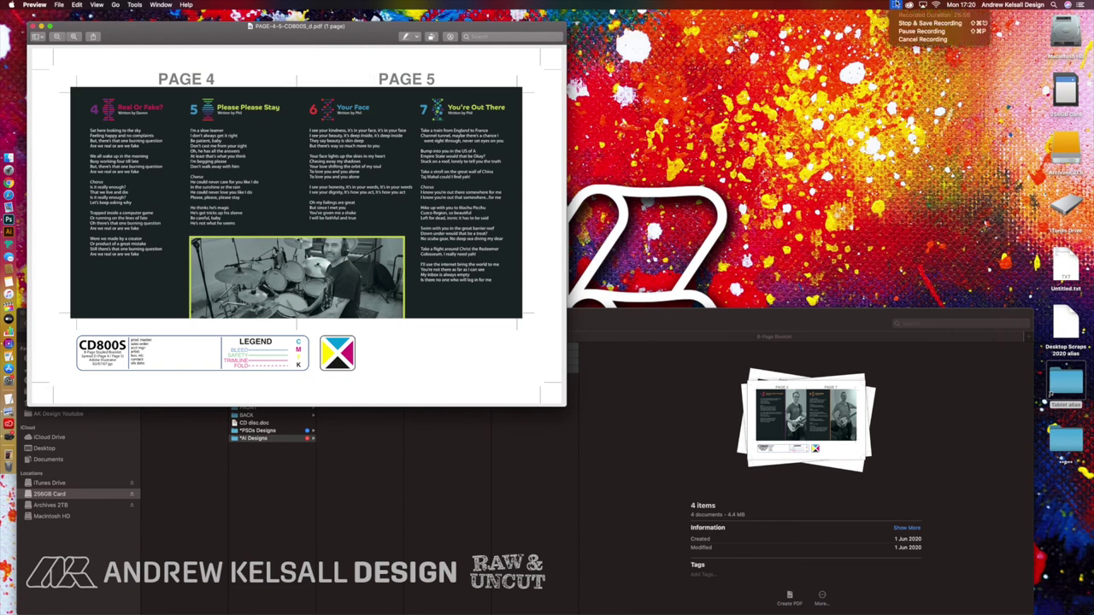
pyautogui.click(921, 32)
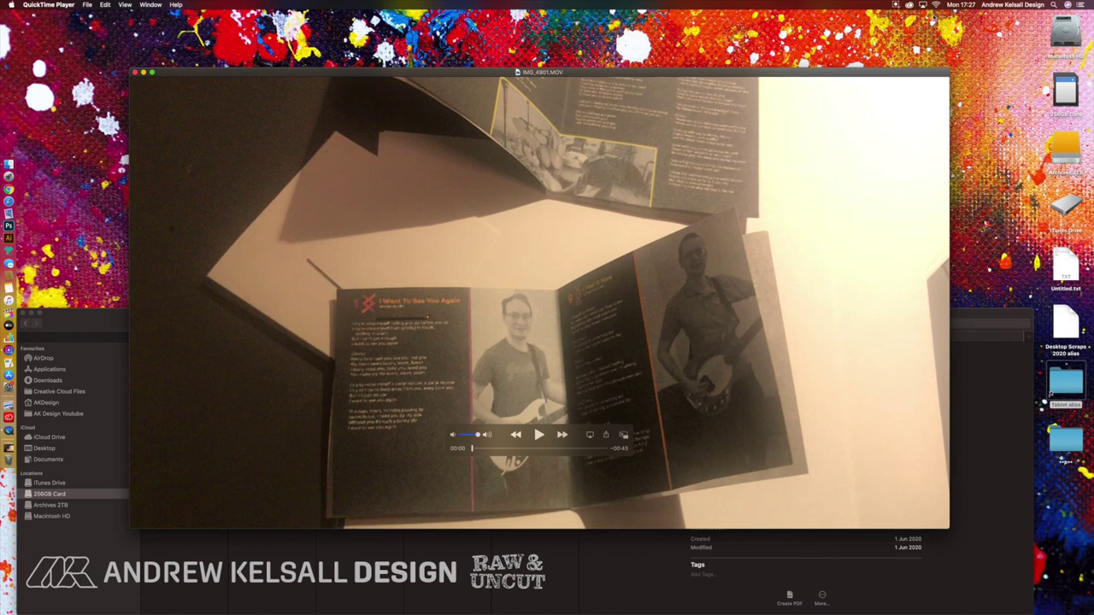
# Play IMG_4901.MOV of the folded test booklet full screen with volume raised, then close it.
pyautogui.press('XF86AudioRaiseVolume')
pyautogui.click(540, 435)
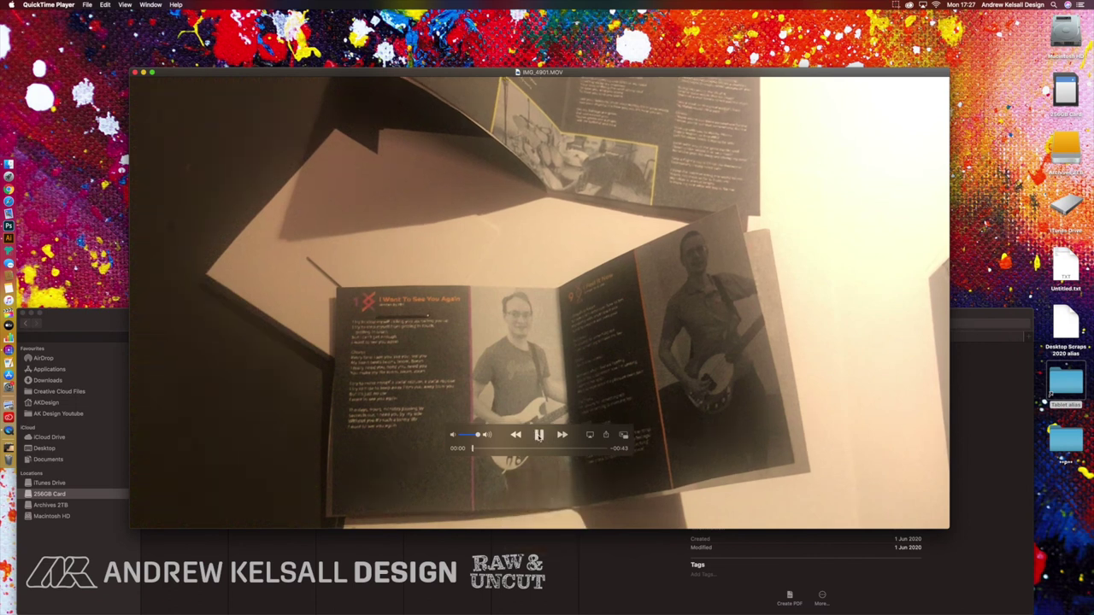
pyautogui.press('XF86AudioRaiseVolume')
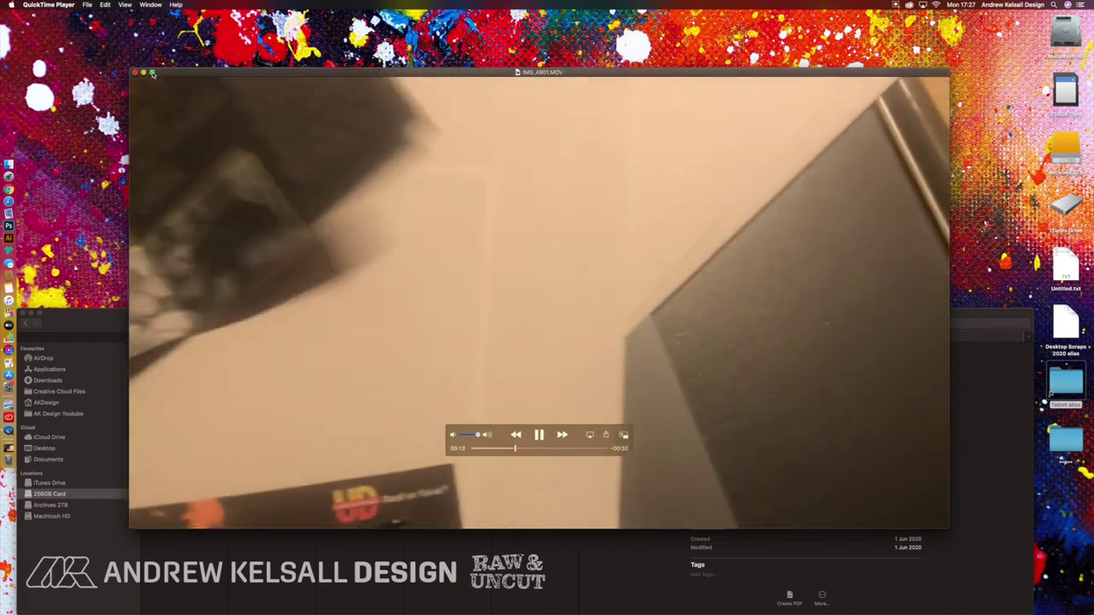
pyautogui.click(153, 73)
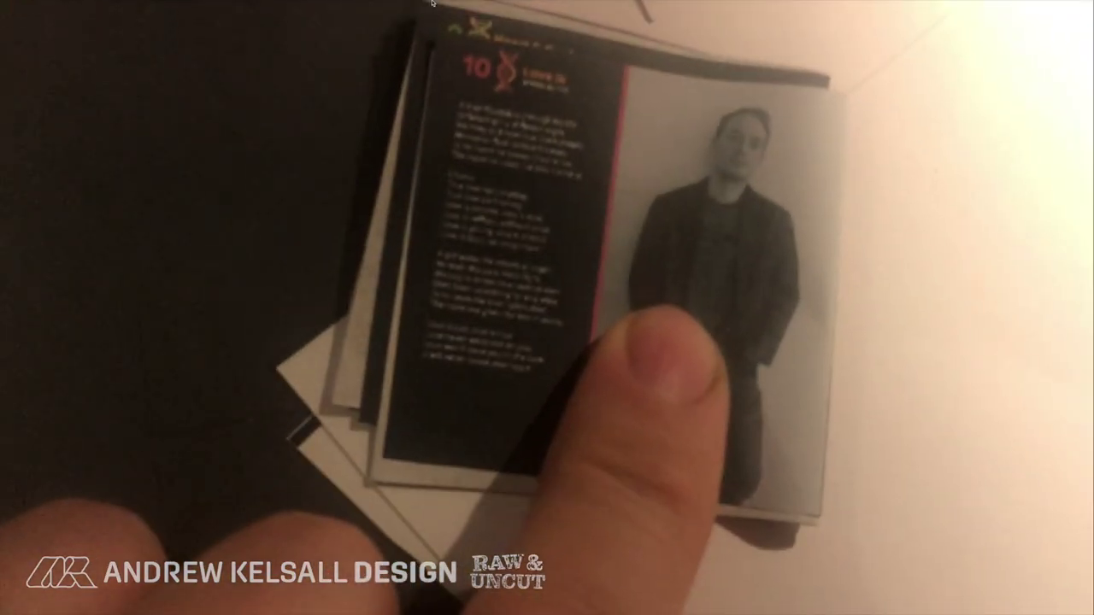
pyautogui.press('Escape')
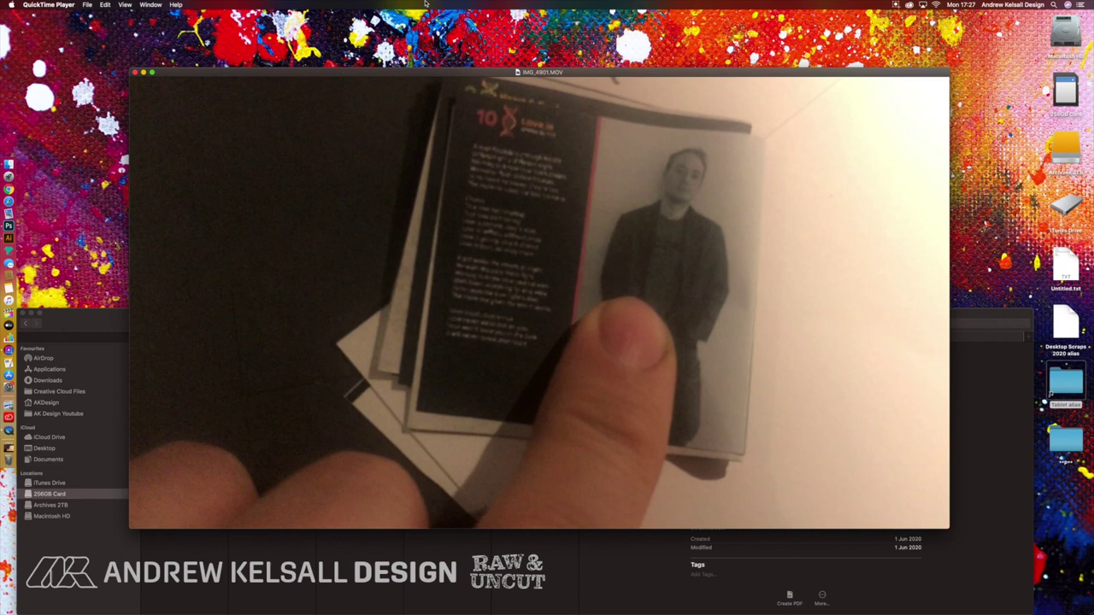
pyautogui.click(135, 72)
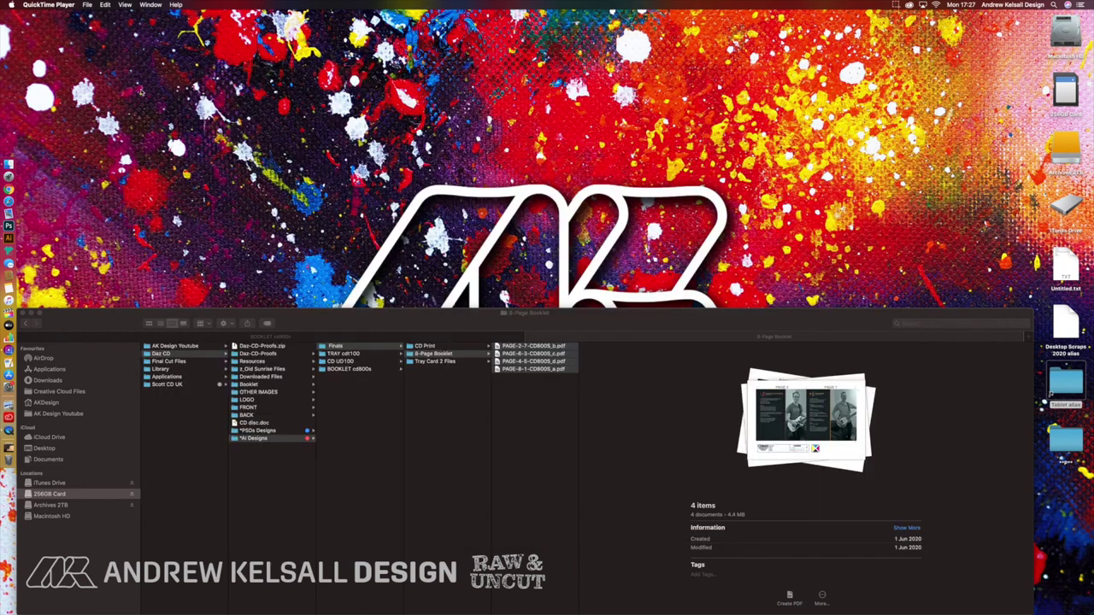
pyautogui.click(436, 385)
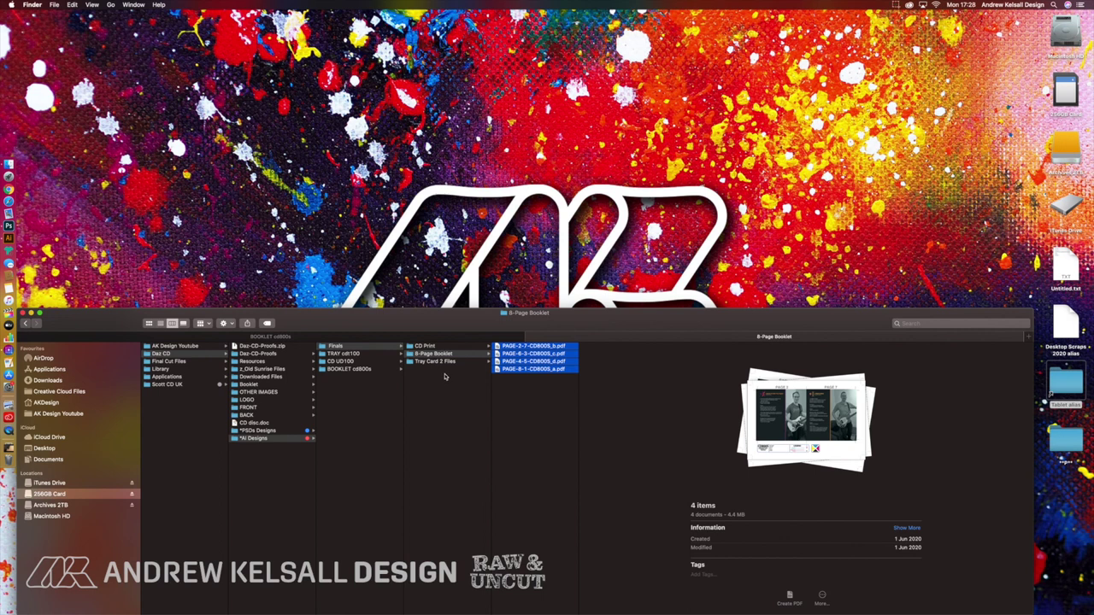
pyautogui.click(443, 376)
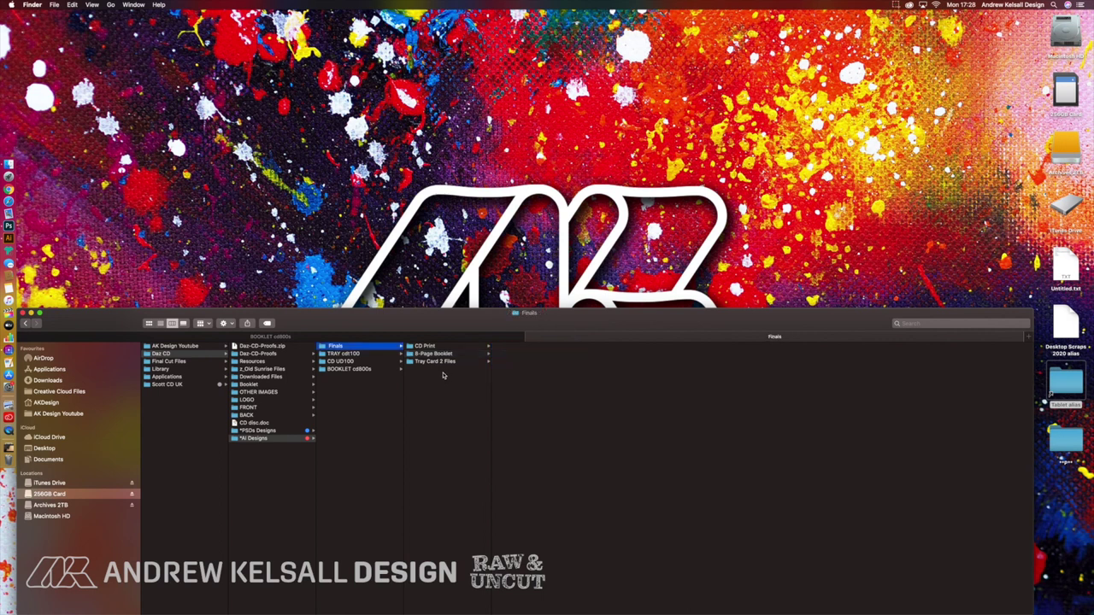
pyautogui.click(437, 347)
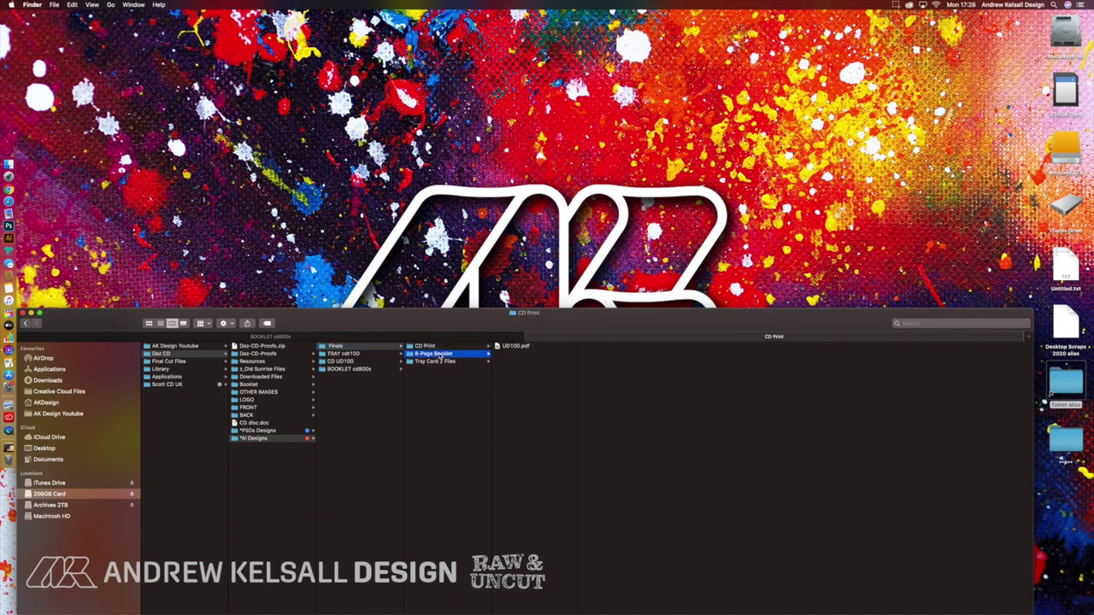
pyautogui.click(438, 354)
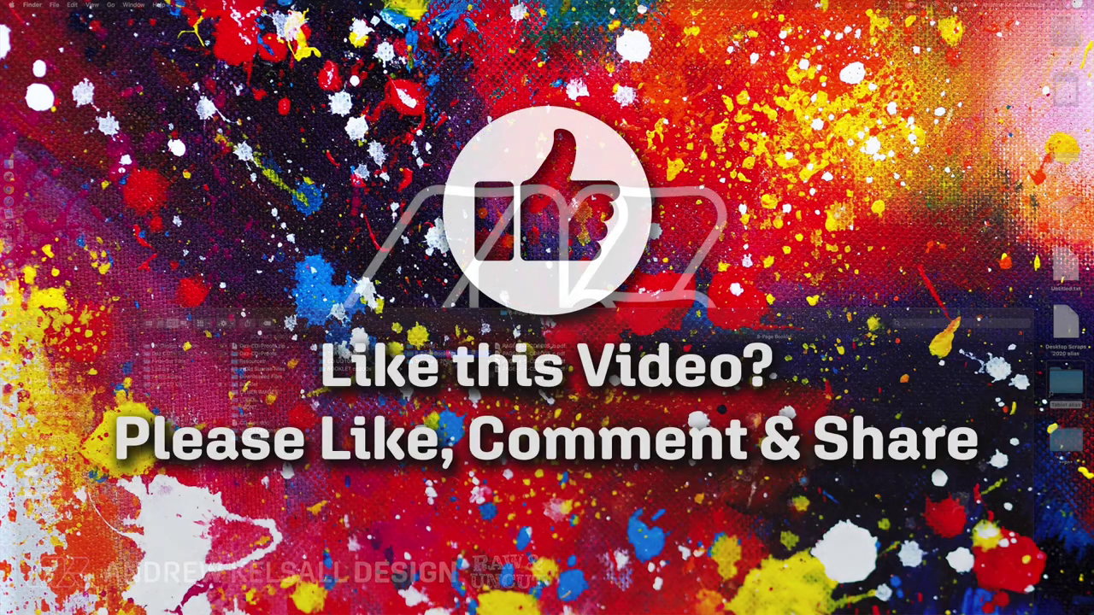